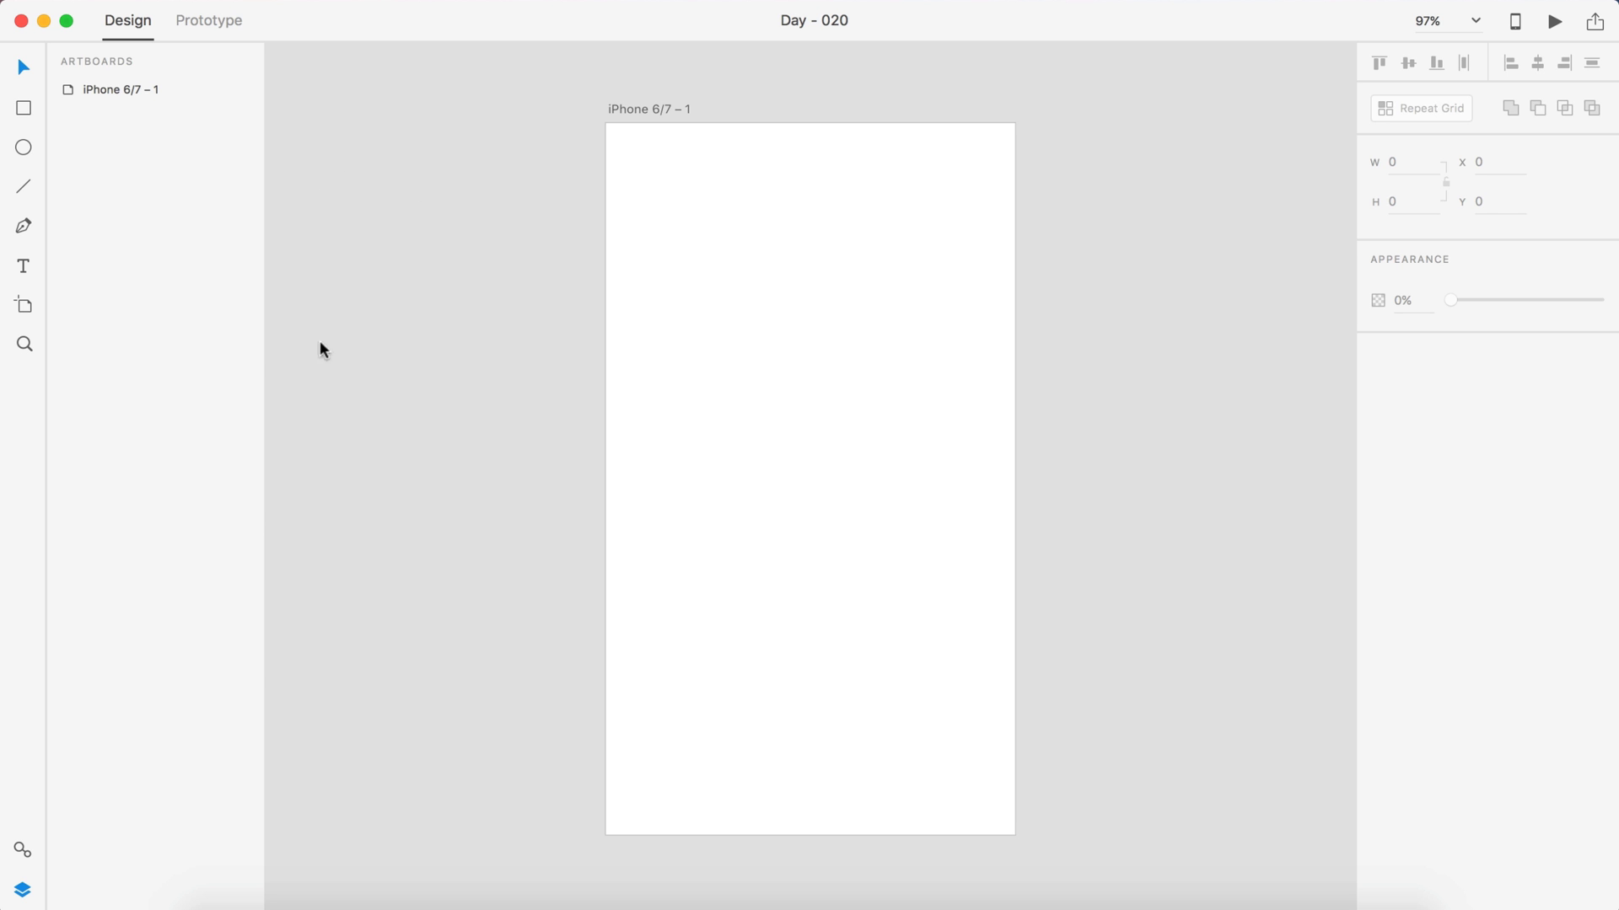
# - Open the Apple iOS UI kit
pyautogui.click(24, 107)
pyautogui.click(118, 5)
pyautogui.moveTo(305, 66)
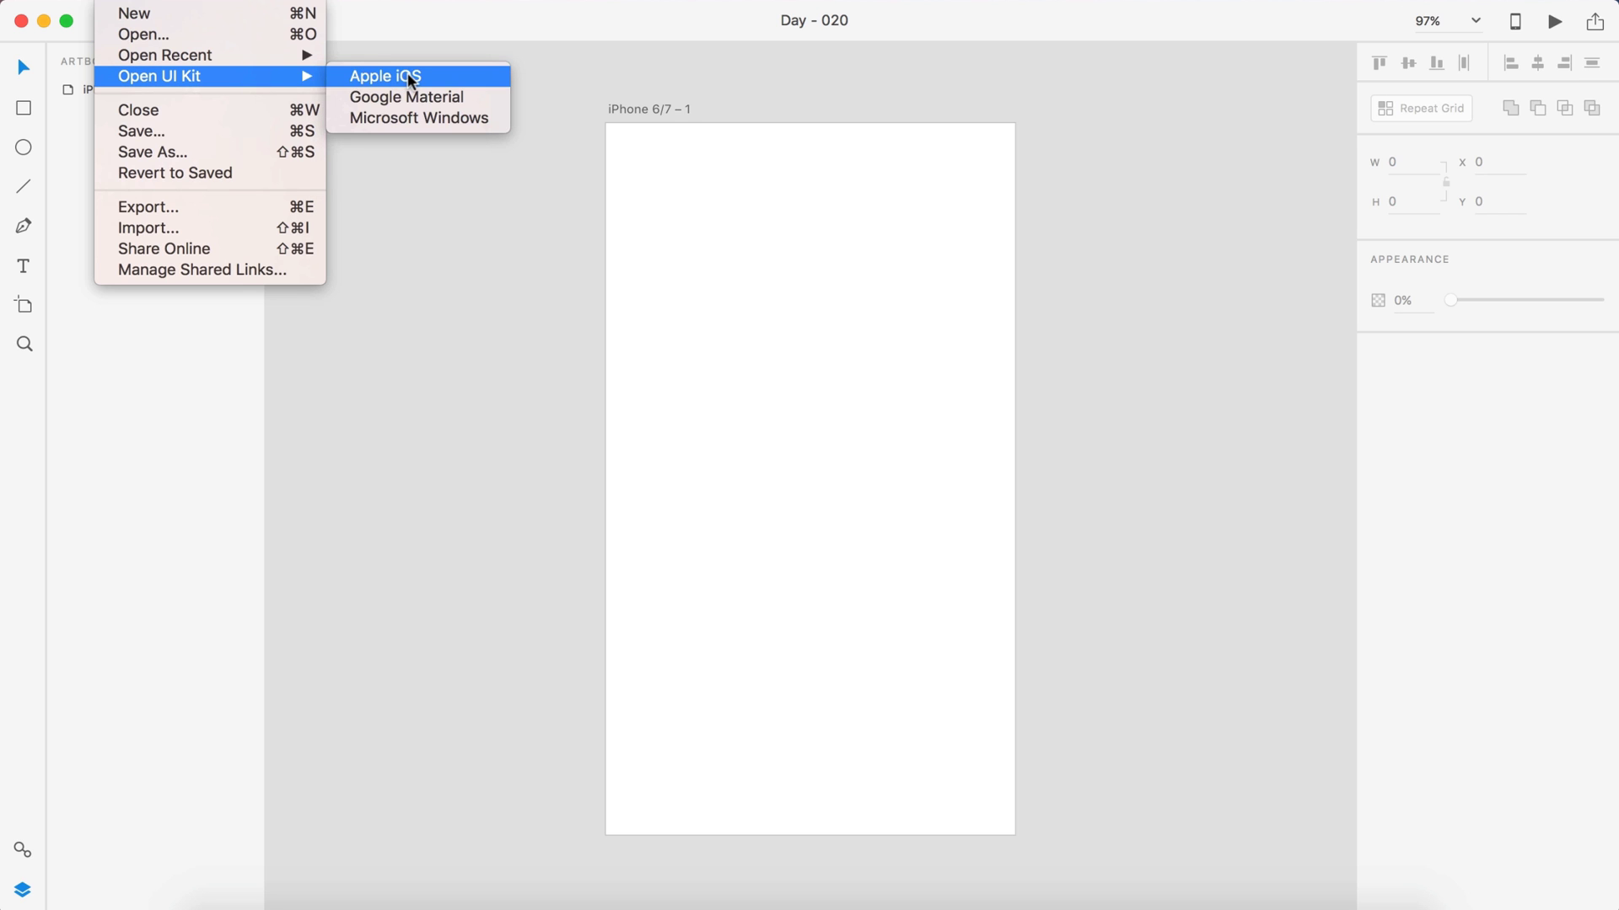
pyautogui.click(410, 78)
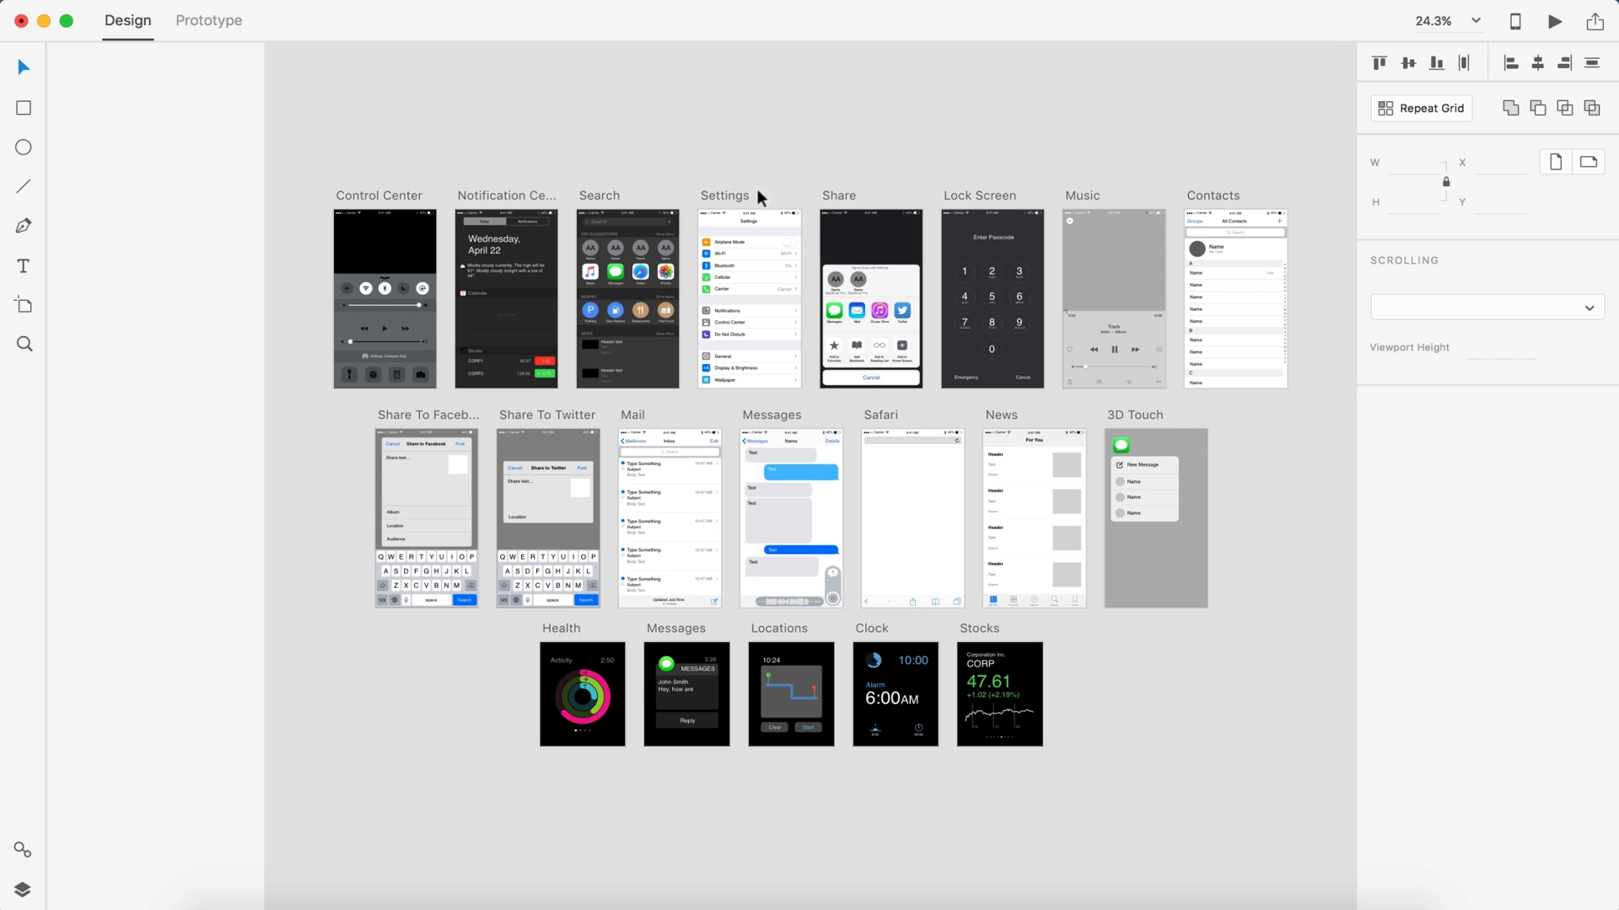
# - Select the Settings title and grey divider on the kit's Settings artboard together with the Share artboard's status bar
pyautogui.scroll(3, 860, 225)
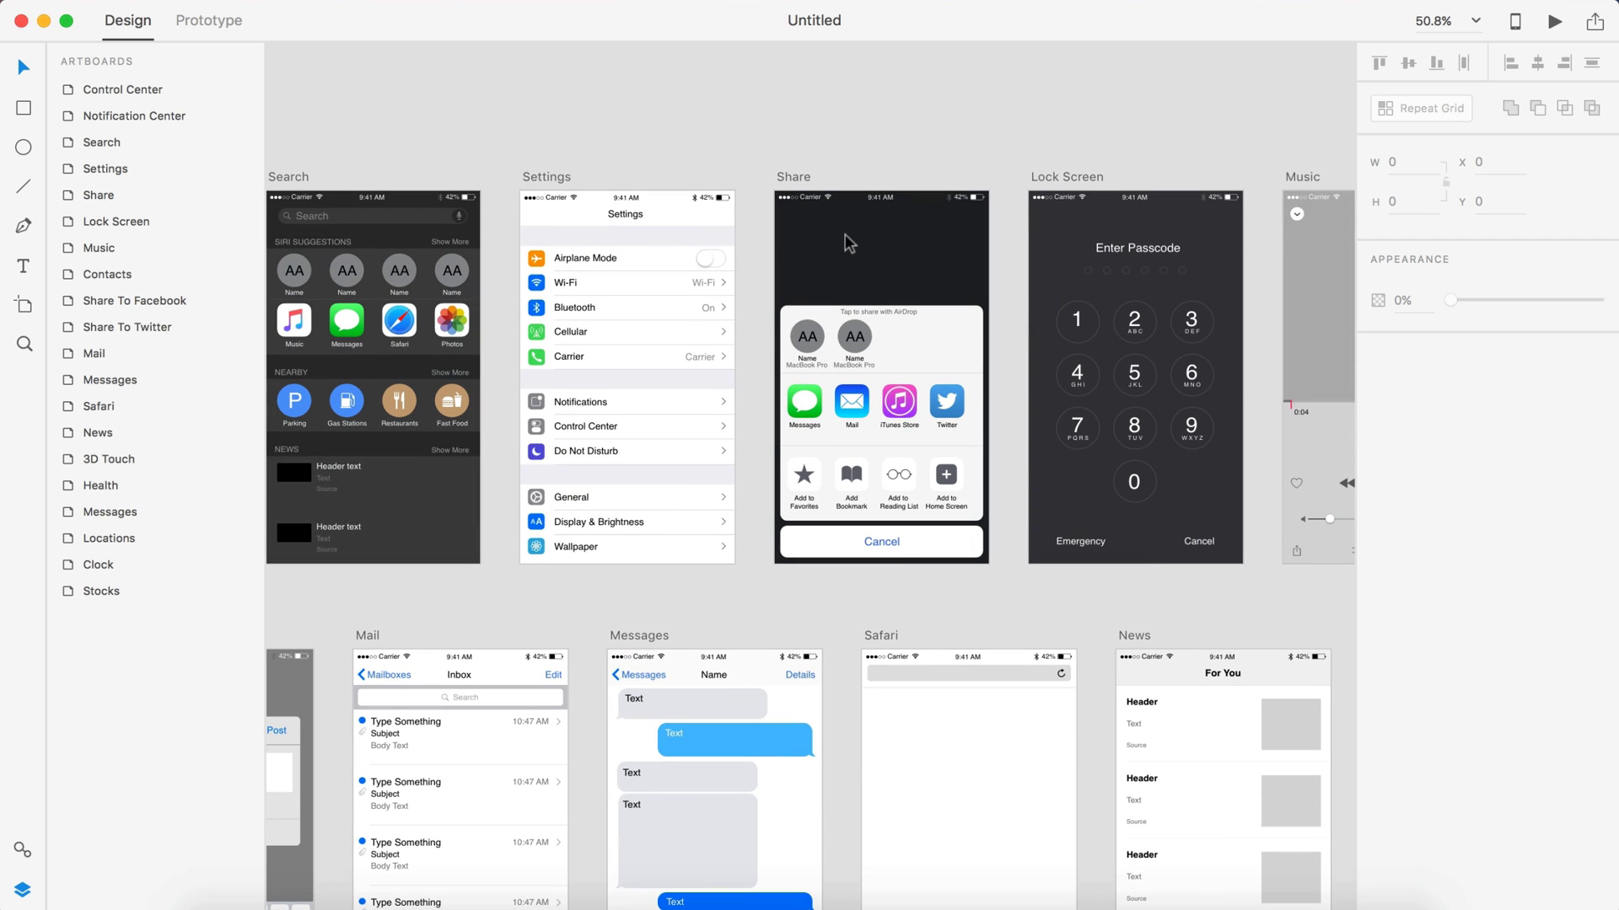
pyautogui.scroll(2, 845, 235)
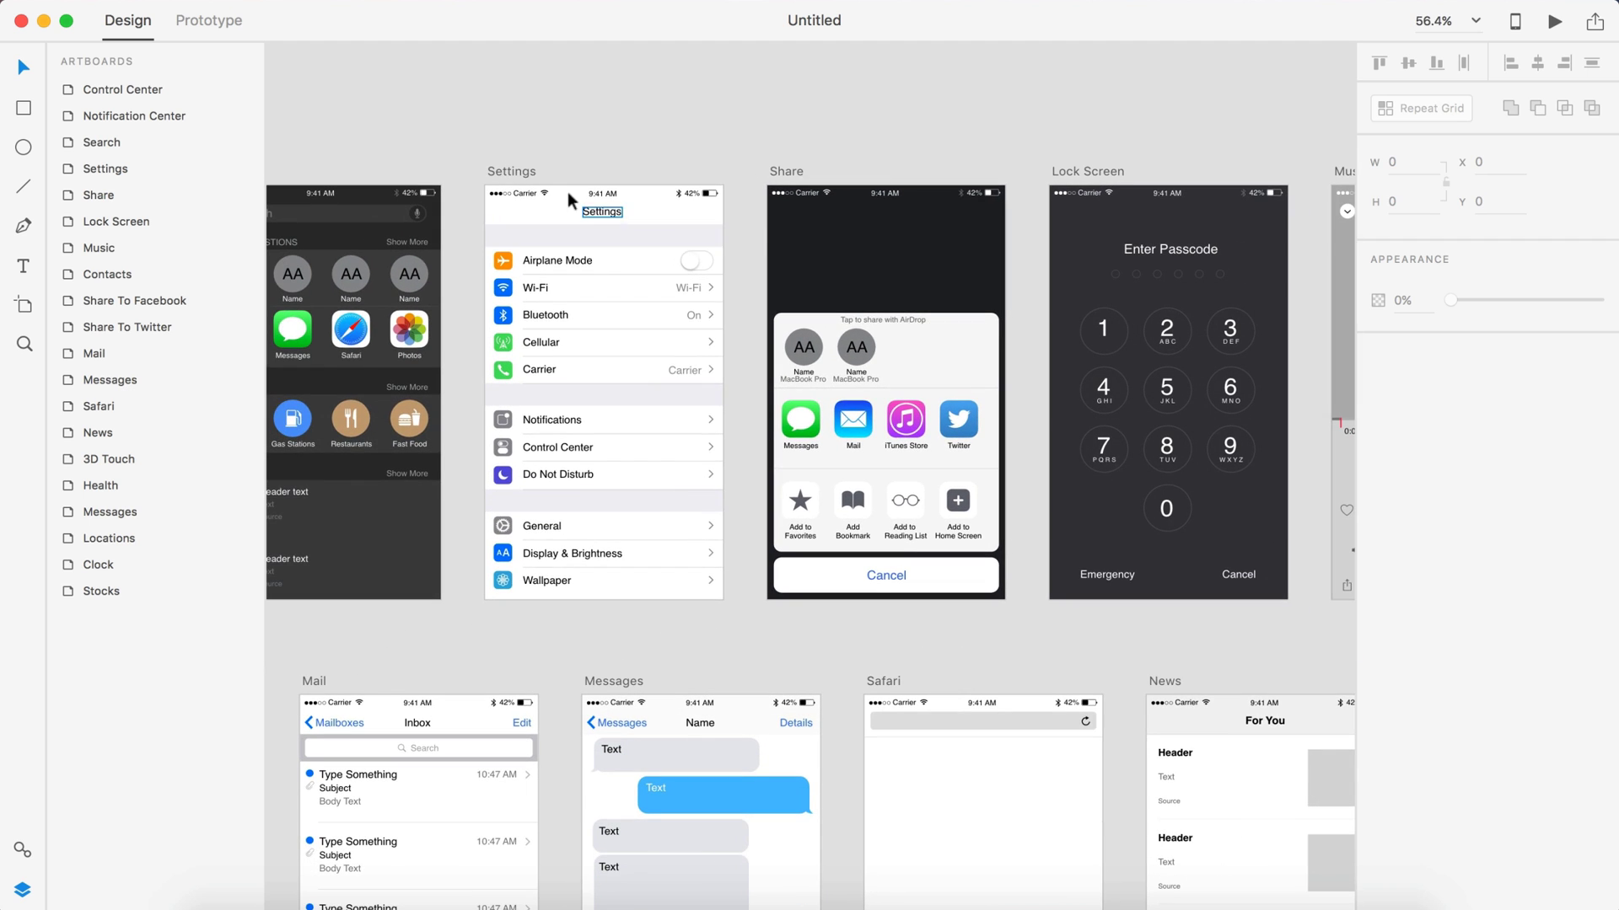
pyautogui.moveTo(478, 172); pyautogui.dragTo(753, 218)
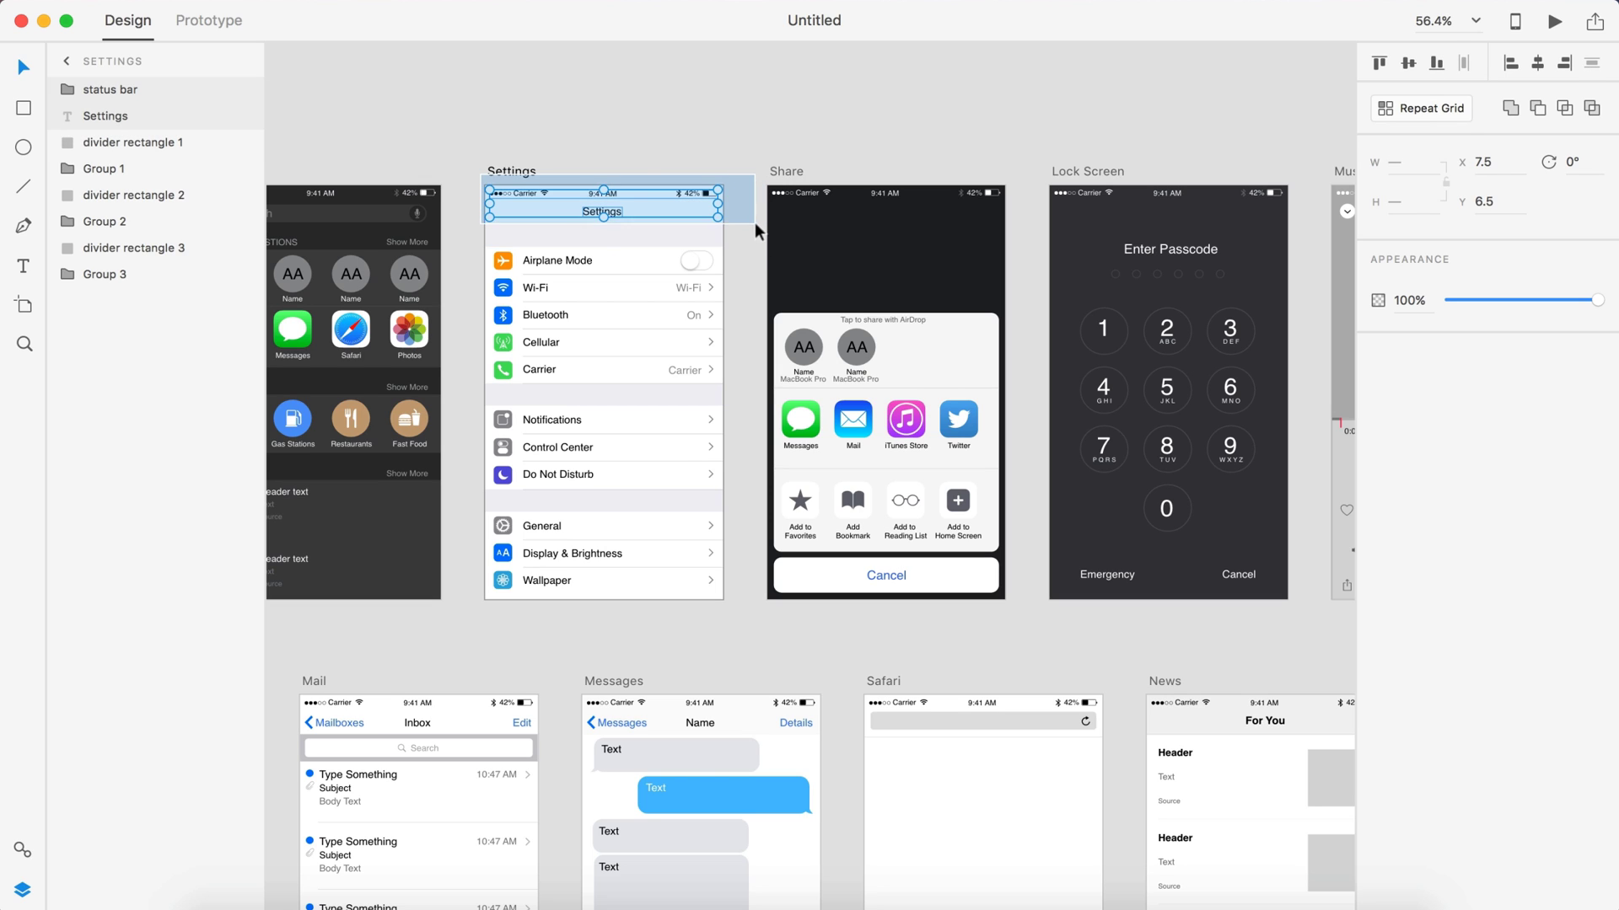
pyautogui.keyDown('shift'); pyautogui.click(816, 197); pyautogui.keyUp('shift')
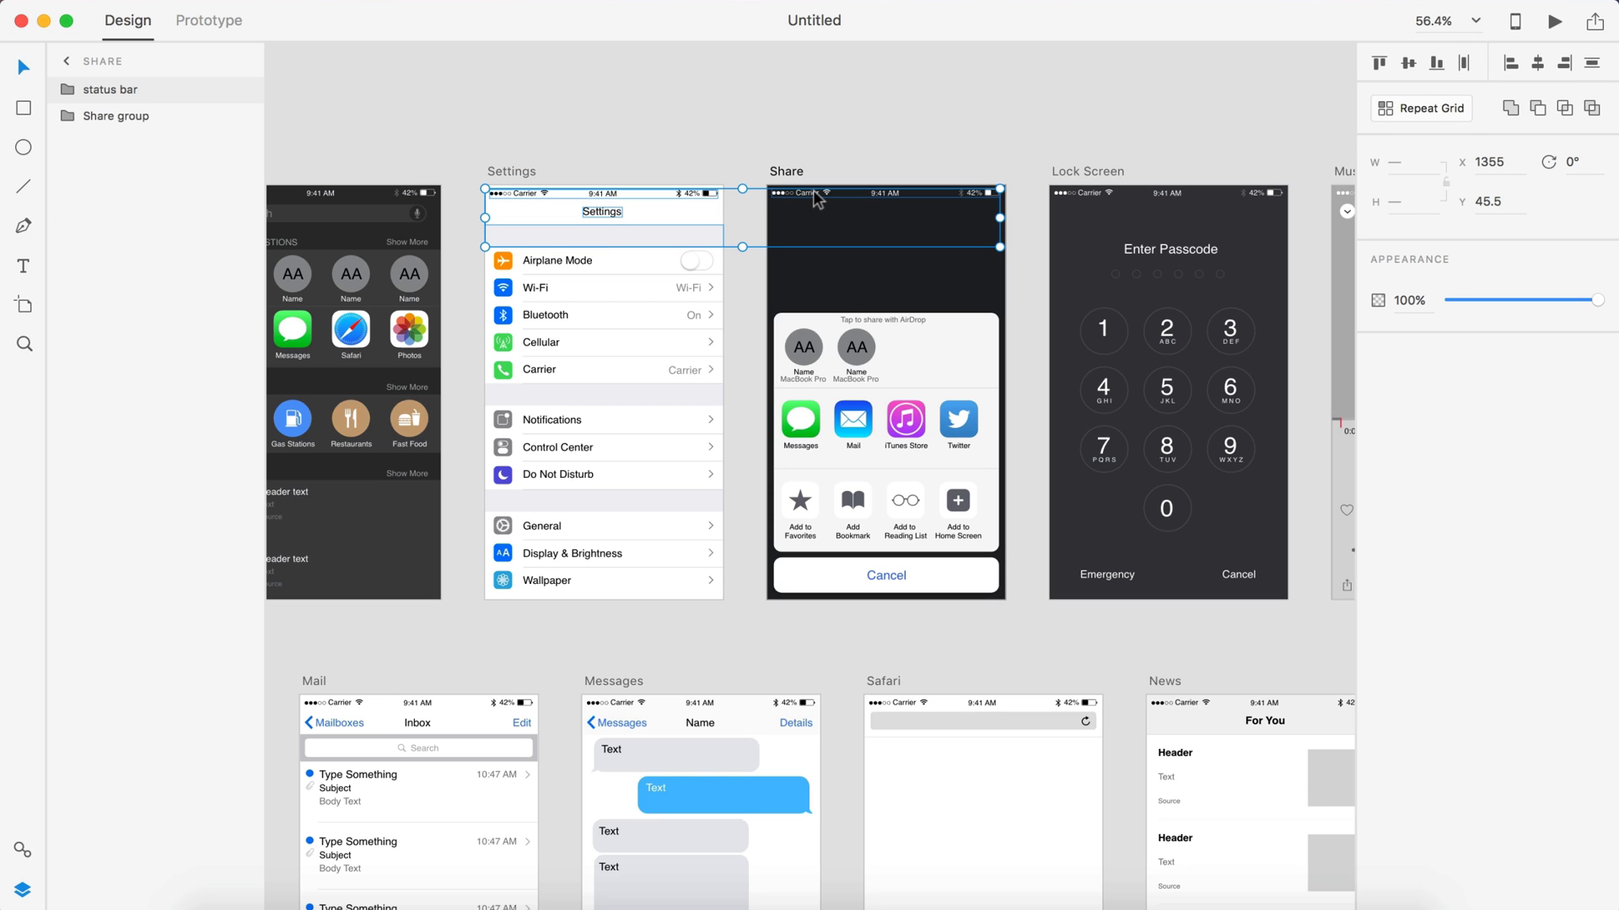
# - Bring the selected kit elements into the iPhone 6/7 – 1 artboard of Day - 020 and delete the unneeded item at its top
pyautogui.click(21, 21)
pyautogui.click(646, 103)
pyautogui.press('super+v')
pyautogui.click(589, 184)
pyautogui.click(679, 141)
pyautogui.press('Delete')
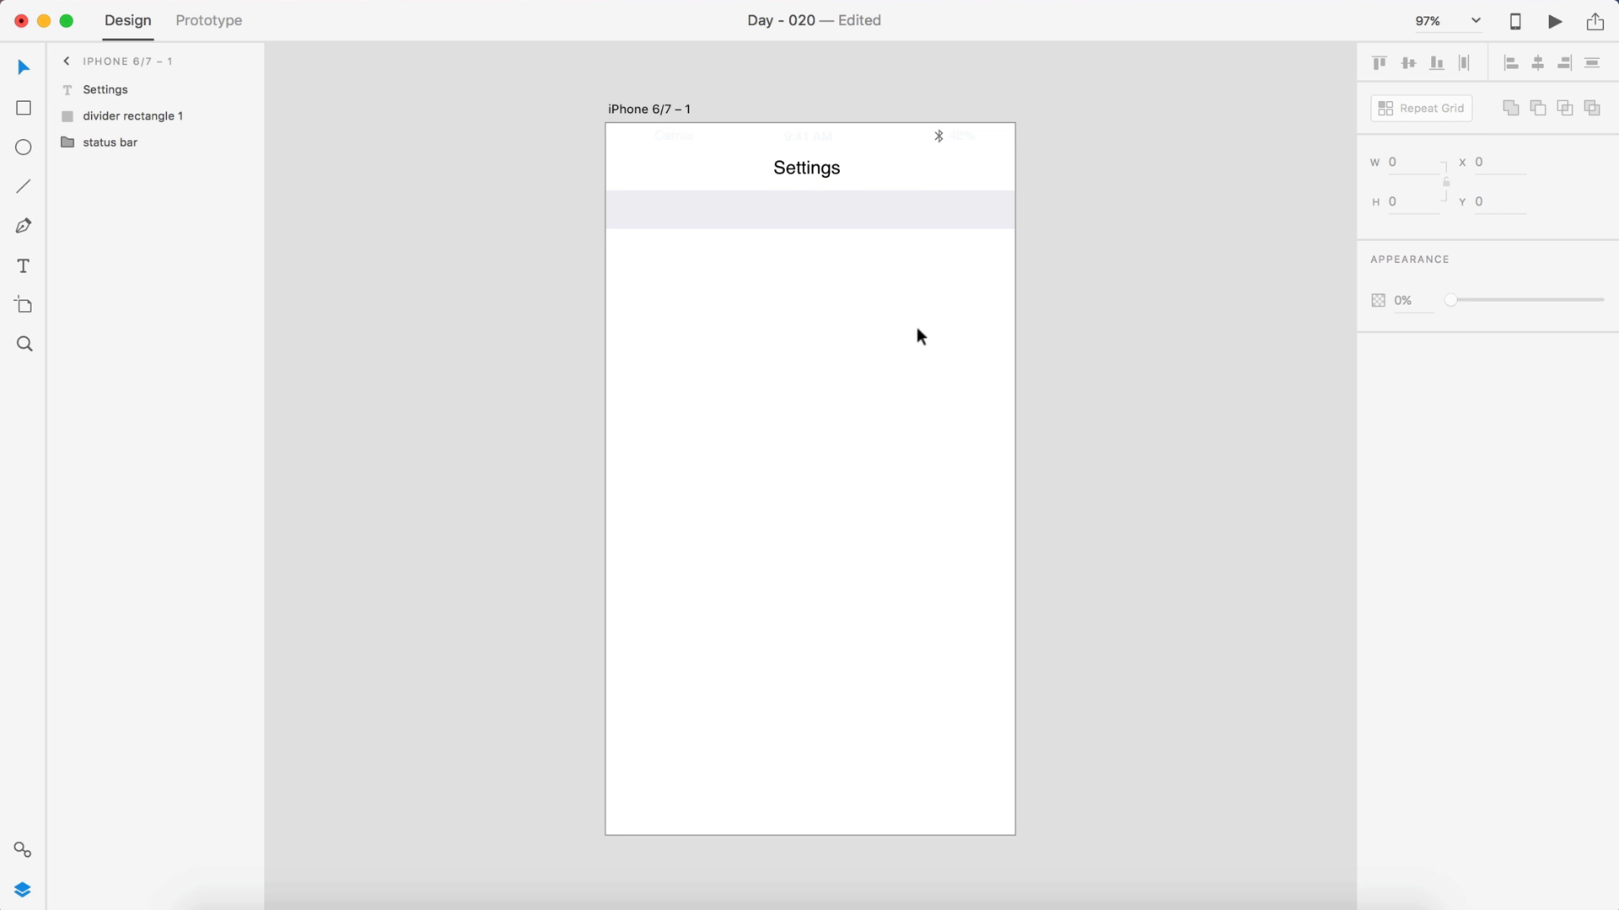
# - Duplicate the grey divider as a 375 by 63 header background at Y 0 and send it to the back
pyautogui.click(866, 219)
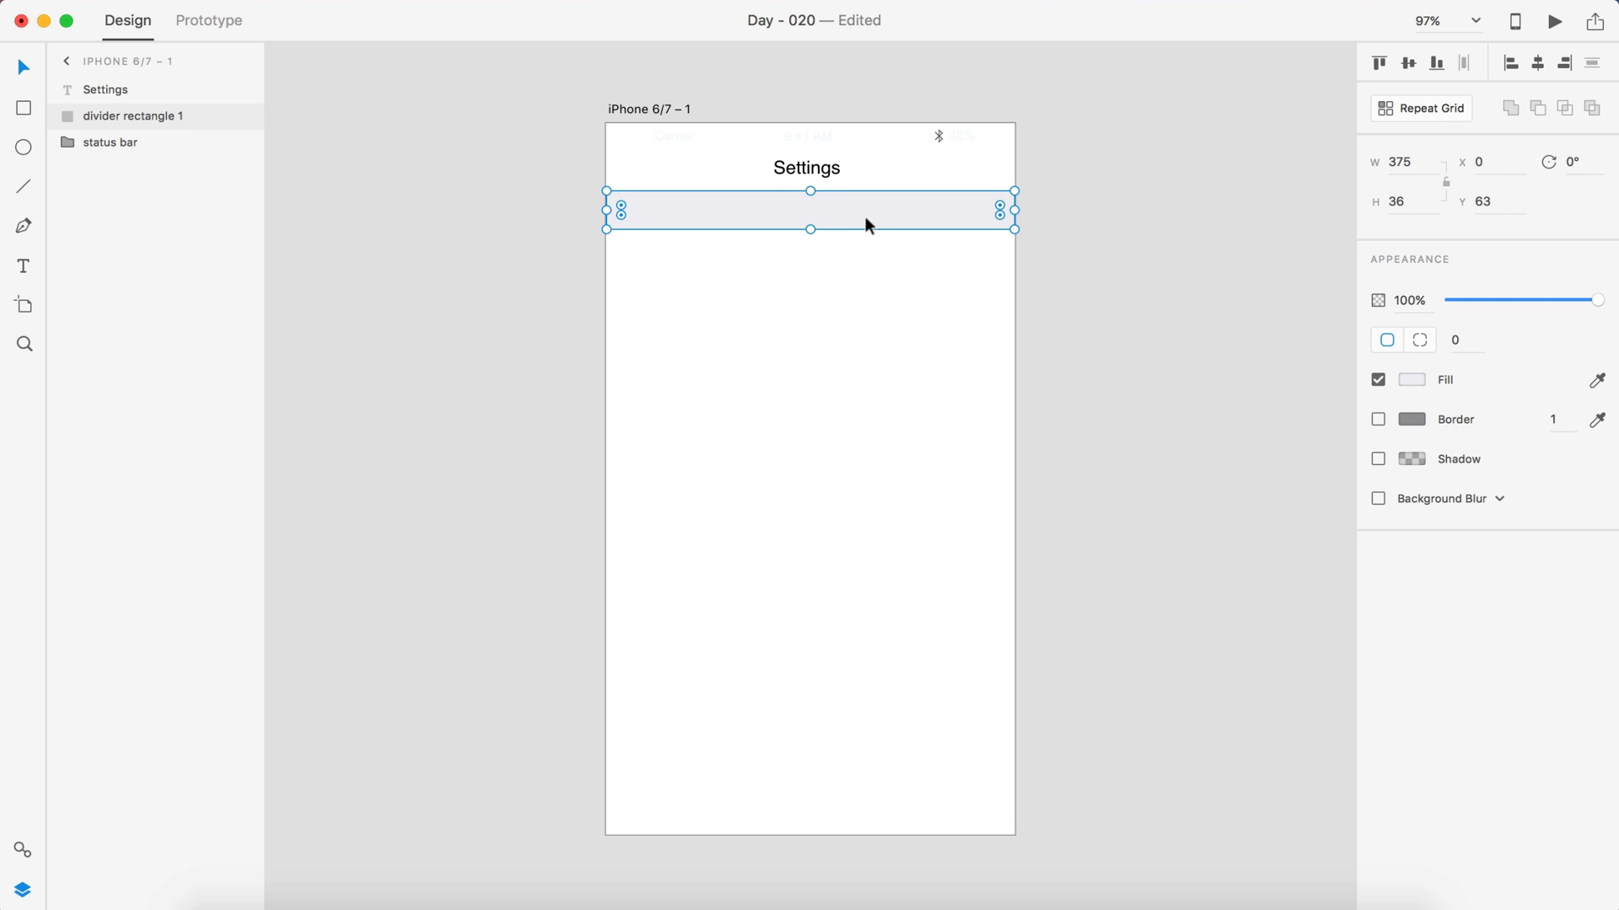
pyautogui.press('super+d')
pyautogui.moveTo(812, 230); pyautogui.dragTo(809, 124)
pyautogui.press('super+z')
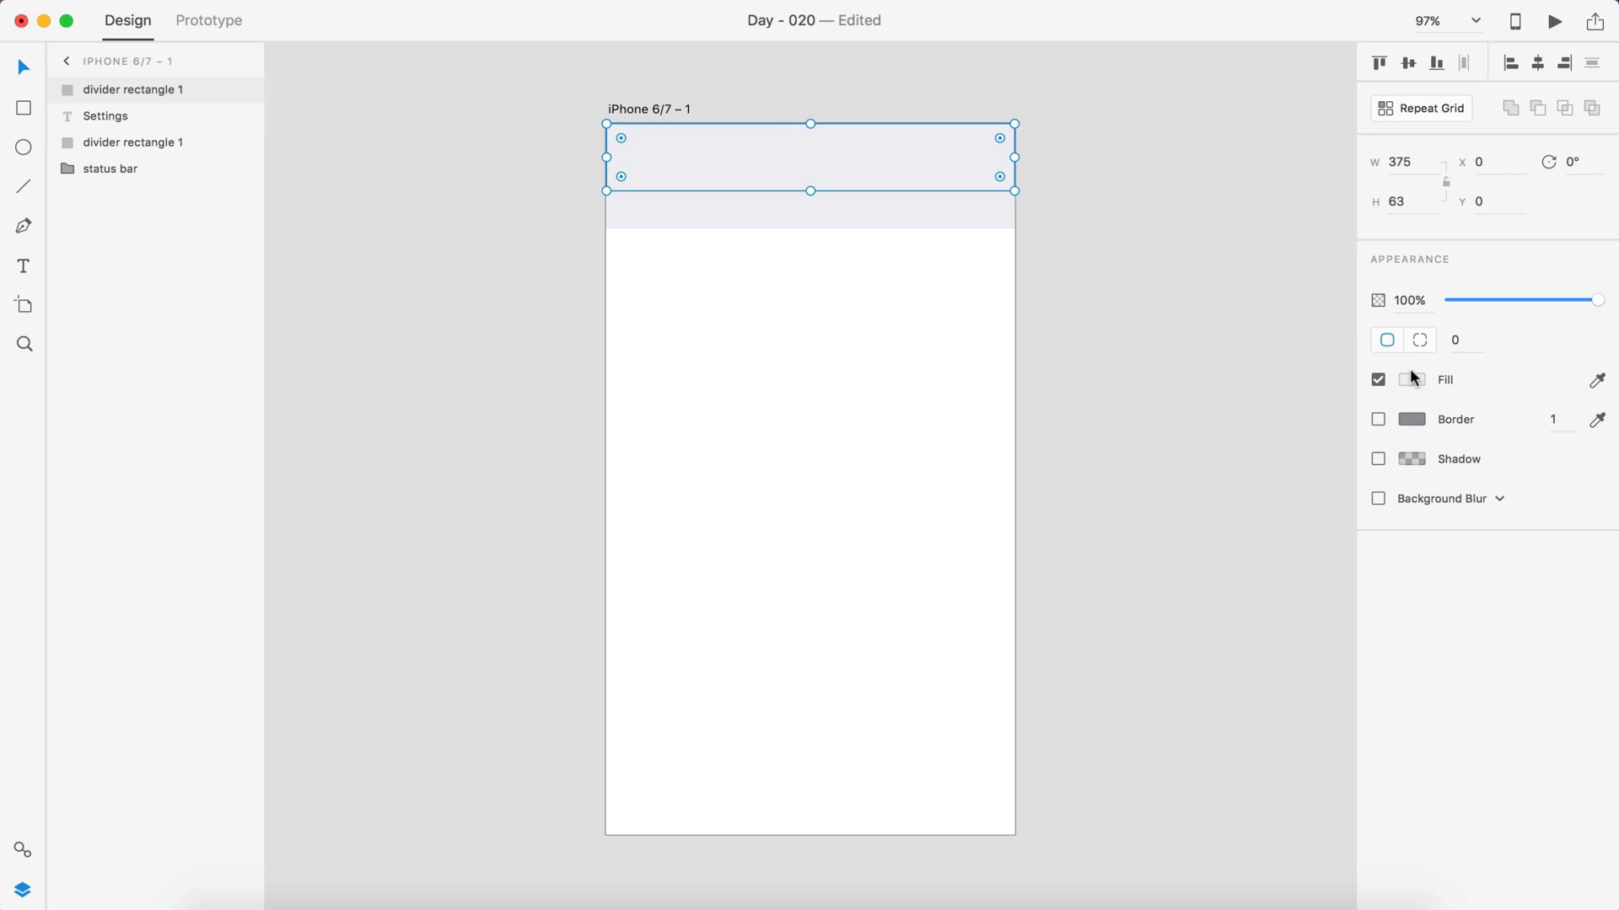
pyautogui.rightClick(978, 156)
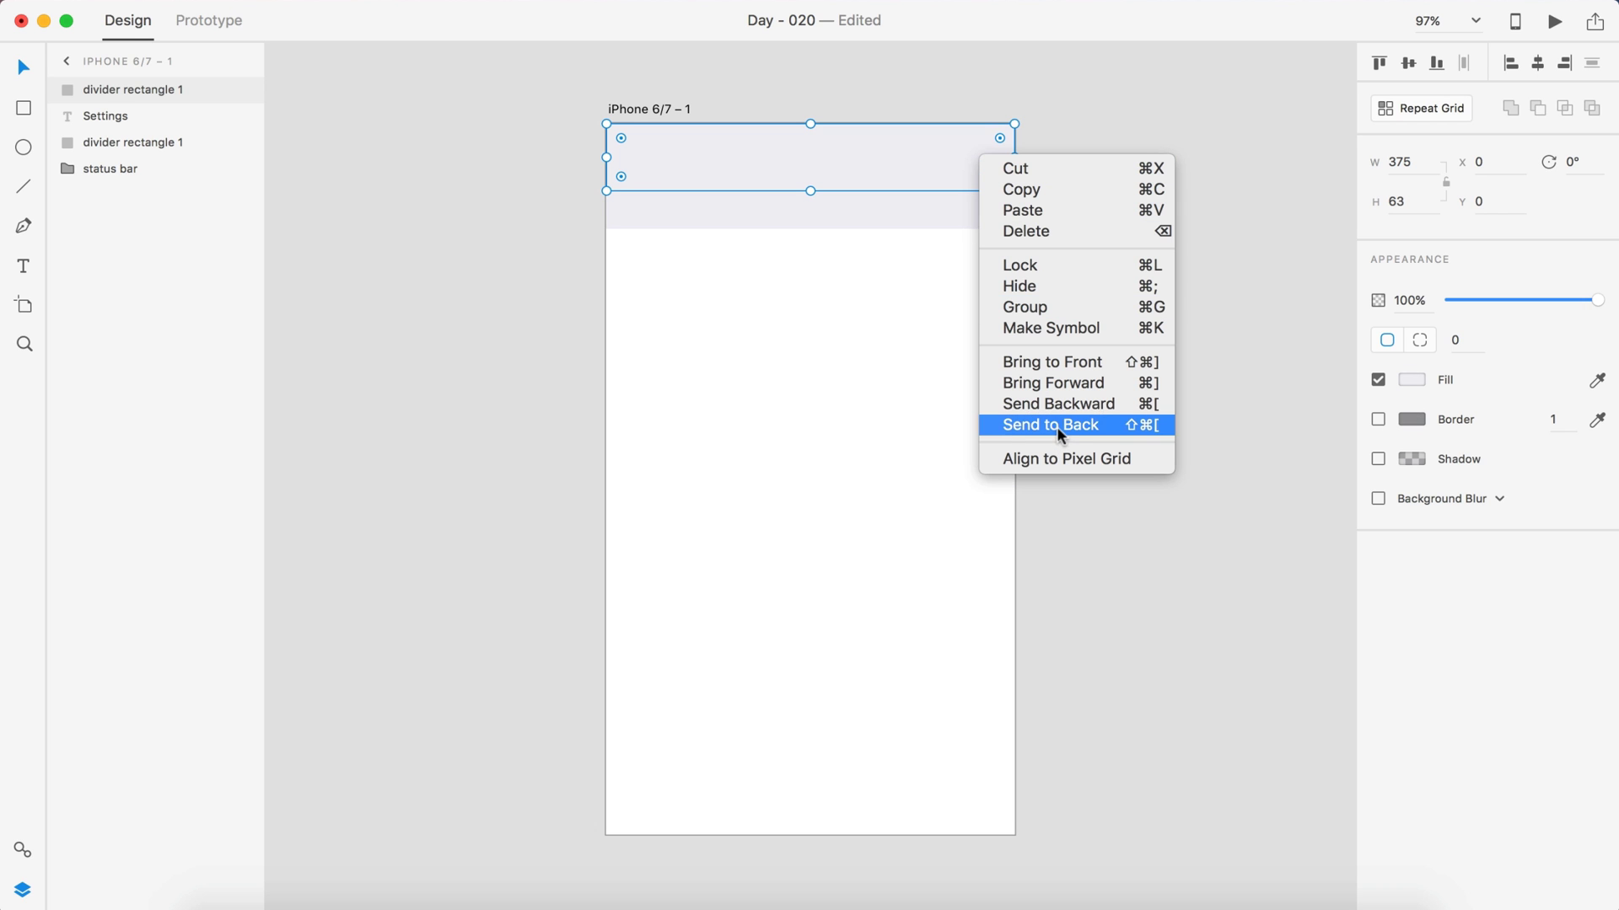
pyautogui.click(1054, 425)
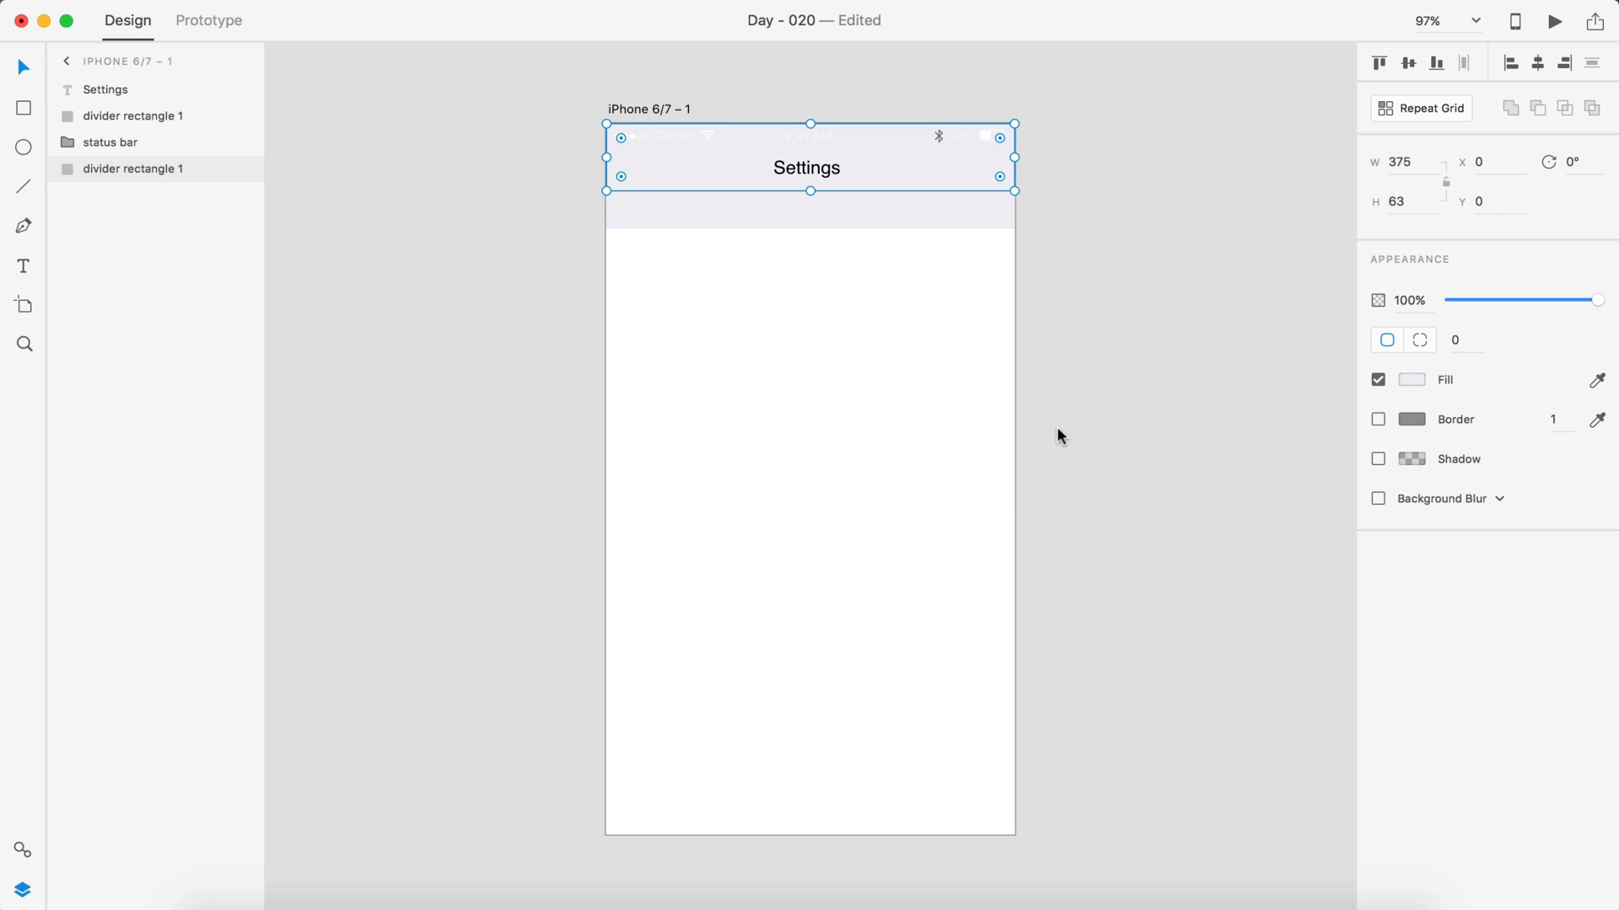
# - Fill the header background rectangle with a solid blue-violet
pyautogui.click(1412, 383)
pyautogui.moveTo(1272, 284); pyautogui.dragTo(1248, 271)
pyautogui.click(1185, 149)
# - Set the Settings title's fill colour to white, #FFFFFF
pyautogui.click(803, 167)
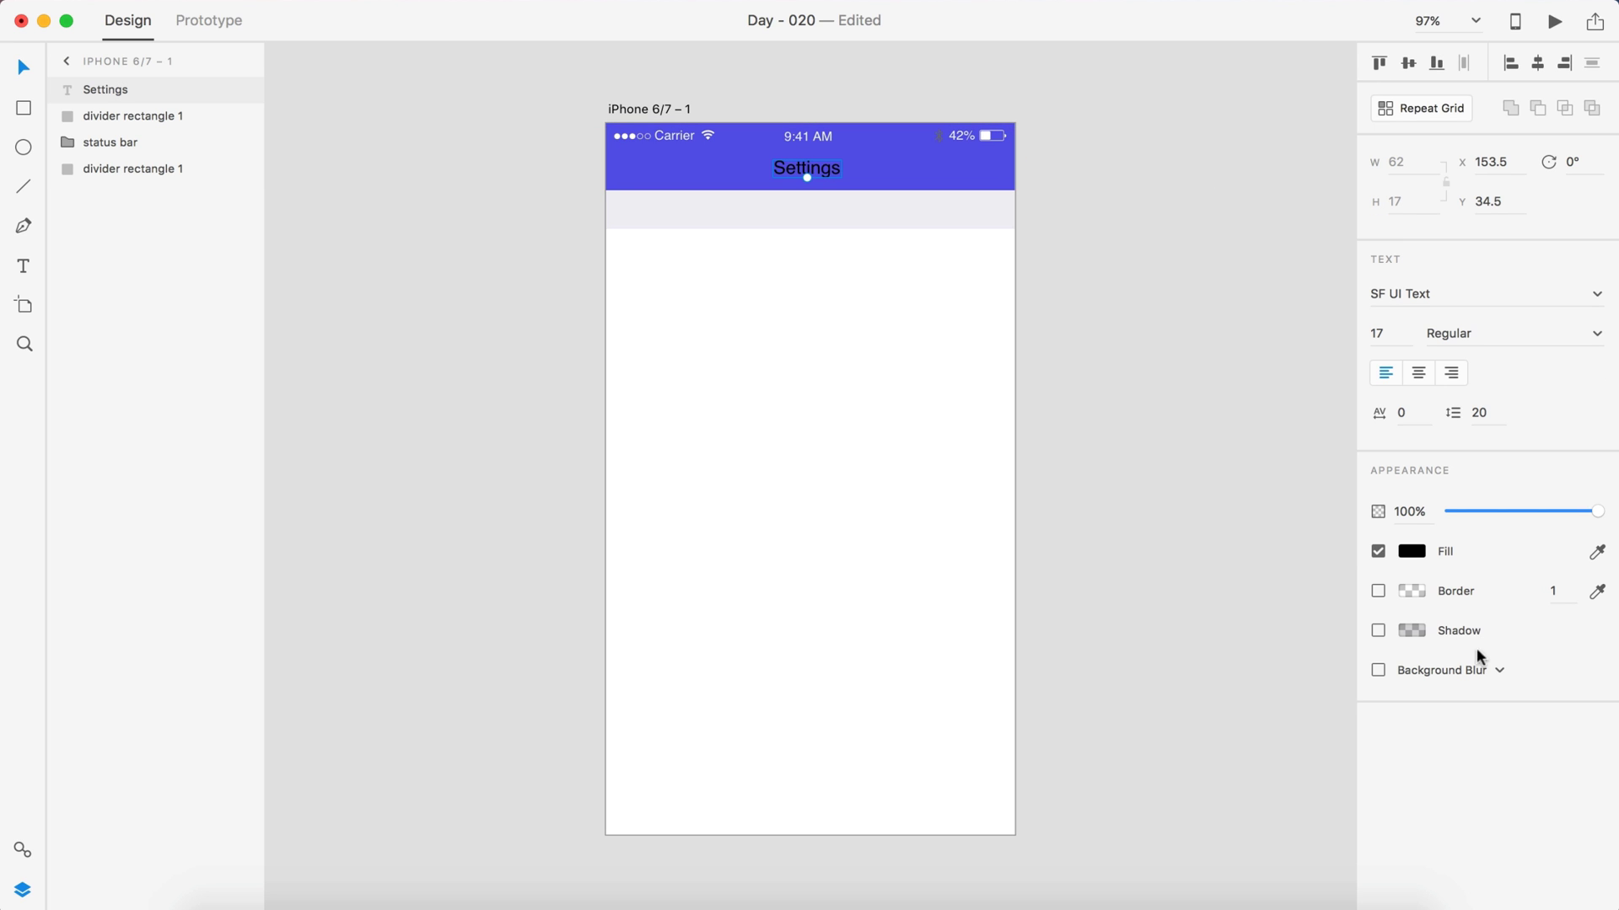
pyautogui.click(1408, 558)
pyautogui.moveTo(1257, 480); pyautogui.dragTo(1094, 376)
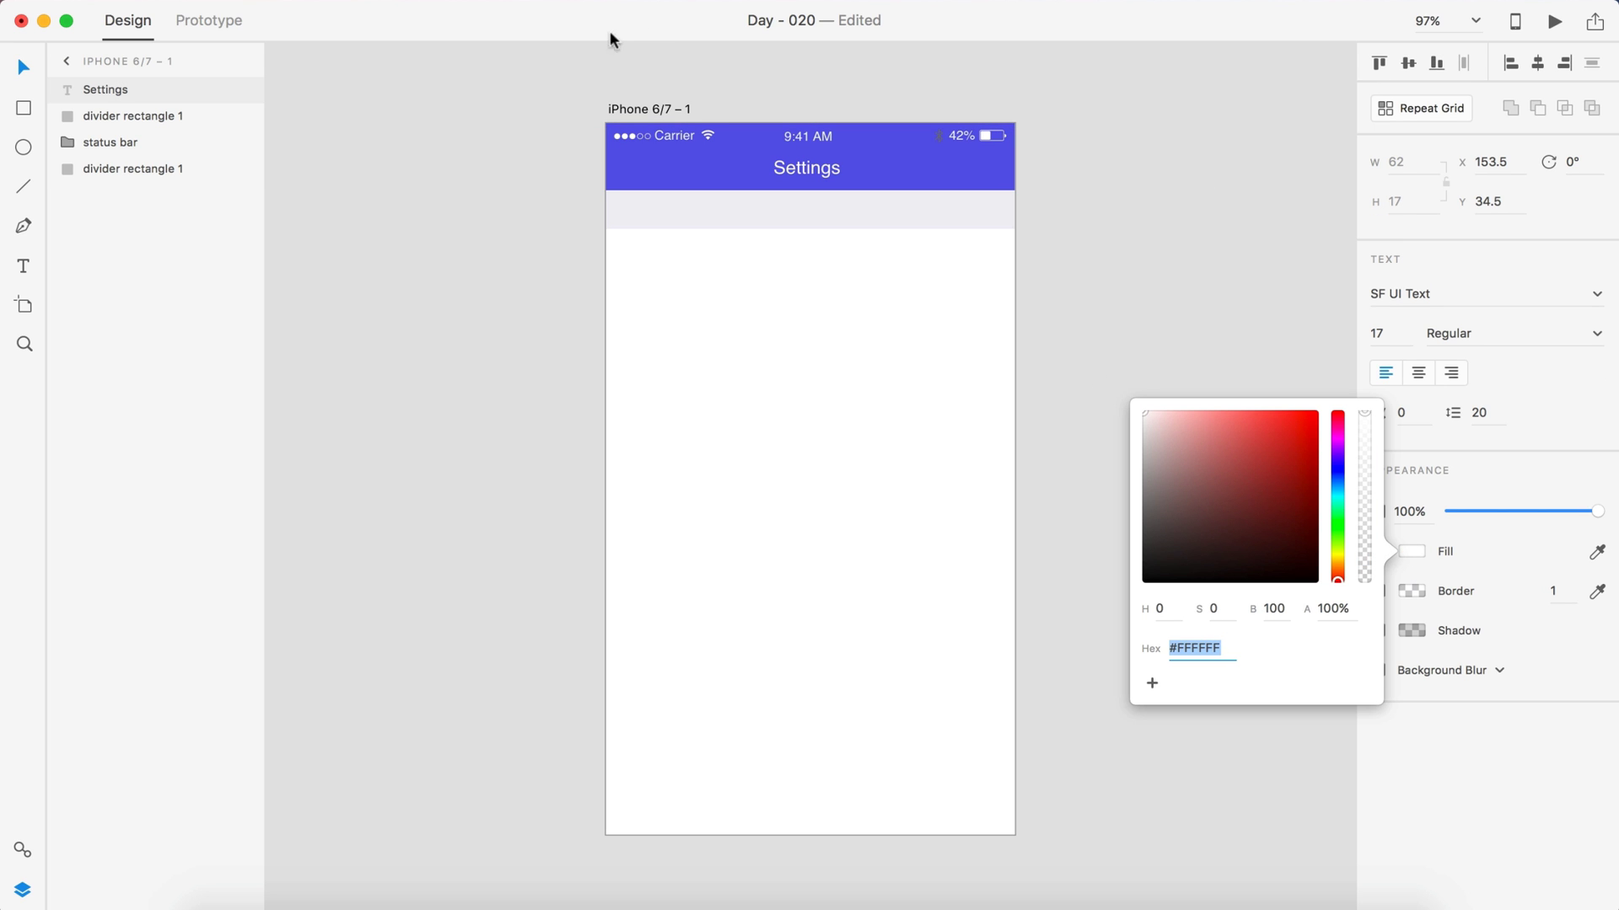
# - Change the fill of the Bluetooth icon inside the status bar group to white, #FFFFFF
pyautogui.click(938, 133)
pyautogui.scroll(5, 938, 133)
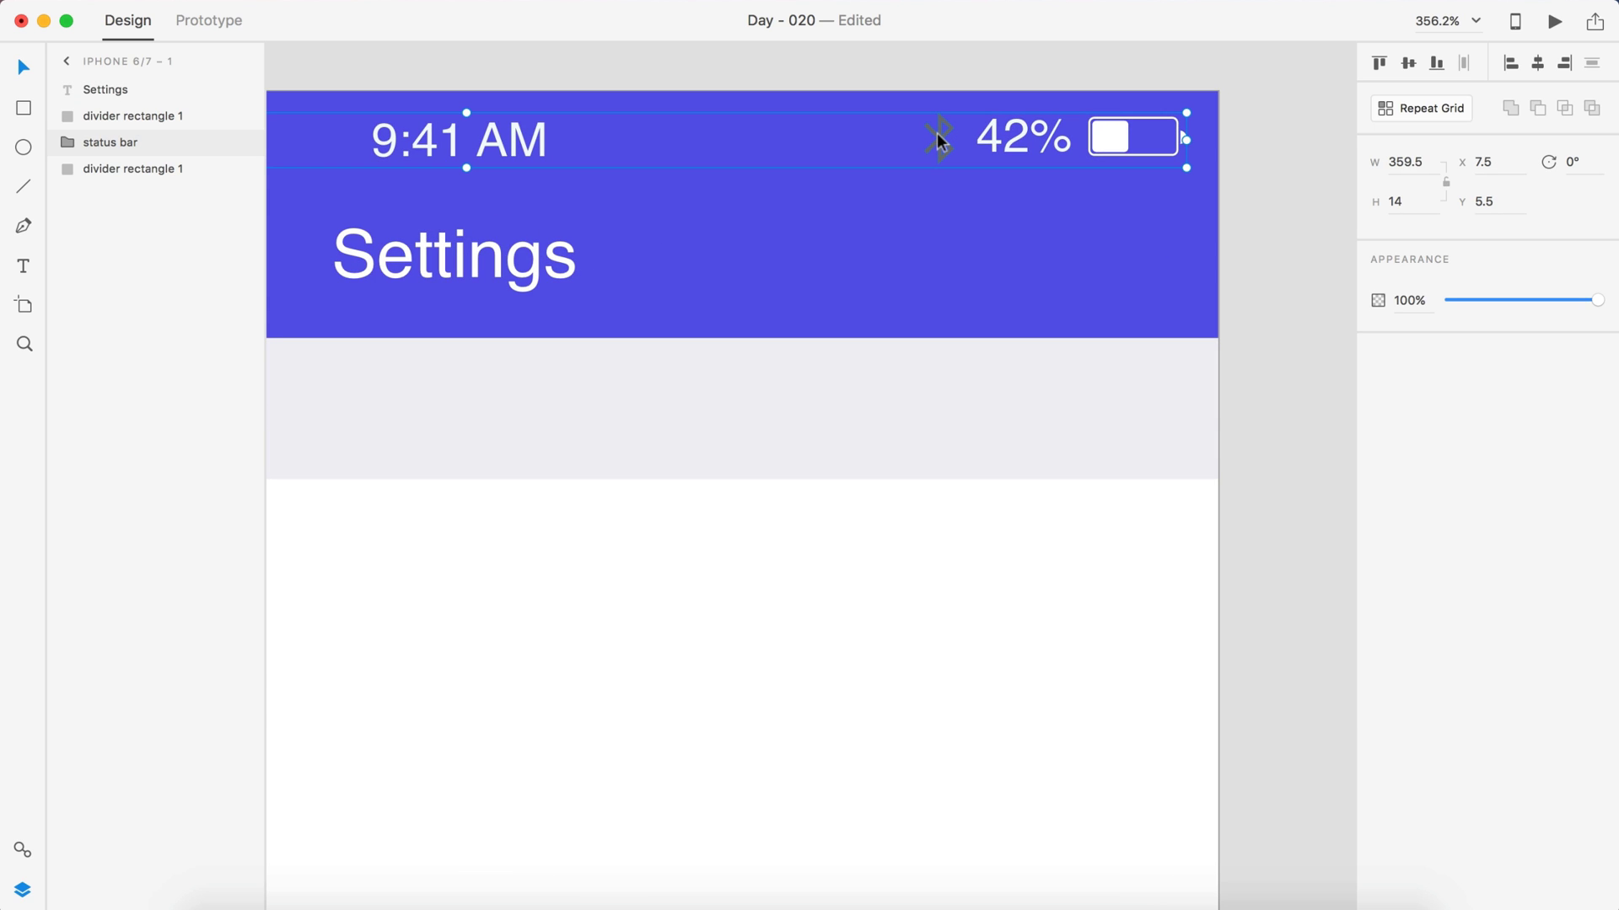
pyautogui.click(65, 142)
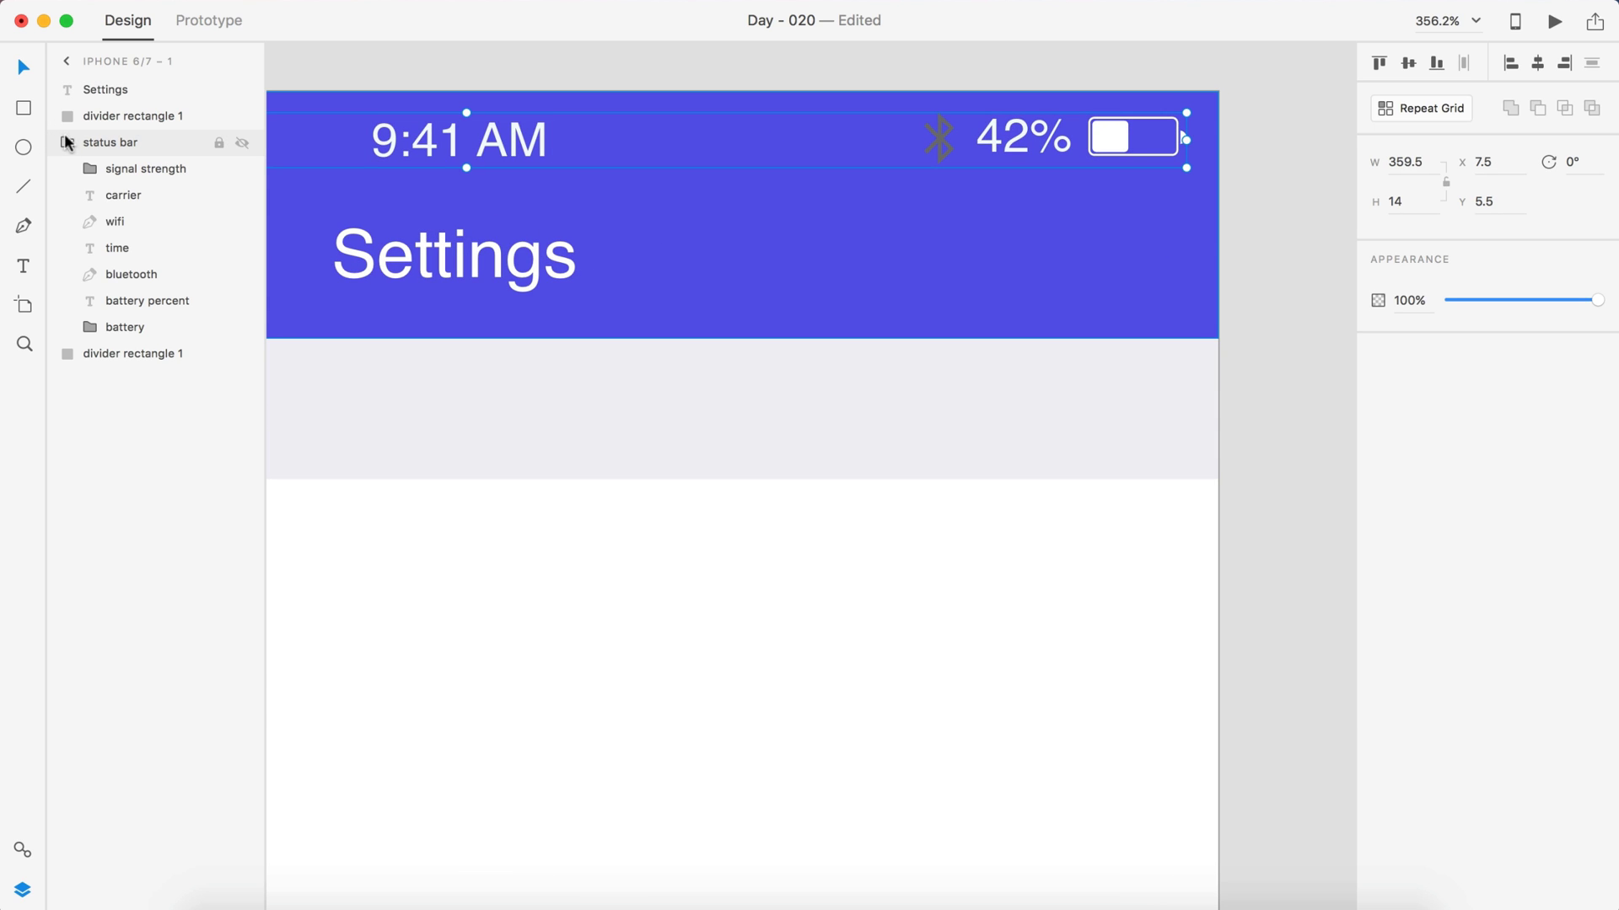
pyautogui.click(139, 272)
pyautogui.click(1411, 340)
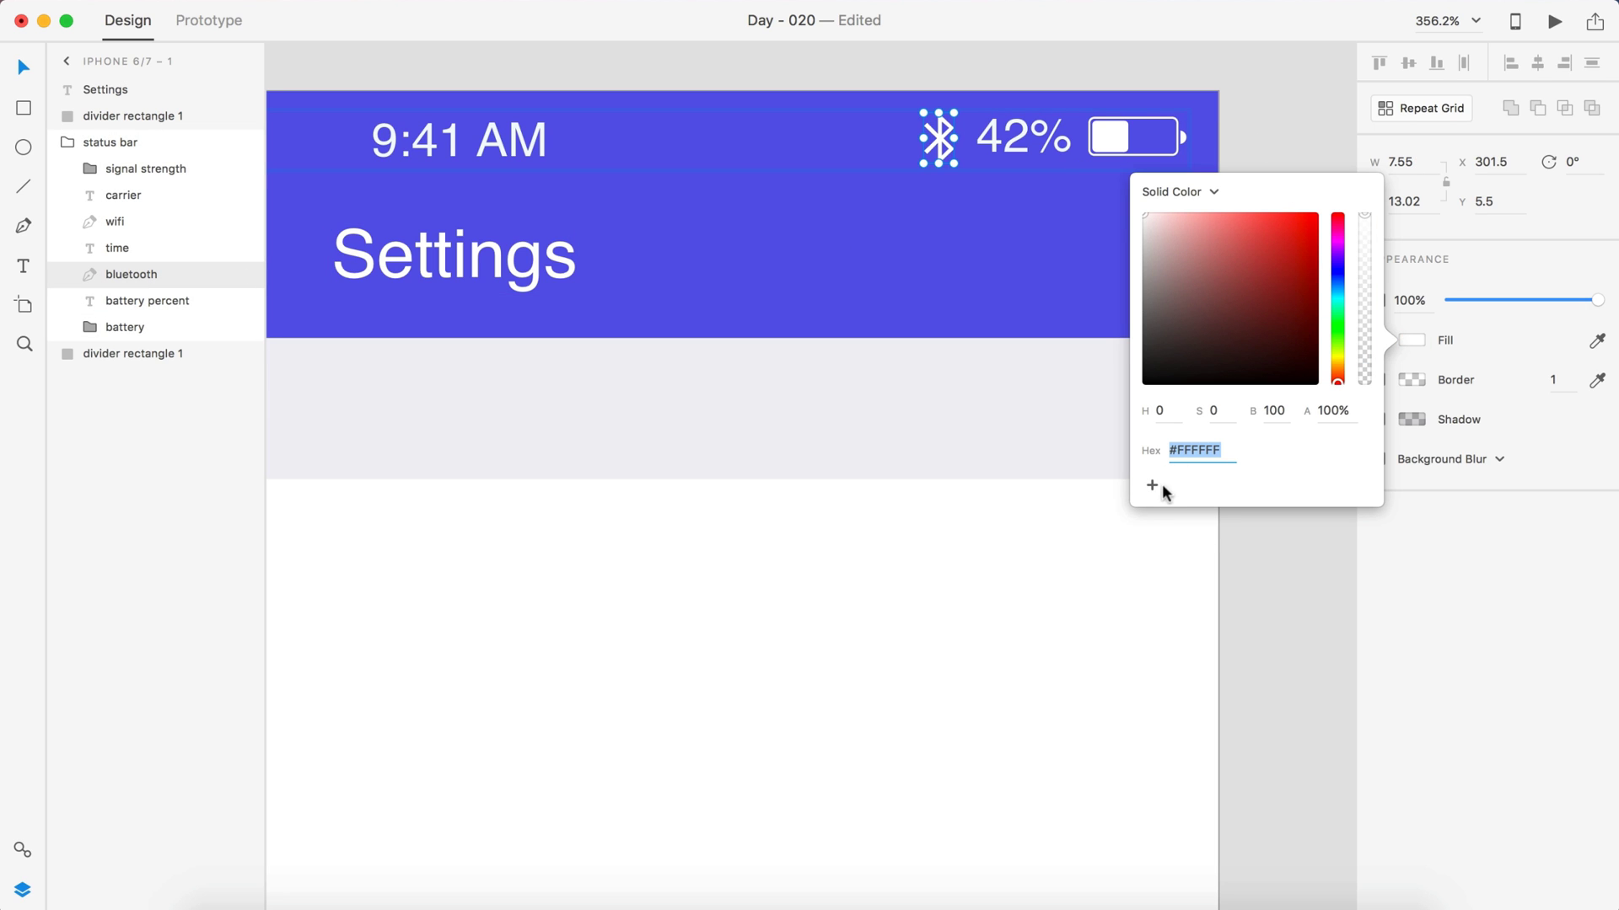
pyautogui.click(1291, 111)
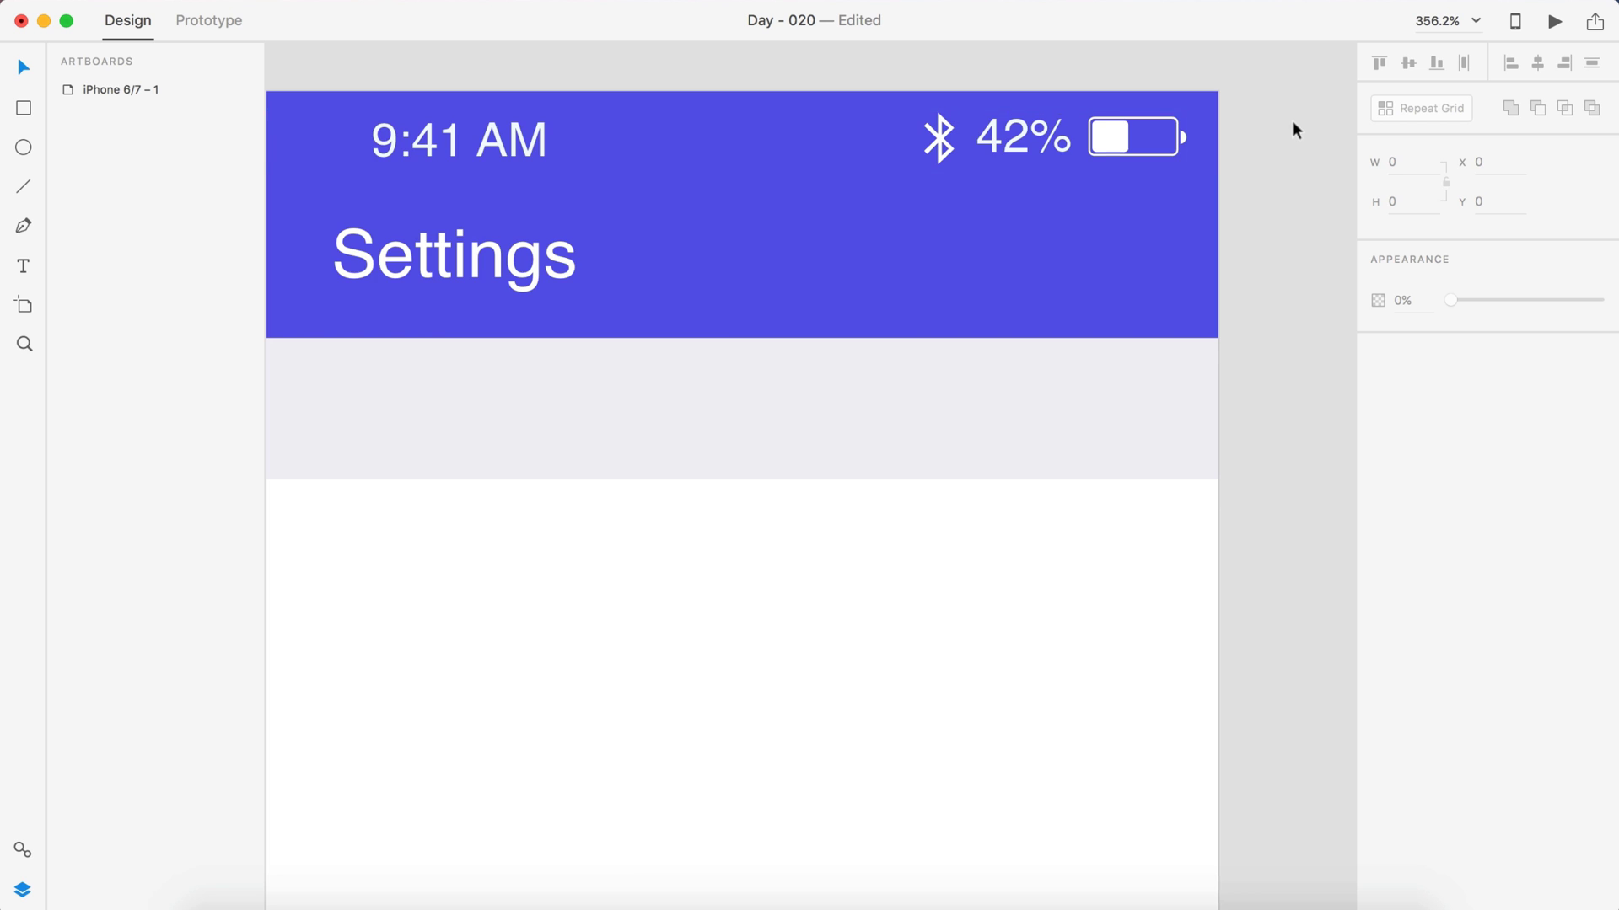
# - Move the back arrow icon from the pasteboard to the header's left end, level with the Settings title, and colour it white
pyautogui.press('super+minus')
pyautogui.scroll(-2, 1295, 129)
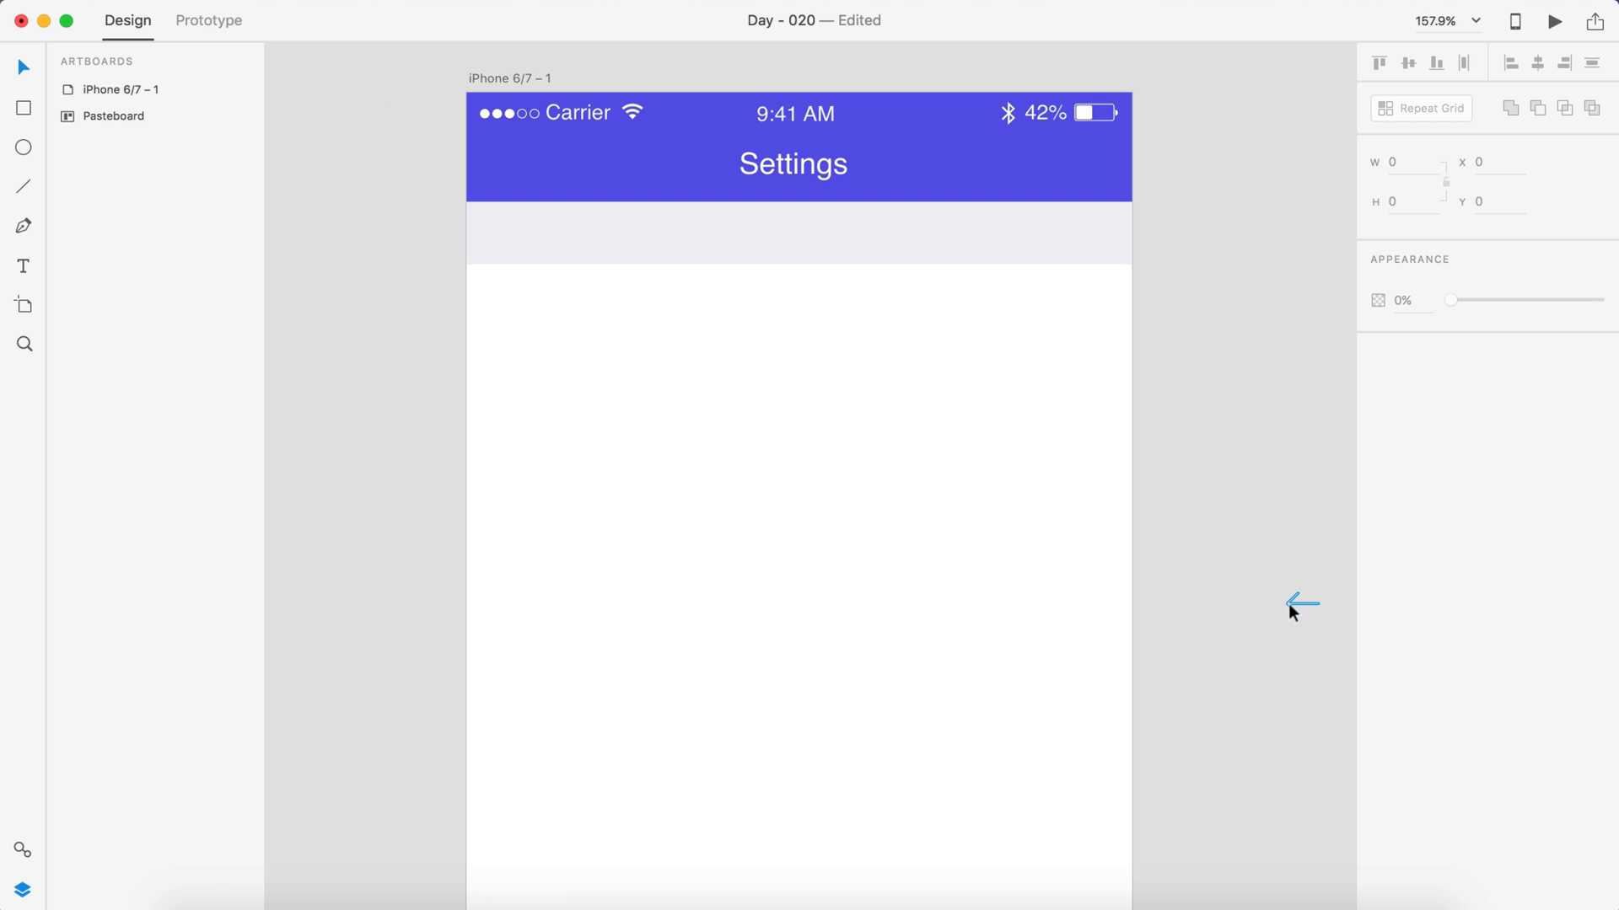
pyautogui.moveTo(1288, 600); pyautogui.dragTo(485, 162)
pyautogui.scroll(5, 499, 169)
pyautogui.click(381, 201)
pyautogui.scroll(-5, 381, 200)
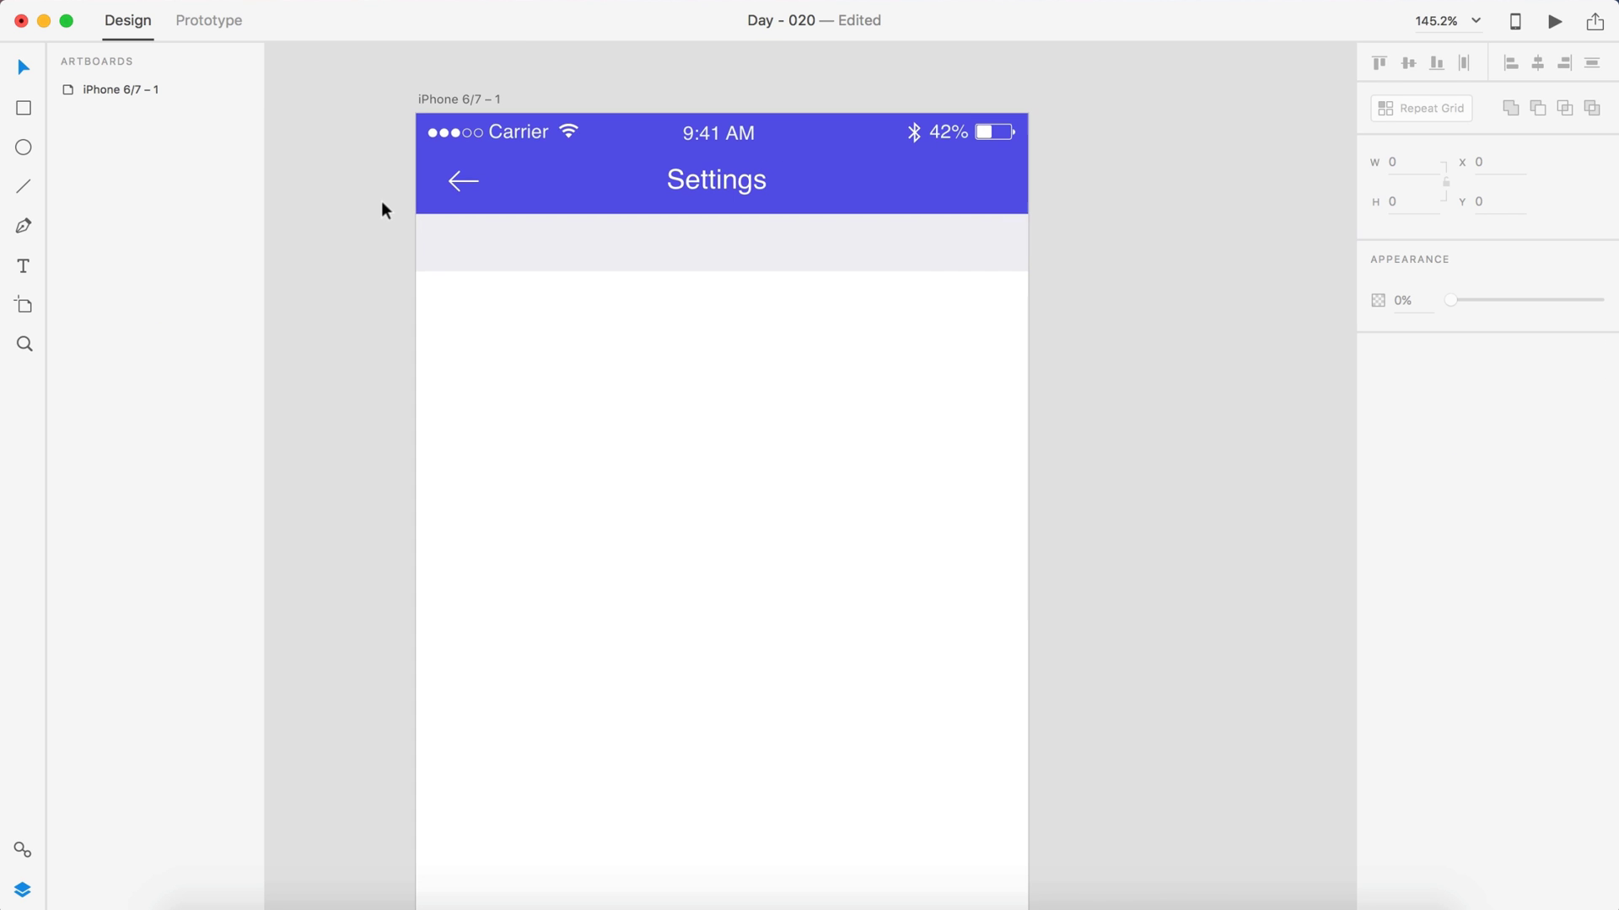
# - Fill the iPhone 6/7 – 1 artboard with the light grey sampled from the divider rectangle
pyautogui.scroll(-2, 791, 300)
pyautogui.click(849, 438)
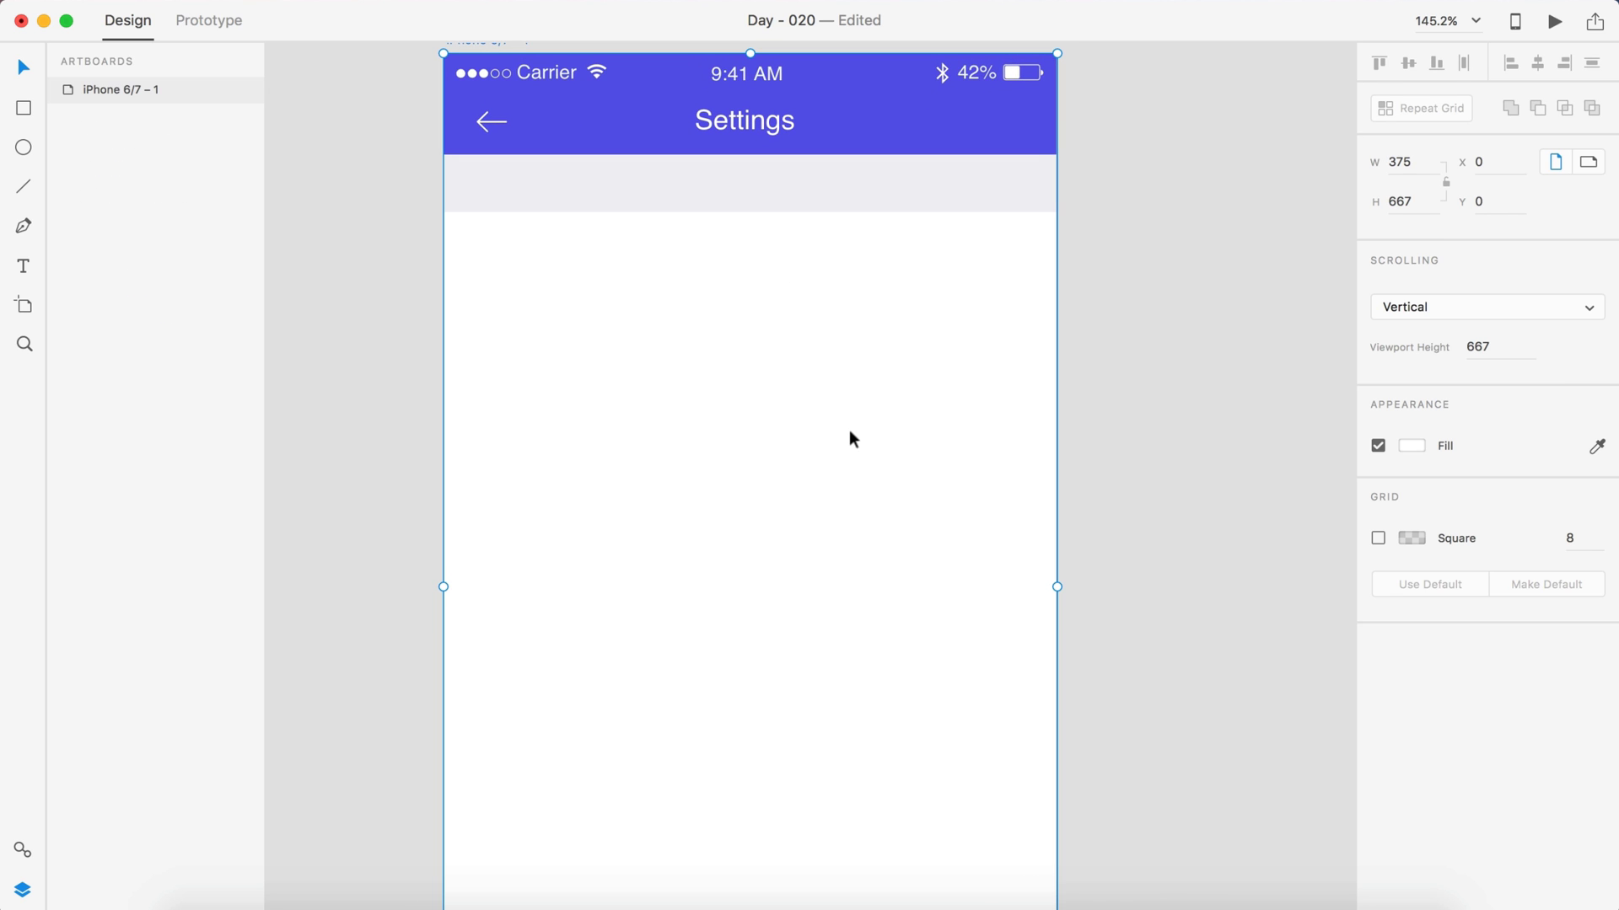
pyautogui.click(1409, 443)
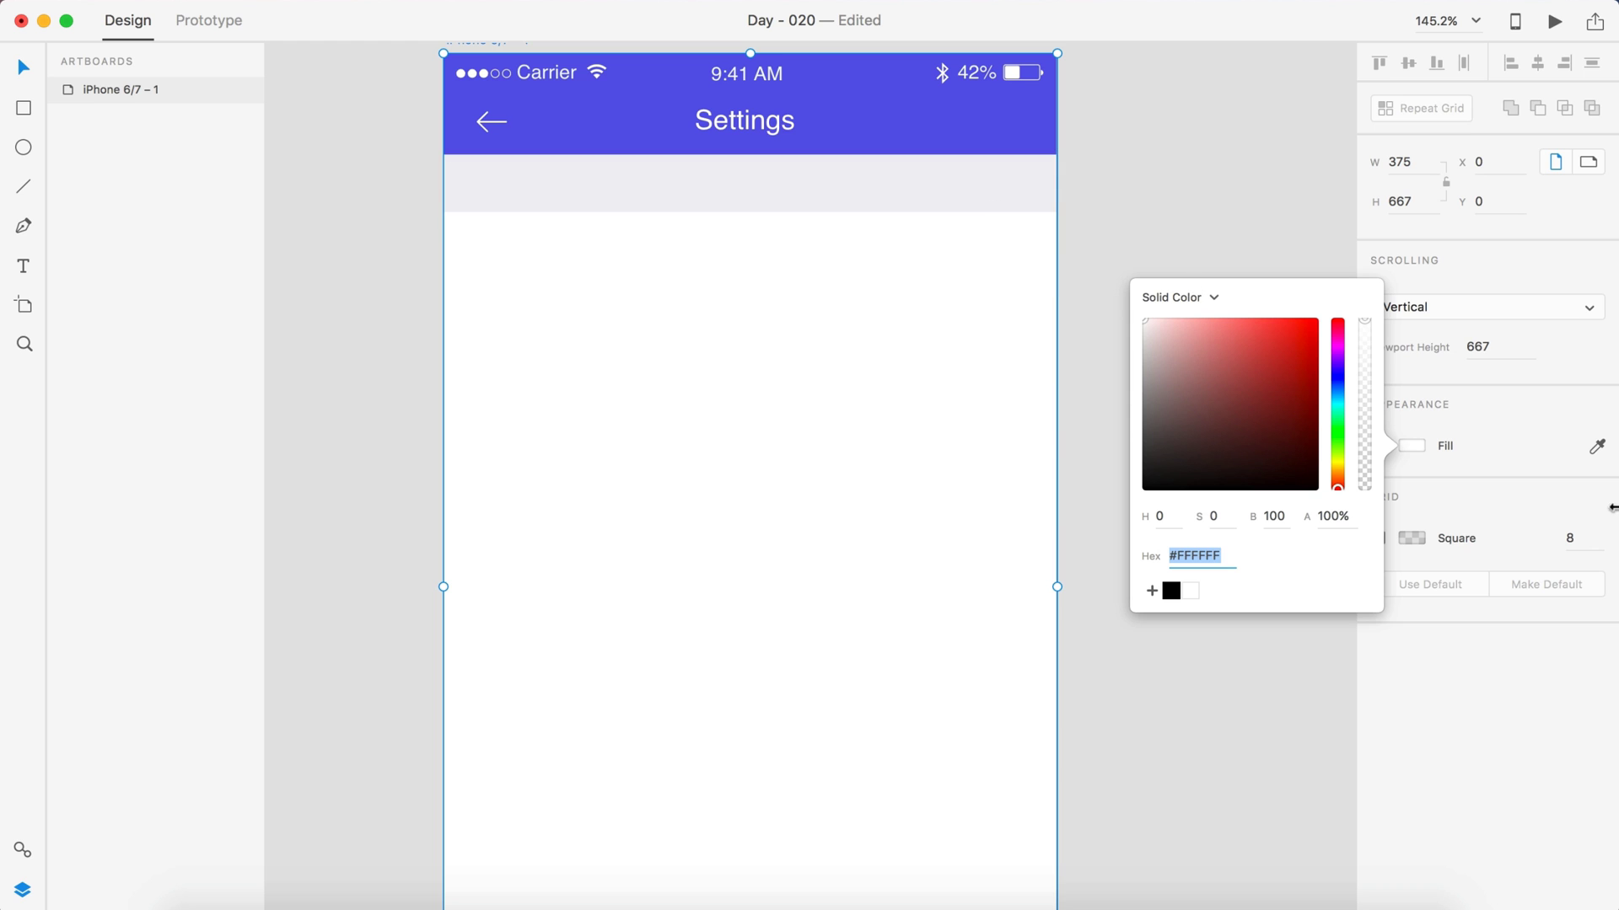
pyautogui.click(1595, 447)
pyautogui.click(980, 193)
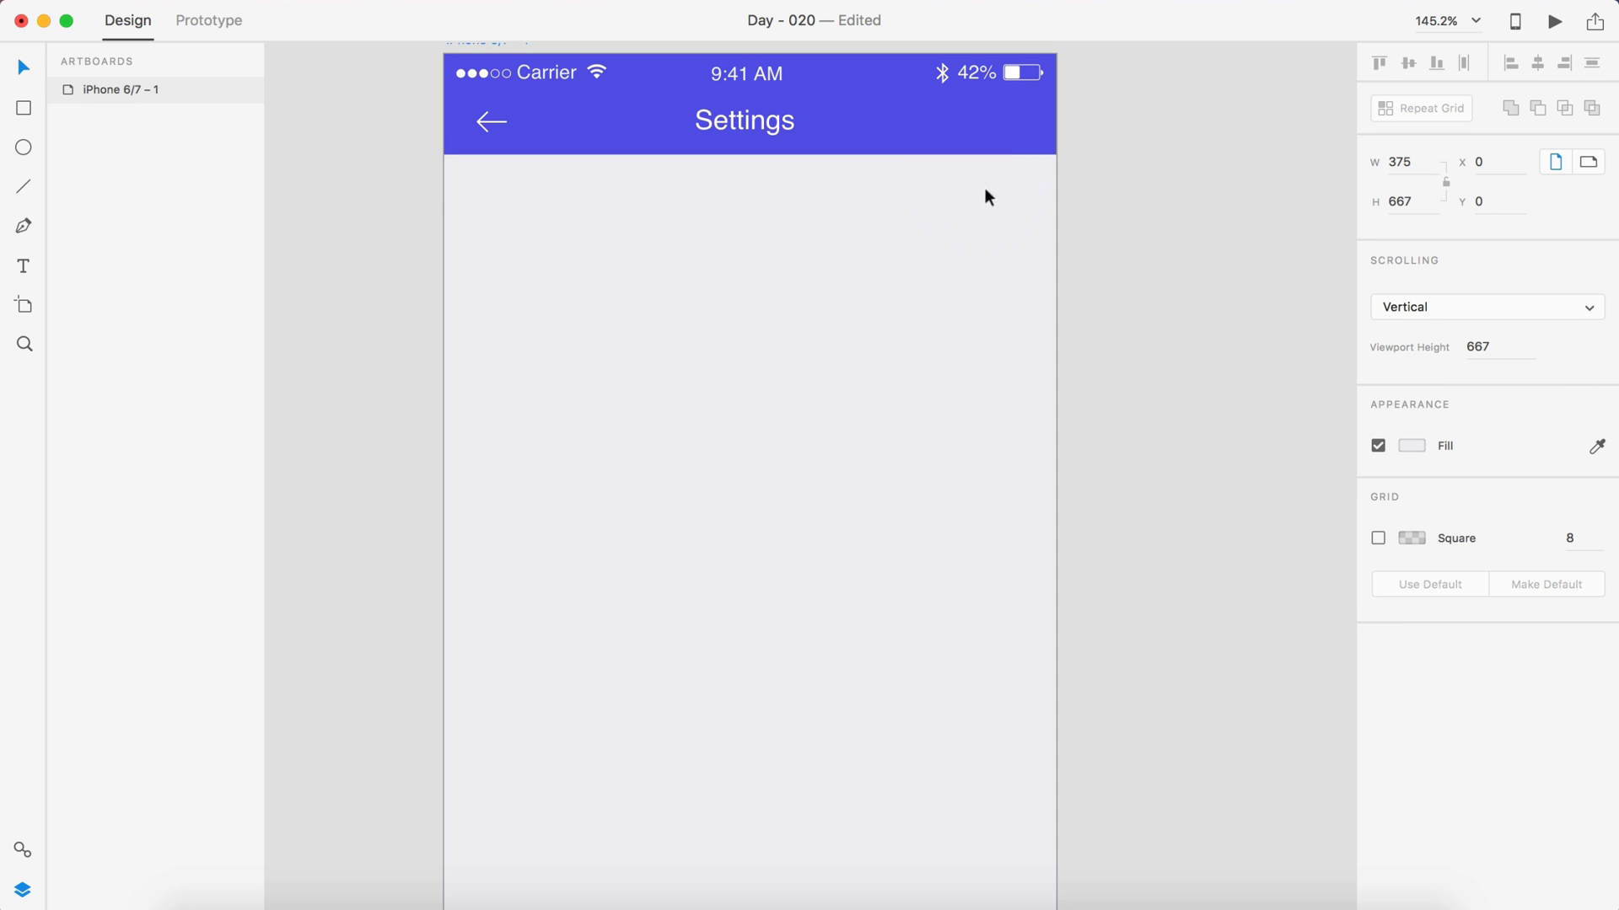
# - Save the light grey #EFEFF4 as a colour swatch and keep it as the artboard's fill
pyautogui.click(1413, 447)
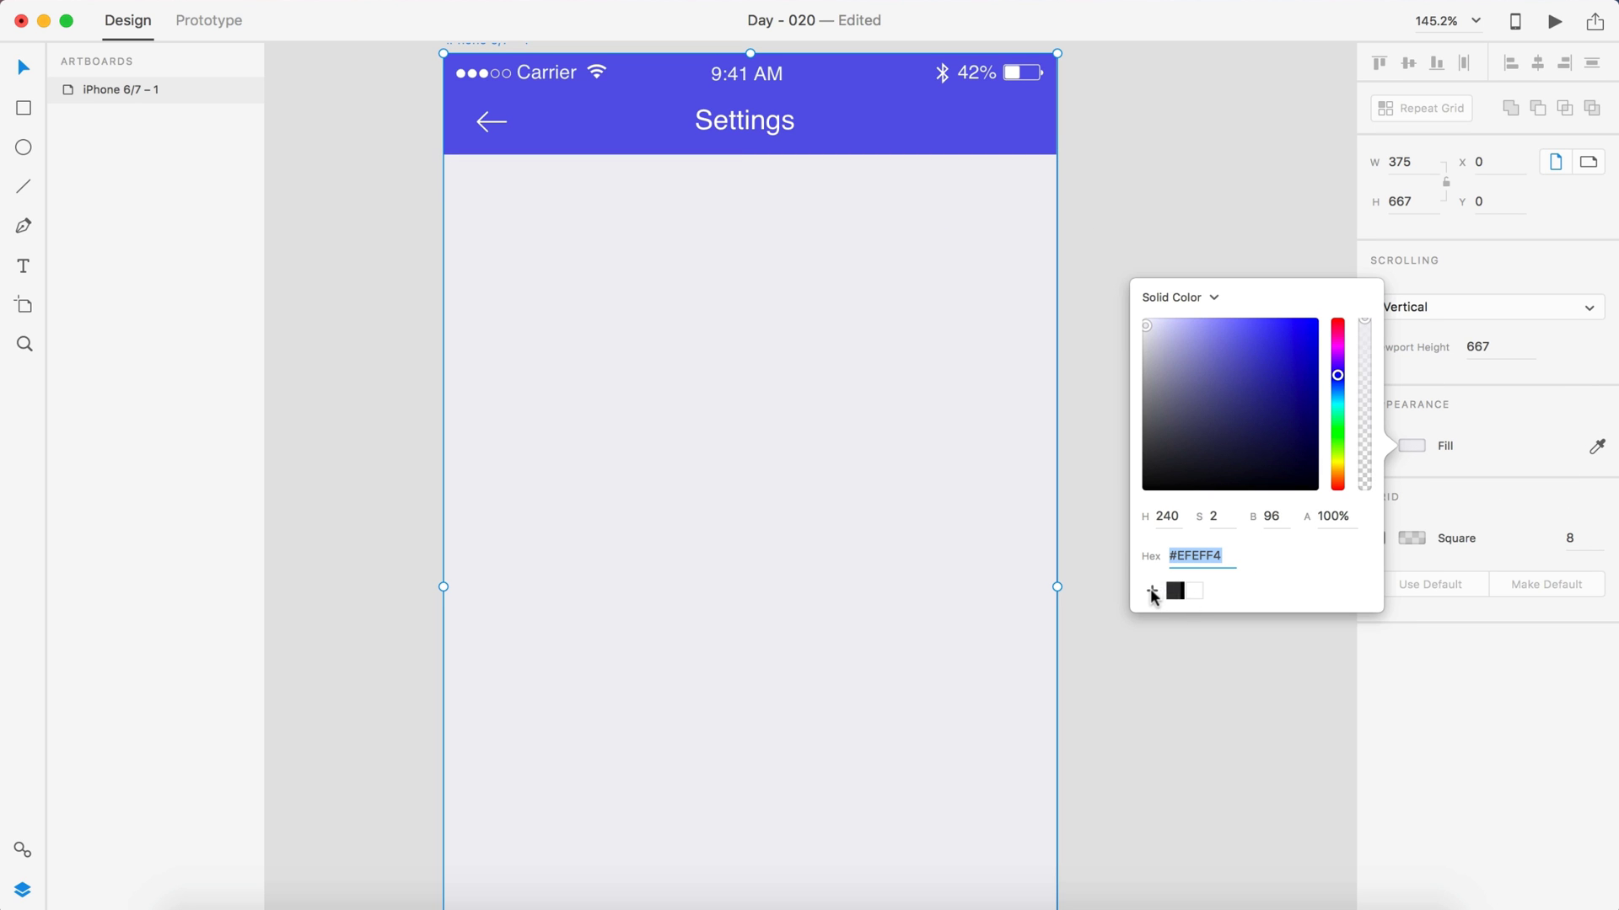
pyautogui.click(1190, 591)
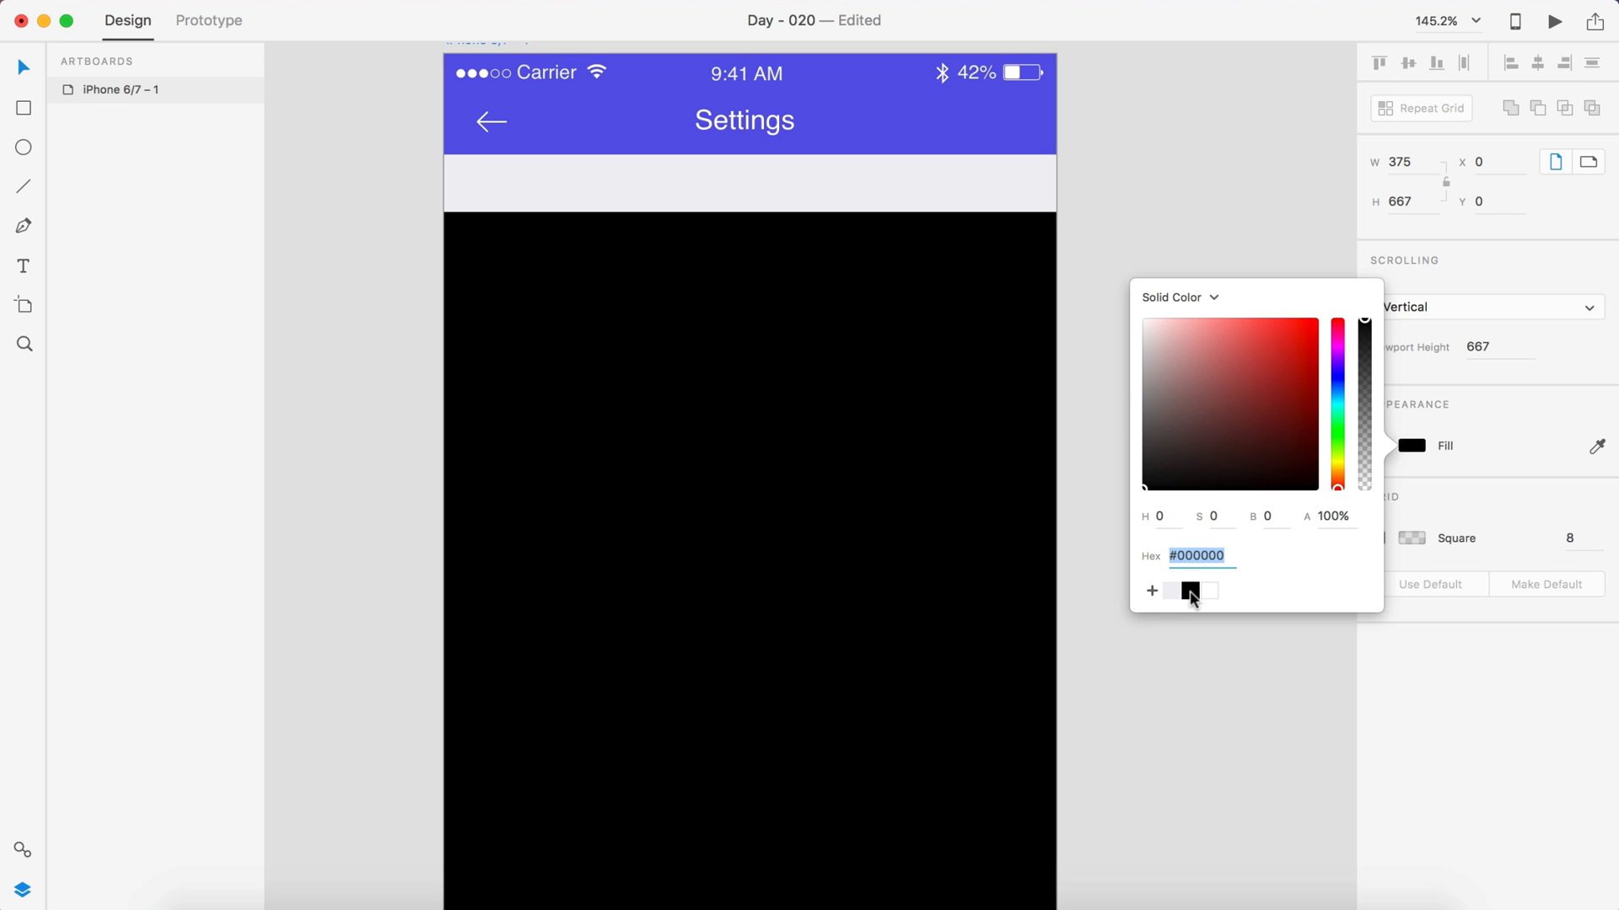
pyautogui.click(1155, 685)
pyautogui.scroll(-3, 1155, 696)
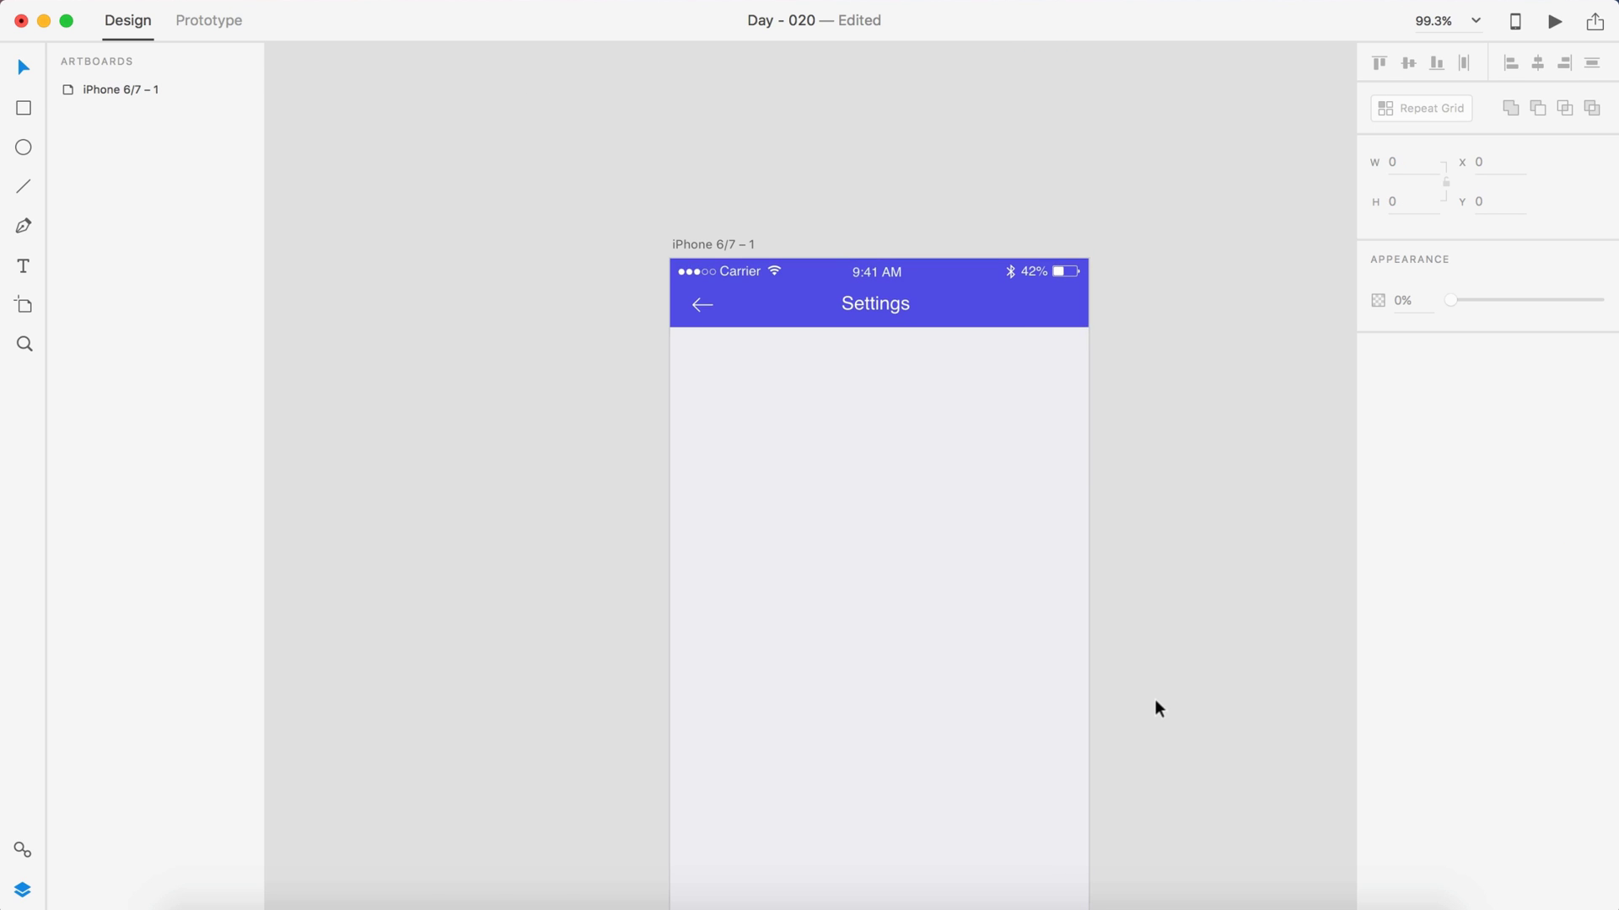
# - Place a copy of the divider rectangle lower on the artboard at Y 199 and fill it with white, #FFFFFF
pyautogui.scroll(-2, 933, 428)
pyautogui.moveTo(836, 253); pyautogui.dragTo(836, 400)
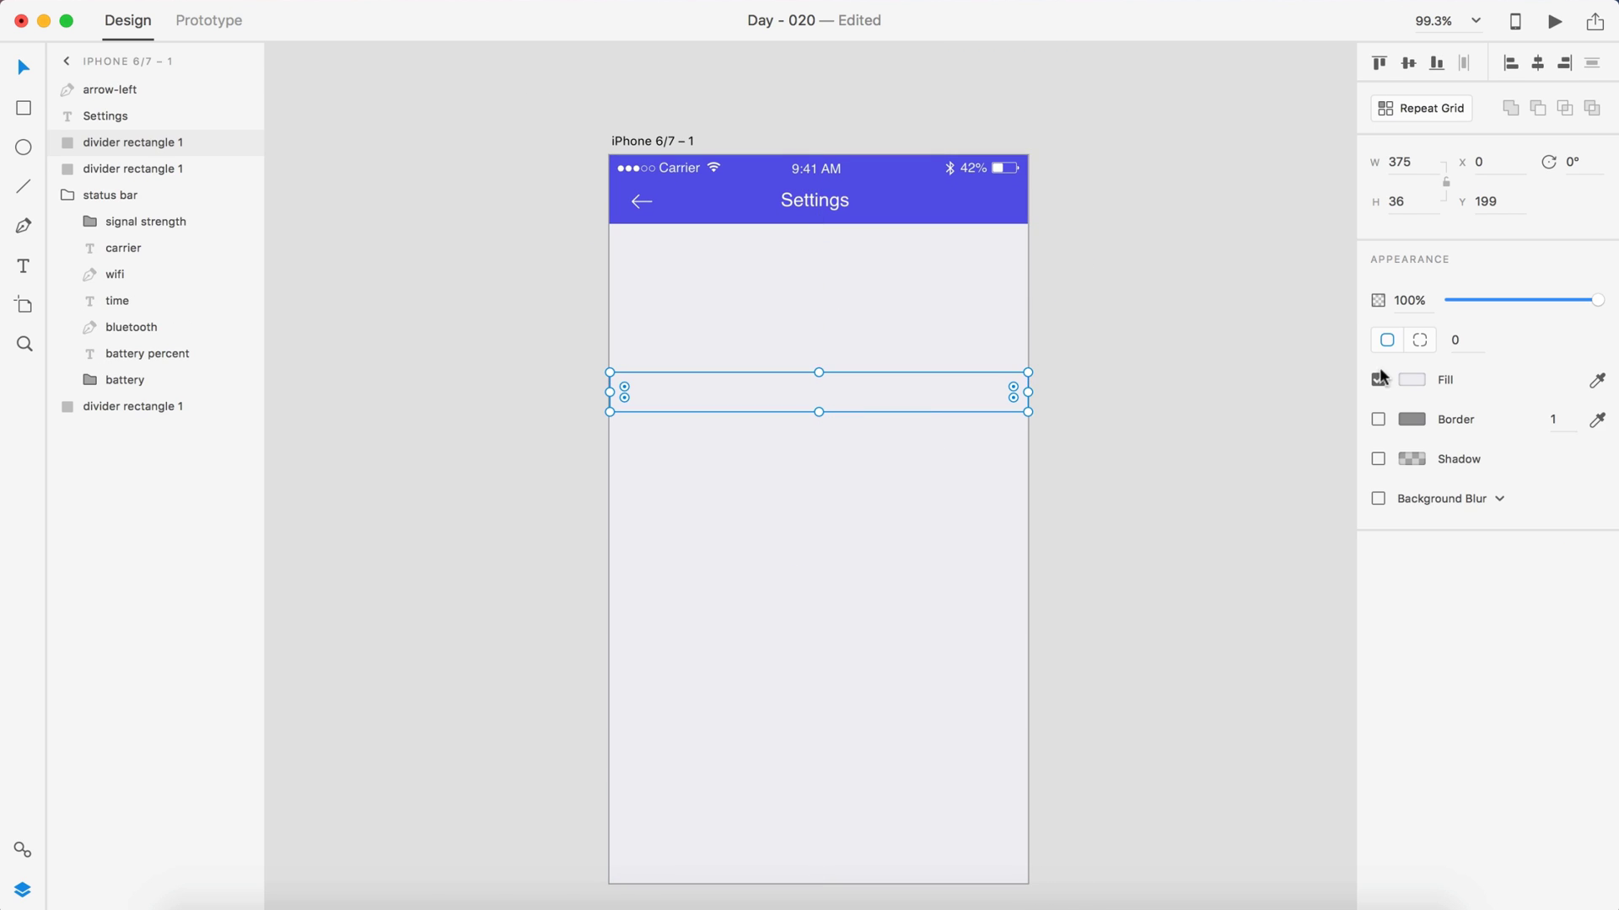
pyautogui.click(1411, 379)
pyautogui.write('ffffff')
pyautogui.press('Return')
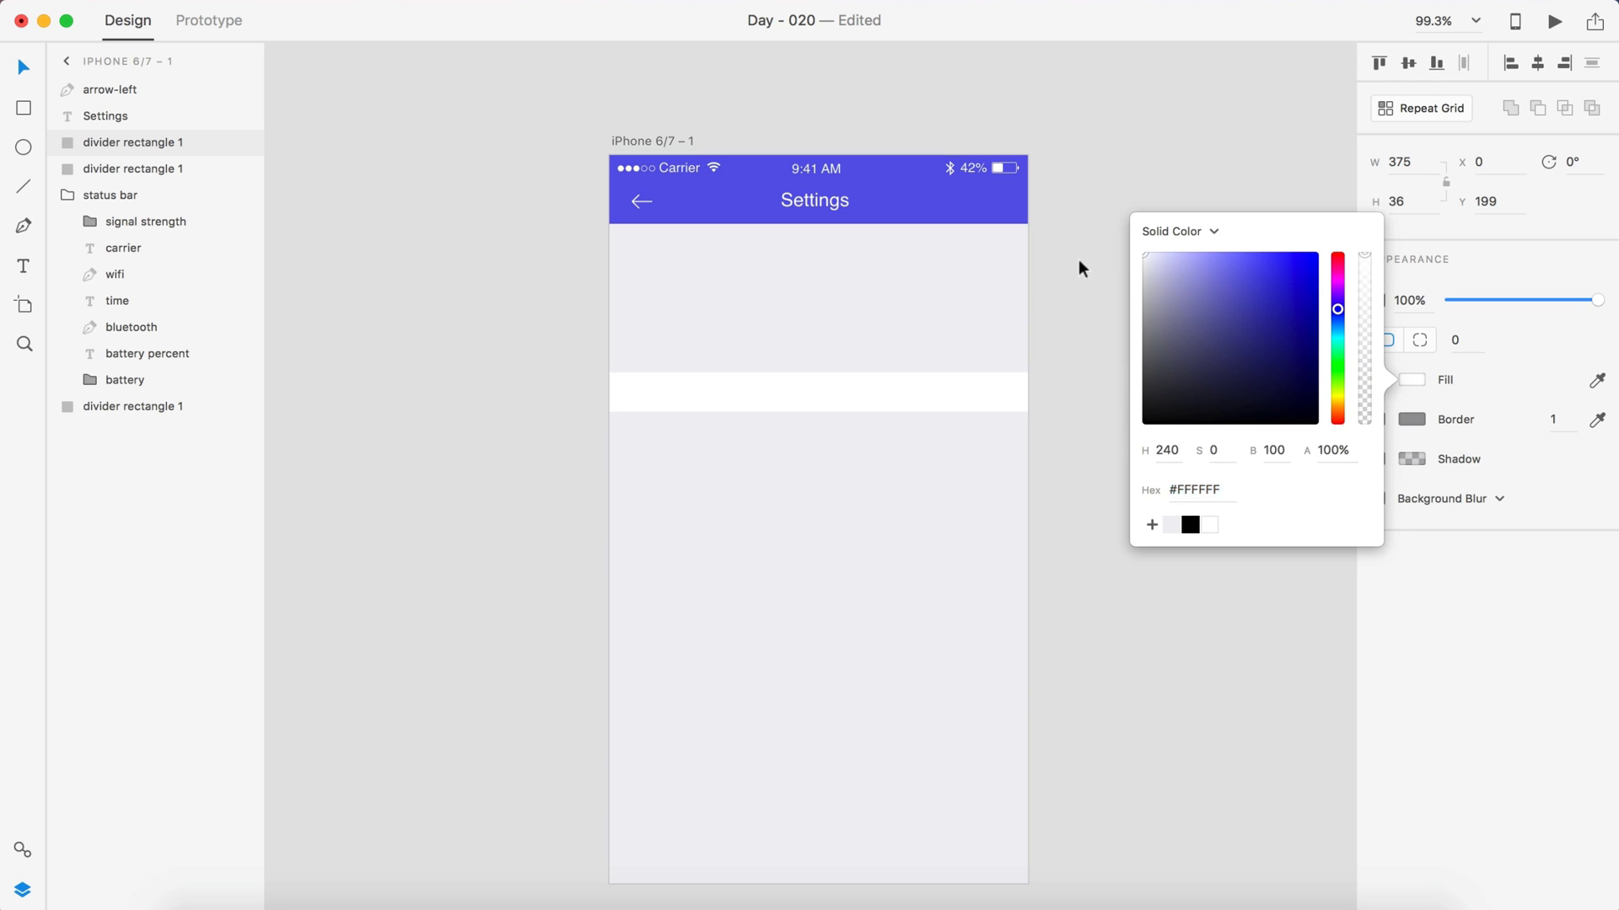
pyautogui.click(1079, 268)
# - Move the white rectangle up to Y 99 and set its height to 80
pyautogui.moveTo(875, 395); pyautogui.dragTo(872, 288)
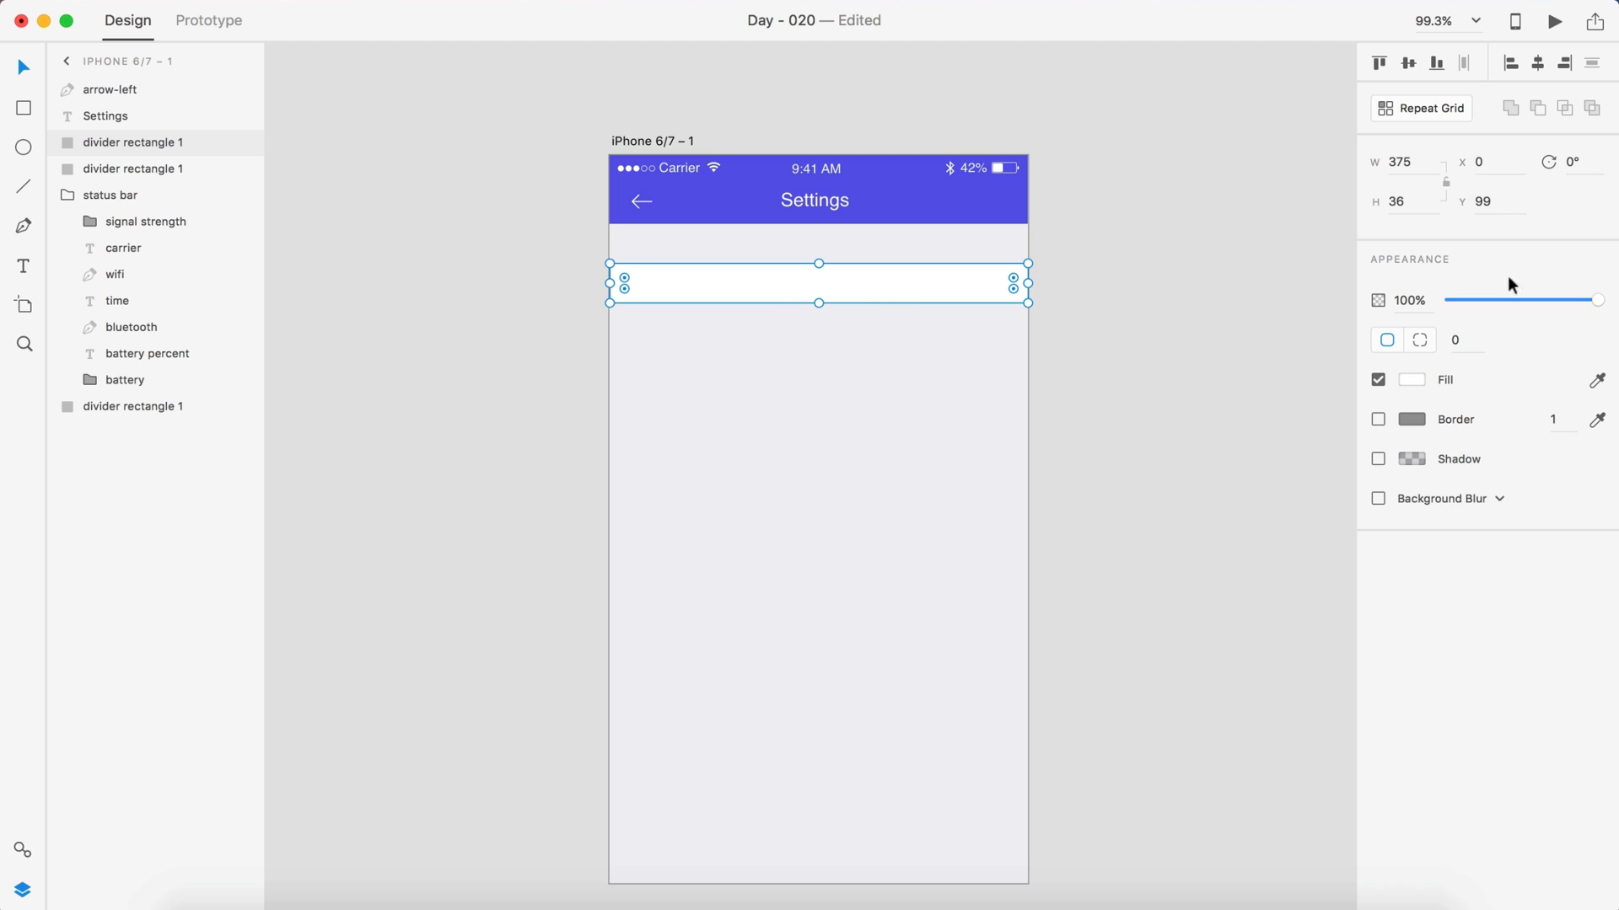
pyautogui.click(1412, 208)
pyautogui.write('80')
pyautogui.click(1116, 299)
# - Move the grey divider off the artboard onto the pasteboard and place the white rectangle directly beneath the header
pyautogui.scroll(3, 1105, 305)
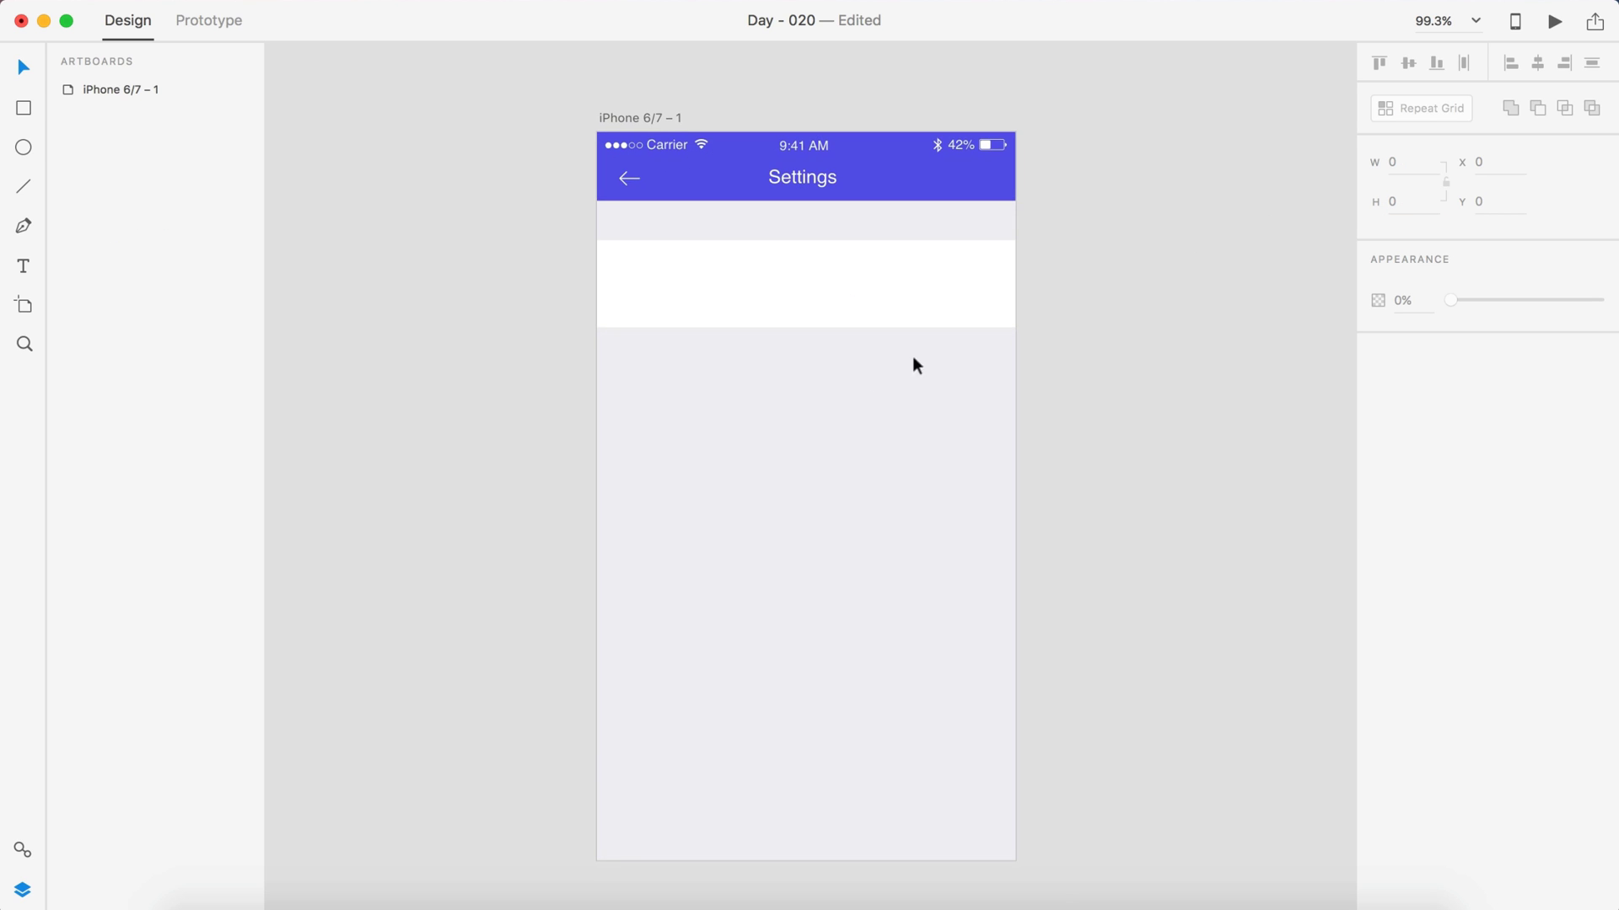
pyautogui.moveTo(611, 173); pyautogui.dragTo(1260, 177)
pyautogui.click(1158, 312)
pyautogui.moveTo(885, 280); pyautogui.dragTo(885, 245)
# - Draw a 55 by 55 circle centred on the white rectangle's lower edge and place copies beside it for a row of three
pyautogui.scroll(3, 885, 245)
pyautogui.click(16, 151)
pyautogui.moveTo(690, 213); pyautogui.dragTo(817, 329)
pyautogui.press('v')
pyautogui.moveTo(761, 277); pyautogui.dragTo(621, 281)
# - Give the three circles a border of width 3 in the header's blue-violet colour
pyautogui.keyDown('shift'); pyautogui.click(701, 287); pyautogui.keyUp('shift')
pyautogui.keyDown('shift'); pyautogui.click(851, 291); pyautogui.keyUp('shift')
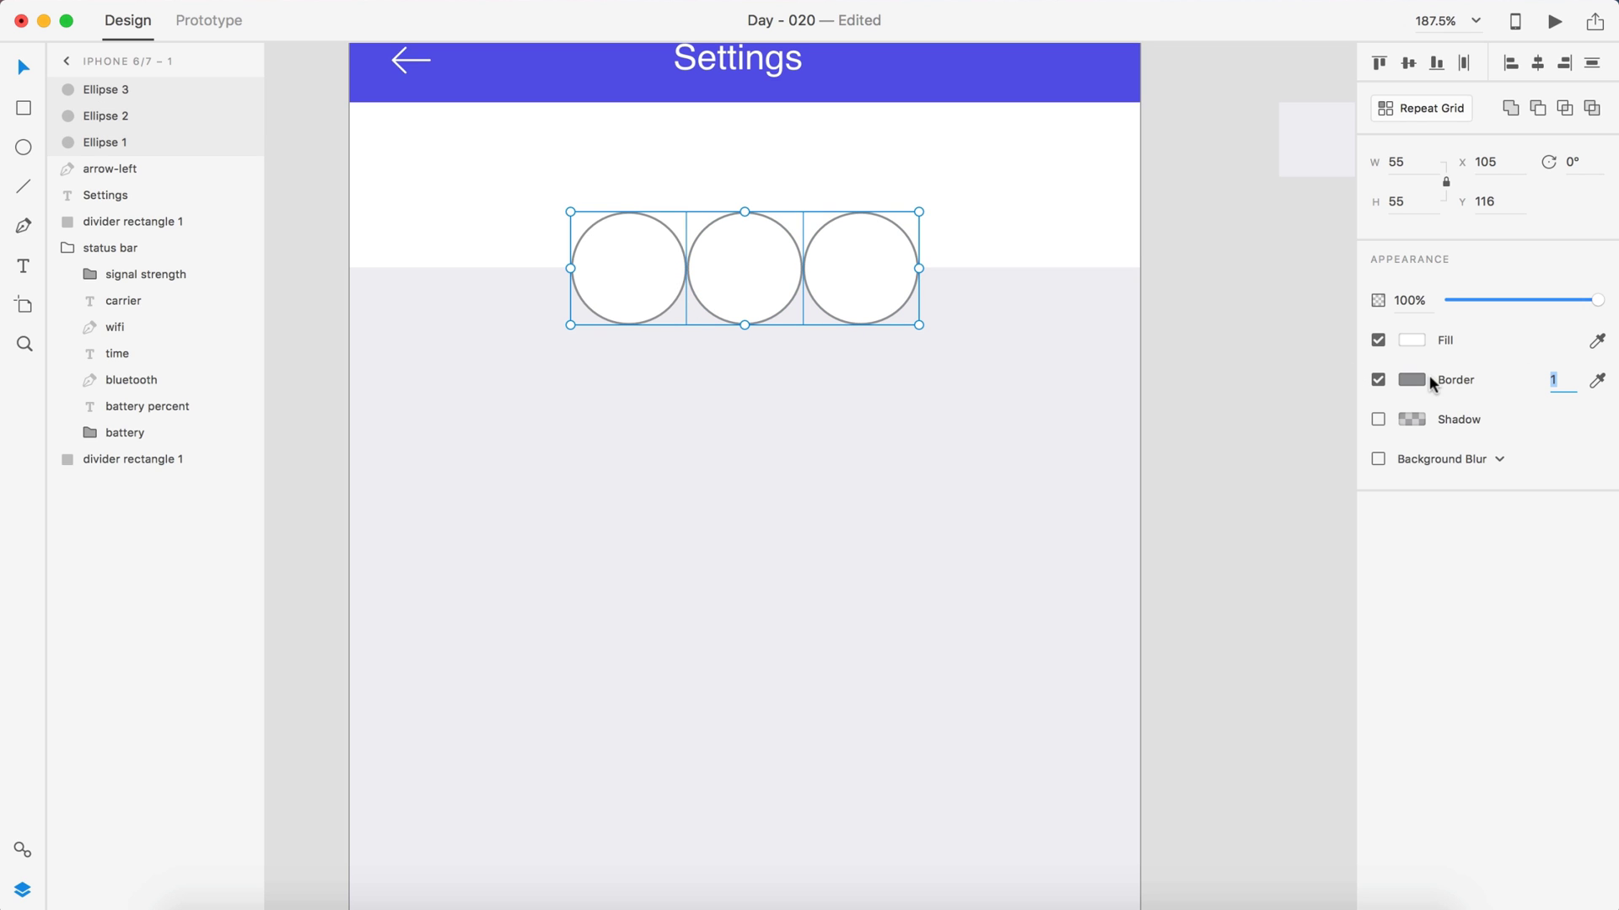
pyautogui.write('3')
pyautogui.press('Return')
pyautogui.click(1597, 380)
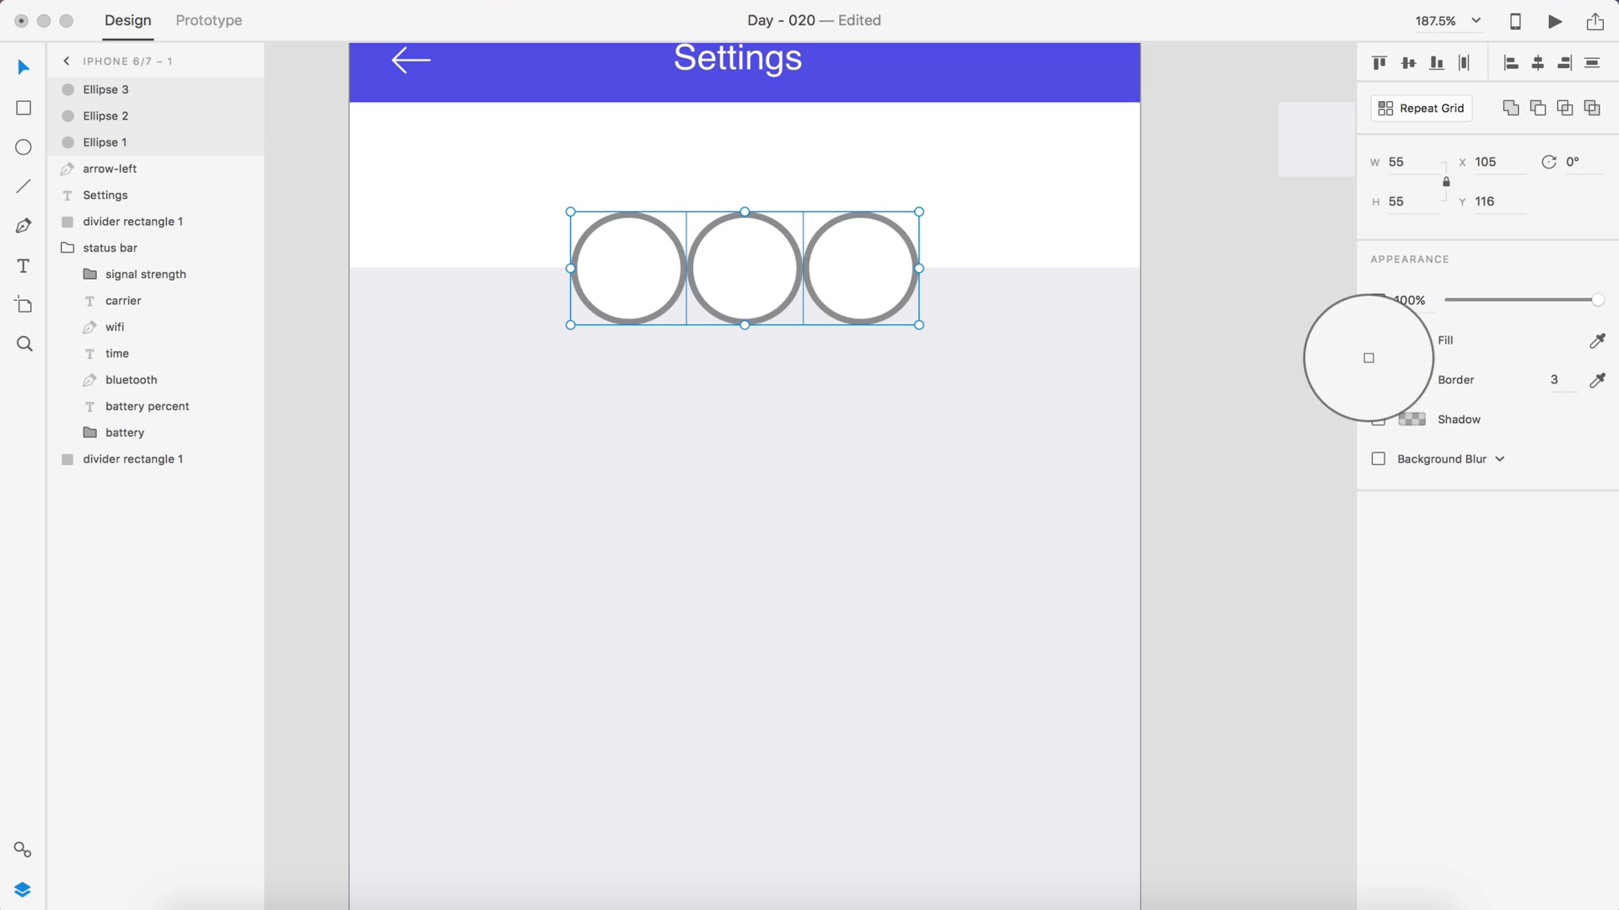
pyautogui.click(1010, 69)
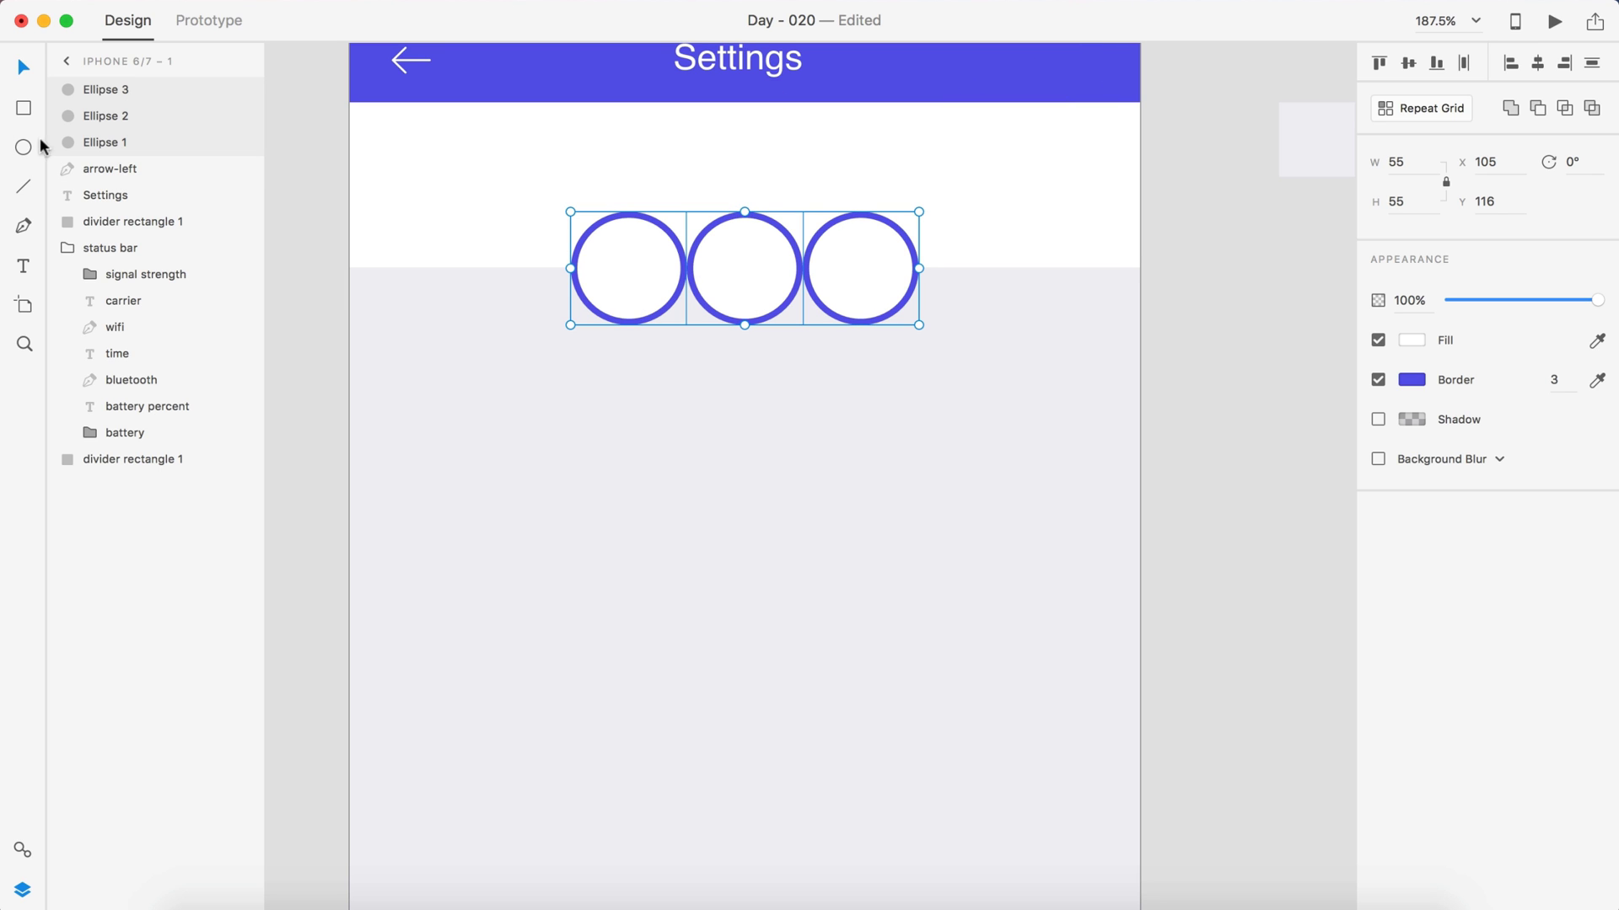
pyautogui.click(1259, 330)
# - Add the text "3 Members" on the white panel, above and left of the circles
pyautogui.press('super+0')
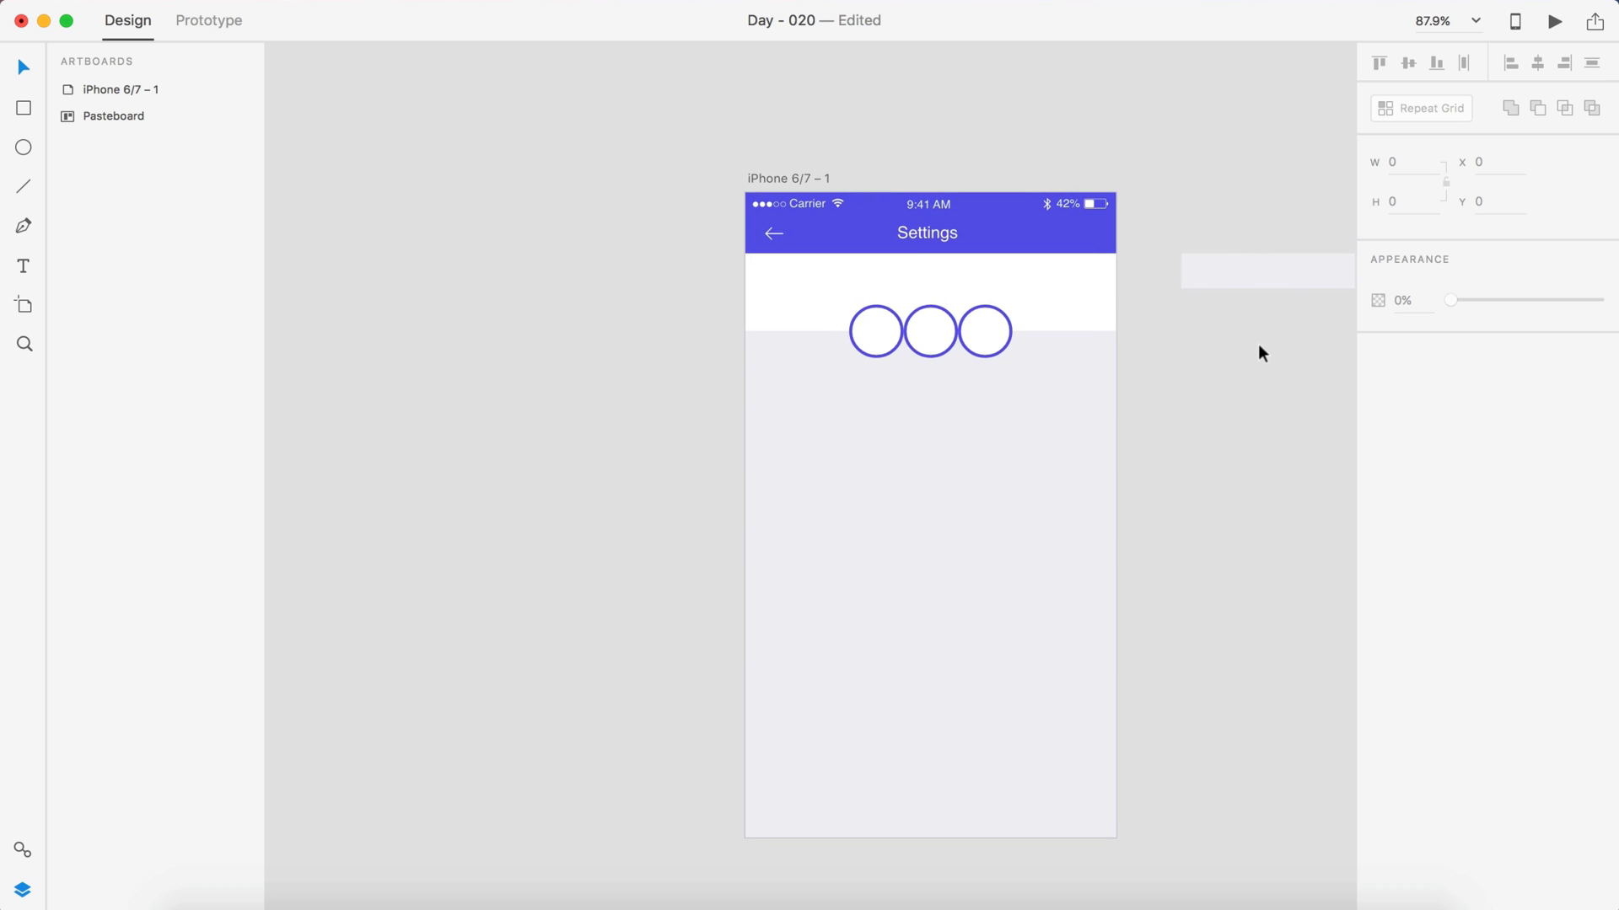
pyautogui.scroll(5, 1042, 334)
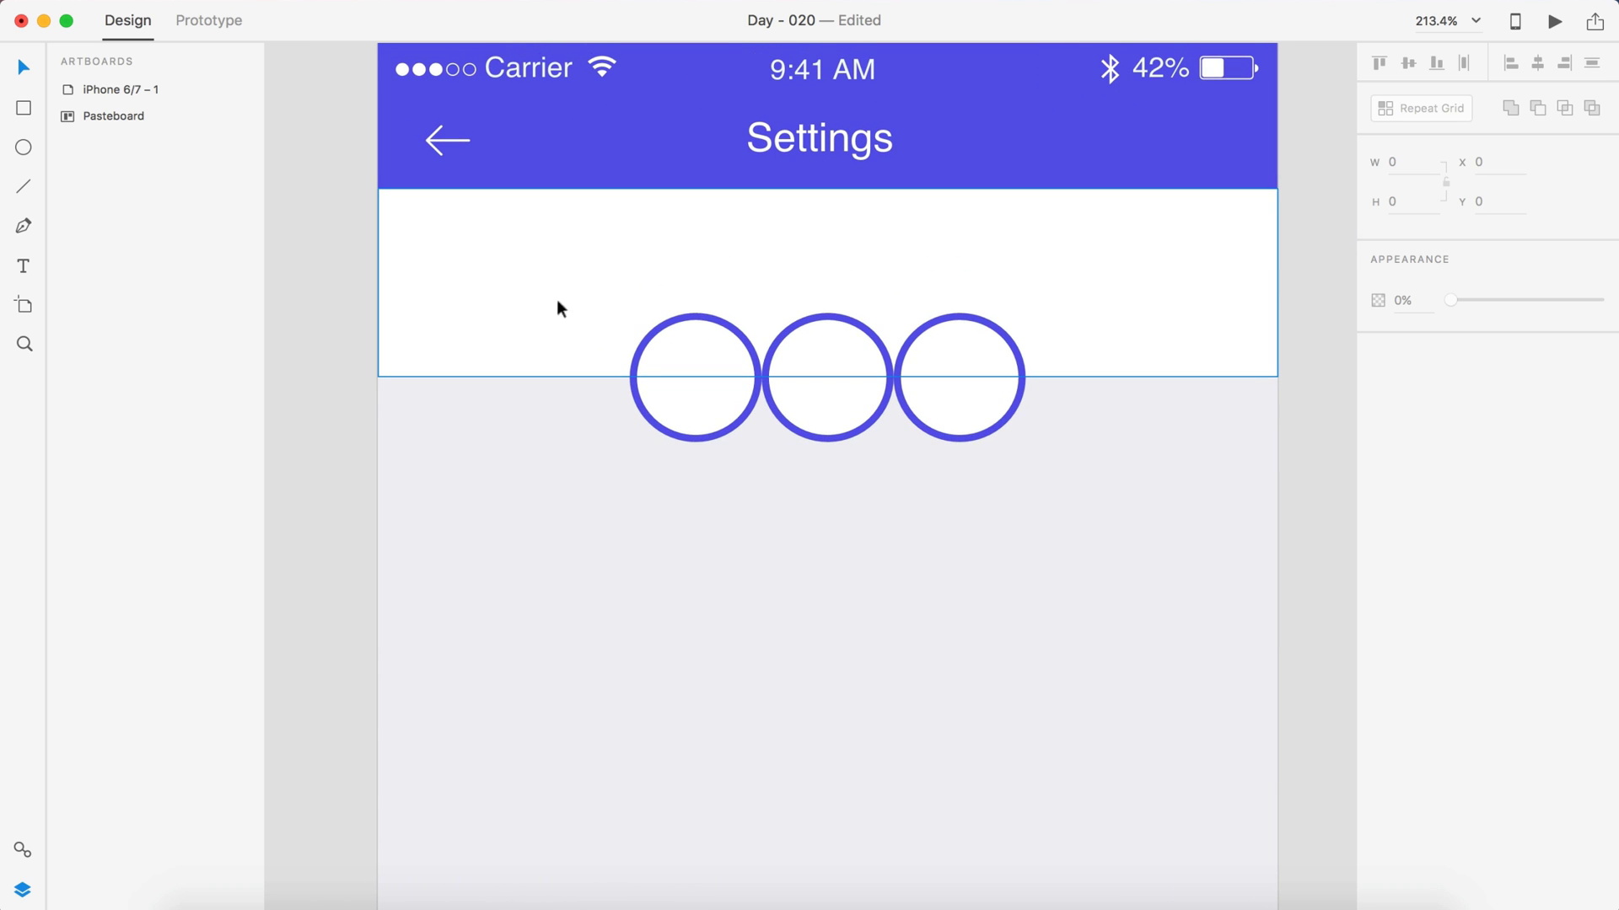
pyautogui.press('t')
pyautogui.click(526, 258)
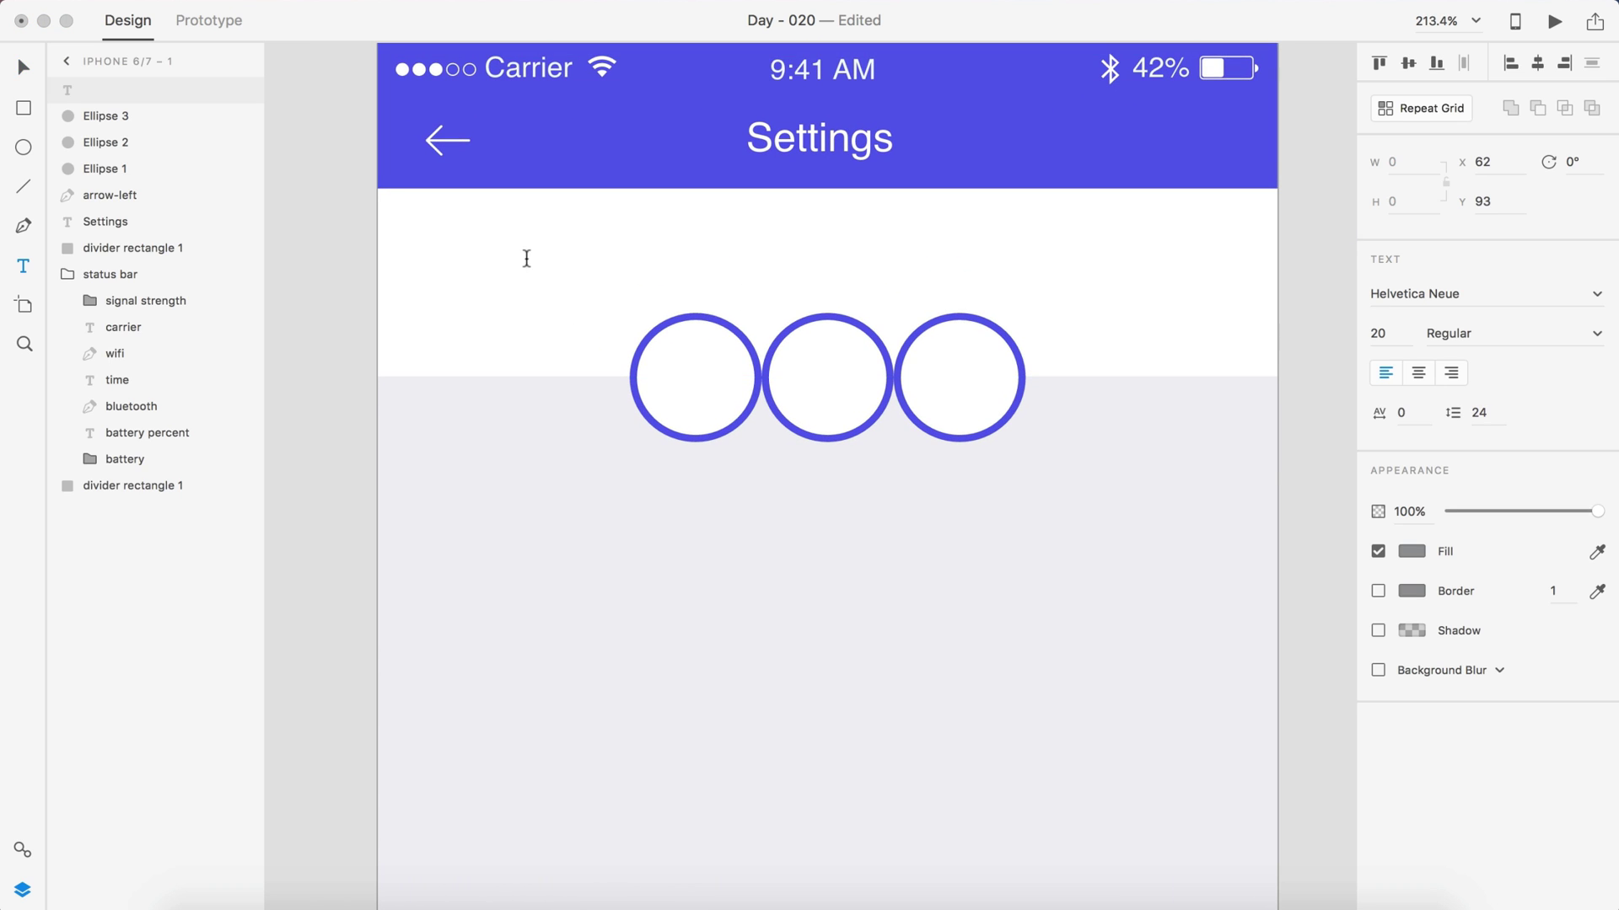
pyautogui.write('3 Members')
pyautogui.click(24, 67)
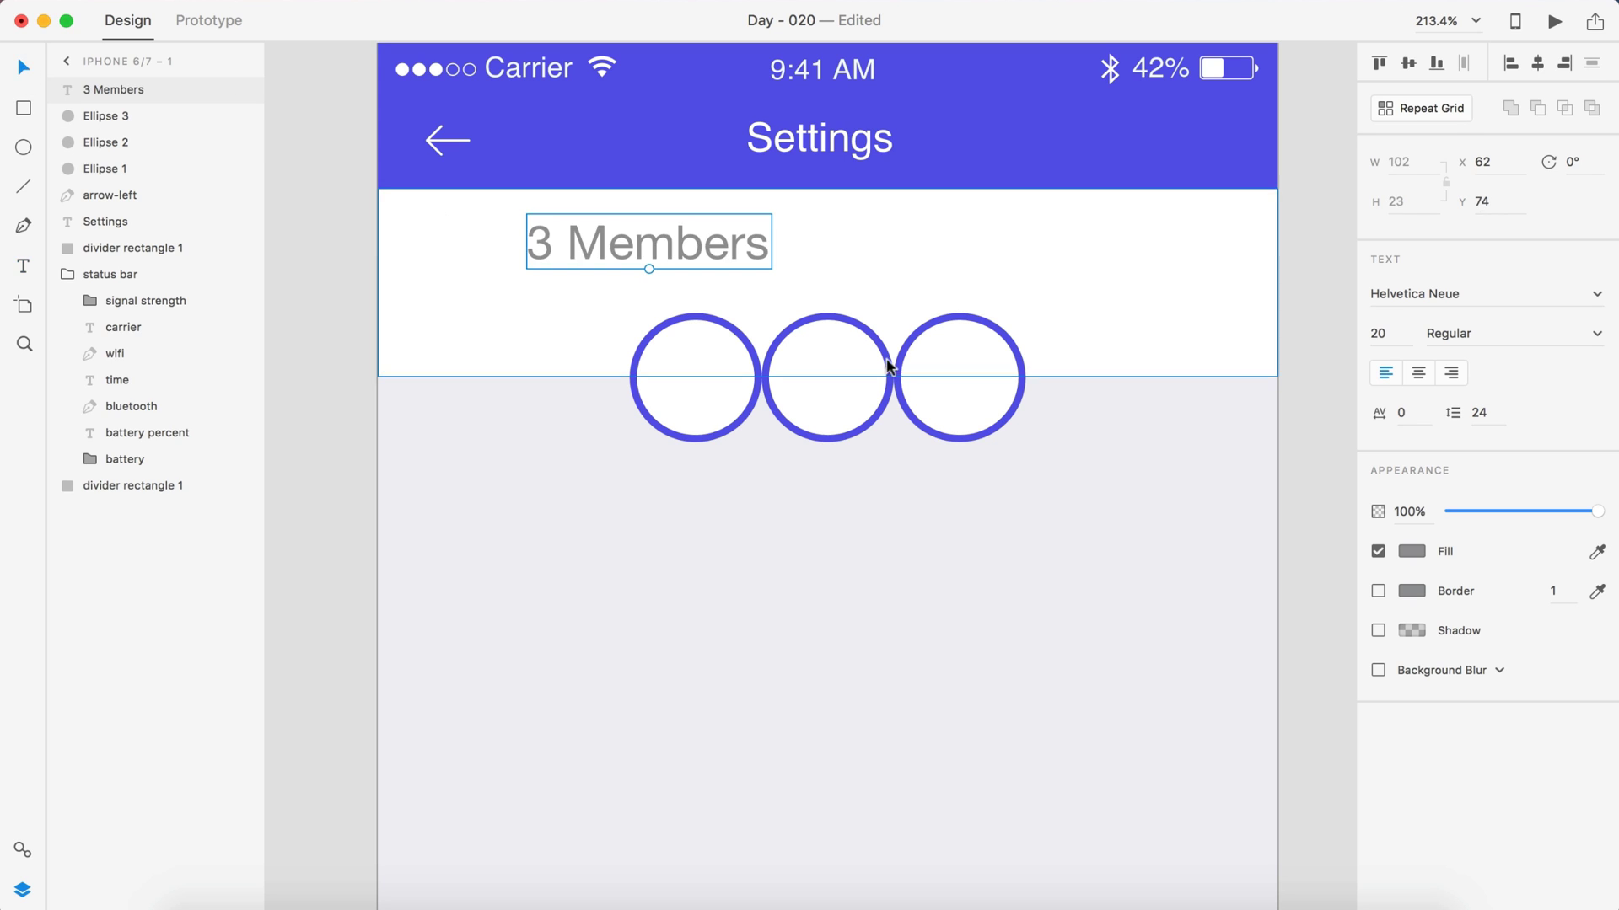
# - Save the header's blue-violet fill #5A5AE3 as a reusable colour swatch
pyautogui.click(1413, 549)
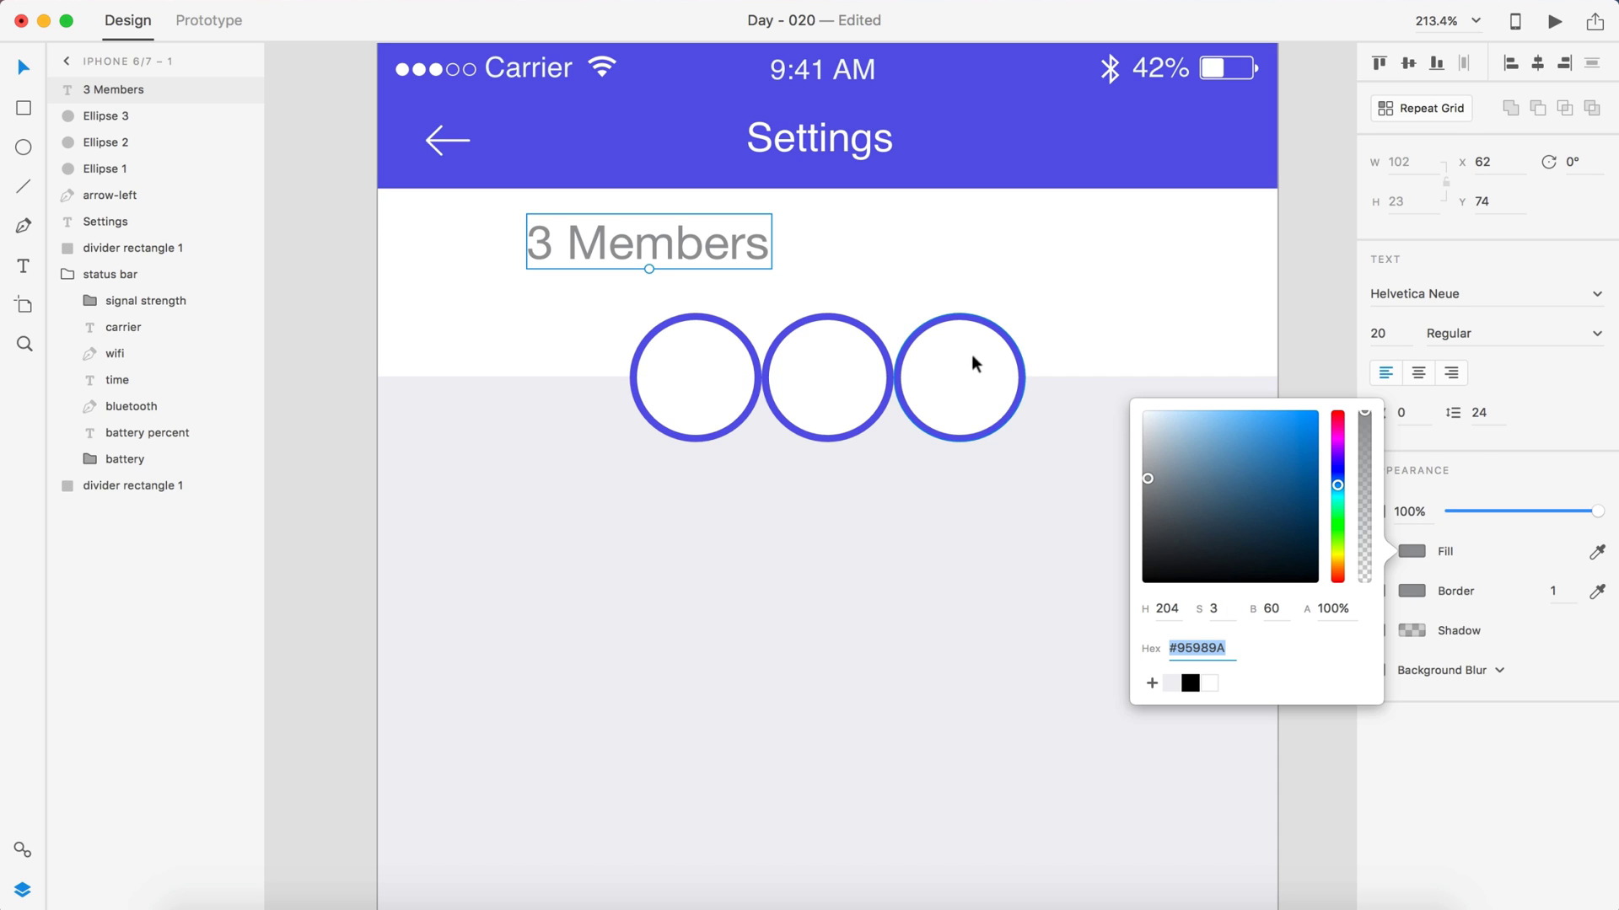
pyautogui.click(1008, 415)
pyautogui.click(1059, 169)
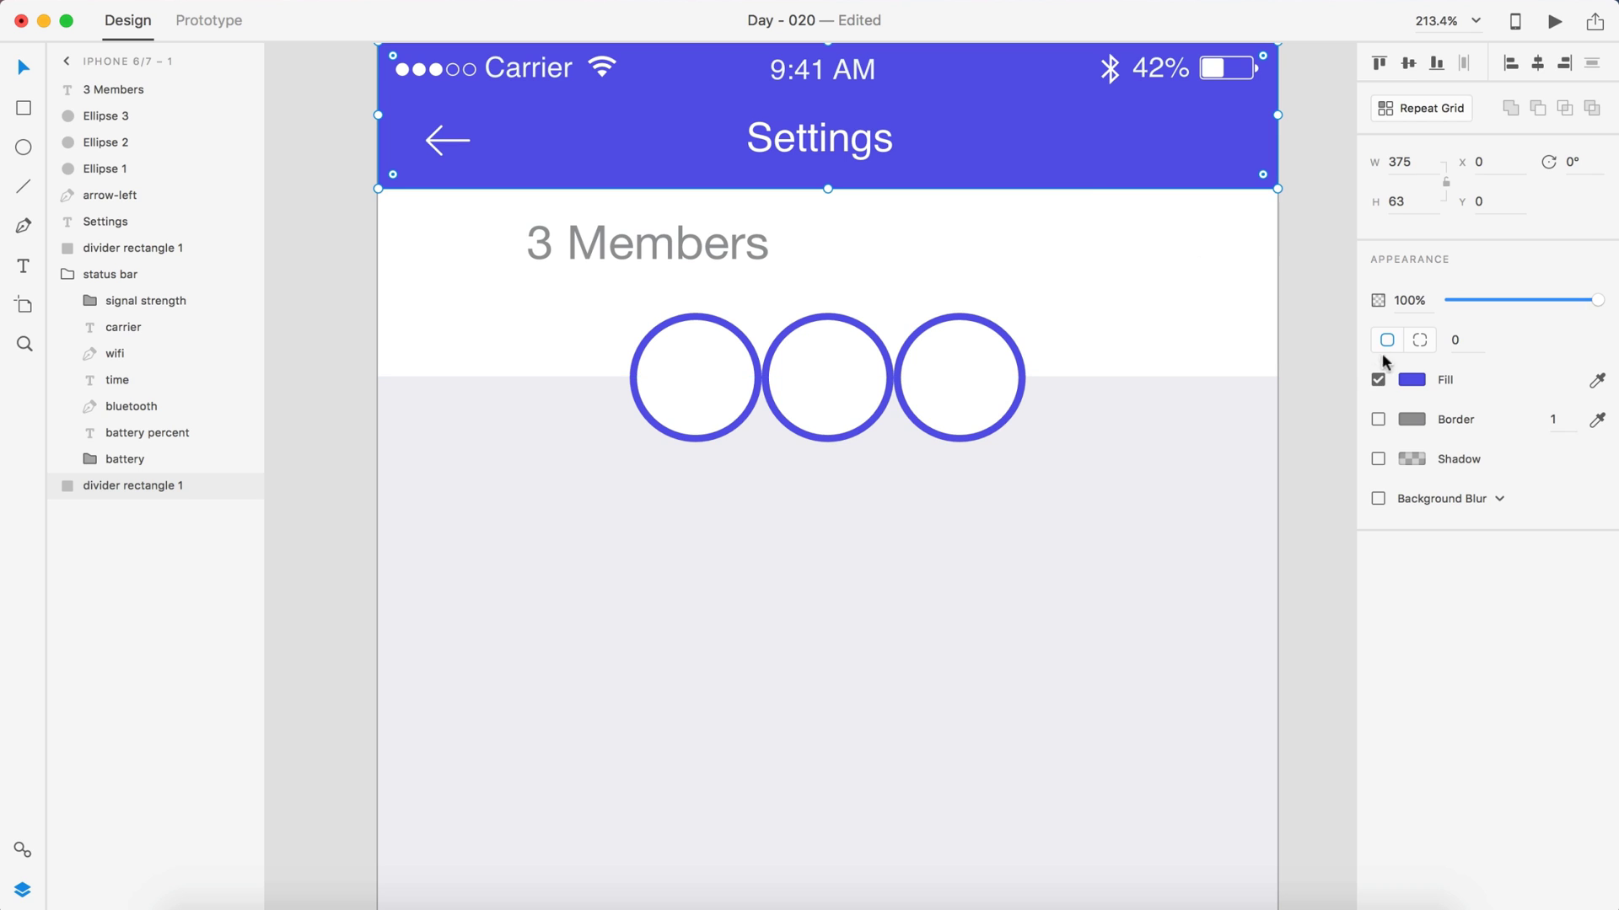
pyautogui.click(1411, 379)
pyautogui.click(1152, 529)
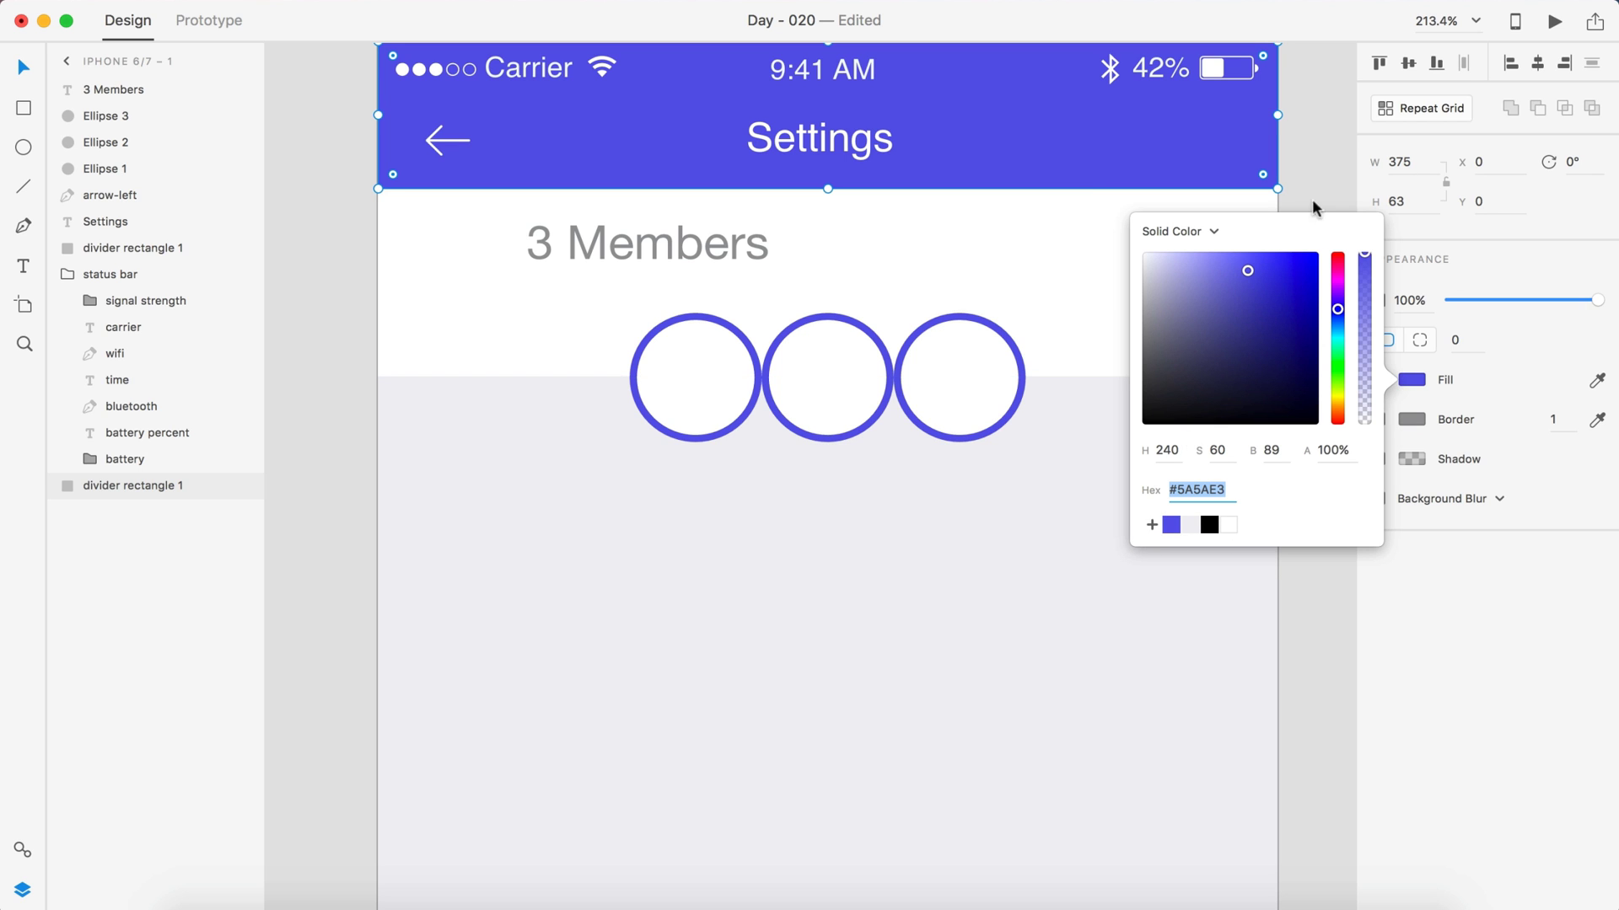
pyautogui.click(1325, 169)
# - Fill the "3 Members" text with the saved blue-violet swatch #5A5AE3
pyautogui.click(690, 249)
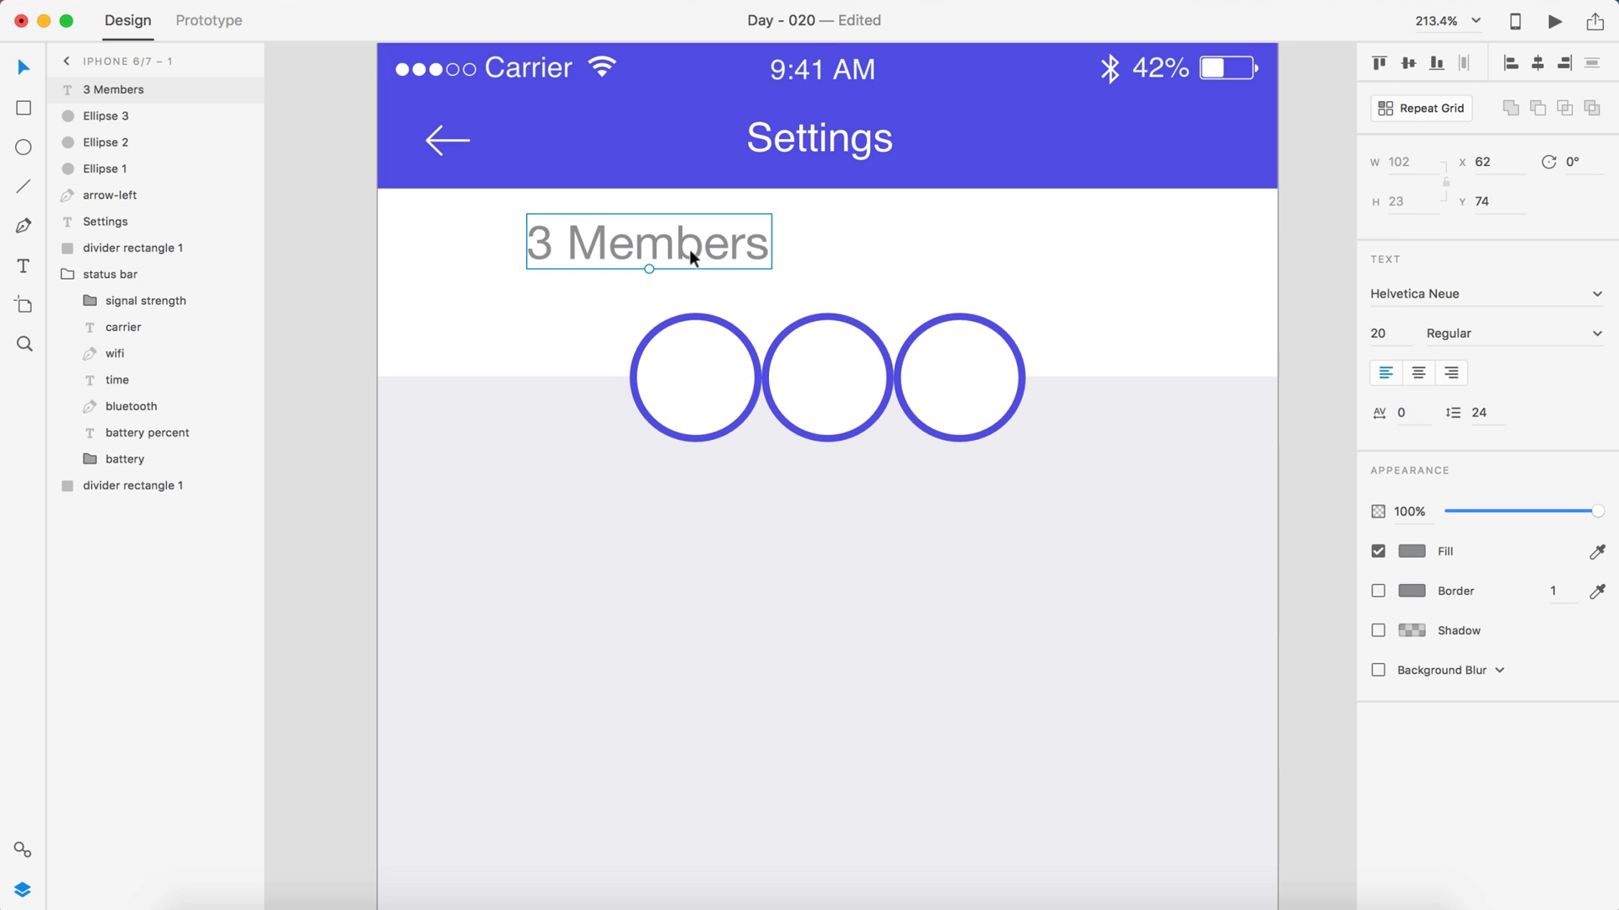
pyautogui.click(1399, 548)
pyautogui.click(1171, 683)
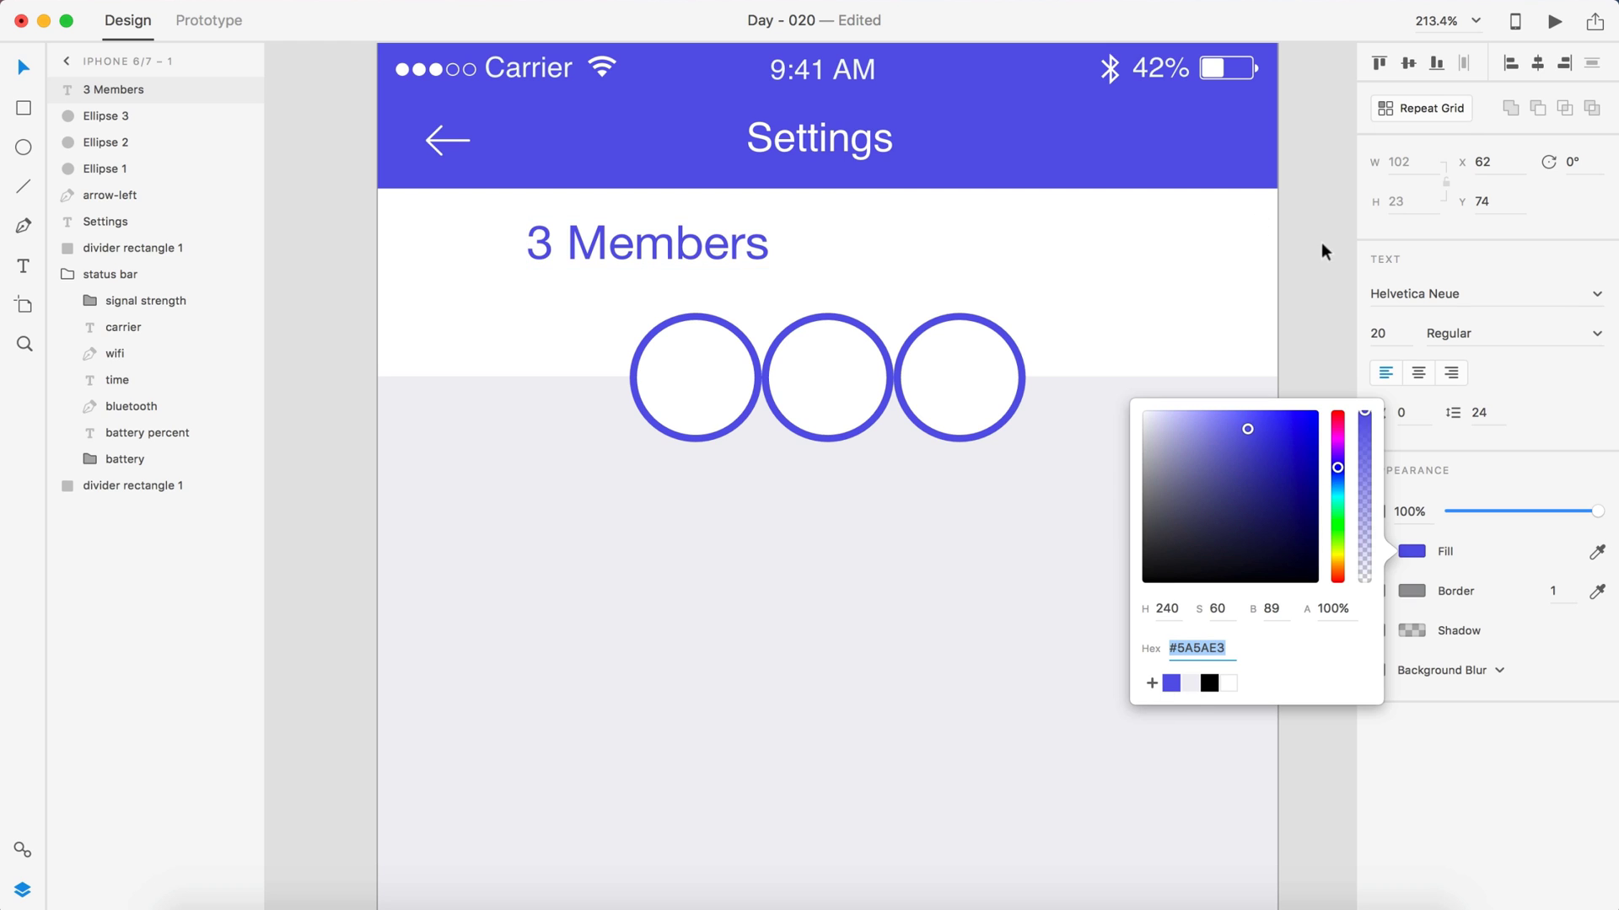
# - Set the "3 Members" text's font to Geomanist at size 10
pyautogui.click(1425, 295)
pyautogui.write('Geomanist')
pyautogui.press('Return')
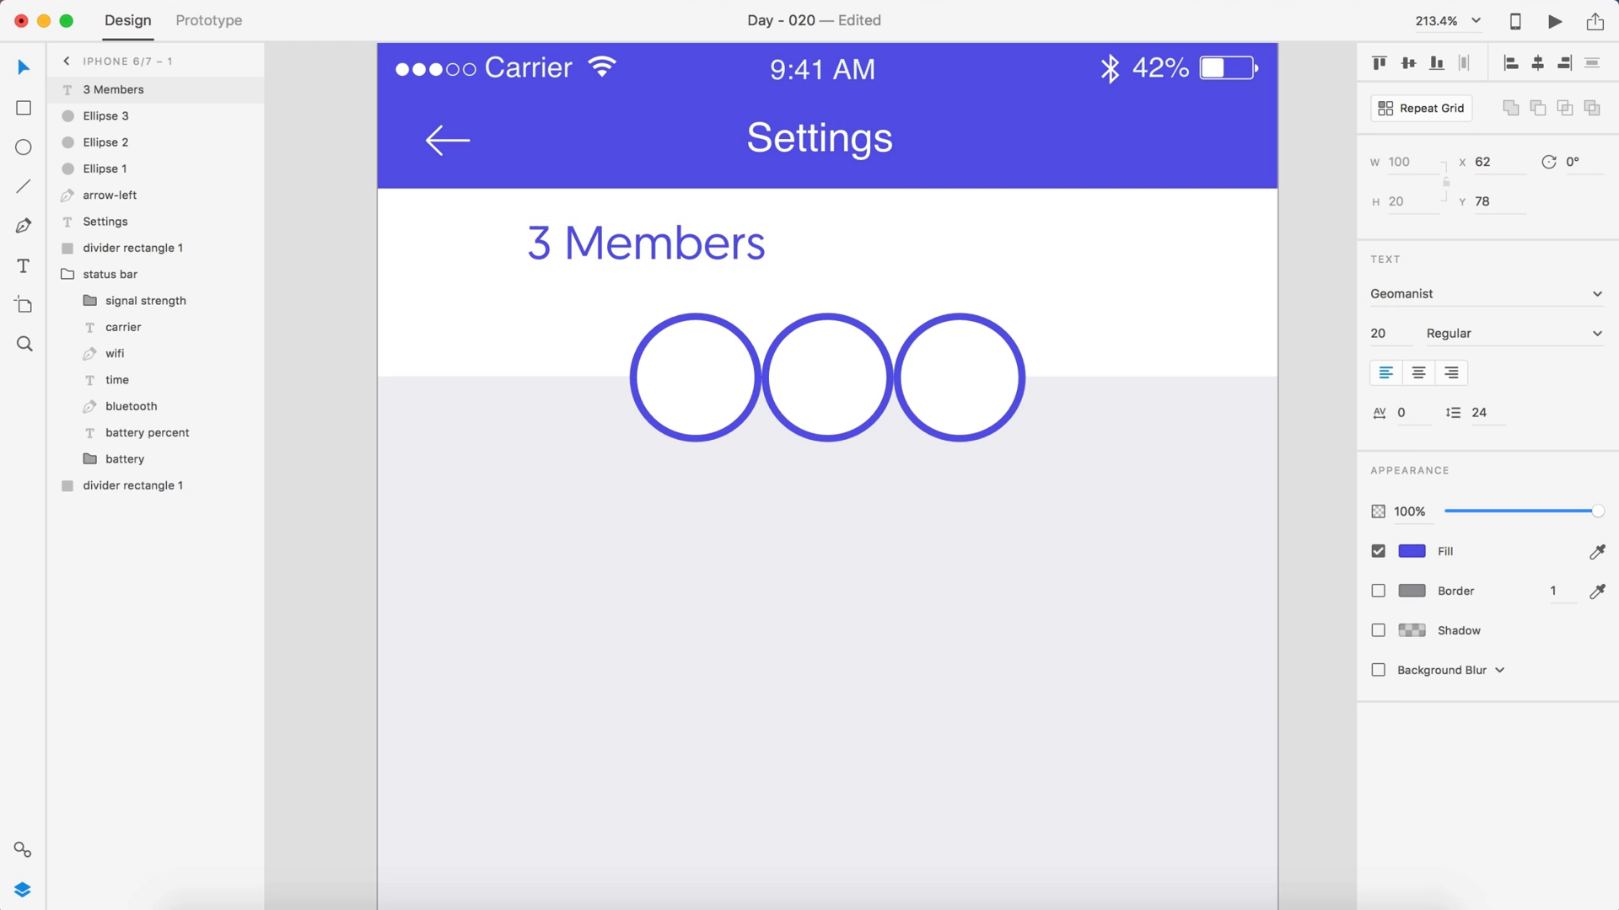
pyautogui.press('Tab')
pyautogui.write('10')
pyautogui.press('Return')
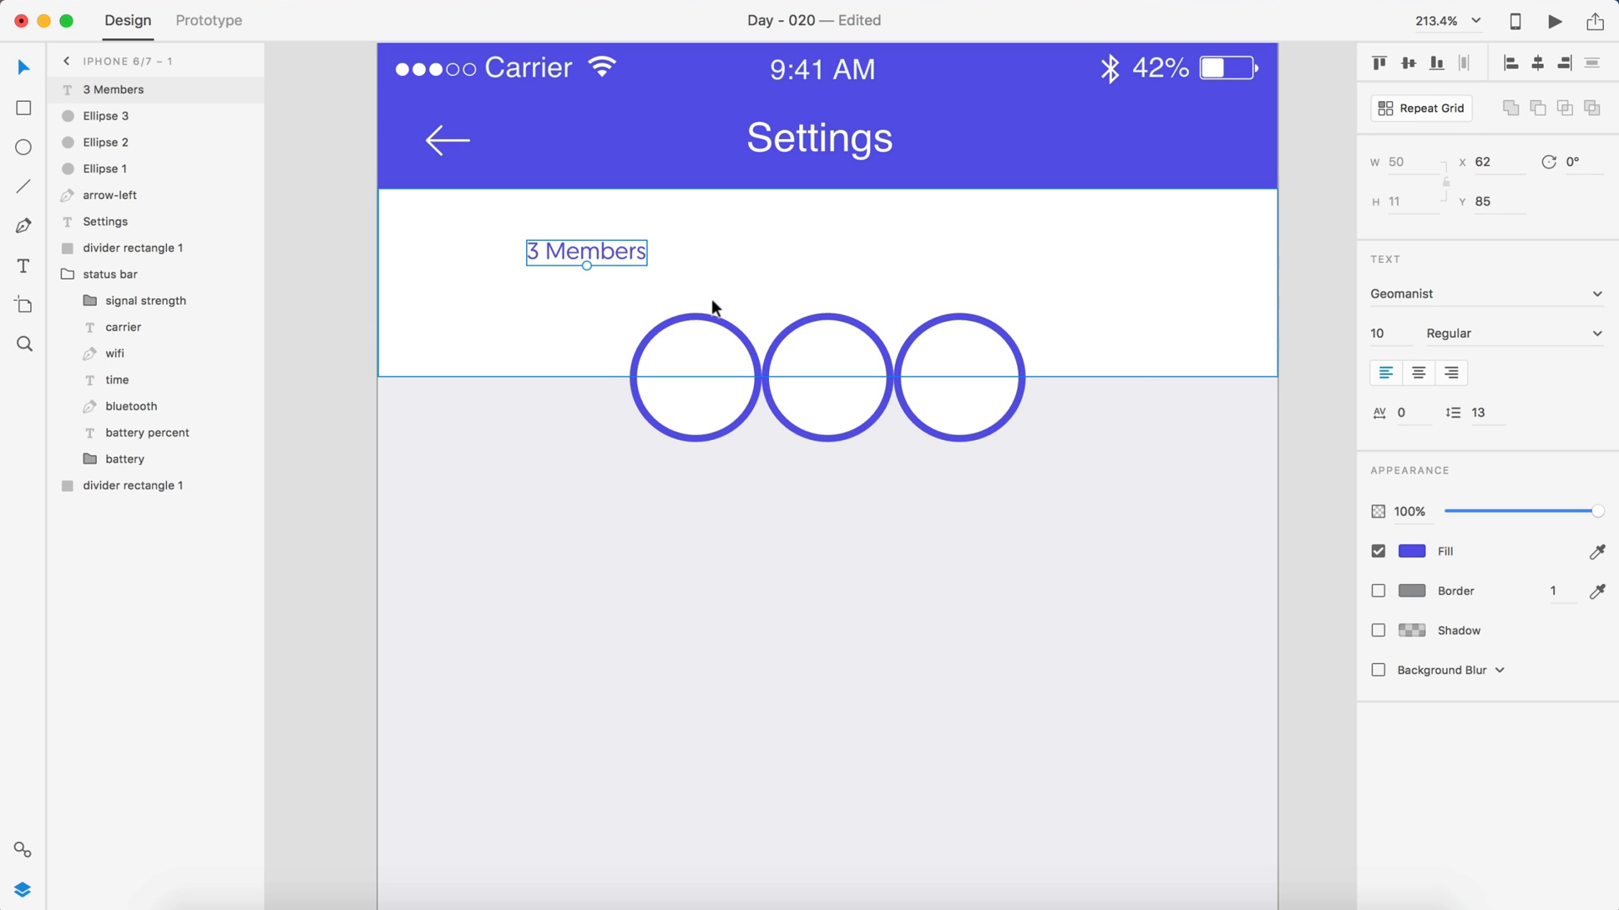
# - Move the "3 Members" text to X 20, Y 83, leaving 20 px margins from the artboard's left edge and the header
pyautogui.moveTo(620, 251); pyautogui.dragTo(472, 194)
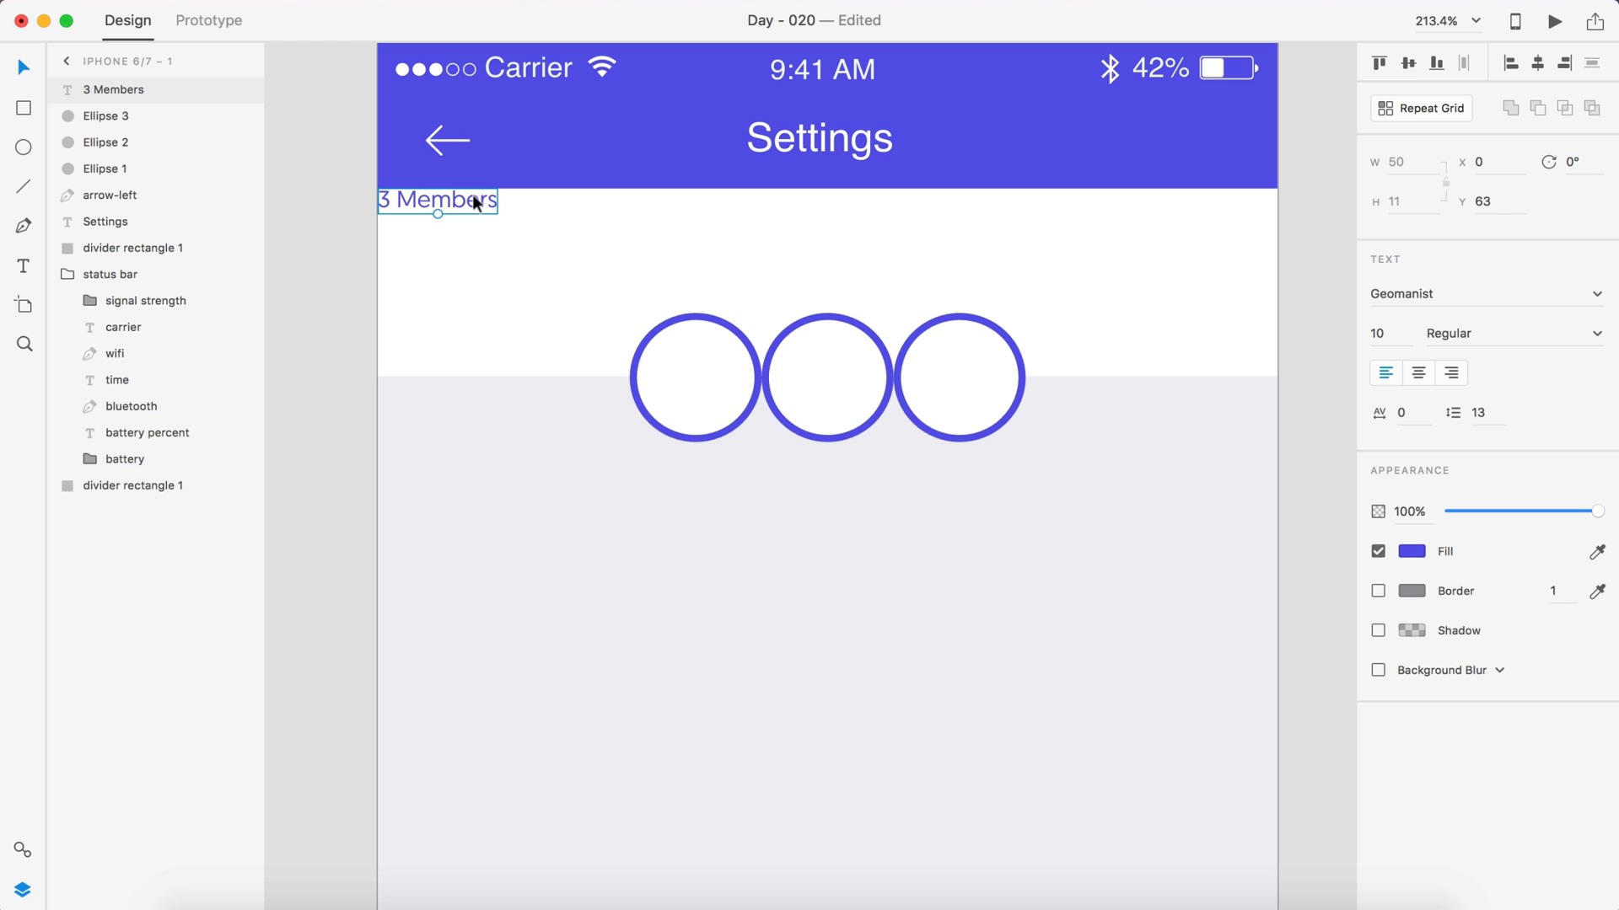
pyautogui.hotkey('shift', 'Down')
pyautogui.hotkey('shift', 'Down')
pyautogui.hotkey('shift', 'Right')
pyautogui.hotkey('shift', 'Right')
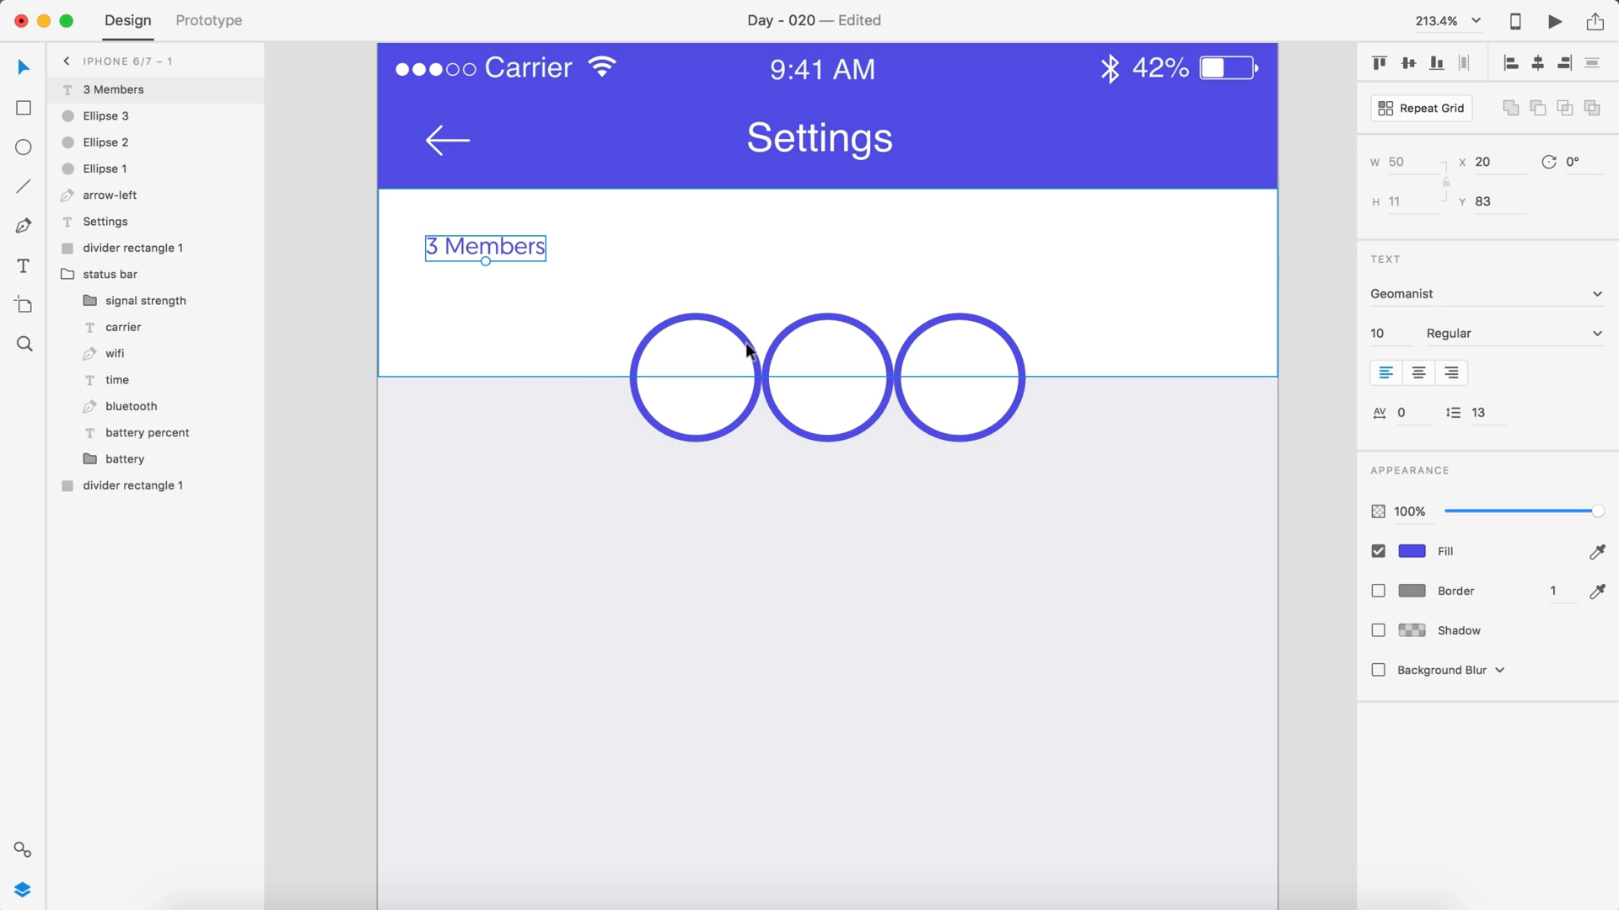
# - Duplicate the "3 Members" text, change the copy to "Team" and centre it above the middle circle
pyautogui.moveTo(493, 246); pyautogui.dragTo(808, 250)
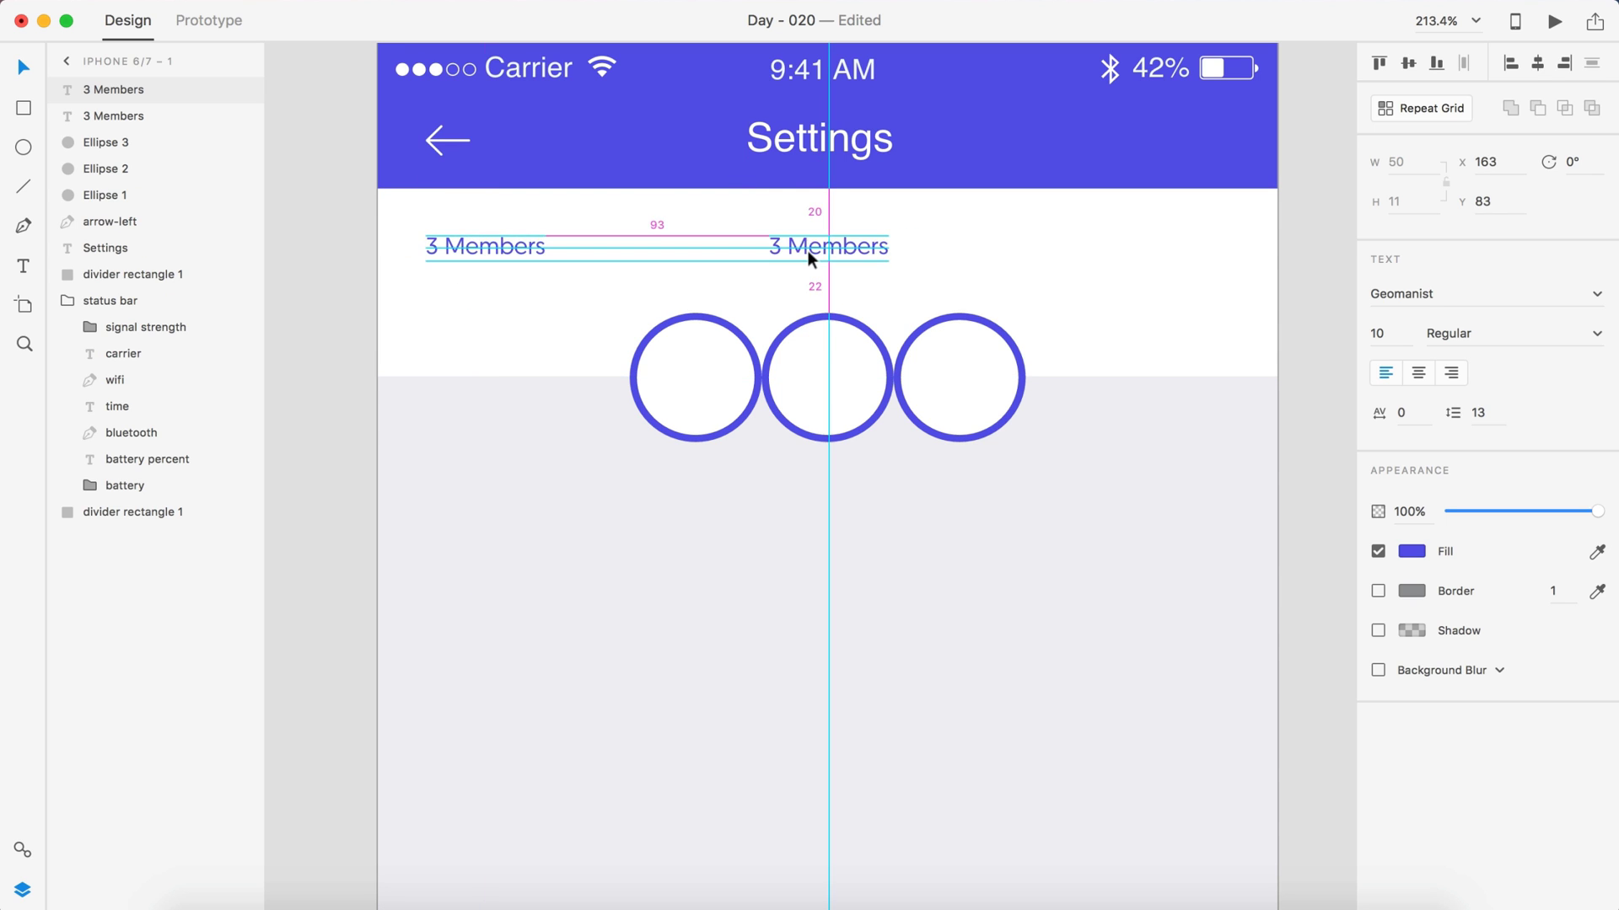
pyautogui.doubleClick(807, 253)
pyautogui.write('Team')
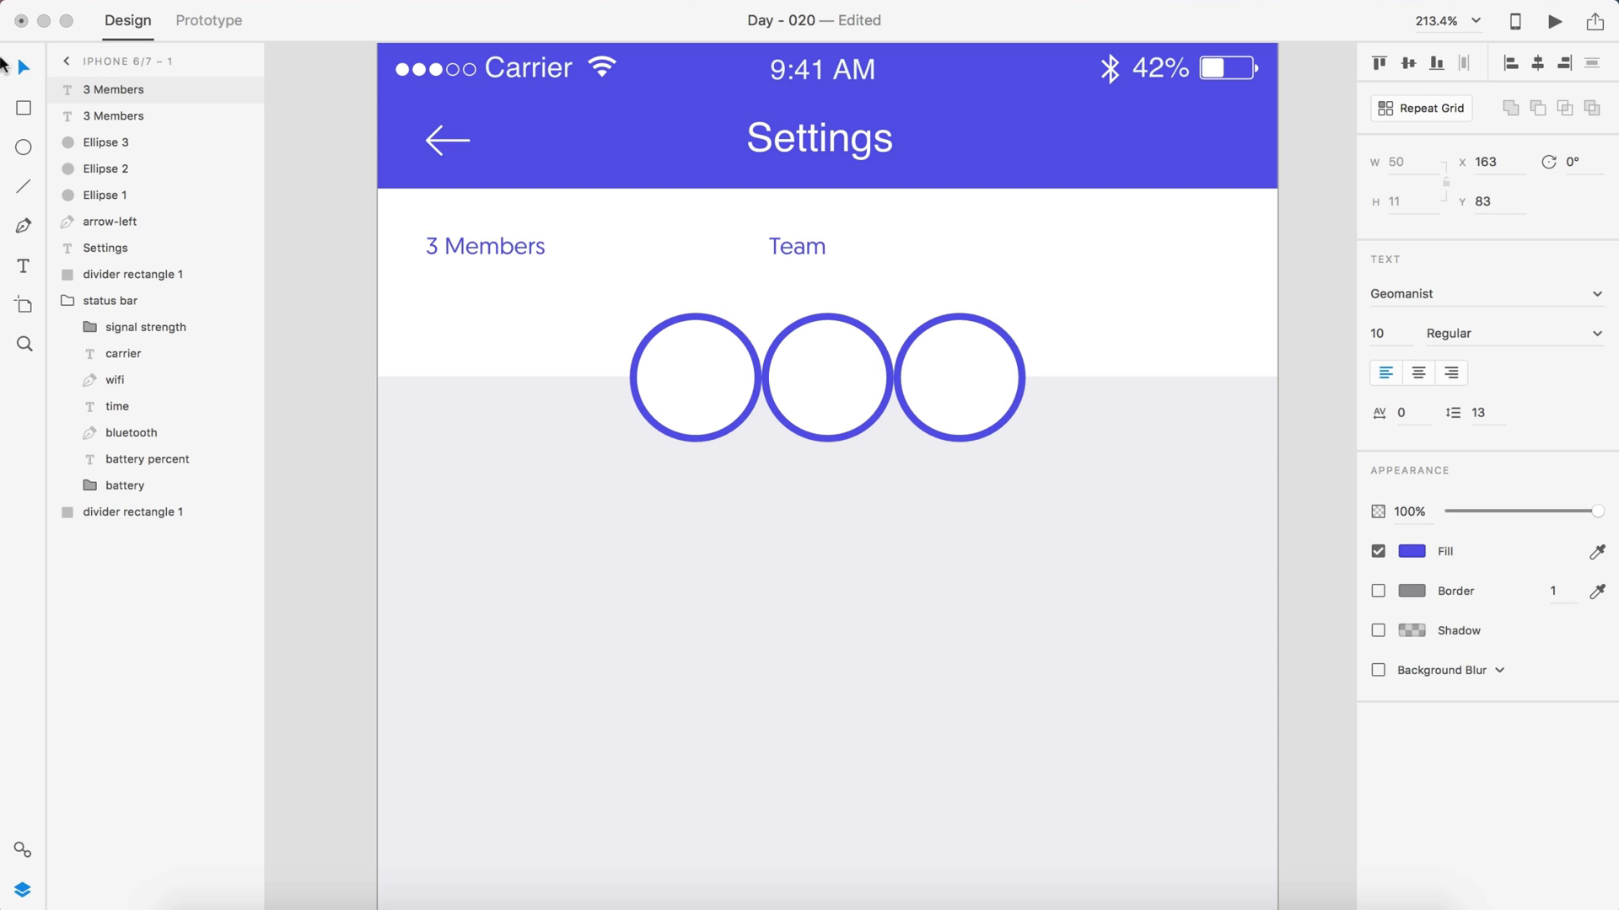
pyautogui.press('Escape')
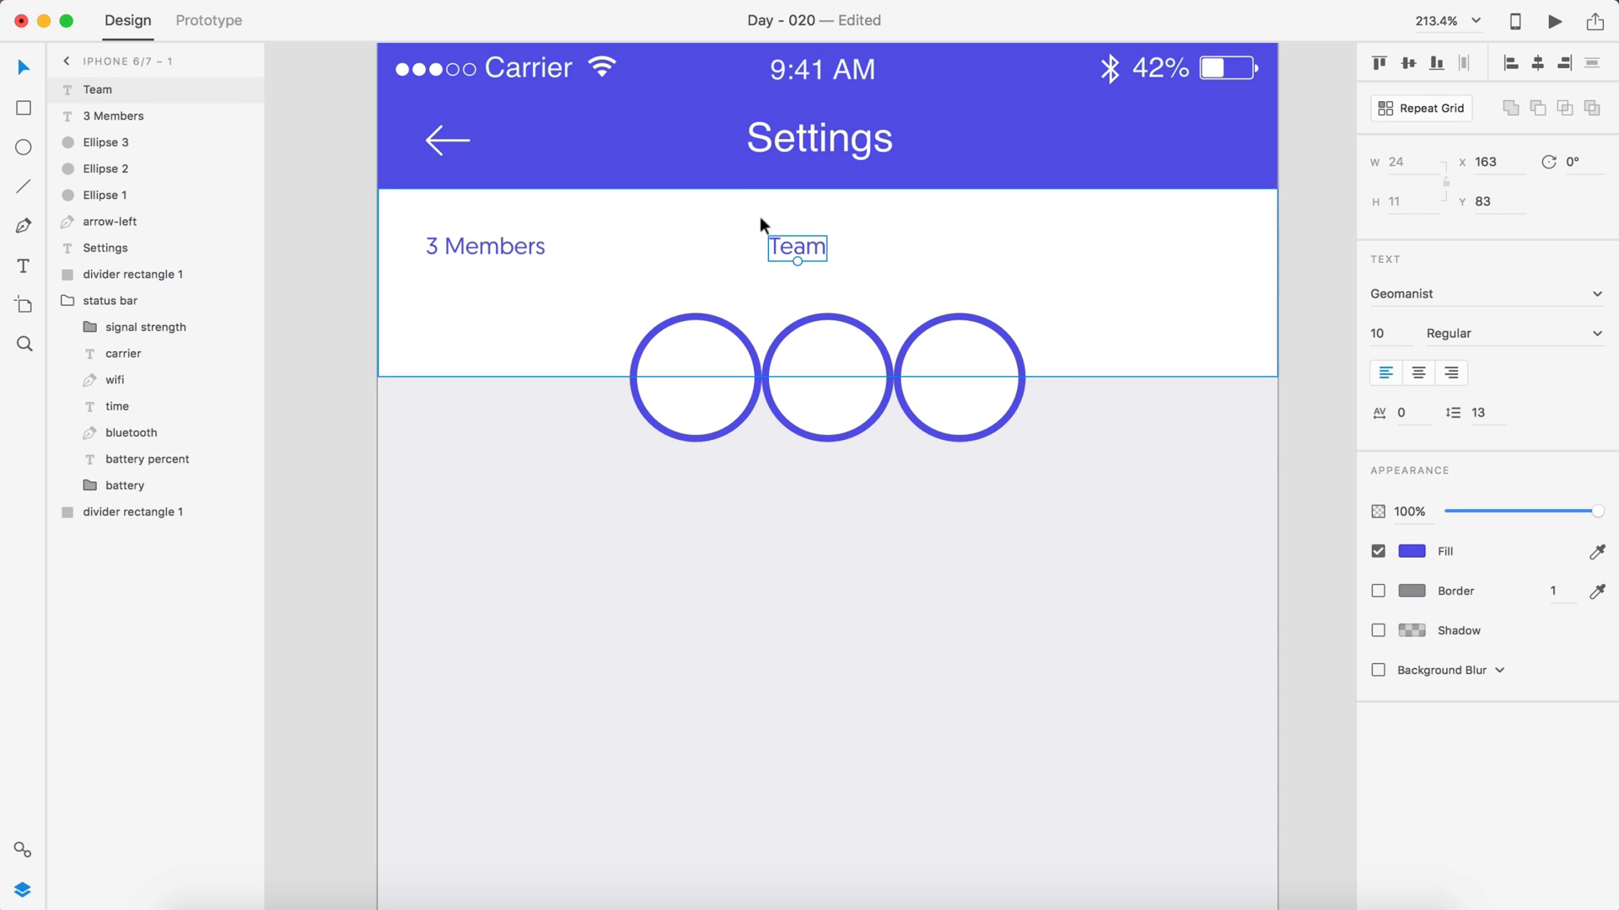
pyautogui.moveTo(796, 246); pyautogui.dragTo(826, 247)
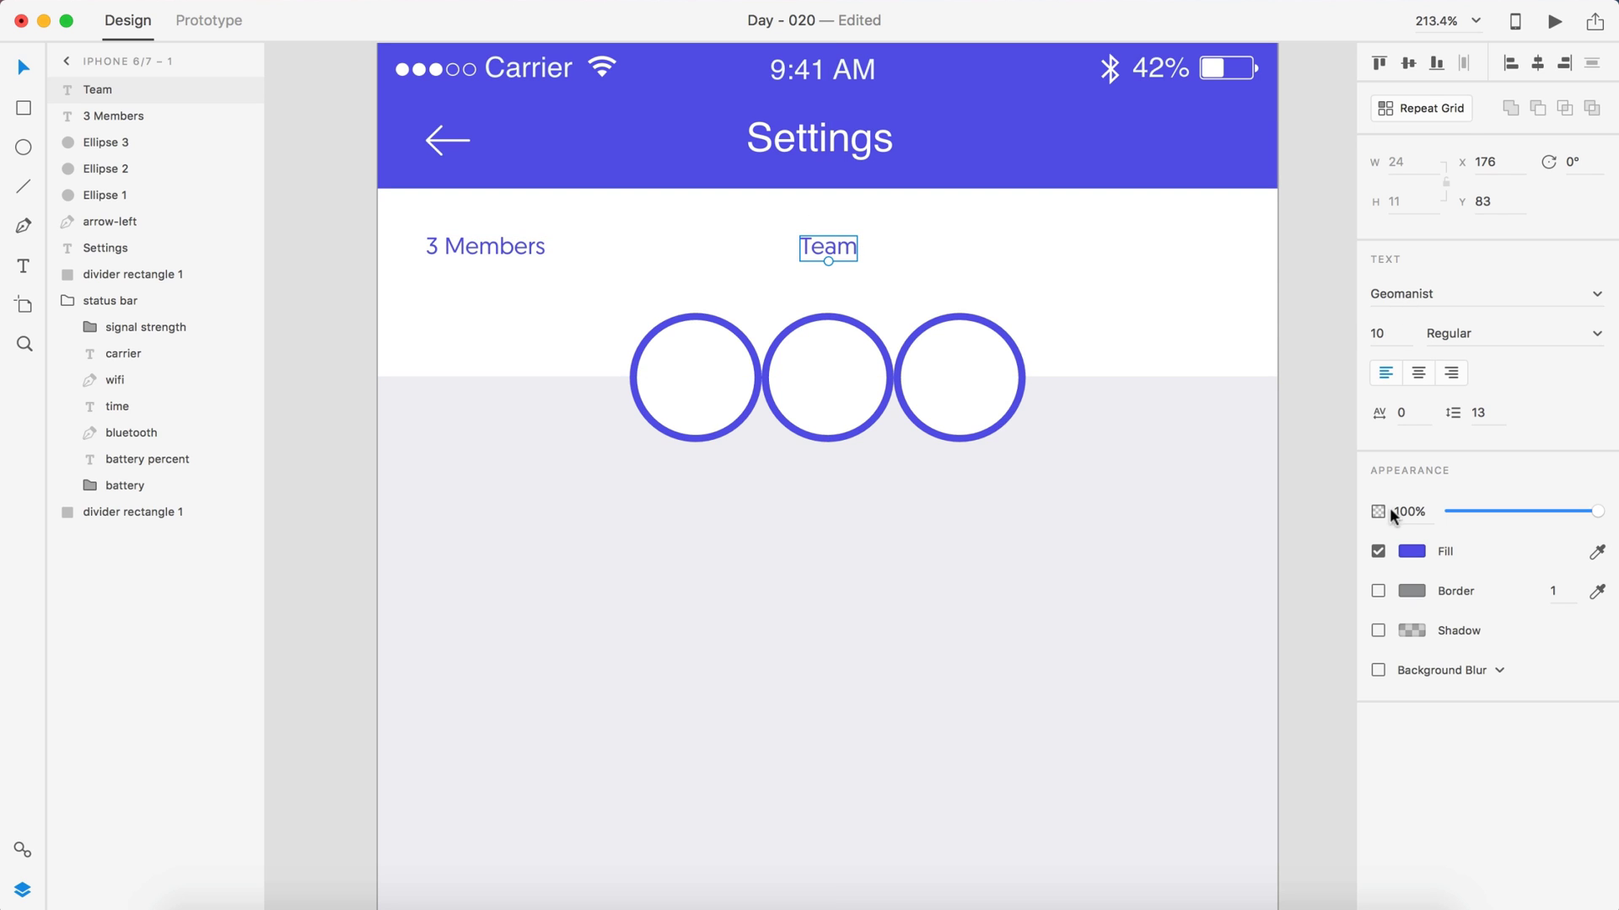
# - Fill the "Team" text with black #000000 and set its font size to 20
pyautogui.click(1409, 552)
pyautogui.click(1208, 683)
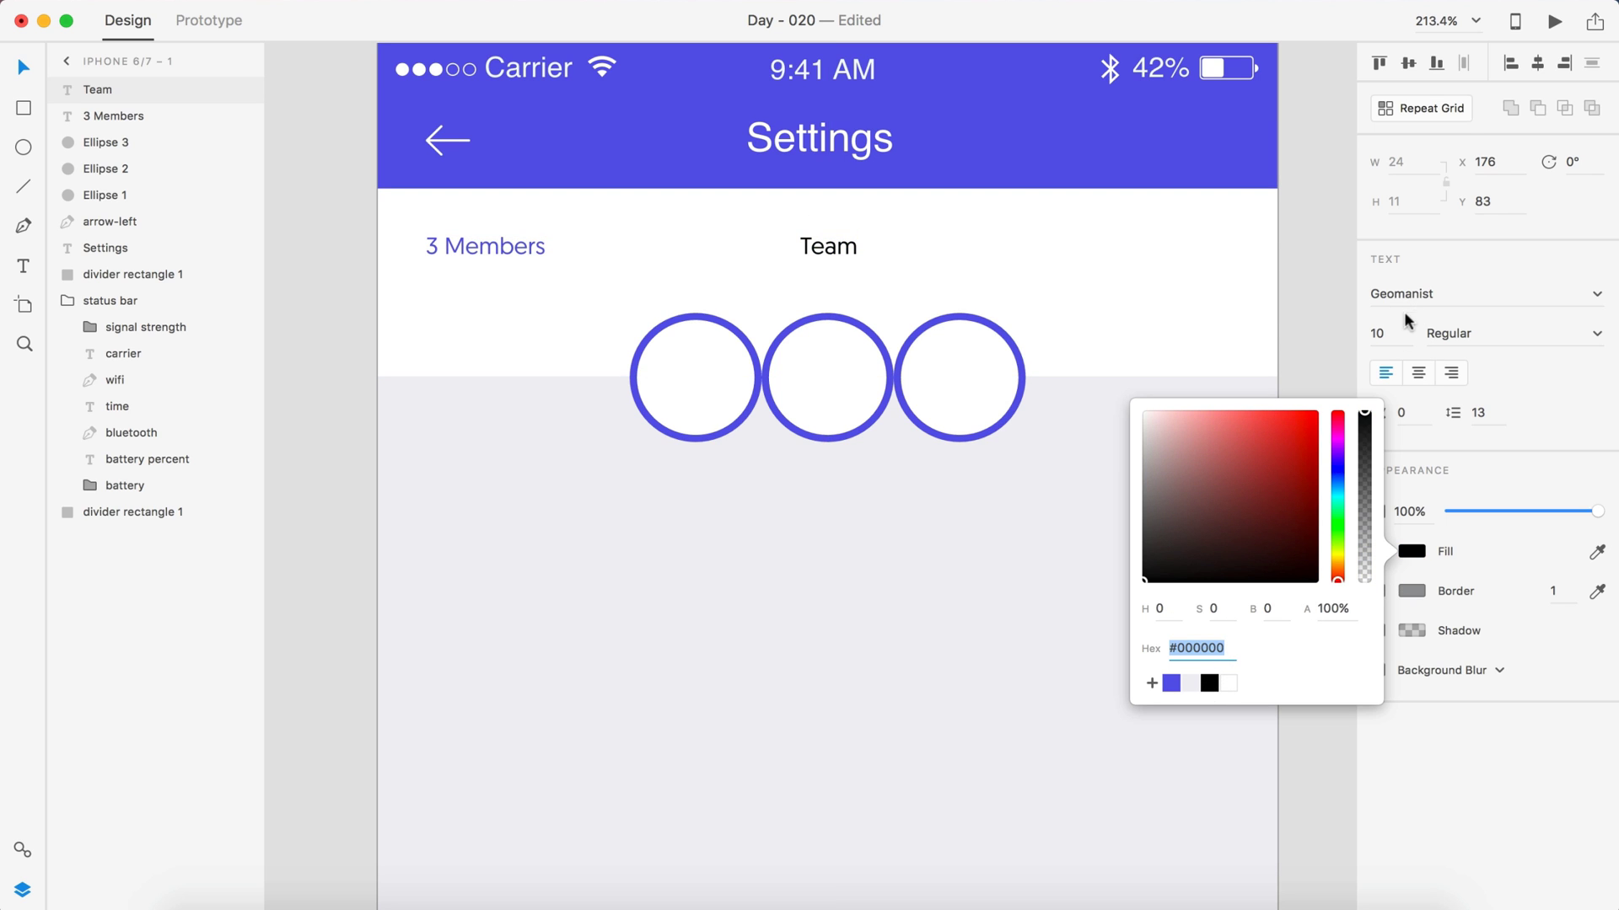
pyautogui.click(1400, 334)
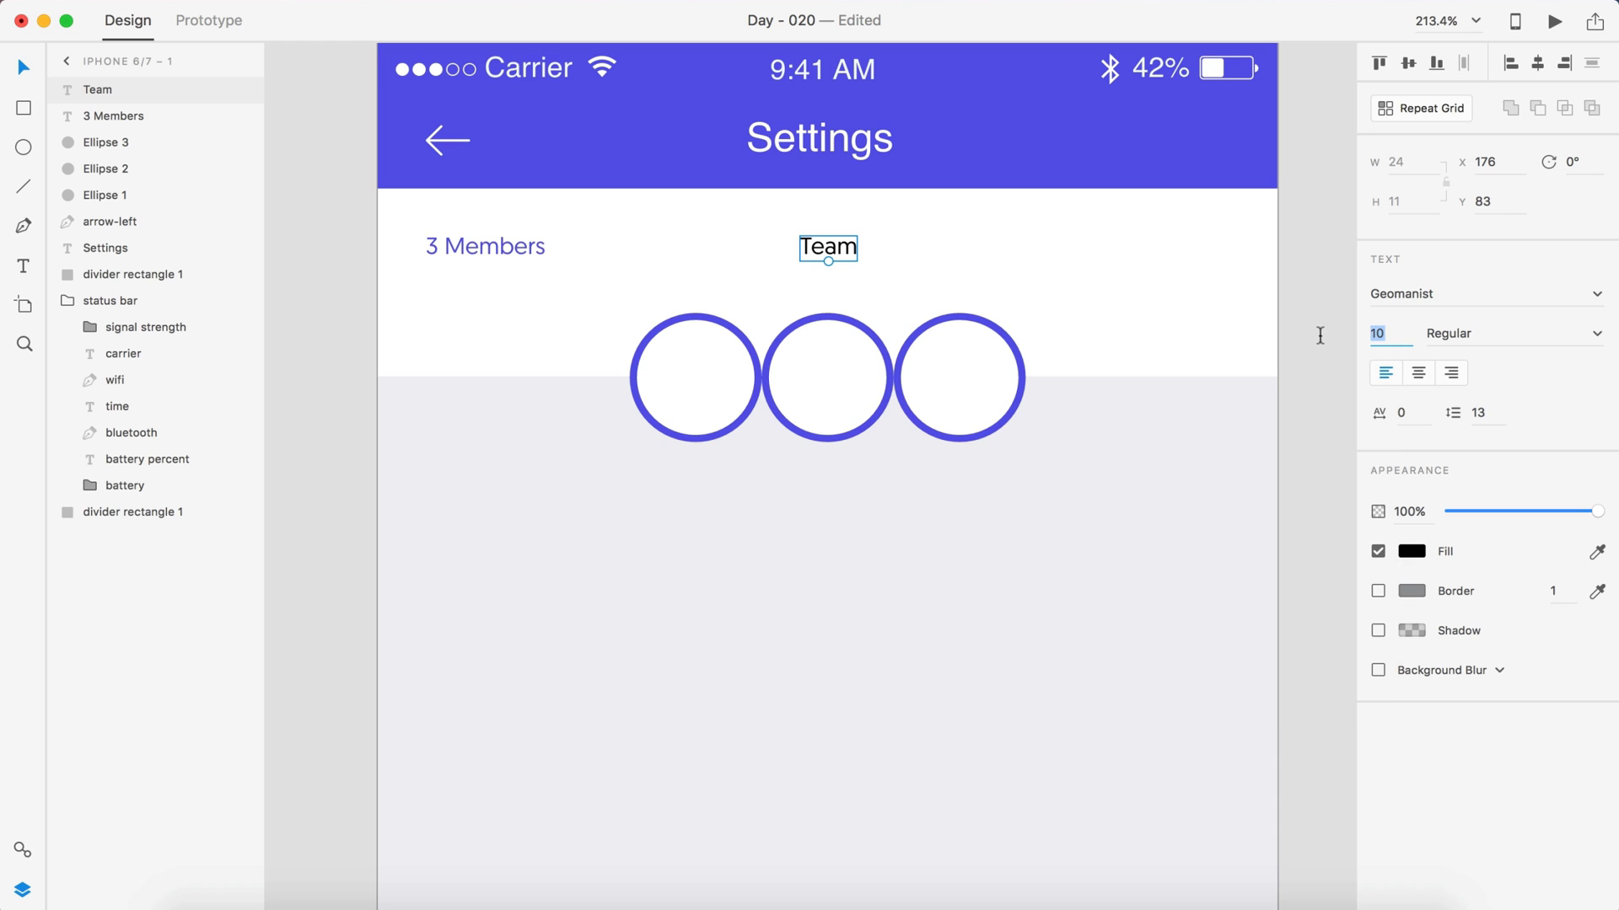
pyautogui.write('20')
pyautogui.press('Return')
# - Move the "Team" text to X 161, Y 83 and align the "3 Members" text with it by their vertical middles
pyautogui.moveTo(867, 260); pyautogui.dragTo(835, 221)
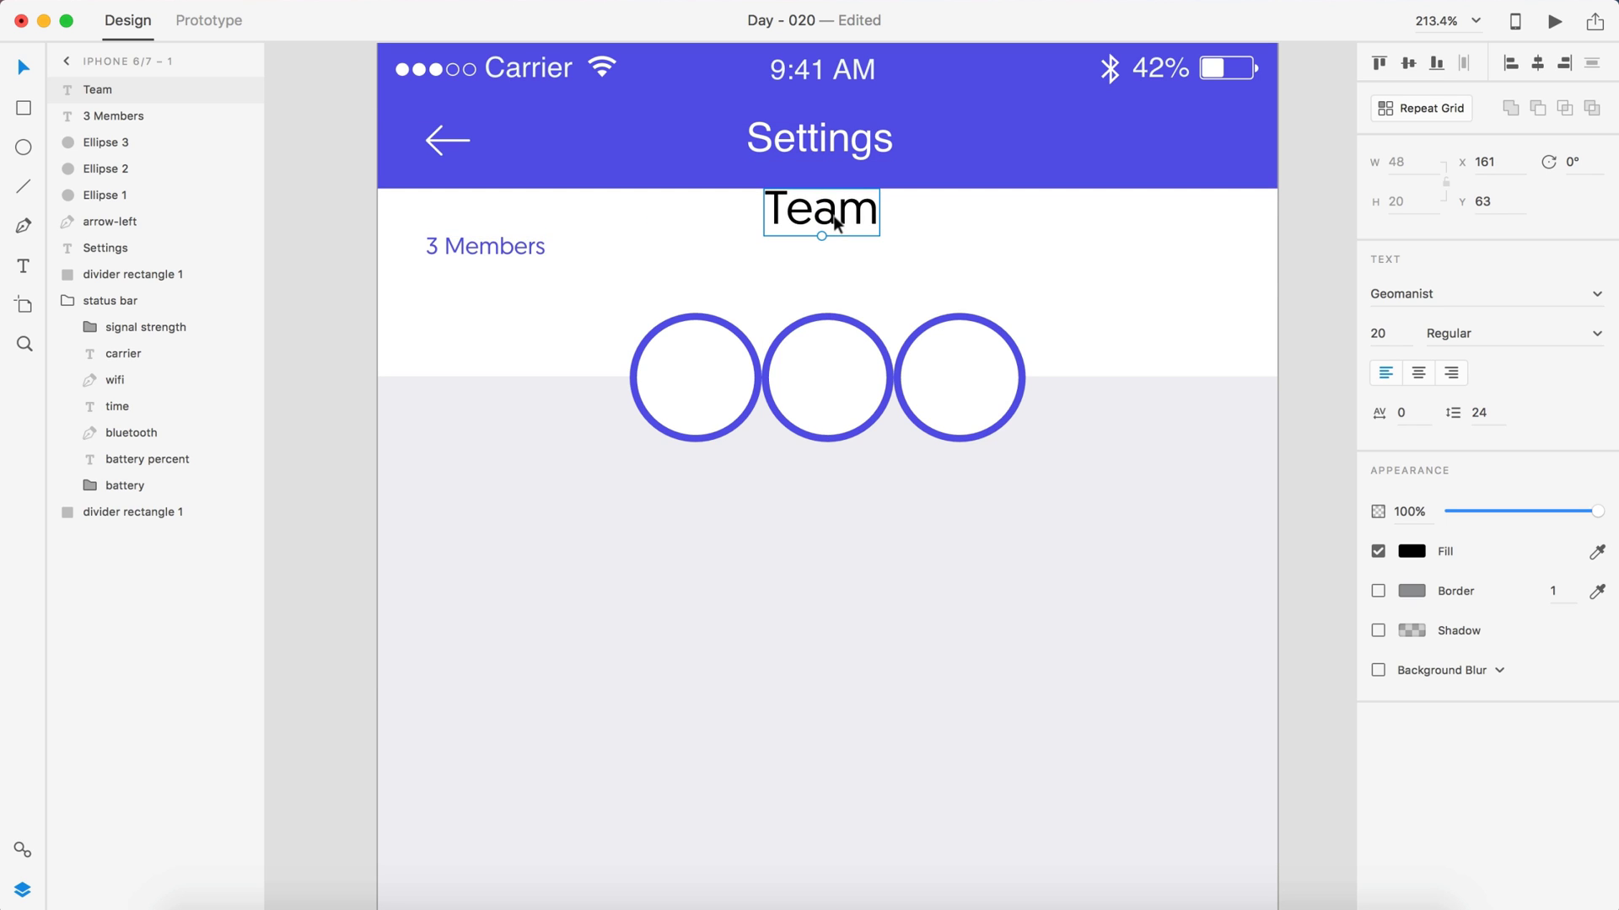
pyautogui.hotkey('shift', 'Down')
pyautogui.hotkey('shift', 'Down')
pyautogui.keyDown('shift'); pyautogui.click(490, 250); pyautogui.keyUp('shift')
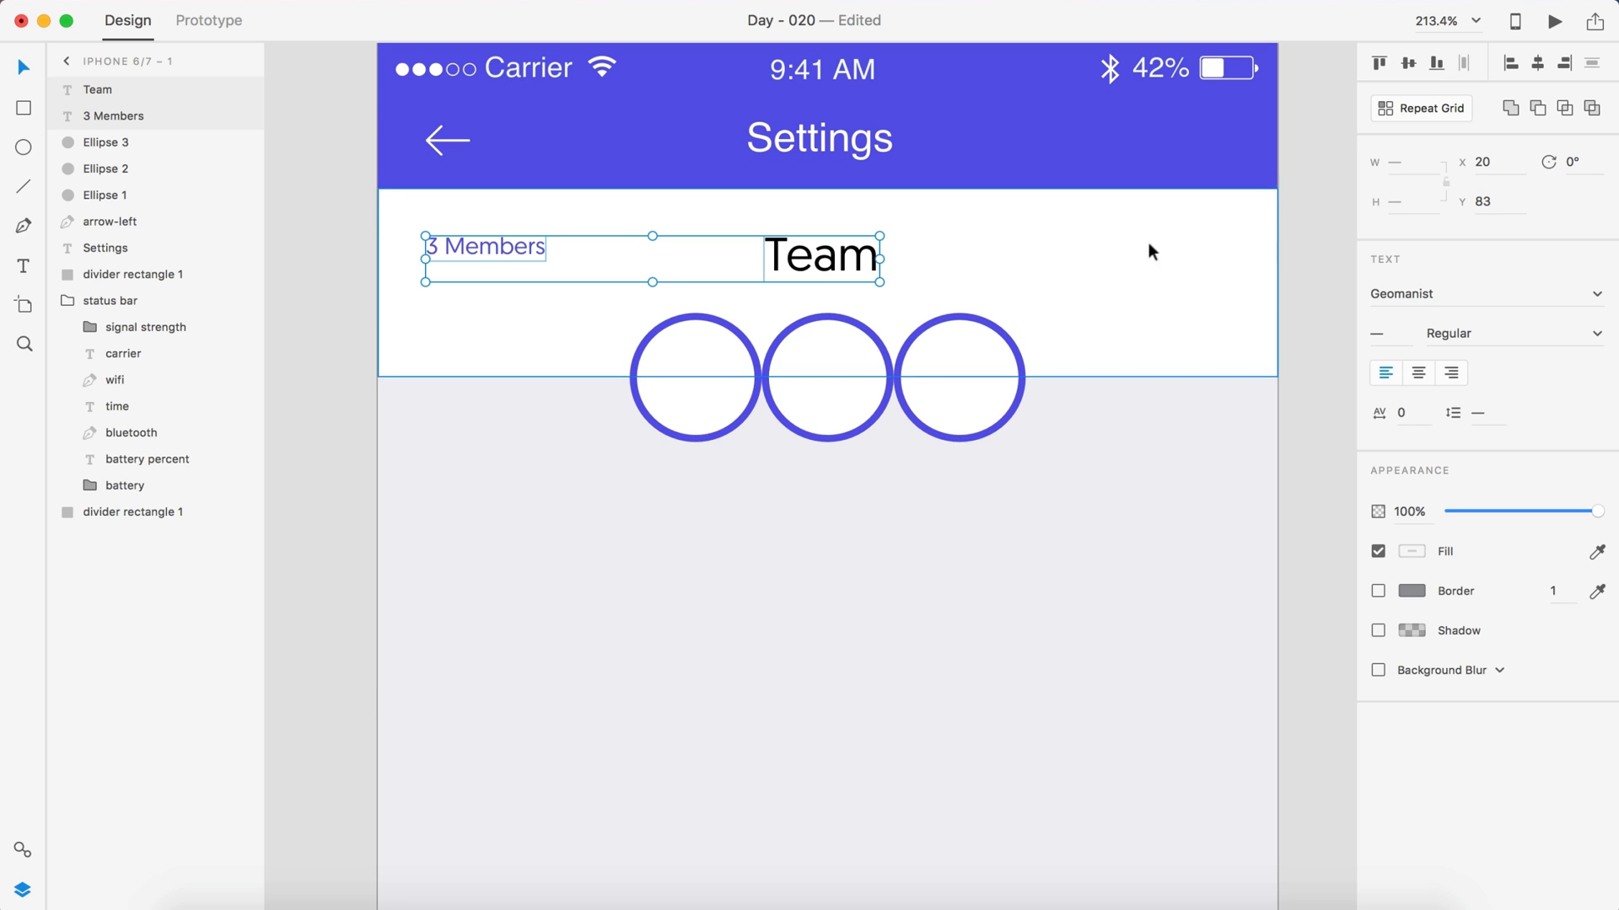
pyautogui.click(1407, 63)
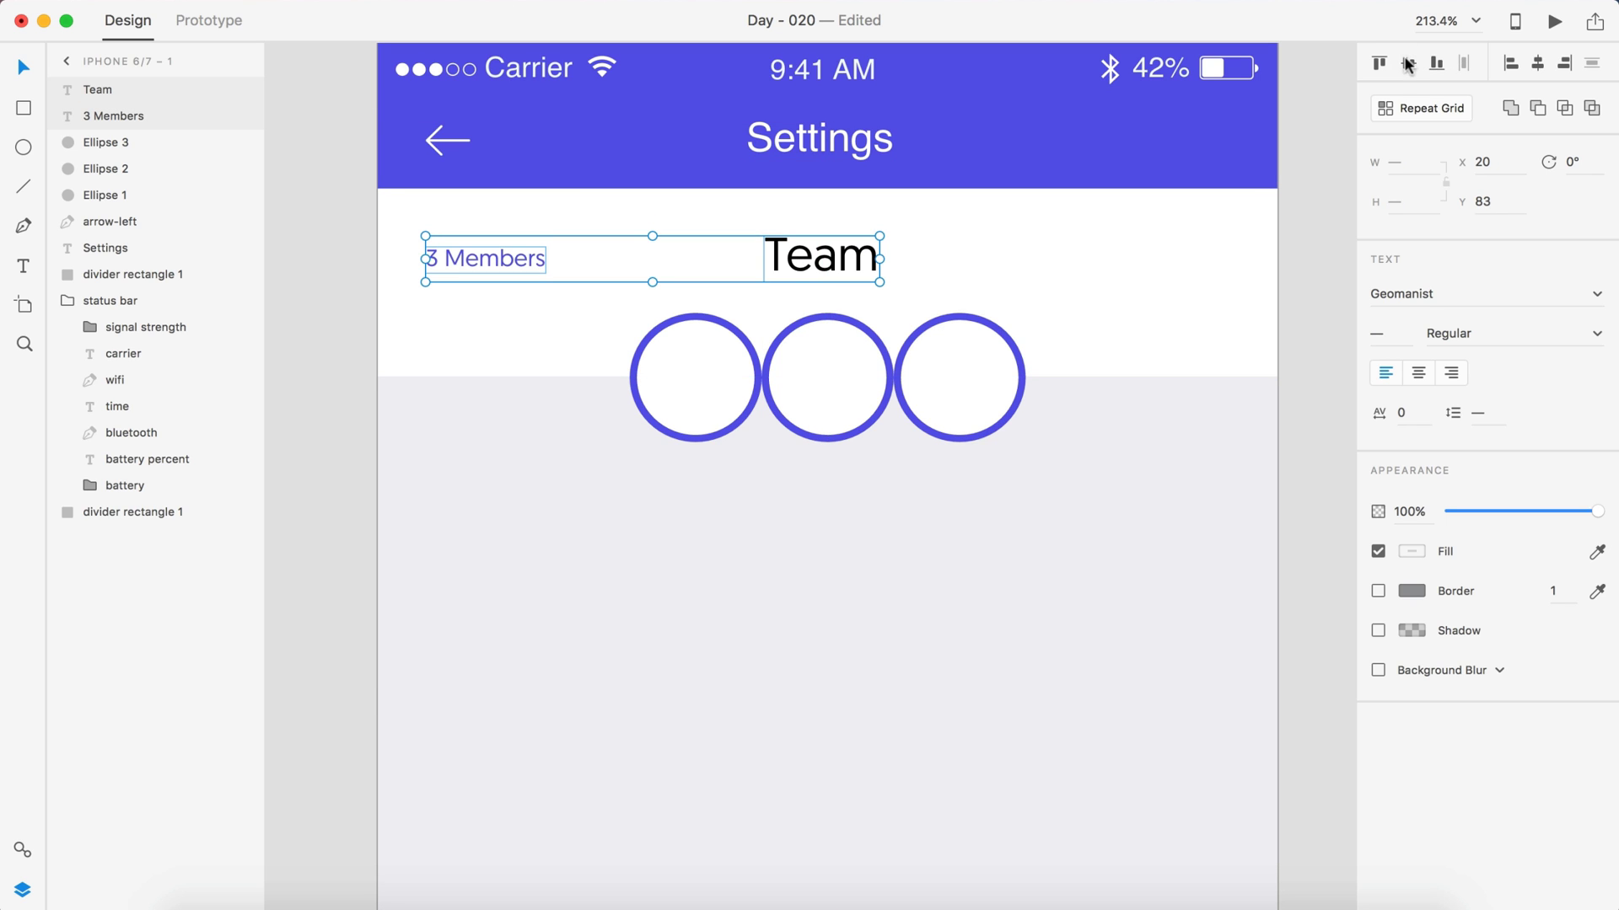
pyautogui.click(331, 261)
# - Draw a rectangle about 25 by 20 near the white panel's right edge, level with the "Team" text
pyautogui.scroll(-3, 330, 261)
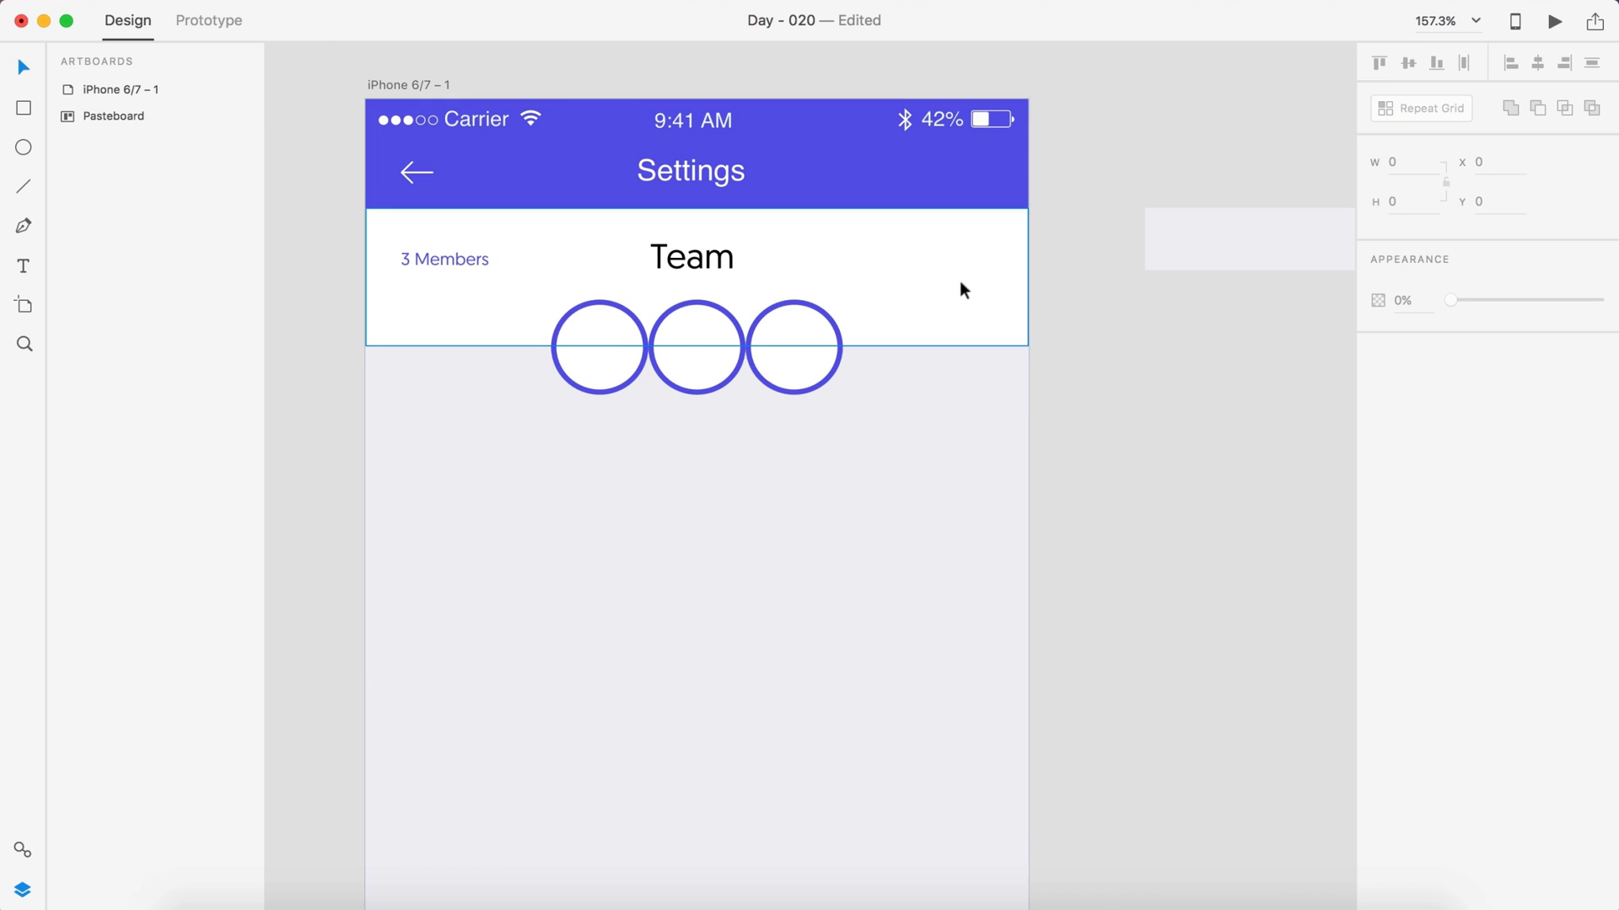
pyautogui.press('e')
pyautogui.press('r')
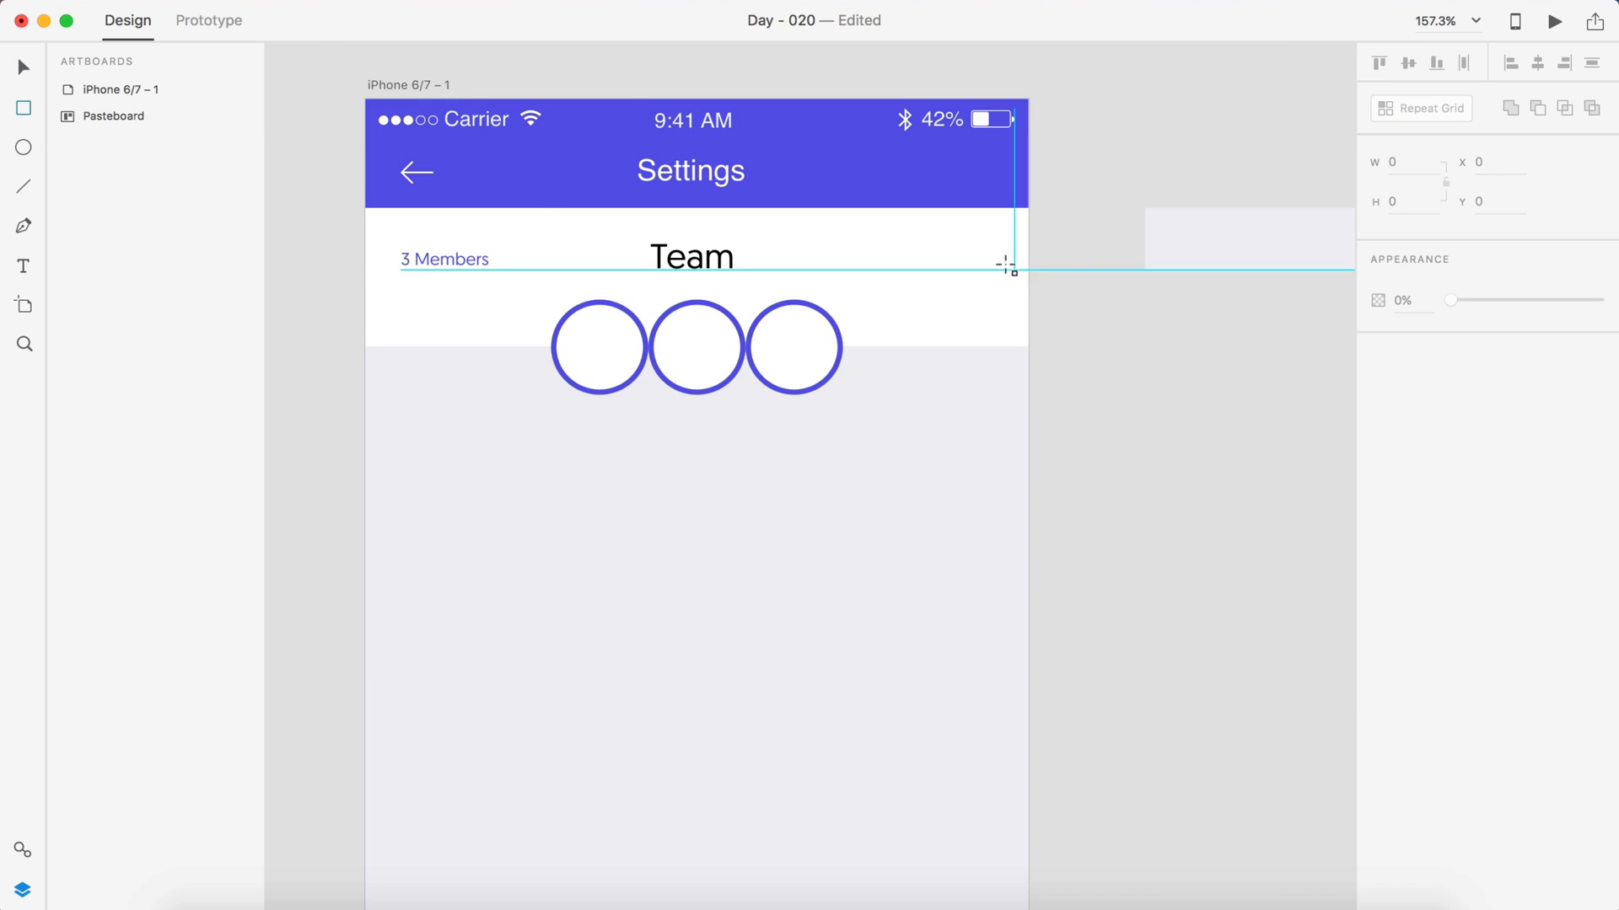
pyautogui.moveTo(968, 243); pyautogui.dragTo(1016, 278)
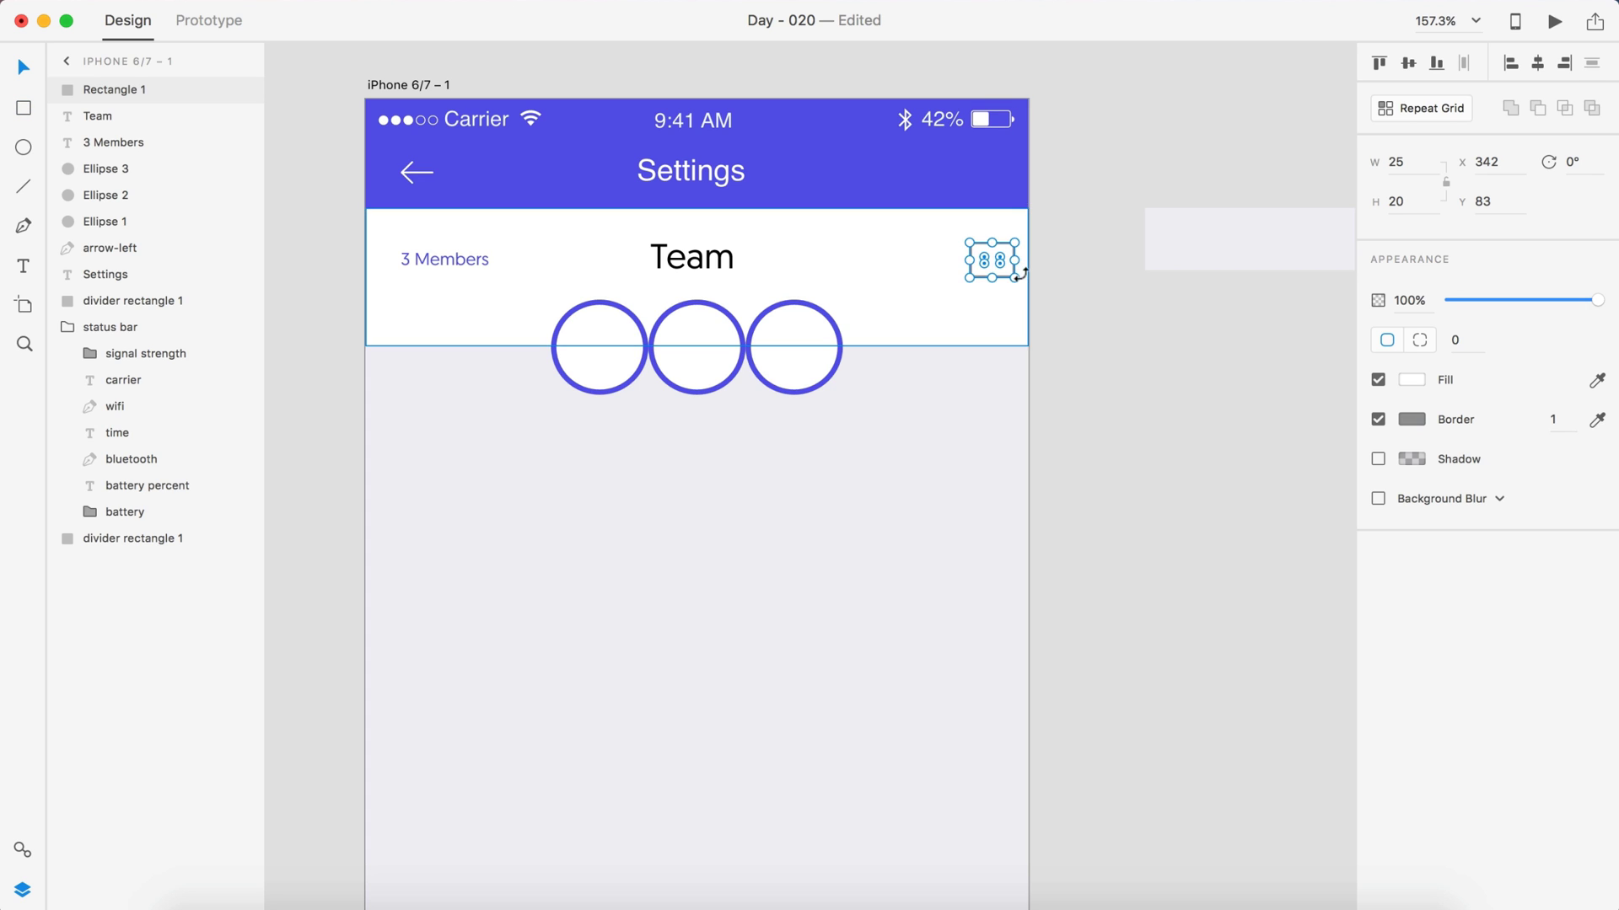
# - Reposition the small rectangle so its right margin matches the left margin of the "3 Members" text
pyautogui.scroll(3, 995, 270)
pyautogui.moveTo(978, 265); pyautogui.dragTo(496, 238)
pyautogui.hotkey('shift', 'Left')
pyautogui.press('Left')
pyautogui.press('Left')
pyautogui.press('Left')
pyautogui.press('Left')
pyautogui.press('Left')
pyautogui.press('Left')
pyautogui.press('super+0')
pyautogui.keyDown('shift'); pyautogui.click(687, 346); pyautogui.keyUp('shift')
pyautogui.keyDown('shift'); pyautogui.click(756, 338); pyautogui.keyUp('shift')
pyautogui.keyDown('shift'); pyautogui.click(840, 340); pyautogui.keyUp('shift')
pyautogui.keyDown('shift'); pyautogui.click(956, 298); pyautogui.keyUp('shift')
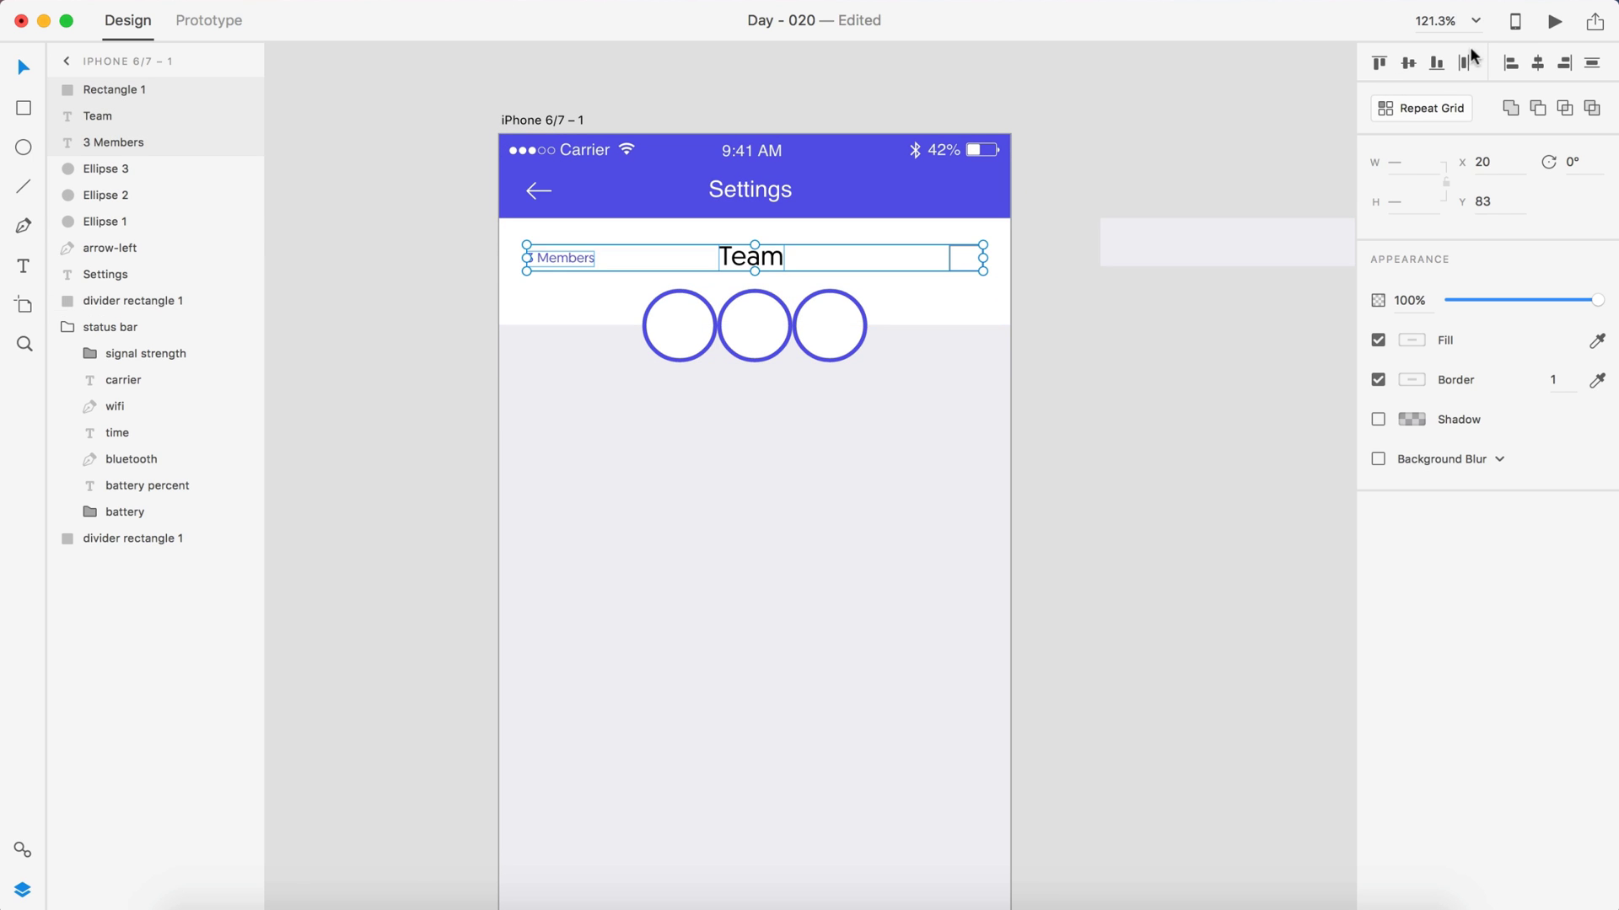
pyautogui.click(1120, 133)
# - Change the border colour of the middle and right circles to the light grey swatch #EFEFF4
pyautogui.scroll(-3, 1119, 133)
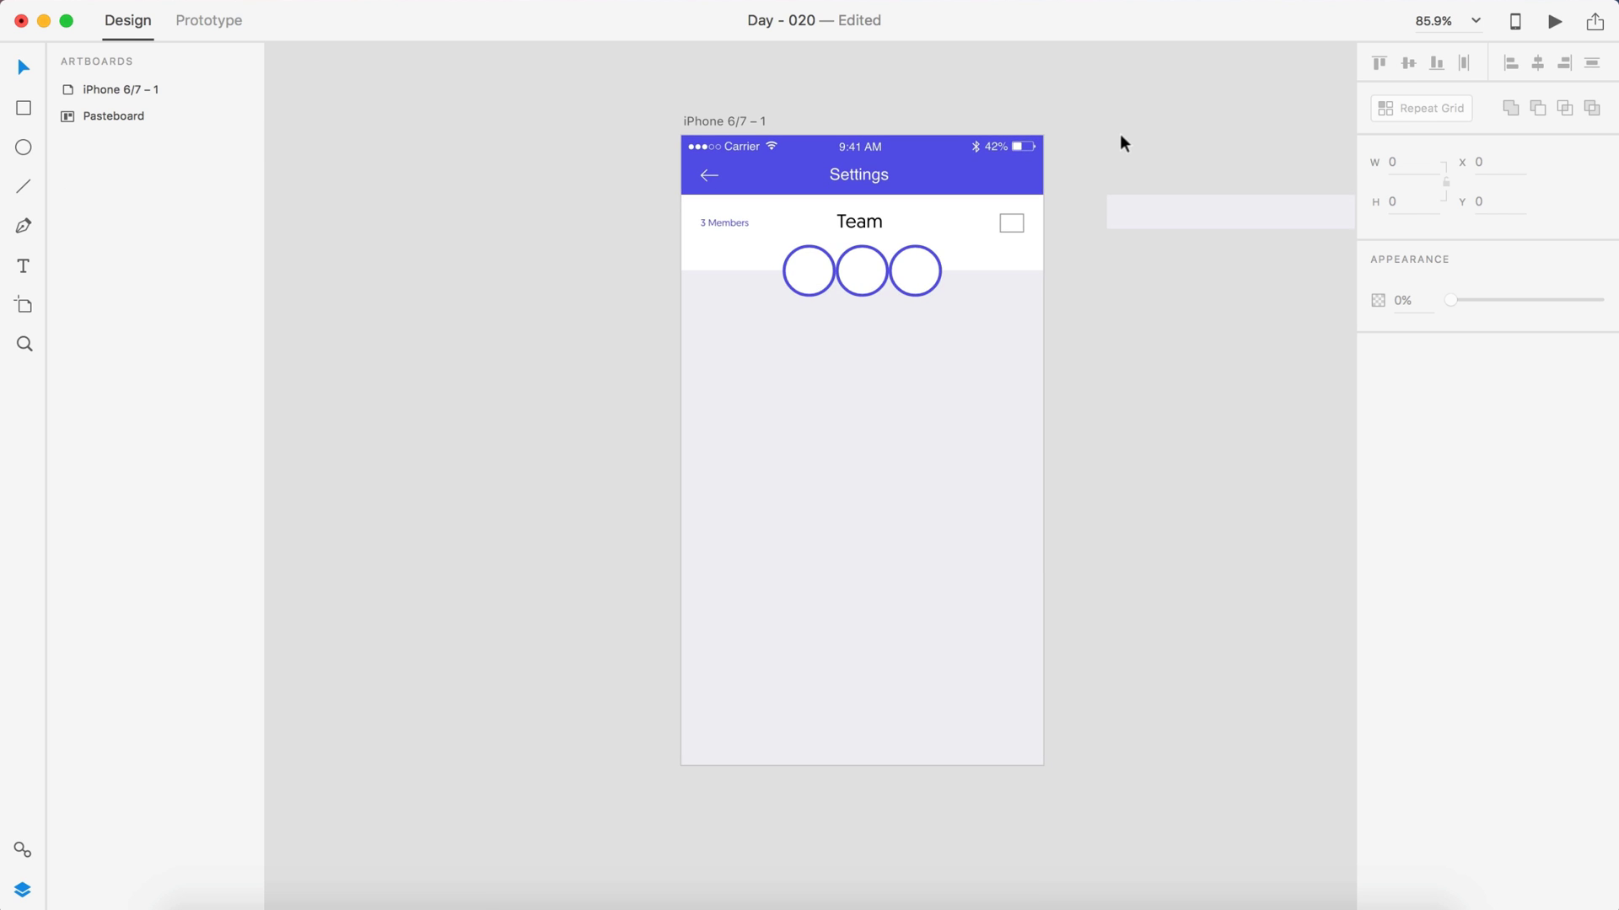
pyautogui.hscroll(1, 1096, 140)
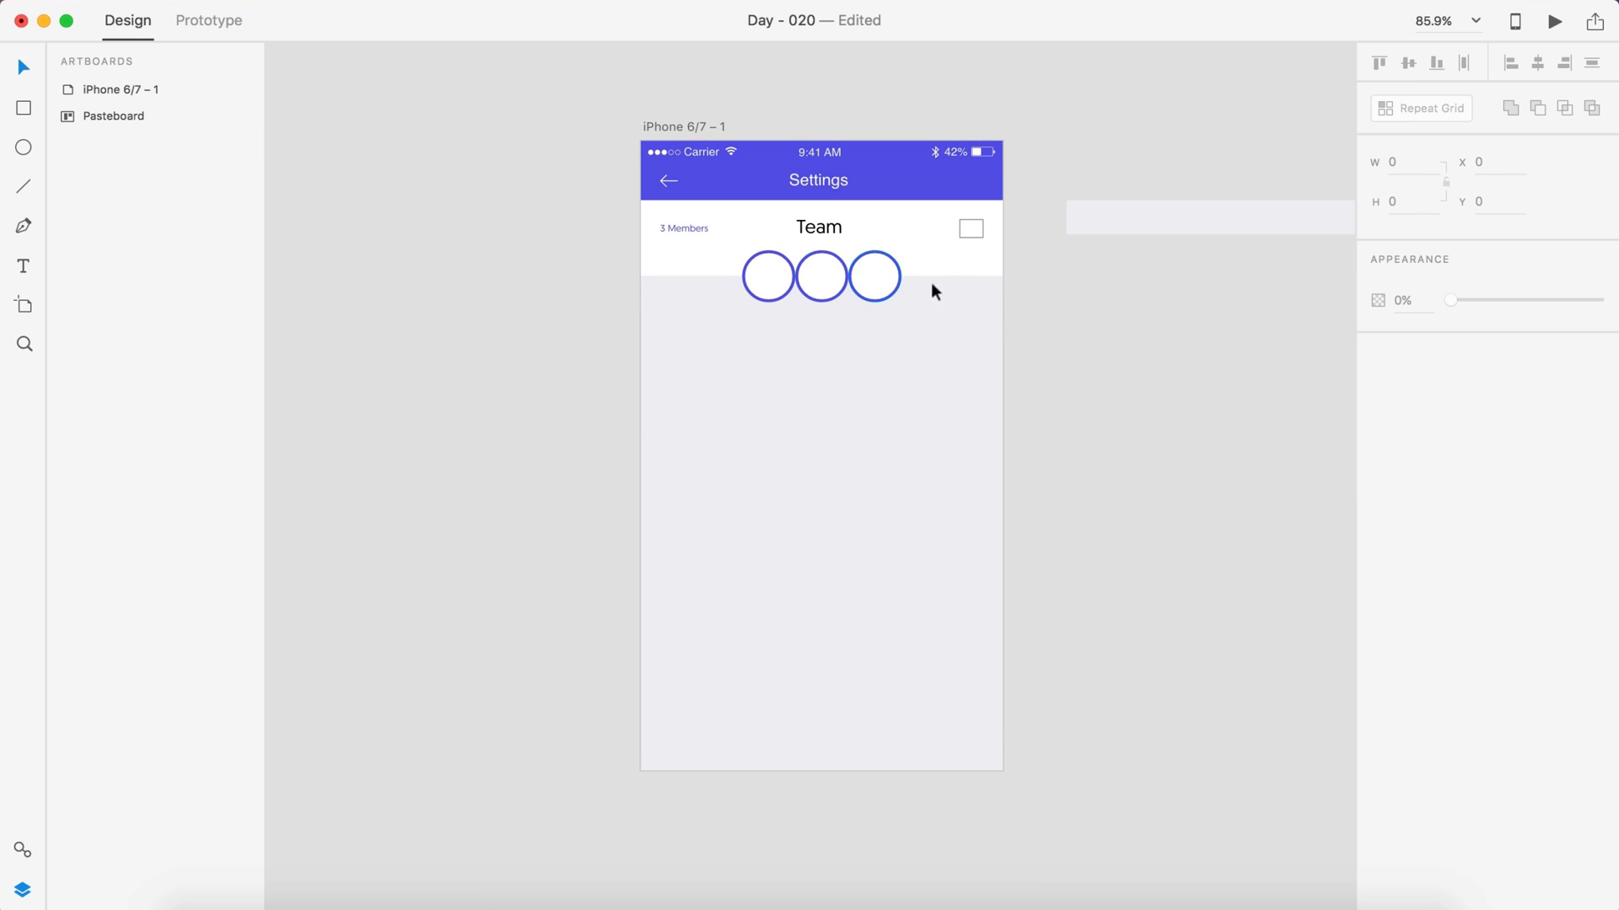
pyautogui.scroll(3, 798, 343)
pyautogui.click(758, 287)
pyautogui.click(848, 260)
pyautogui.keyDown('shift'); pyautogui.click(905, 268); pyautogui.keyUp('shift')
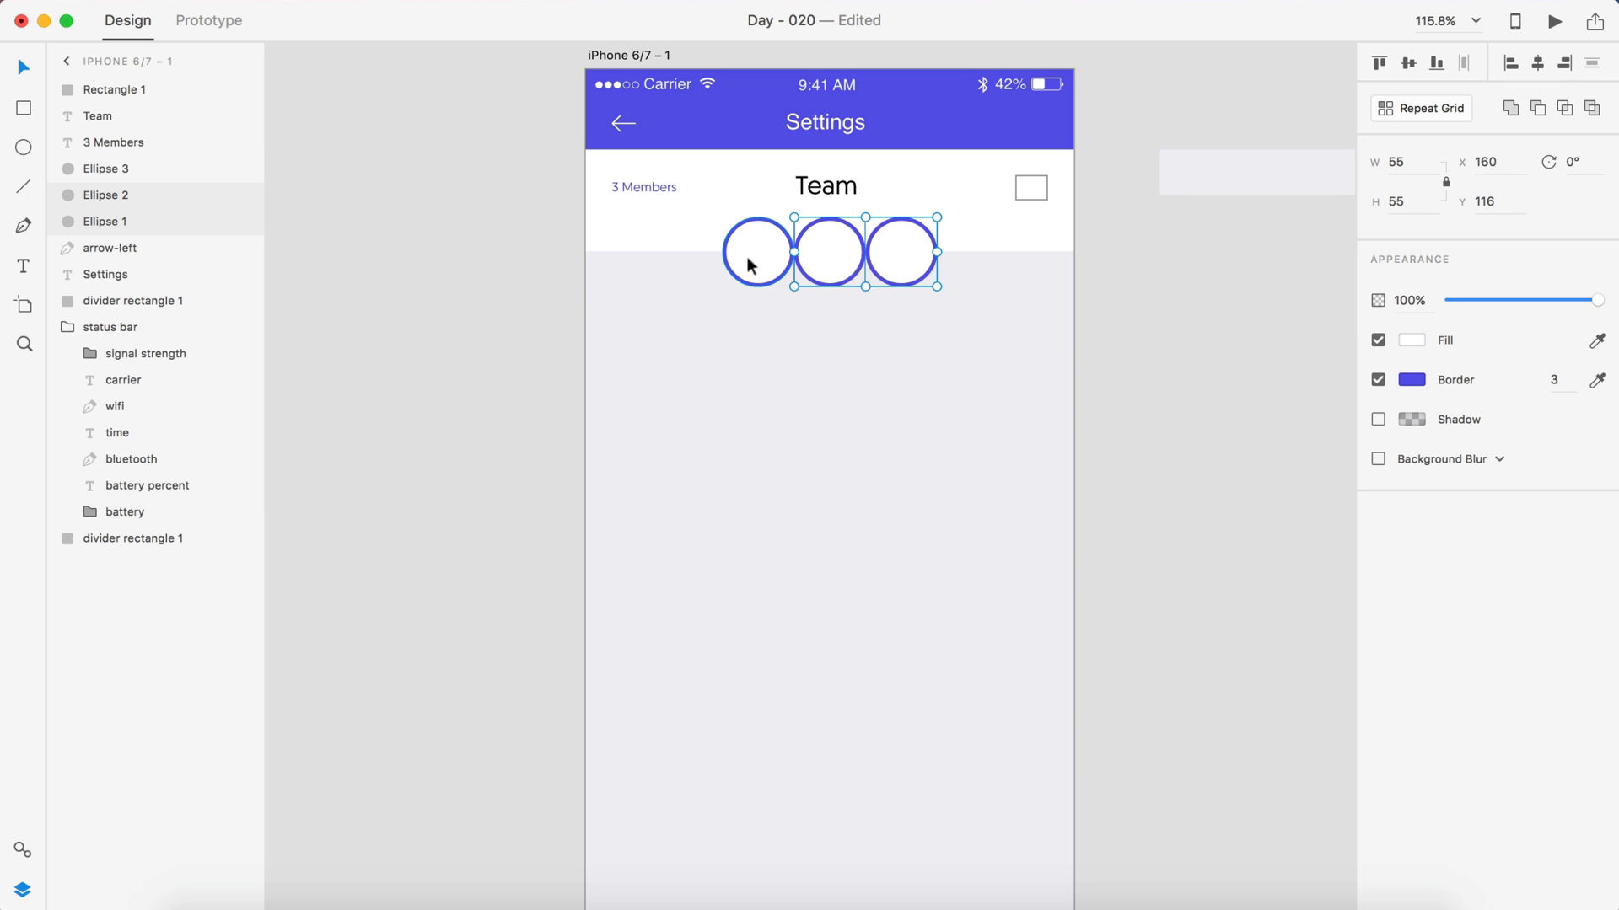
pyautogui.click(1412, 381)
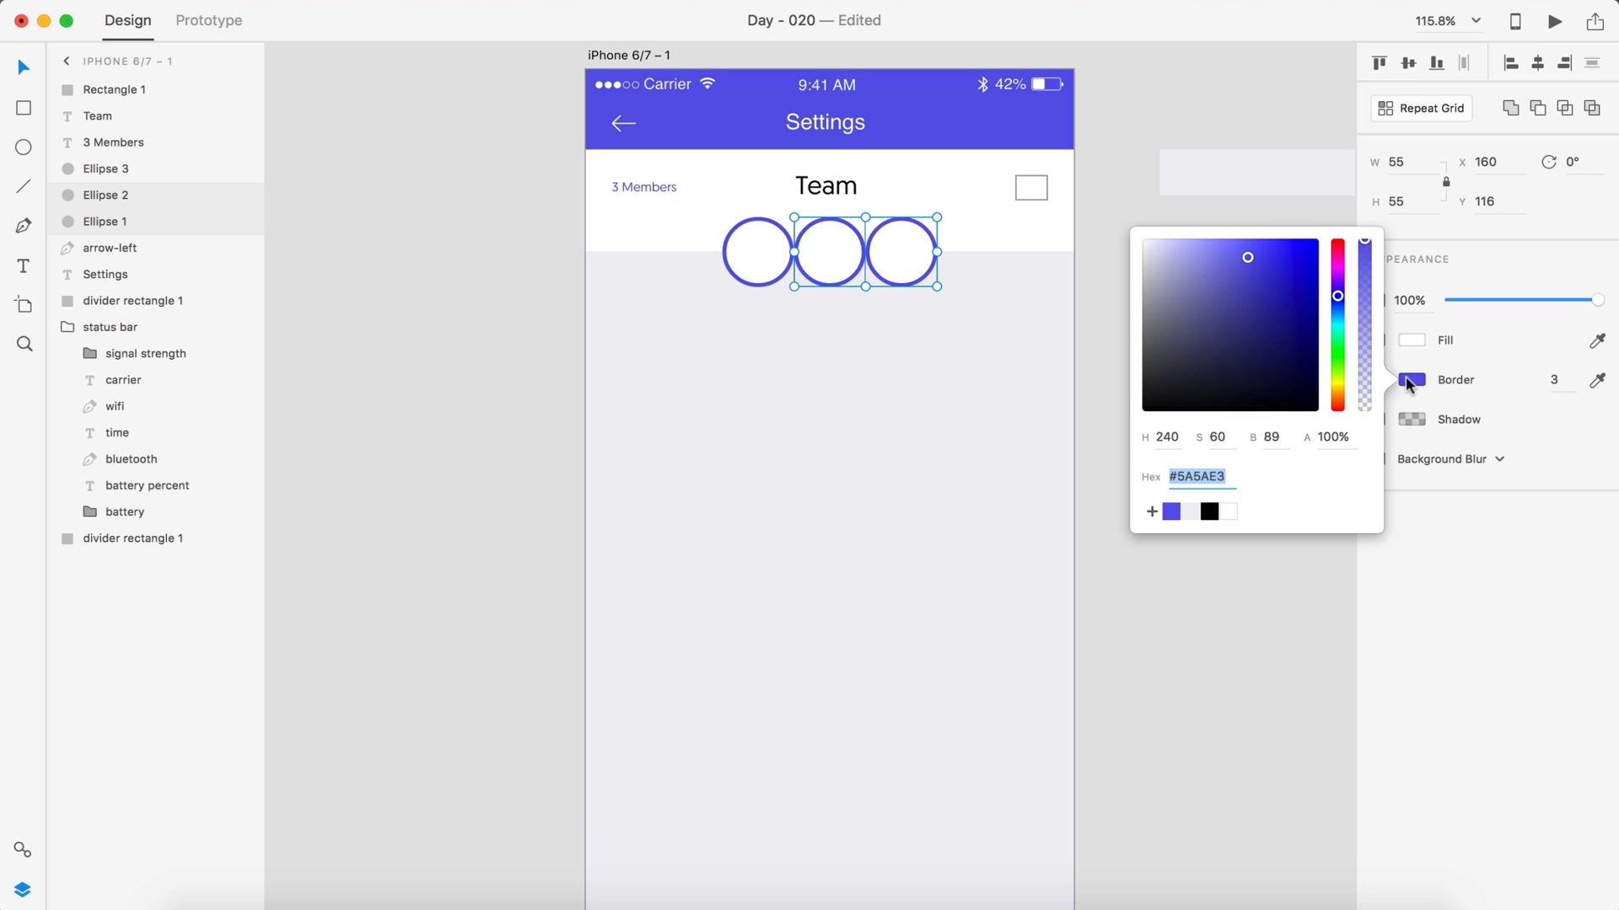
pyautogui.click(1188, 513)
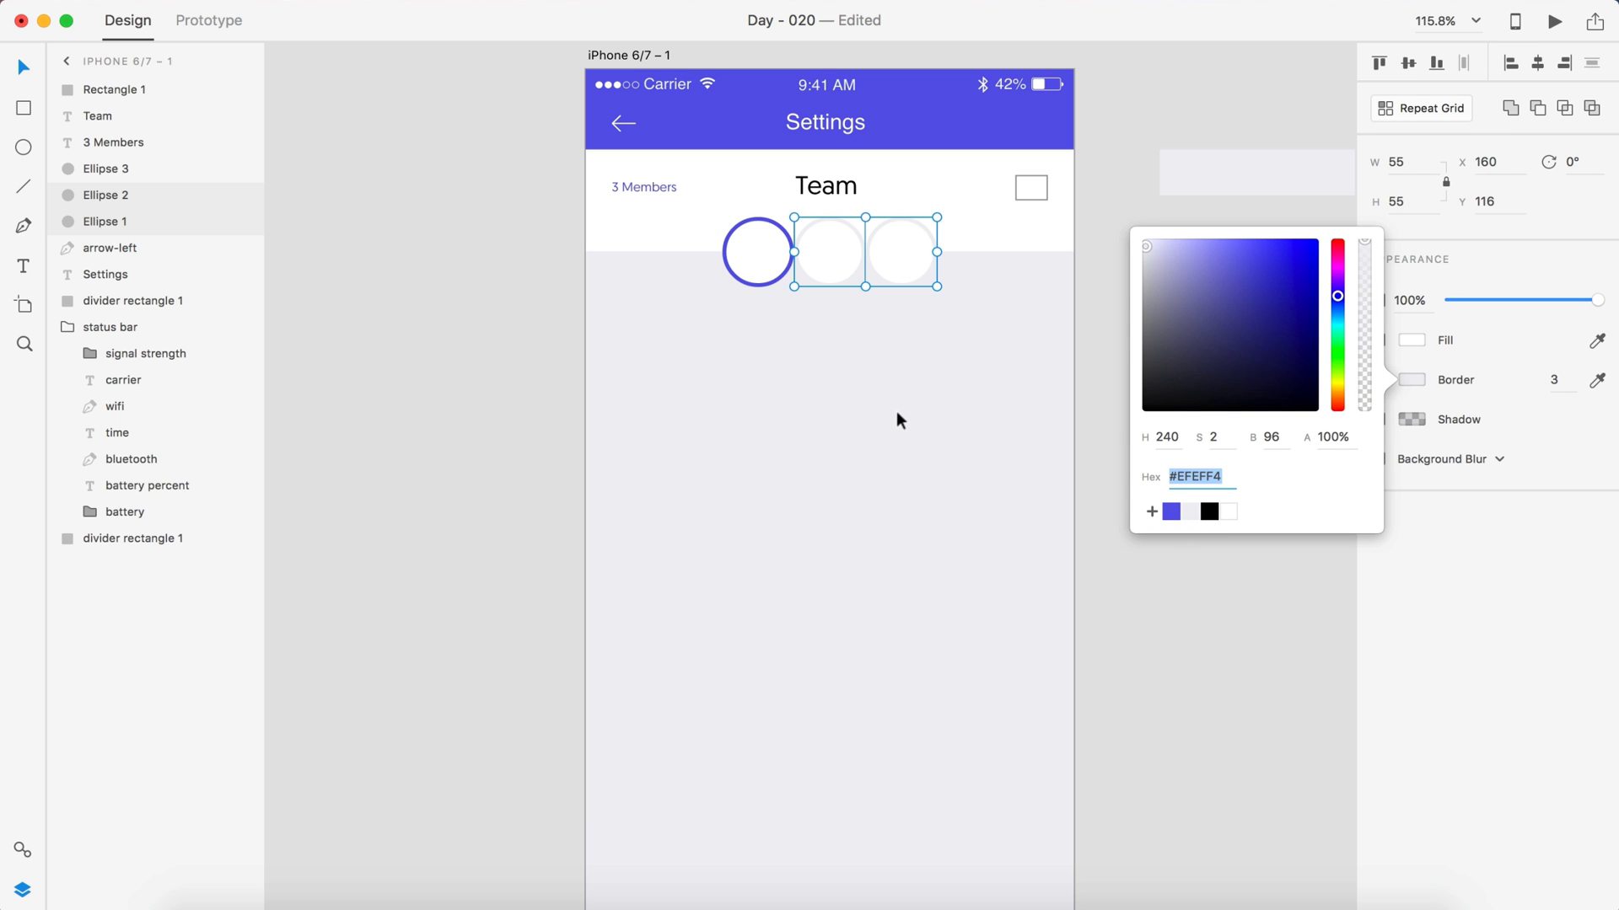
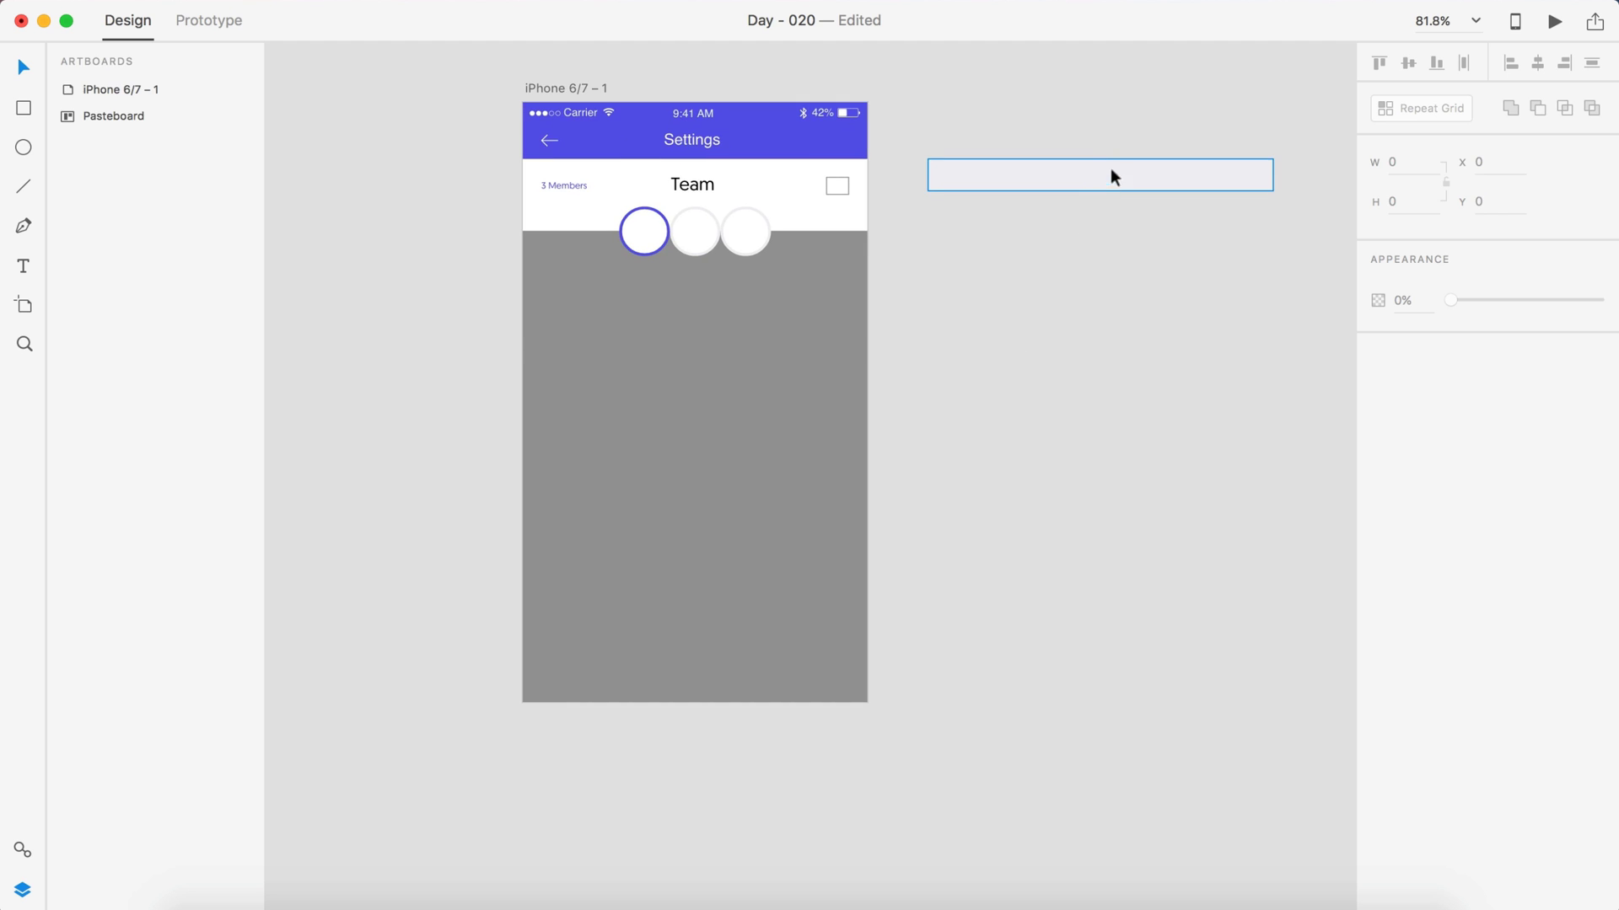
# - Move the light grey divider from the pasteboard onto the artboard's lower part and resize it to 335 by 45
pyautogui.moveTo(1110, 174); pyautogui.dragTo(877, 546)
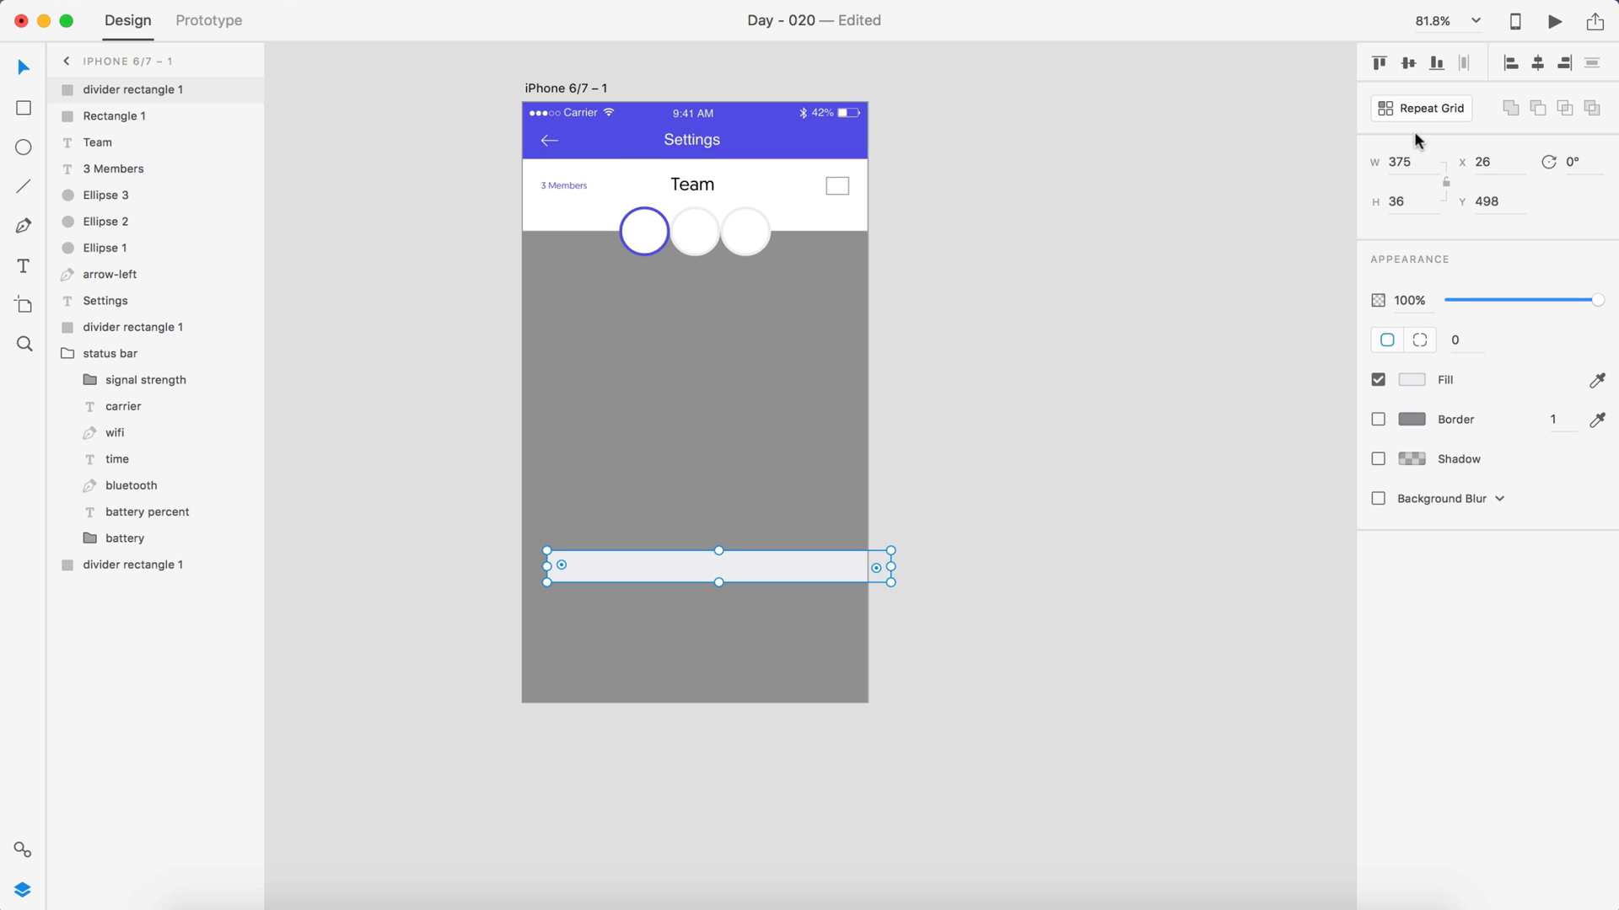
pyautogui.click(1399, 161)
pyautogui.write('335')
pyautogui.press('Return')
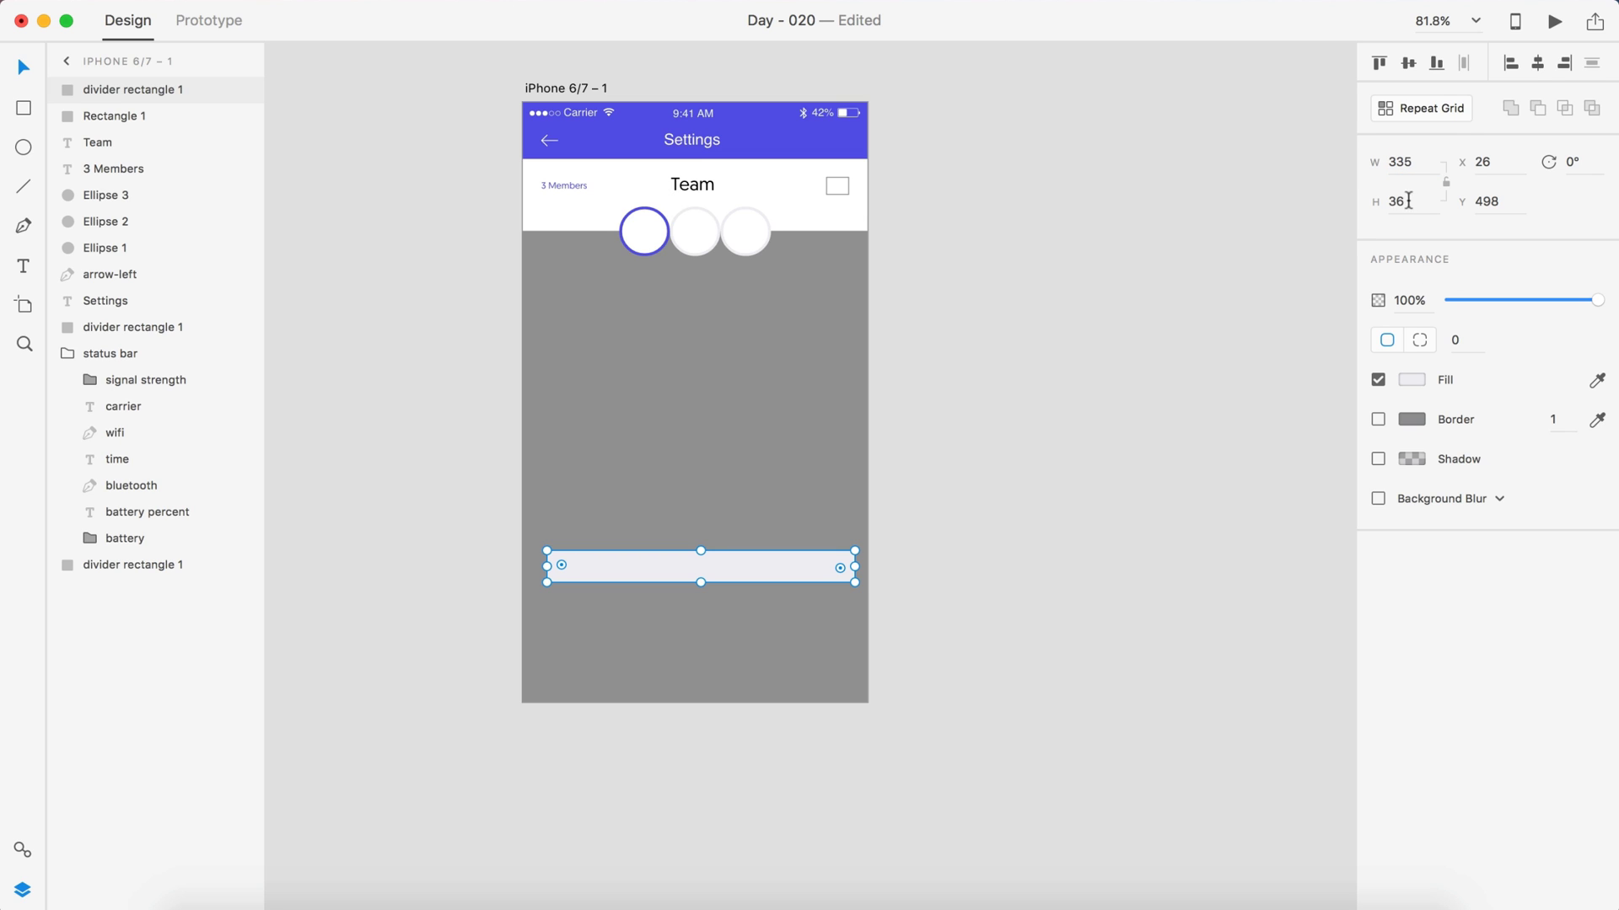
pyautogui.write('45')
pyautogui.press('Return')
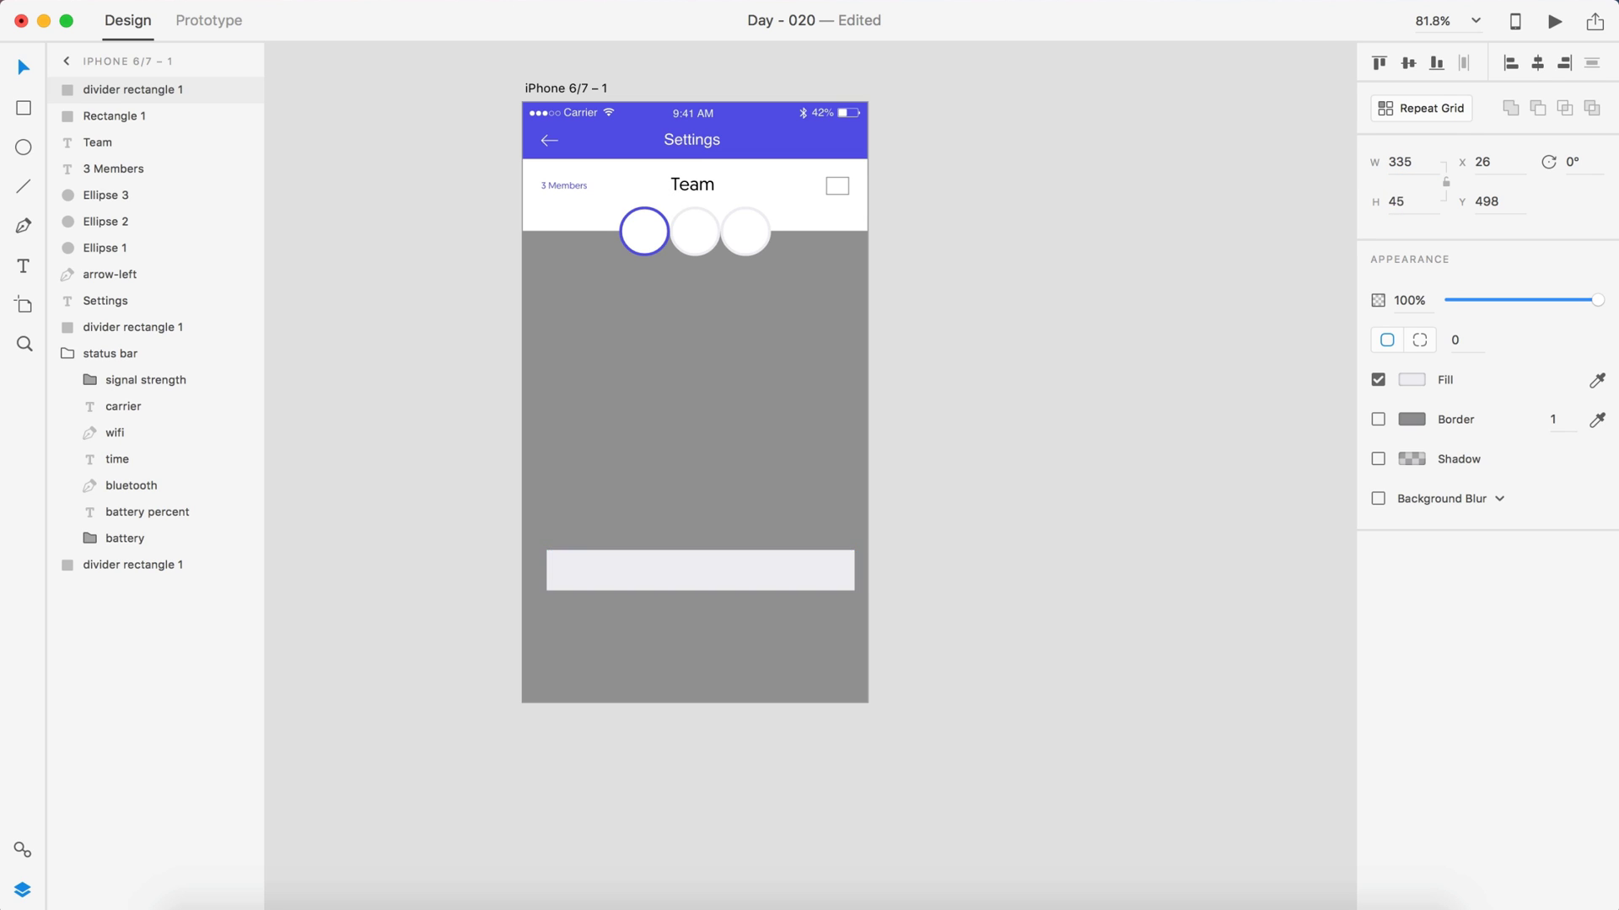
# - Move the light grey bar to X 20, Y 602, leaving 20 margins at both sides and below on the artboard
pyautogui.moveTo(723, 582); pyautogui.dragTo(723, 682)
pyautogui.hotkey('shift', 'Up')
pyautogui.hotkey('shift', 'Up')
pyautogui.scroll(5, 599, 787)
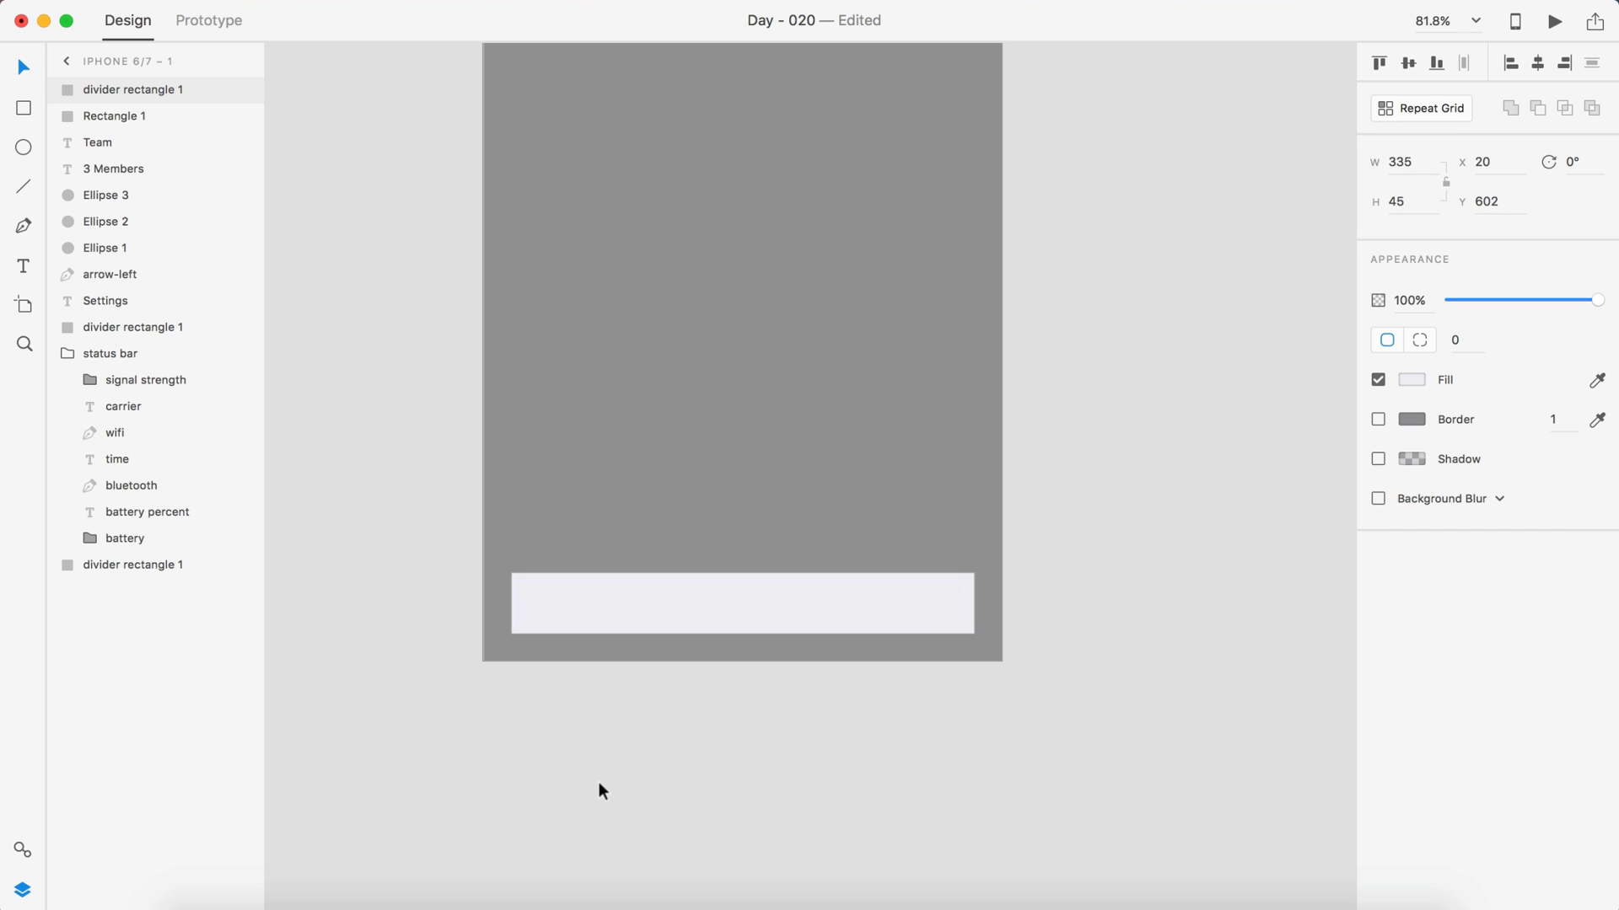
pyautogui.scroll(3, 772, 731)
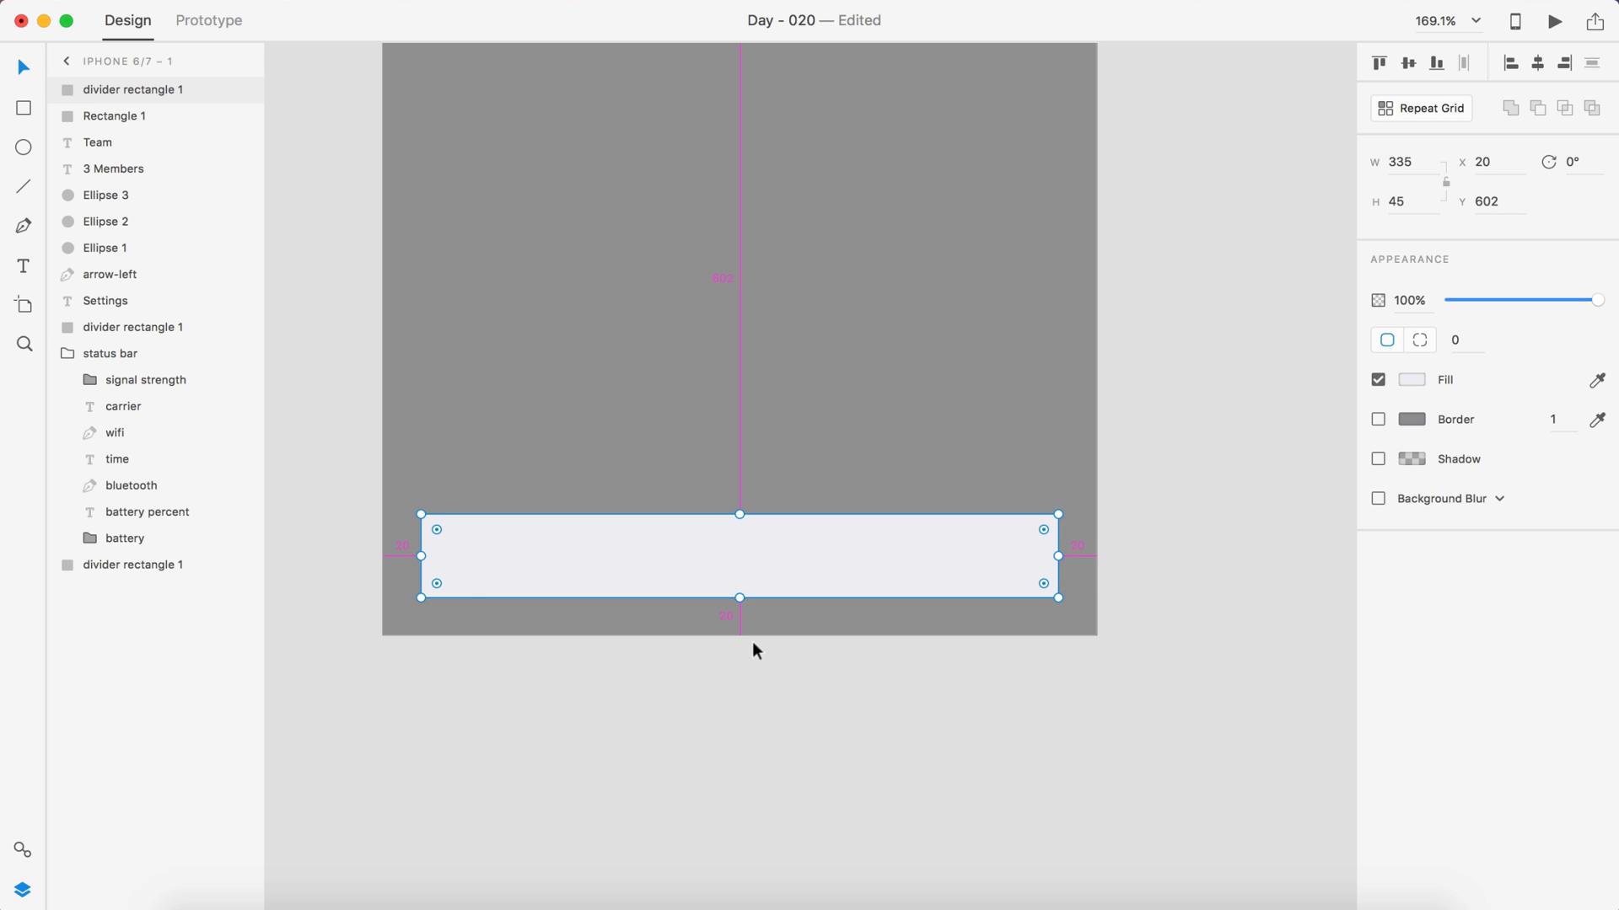
pyautogui.press('super+0')
pyautogui.click(749, 713)
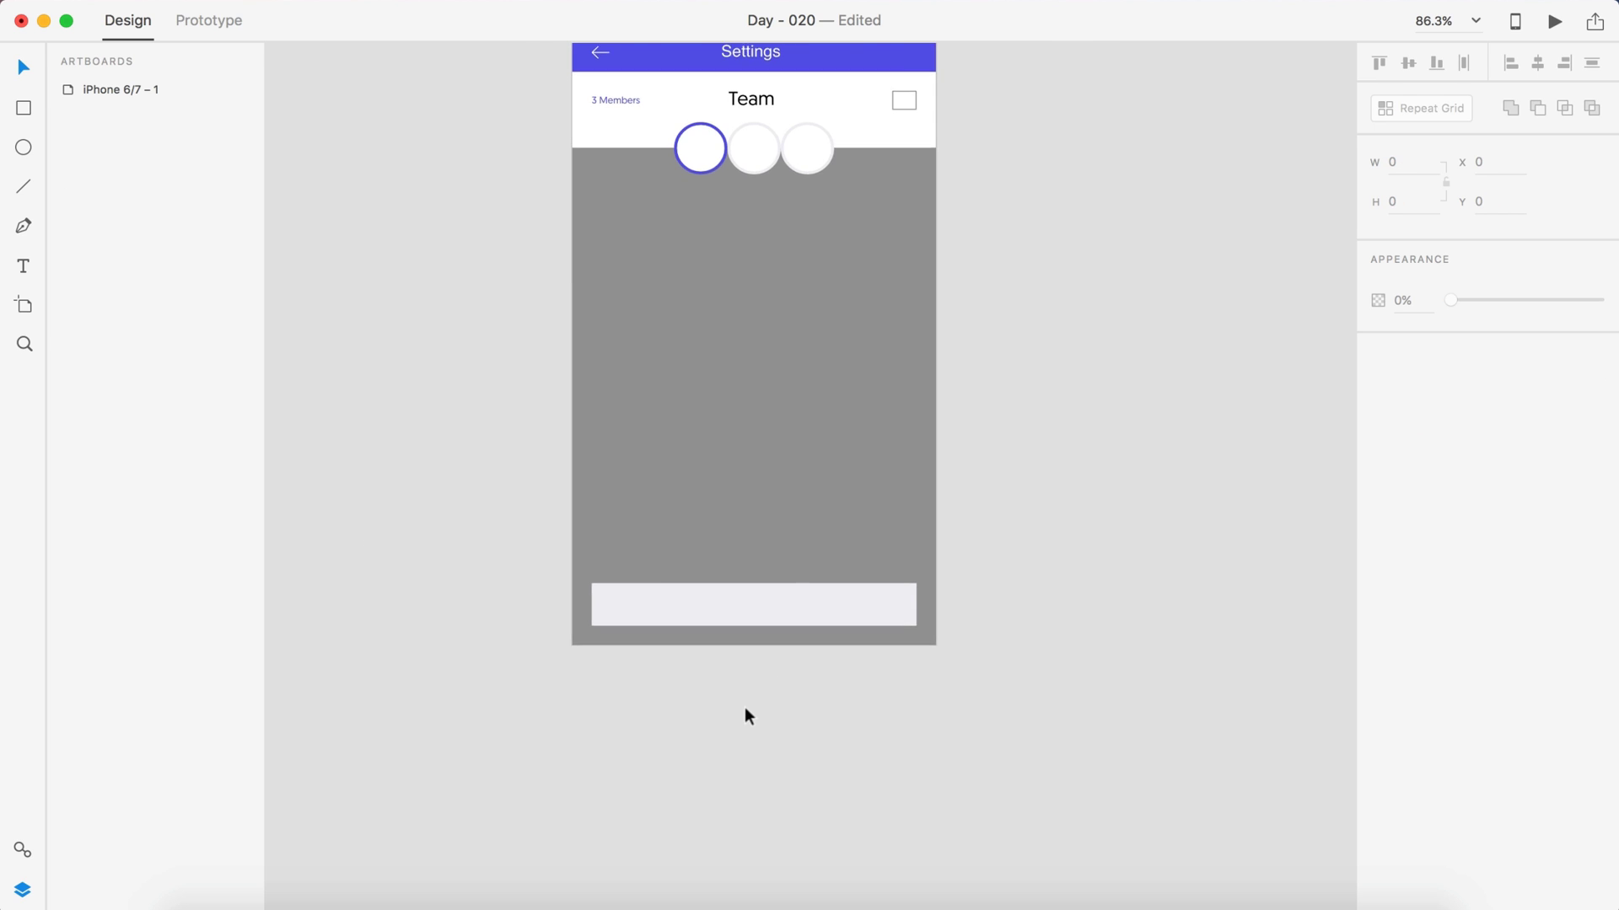
# - Give the light grey bar a corner radius of 5 and fill it with white
pyautogui.click(806, 676)
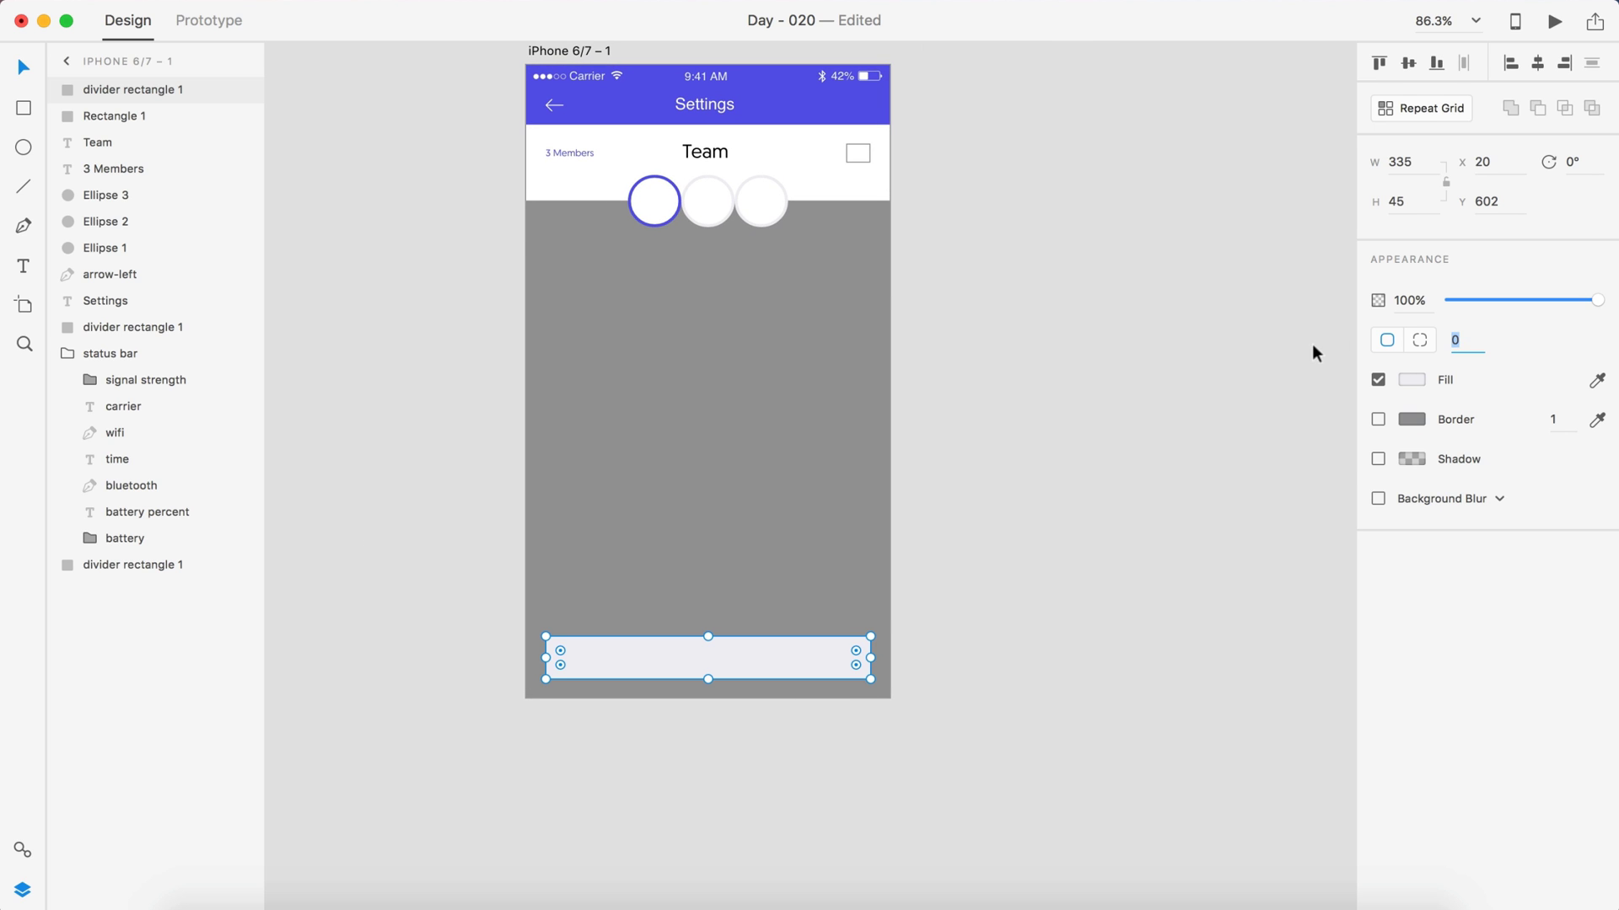
pyautogui.click(1412, 381)
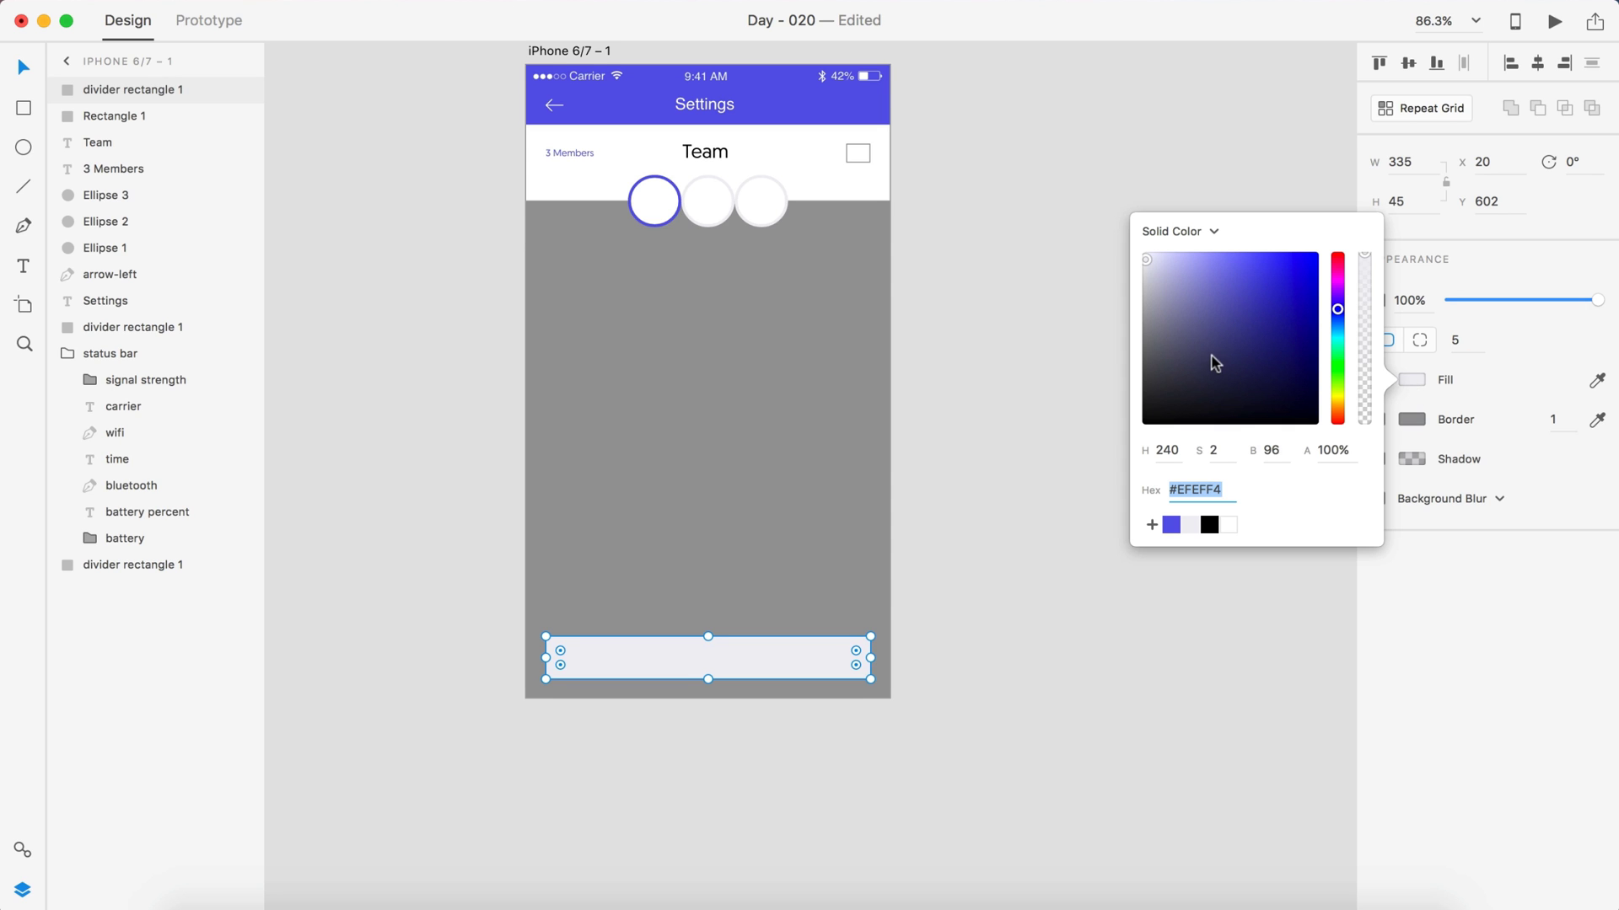
pyautogui.moveTo(1215, 363); pyautogui.dragTo(1114, 209)
pyautogui.click(1055, 354)
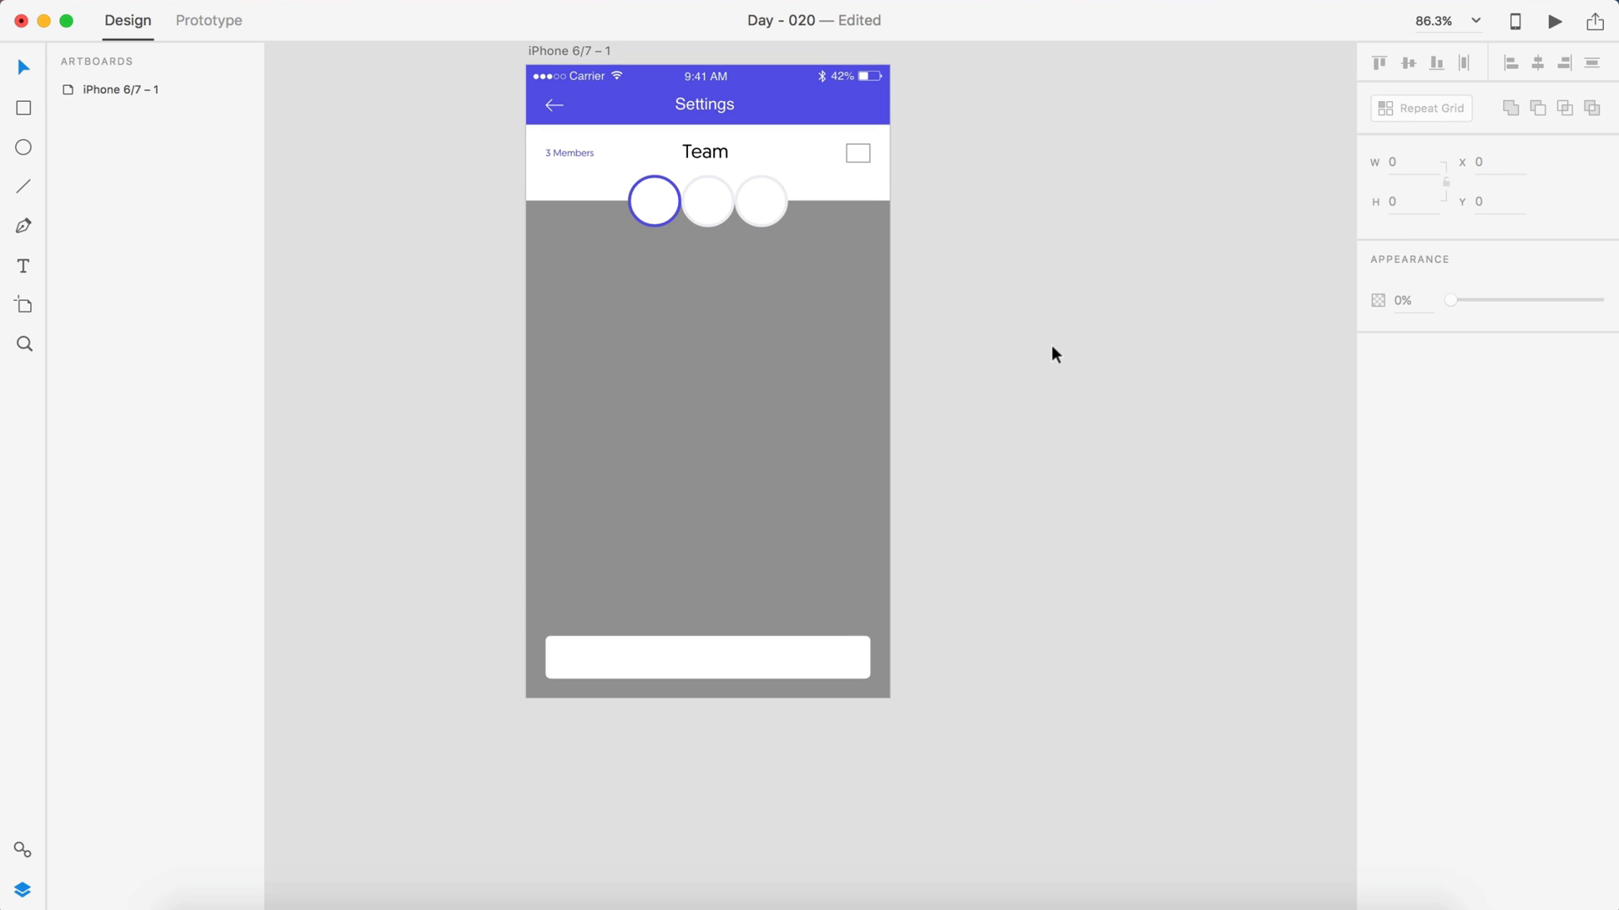
# - Paste the three-dot icon onto the small rectangle in the Team panel and scale it down to about 3.6 by 15
pyautogui.scroll(5, 653, 784)
pyautogui.scroll(-8, 744, 614)
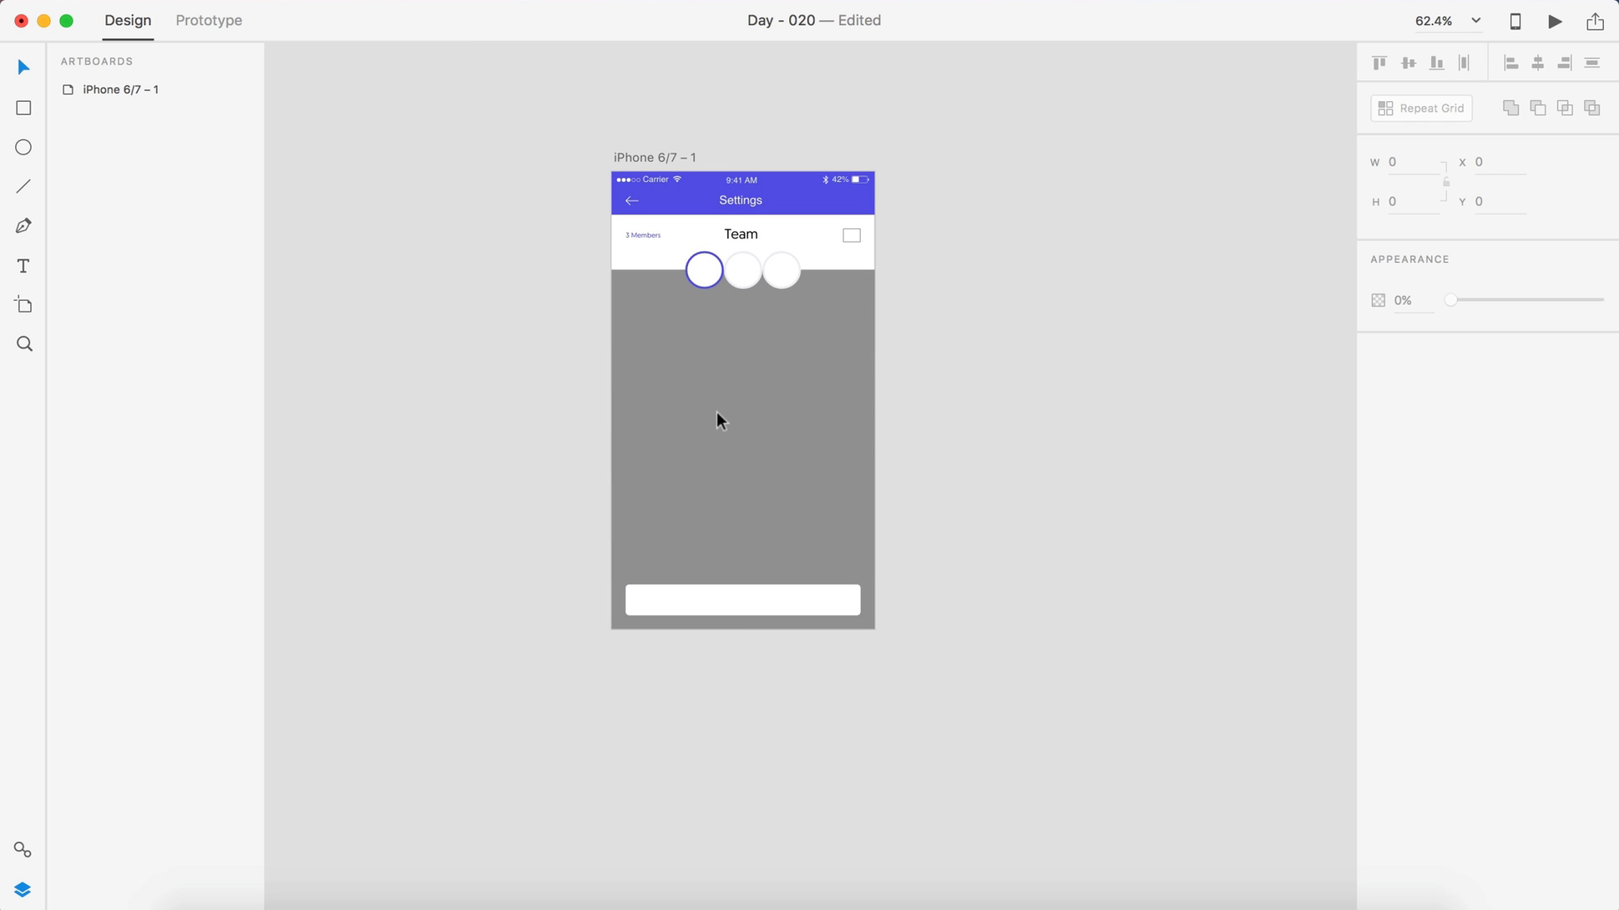
pyautogui.scroll(5, 717, 420)
pyautogui.scroll(3, 716, 419)
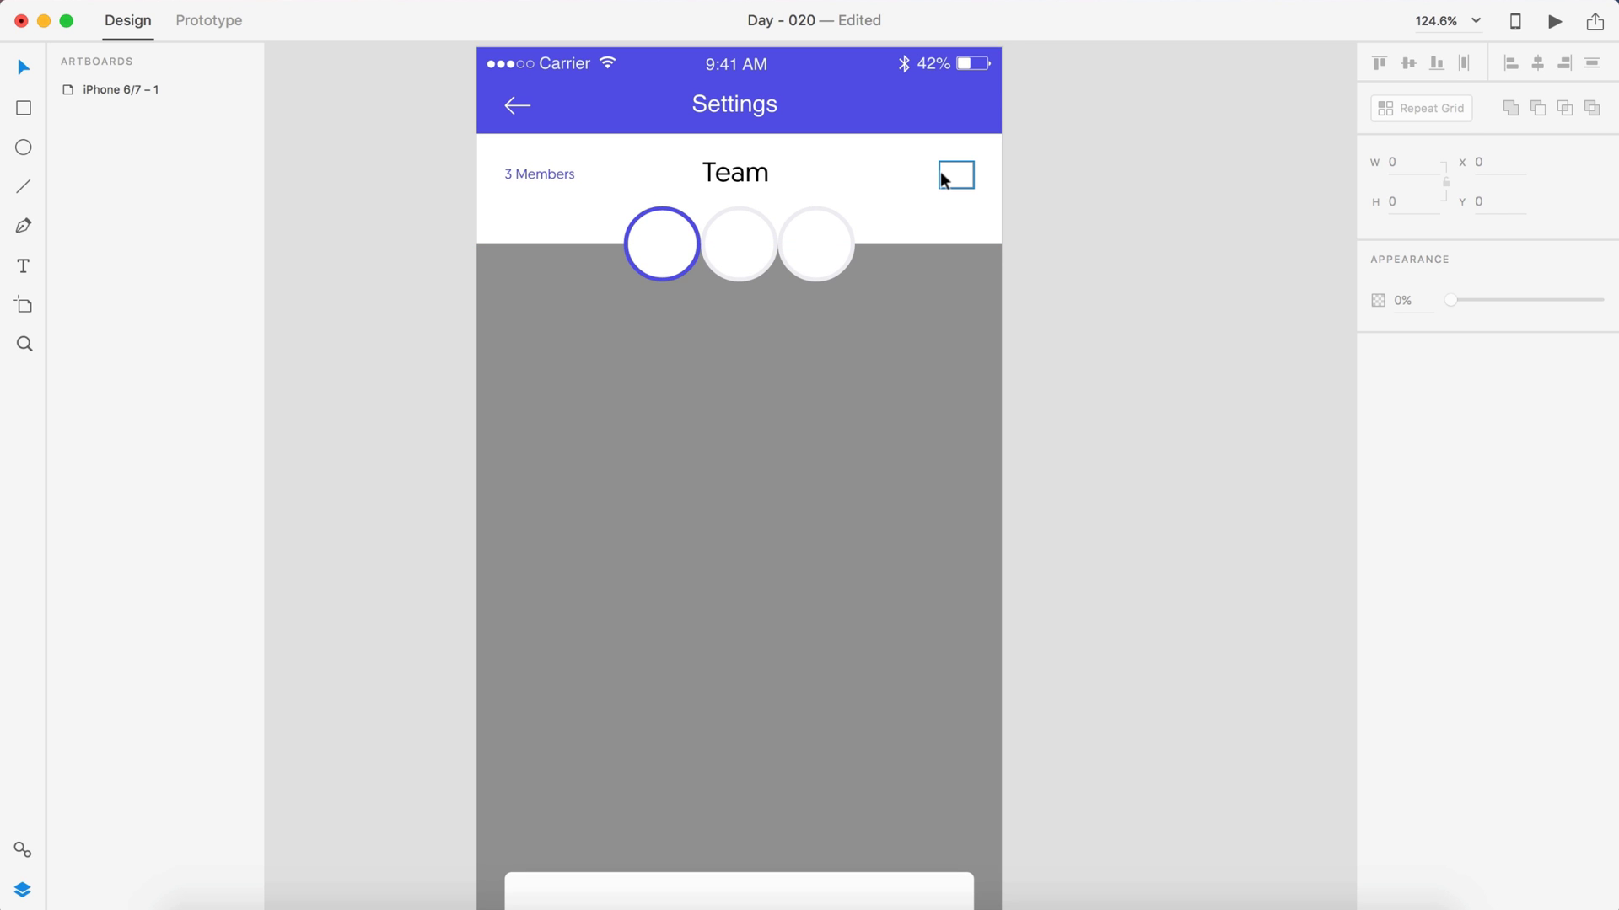
pyautogui.press('super+v')
pyautogui.moveTo(1282, 271); pyautogui.dragTo(957, 184)
pyautogui.scroll(5, 957, 183)
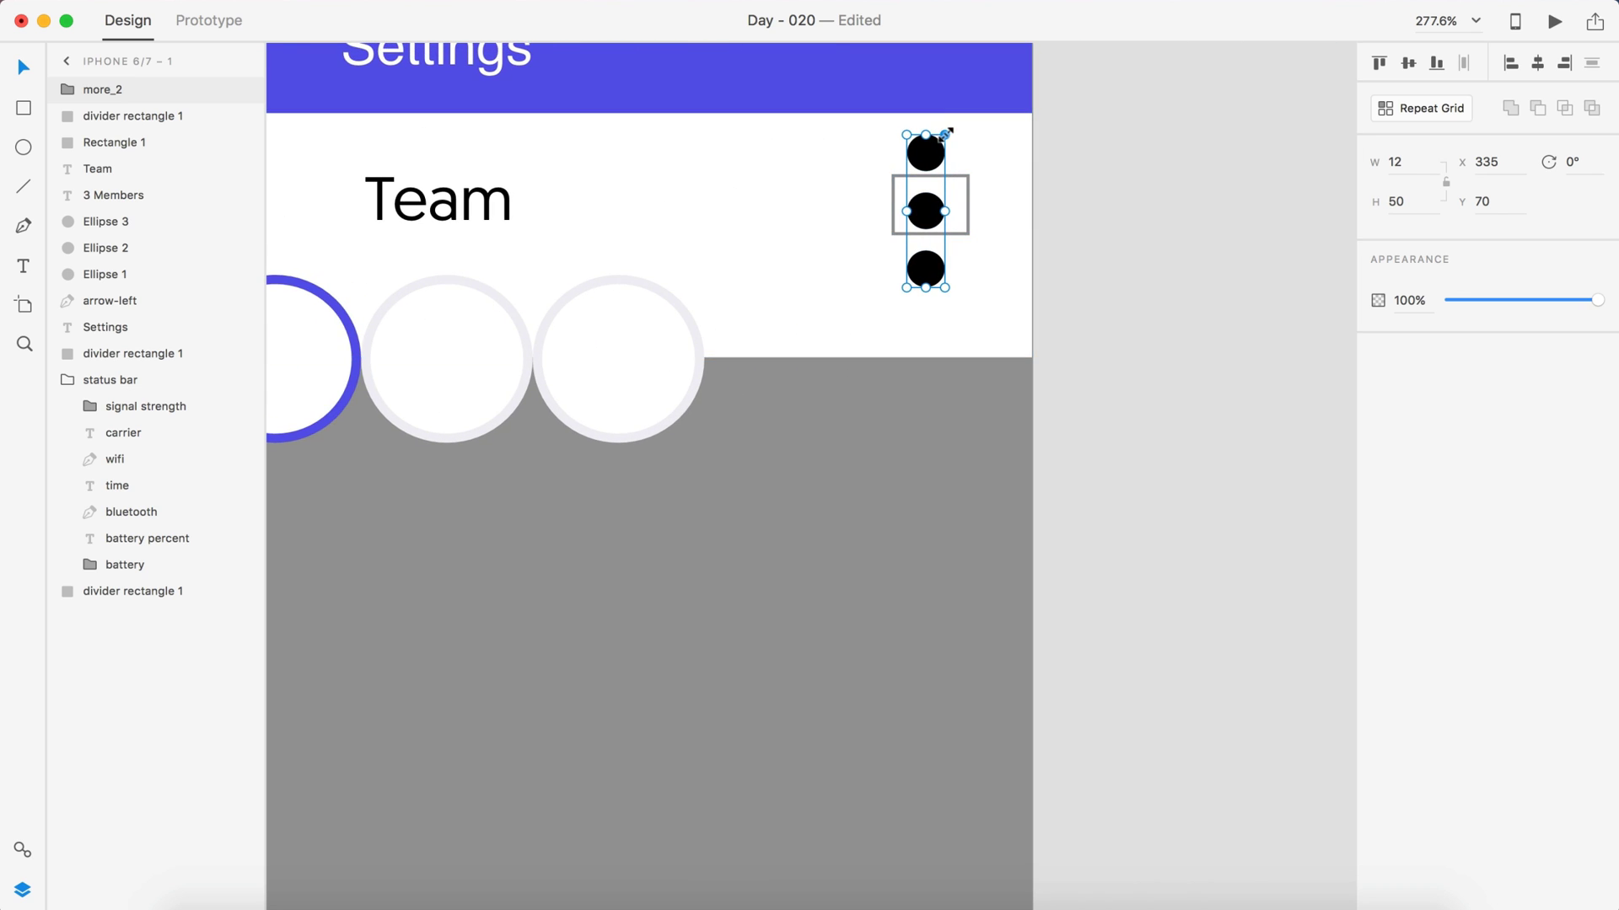
pyautogui.moveTo(944, 134); pyautogui.dragTo(918, 188)
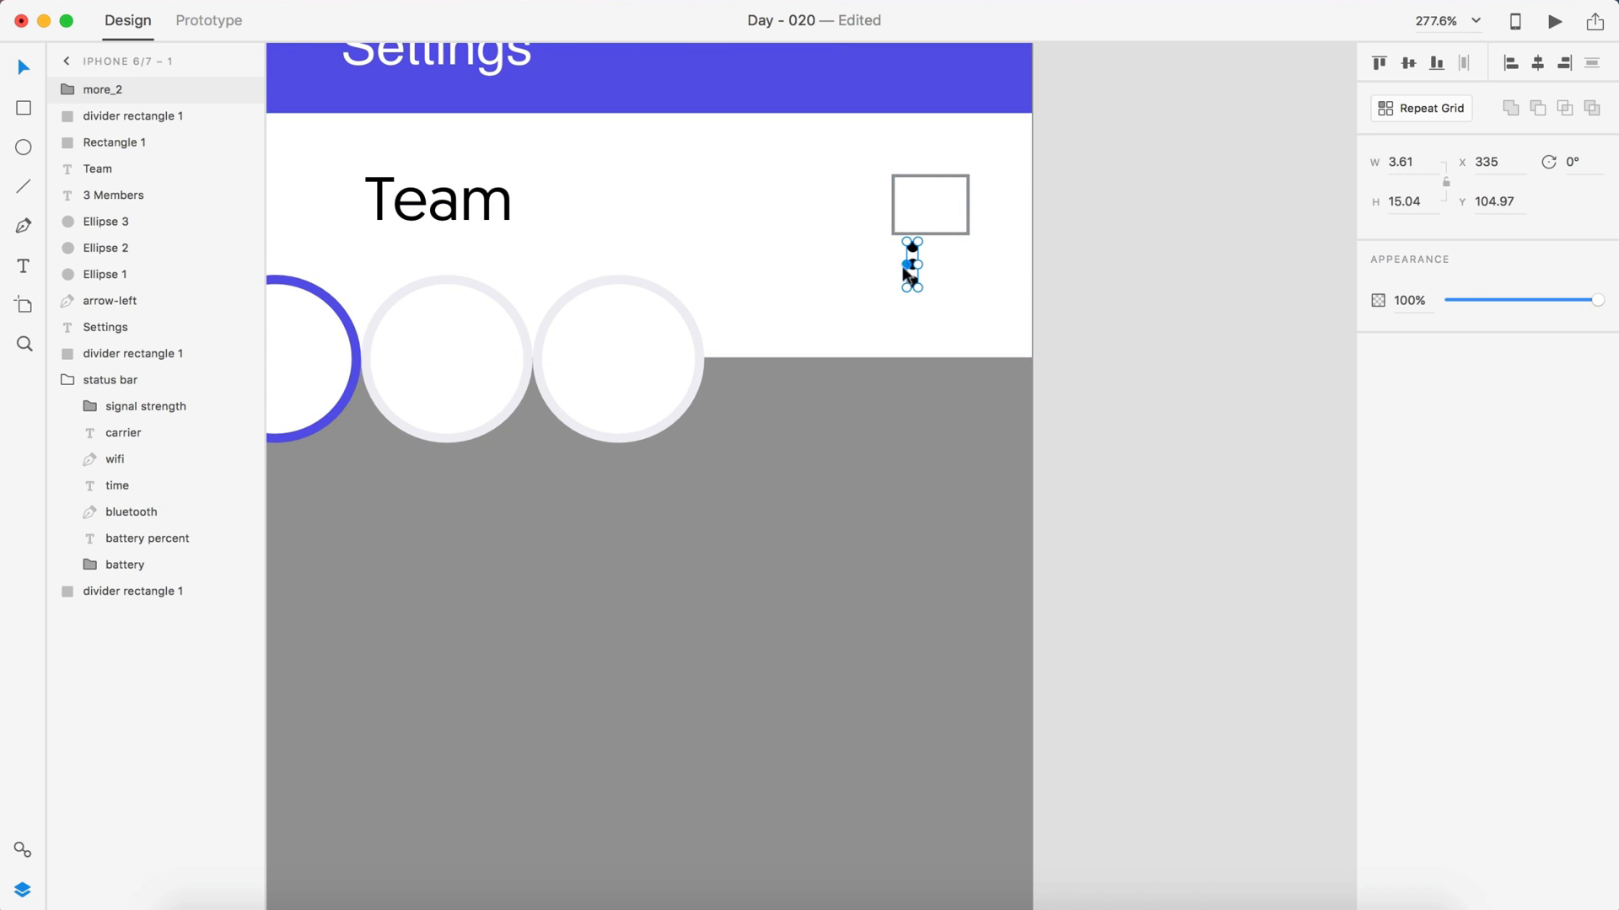
# - Place the three-dot icon vertically centred against the small rectangle's right edge, and delete the rectangle
pyautogui.scroll(5, 912, 267)
pyautogui.moveTo(912, 267); pyautogui.dragTo(1015, 148)
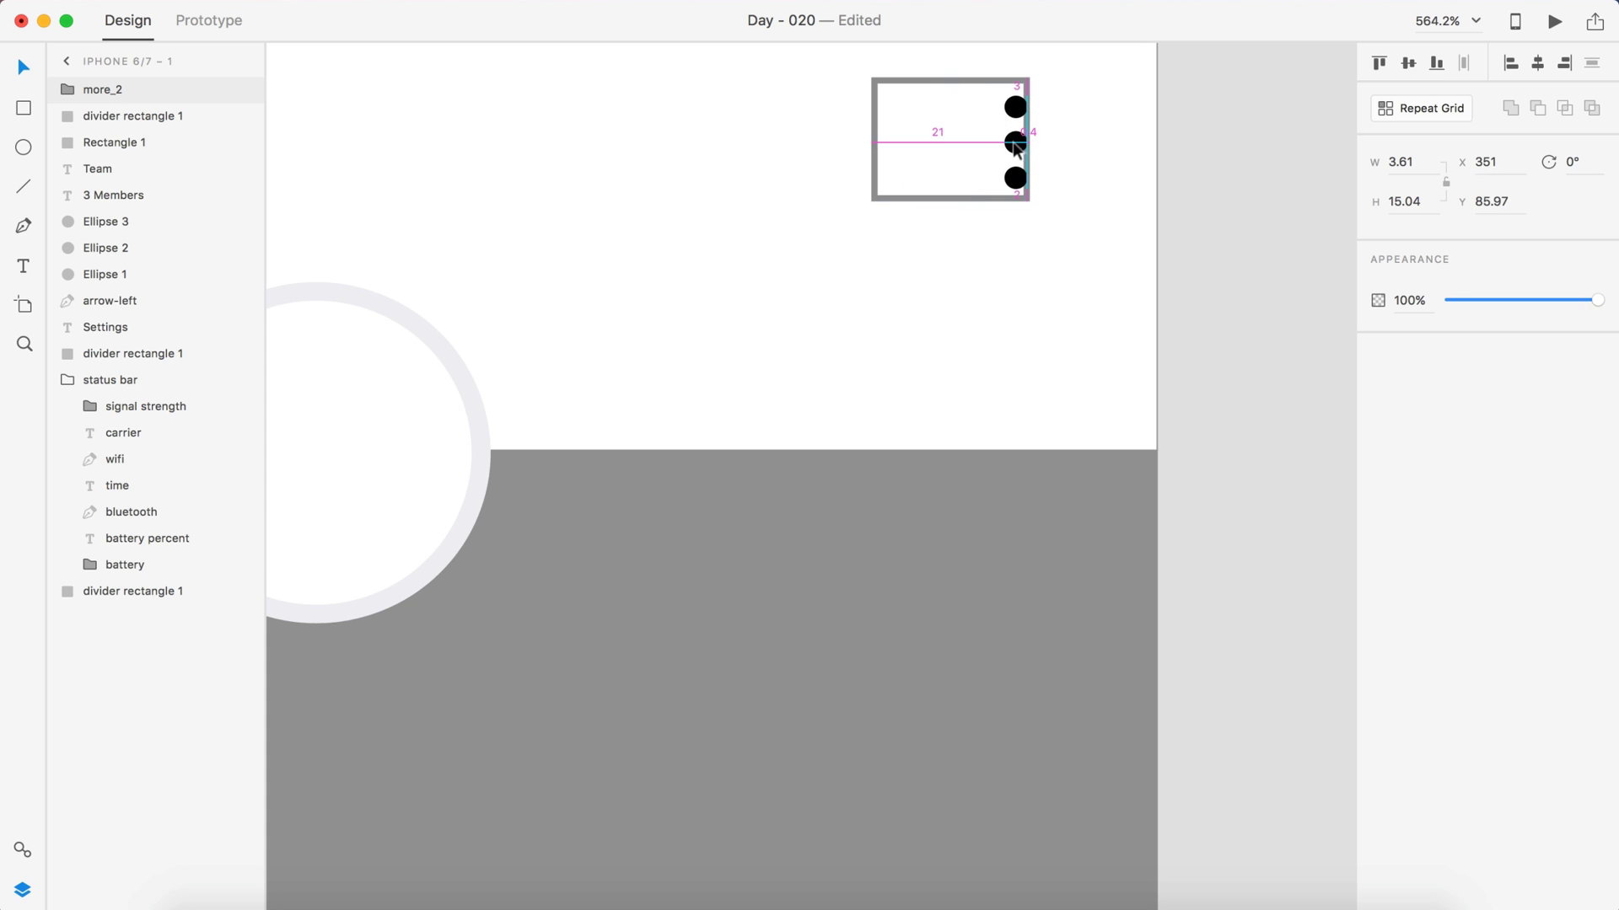
pyautogui.click(955, 148)
pyautogui.press('Delete')
pyautogui.scroll(-5, 955, 151)
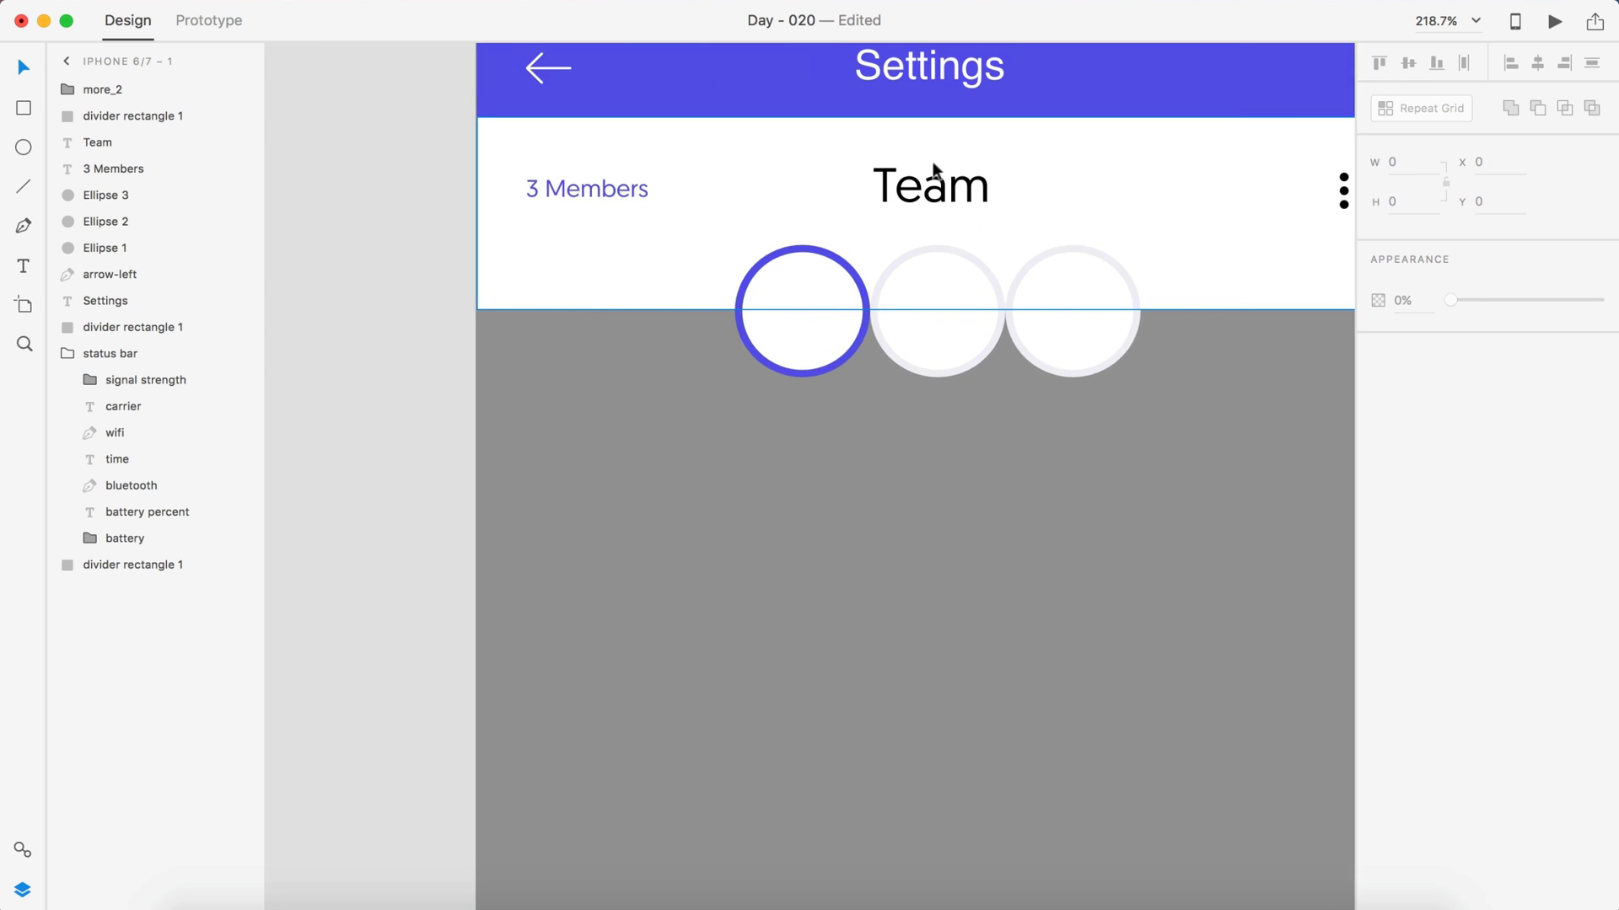
# - Fill the nested path of the three-dot icon with the saved blue-violet swatch
pyautogui.click(1241, 209)
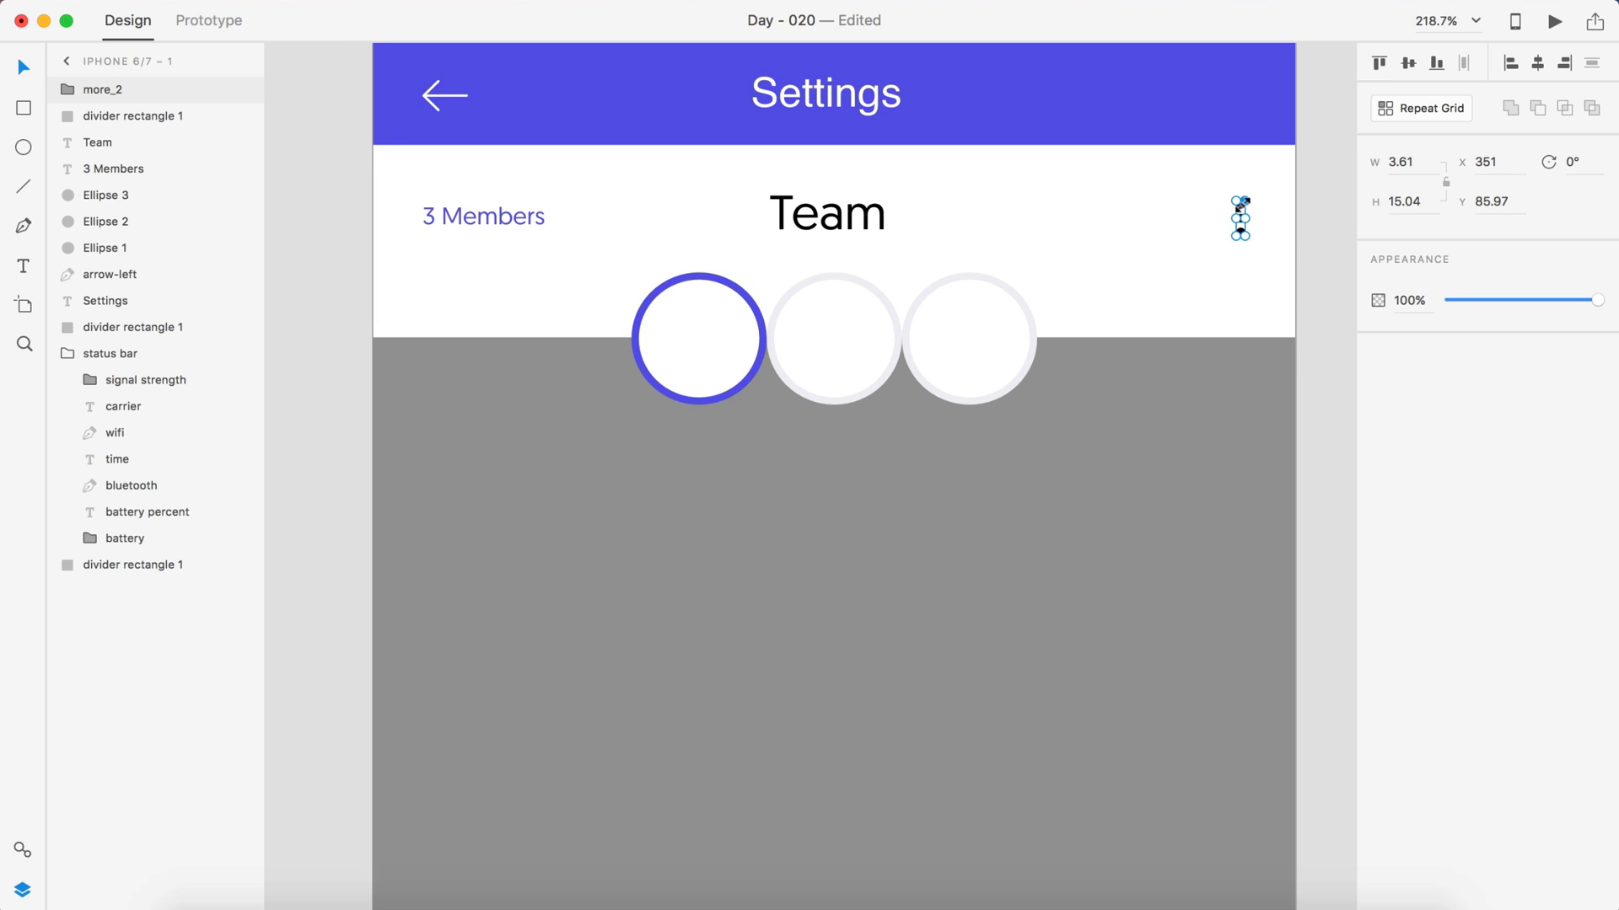
pyautogui.scroll(4, 1245, 211)
pyautogui.click(69, 88)
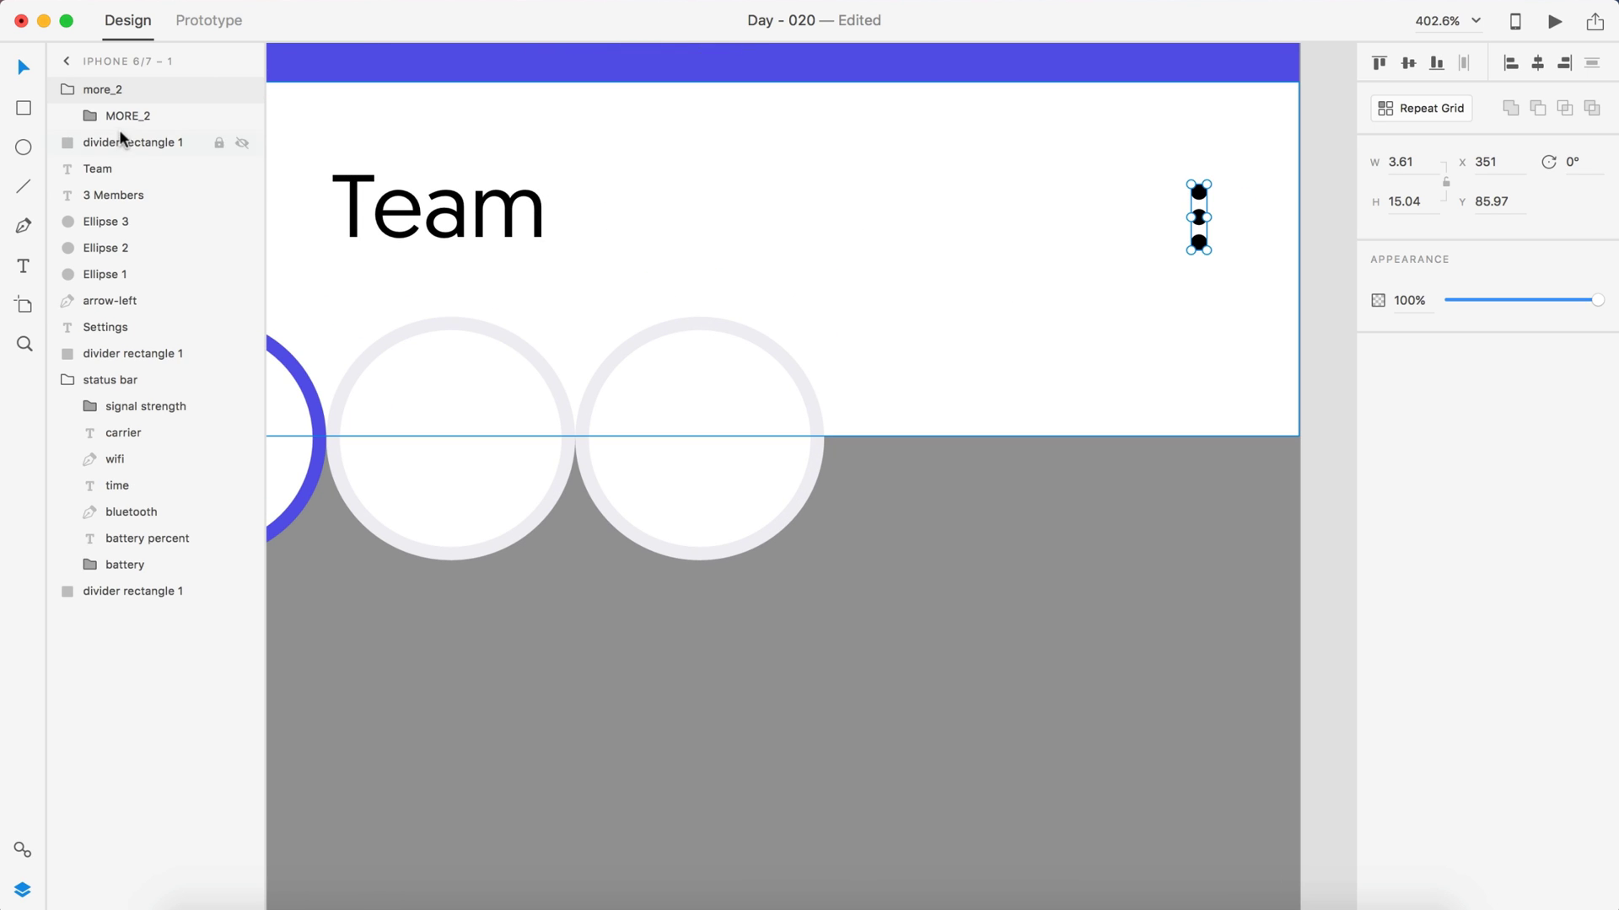
pyautogui.click(91, 117)
pyautogui.click(117, 144)
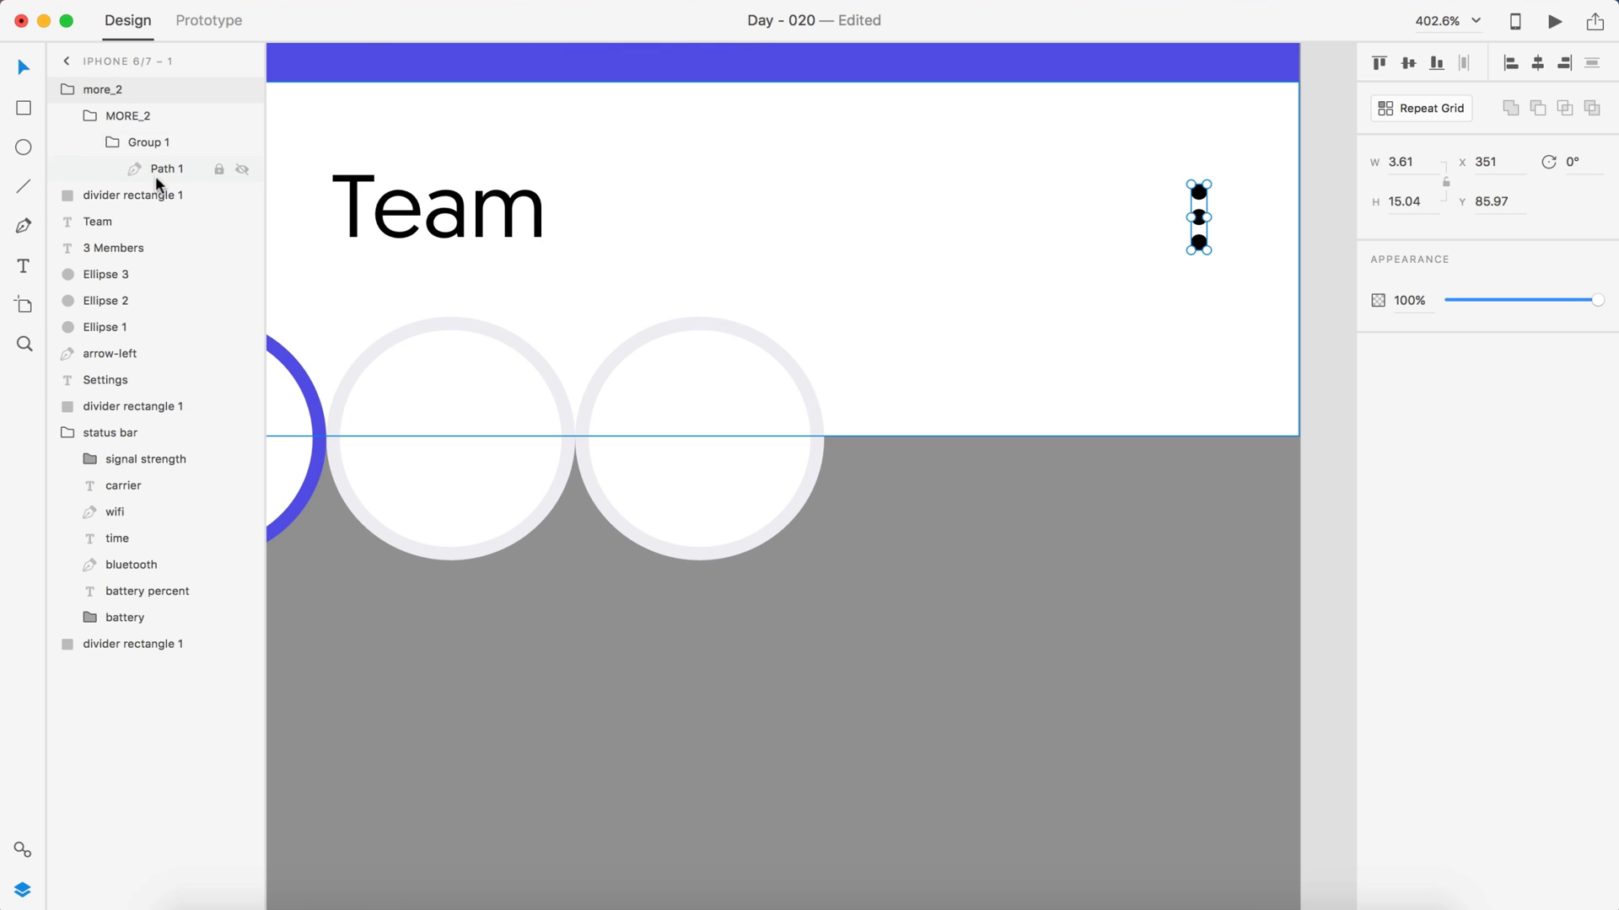
pyautogui.click(150, 171)
pyautogui.click(1411, 341)
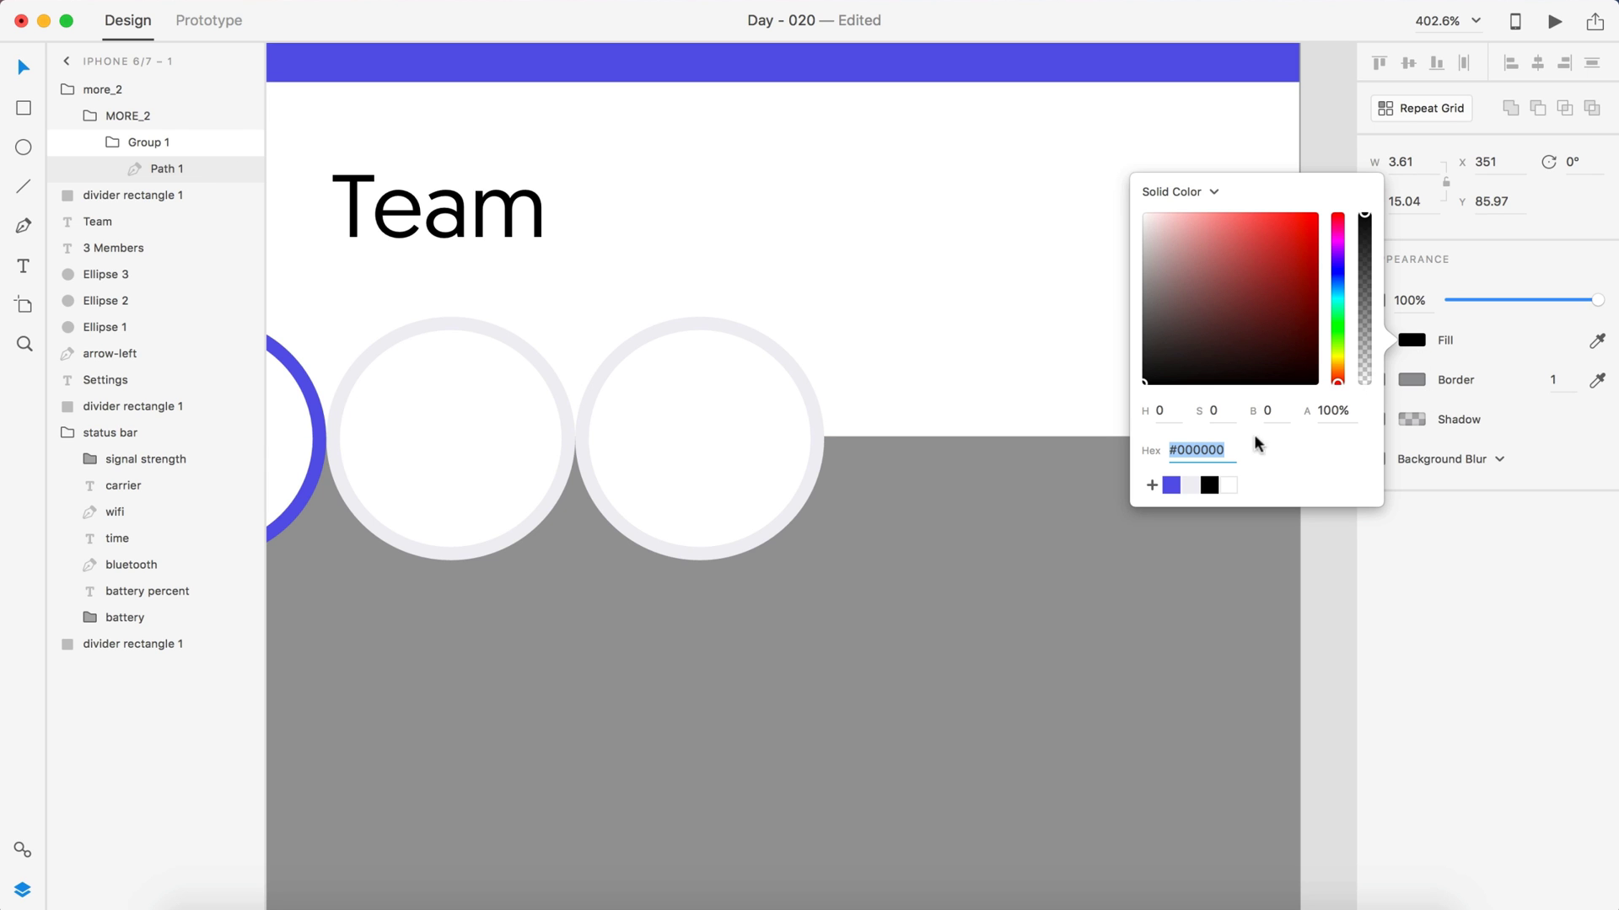
pyautogui.click(1171, 487)
pyautogui.click(1329, 127)
pyautogui.scroll(-5, 1329, 127)
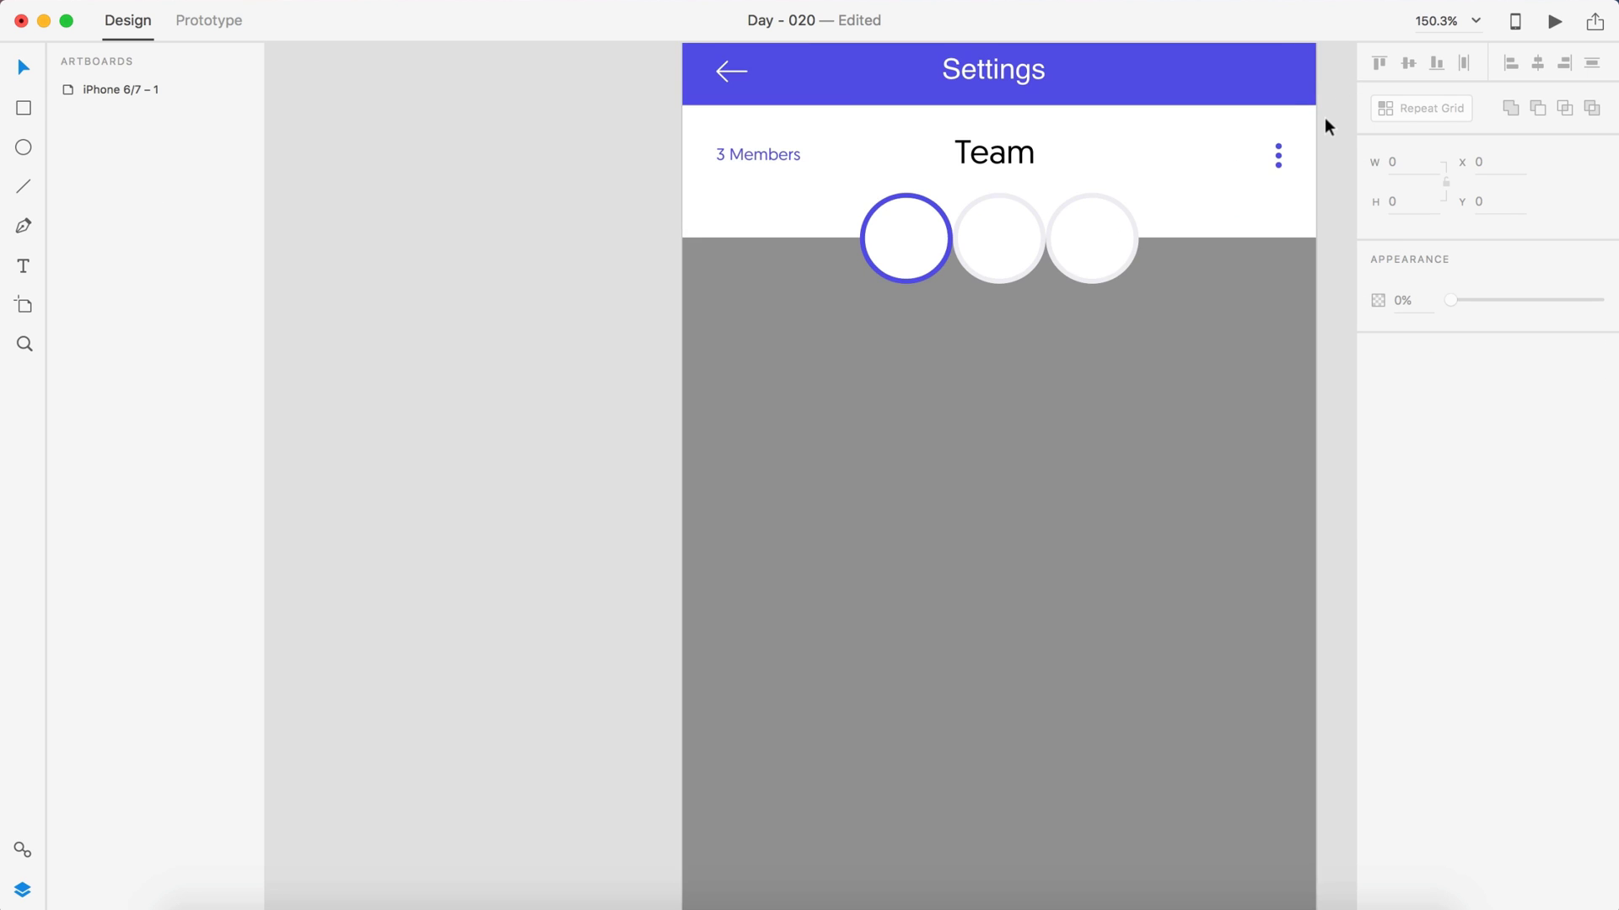
# - Line up the three-dot icon with the "3 Members" text and check its spacing within the Team panel
pyautogui.hscroll(3, 1273, 152)
pyautogui.click(1126, 202)
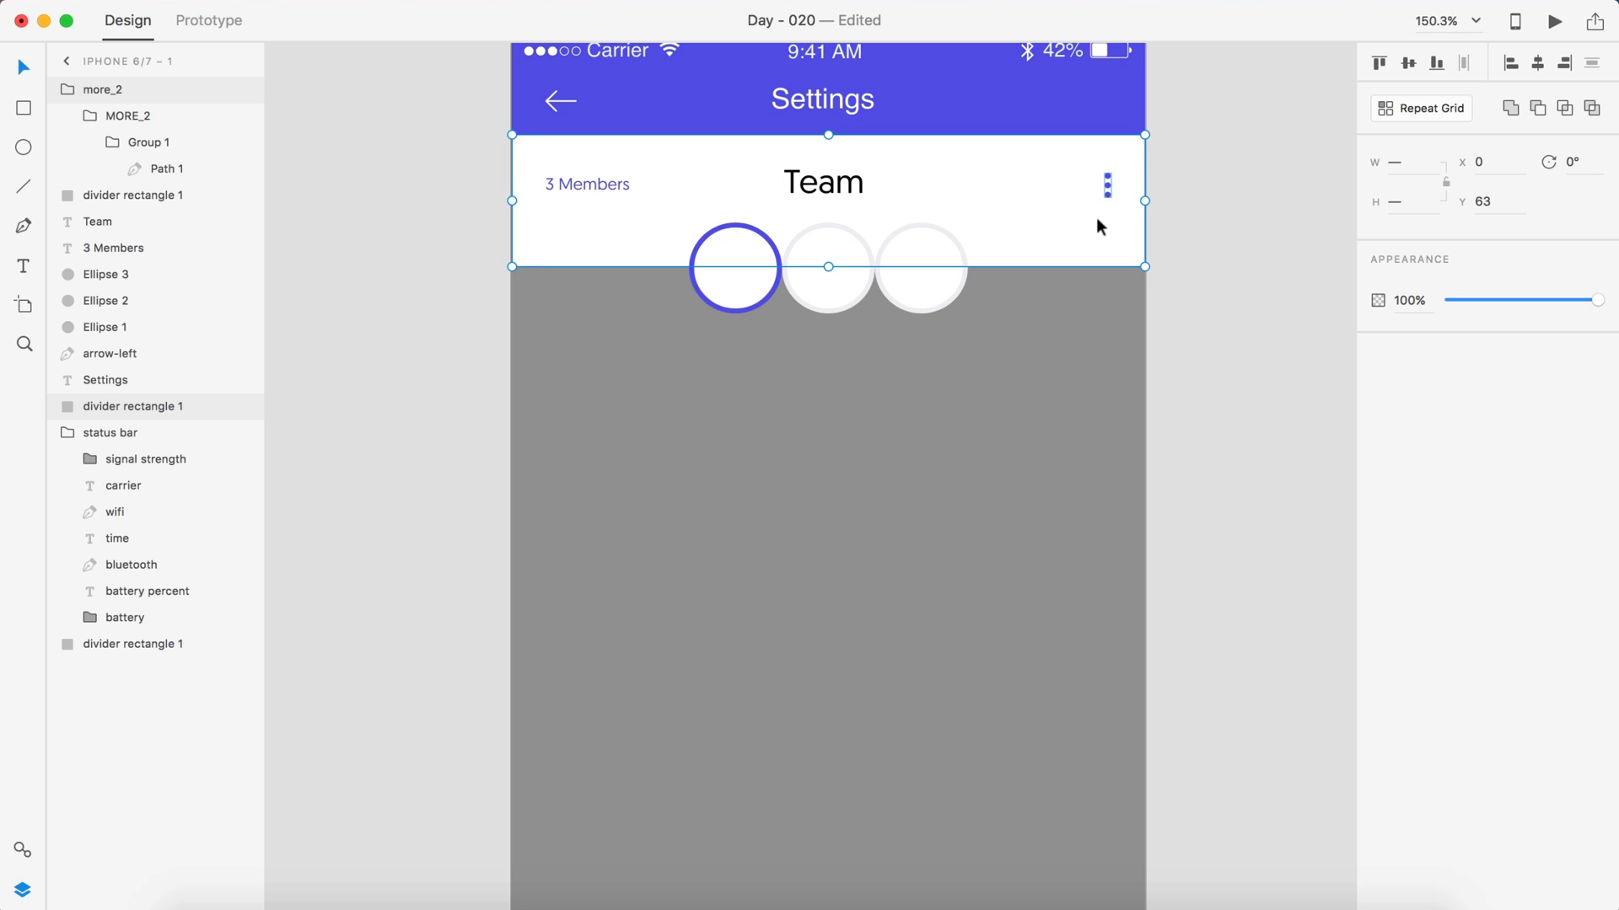
pyautogui.press('Return')
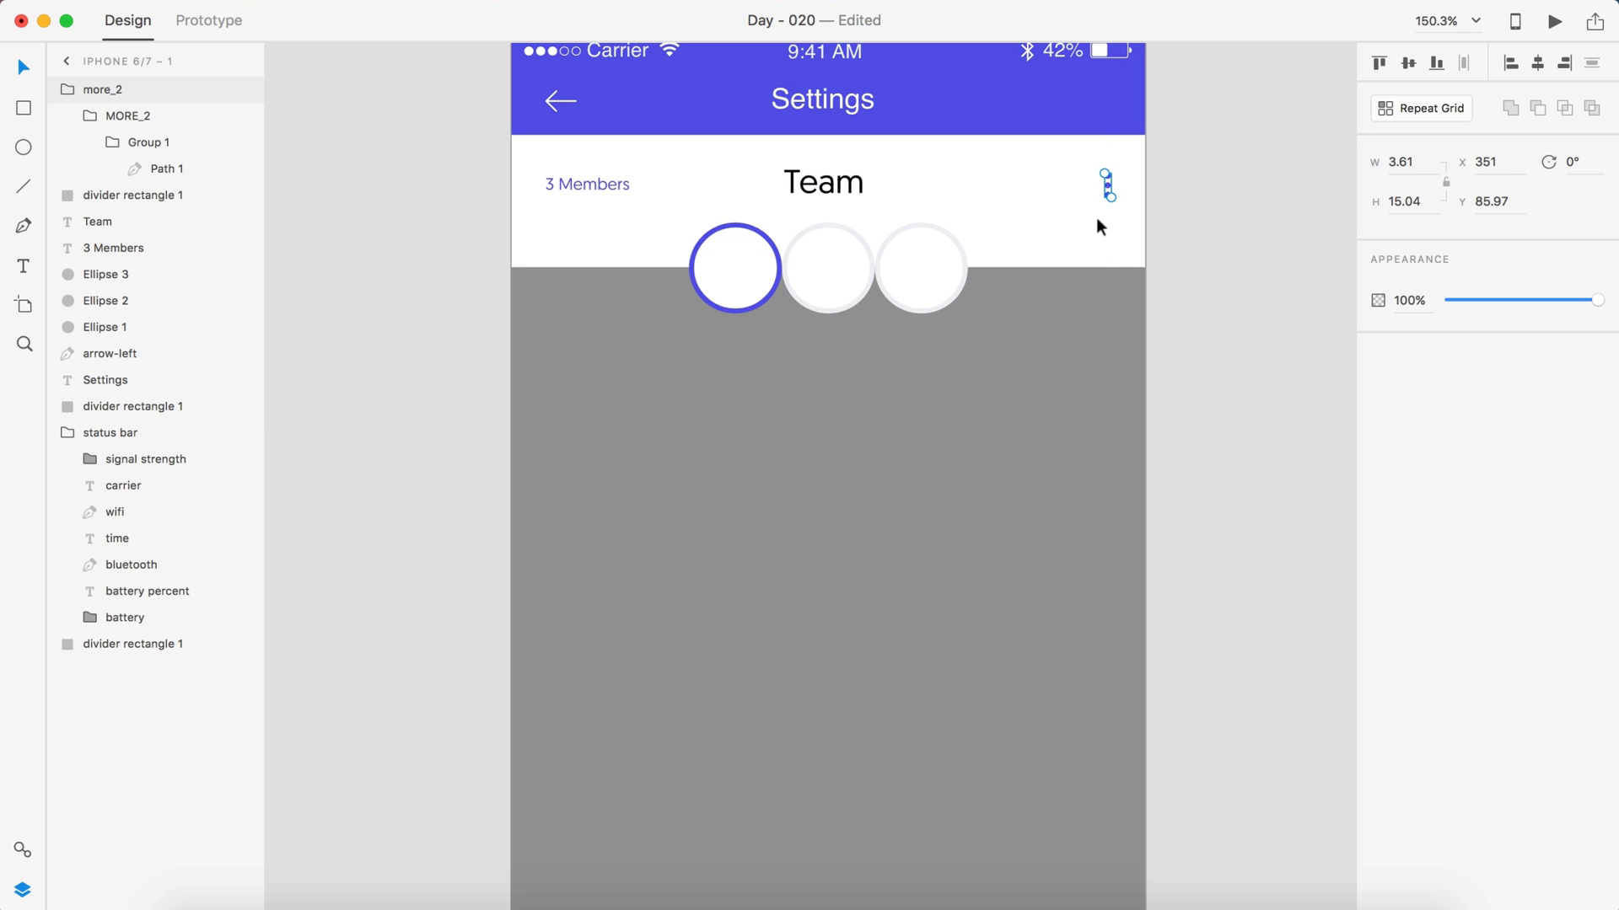
pyautogui.press('Right')
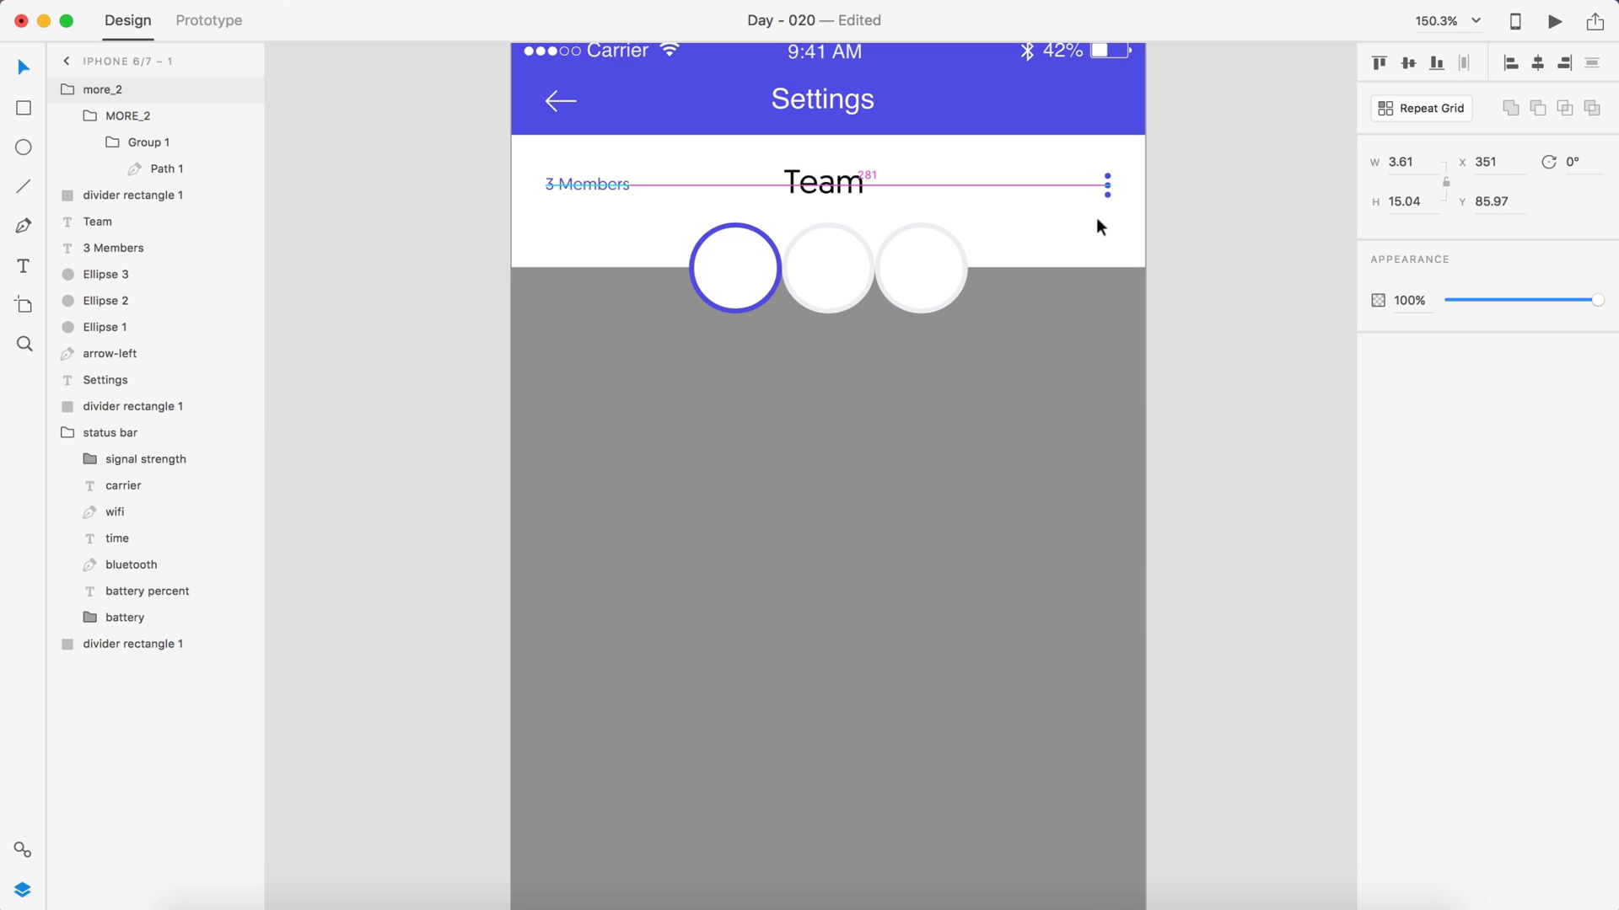
pyautogui.moveTo(1224, 199); pyautogui.dragTo(520, 145)
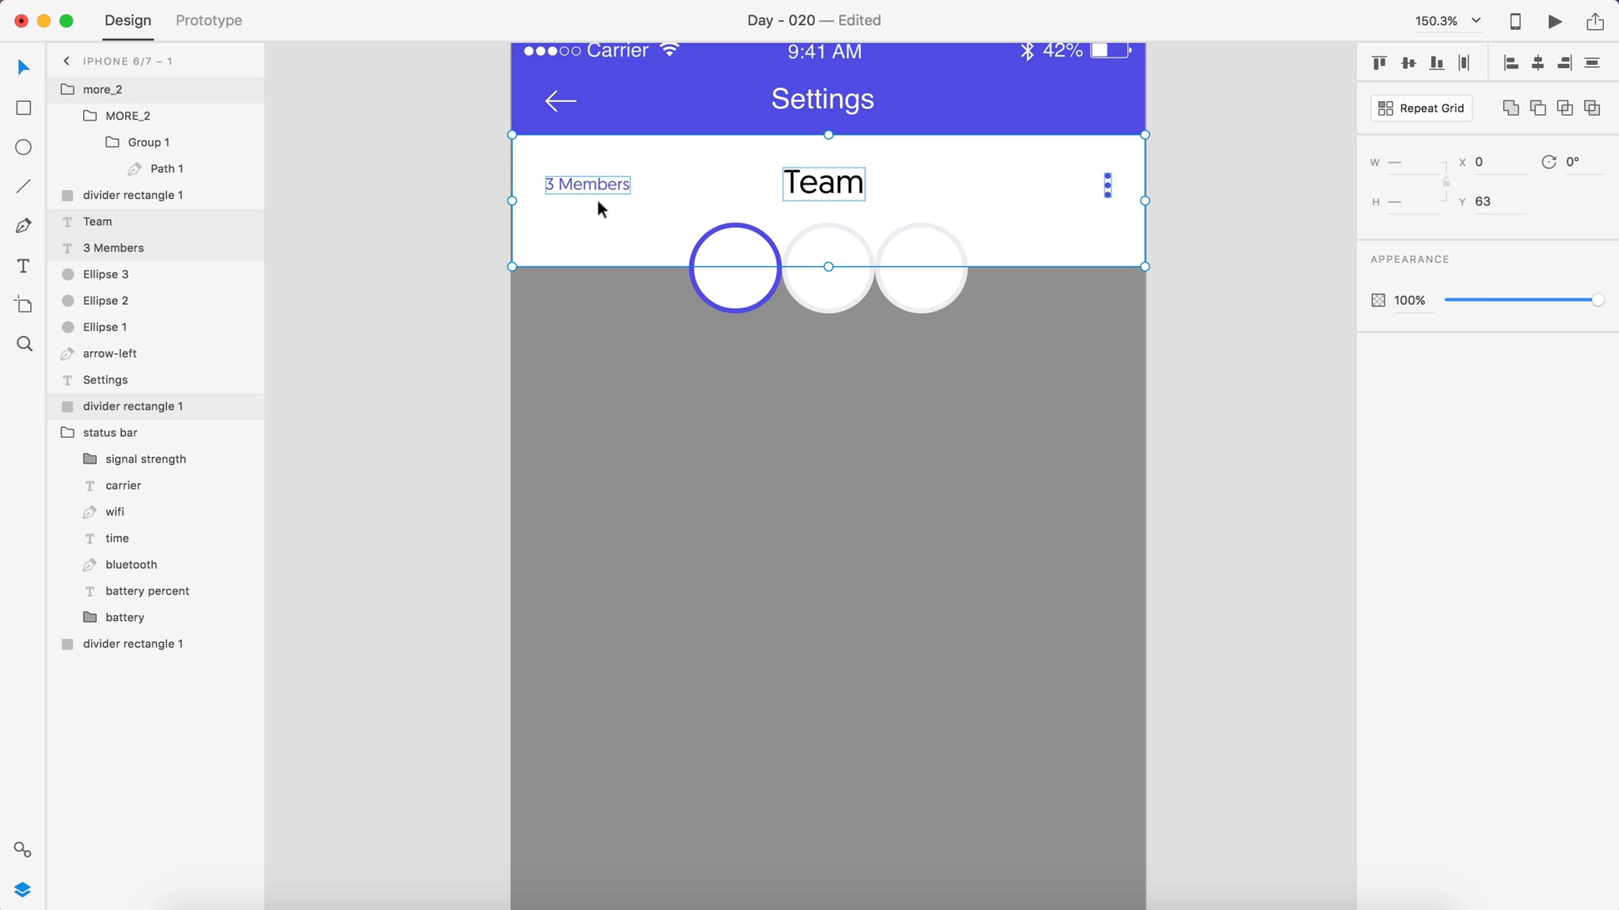
pyautogui.press('alt')
pyautogui.click(1183, 184)
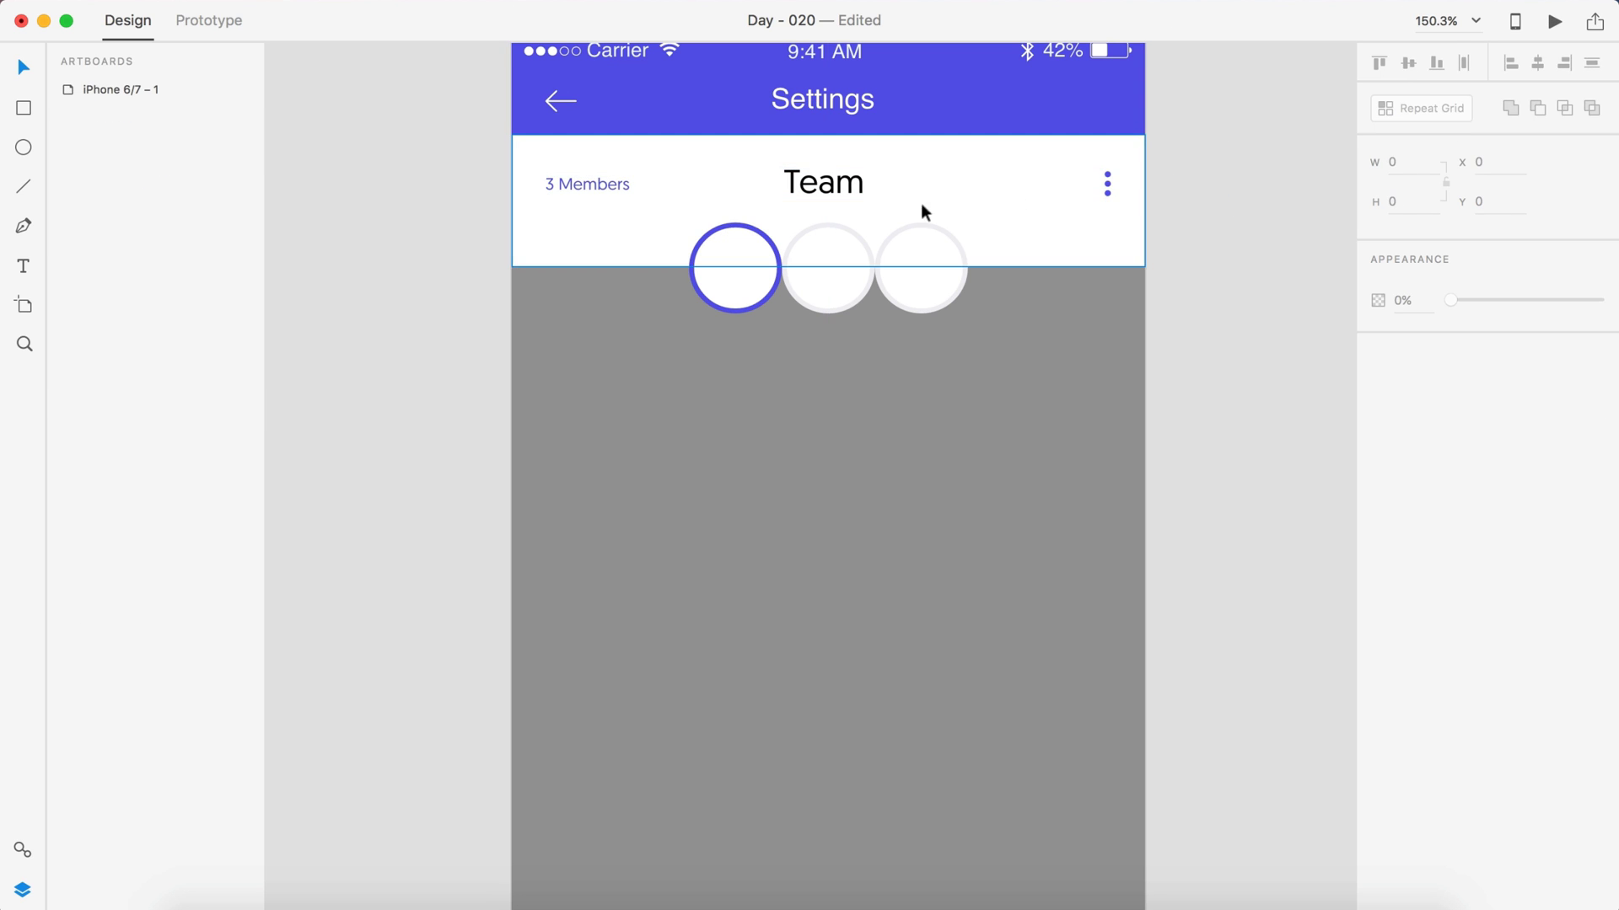
pyautogui.click(824, 199)
pyautogui.click(1184, 237)
pyautogui.press('super+0')
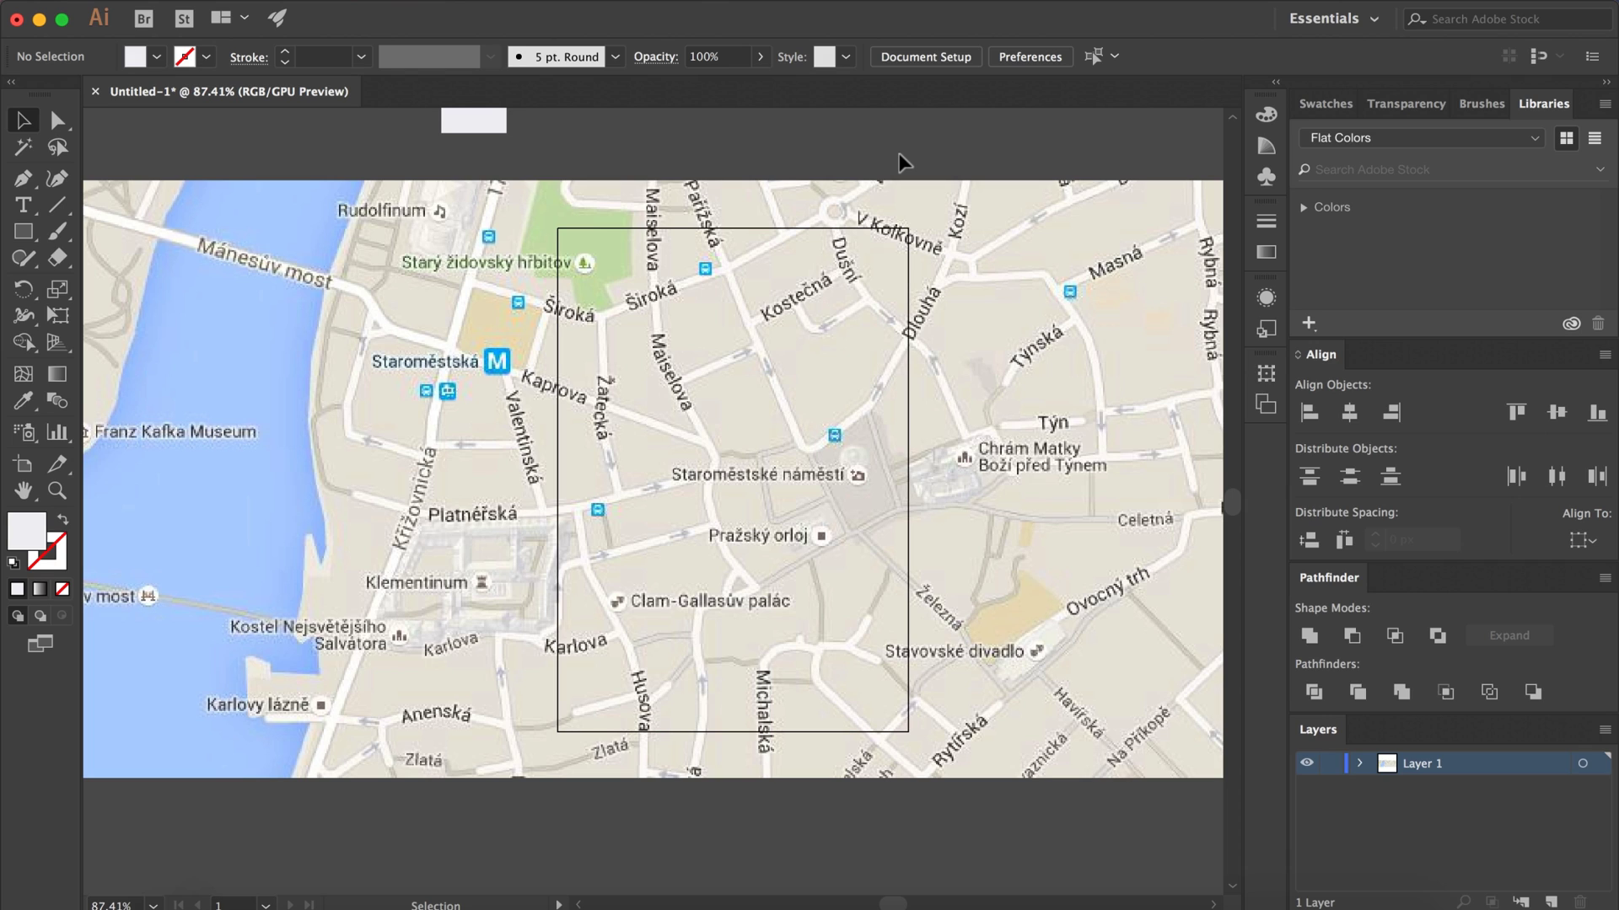
# - Switch to Illustrator, add a new layer above the map's layer and make the unlocked Layer 1 active
pyautogui.click(1044, 329)
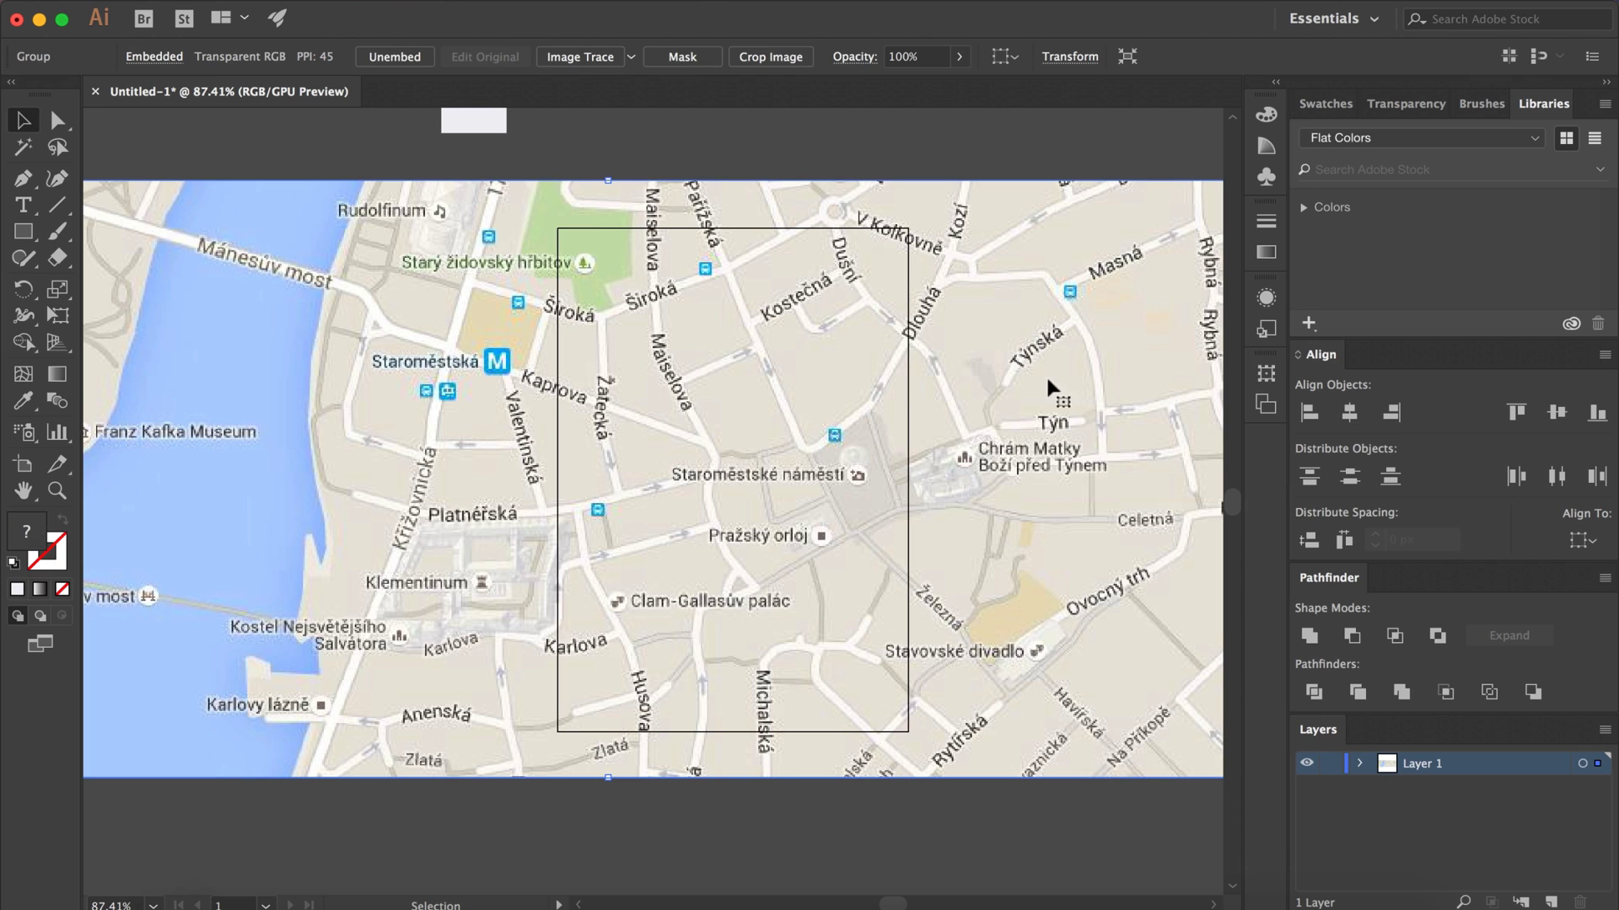
pyautogui.click(1330, 764)
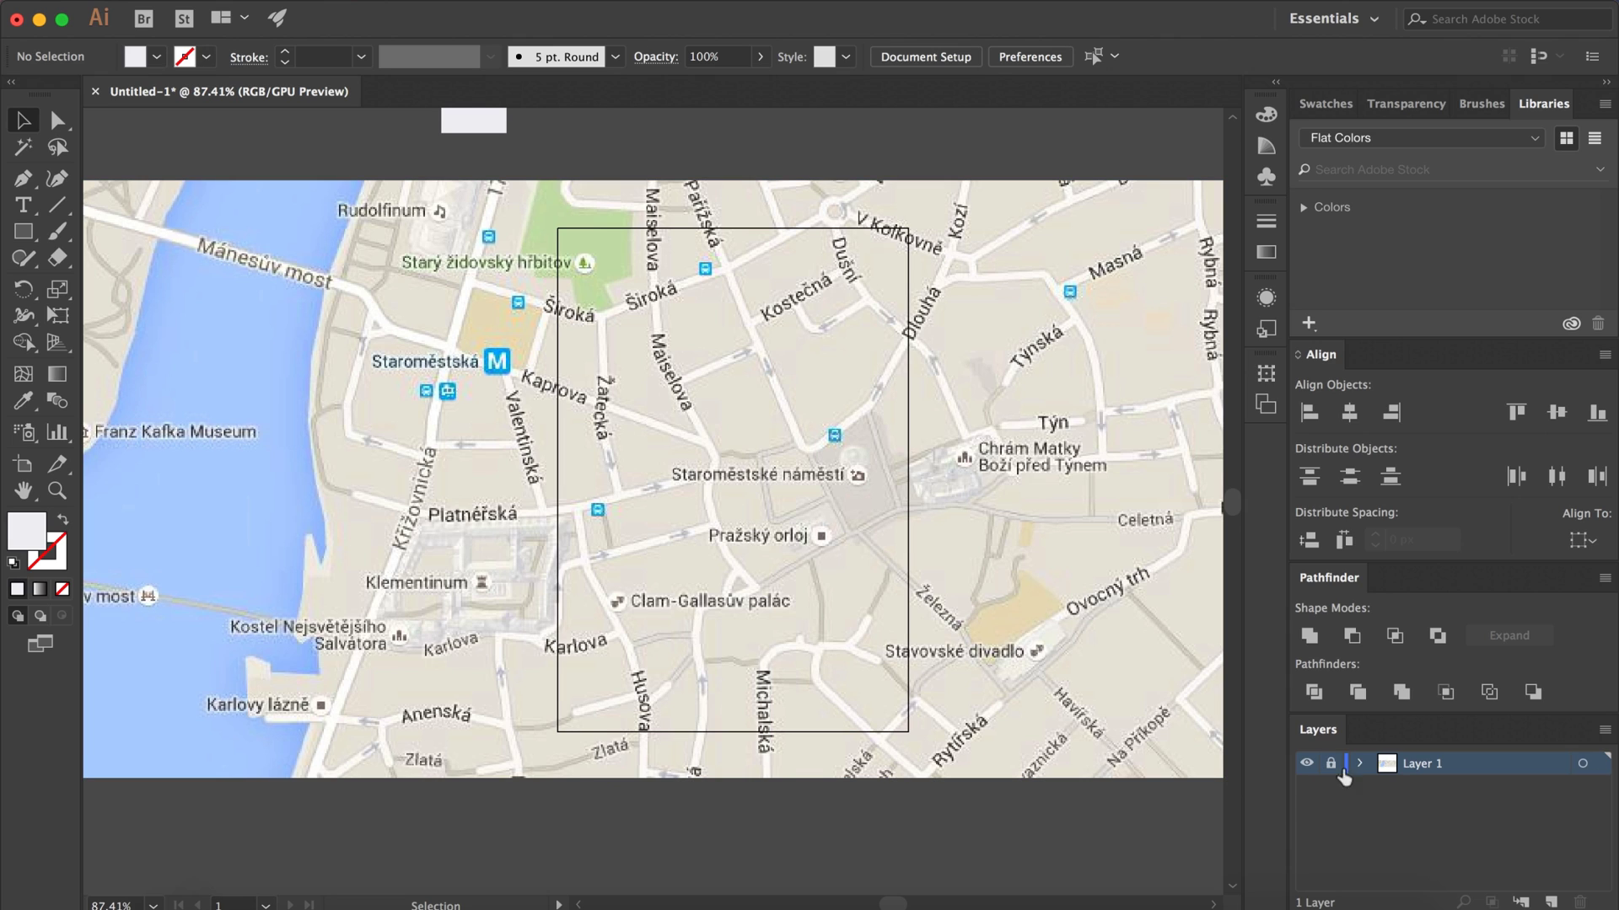
pyautogui.click(1550, 901)
pyautogui.click(1330, 786)
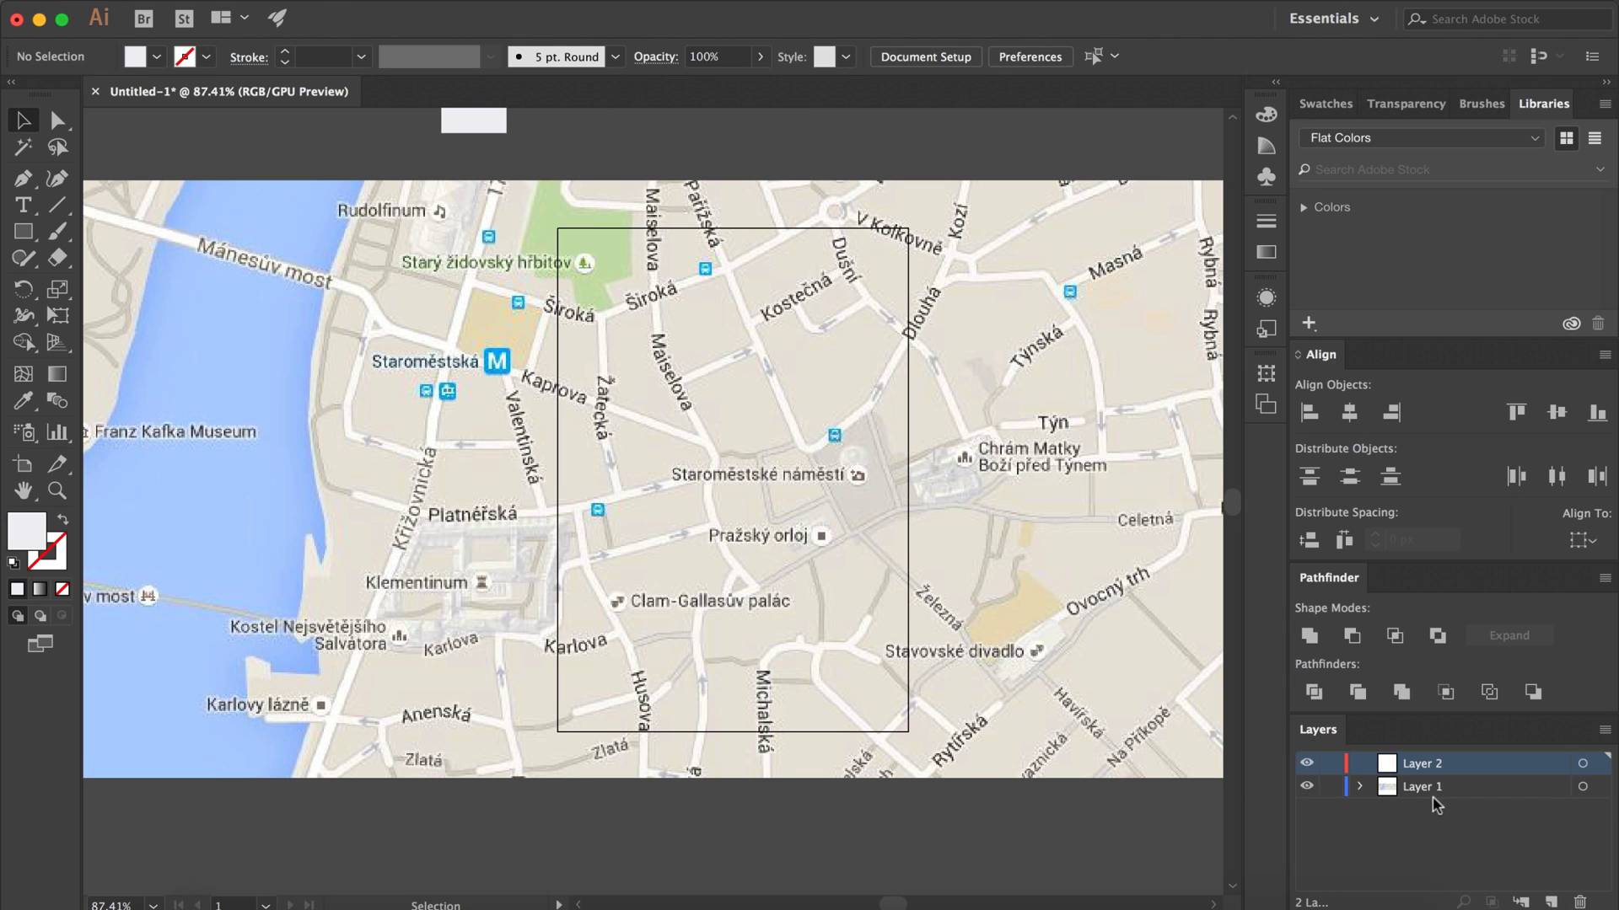
pyautogui.click(1436, 791)
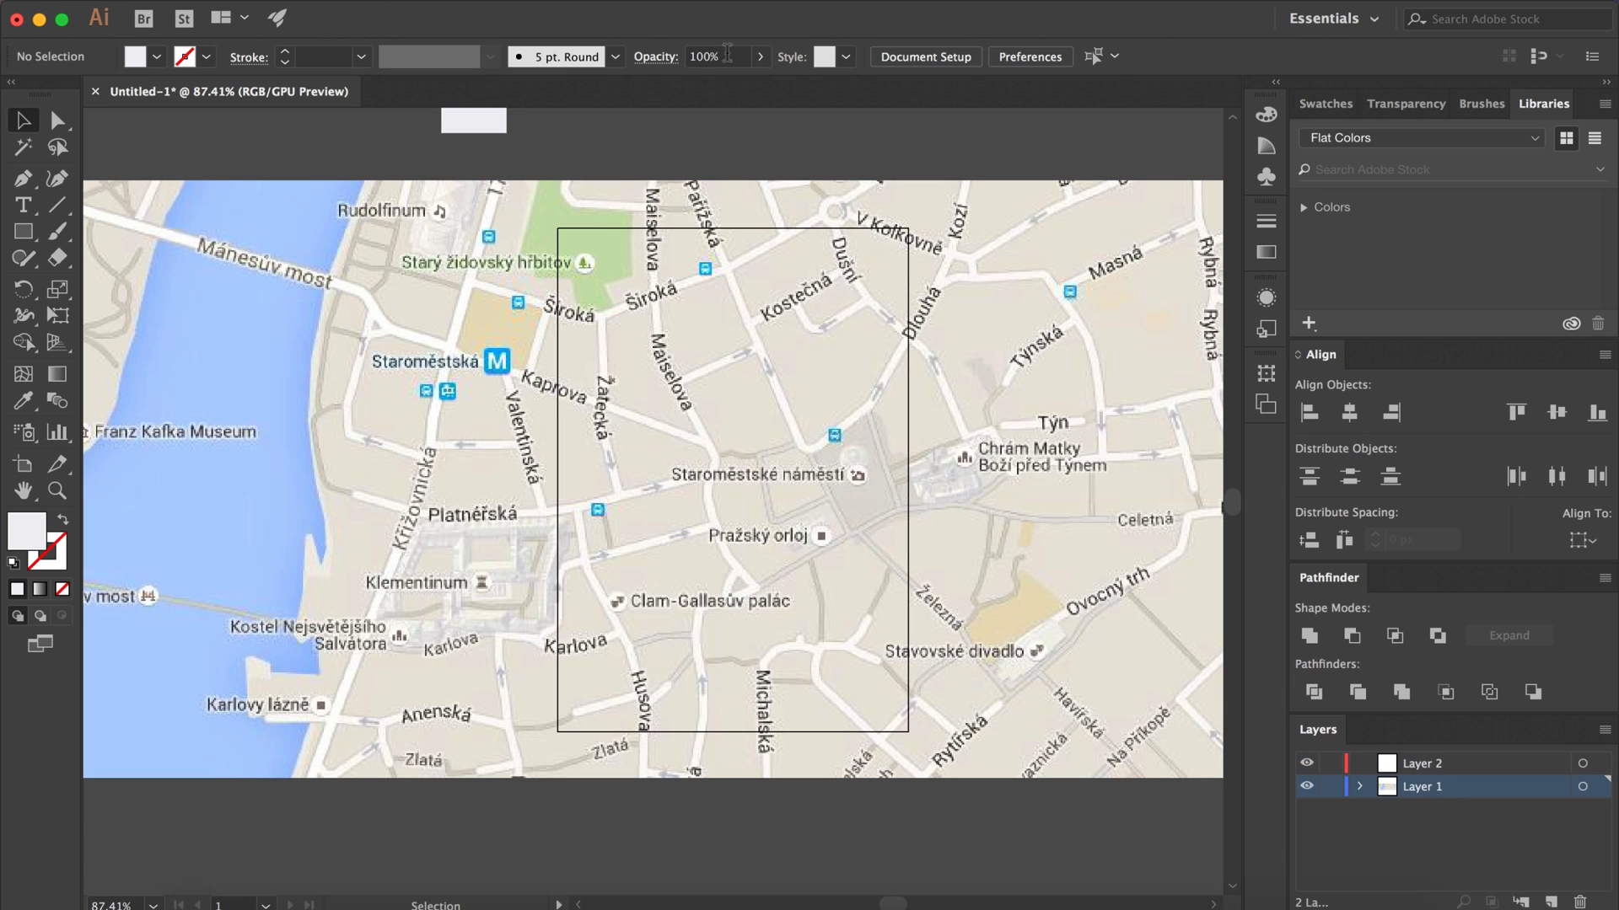
# - Try to lower the opacity of the map on Layer 1 to 21%
pyautogui.click(760, 57)
pyautogui.click(690, 85)
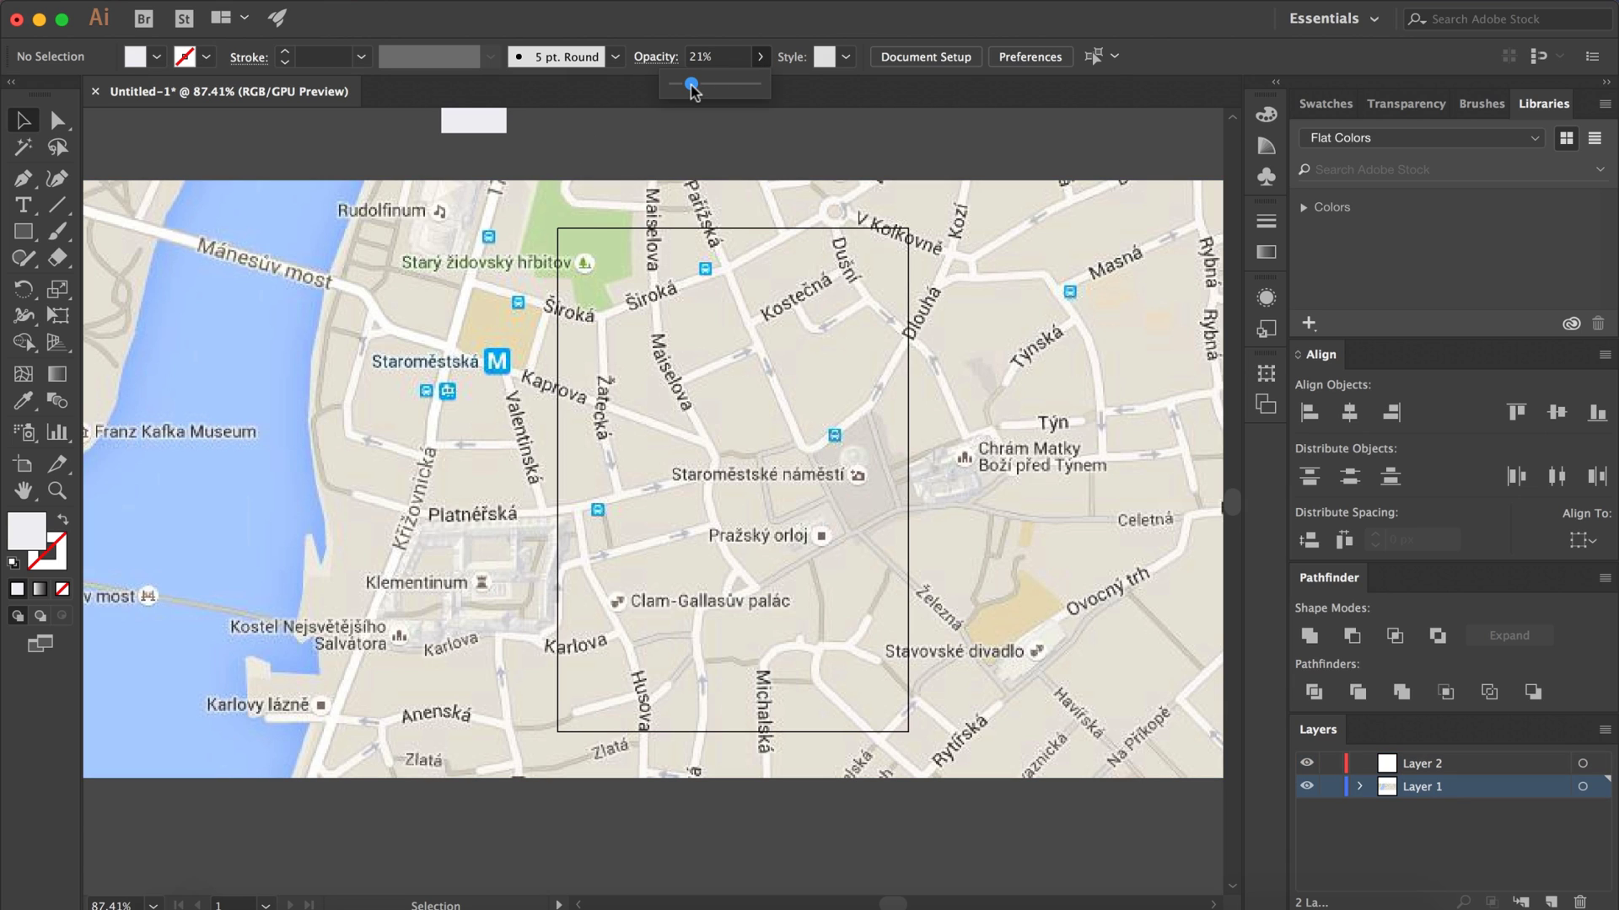
pyautogui.doubleClick(878, 351)
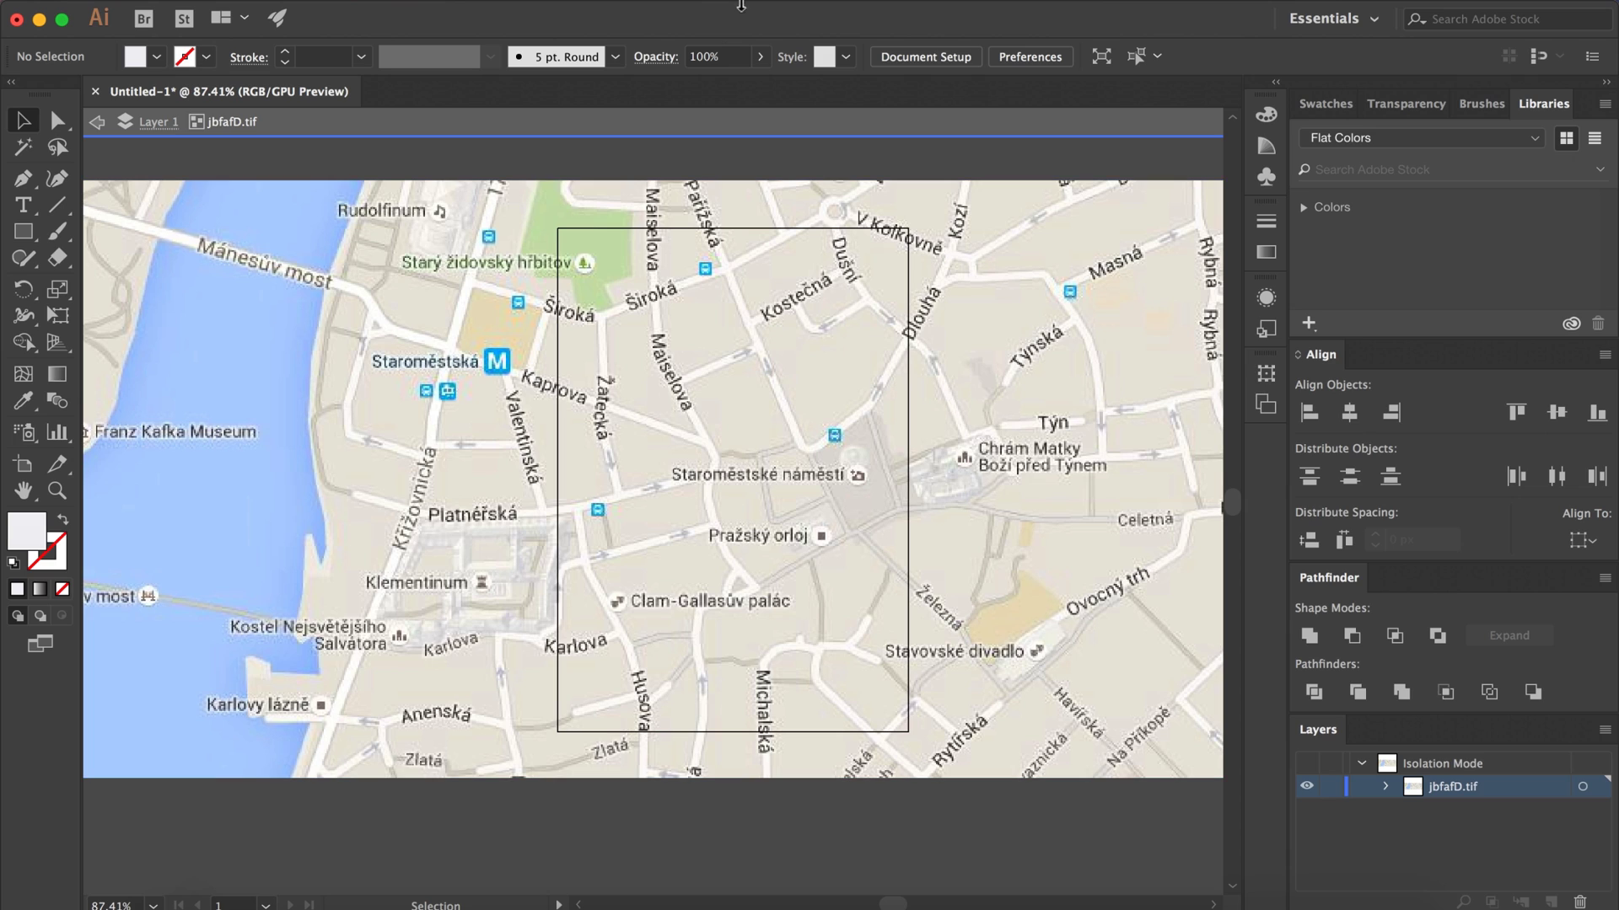
pyautogui.click(761, 57)
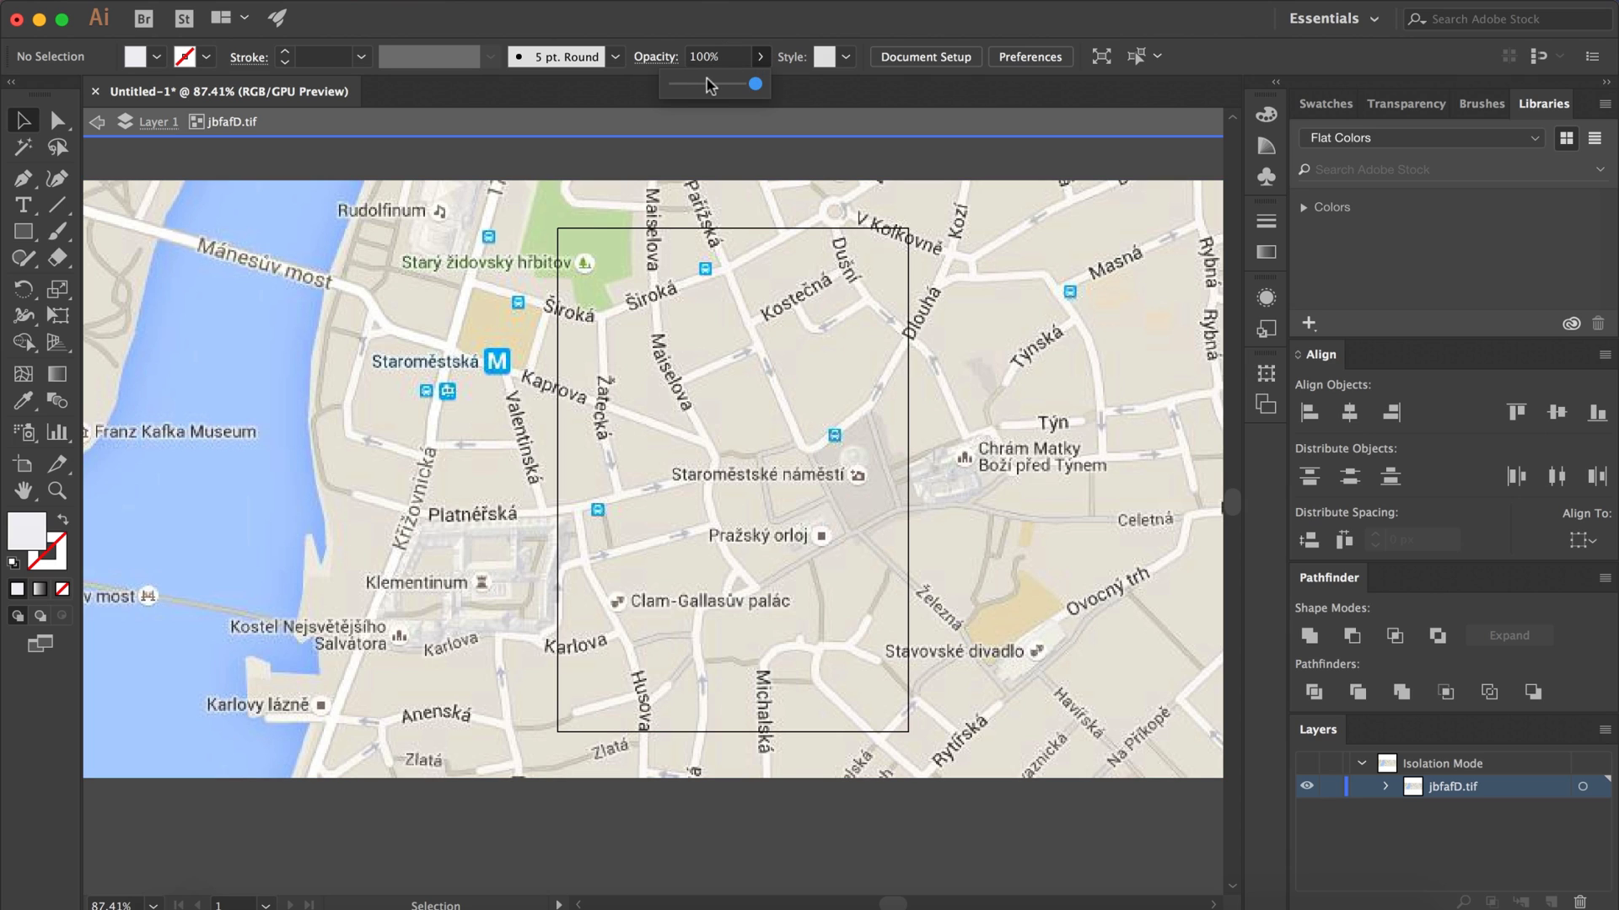
pyautogui.click(700, 85)
# - Set the opacity of the embedded map image to 27% and leave isolation mode
pyautogui.click(666, 266)
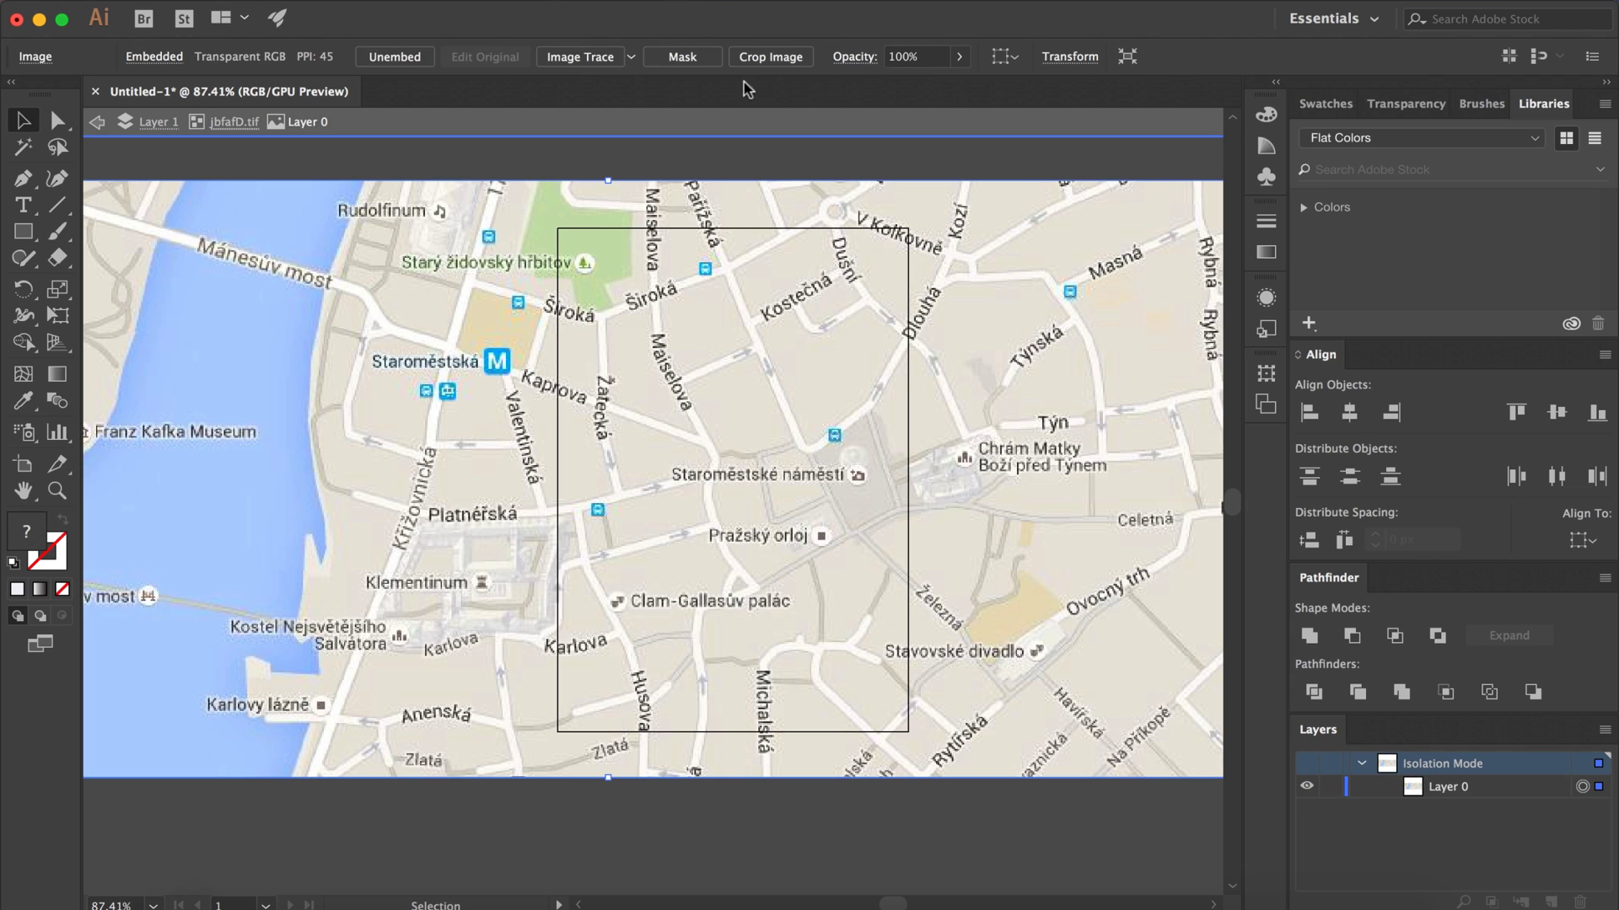
pyautogui.click(959, 61)
pyautogui.click(895, 84)
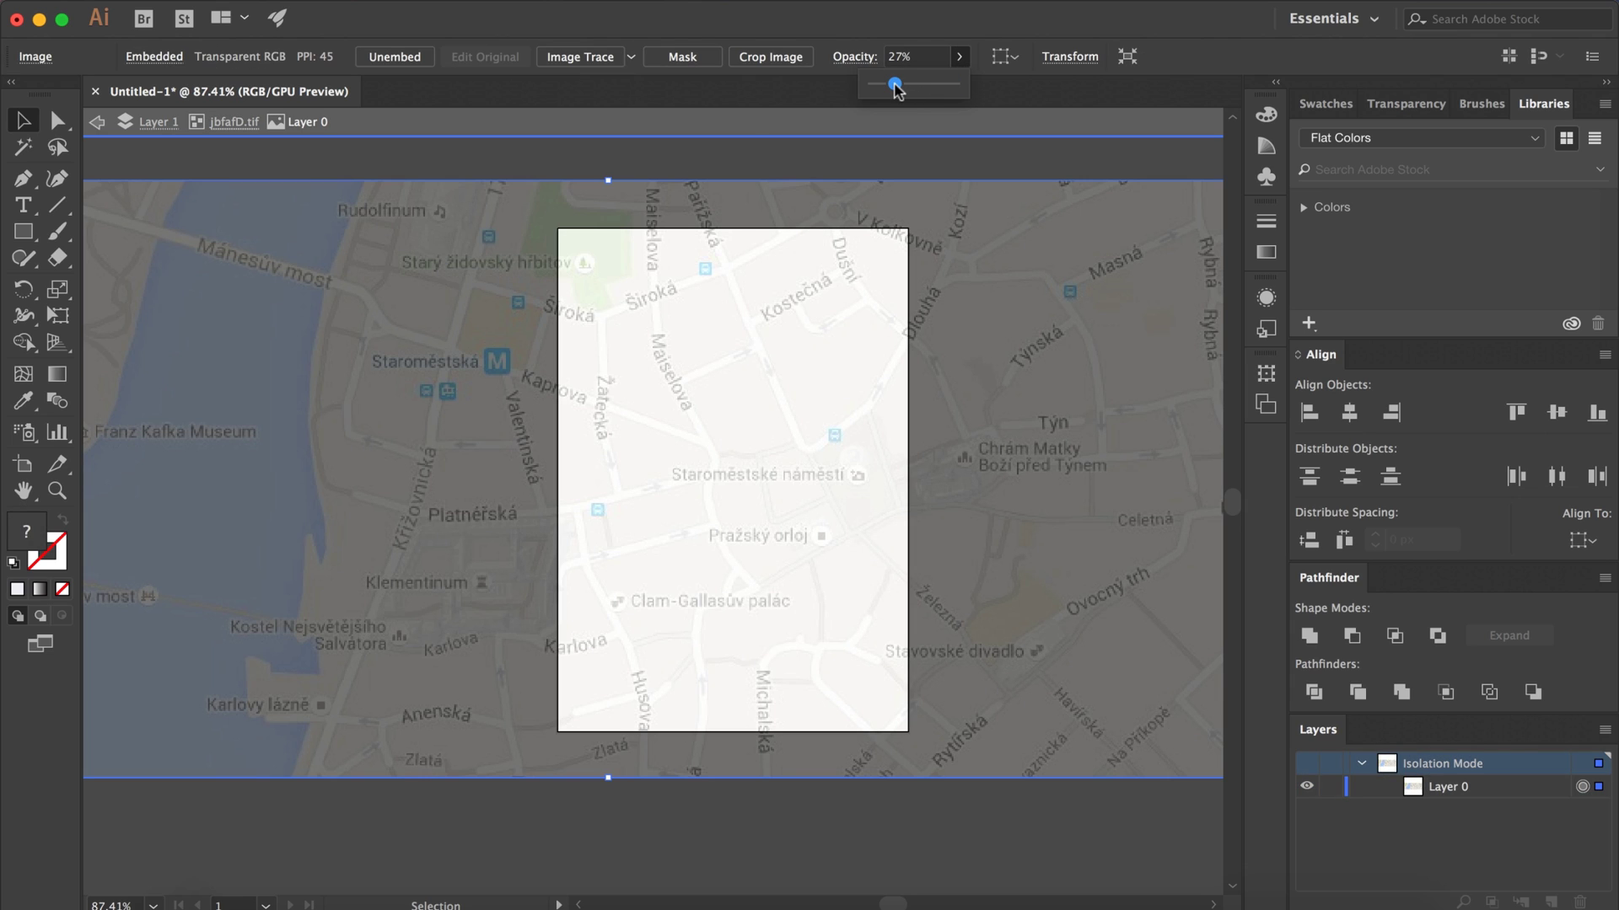
pyautogui.click(846, 112)
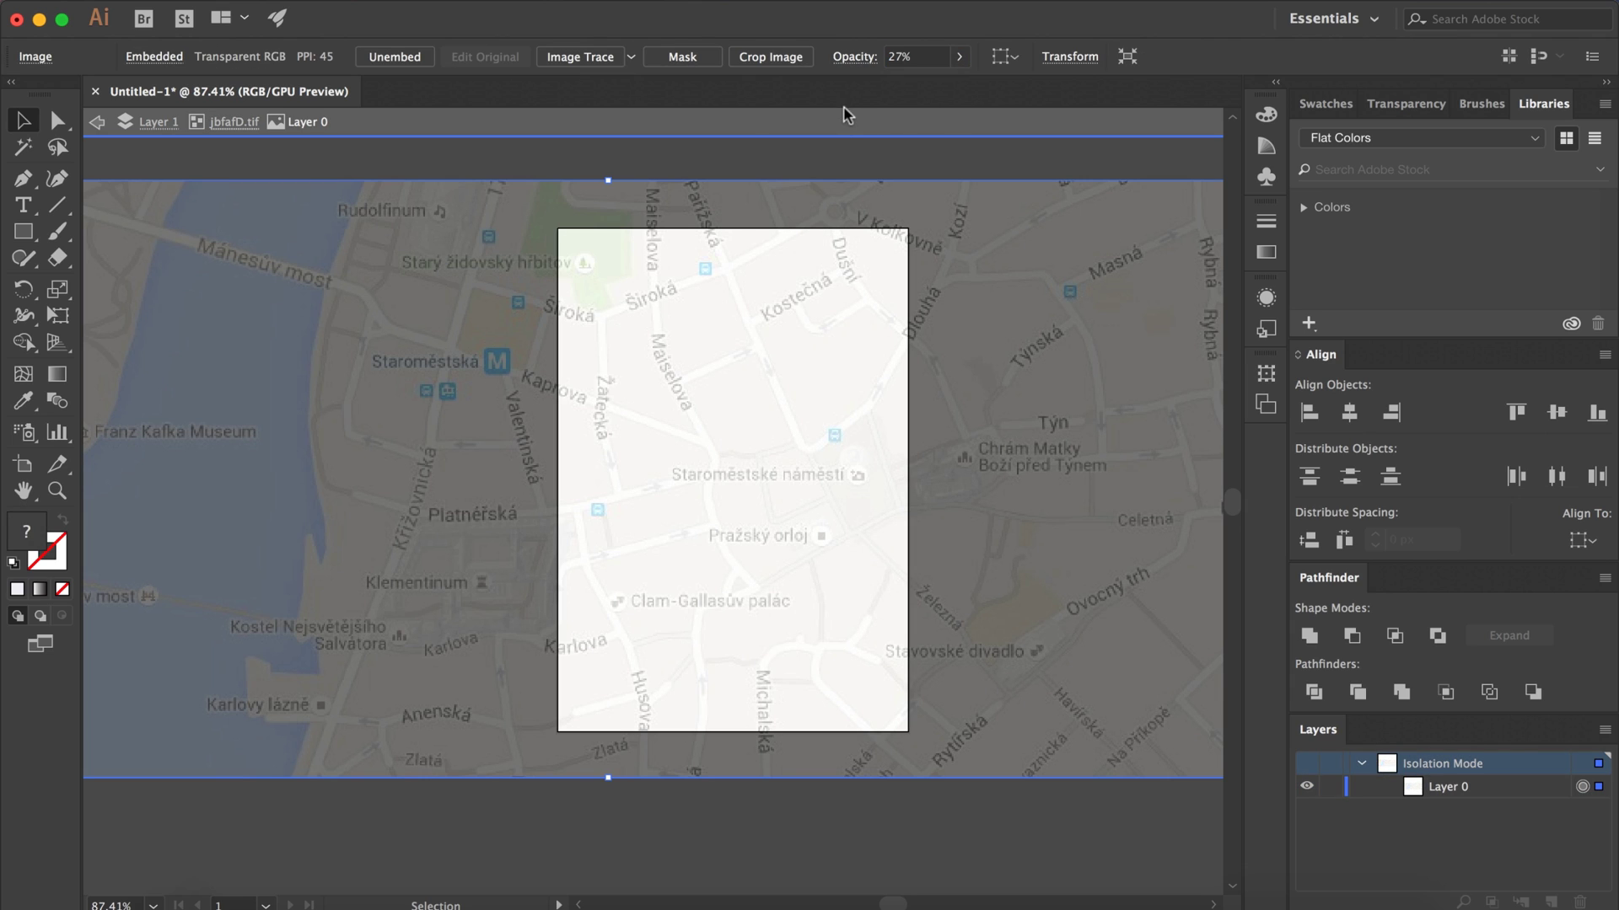
pyautogui.click(845, 128)
# - Check Layer 1 by toggling its visibility, lock it, and make Layer 2 the active layer
pyautogui.click(1307, 787)
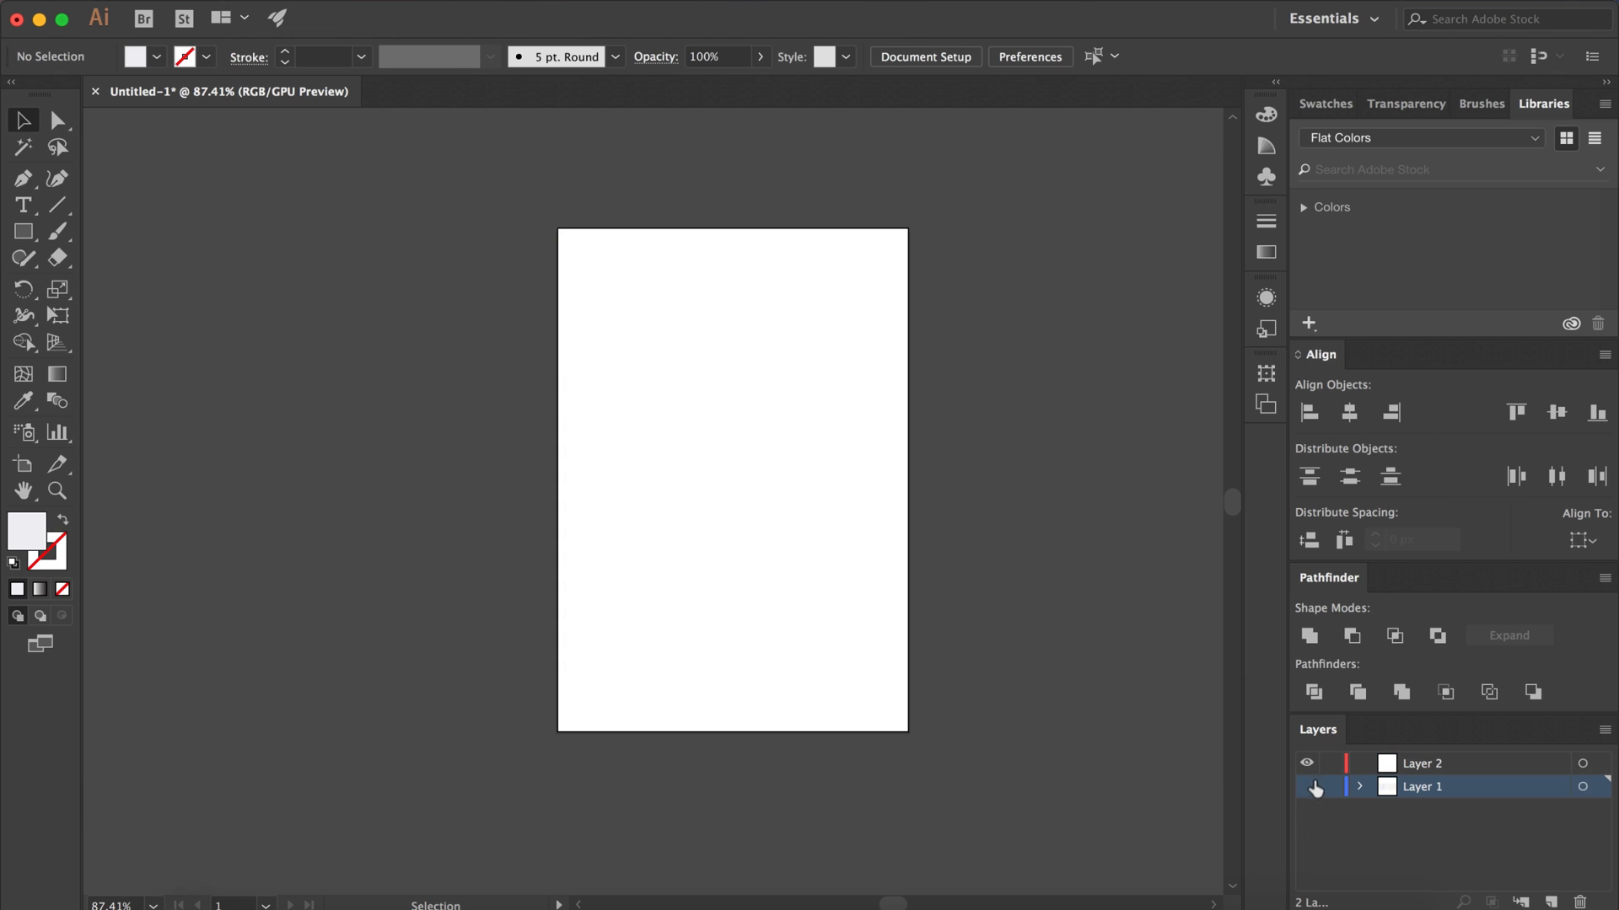
pyautogui.click(1306, 787)
pyautogui.click(1330, 787)
pyautogui.click(1405, 769)
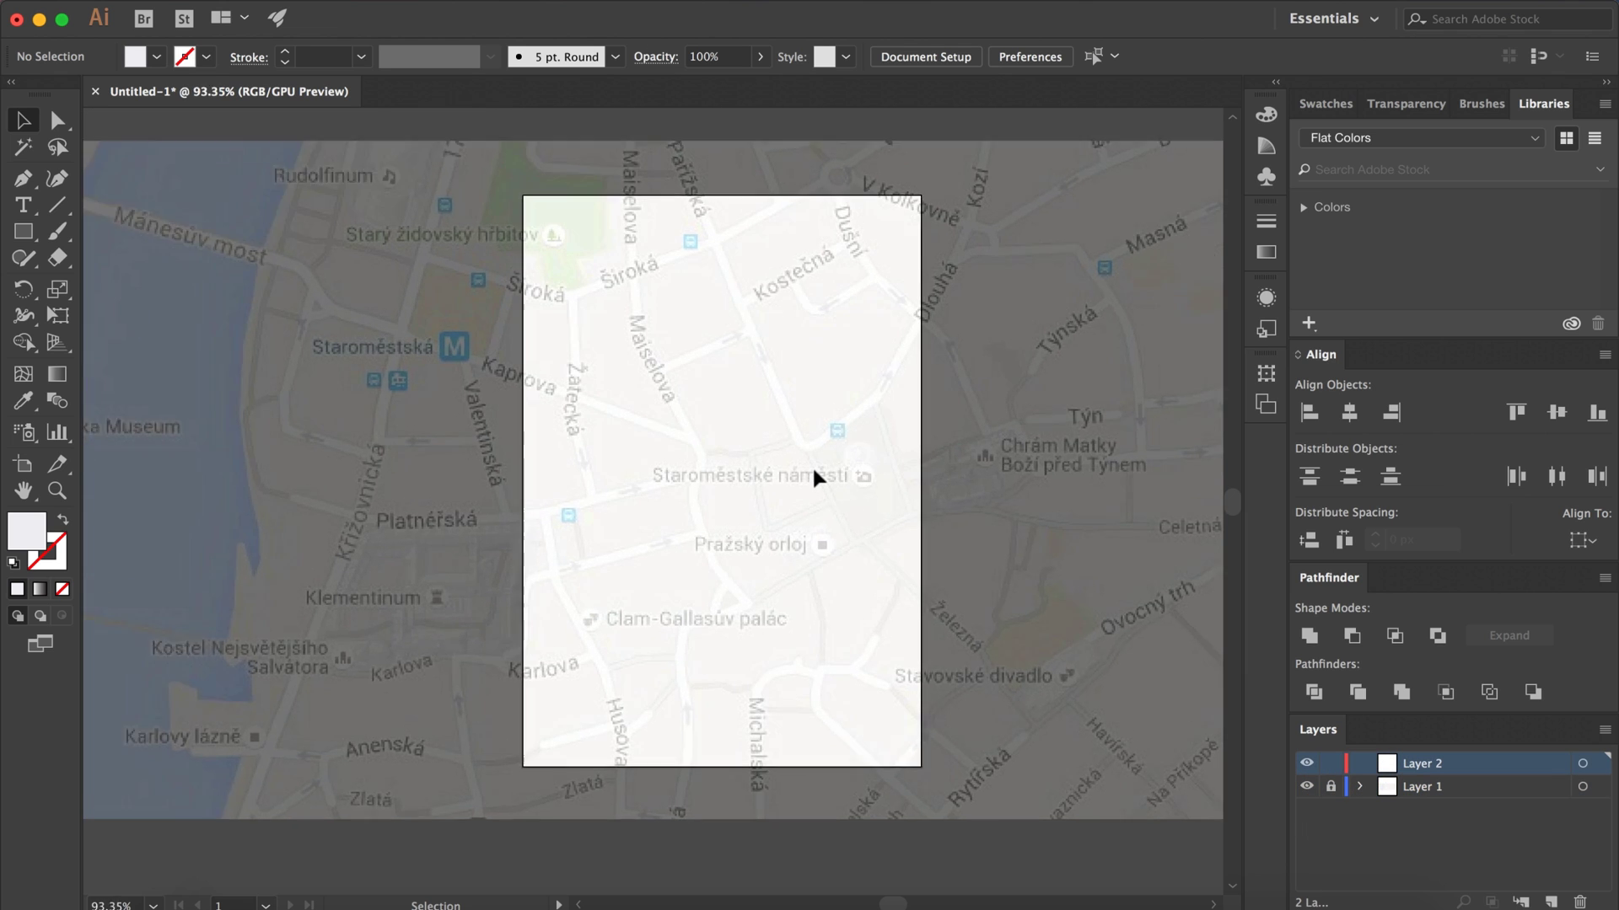
# - Trace Pařížská street down to the square and along the bending road up to Dlouhá with the Pen tool
pyautogui.scroll(3, 816, 475)
pyautogui.press('p')
pyautogui.scroll(-2, 816, 479)
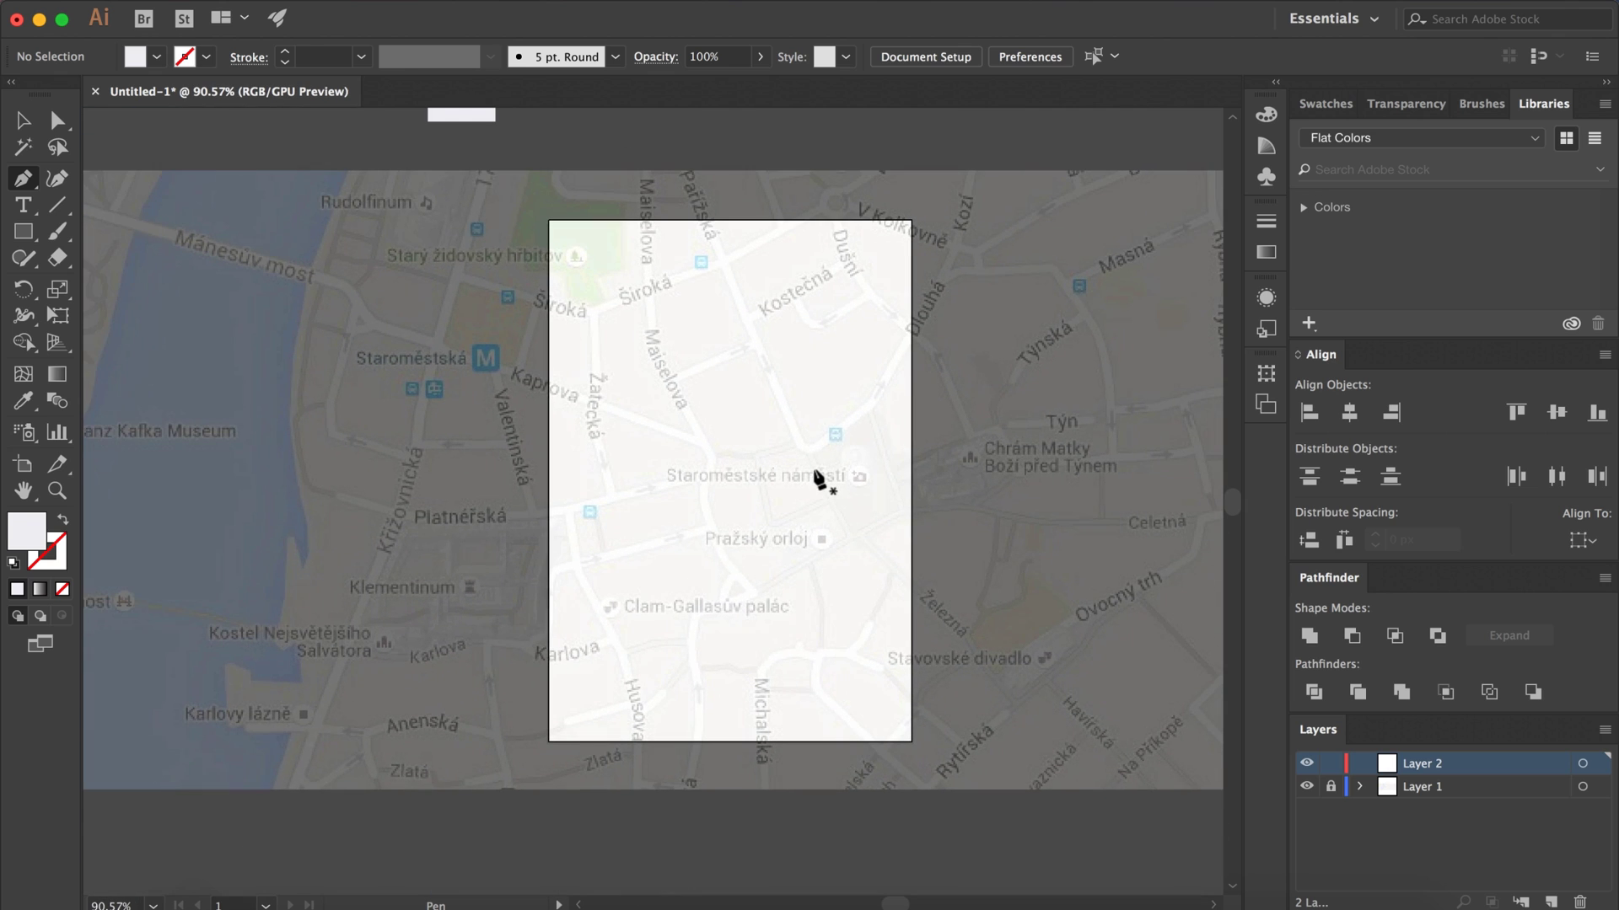
pyautogui.click(694, 203)
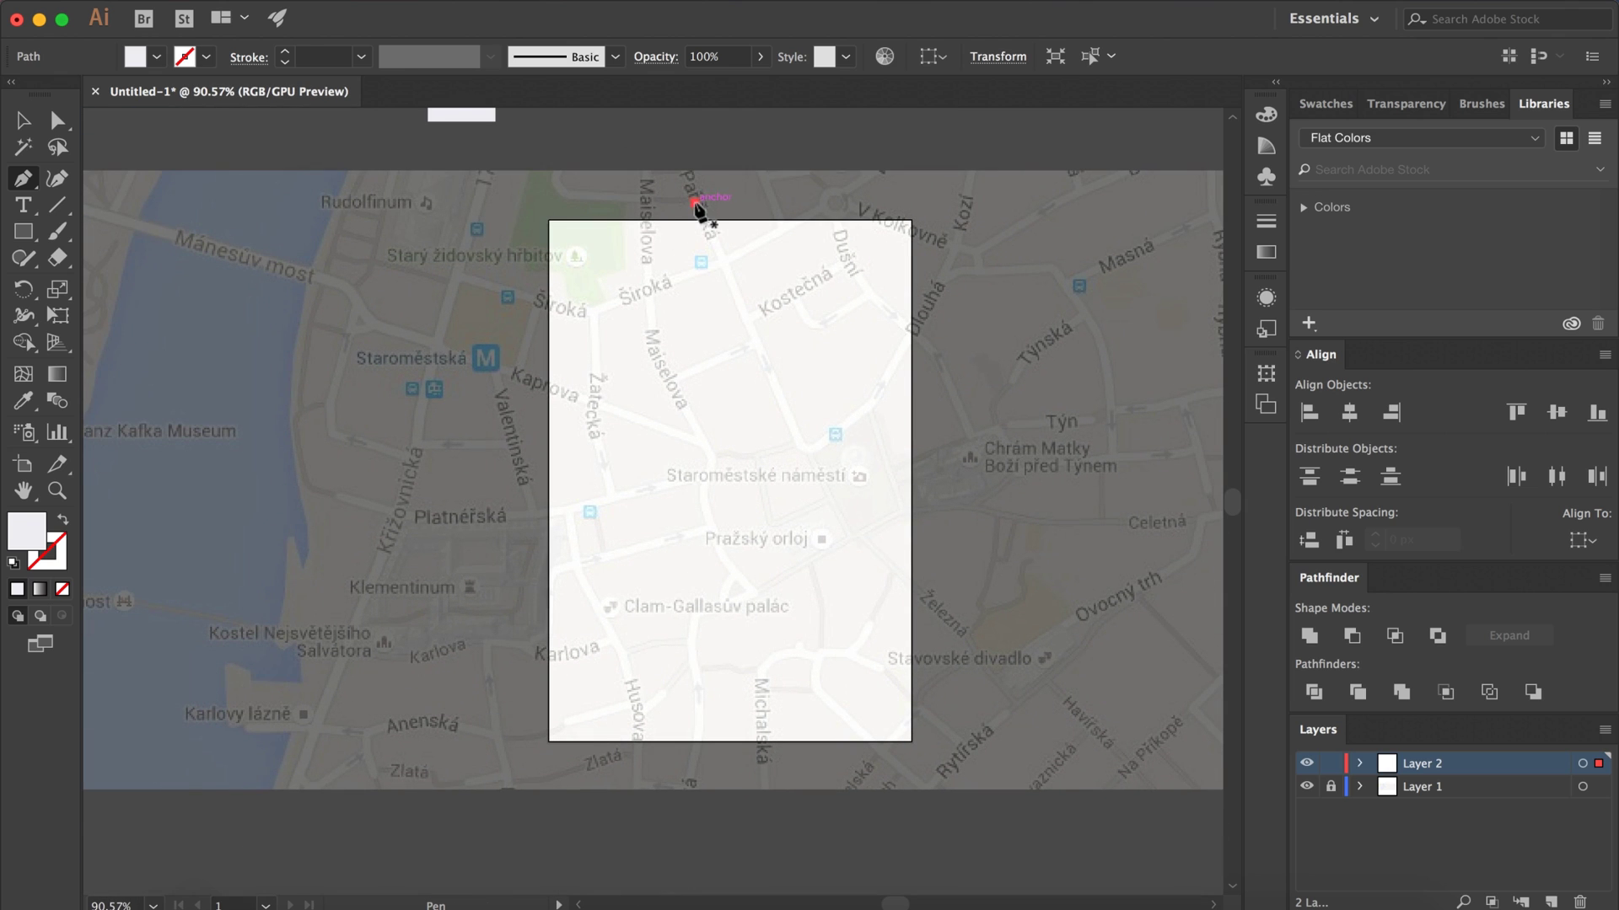
pyautogui.click(799, 447)
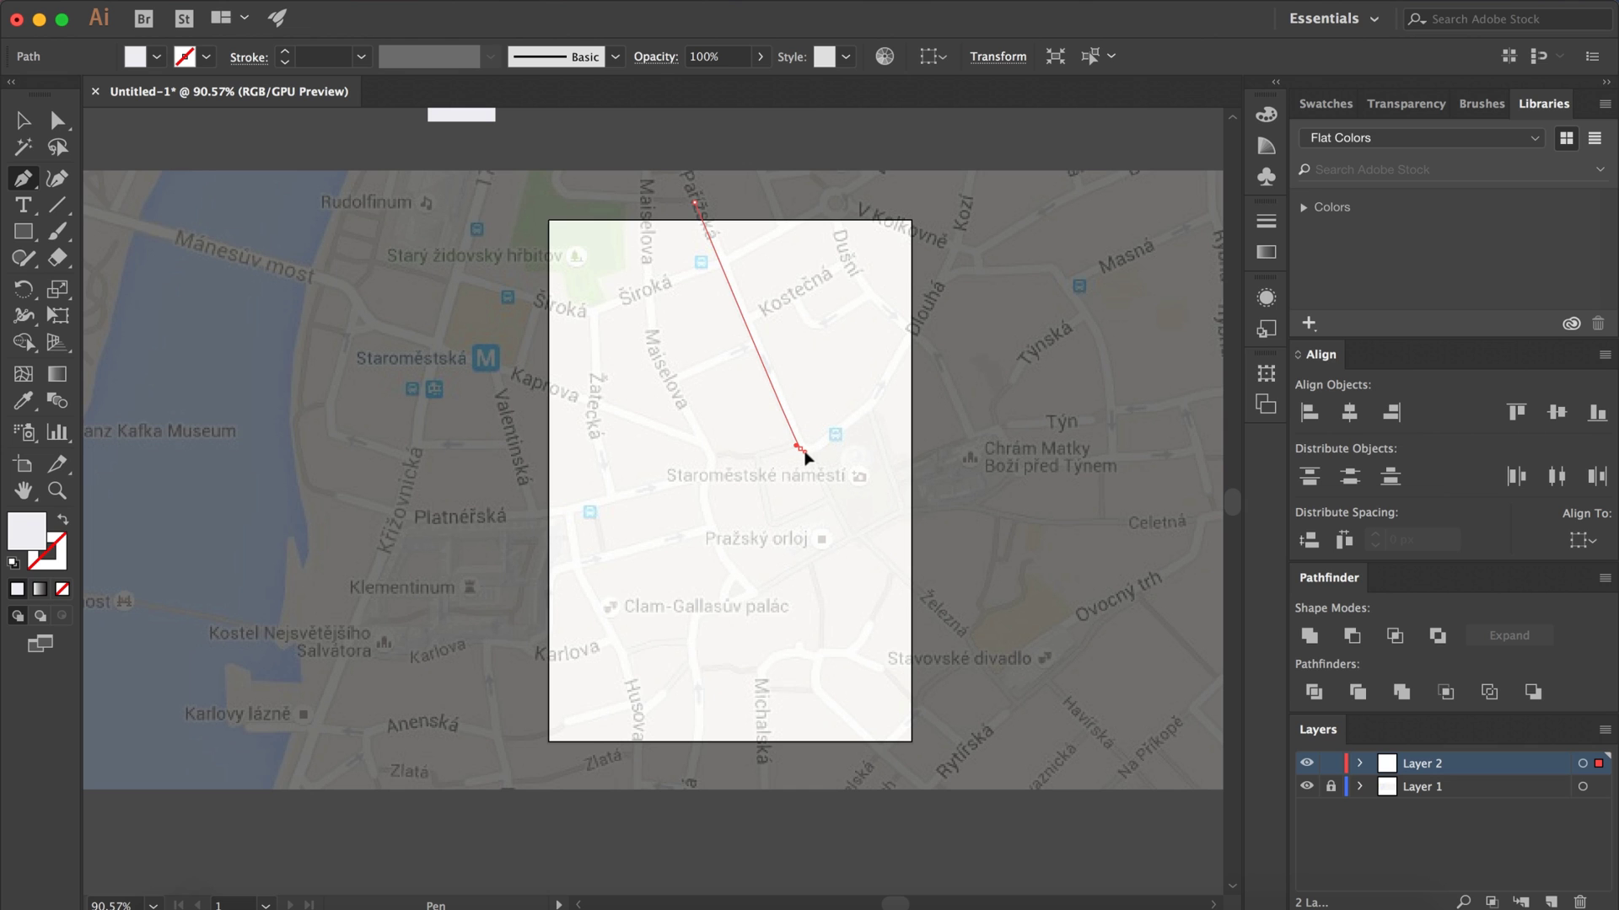
pyautogui.scroll(5, 810, 460)
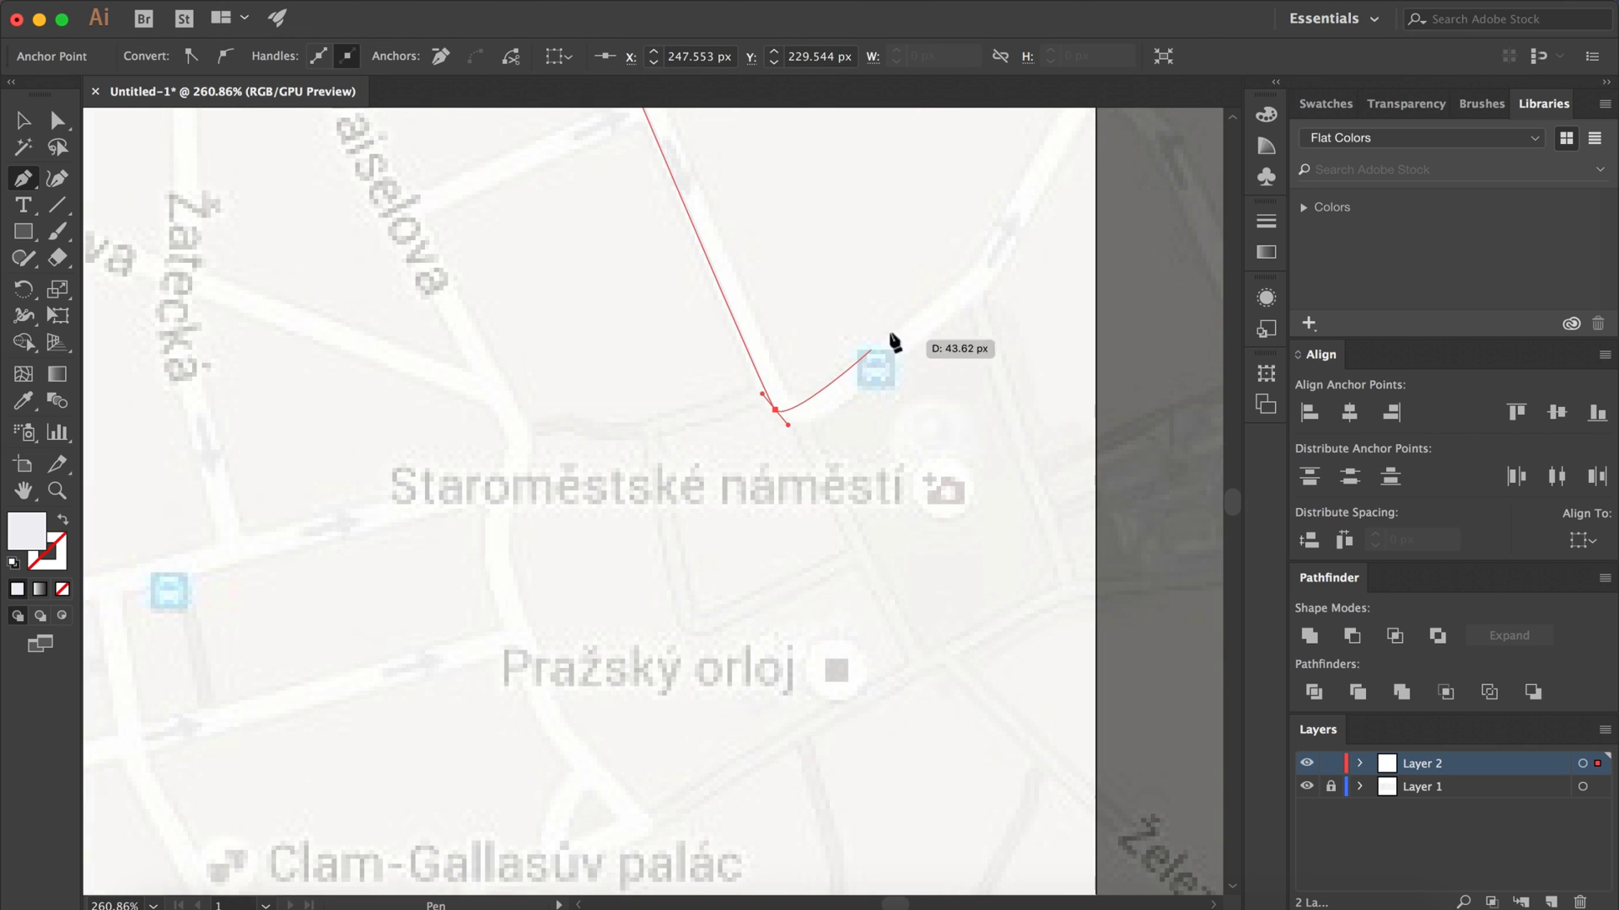
pyautogui.click(973, 280)
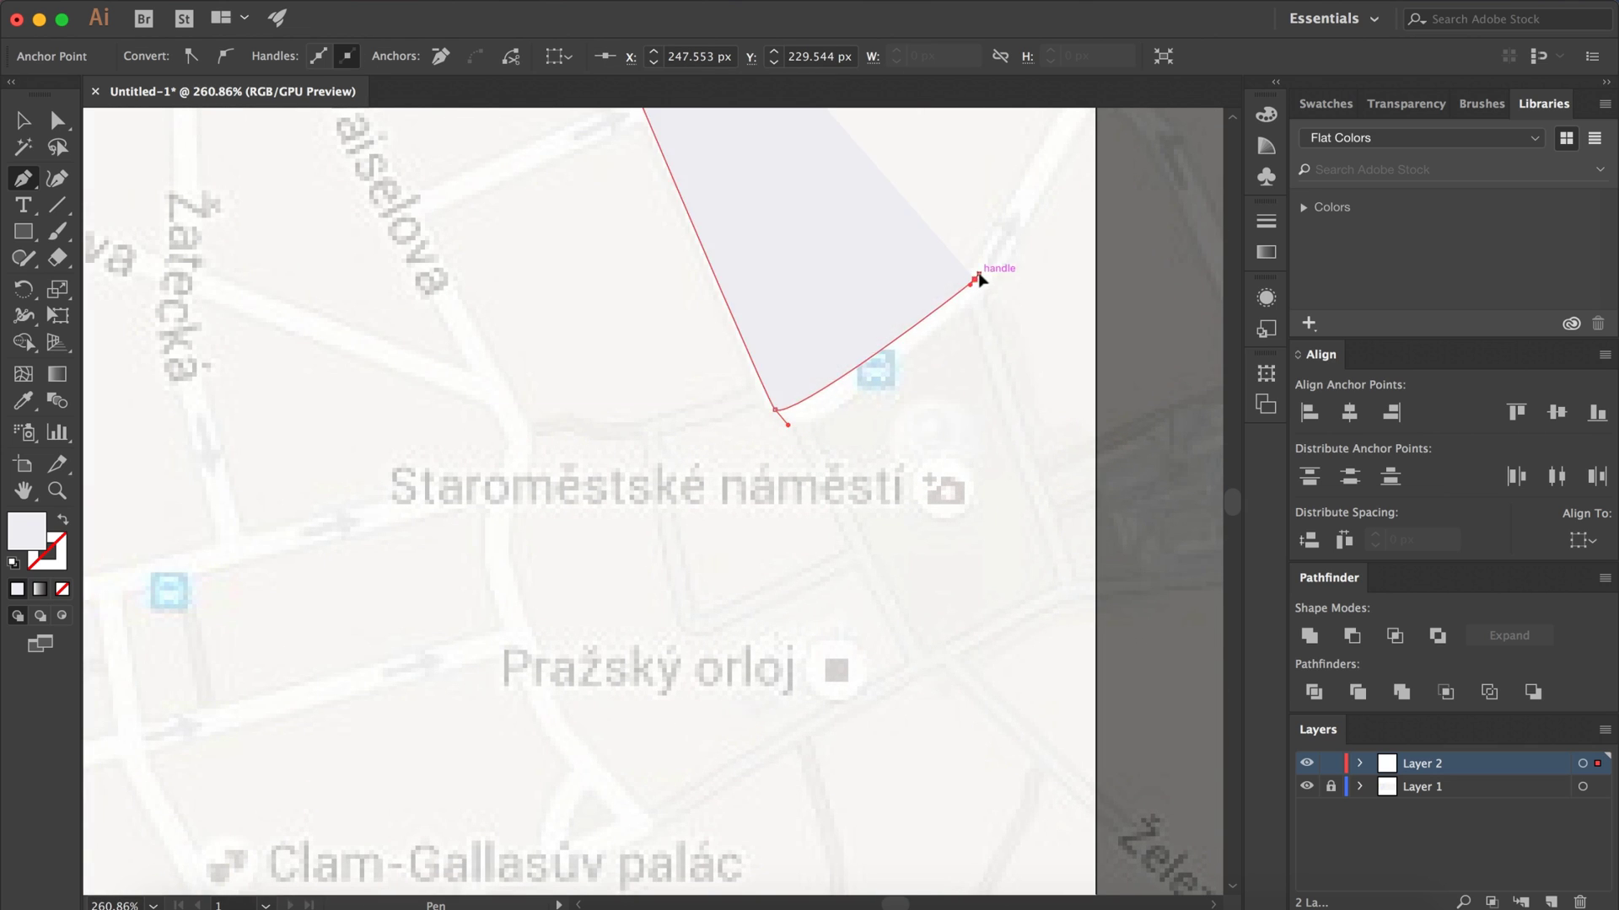
pyautogui.scroll(3, 982, 283)
pyautogui.hscroll(2, 982, 284)
pyautogui.click(1034, 157)
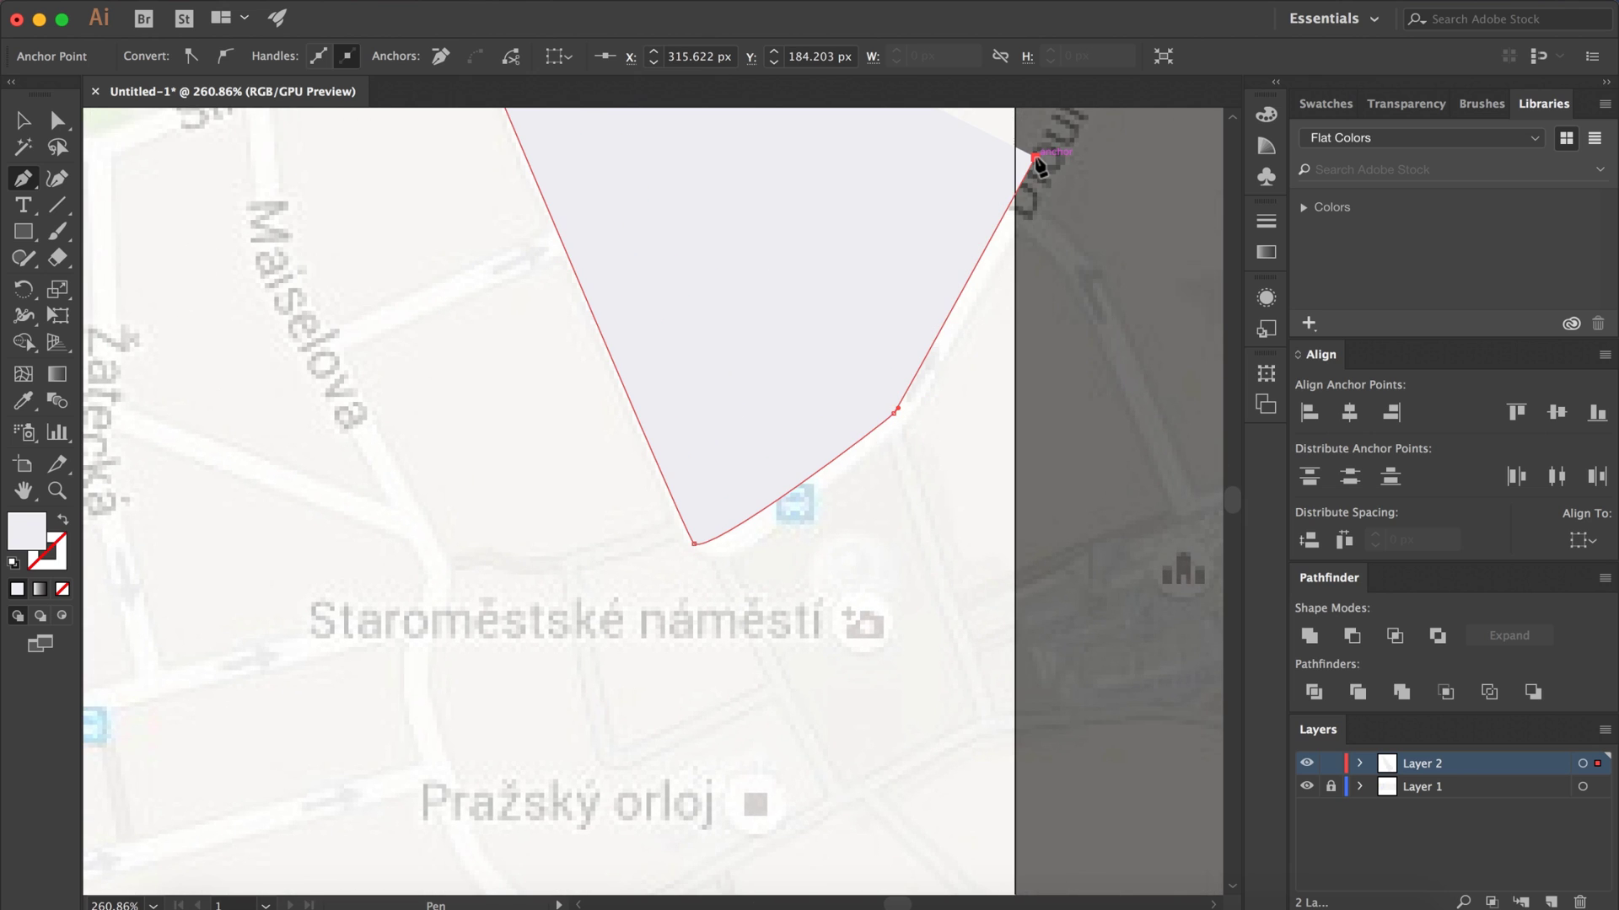
# - Swap the traced road's fill and stroke so that only its outline is coloured, and deselect it
pyautogui.press('v')
pyautogui.hotkey('shift', 'x')
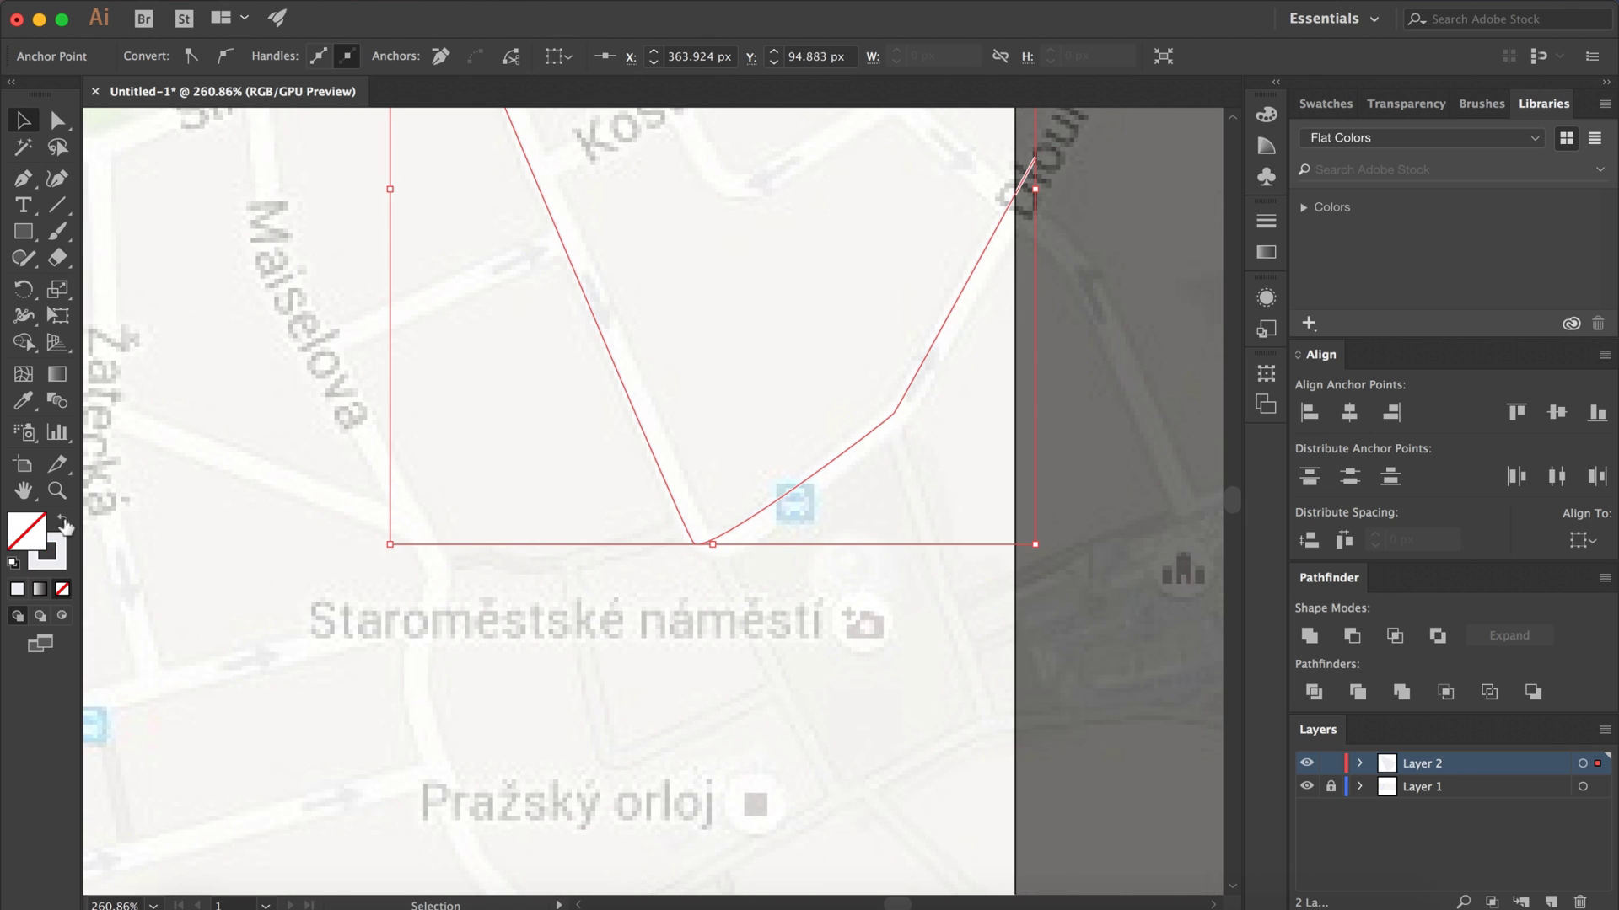
pyautogui.click(637, 408)
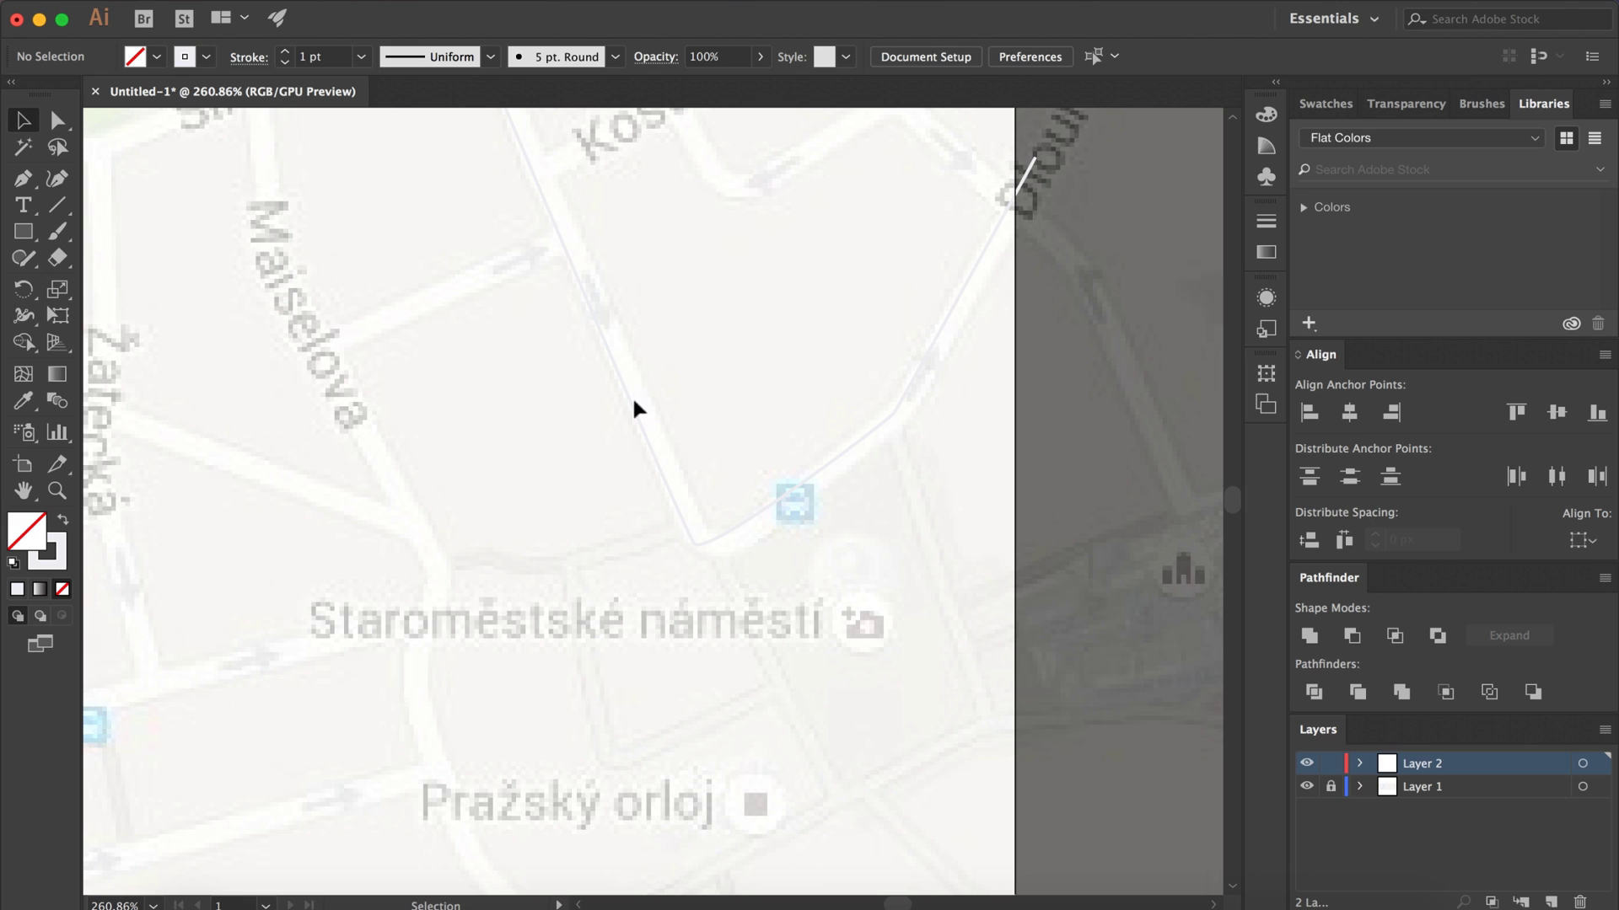
# - Set the stroke weight of the traced road to 7 pt
pyautogui.click(933, 344)
pyautogui.click(285, 51)
pyautogui.click(285, 50)
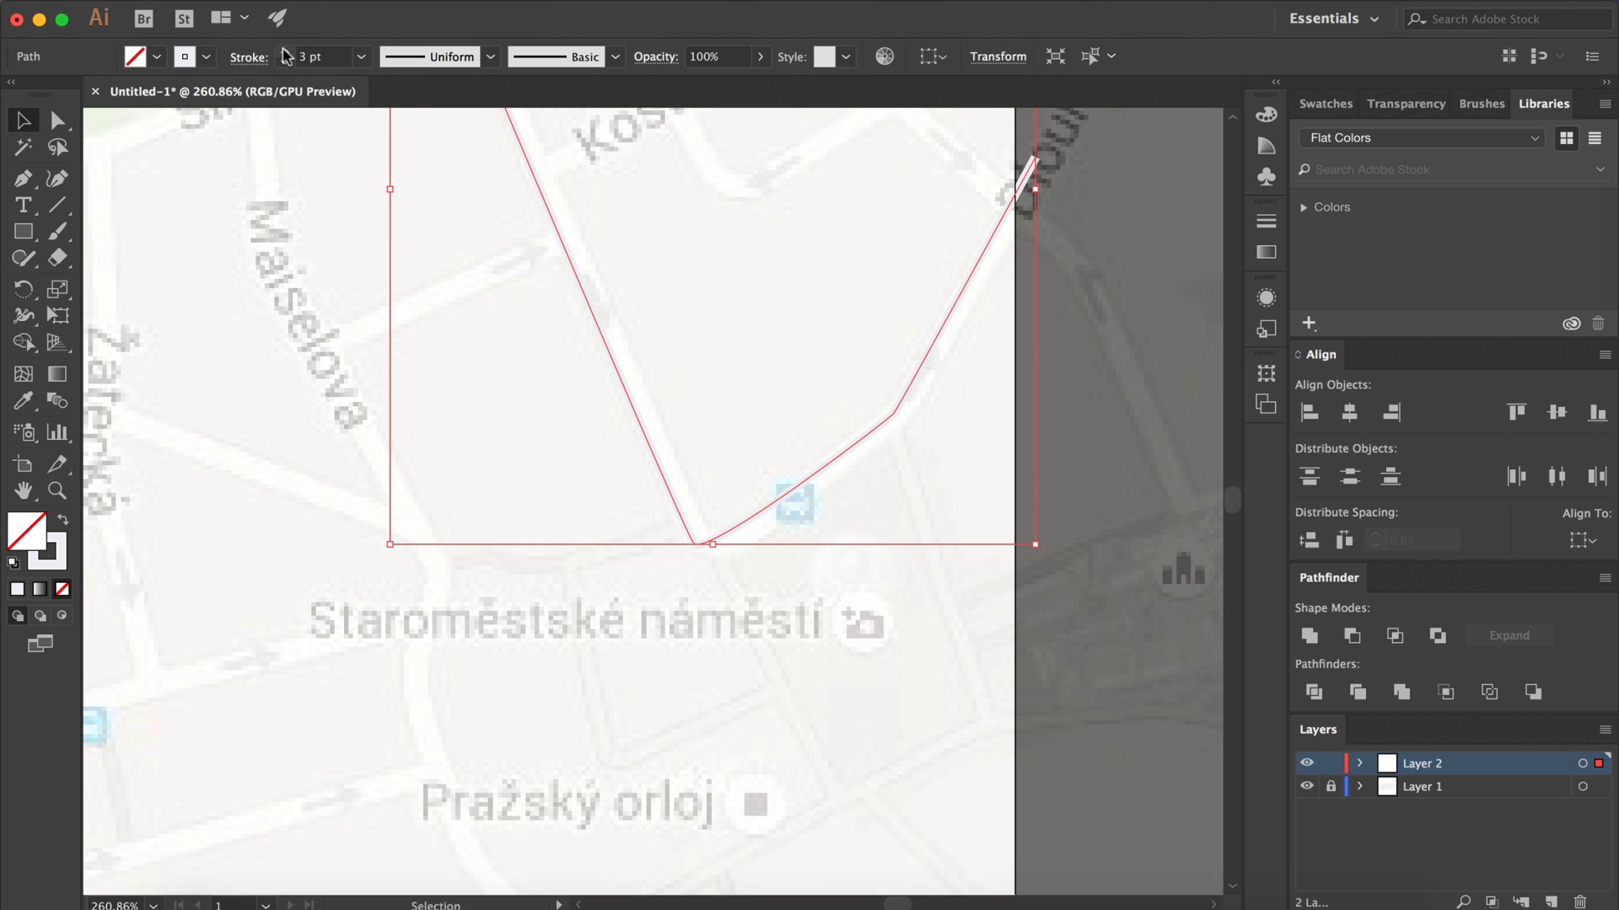
pyautogui.click(285, 51)
pyautogui.click(285, 51)
pyautogui.click(285, 51)
pyautogui.click(285, 50)
pyautogui.click(285, 51)
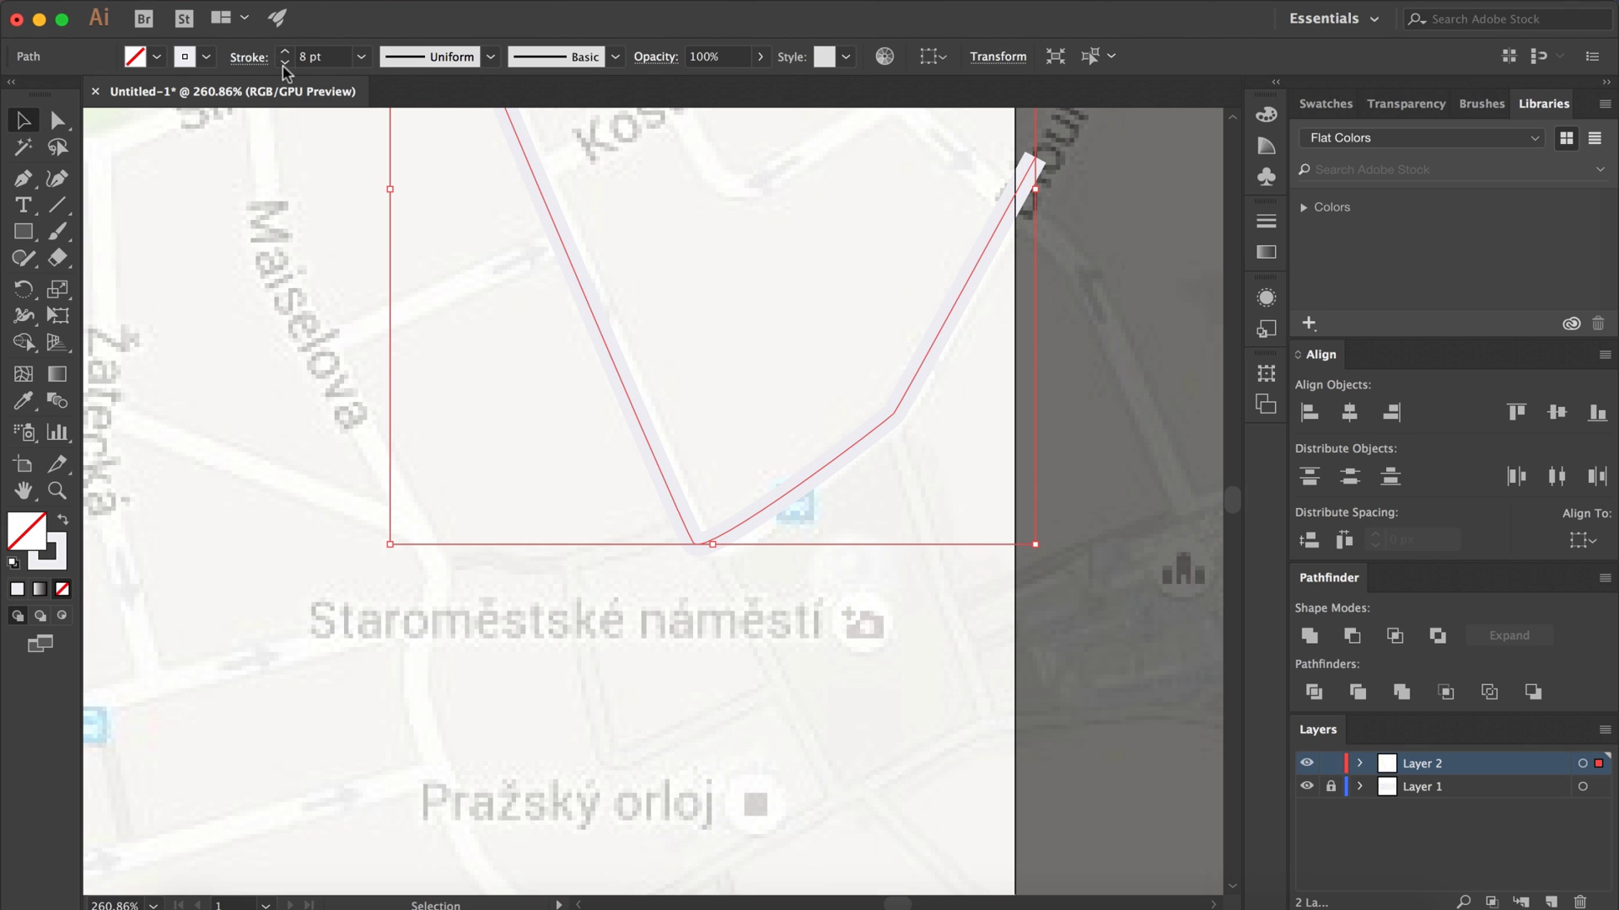
pyautogui.click(284, 63)
# - Change the traced road's stroke colour to dark red B90000
pyautogui.scroll(-5, 650, 379)
pyautogui.hscroll(-2, 650, 379)
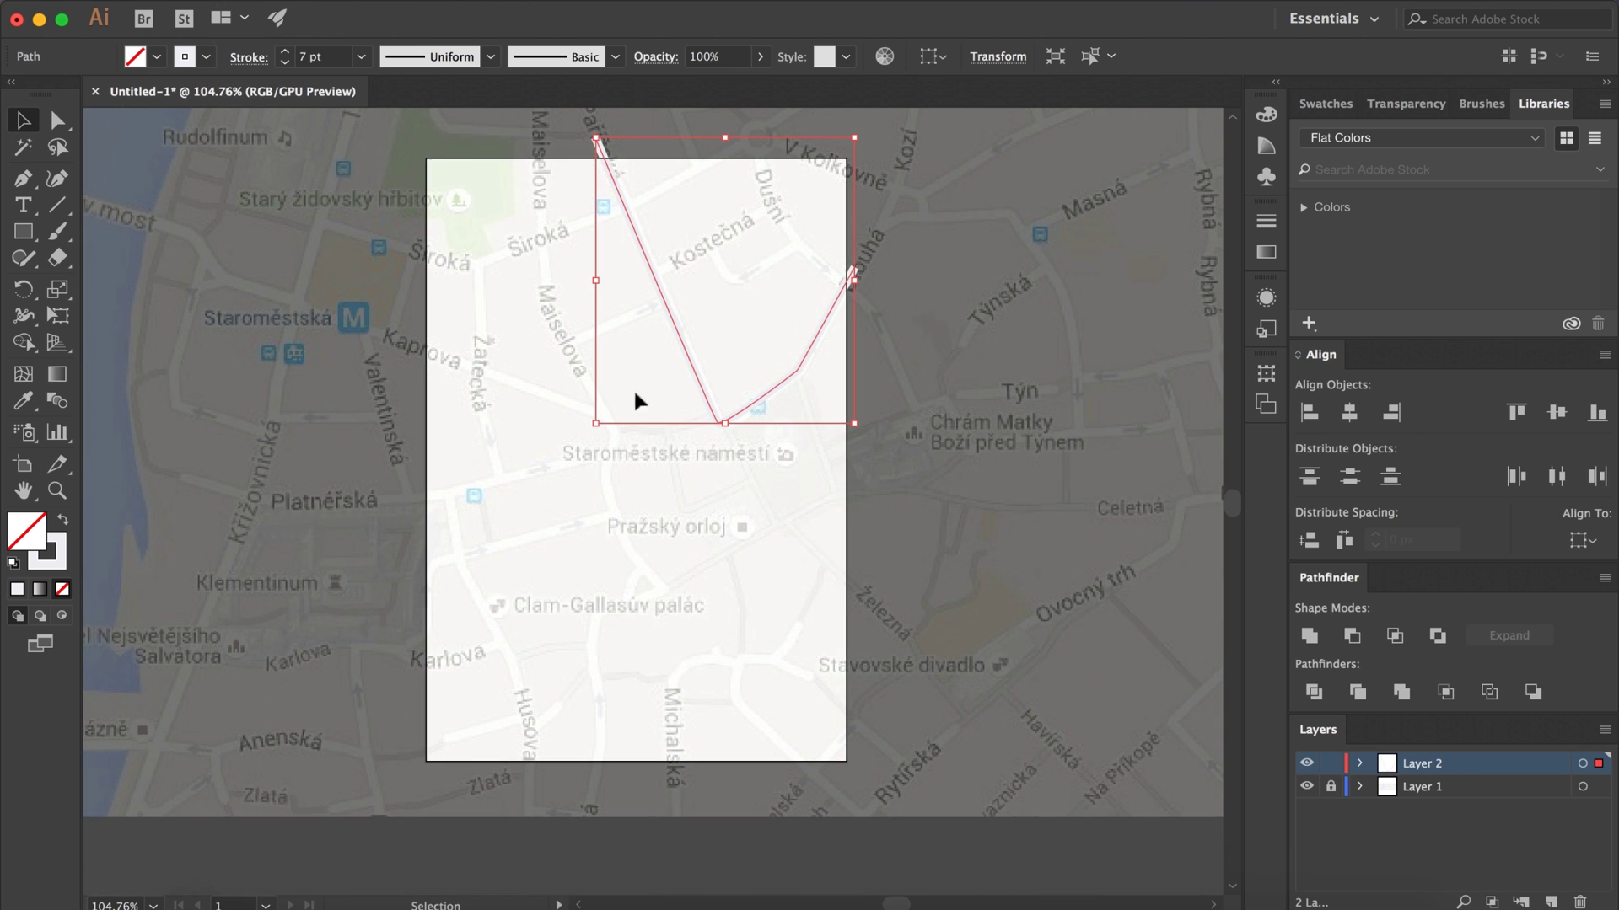
pyautogui.click(45, 568)
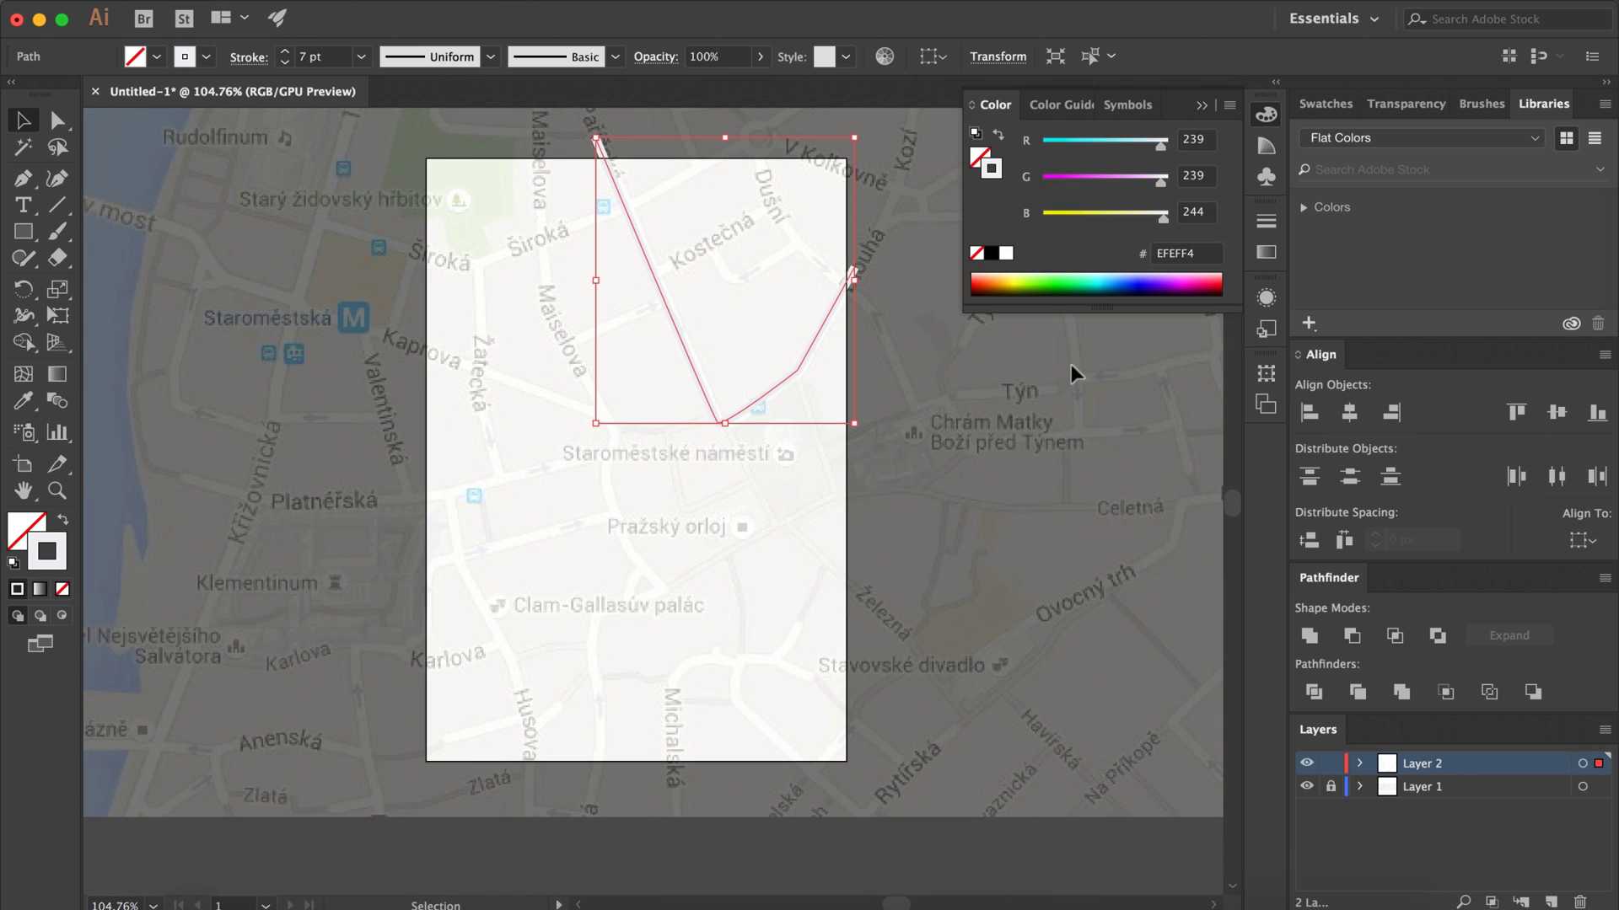
pyautogui.moveTo(984, 272); pyautogui.dragTo(971, 287)
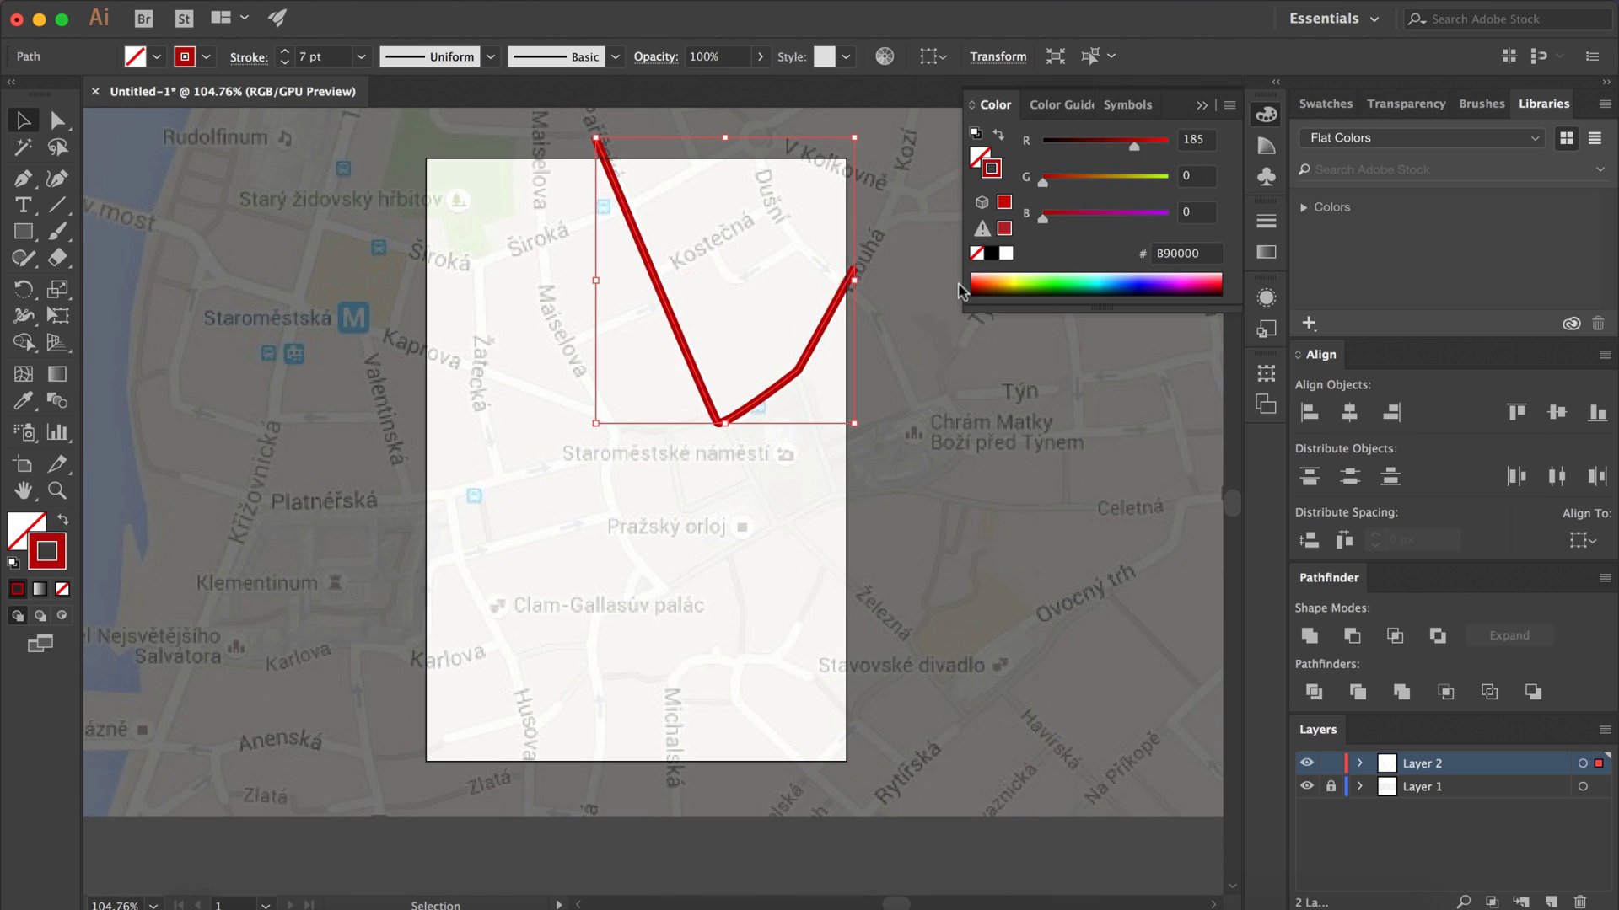
pyautogui.click(775, 876)
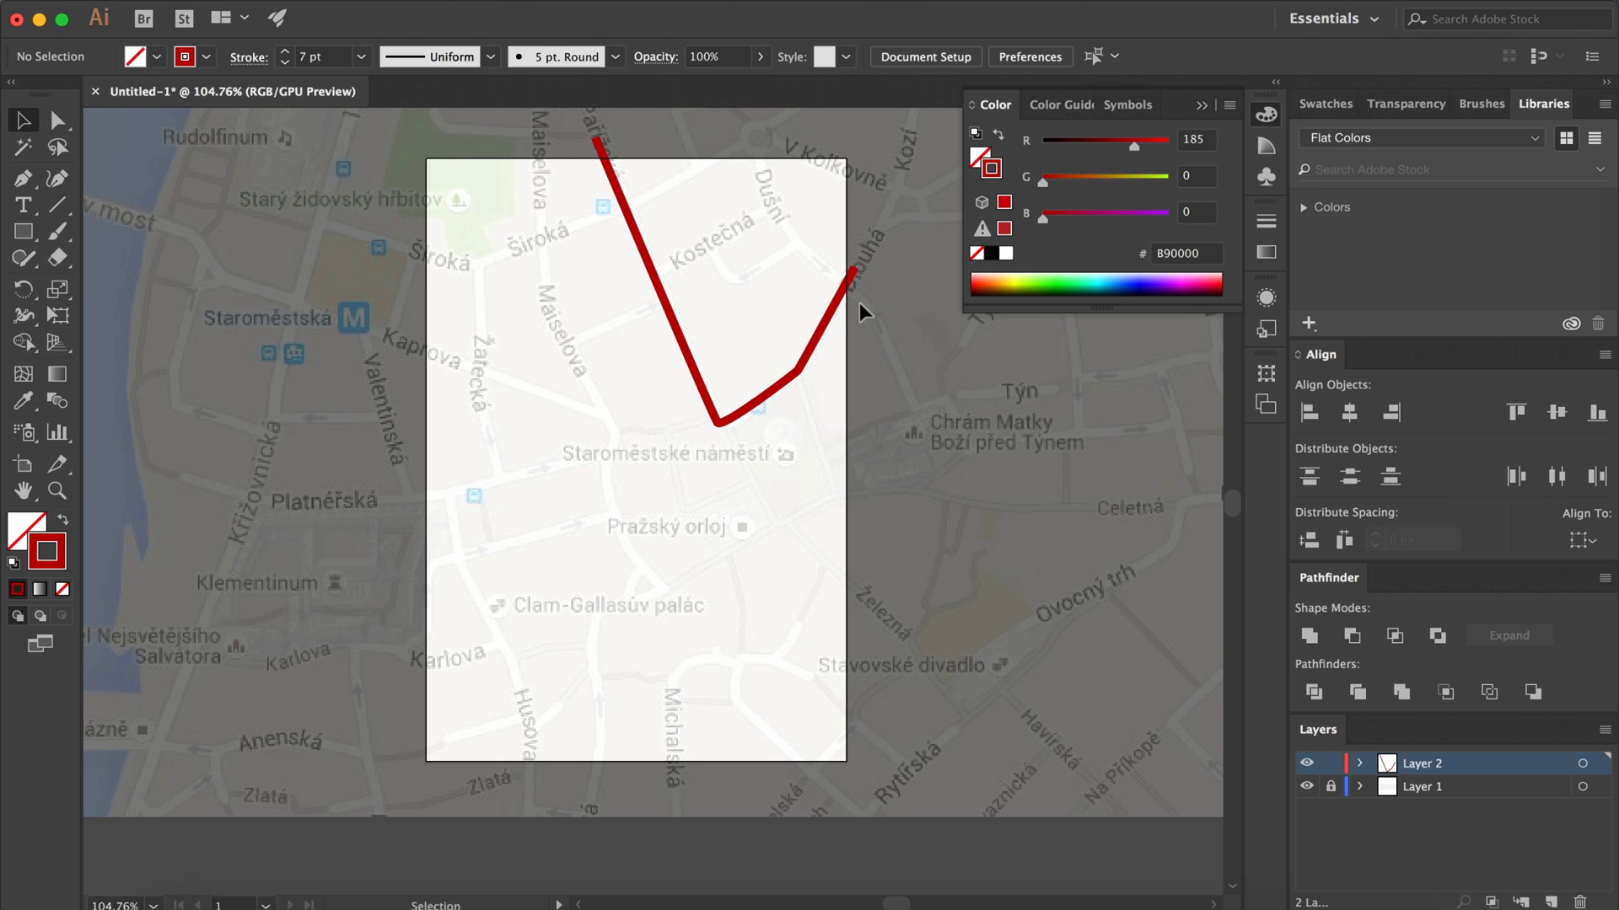
# - Give the red road's stroke round joins and round caps
pyautogui.scroll(3, 786, 405)
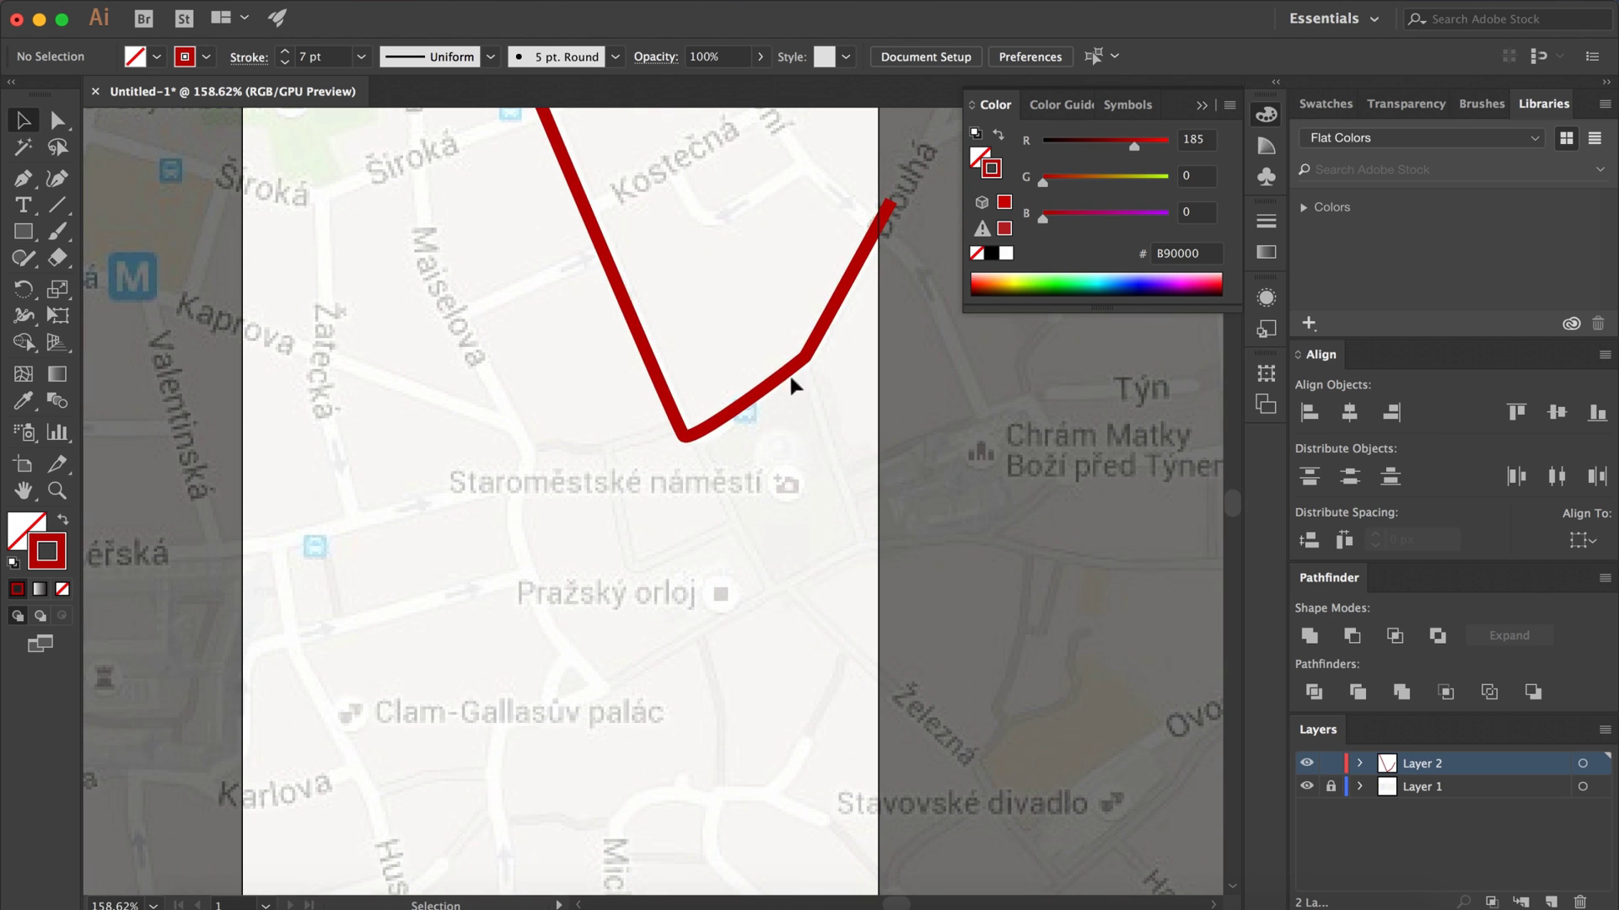
pyautogui.click(805, 361)
pyautogui.click(247, 57)
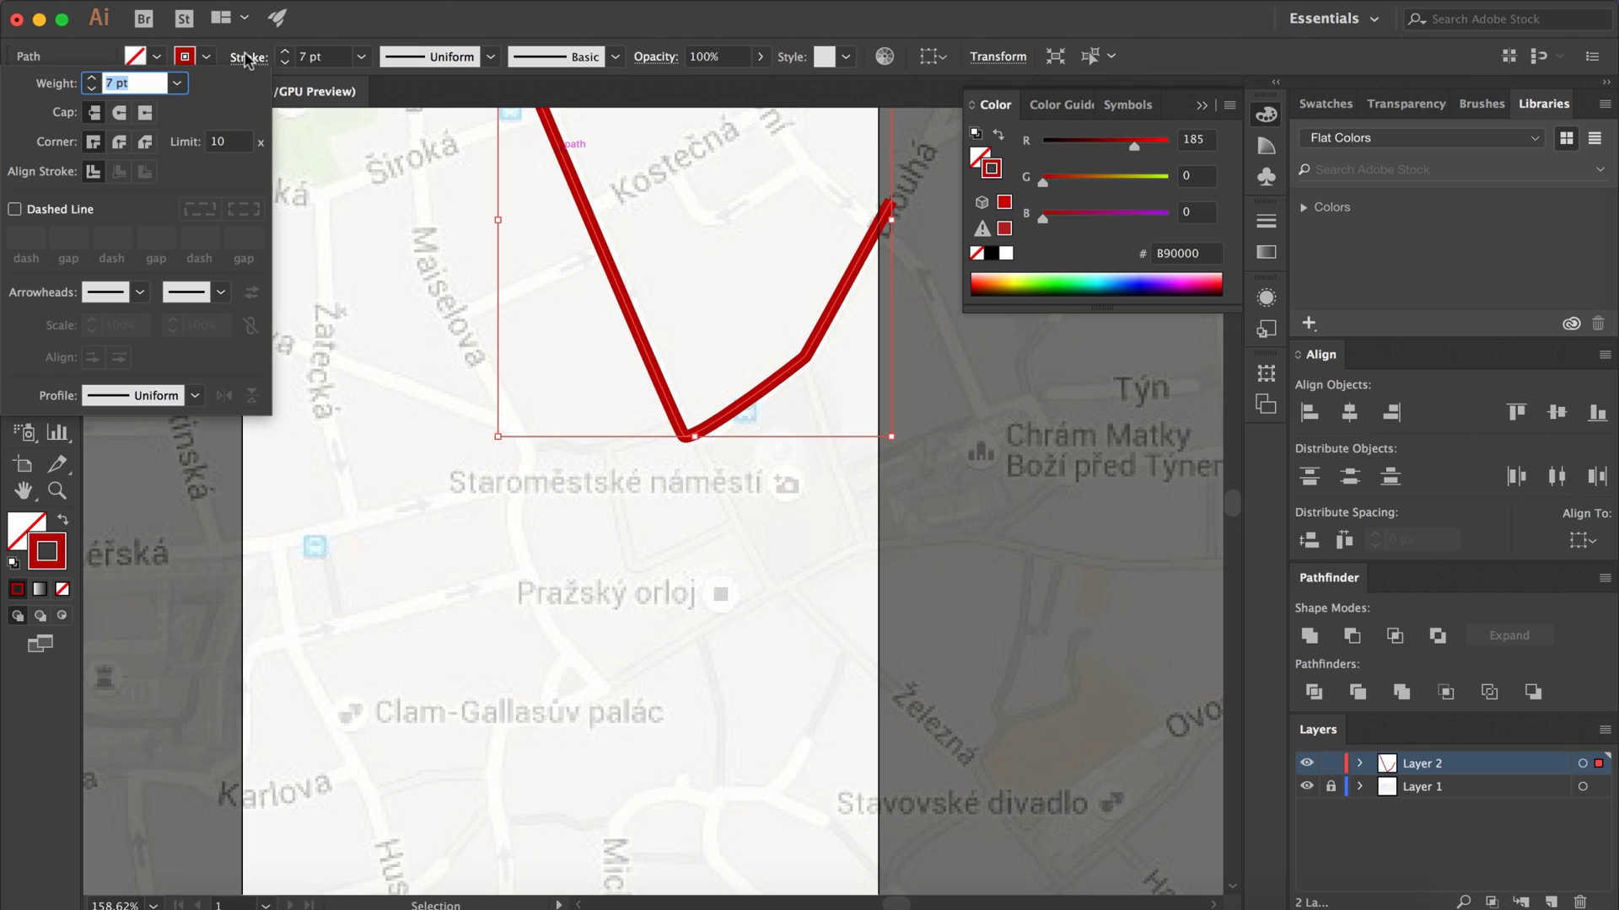
pyautogui.click(119, 143)
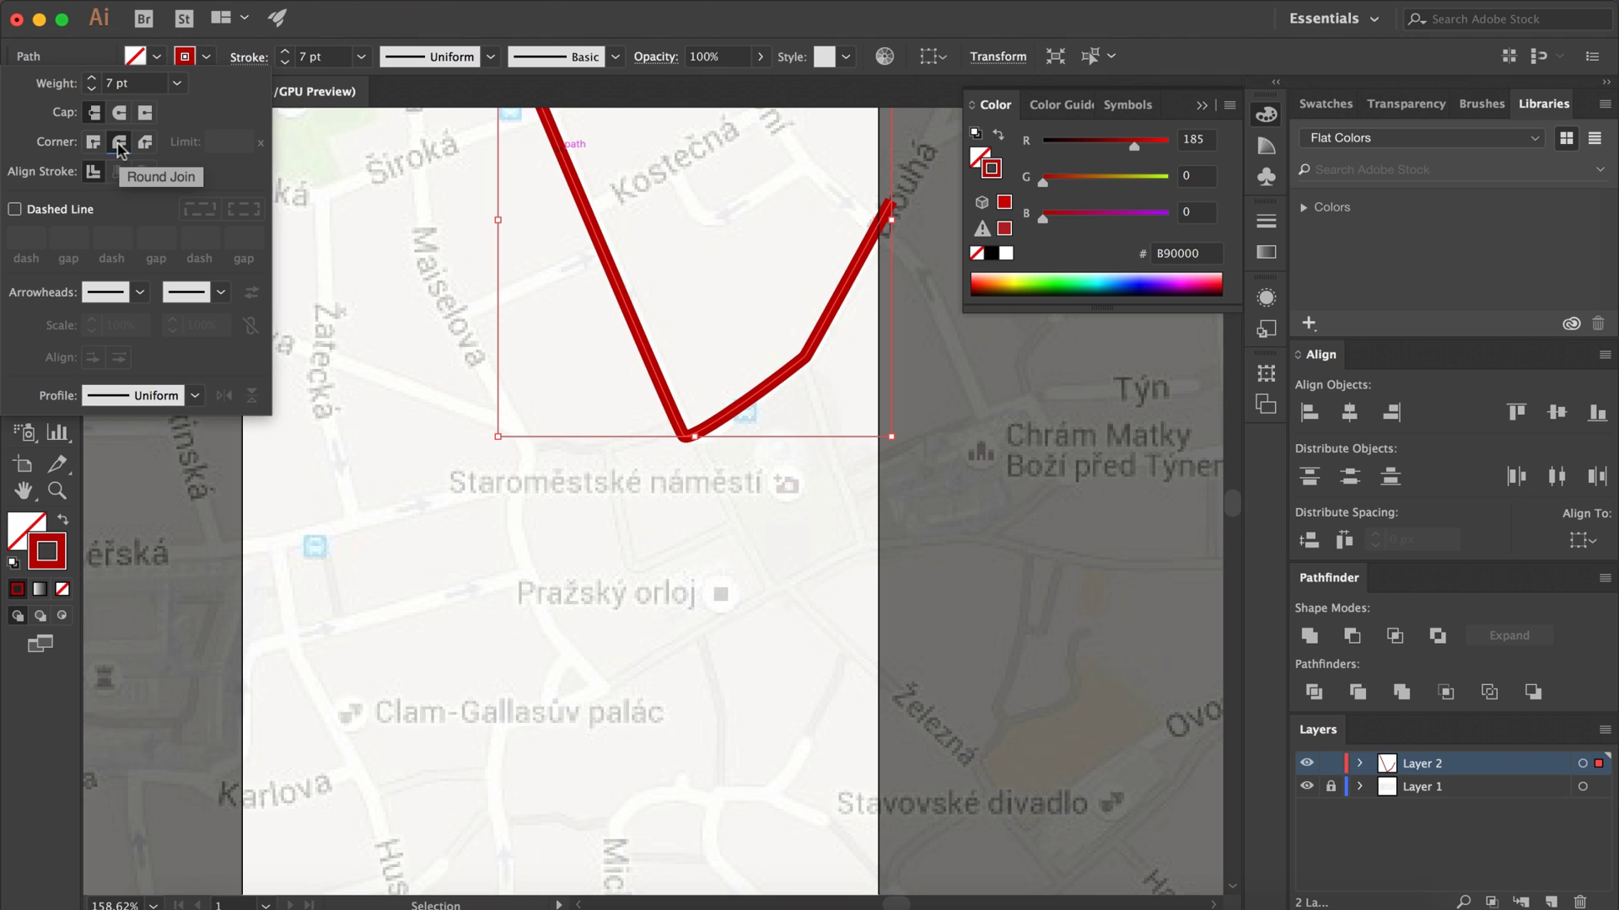
pyautogui.click(119, 112)
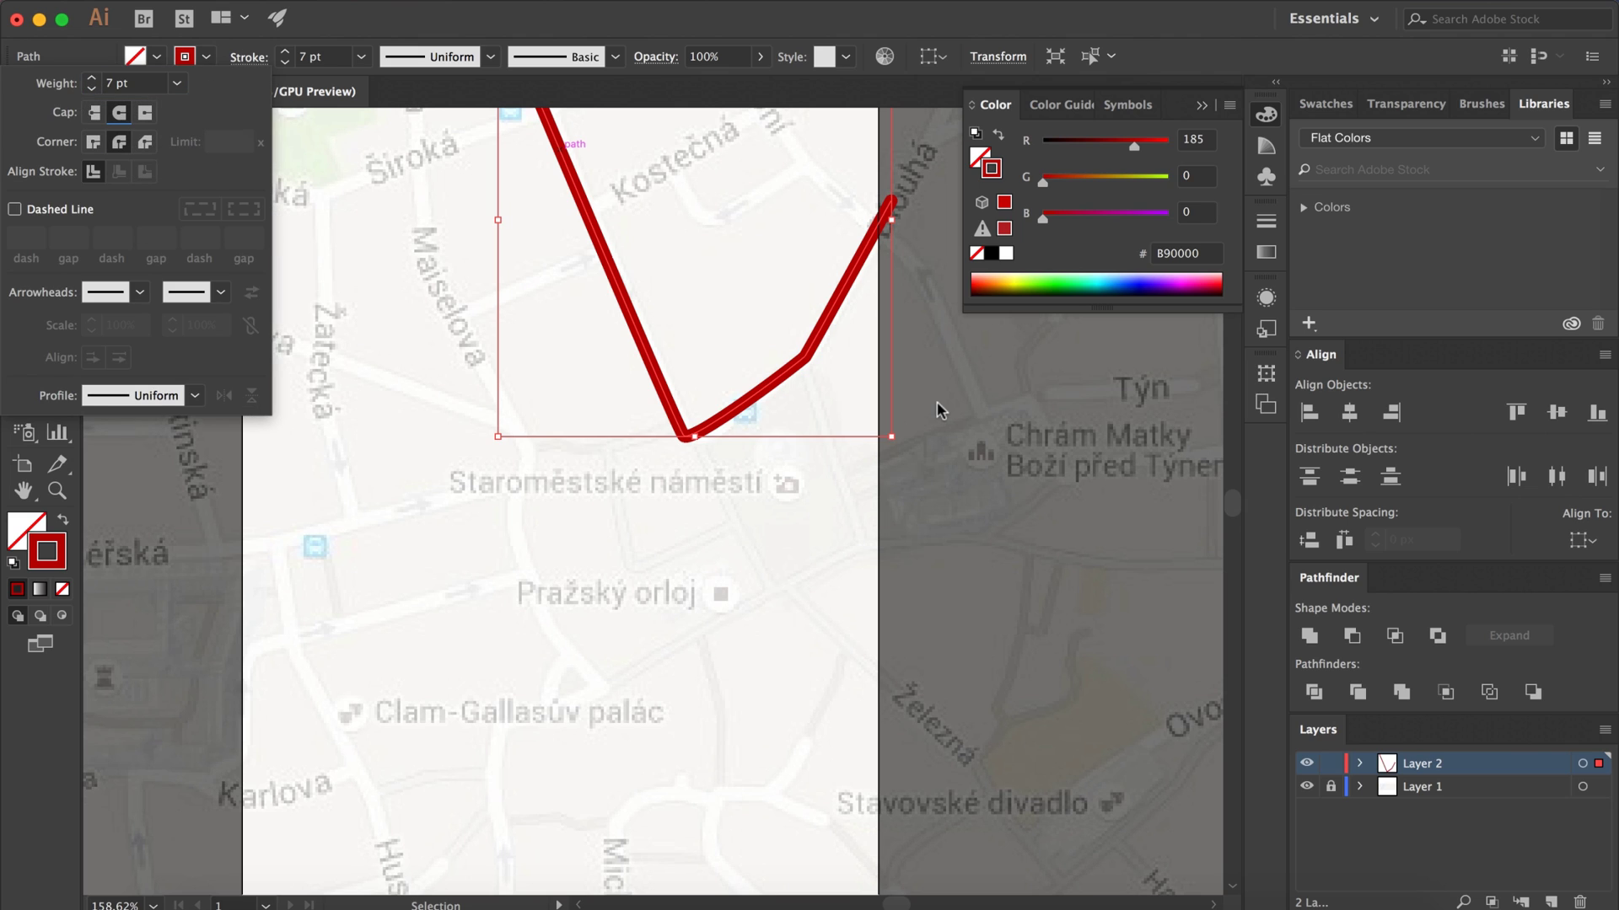
pyautogui.scroll(-3, 936, 422)
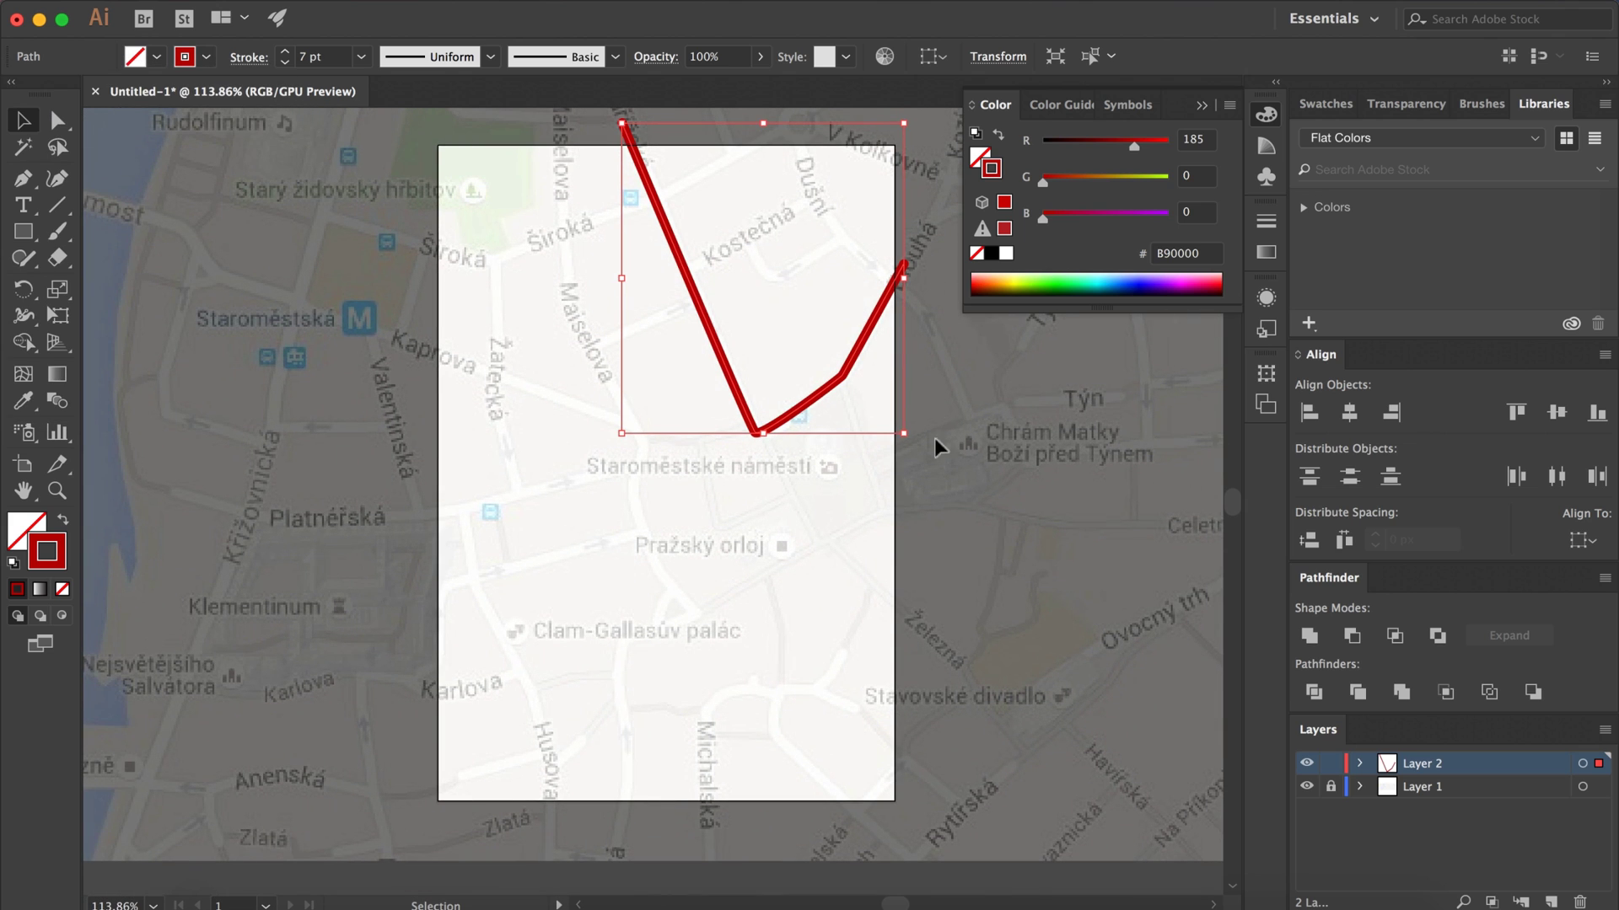
pyautogui.click(975, 887)
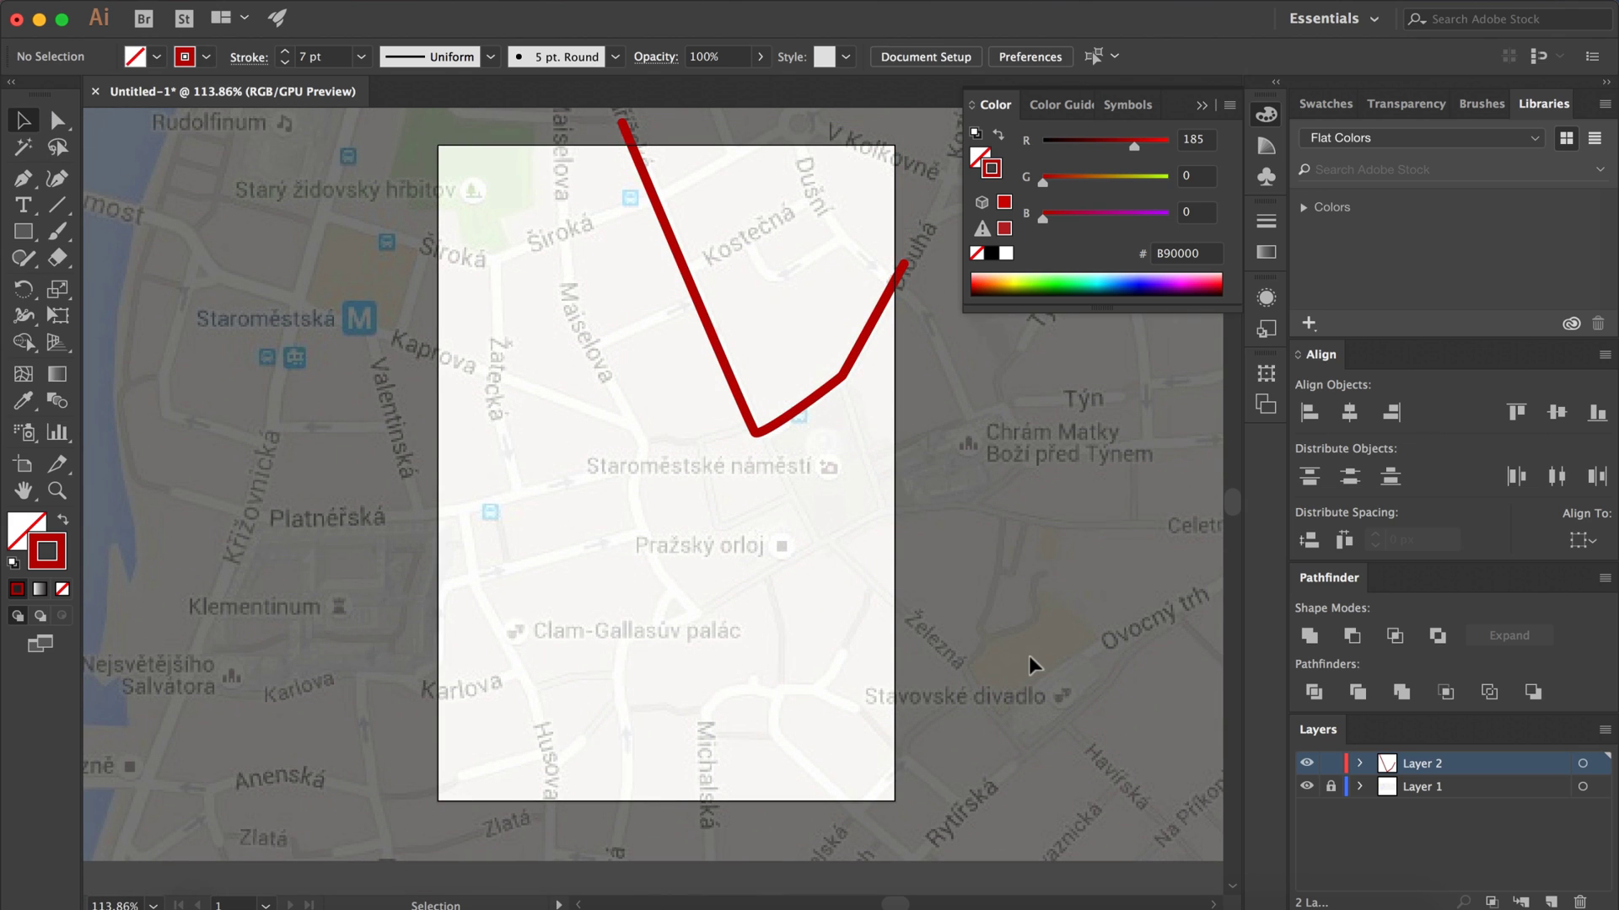
# - Trace the short side street from the middle of the red road to Maiselova with the Pen tool
pyautogui.press('p')
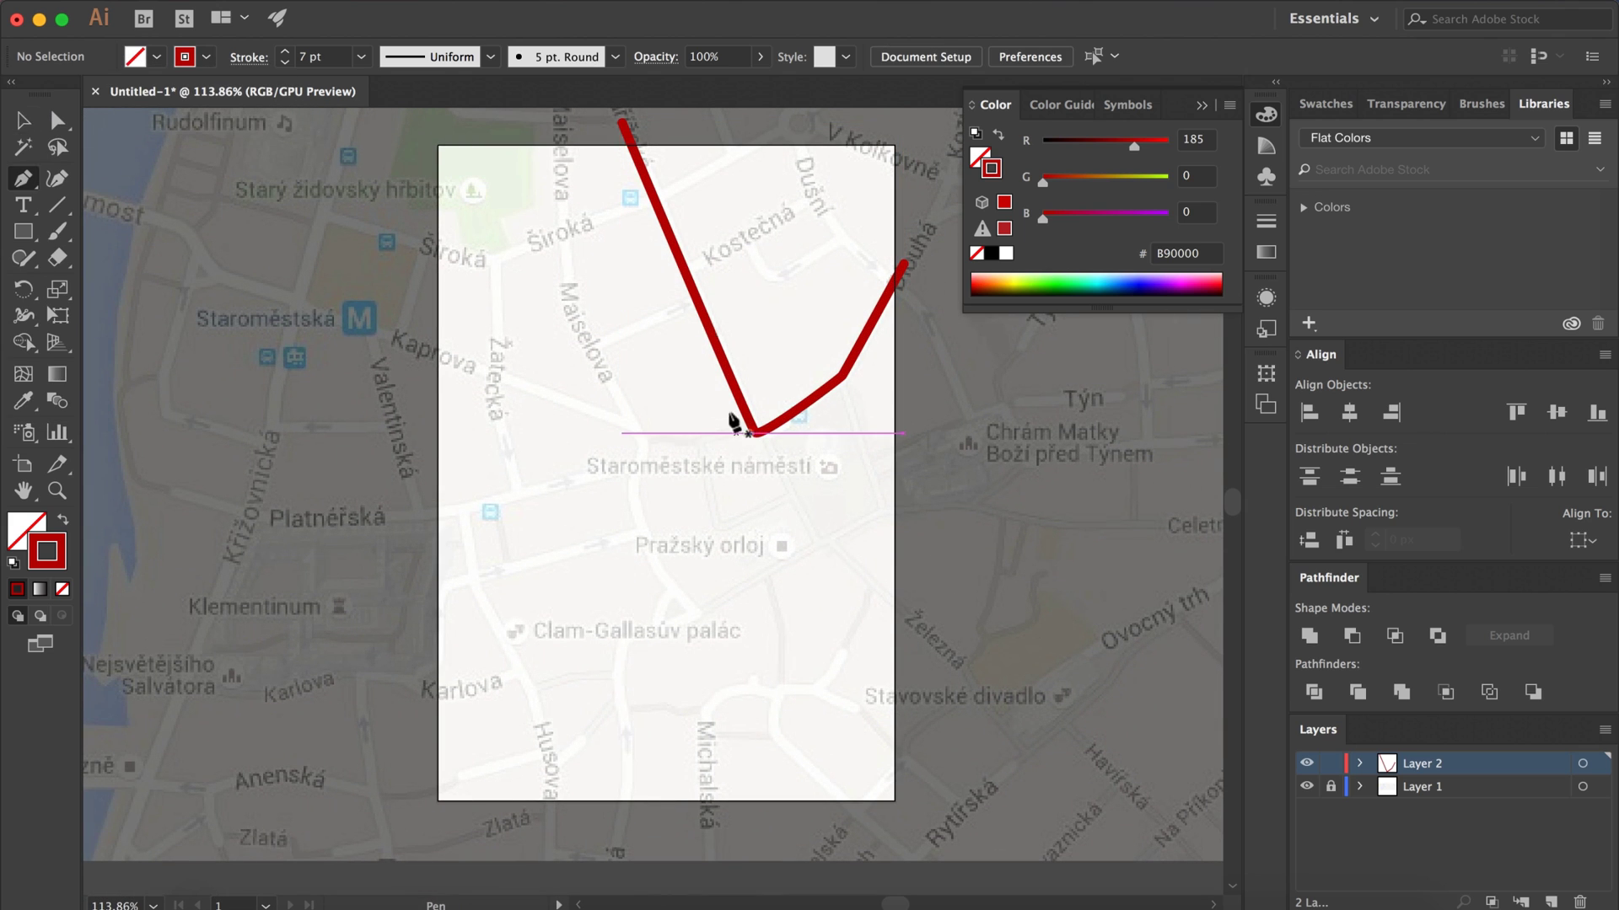
pyautogui.scroll(3, 691, 291)
pyautogui.click(700, 306)
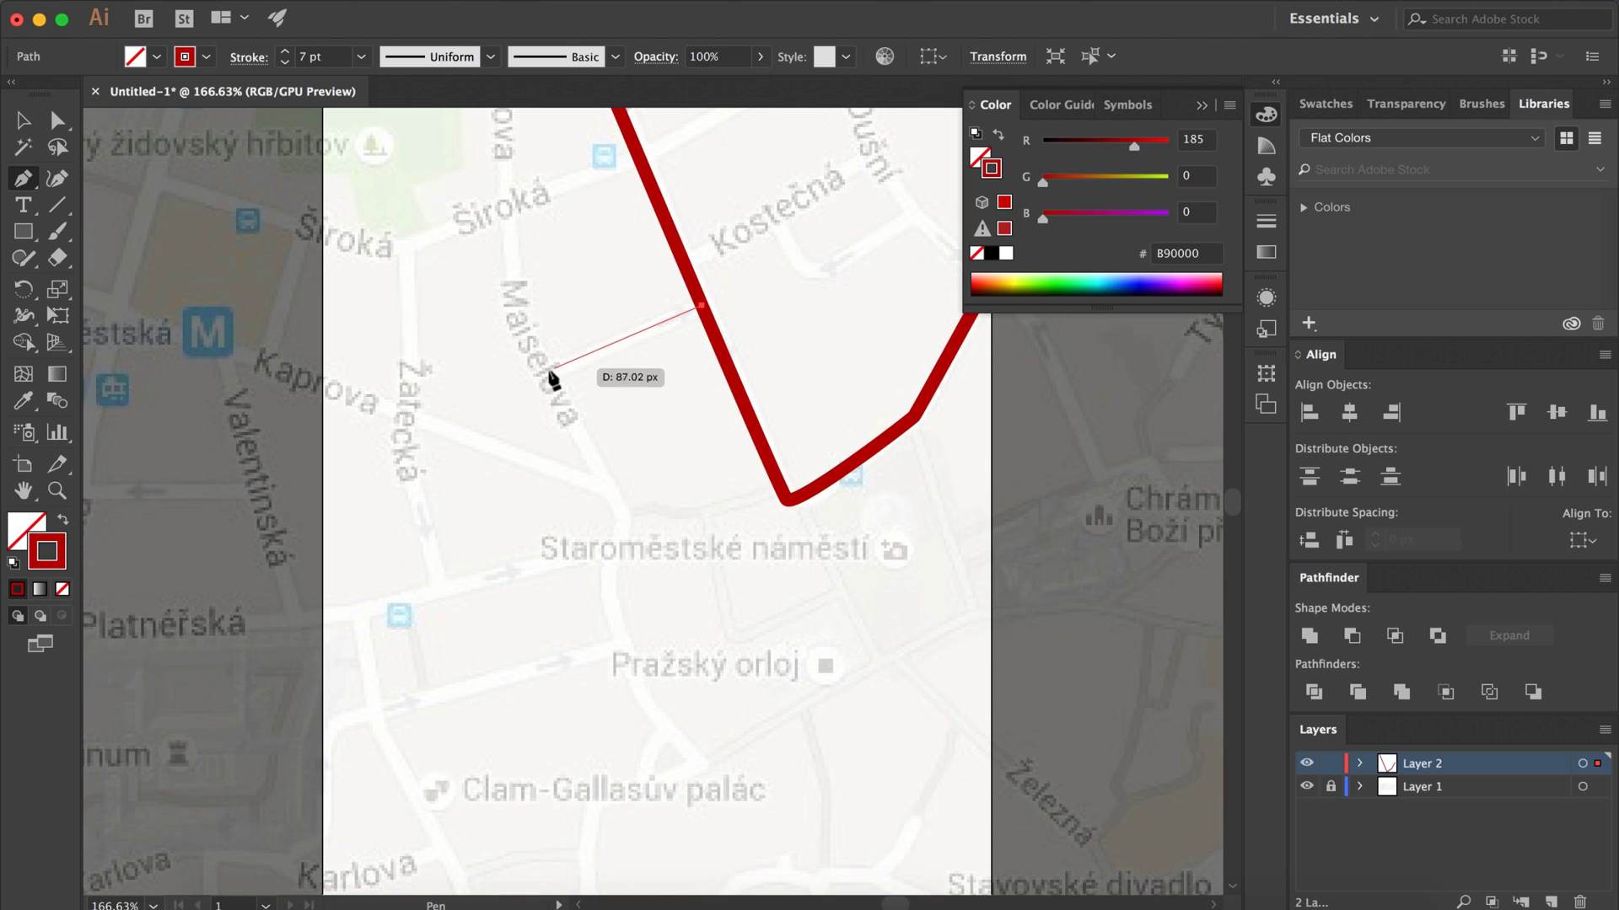
pyautogui.click(540, 376)
pyautogui.press('v')
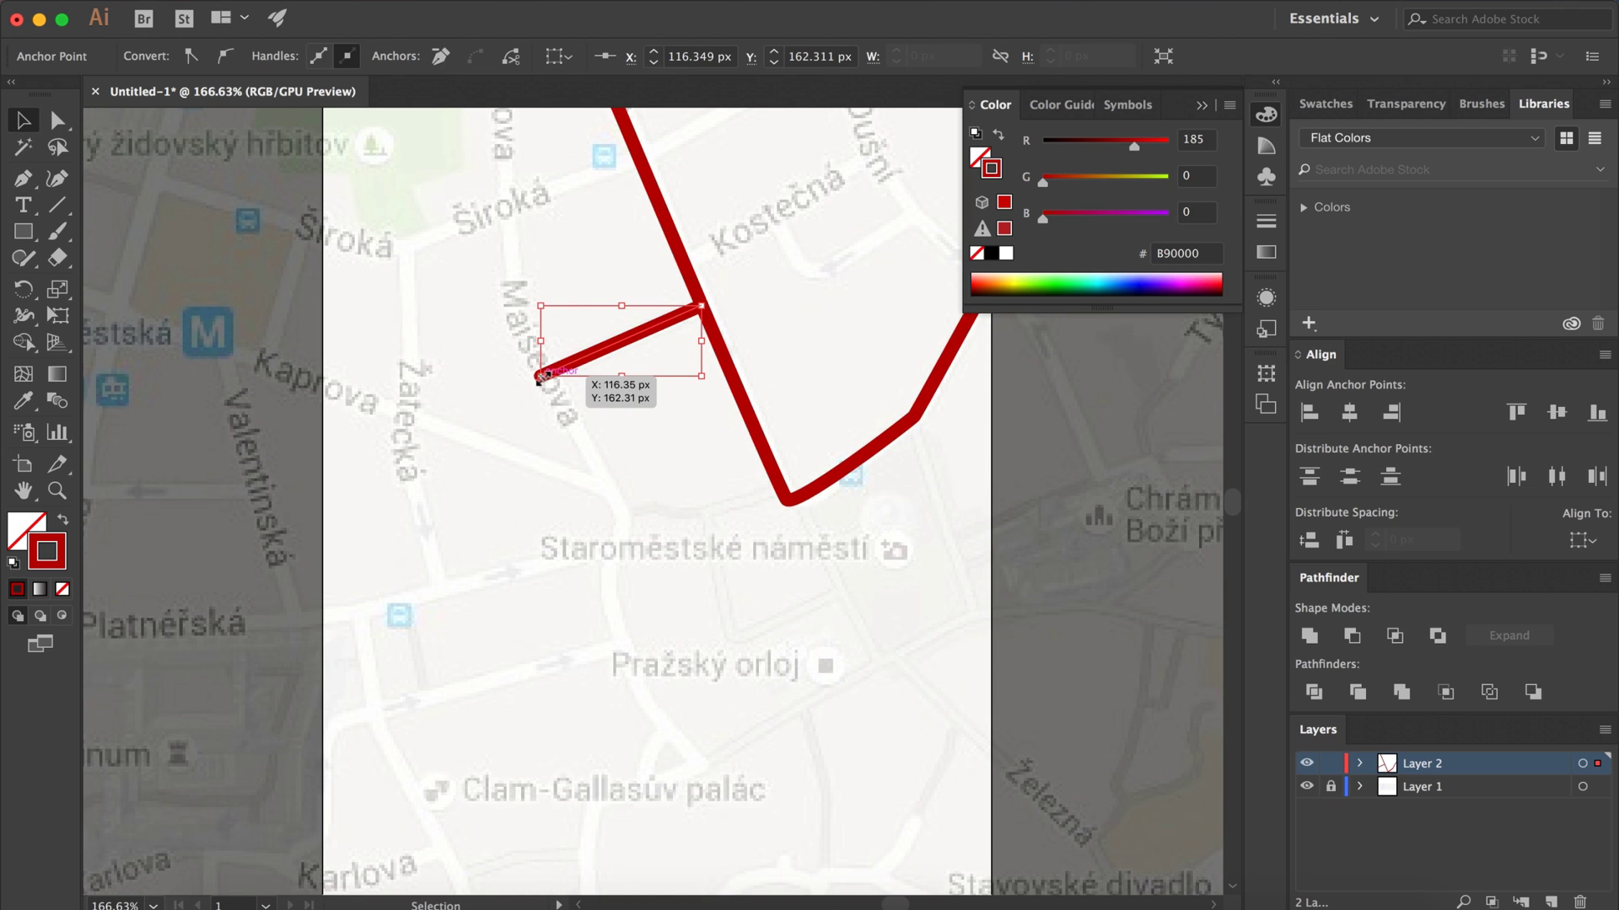
# - Trace Maiselova street from above the artboard, past Clam-Gallasův palác, to below the artboard's lower edge
pyautogui.press('p')
pyautogui.scroll(-3, 510, 253)
pyautogui.click(502, 133)
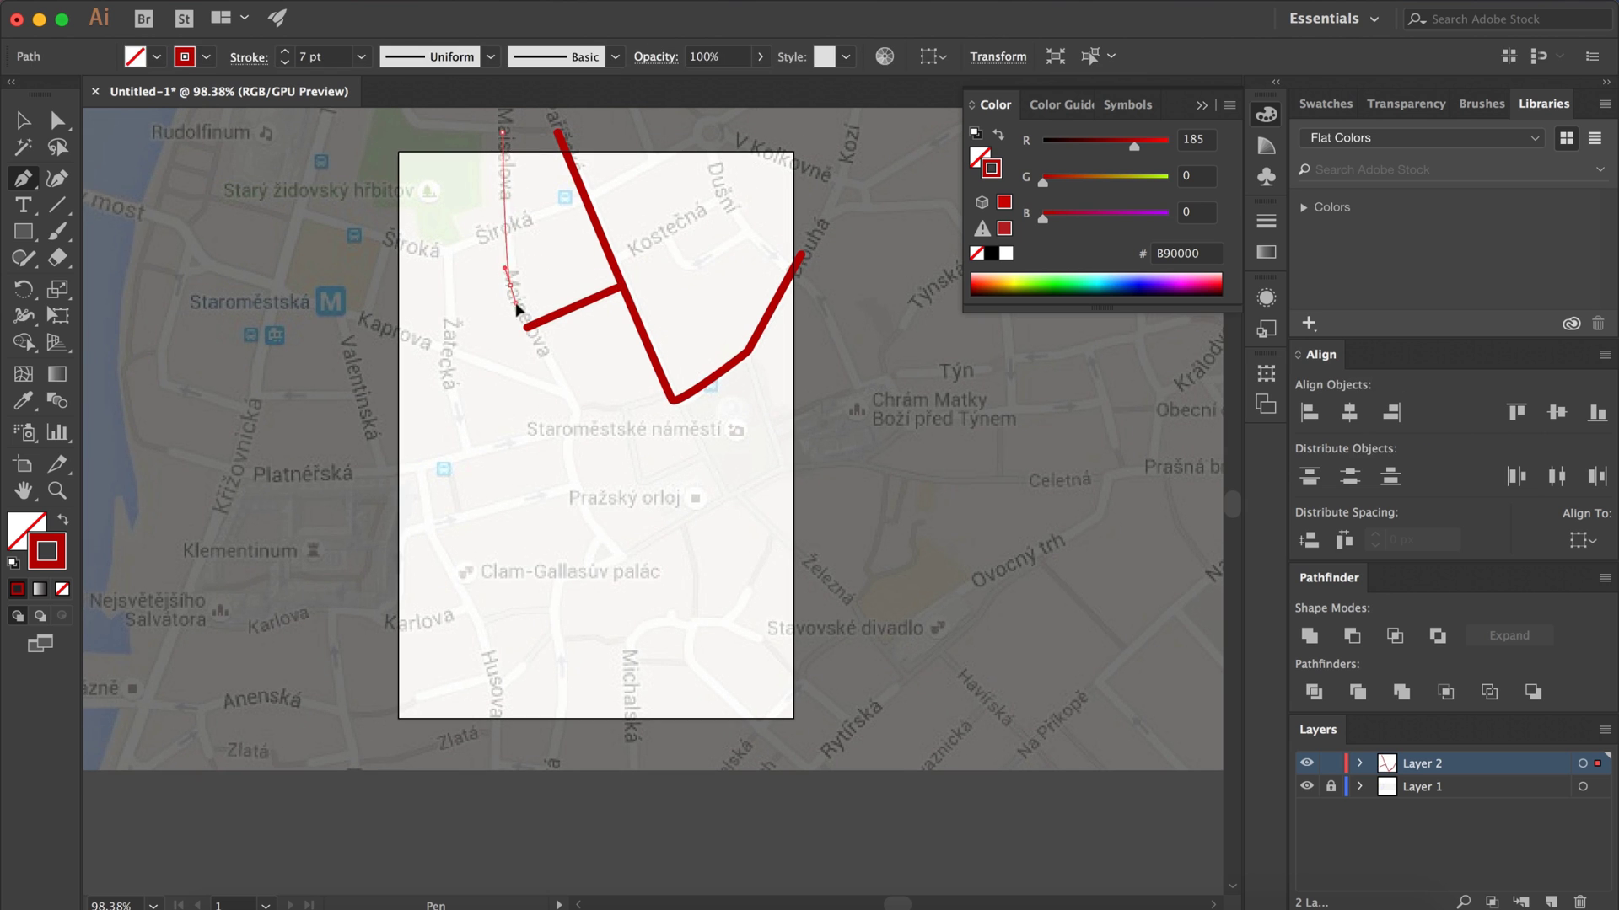
pyautogui.click(510, 286)
pyautogui.click(573, 410)
pyautogui.click(575, 485)
pyautogui.click(623, 558)
pyautogui.scroll(3, 624, 561)
pyautogui.click(559, 579)
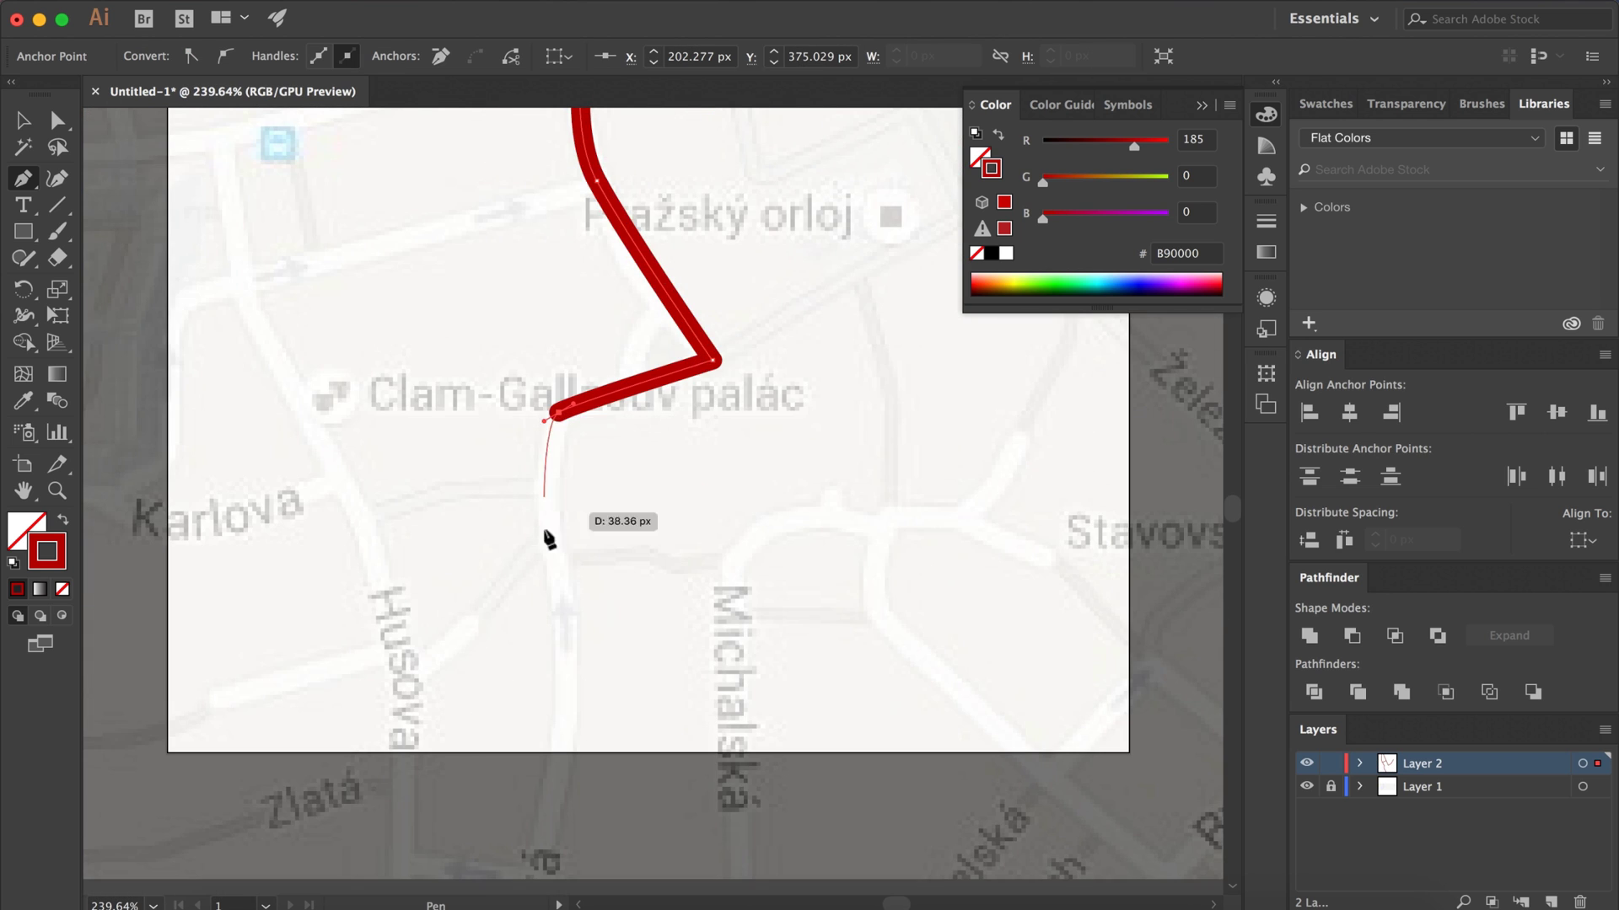
pyautogui.click(557, 650)
pyautogui.click(562, 714)
pyautogui.moveTo(557, 737); pyautogui.dragTo(550, 762)
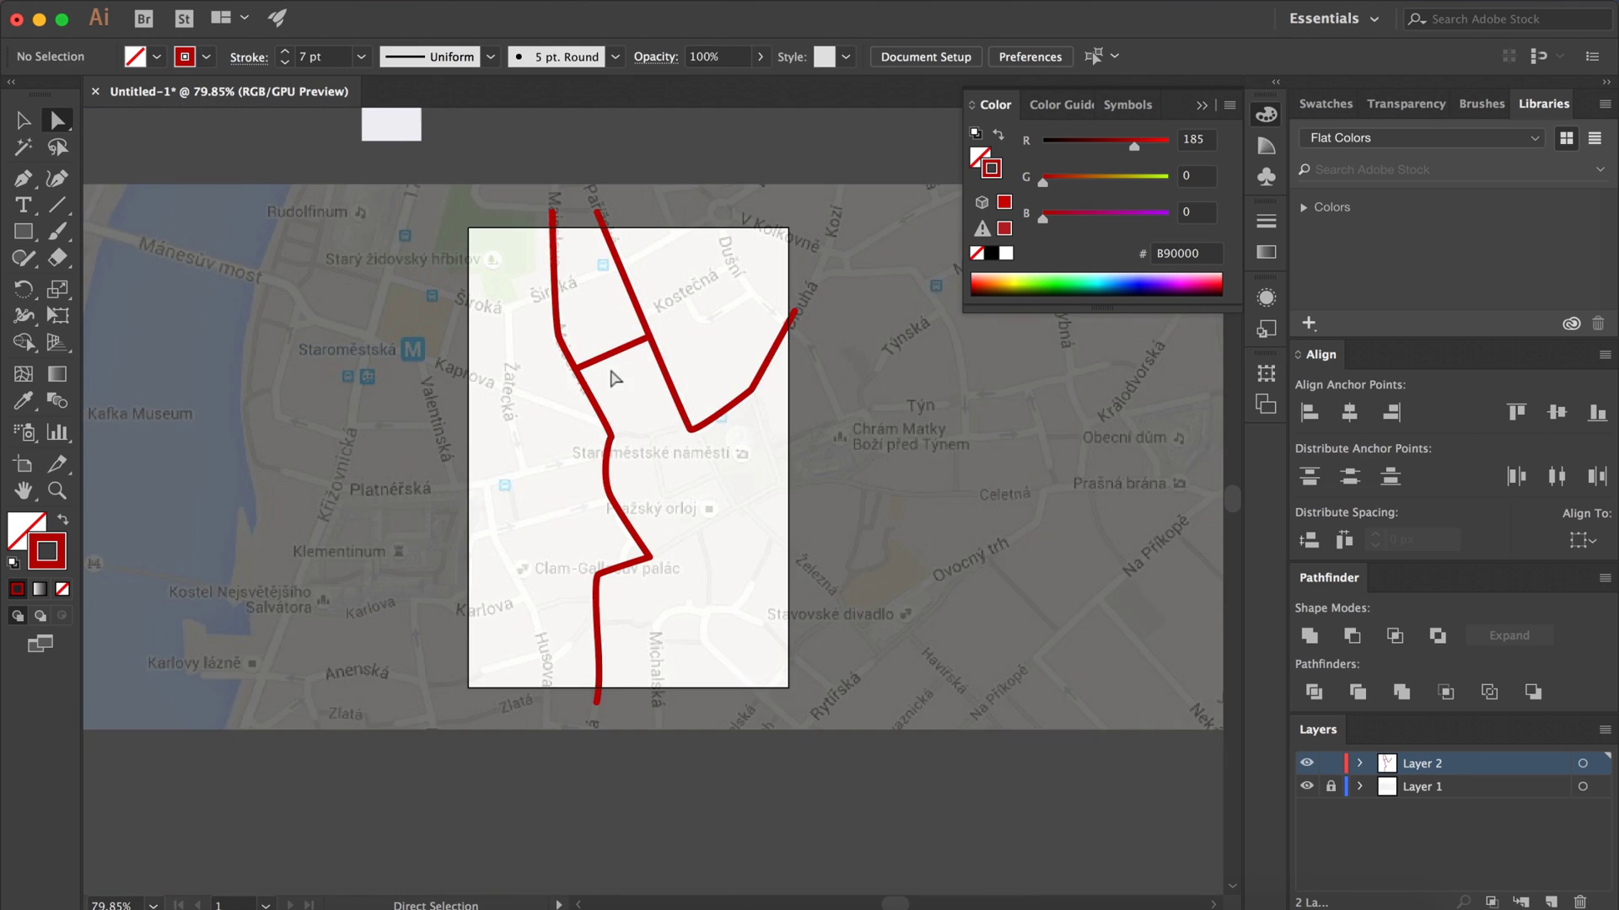
# - Trace Široká street across the upper roads and Žatecká street running down from it
pyautogui.click(595, 267)
pyautogui.scroll(3, 596, 267)
pyautogui.click(498, 311)
pyautogui.click(332, 264)
pyautogui.click(498, 301)
pyautogui.click(520, 573)
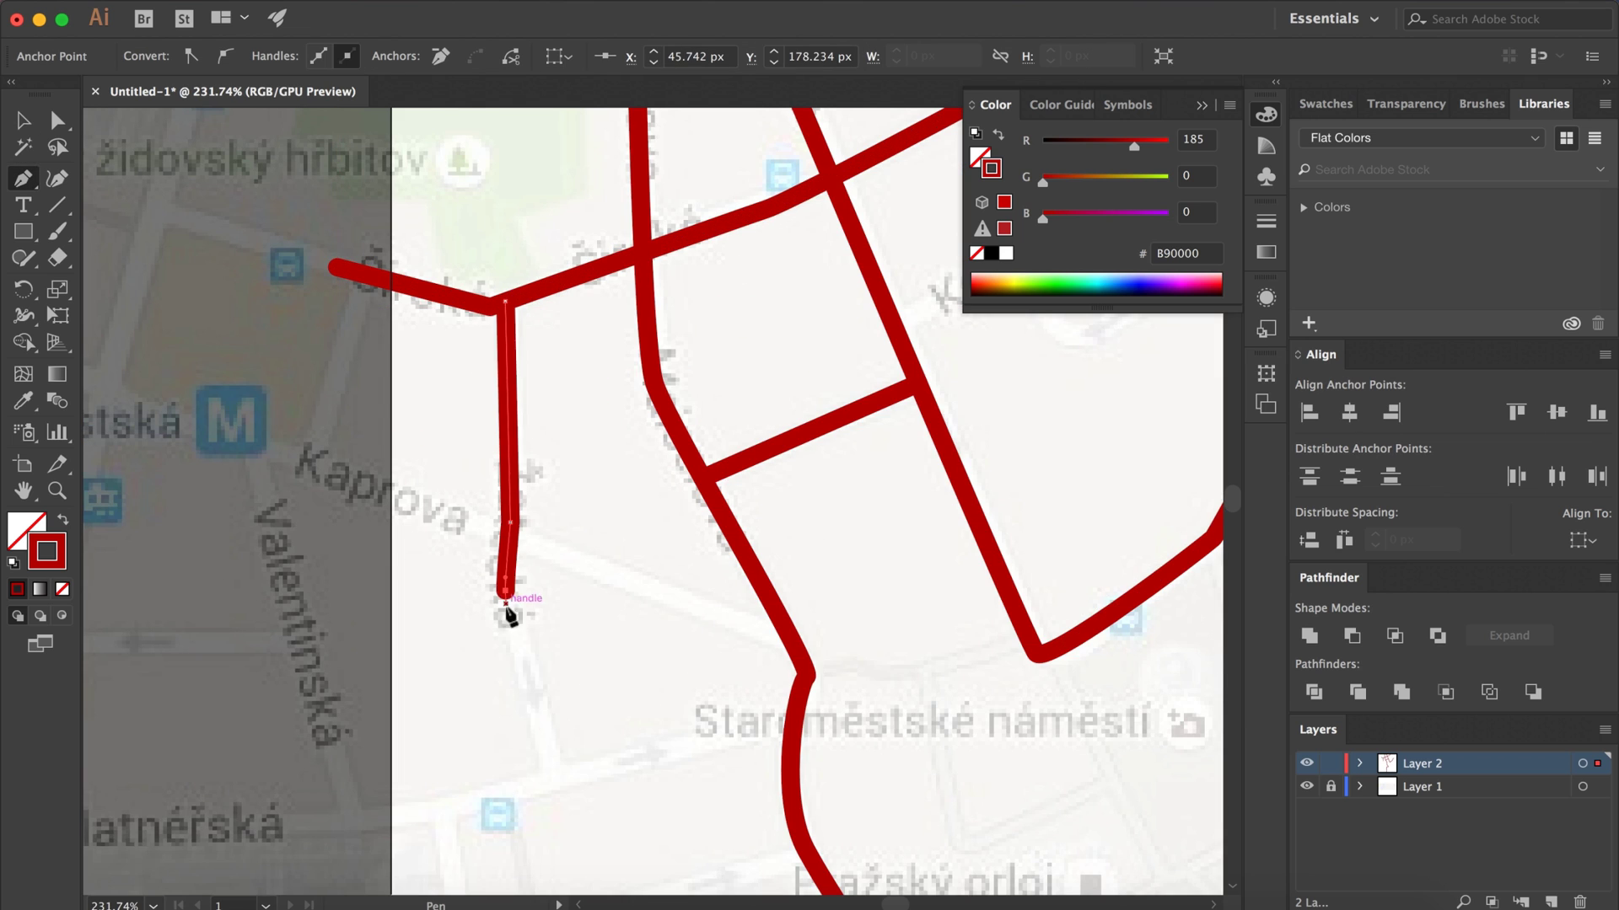
pyautogui.click(567, 762)
pyautogui.scroll(-2, 506, 422)
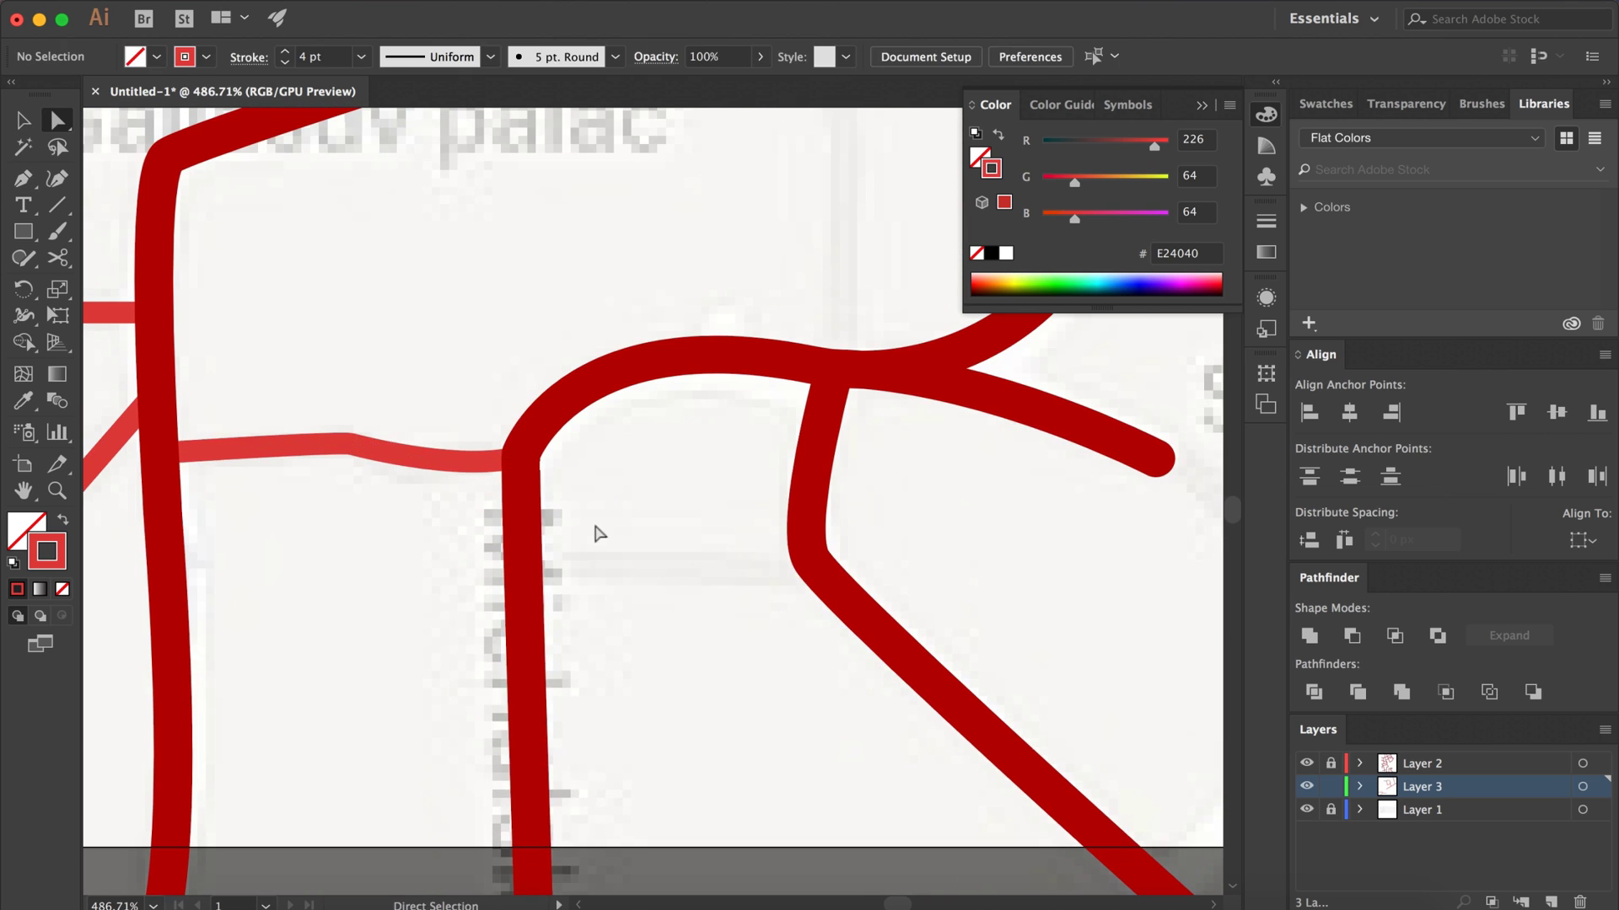
# - Trace the minor streets around Železná and Stavovské divadlo on Layer 3 with a 4 pt E24040 stroke
pyautogui.keyDown('alt'); pyautogui.scroll(-2, 903, 578); pyautogui.keyUp('alt')
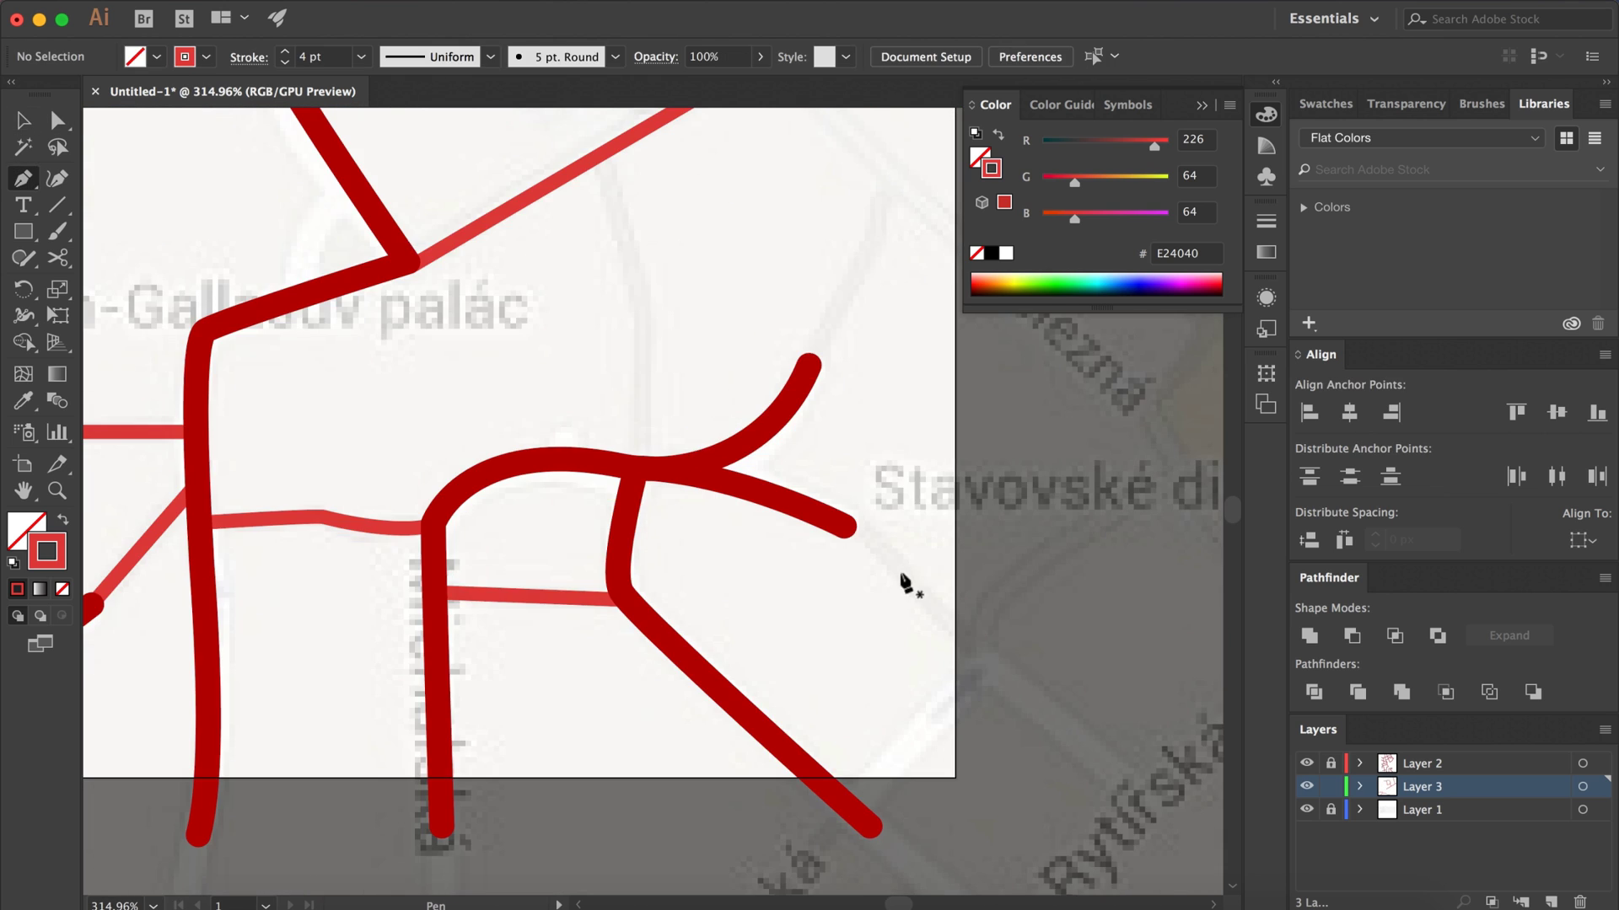
pyautogui.scroll(3, 1040, 579)
pyautogui.press('v')
pyautogui.keyDown('alt'); pyautogui.scroll(-2, 1075, 527); pyautogui.keyUp('alt')
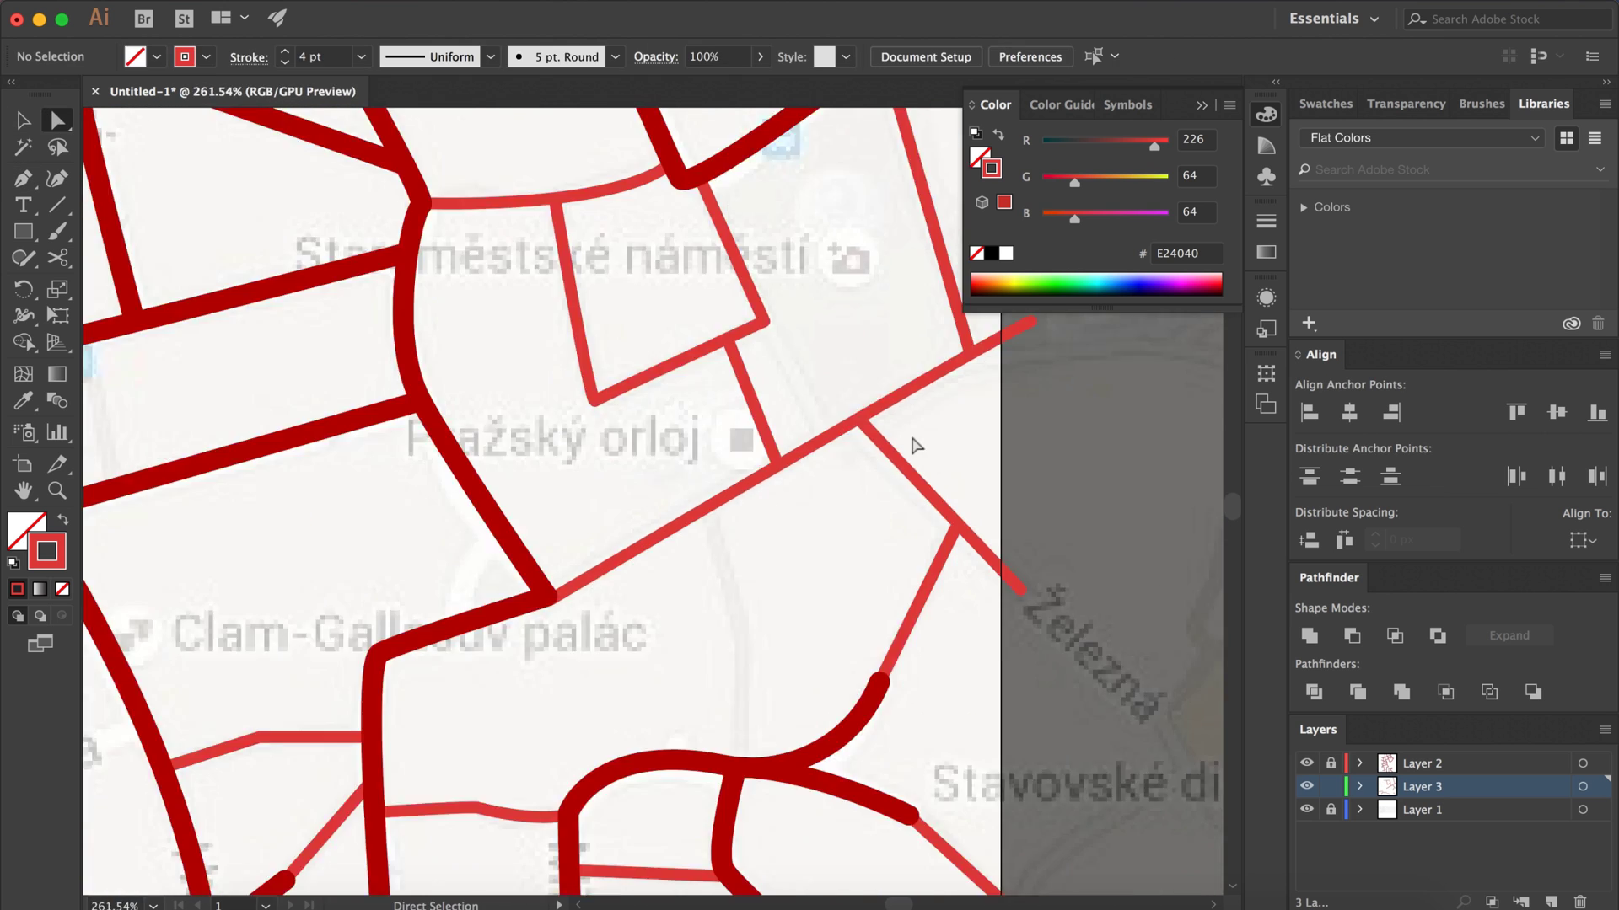
# - Trace the curved lane from beside Pražský orloj across the main road to Clam-Gallasův palác on Layer 3
pyautogui.keyDown('alt'); pyautogui.scroll(2, 910, 441); pyautogui.keyUp('alt')
pyautogui.press('a')
pyautogui.click(579, 549)
pyautogui.keyDown('alt'); pyautogui.scroll(3, 578, 549); pyautogui.keyUp('alt')
pyautogui.click(740, 561)
pyautogui.keyDown('alt'); pyautogui.scroll(-5, 740, 561); pyautogui.keyUp('alt')
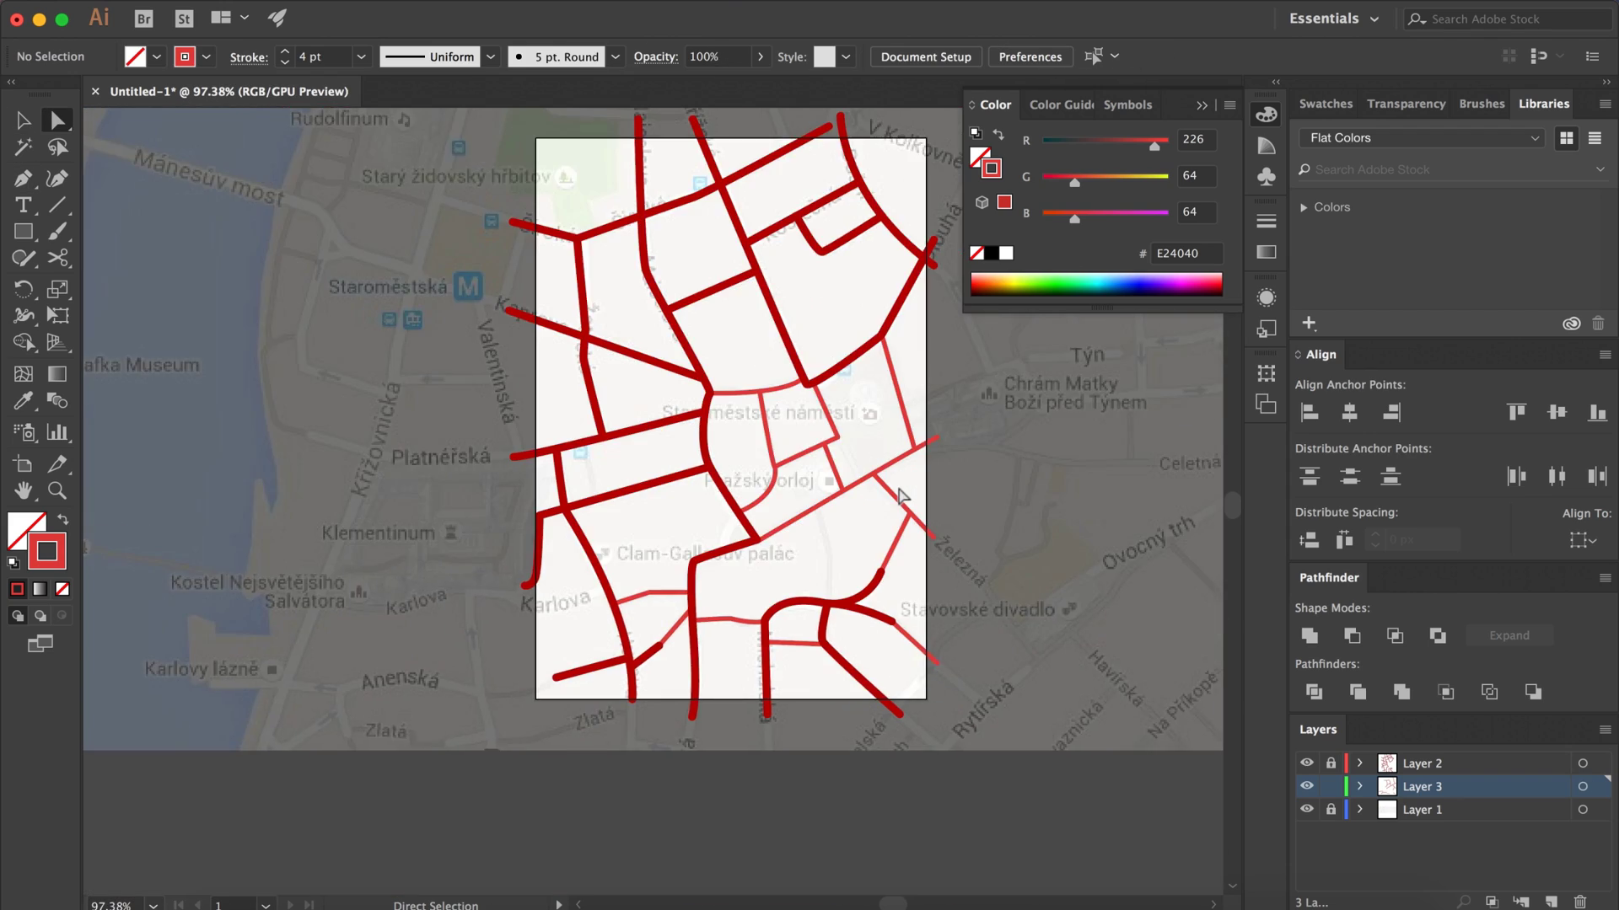
pyautogui.keyDown('alt'); pyautogui.scroll(4, 641, 470); pyautogui.keyUp('alt')
pyautogui.keyDown('alt'); pyautogui.scroll(-2, 816, 453); pyautogui.keyUp('alt')
pyautogui.hscroll(-2, 817, 453)
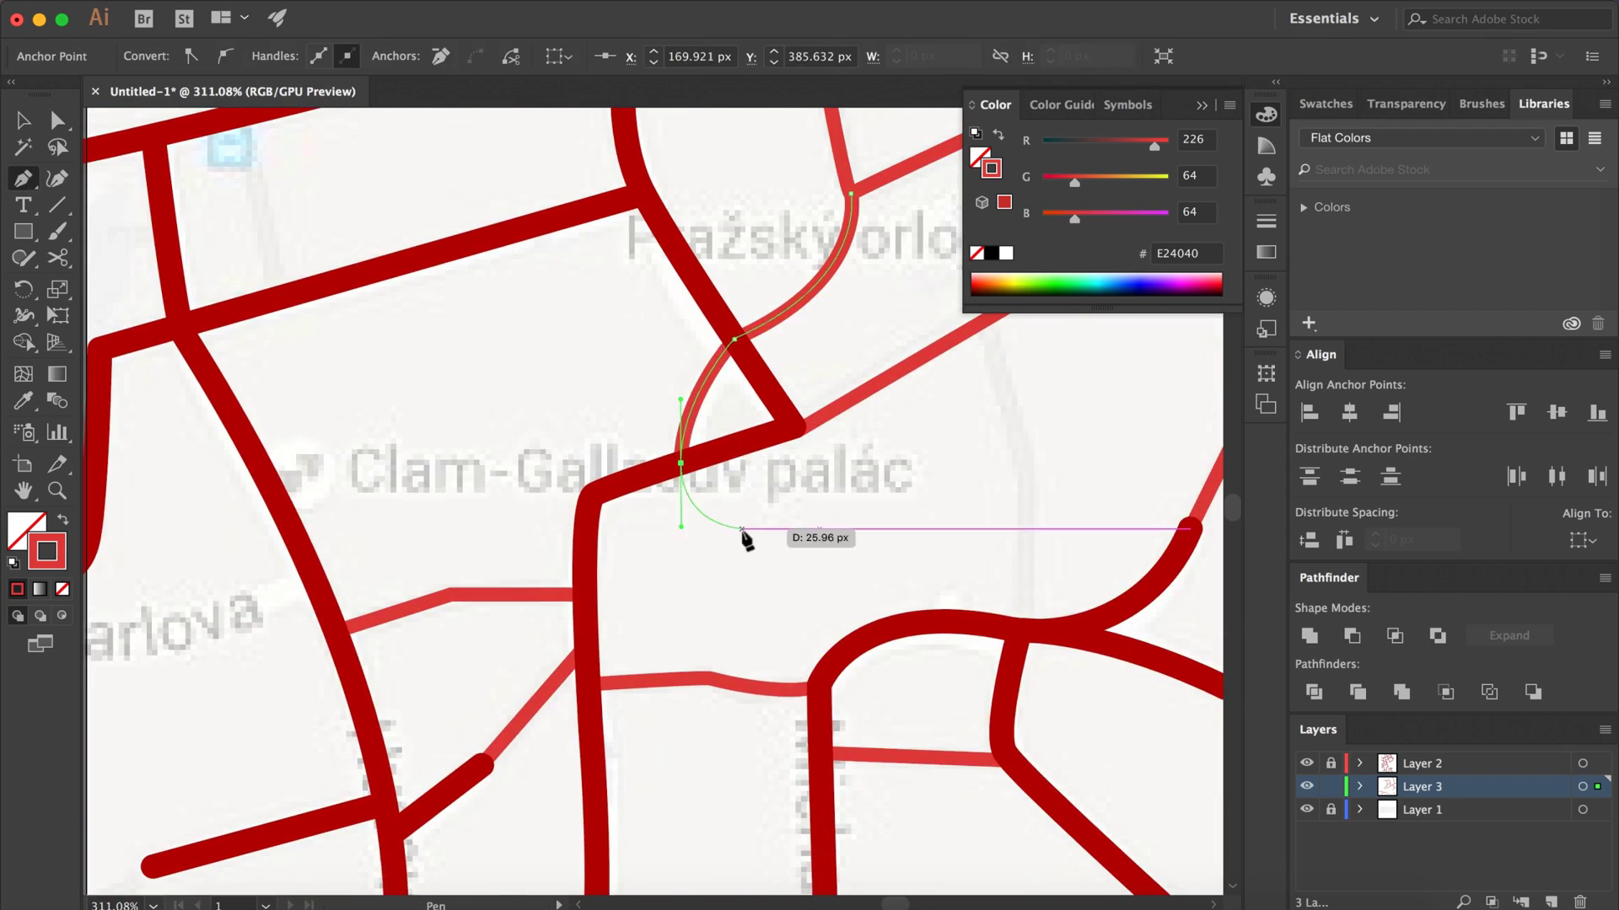
# - Lock Layer 3 and hide the map on Layer 1 to show only the traced streets
pyautogui.keyDown('alt'); pyautogui.scroll(-6, 675, 517); pyautogui.keyUp('alt')
pyautogui.press('v')
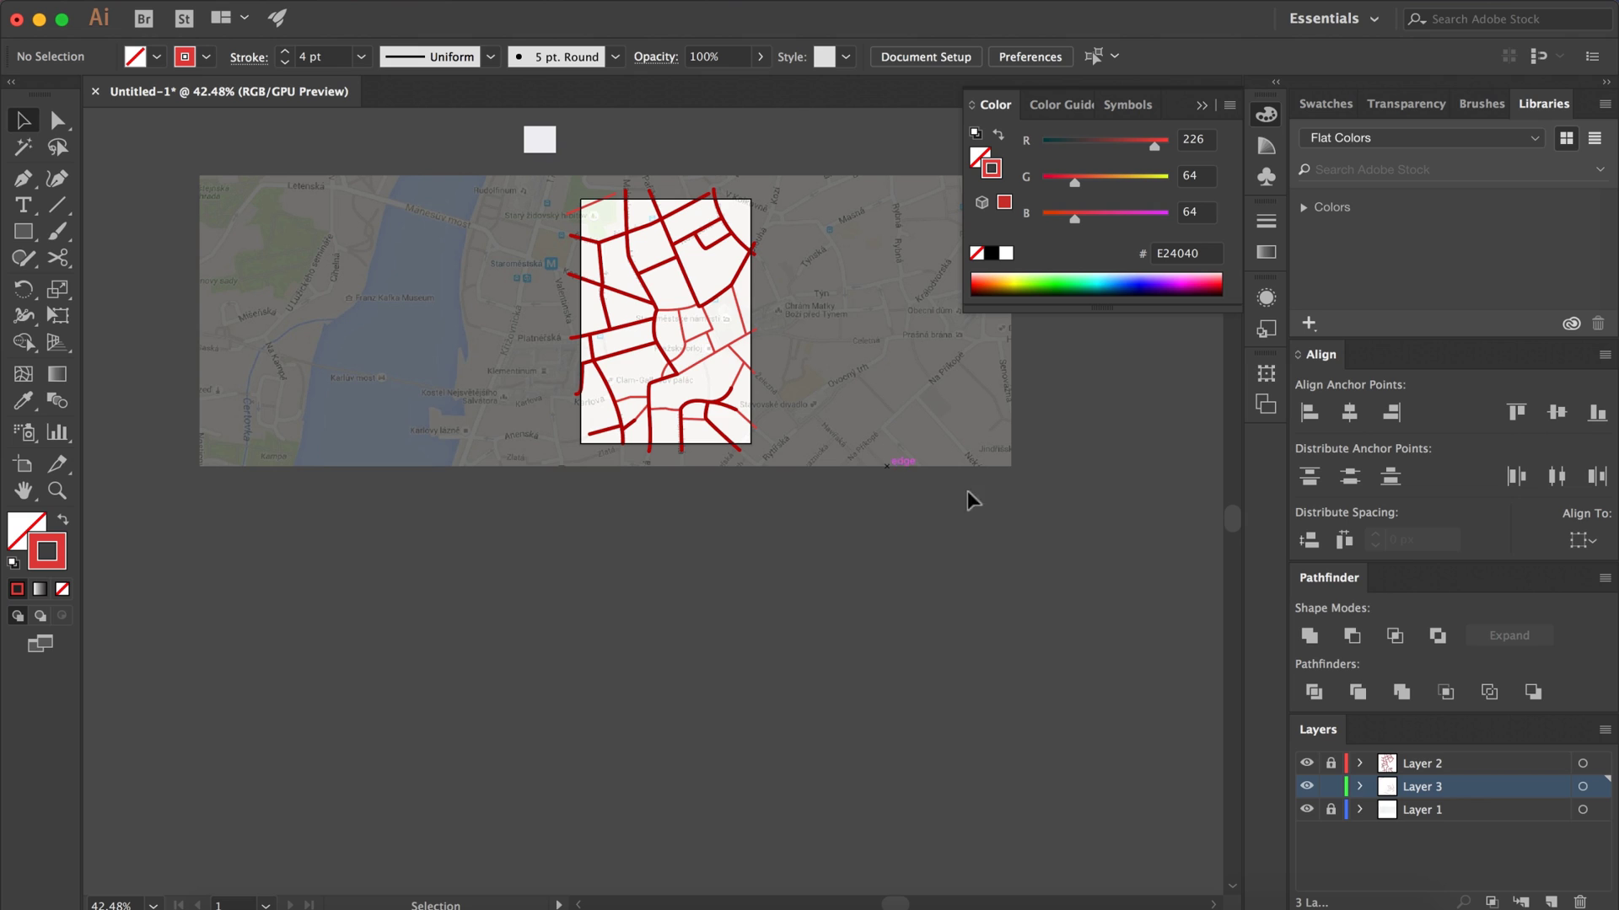
pyautogui.click(1306, 810)
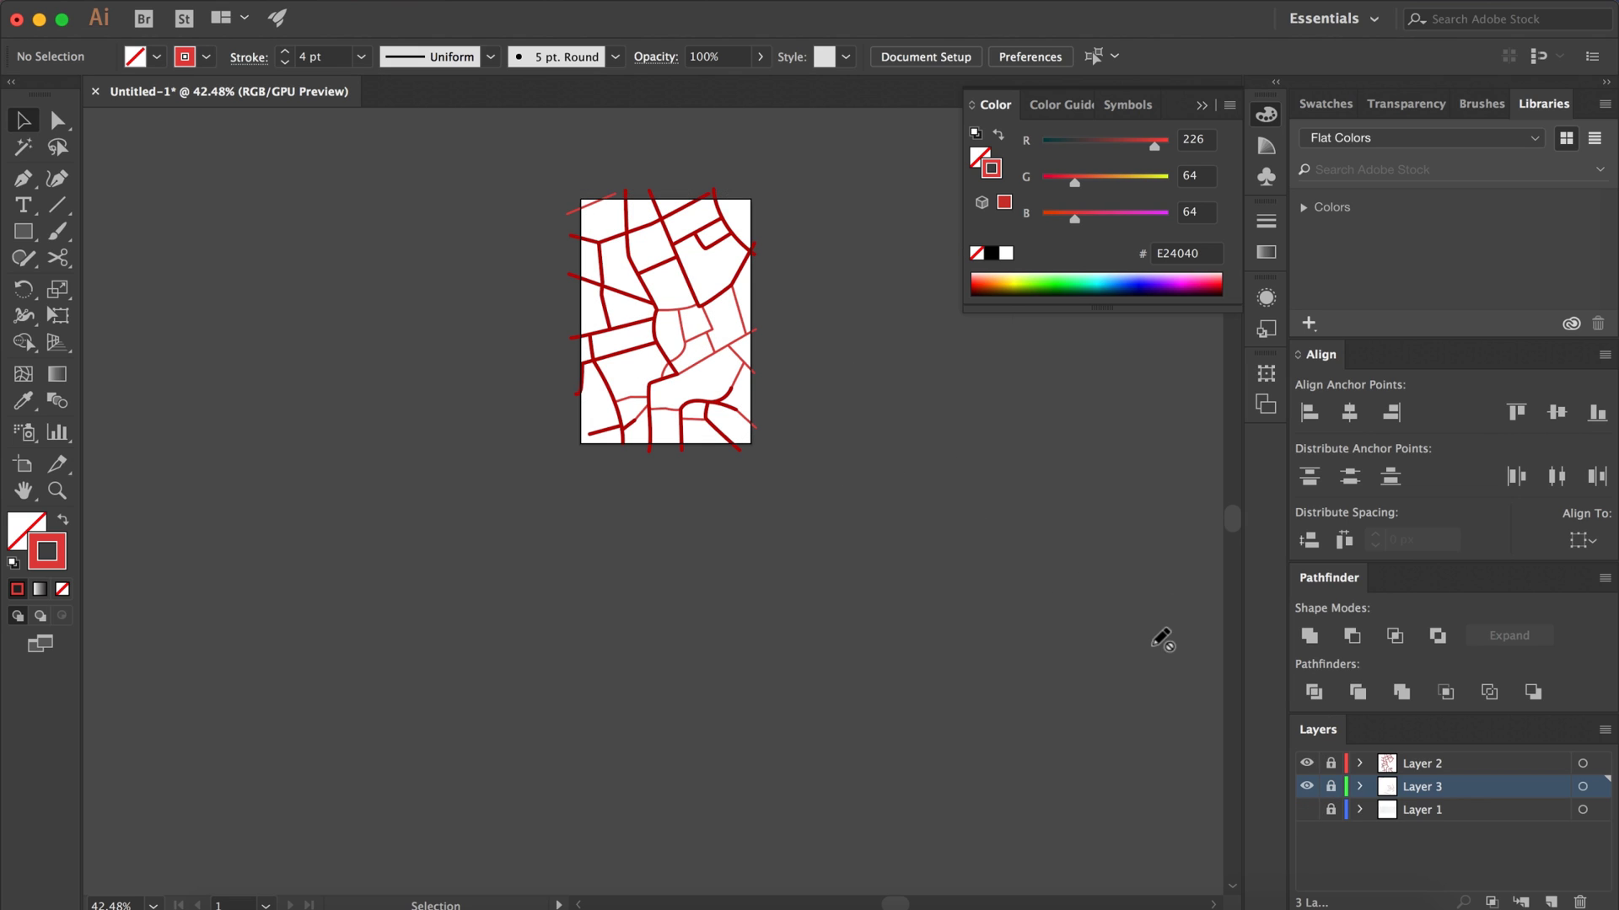
pyautogui.scroll(3, 717, 305)
pyautogui.hscroll(-2, 718, 305)
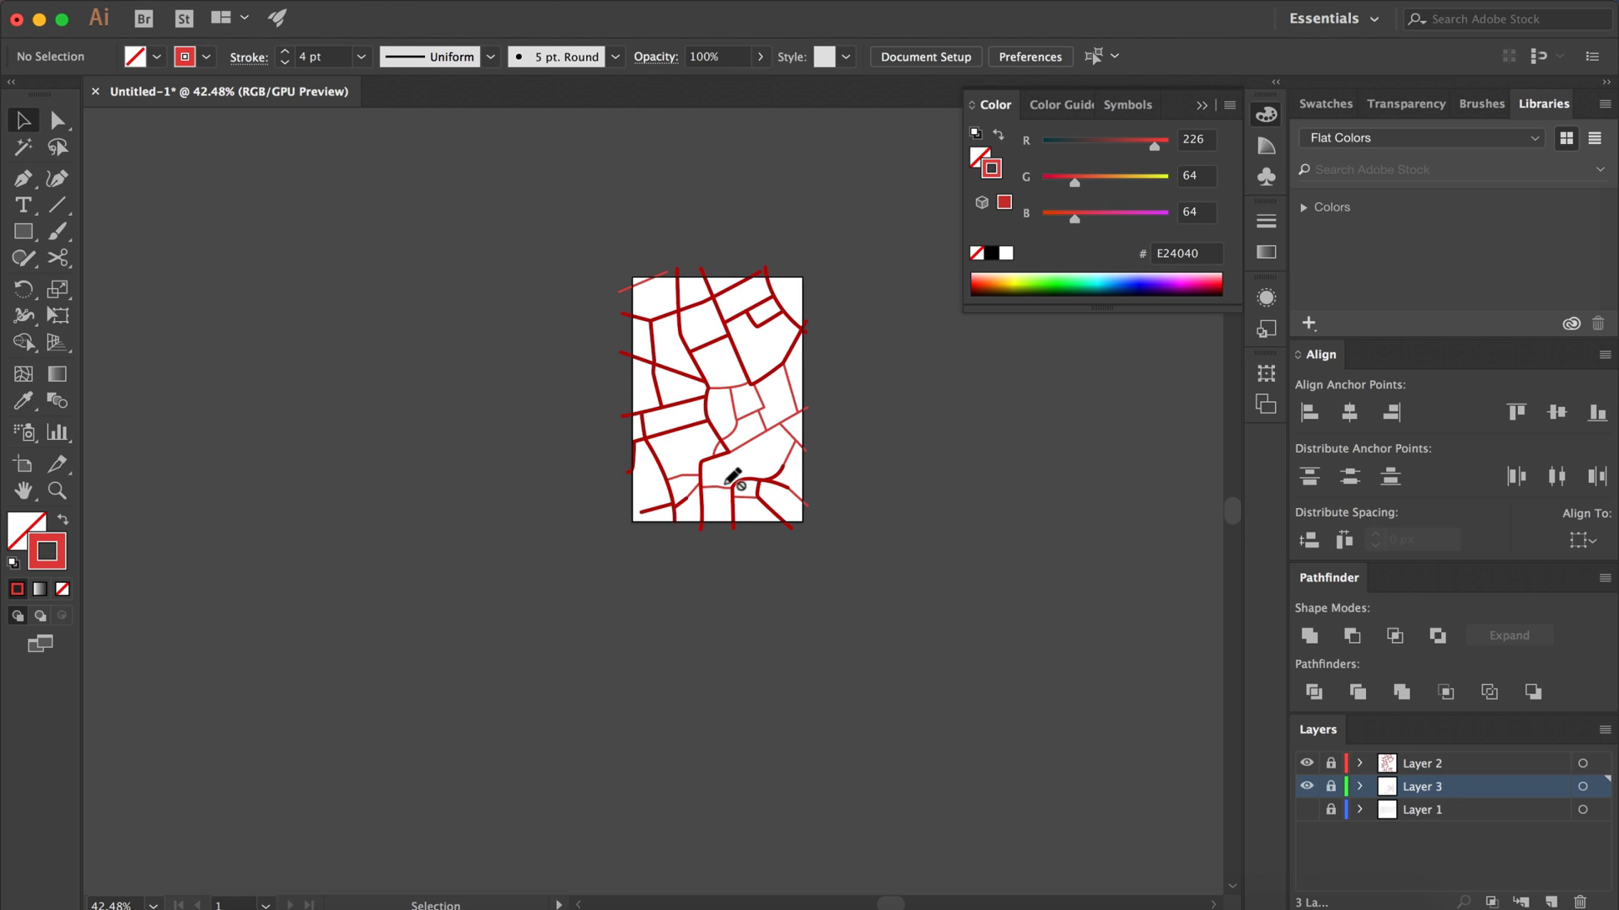
# - Switch to Adobe XD and enlarge the pasted street map, positioning it over the grey area of the iPhone artboard
pyautogui.scroll(5, 732, 466)
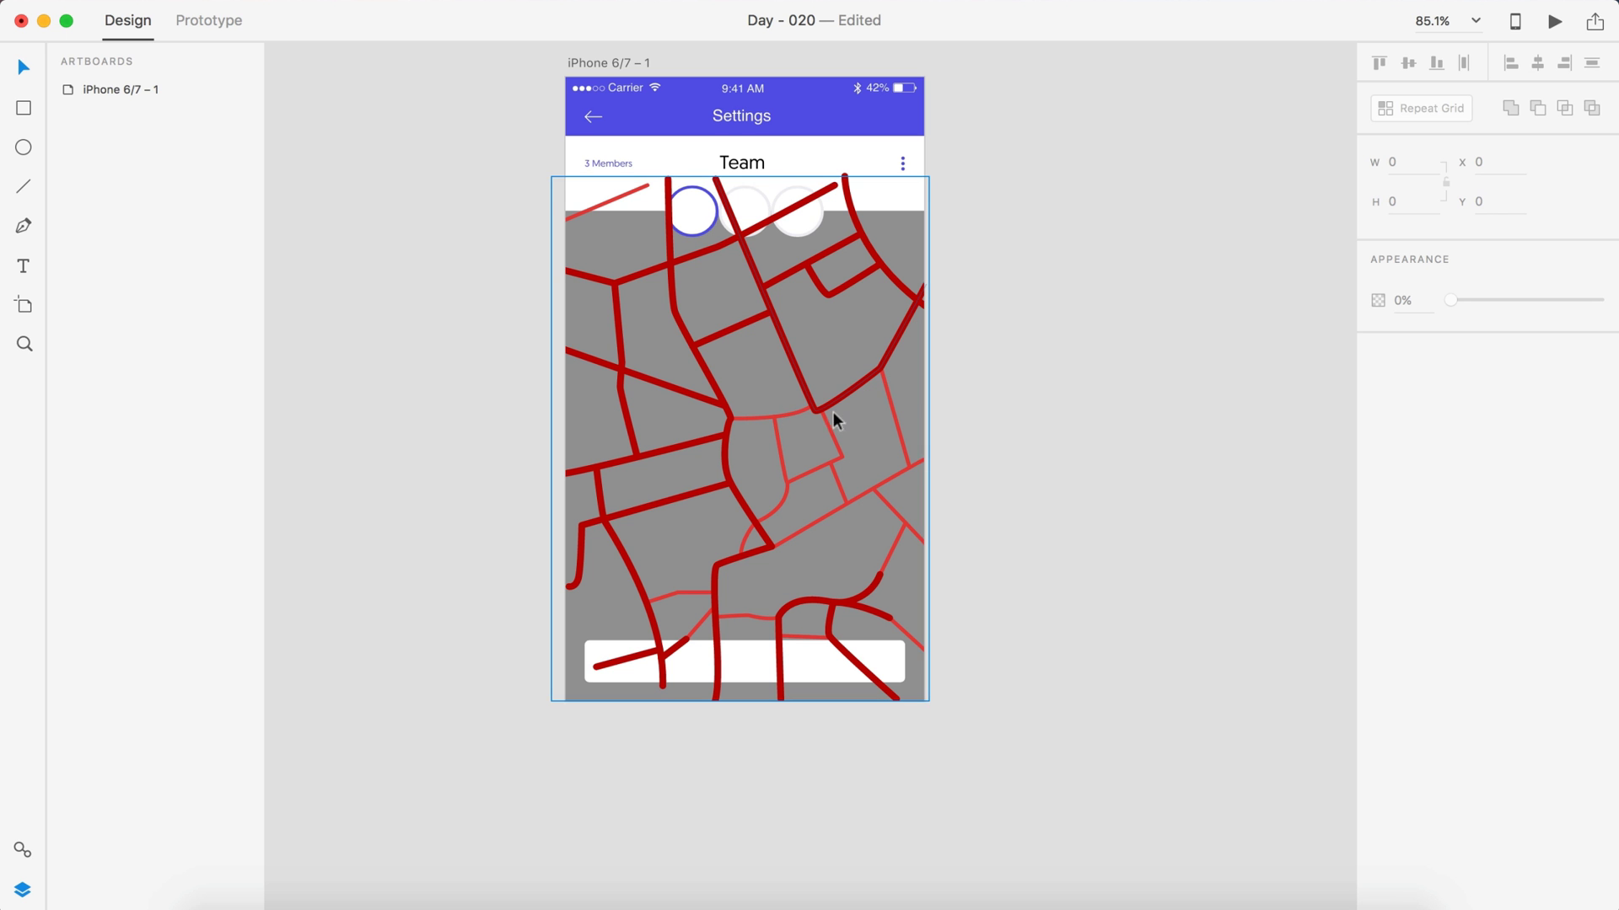
pyautogui.moveTo(817, 409); pyautogui.dragTo(811, 420)
pyautogui.moveTo(928, 195); pyautogui.dragTo(955, 173)
pyautogui.moveTo(894, 267); pyautogui.dragTo(892, 284)
pyautogui.click(1052, 288)
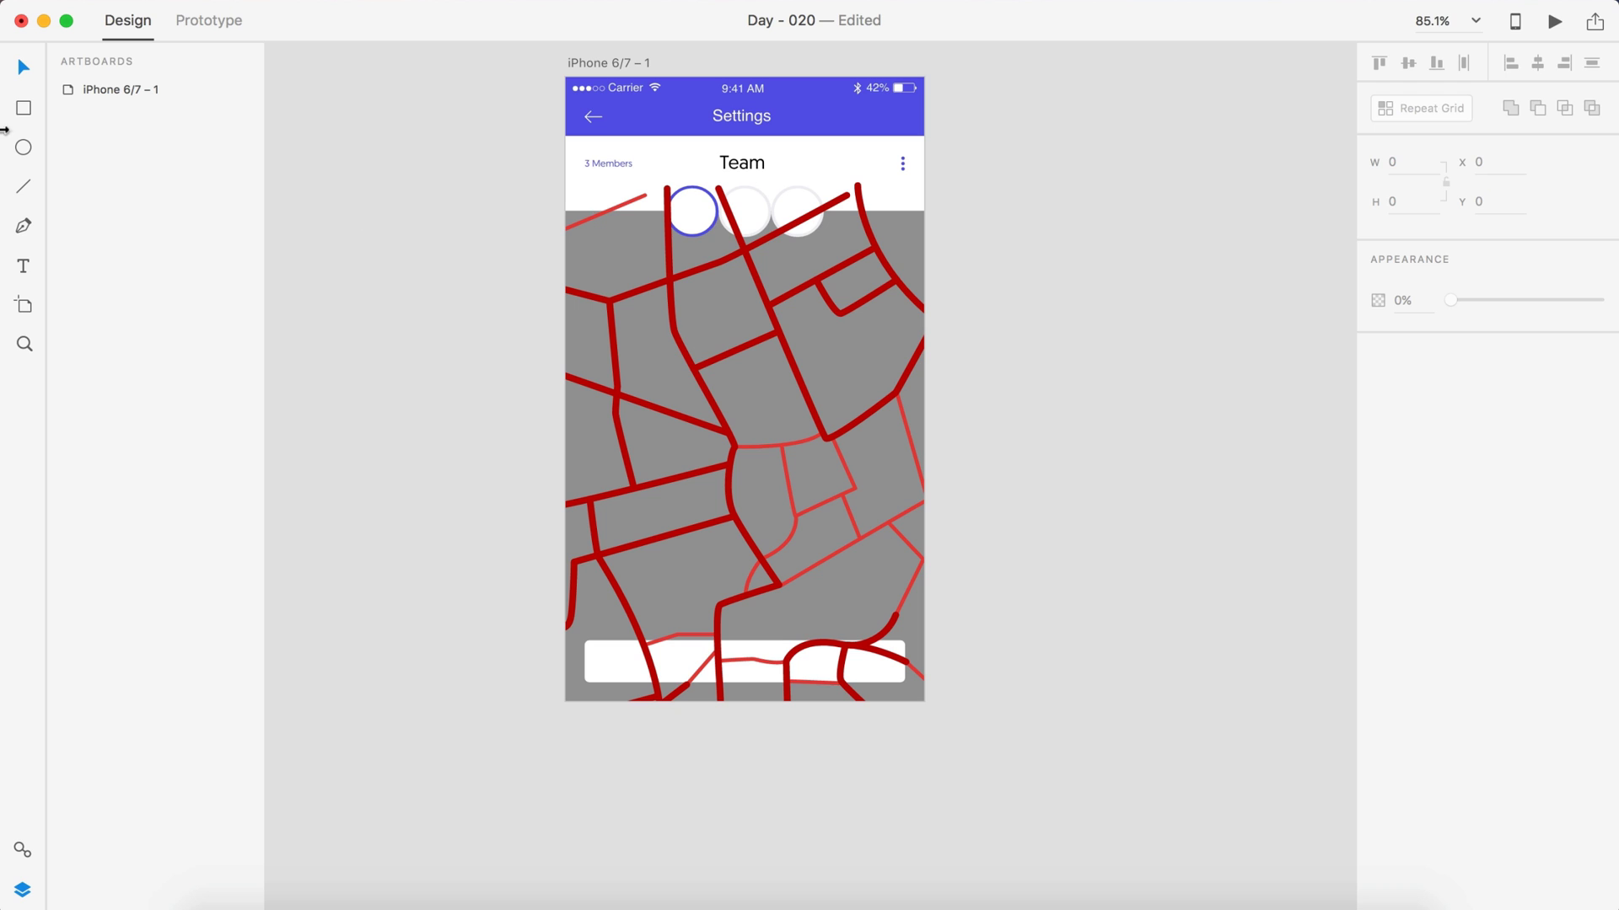
# - Draw a borderless 375 by 524 white rectangle at X 0, Y 143 covering the grey area below the Team header
pyautogui.click(24, 108)
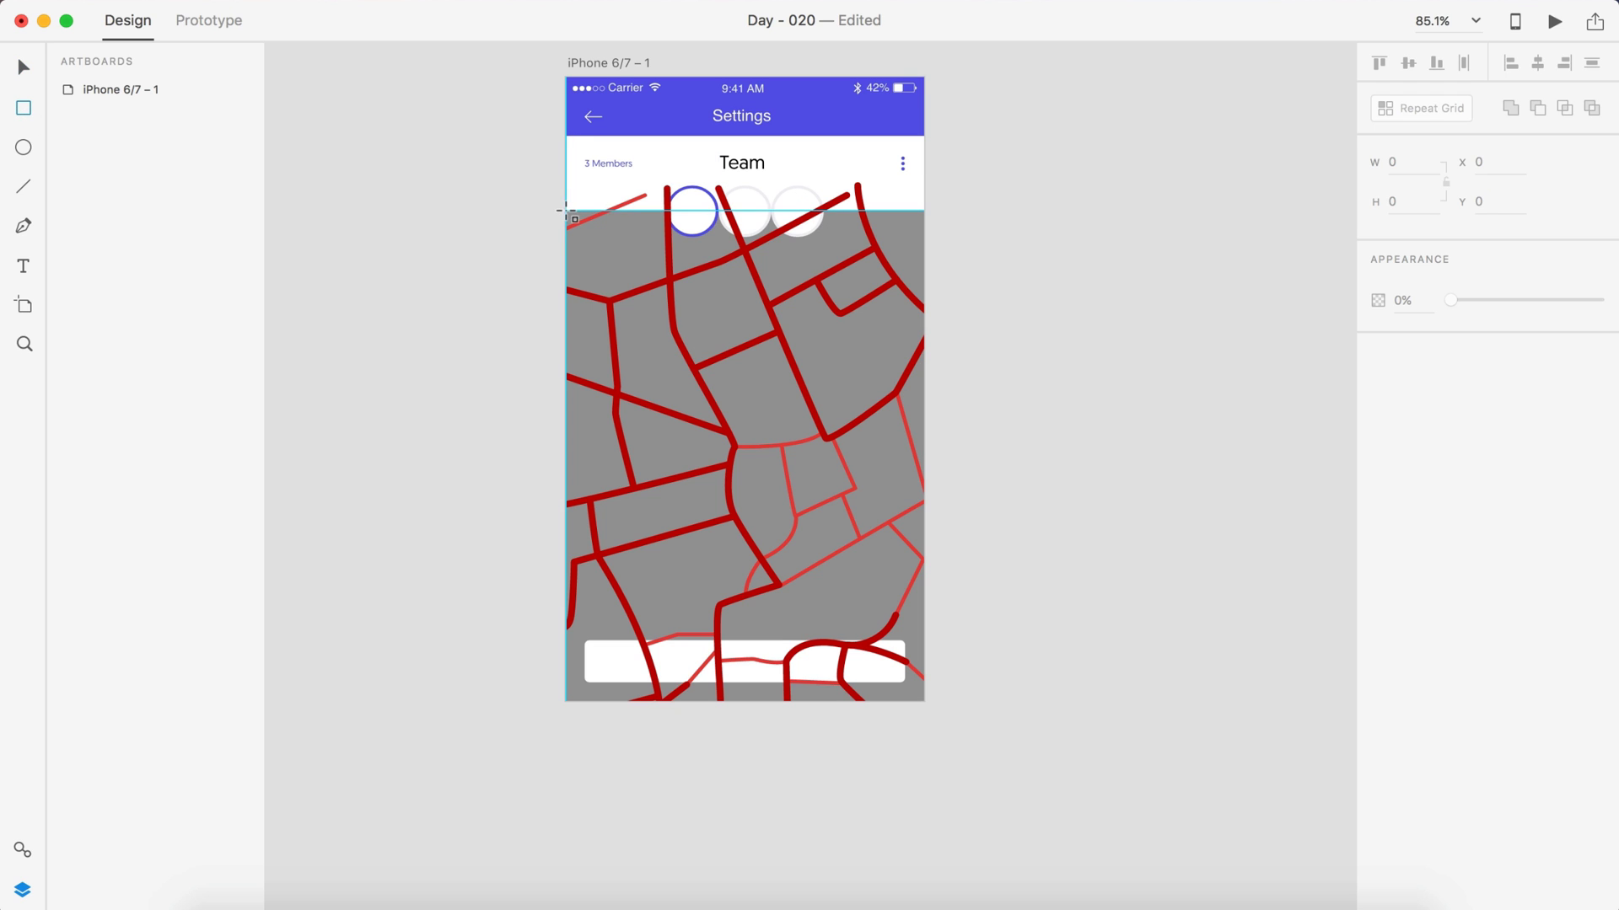
pyautogui.moveTo(566, 210)
pyautogui.mouseDown()
pyautogui.moveTo(860, 542)
pyautogui.moveTo(924, 701)
pyautogui.mouseUp()
pyautogui.moveTo(1342, 424); pyautogui.dragTo(1349, 426)
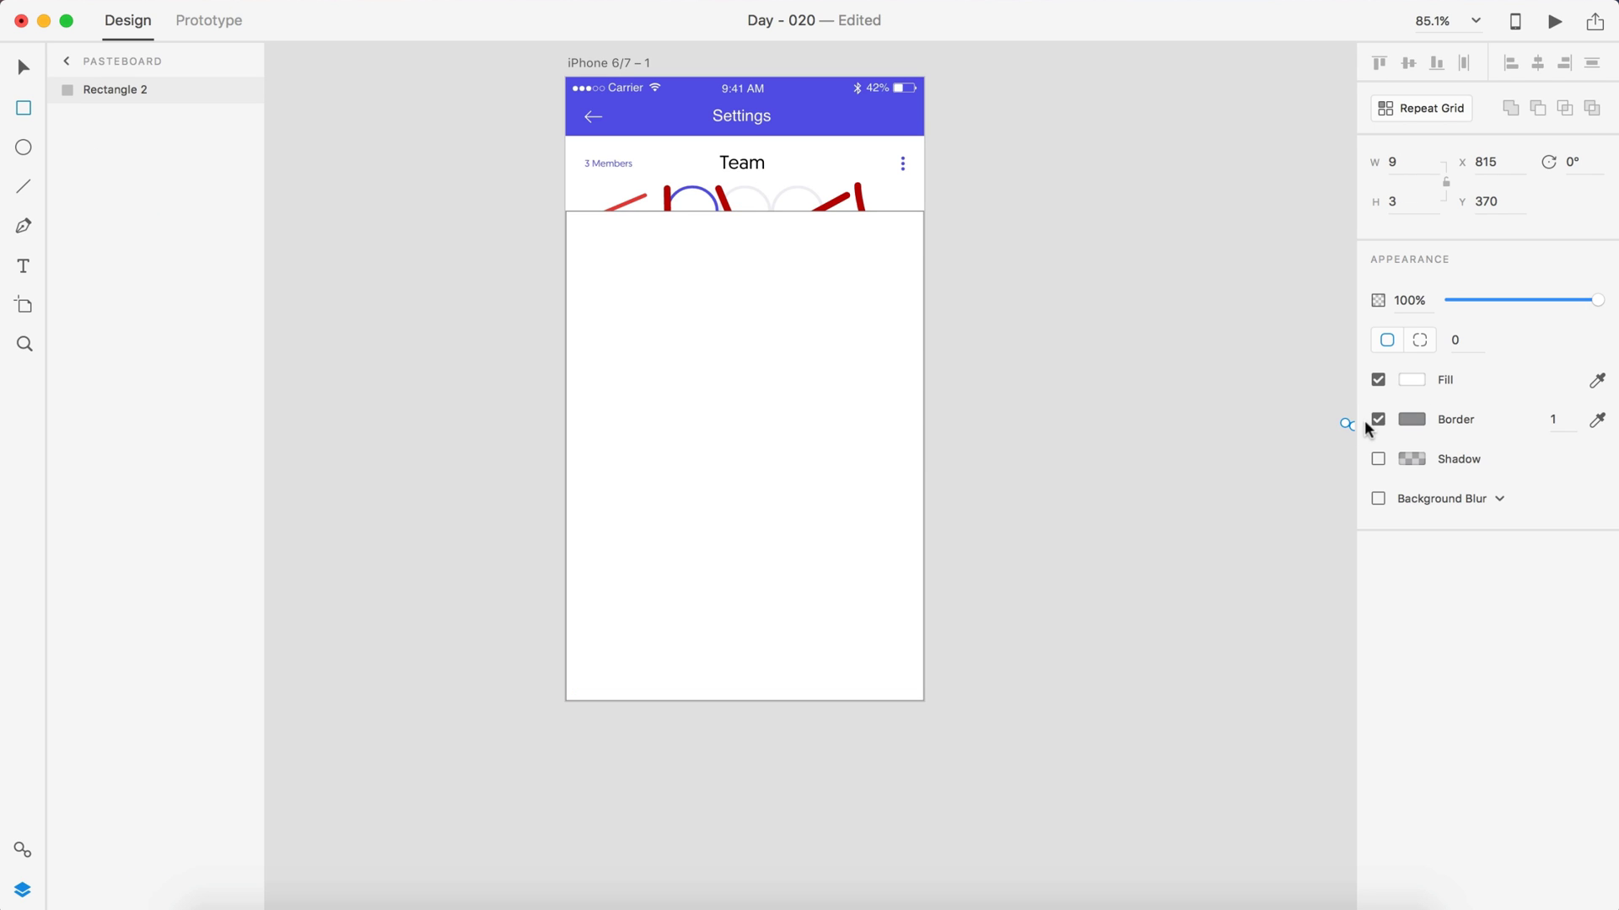
pyautogui.press('super+z')
pyautogui.click(1378, 420)
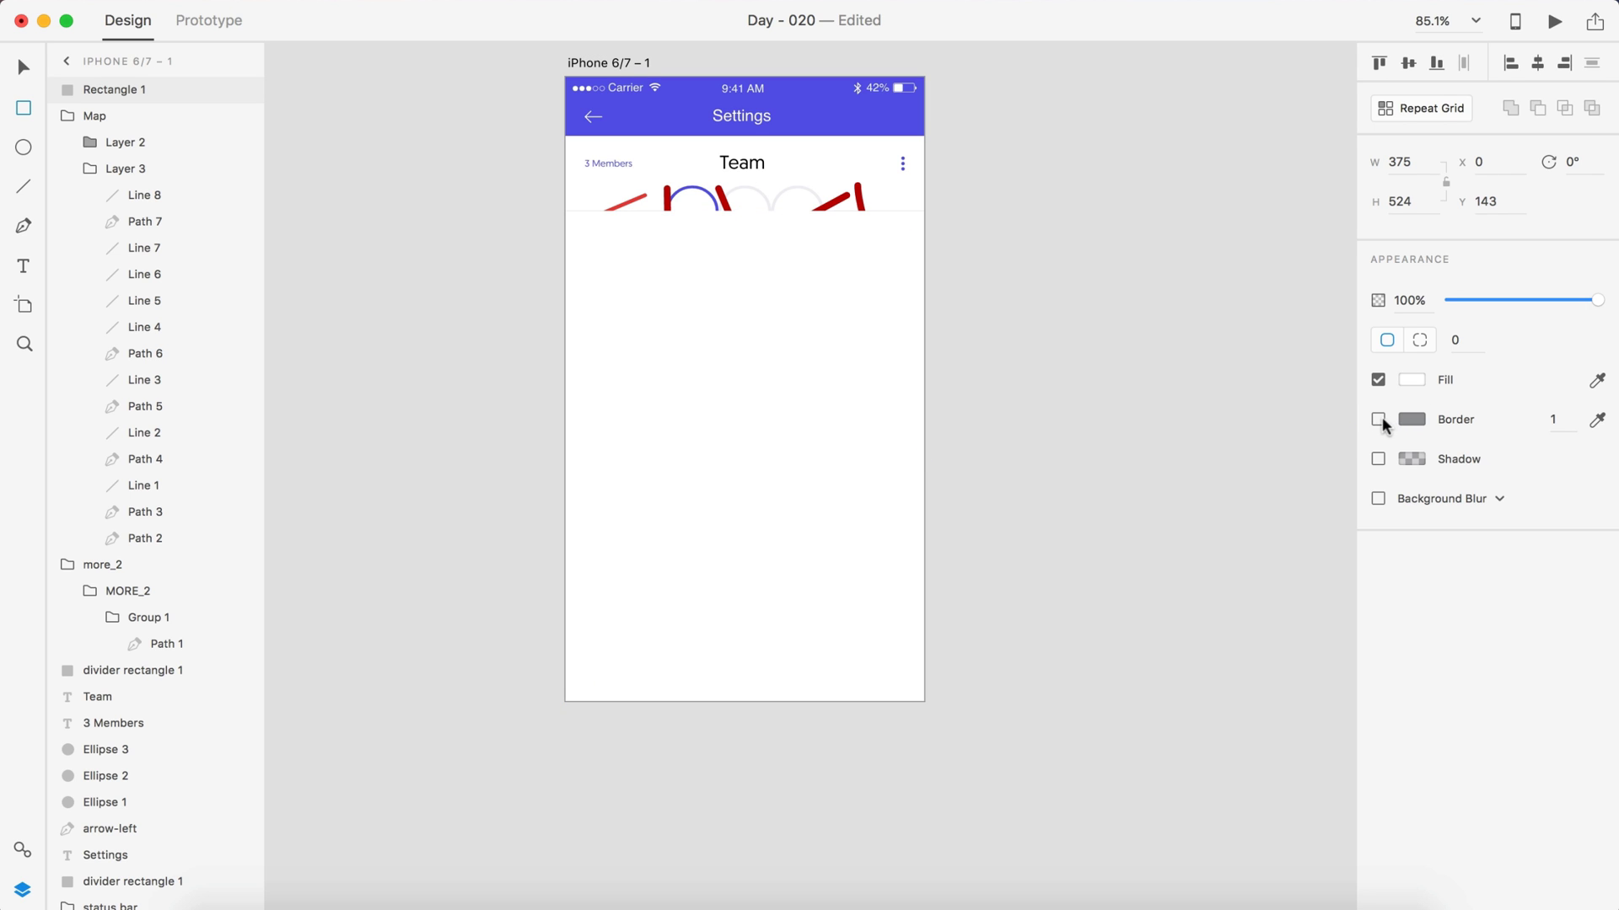
# - Mask the Map group with the white rectangle so the streets are clipped to the area below the header
pyautogui.click(768, 470)
pyautogui.moveTo(566, 456); pyautogui.dragTo(566, 456)
pyautogui.click(854, 203)
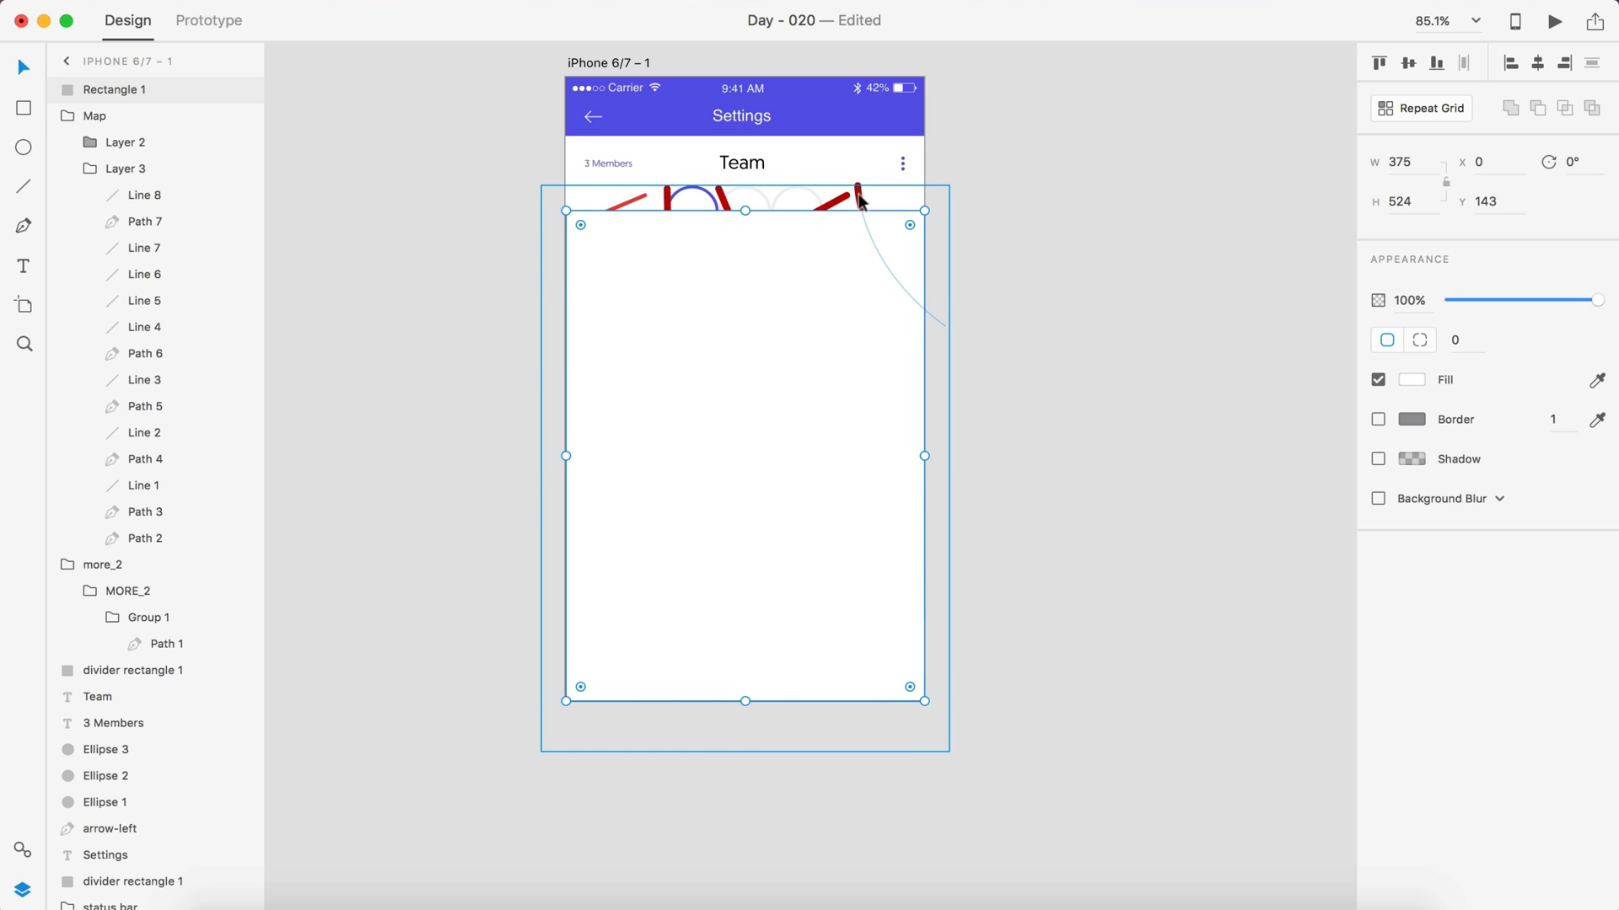
pyautogui.click(226, 1)
pyautogui.click(274, 117)
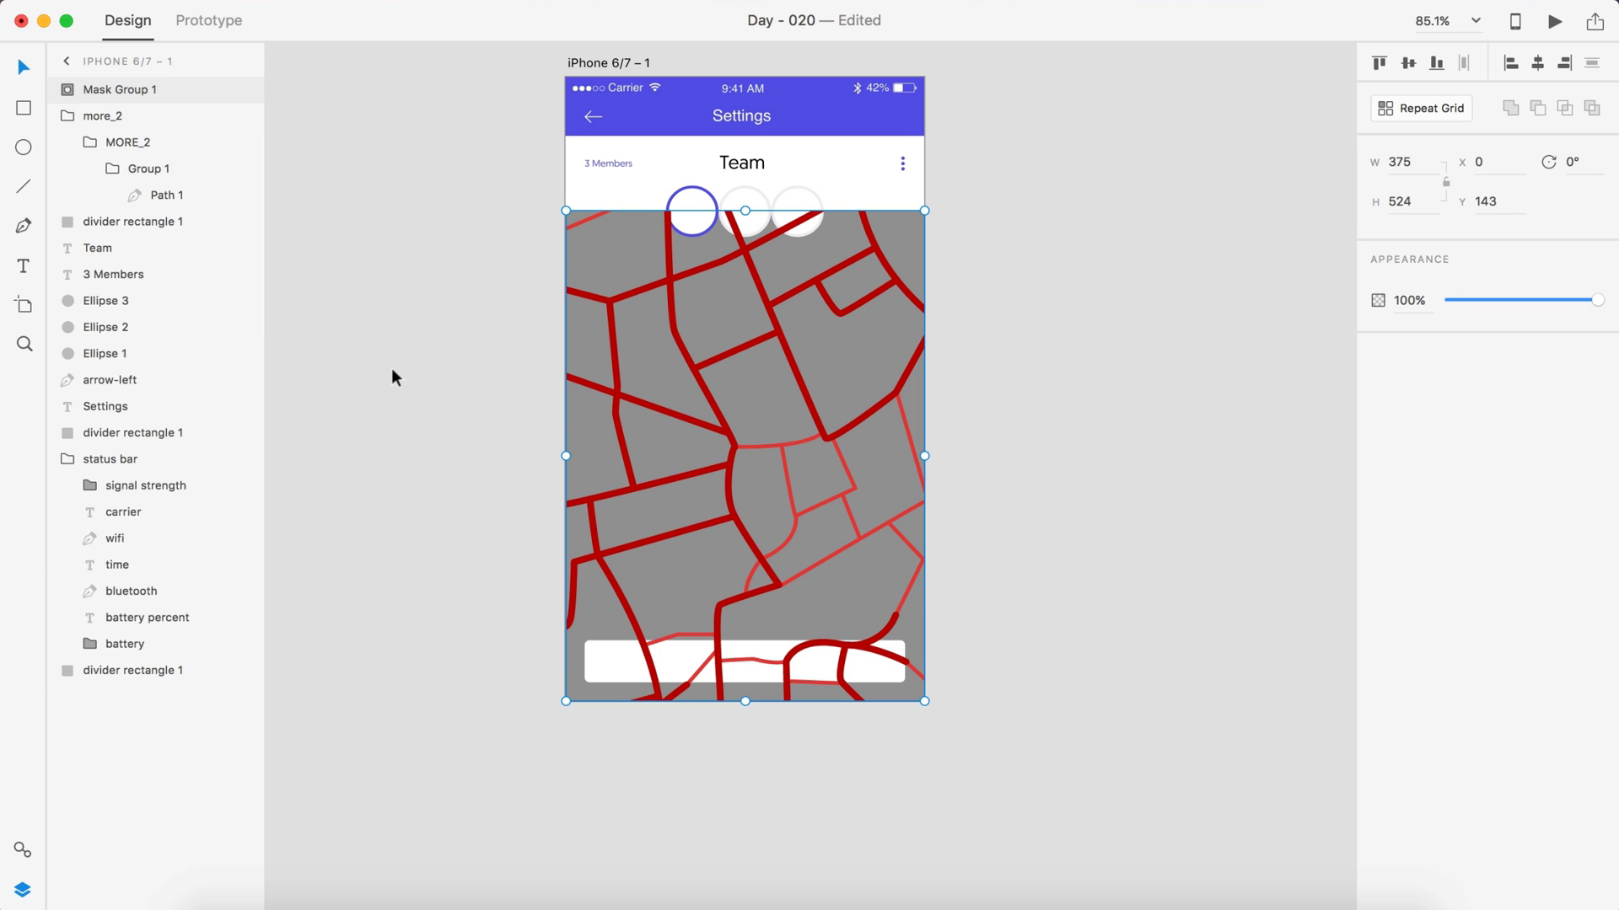
pyautogui.click(395, 377)
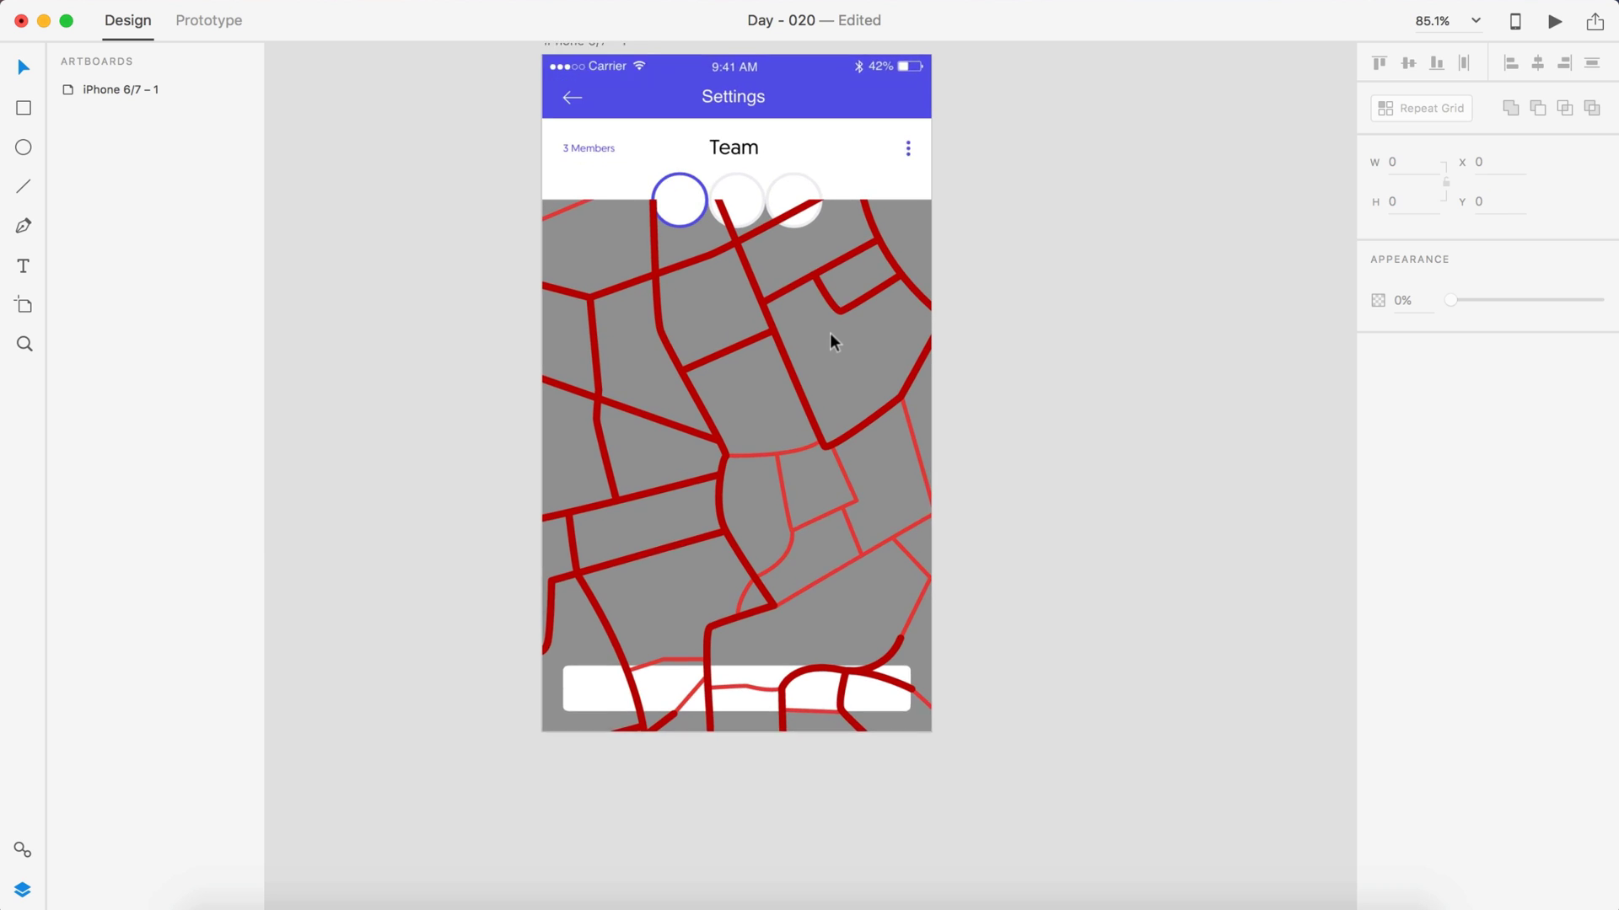
# - Send the masked map group to the back, behind the member circles and the white bar
pyautogui.scroll(3, 830, 334)
pyautogui.rightClick(766, 337)
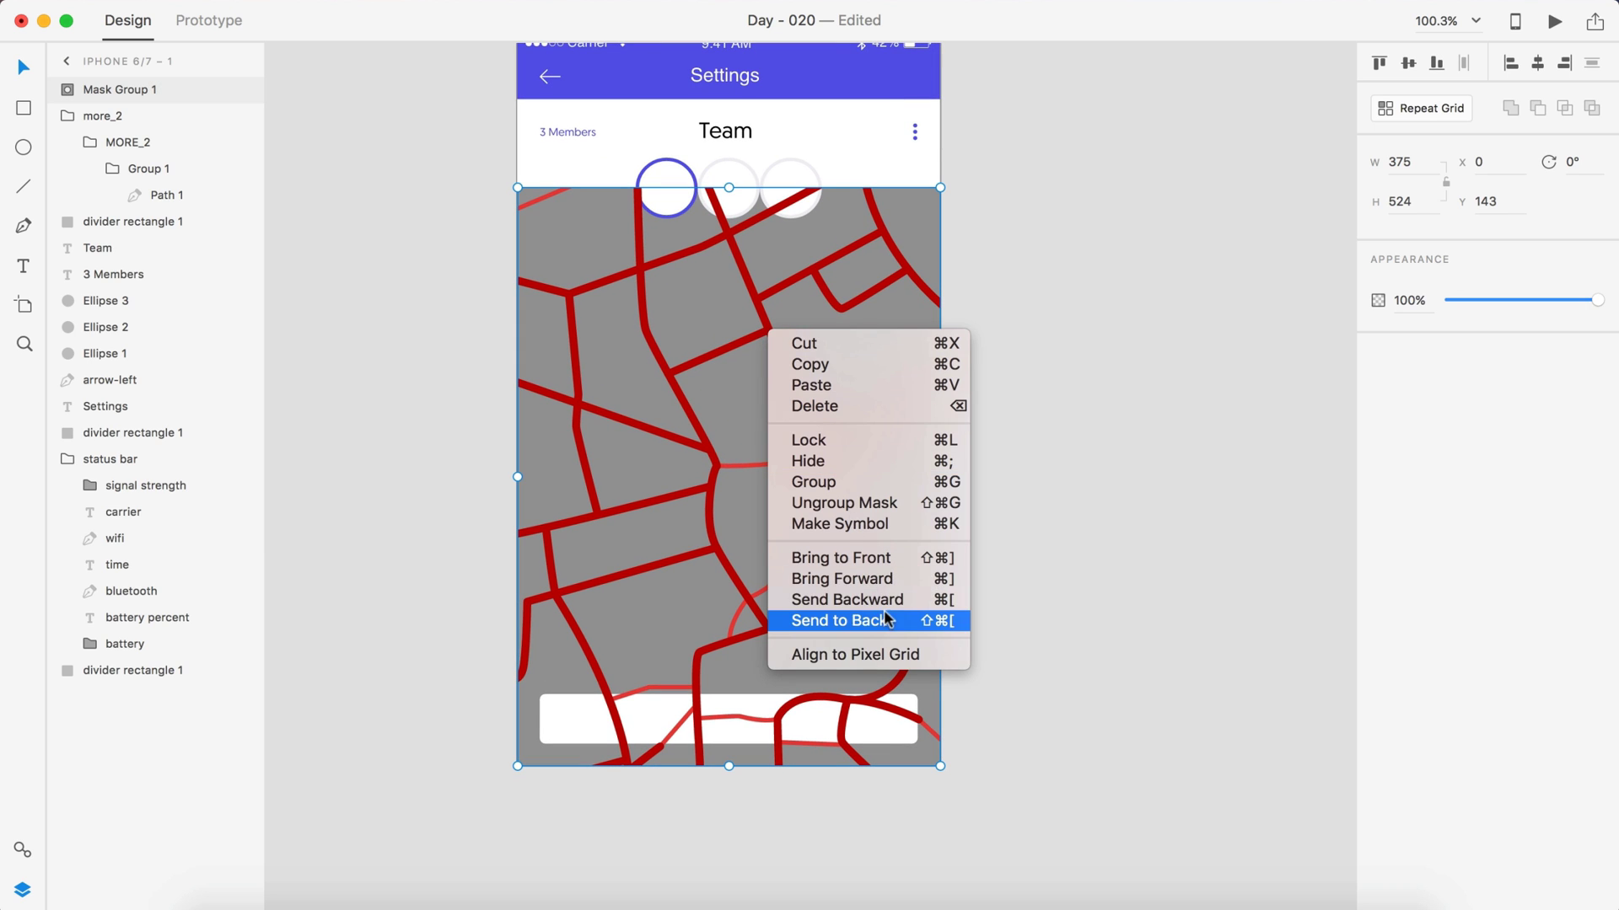
pyautogui.click(838, 620)
pyautogui.click(1099, 521)
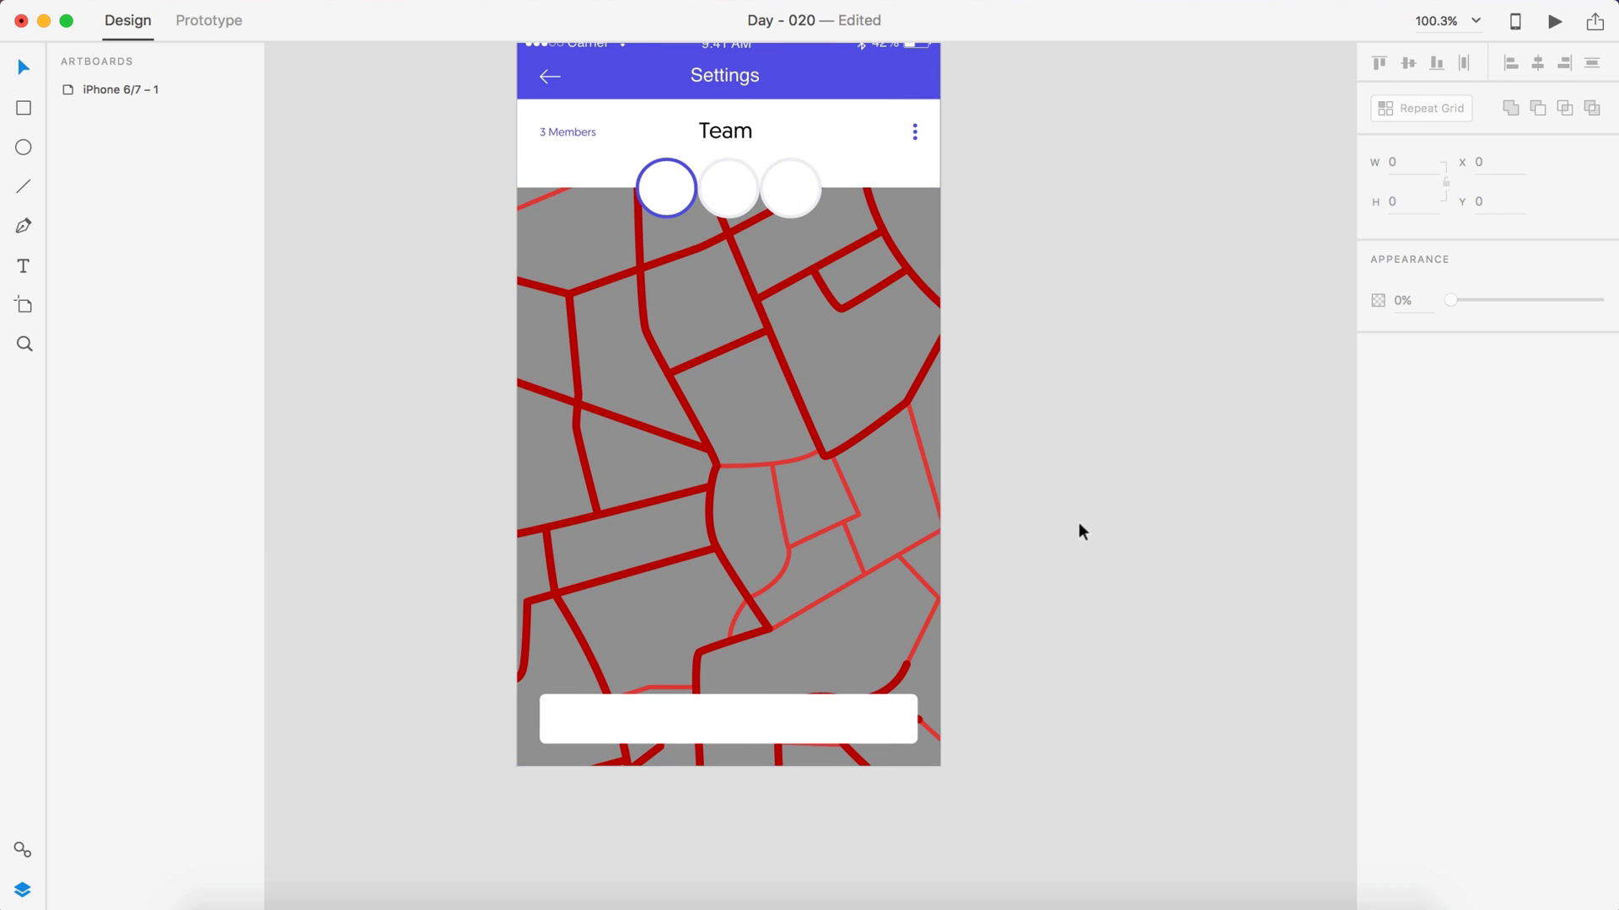
# - Fill the iPhone artboard with the saved light grey swatch
pyautogui.scroll(-3, 1079, 524)
pyautogui.hscroll(2, 1015, 532)
pyautogui.scroll(-2, 710, 538)
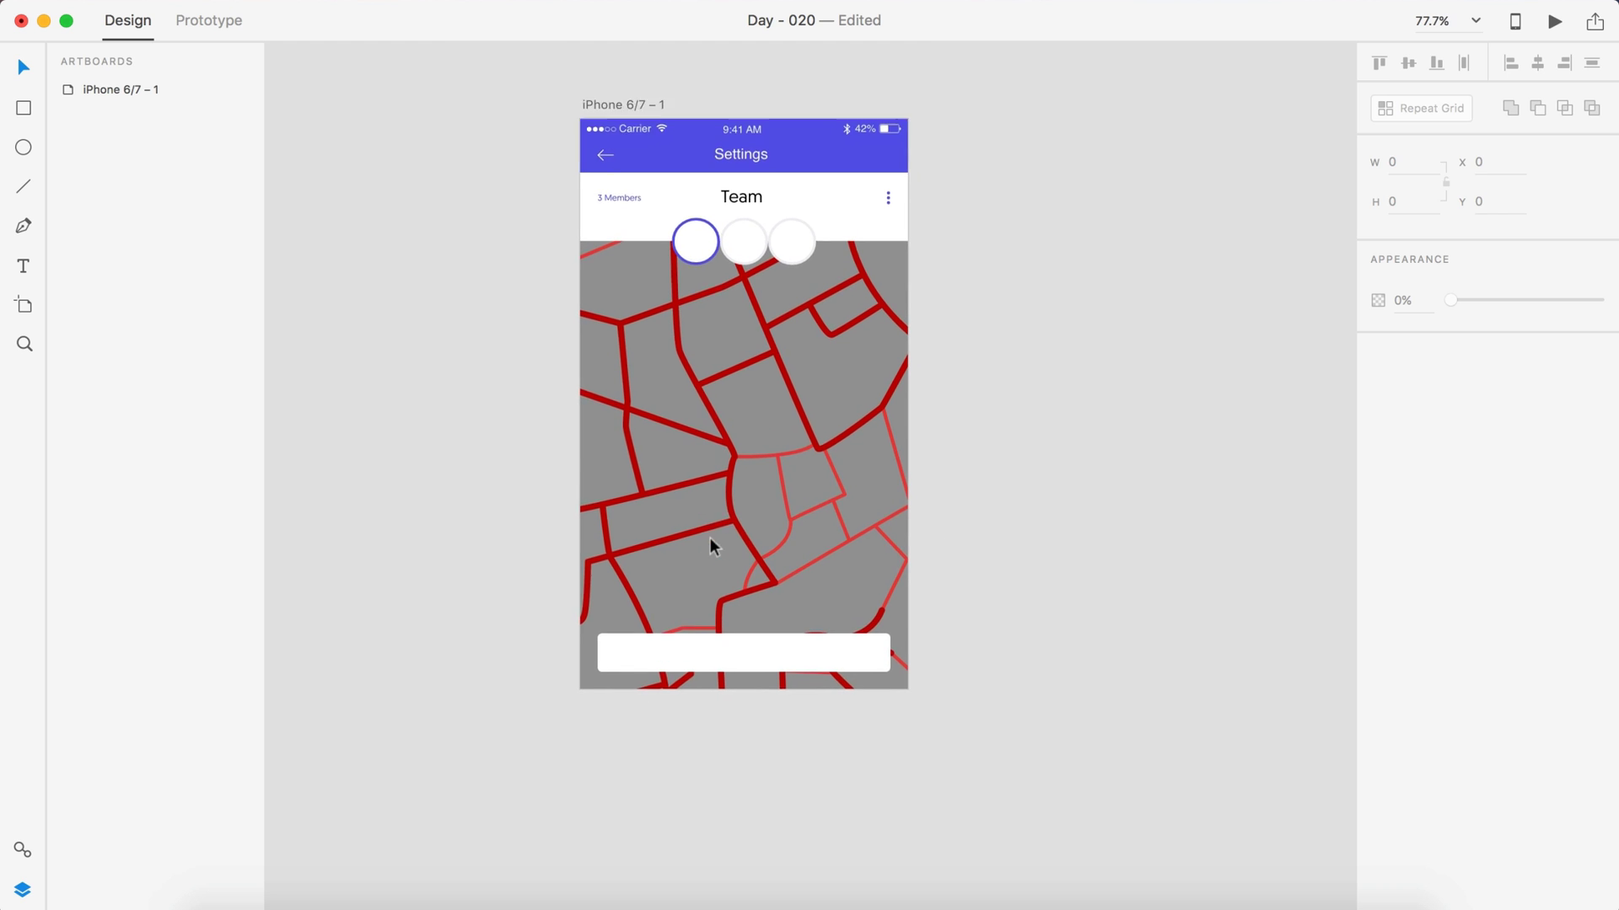
pyautogui.scroll(-1, 710, 538)
pyautogui.scroll(5, 745, 402)
pyautogui.scroll(-3, 745, 402)
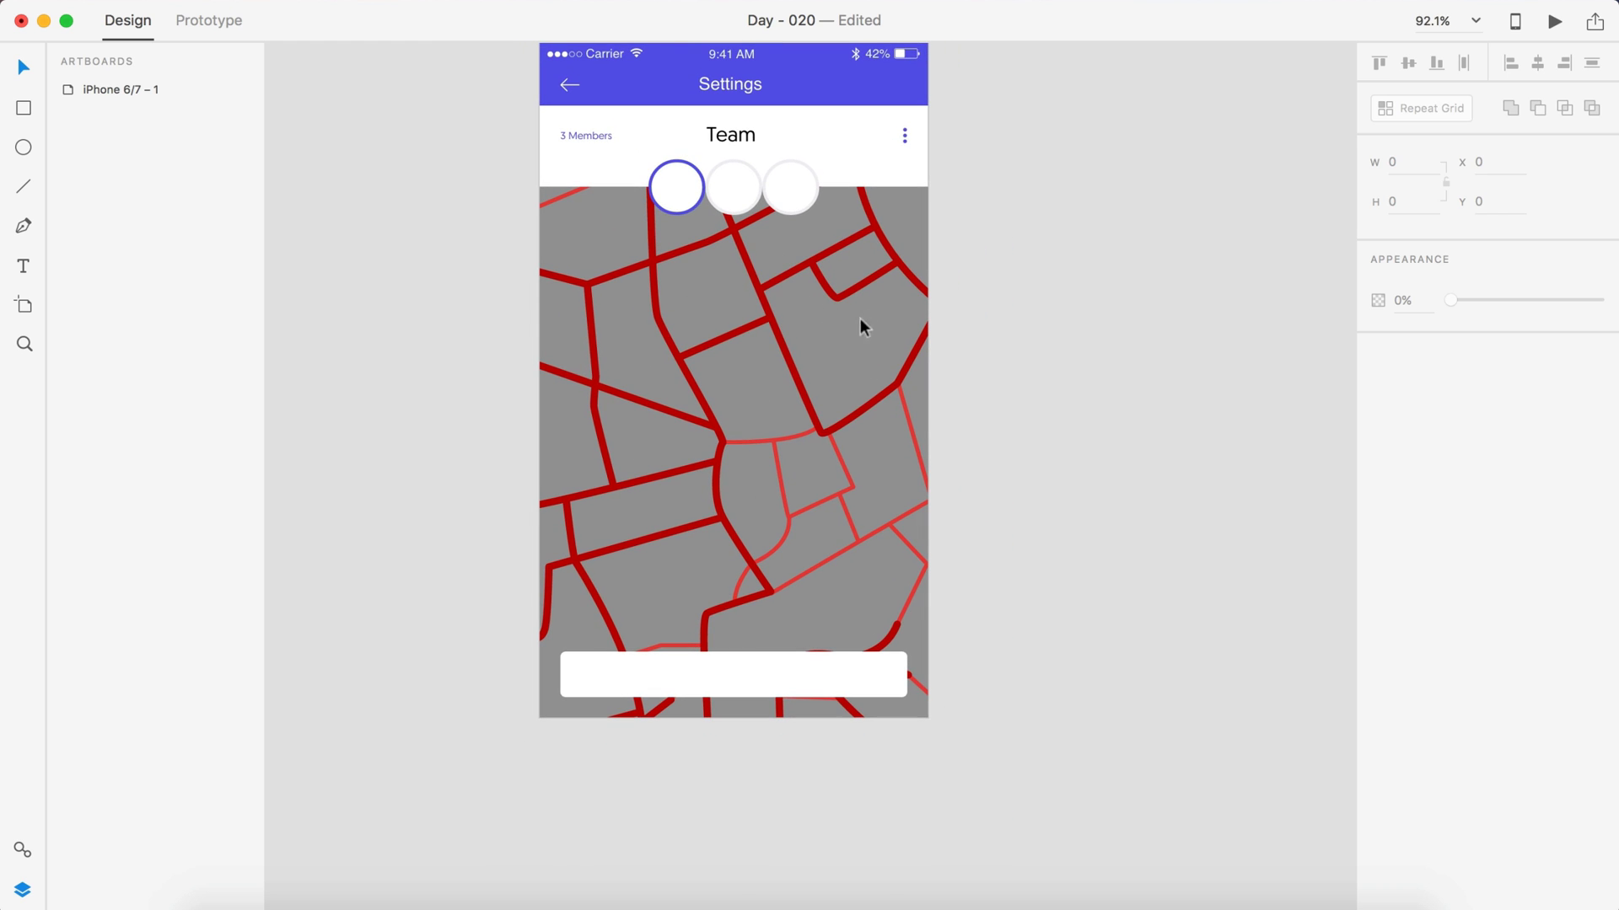
pyautogui.click(867, 359)
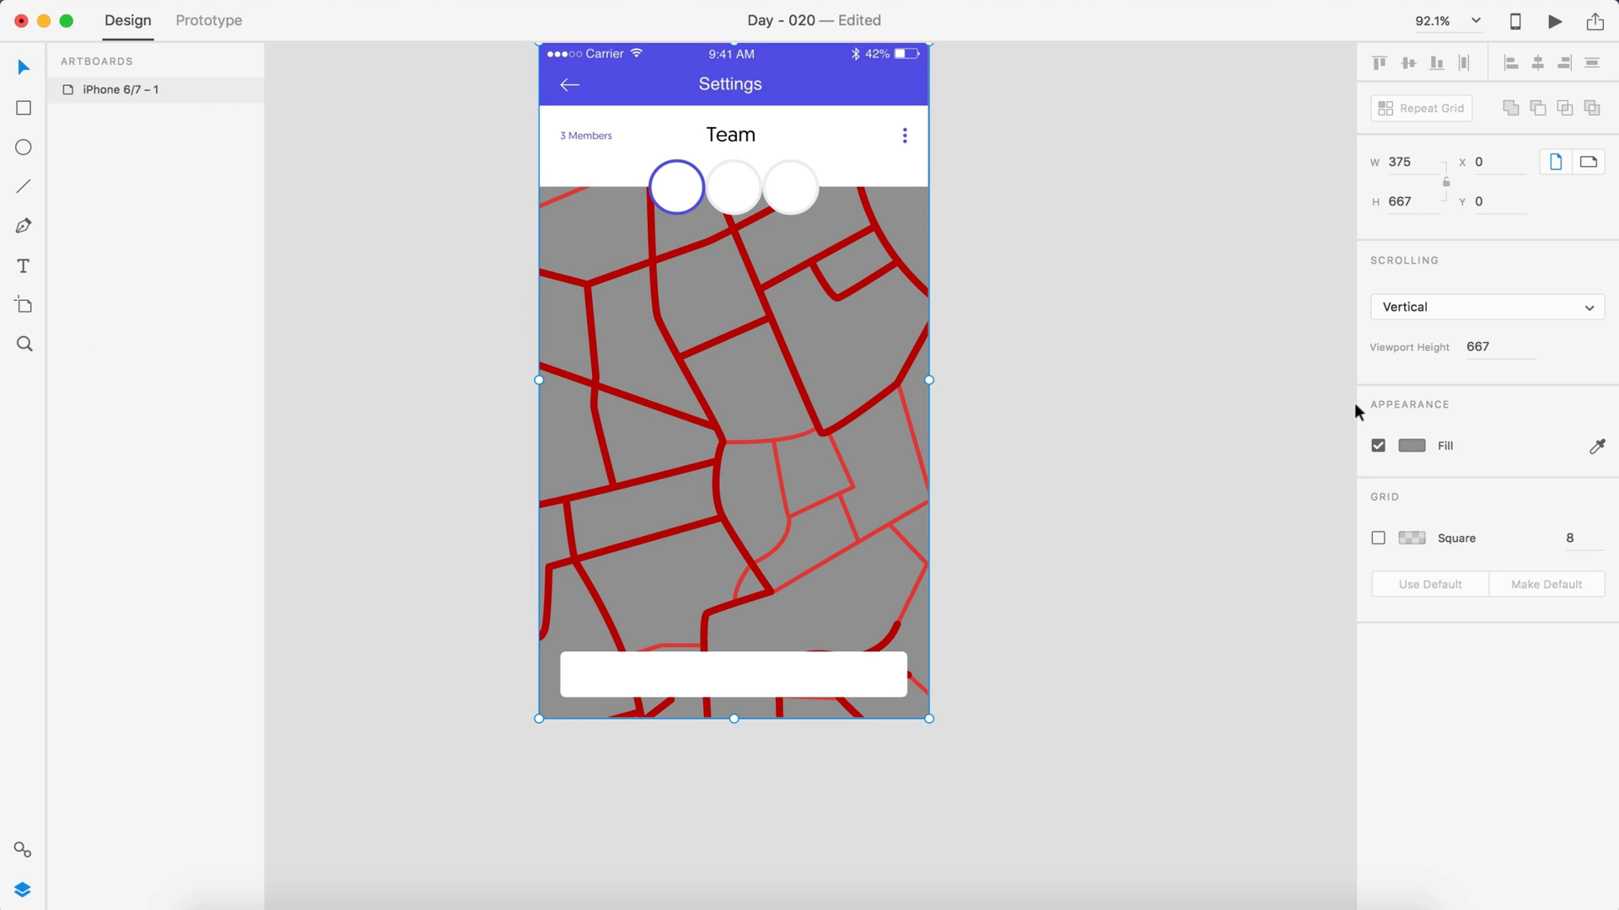
pyautogui.click(1411, 446)
pyautogui.moveTo(1288, 405); pyautogui.dragTo(1129, 305)
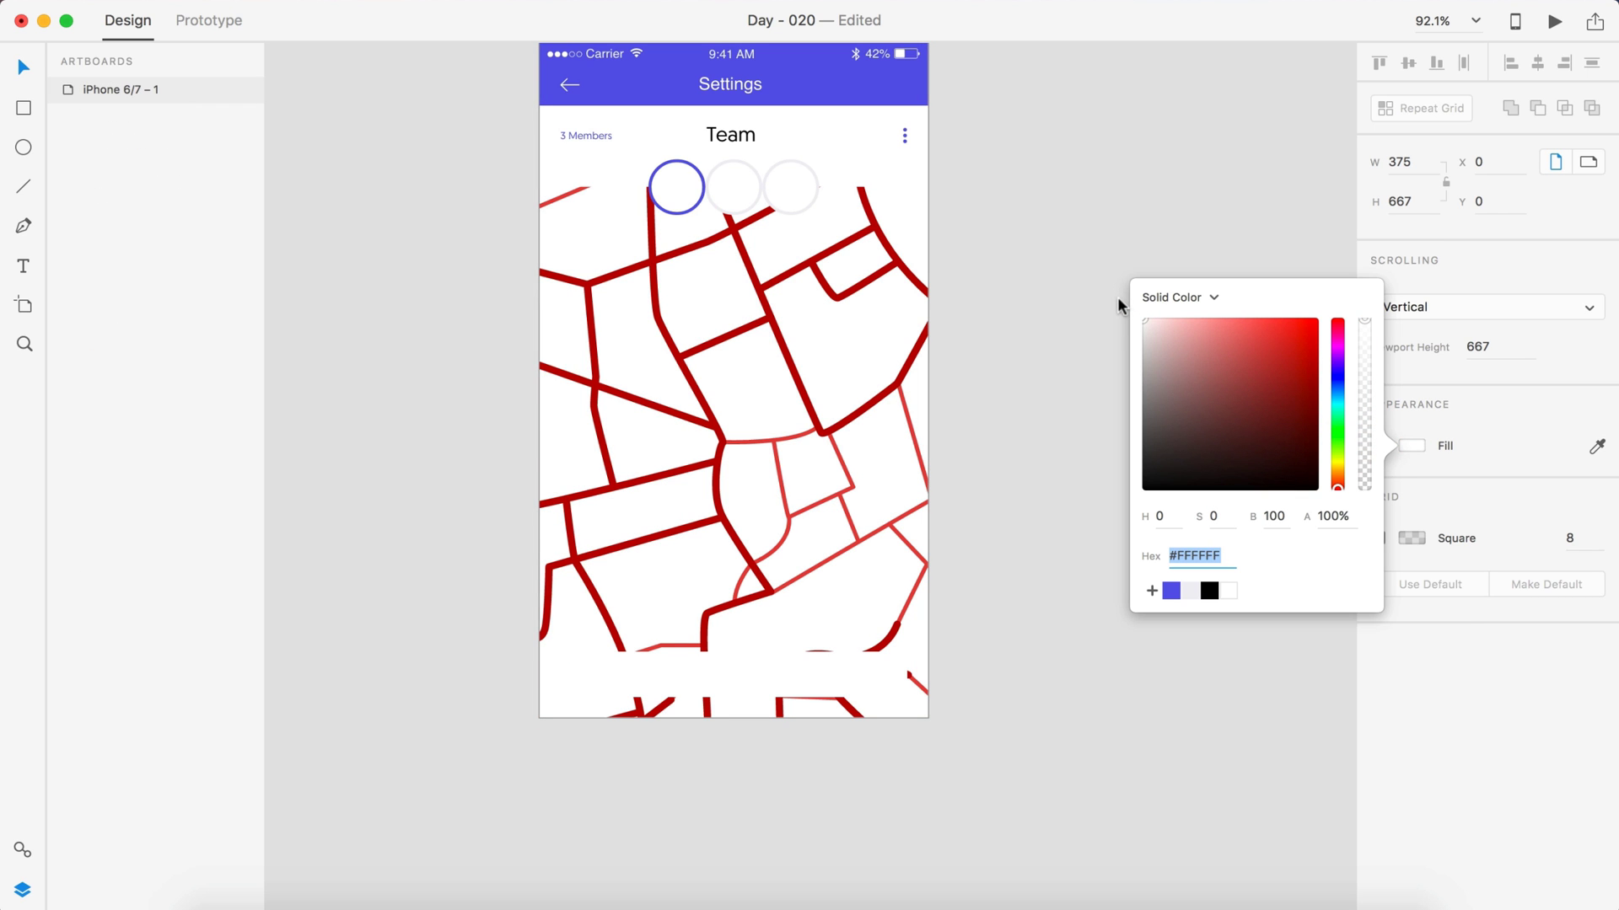
pyautogui.click(1182, 592)
pyautogui.click(1040, 382)
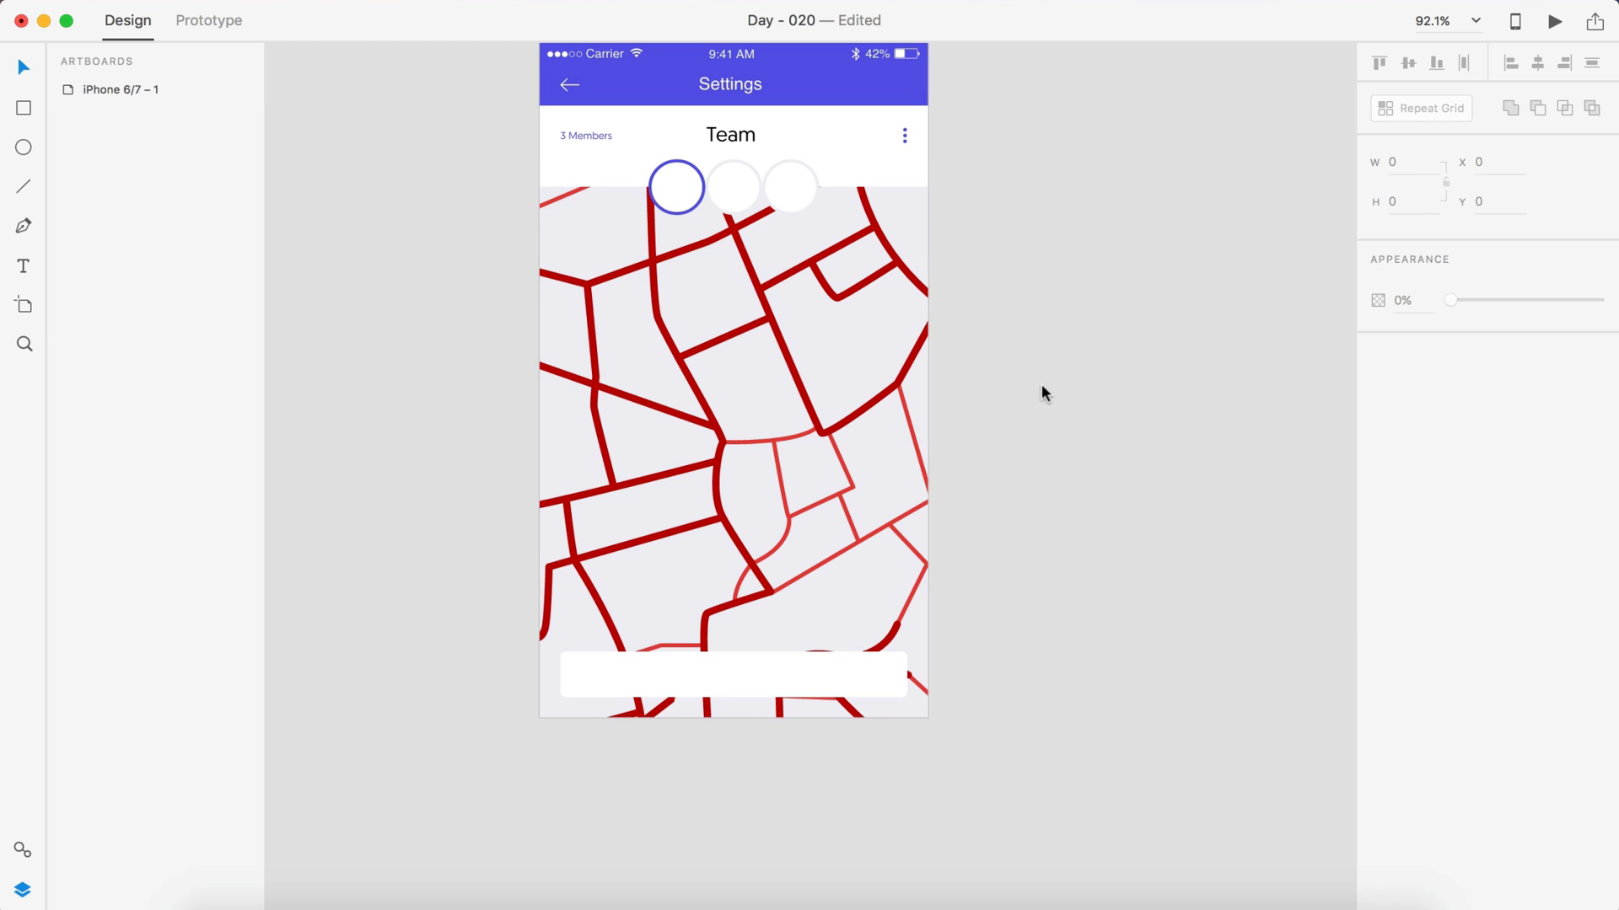
# - List the iPhone artboard's layers and expand Mask Group 1 to reach the map's layers
pyautogui.scroll(1, 1041, 384)
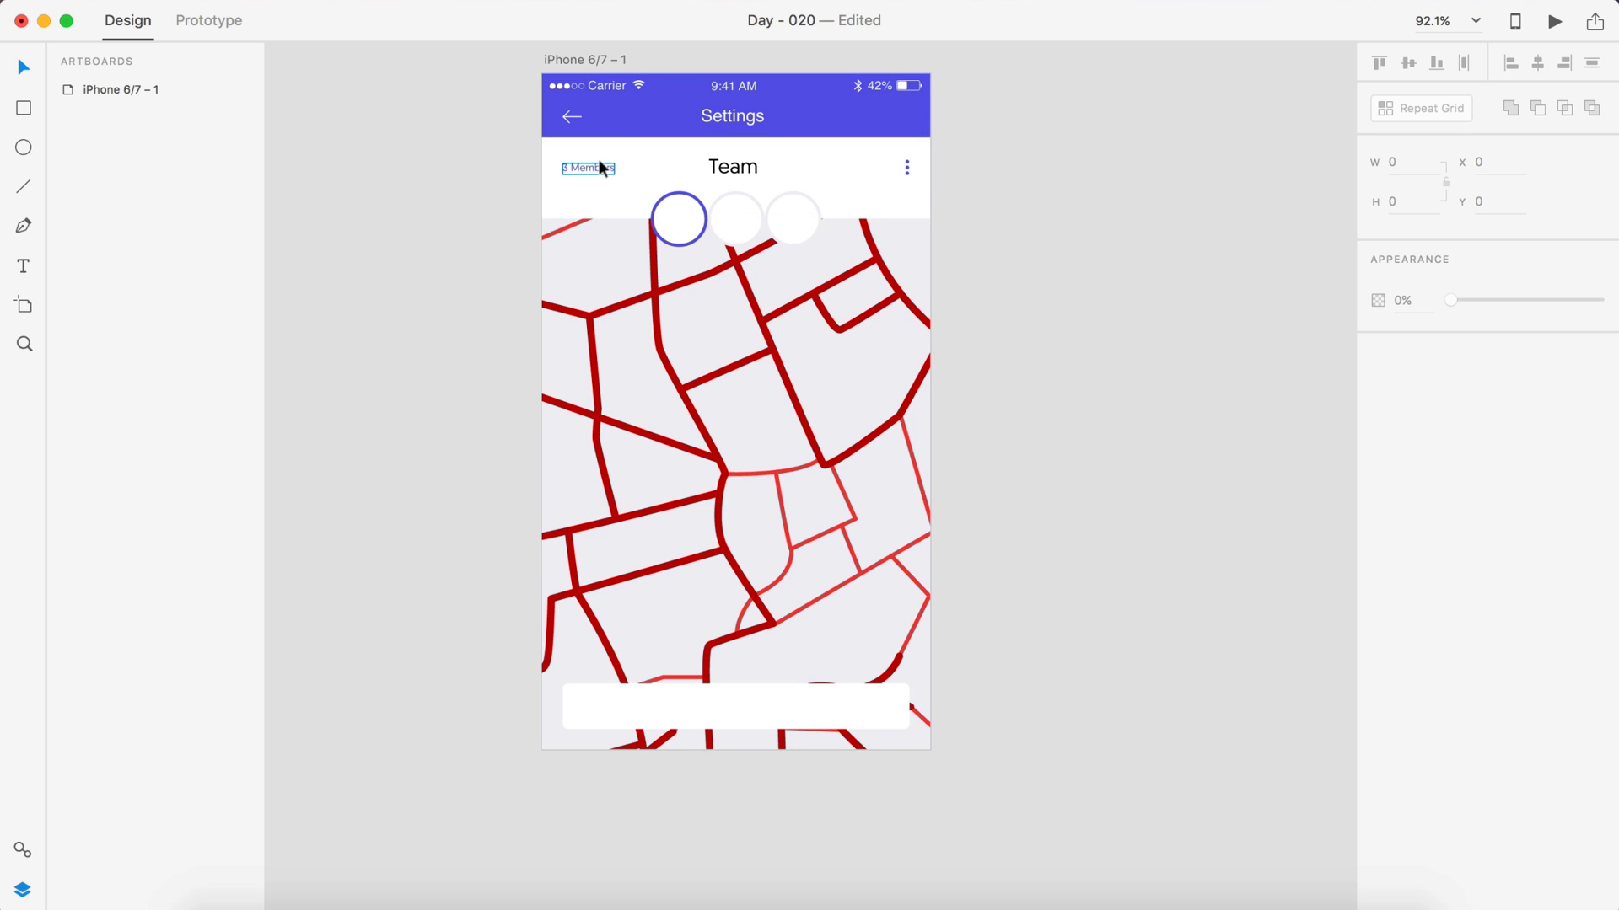
pyautogui.click(98, 93)
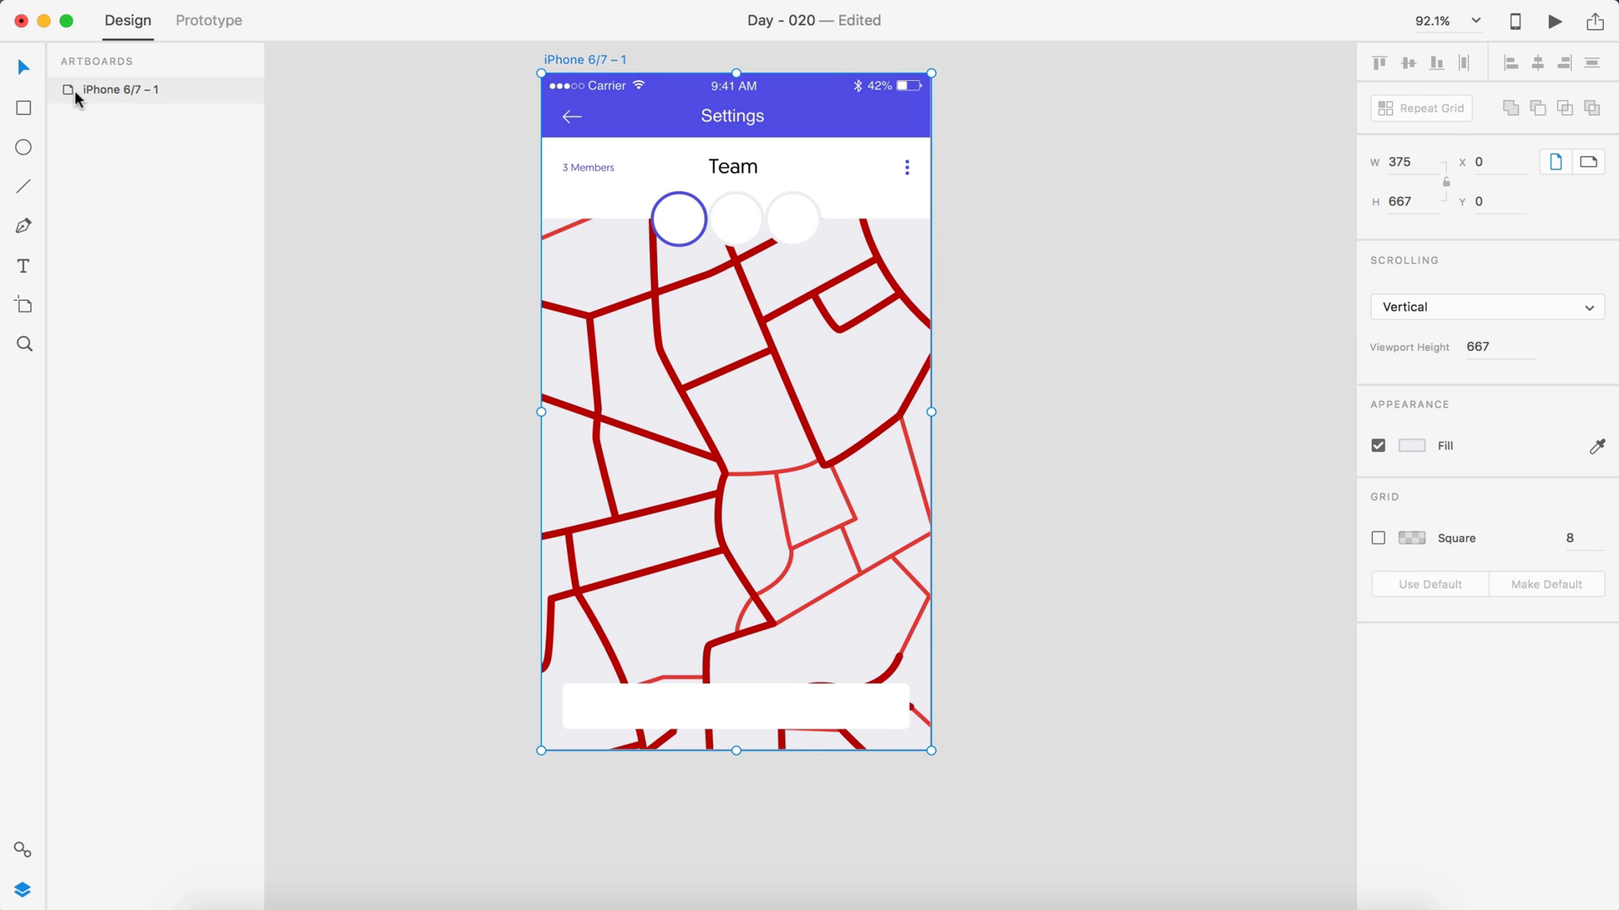
pyautogui.doubleClick(74, 89)
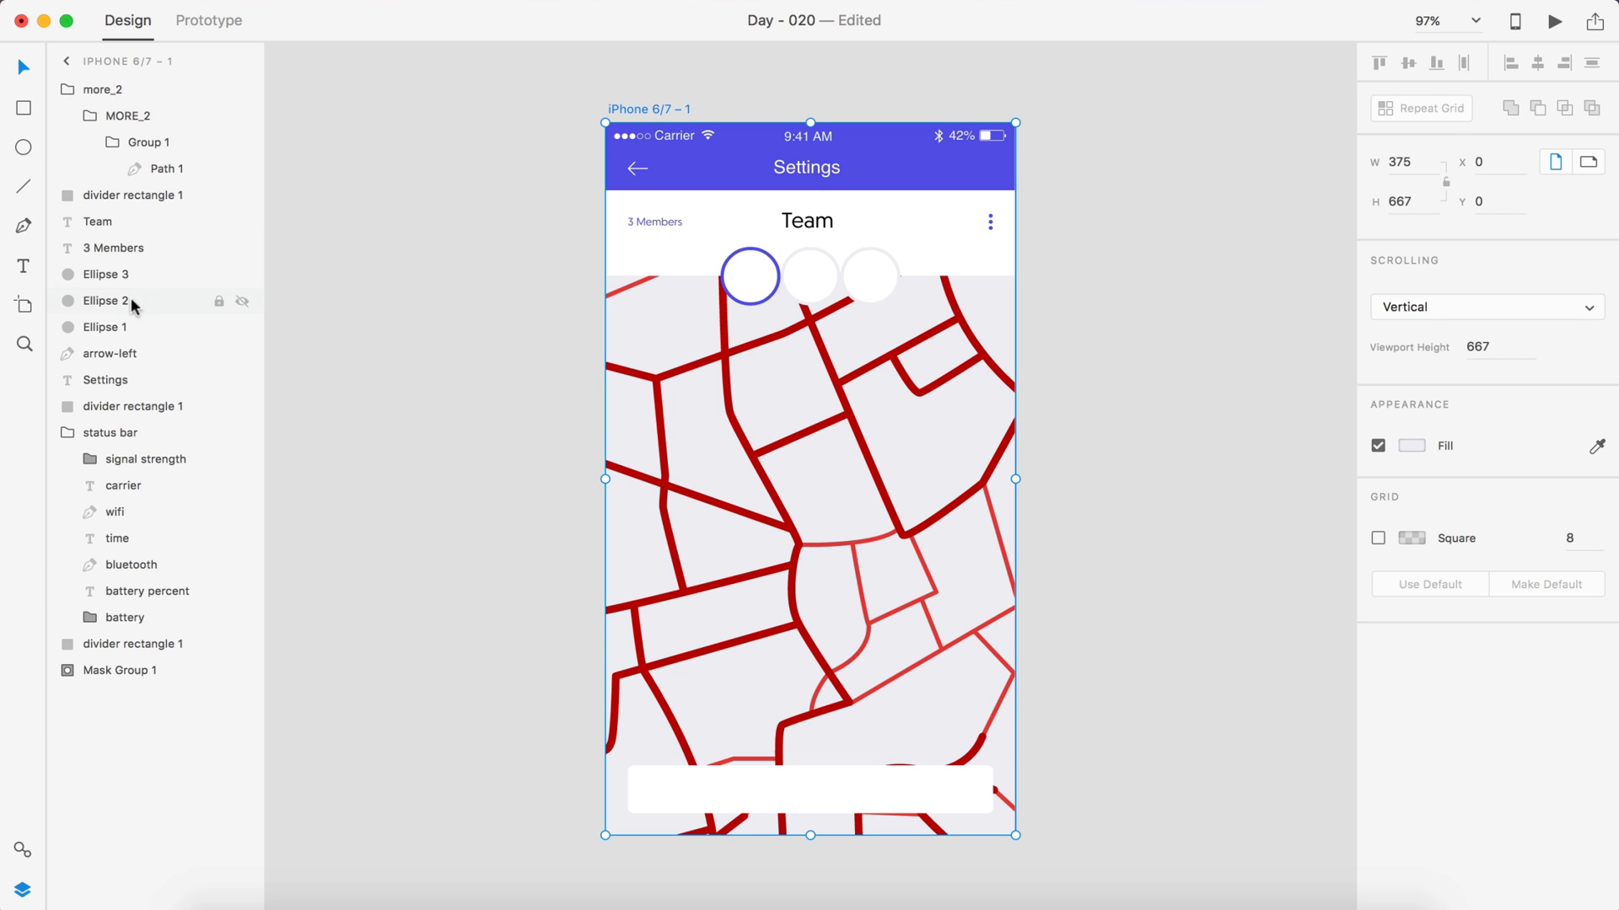
pyautogui.press('Escape')
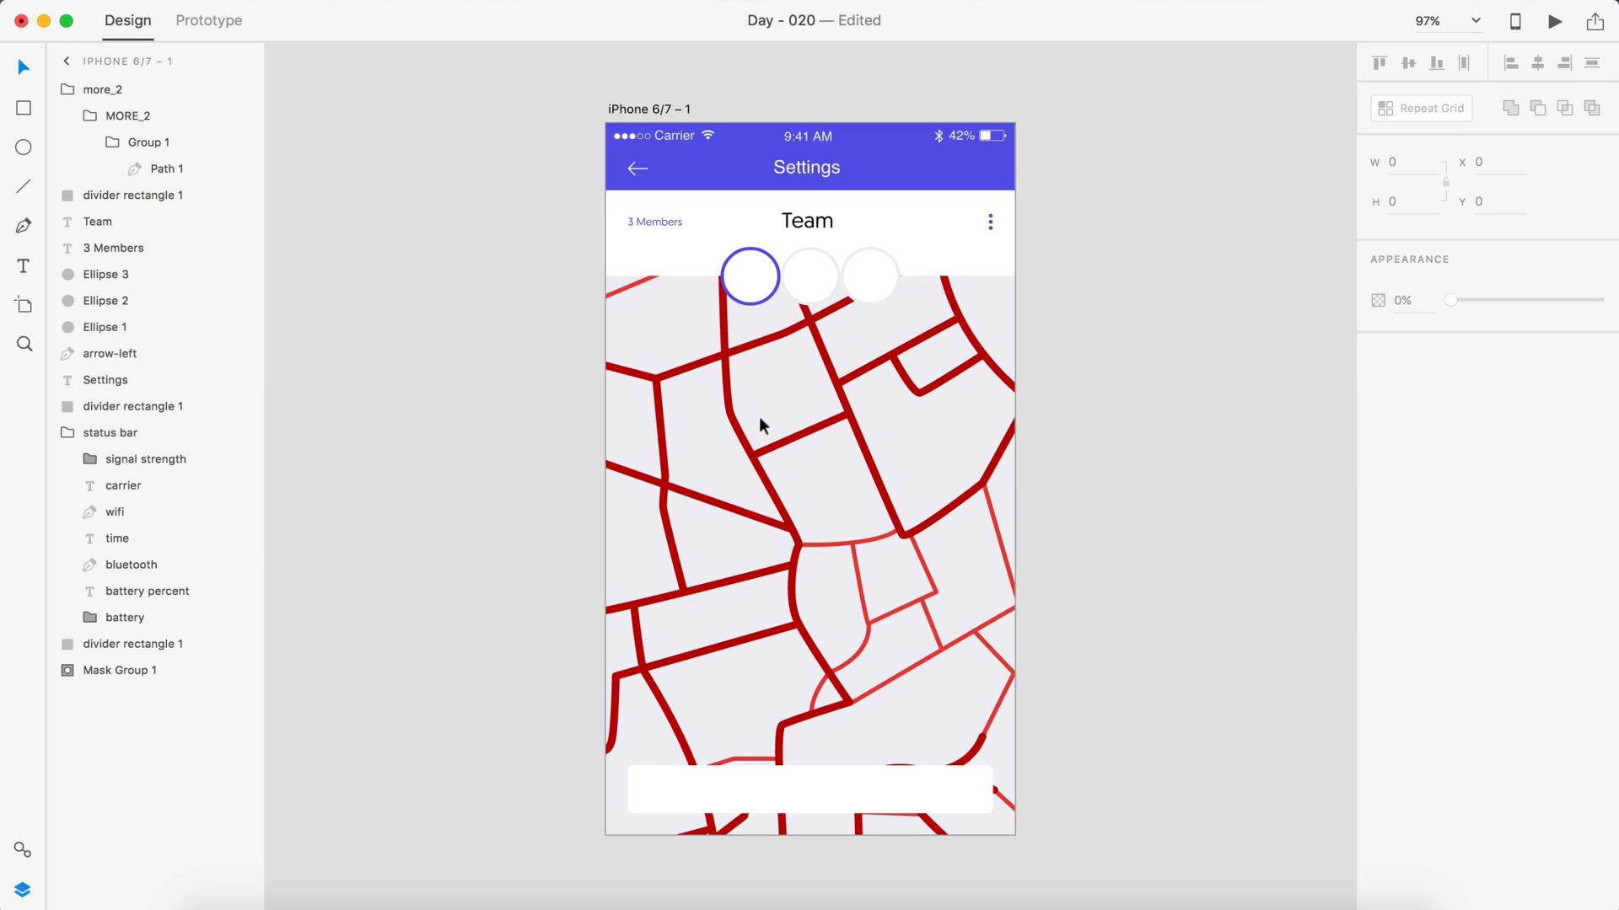
pyautogui.click(788, 468)
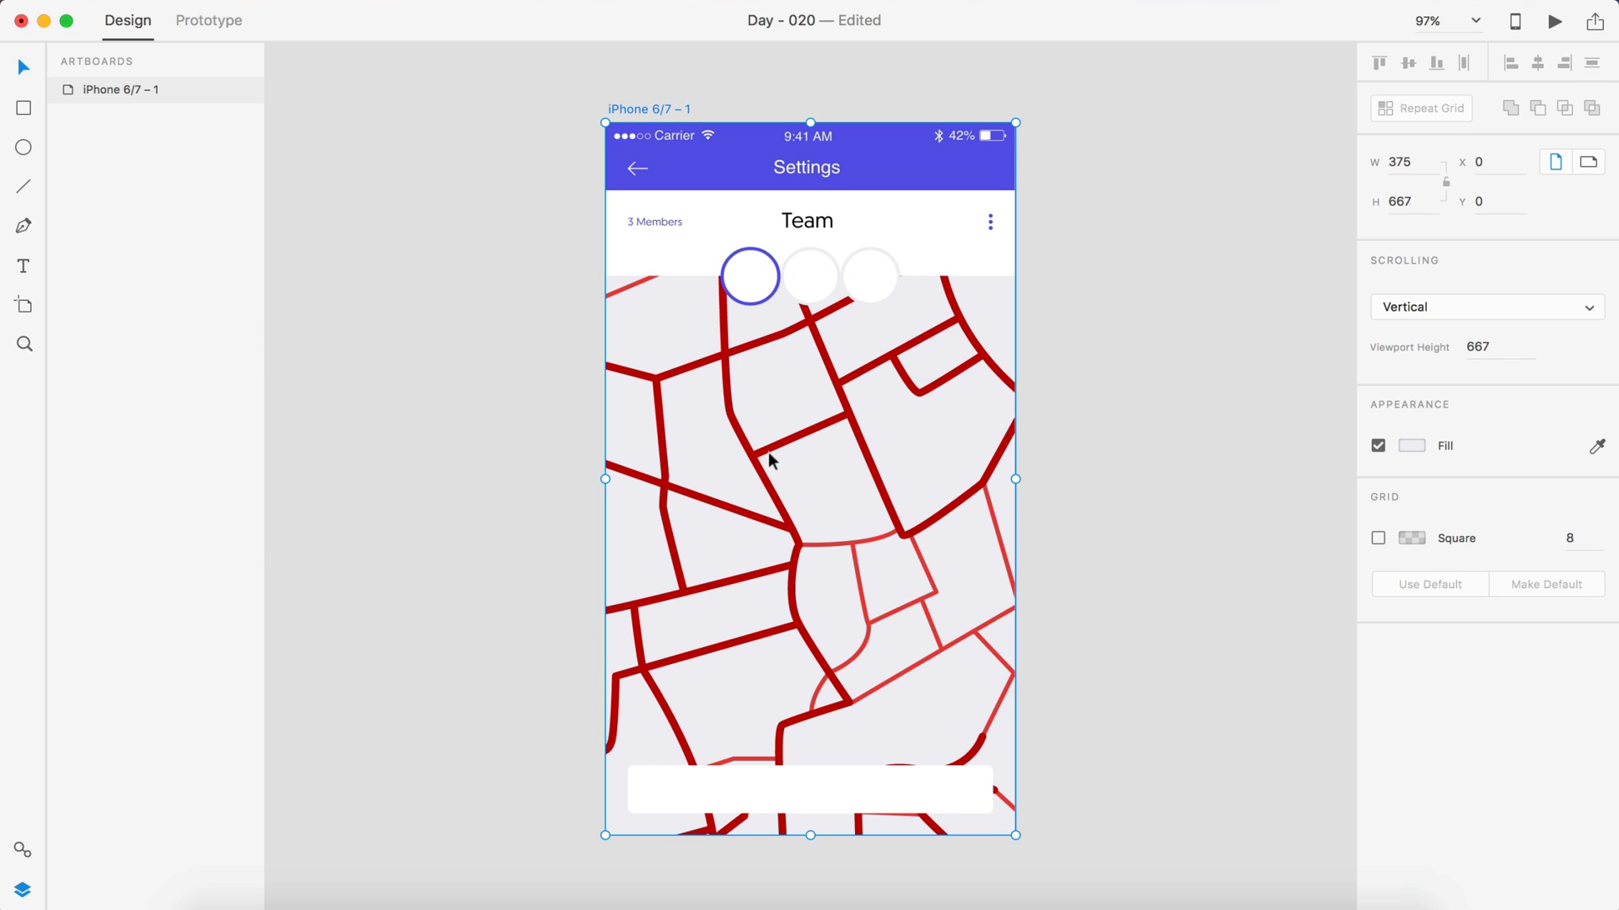
pyautogui.click(766, 448)
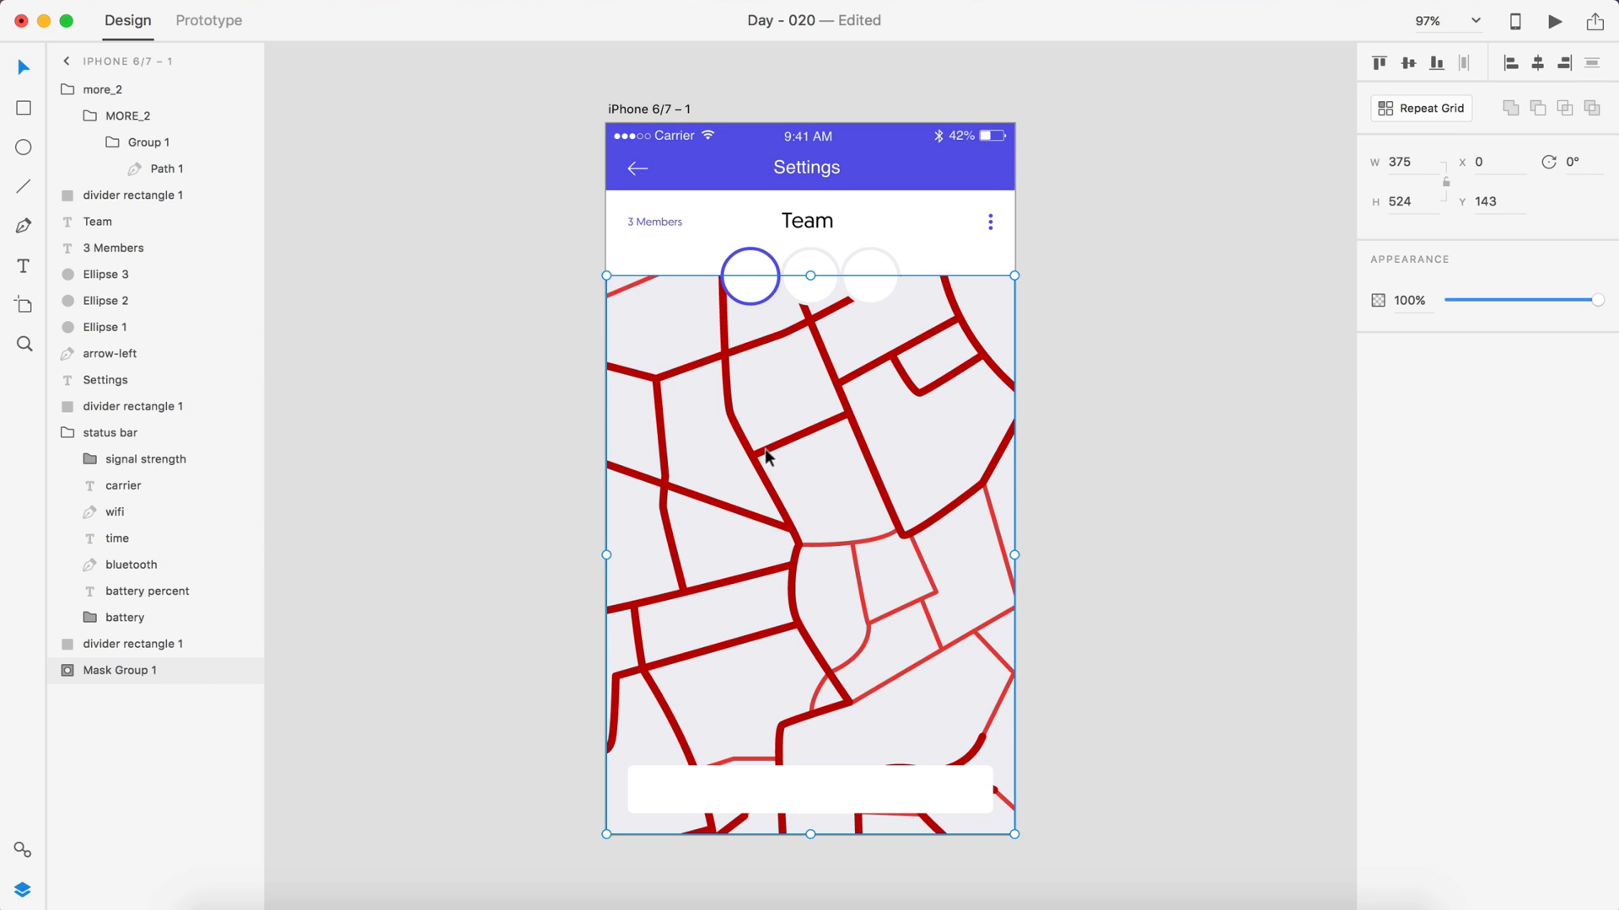
pyautogui.doubleClick(102, 675)
pyautogui.click(68, 670)
pyautogui.scroll(-1, 68, 669)
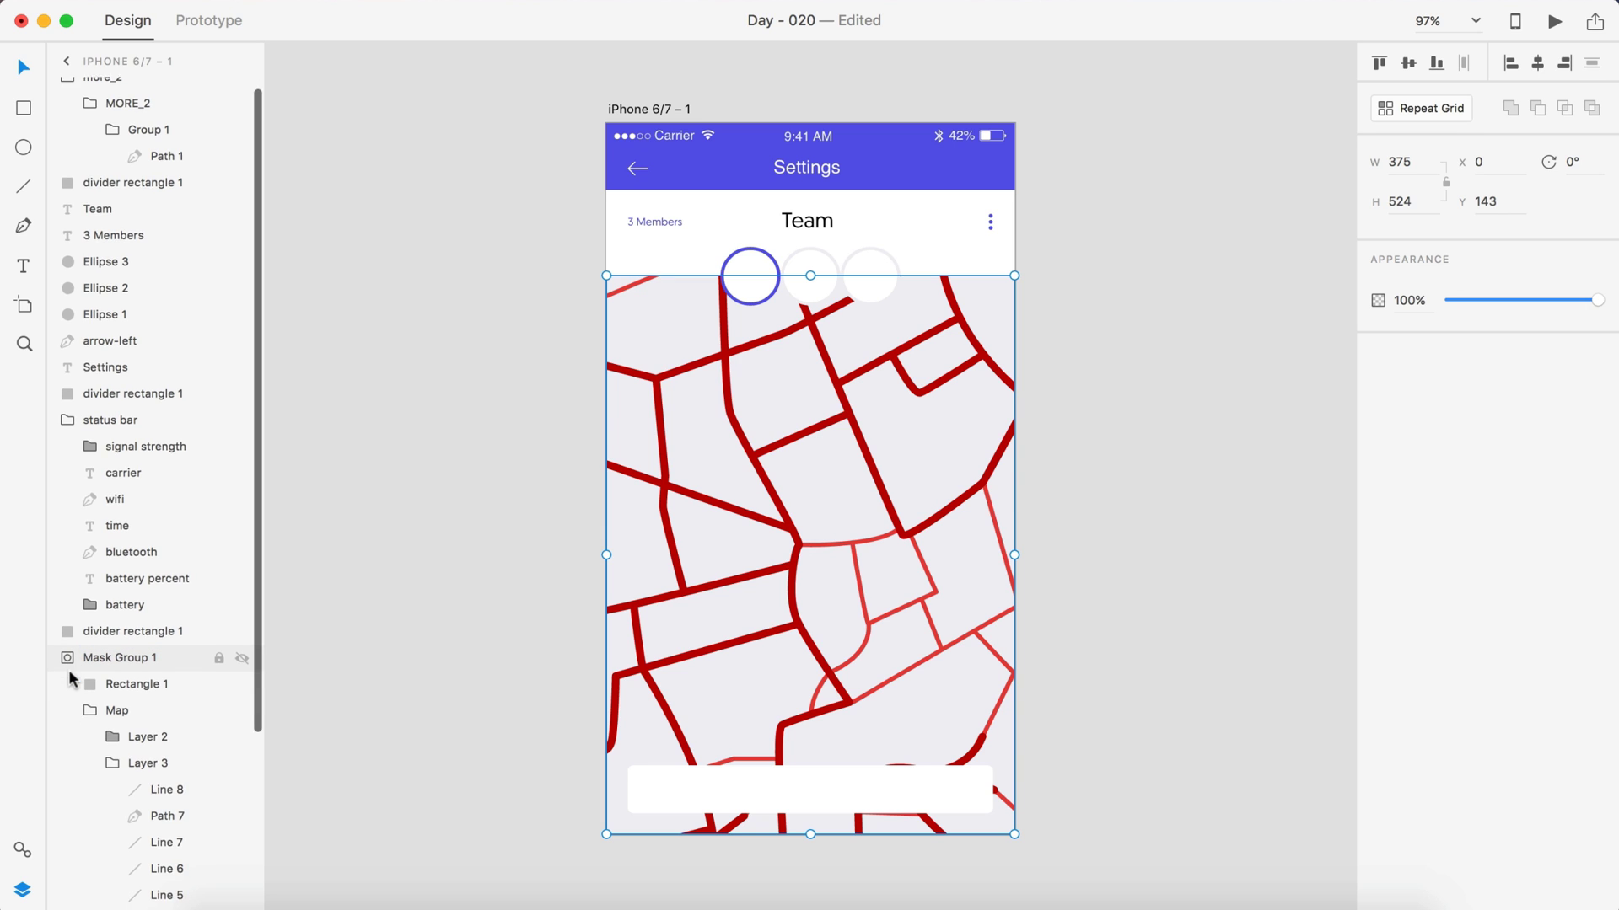
pyautogui.scroll(-3, 68, 669)
# - Check which streets Layer 3 and Layer 2 of the Map group contain, and expand Layer 3 to its individual paths
pyautogui.click(112, 565)
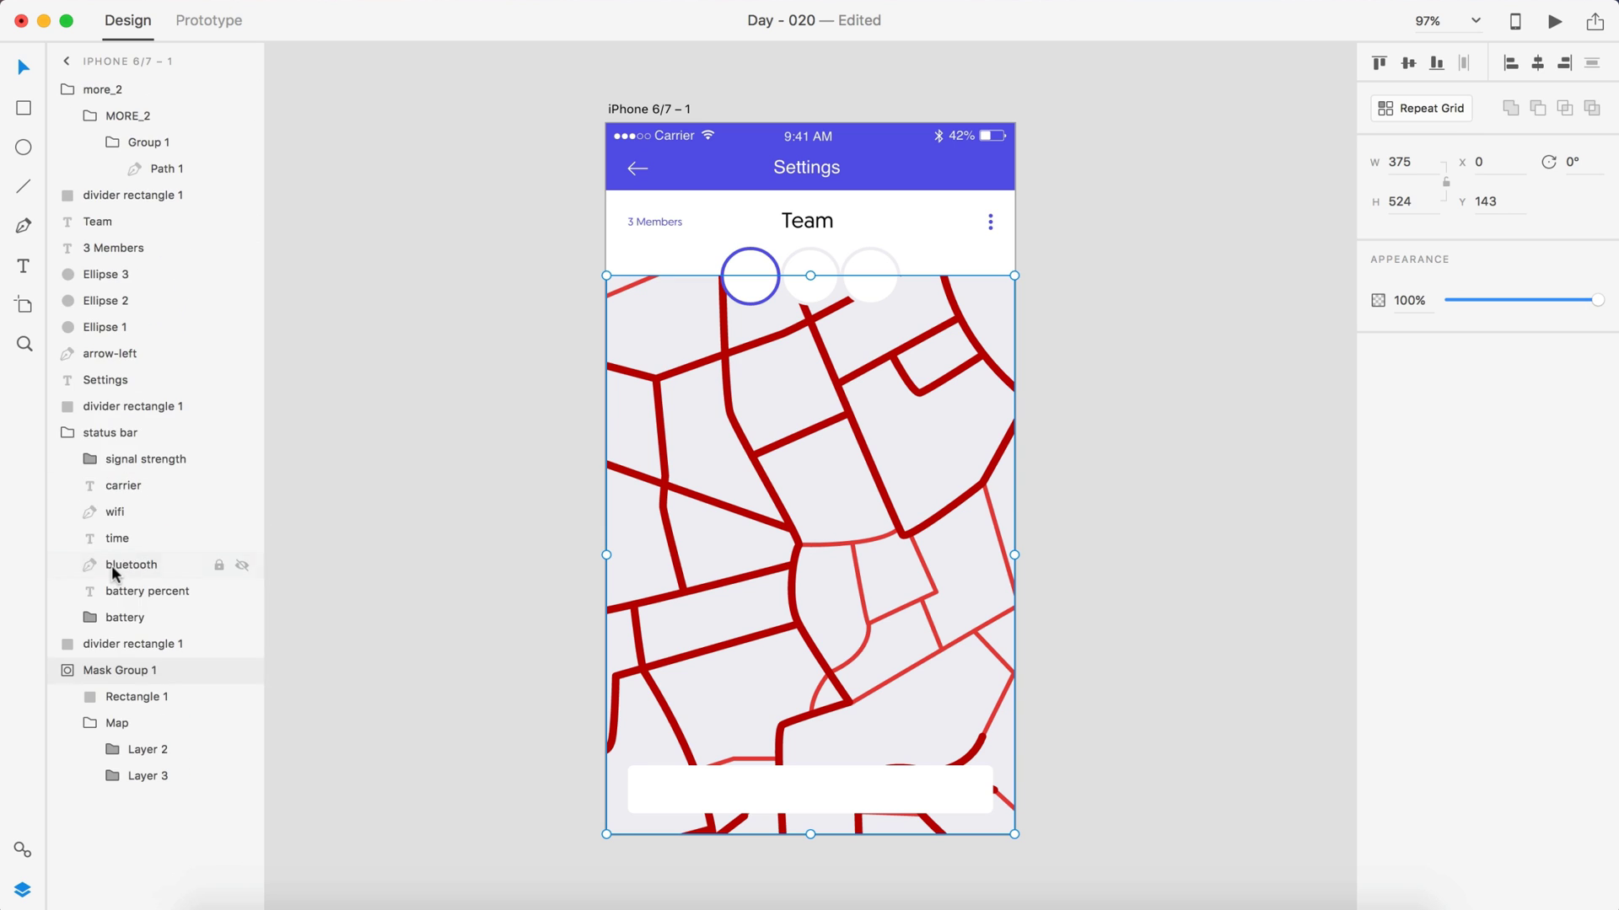
pyautogui.doubleClick(115, 573)
pyautogui.click(123, 776)
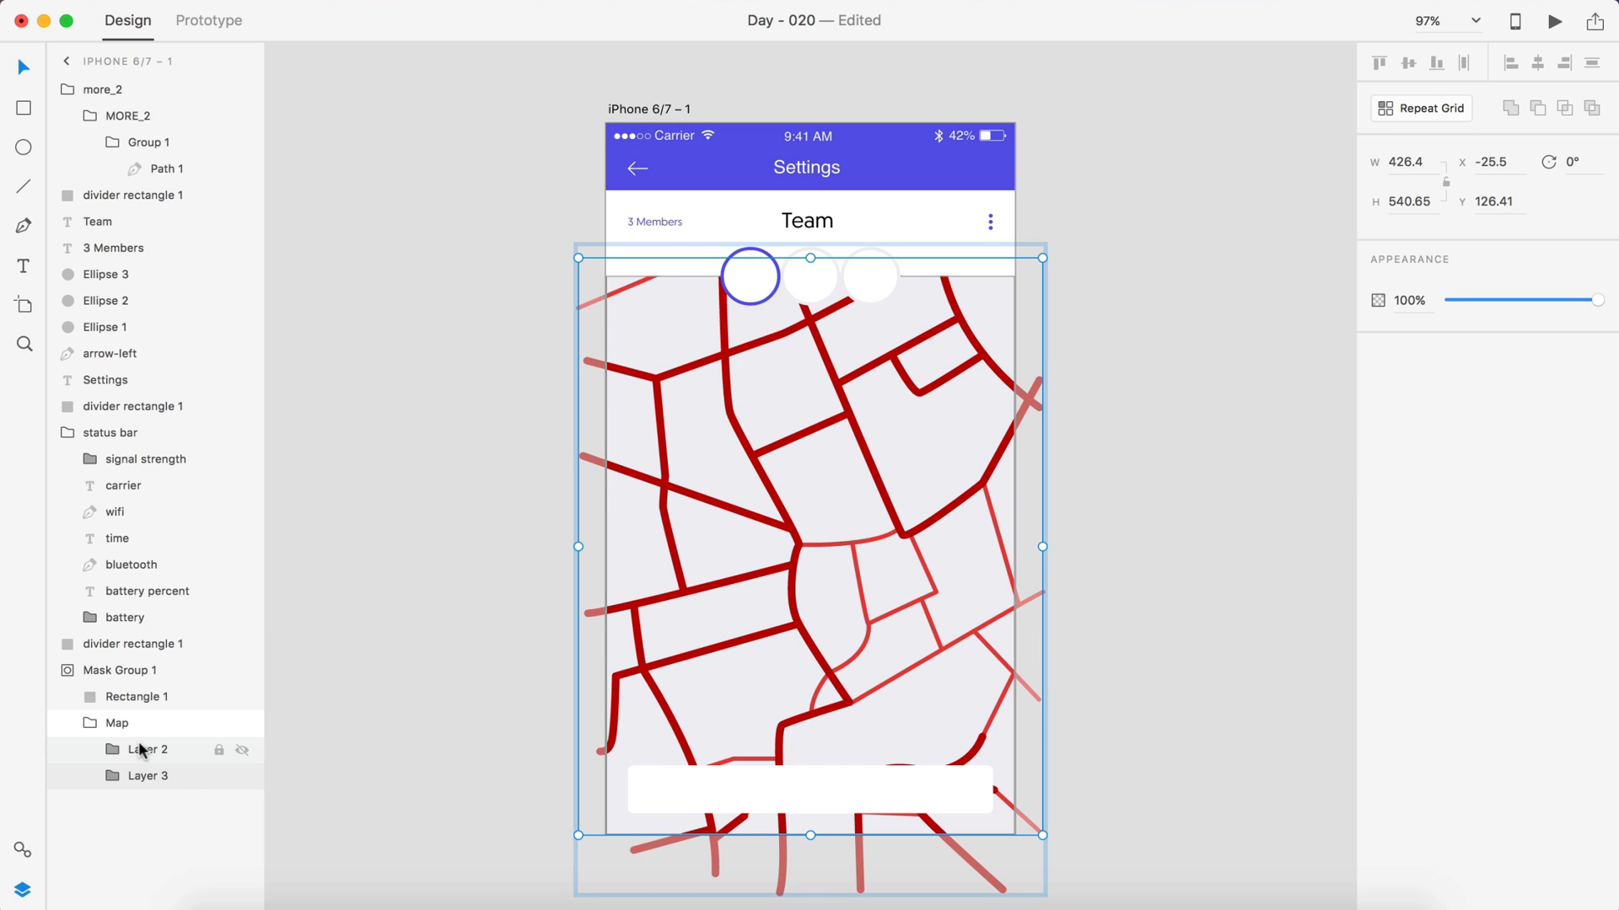
pyautogui.click(131, 750)
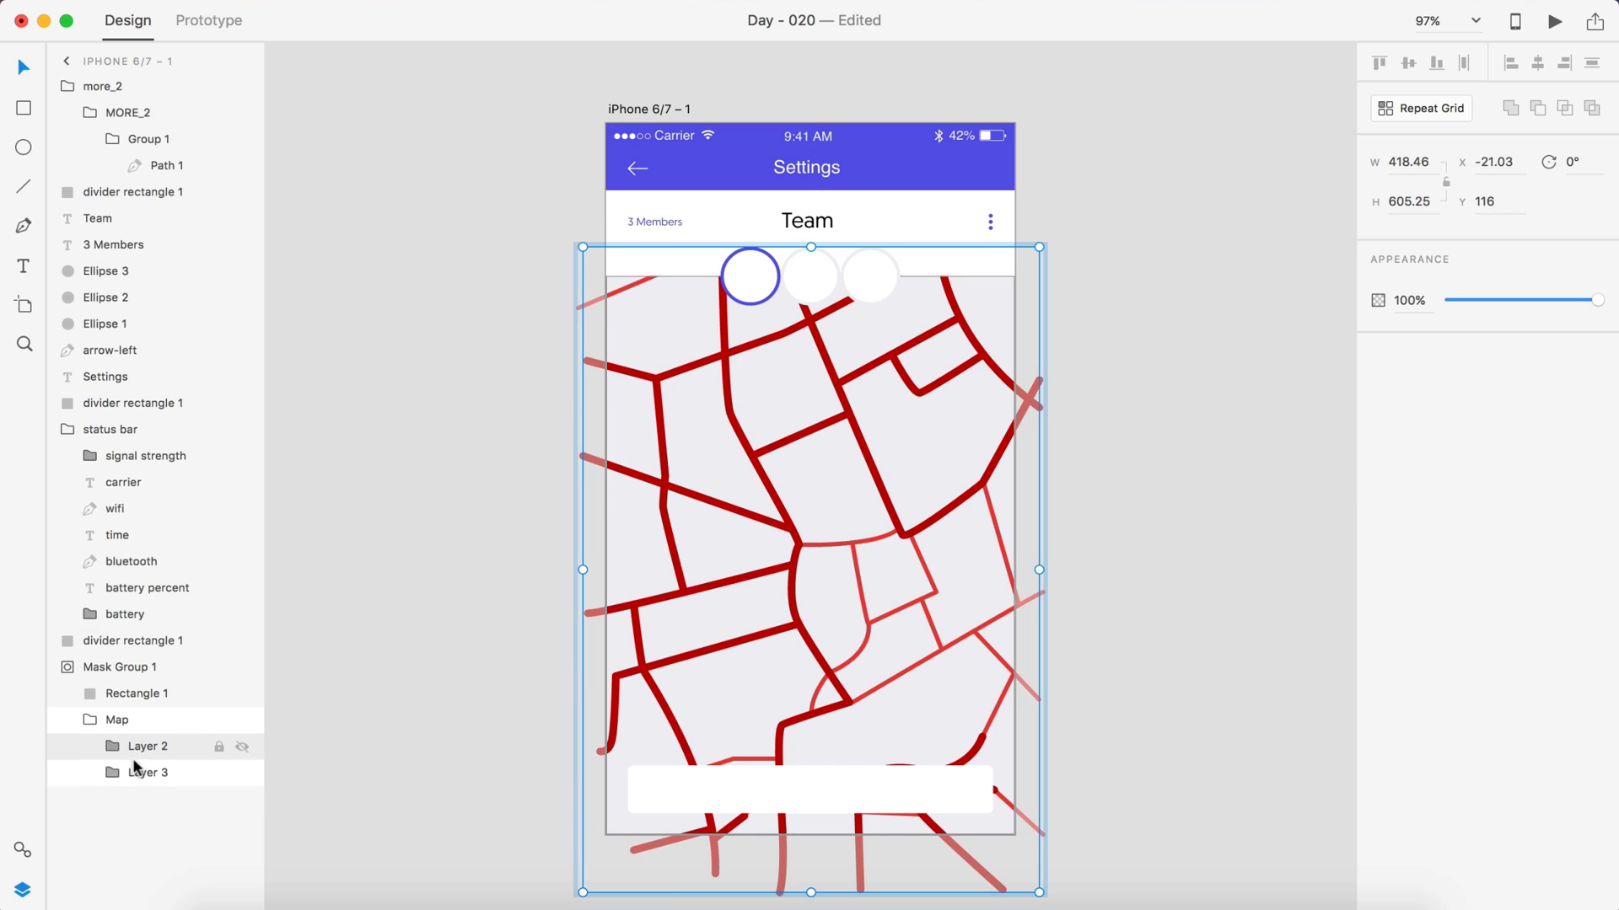
pyautogui.click(113, 775)
pyautogui.scroll(-5, 118, 777)
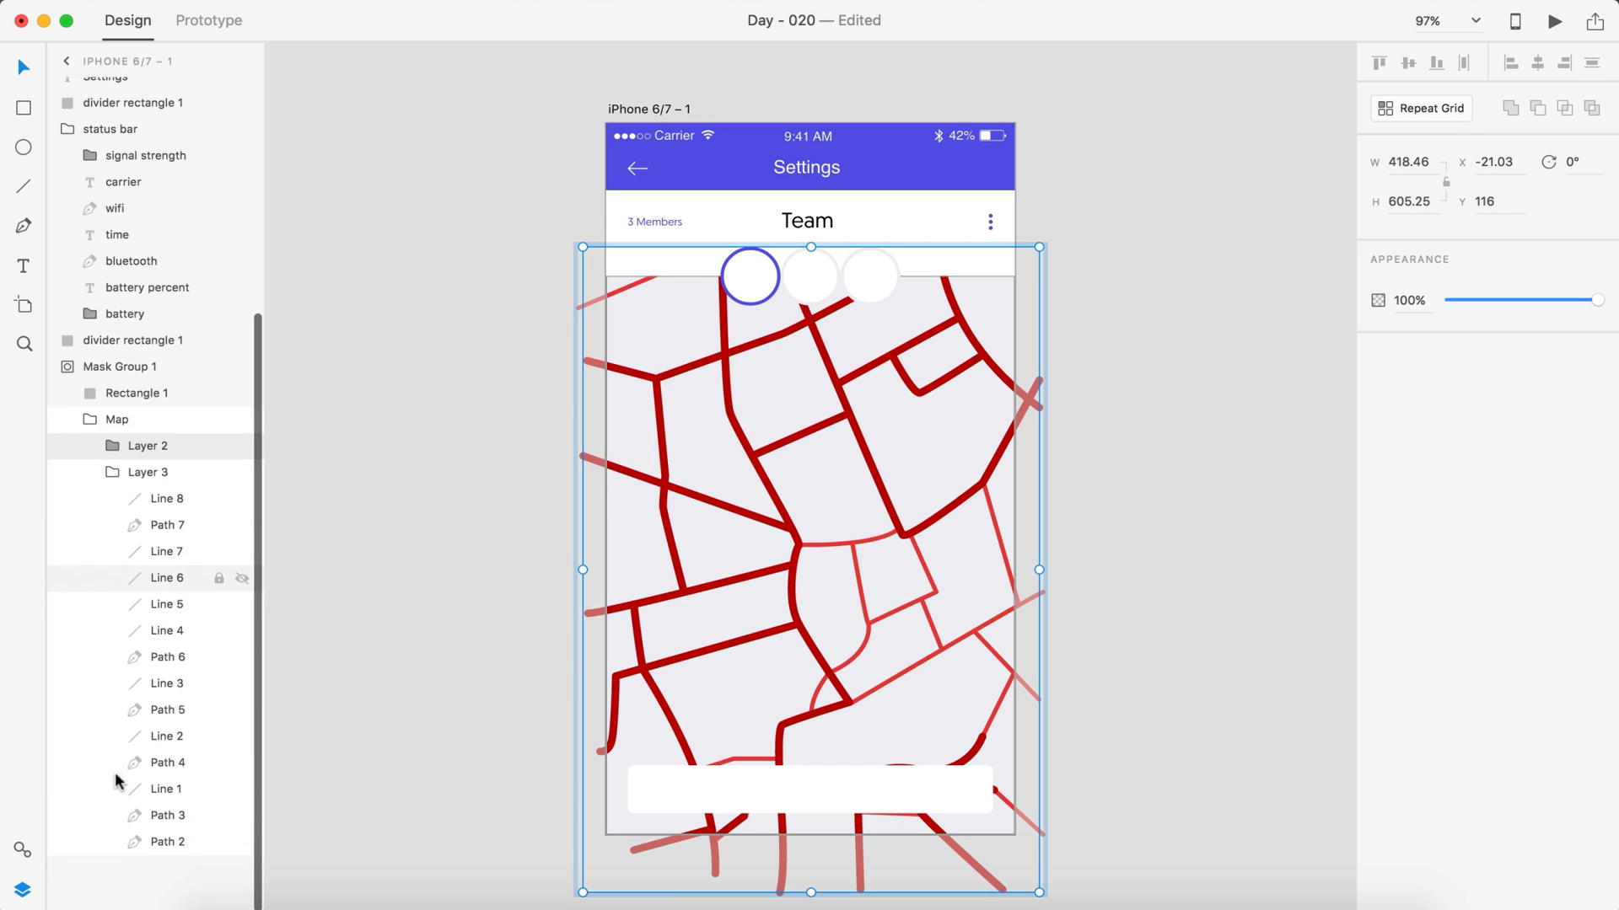
# - Select every minor street in Layer 3, from Line 8 to Path 2, and set the border colour to white
pyautogui.click(177, 563)
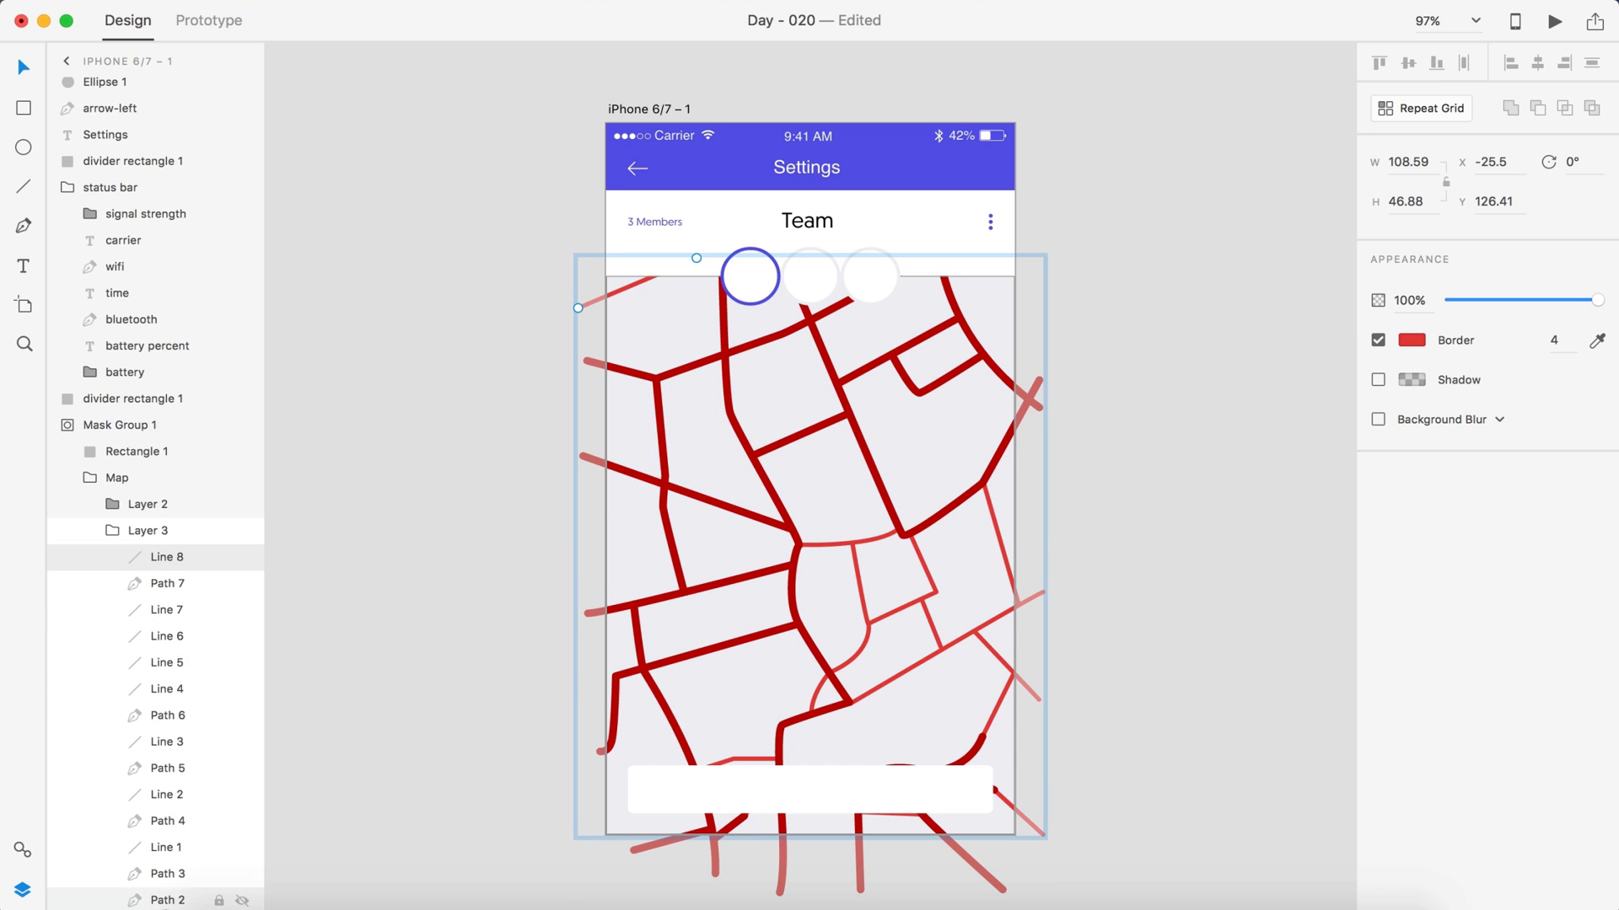
pyautogui.keyDown('shift'); pyautogui.click(165, 902); pyautogui.keyUp('shift')
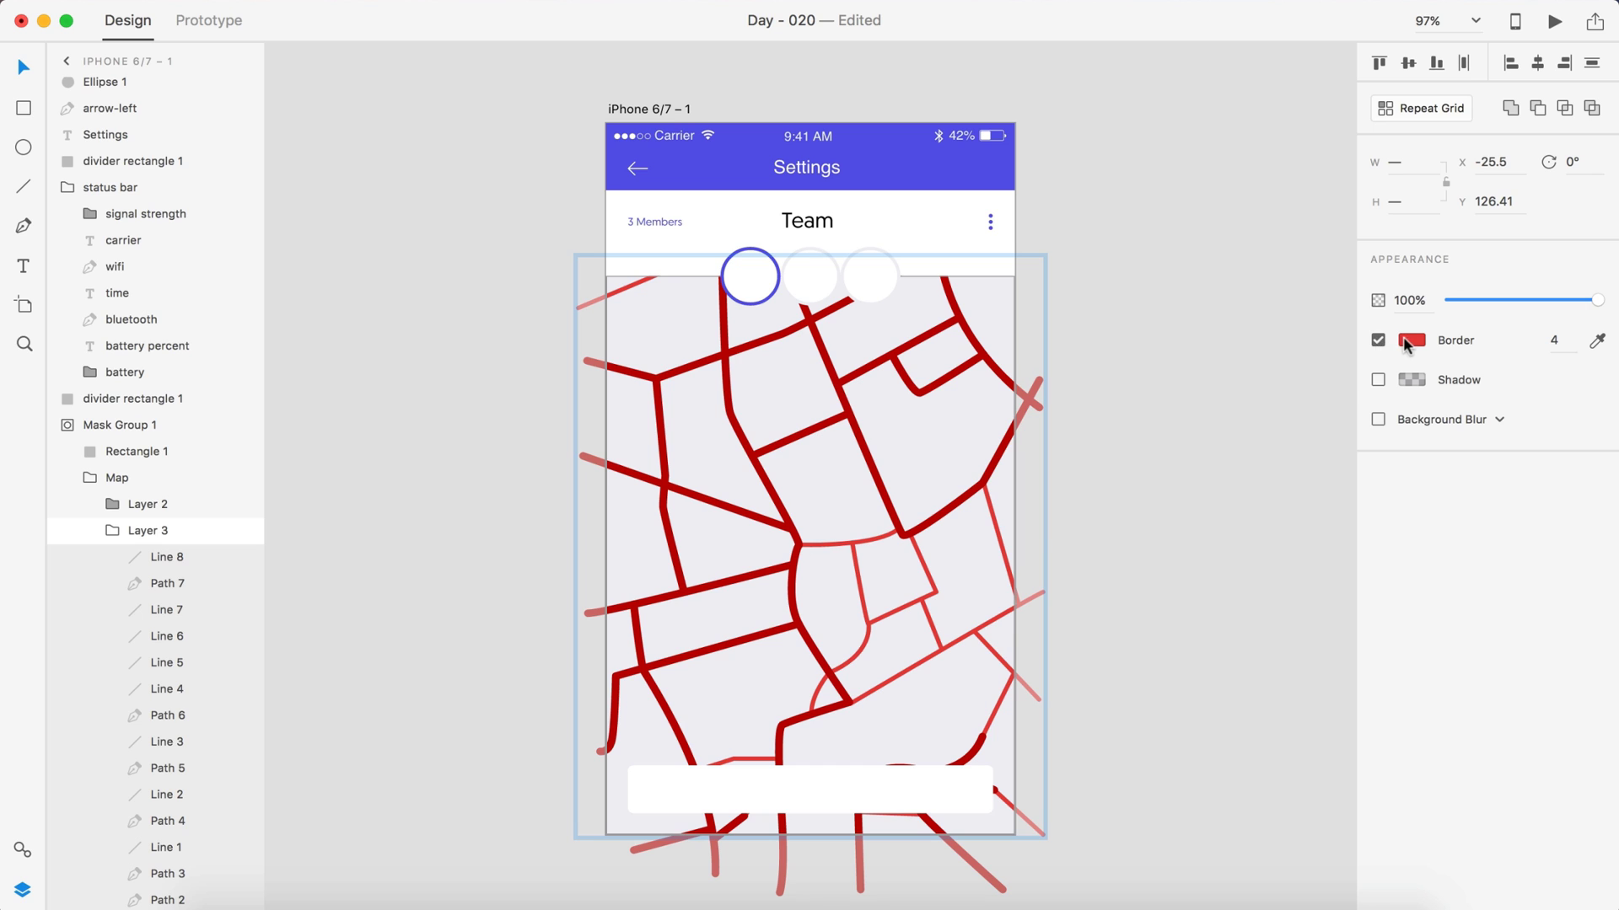
pyautogui.click(1404, 338)
pyautogui.moveTo(1248, 344); pyautogui.dragTo(1120, 169)
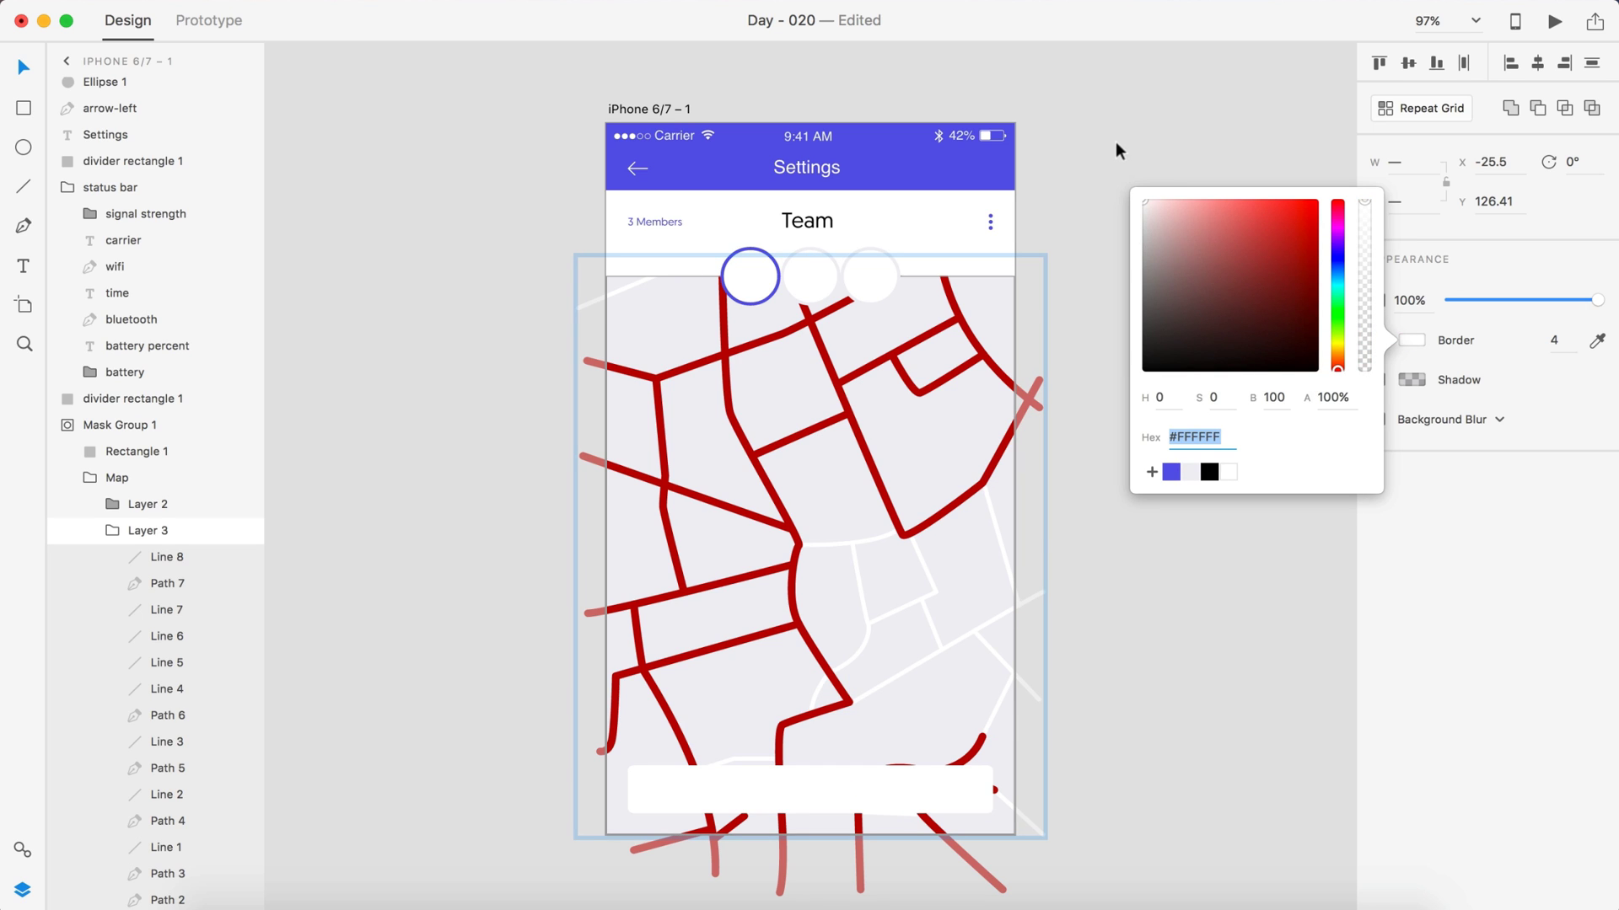
pyautogui.click(1102, 165)
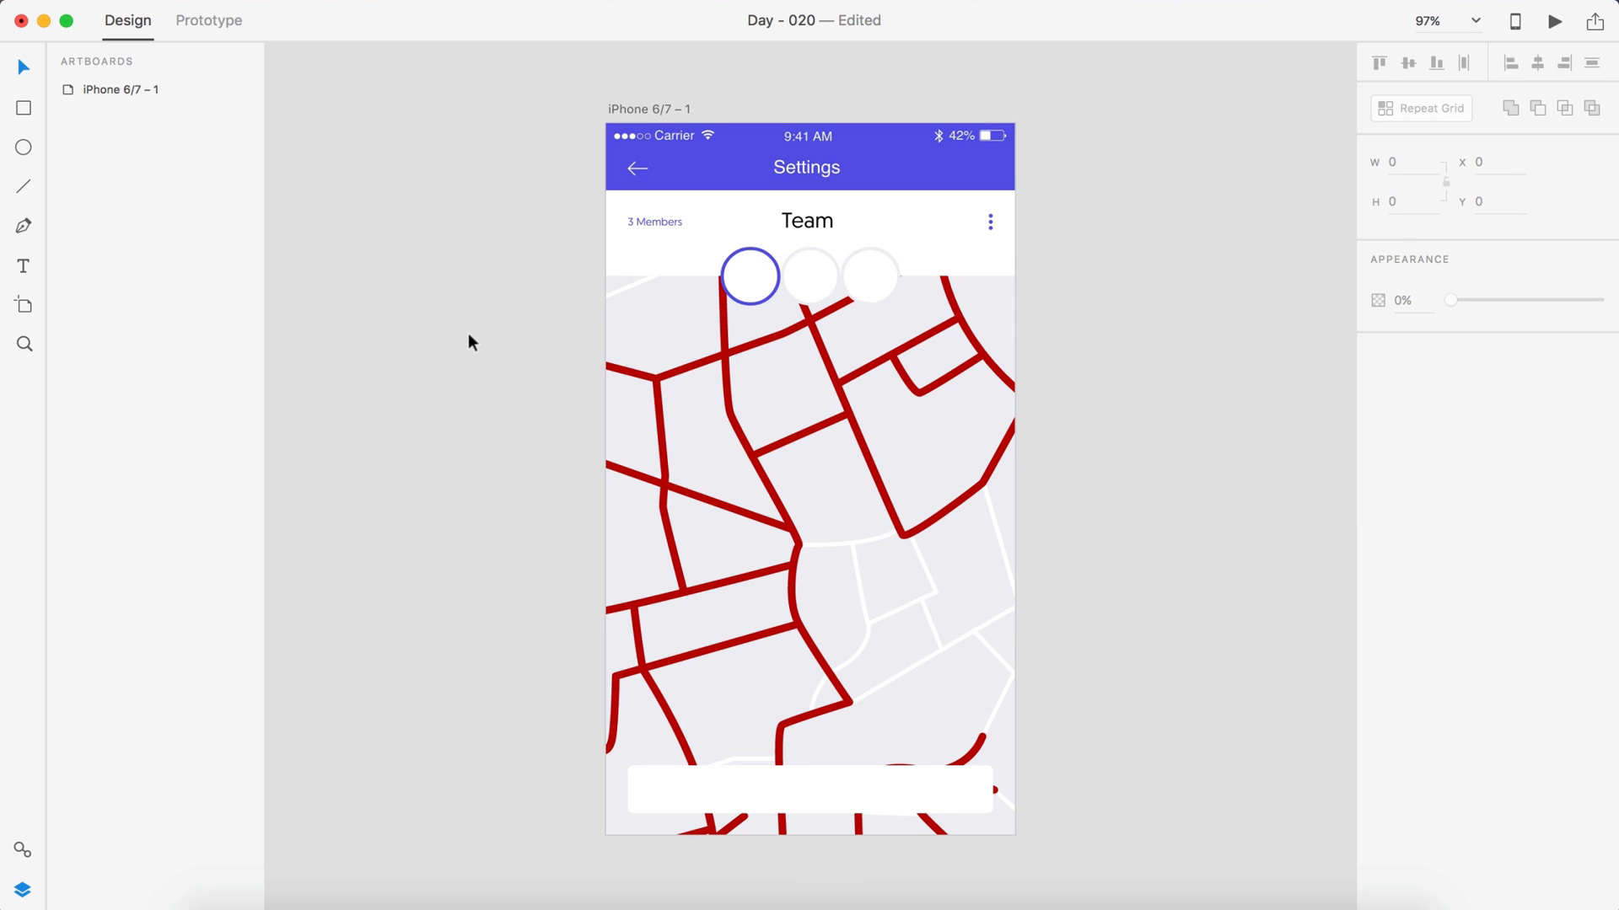
pyautogui.press('super+z')
pyautogui.click(1411, 340)
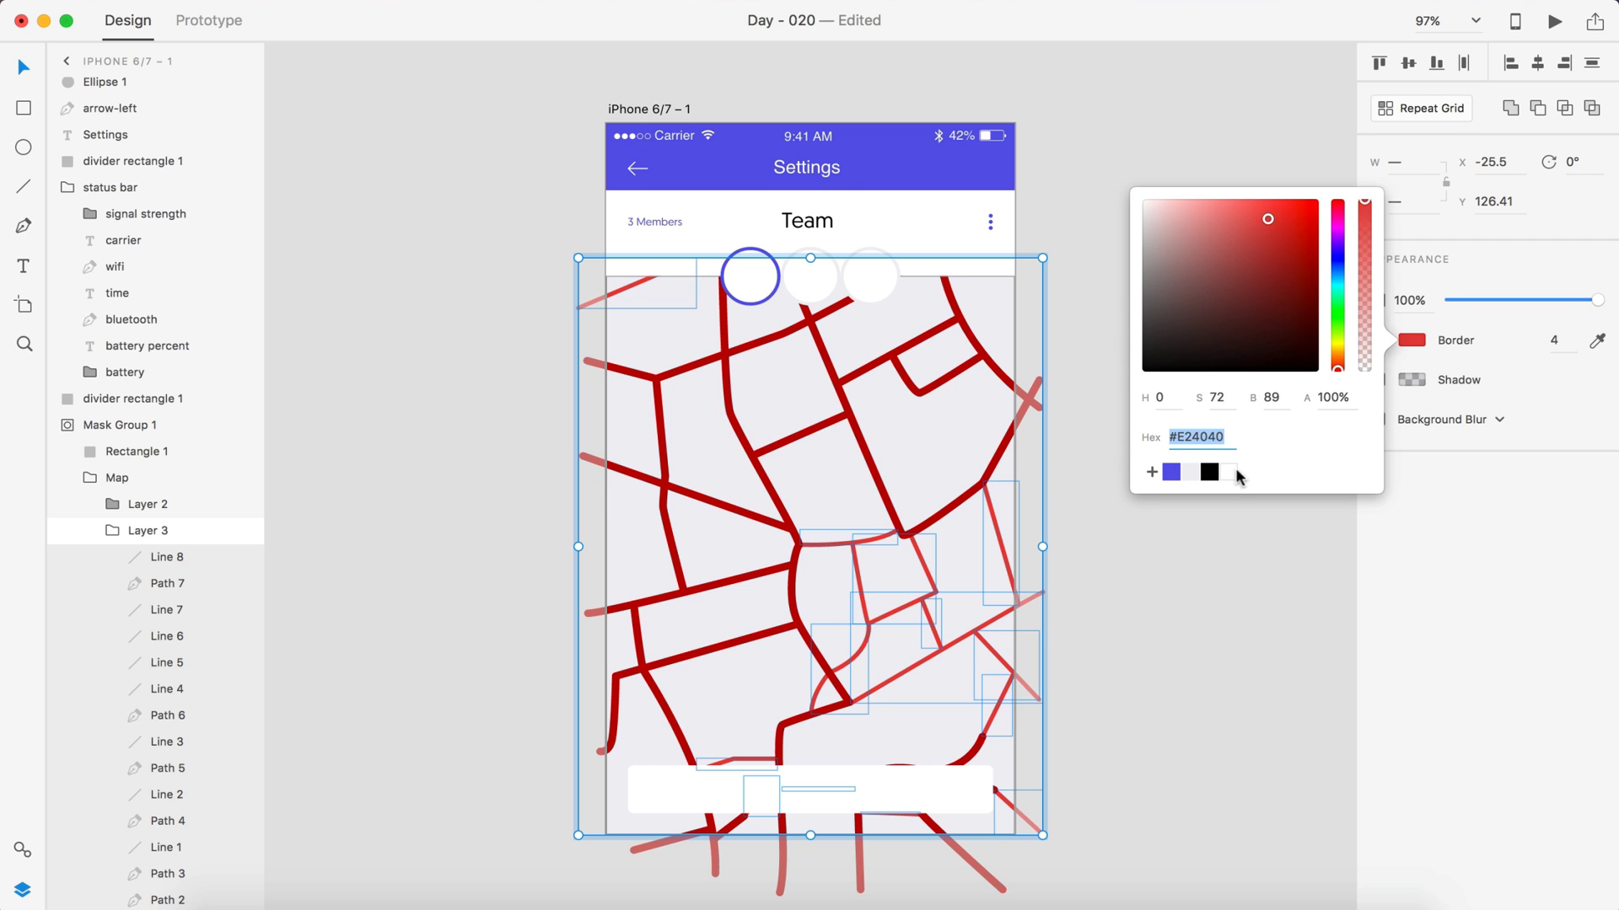
pyautogui.click(1228, 472)
# - Select every main street in Layer 2, from Path 18 to Path 8, and set the border colour to white
pyautogui.click(111, 505)
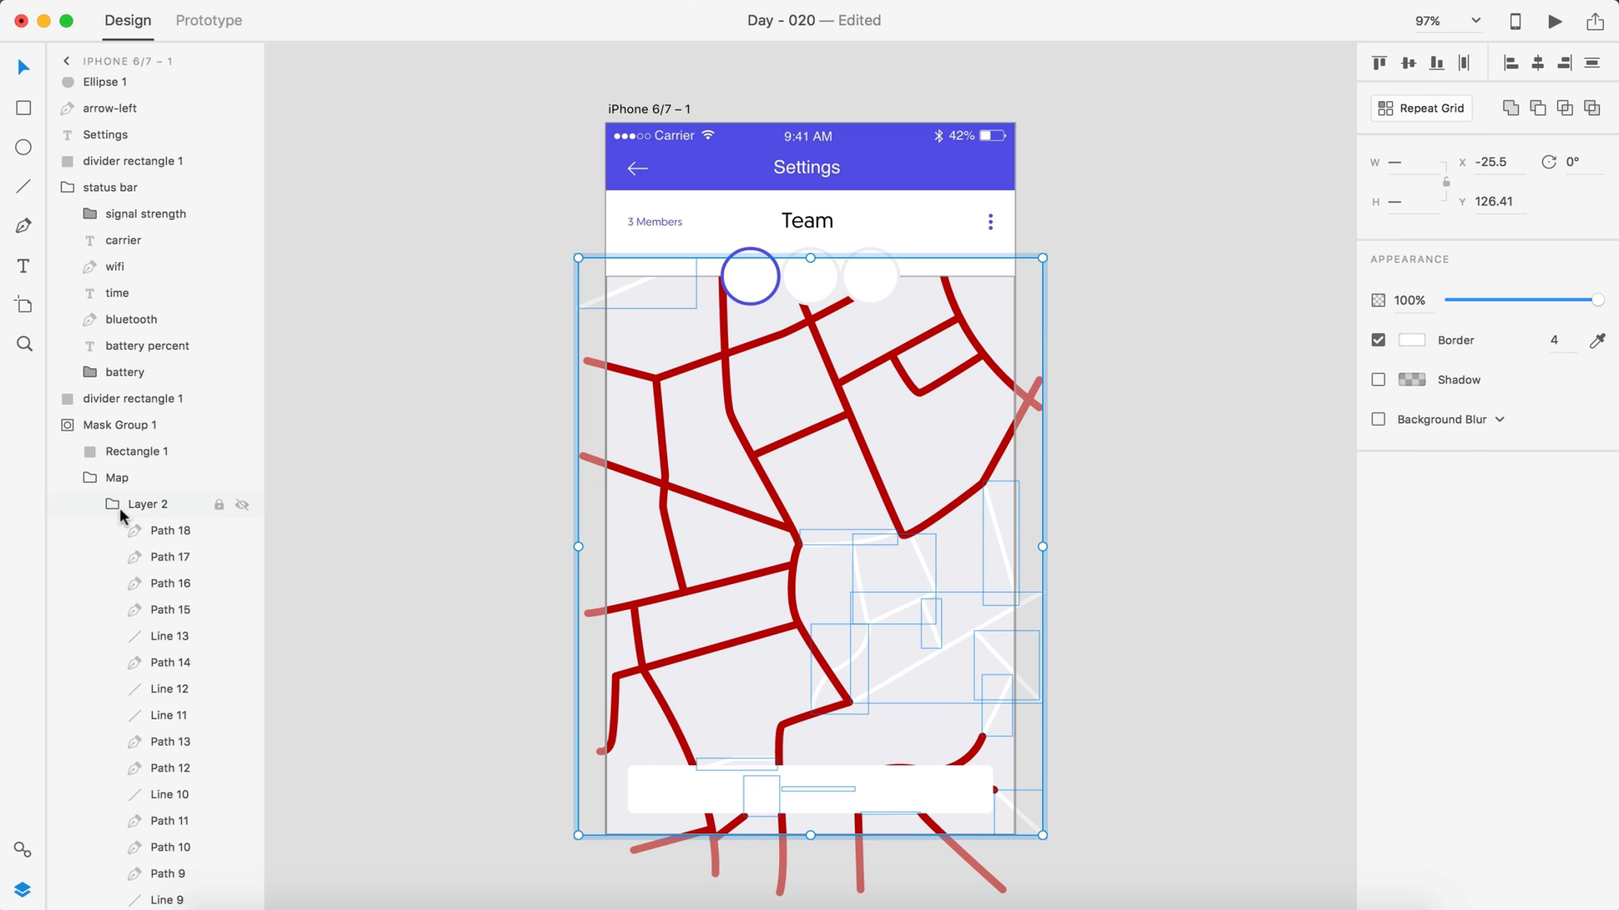
pyautogui.click(148, 528)
pyautogui.scroll(-5, 148, 540)
pyautogui.scroll(-1, 148, 546)
pyautogui.keyDown('shift'); pyautogui.click(169, 681); pyautogui.keyUp('shift')
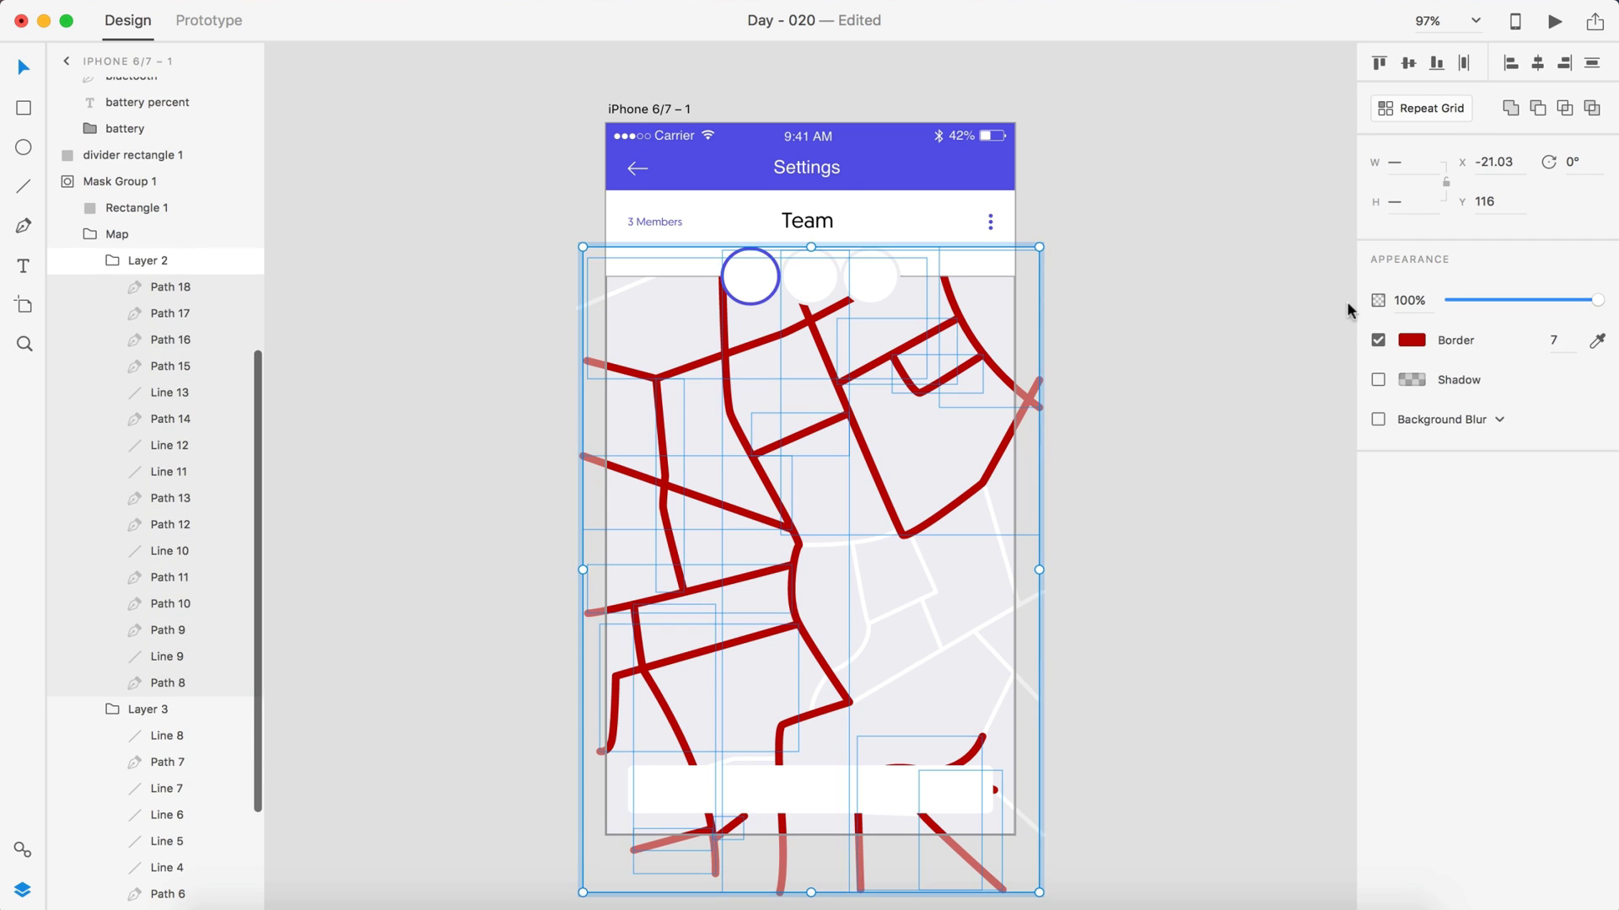
pyautogui.click(1410, 340)
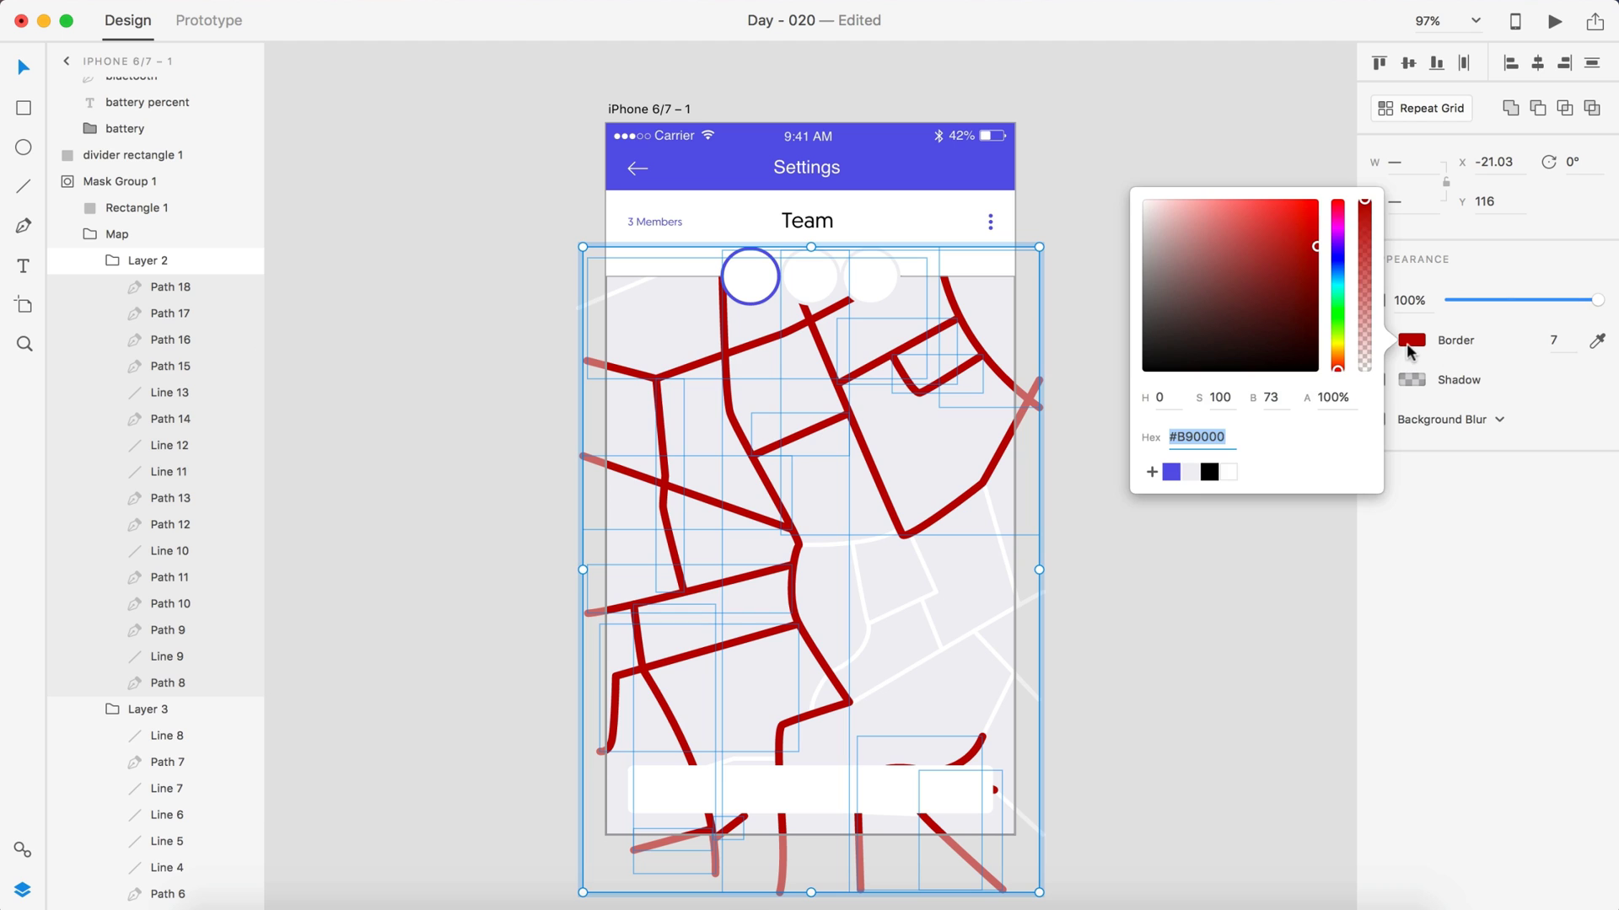
pyautogui.click(1228, 472)
pyautogui.click(1195, 604)
pyautogui.press('super+minus')
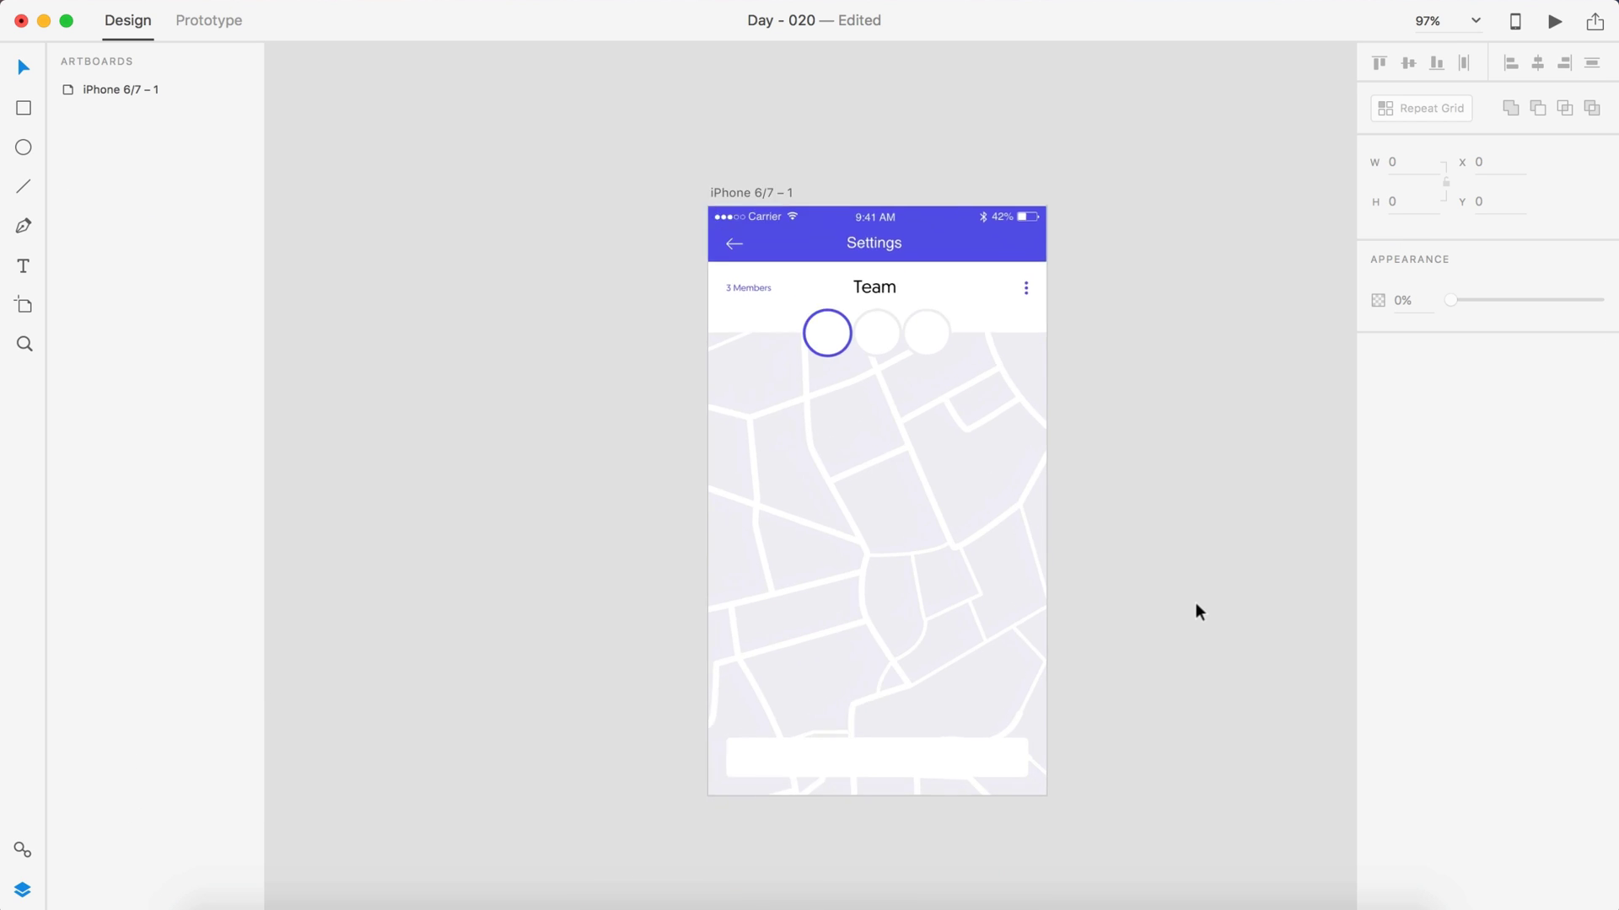
# - Add a shadow to the white rounded card near the artboard's bottom edge, with Y offset 0 and blur 15
pyautogui.scroll(5, 984, 626)
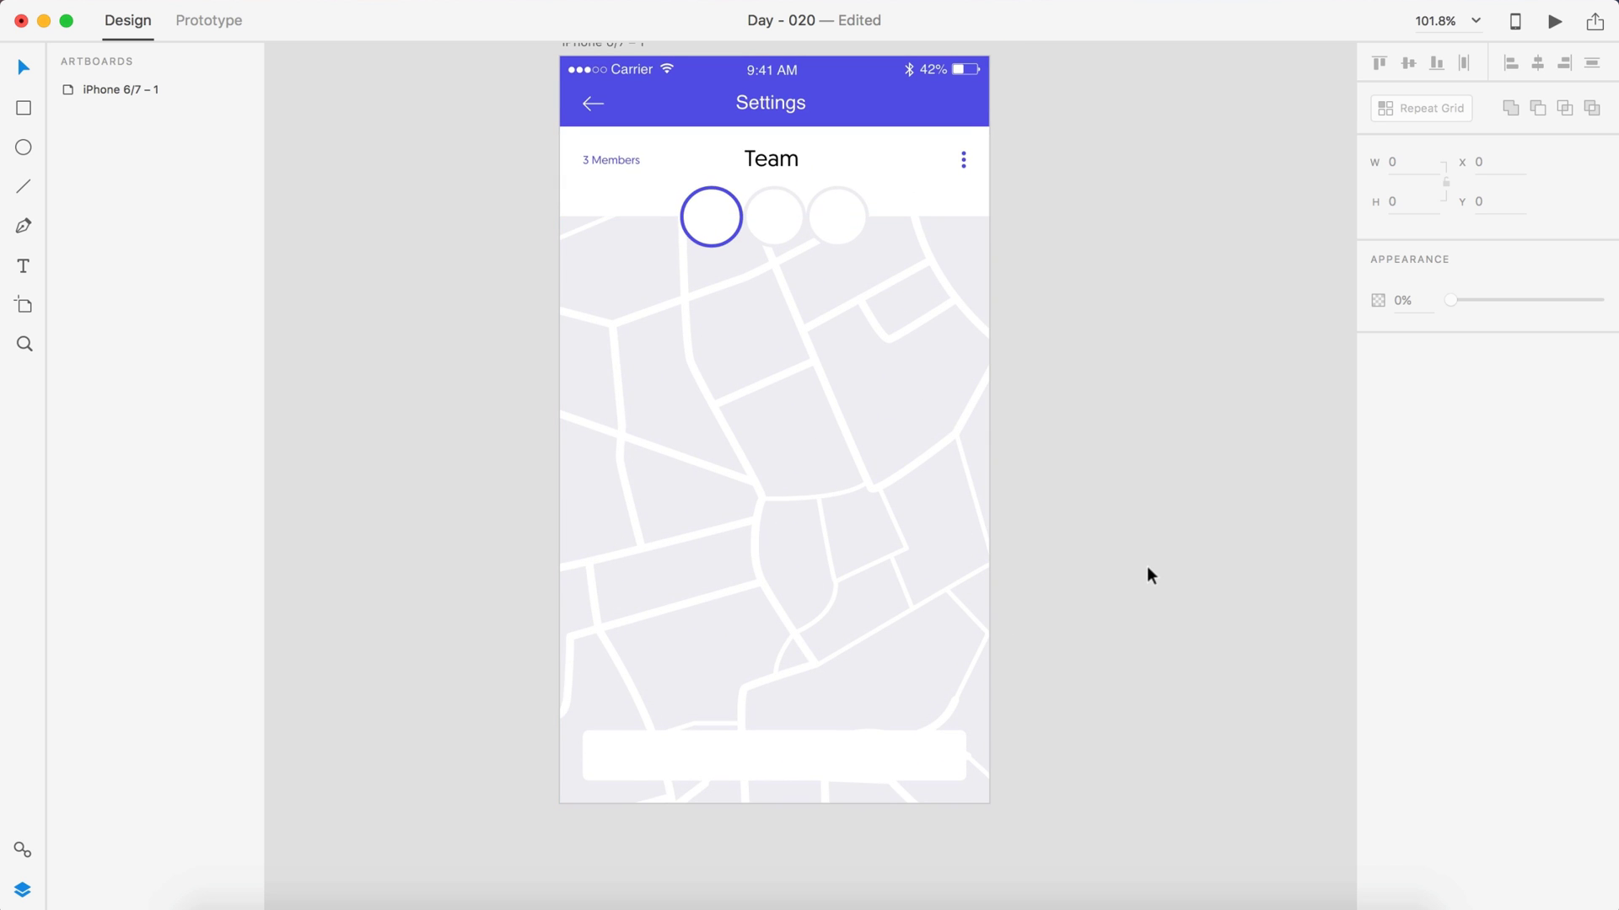
pyautogui.scroll(-2, 1147, 570)
pyautogui.click(885, 729)
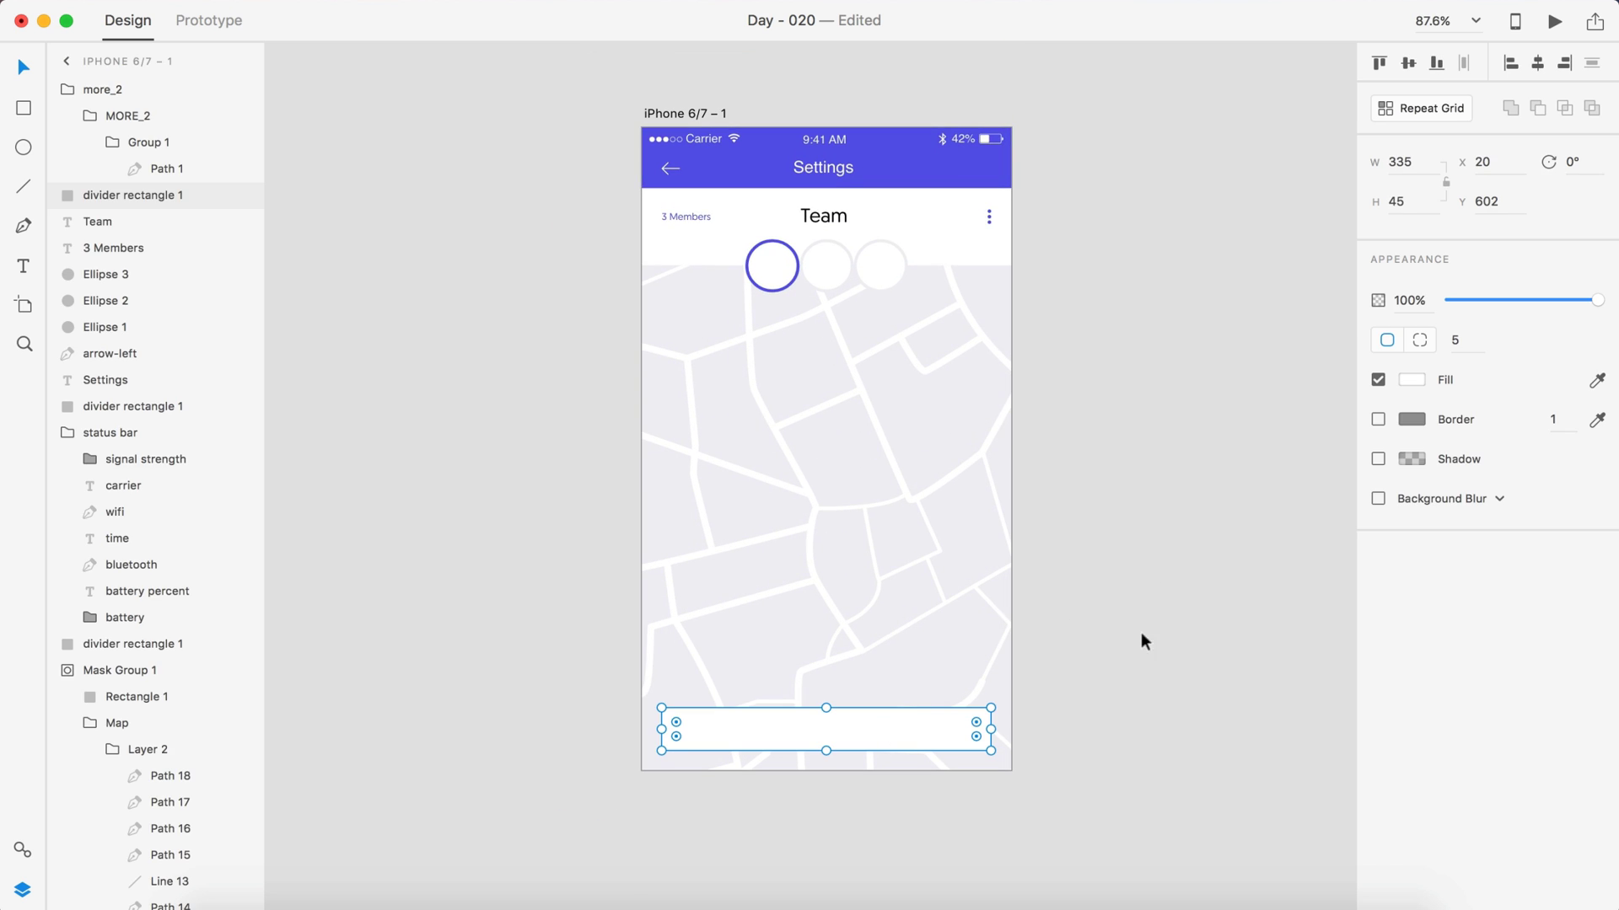
pyautogui.click(1380, 460)
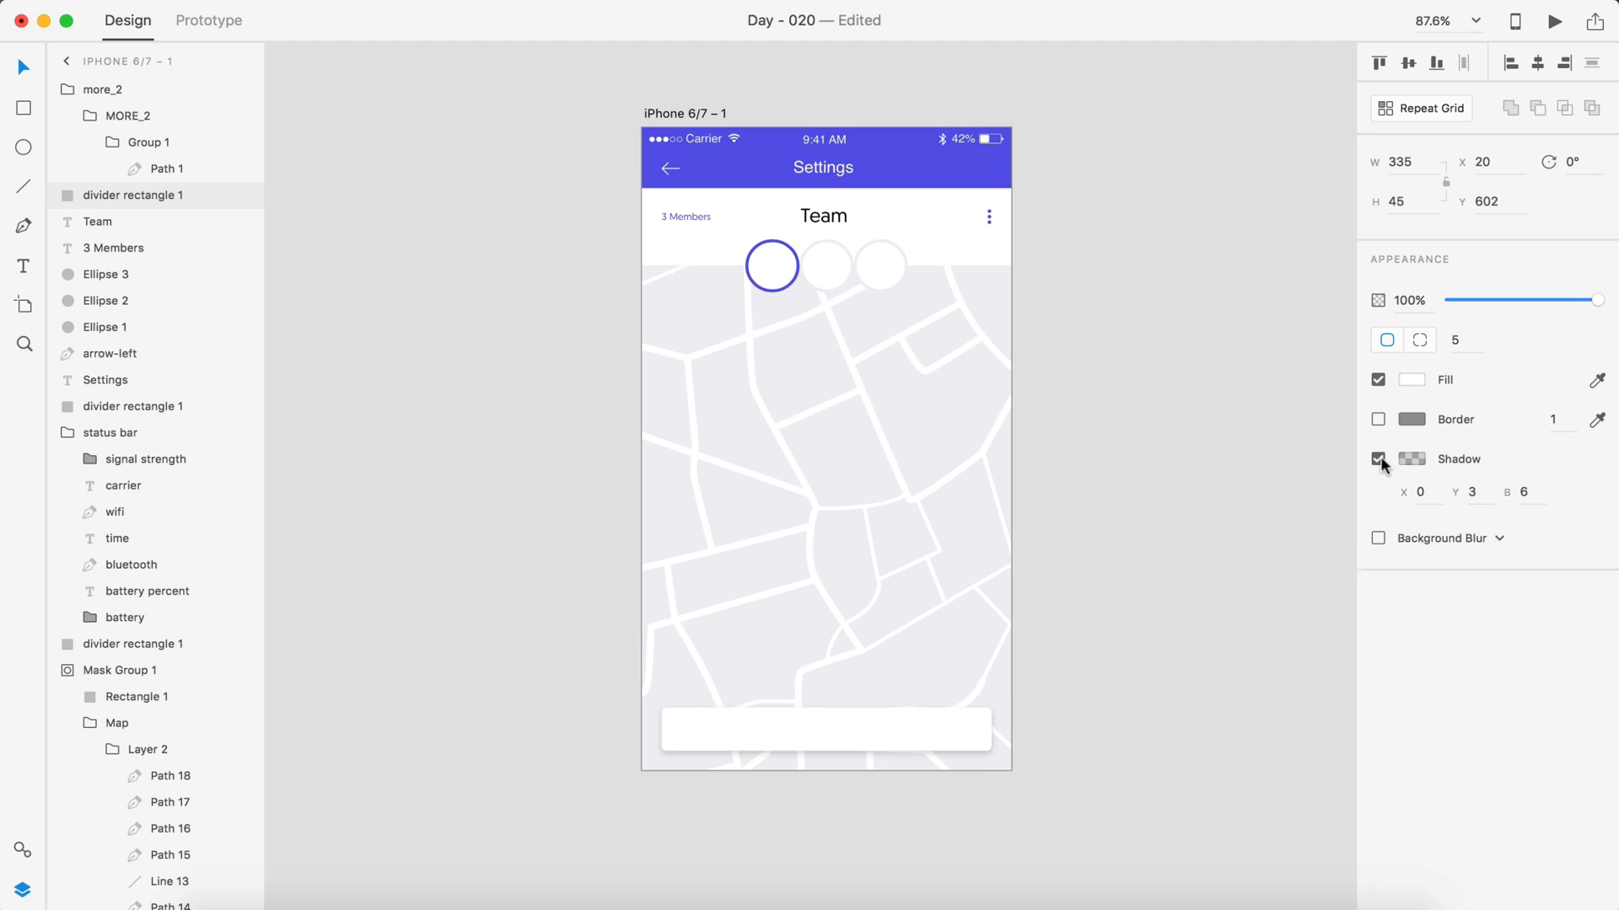
pyautogui.click(1483, 491)
pyautogui.write('0')
pyautogui.press('Return')
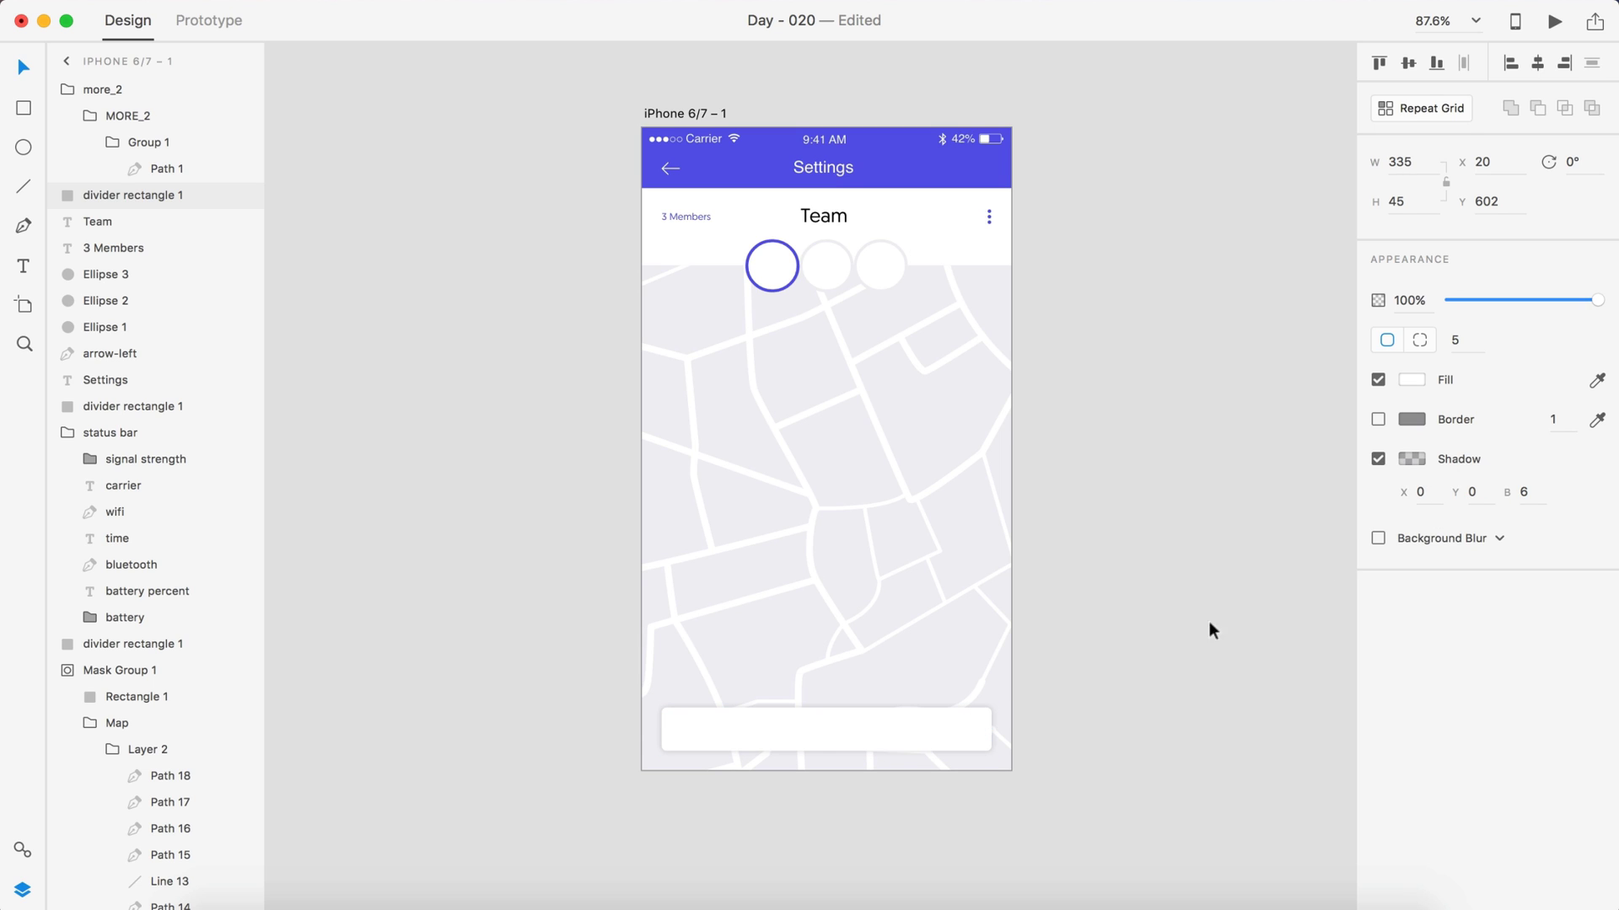
pyautogui.click(1531, 494)
pyautogui.write('1')
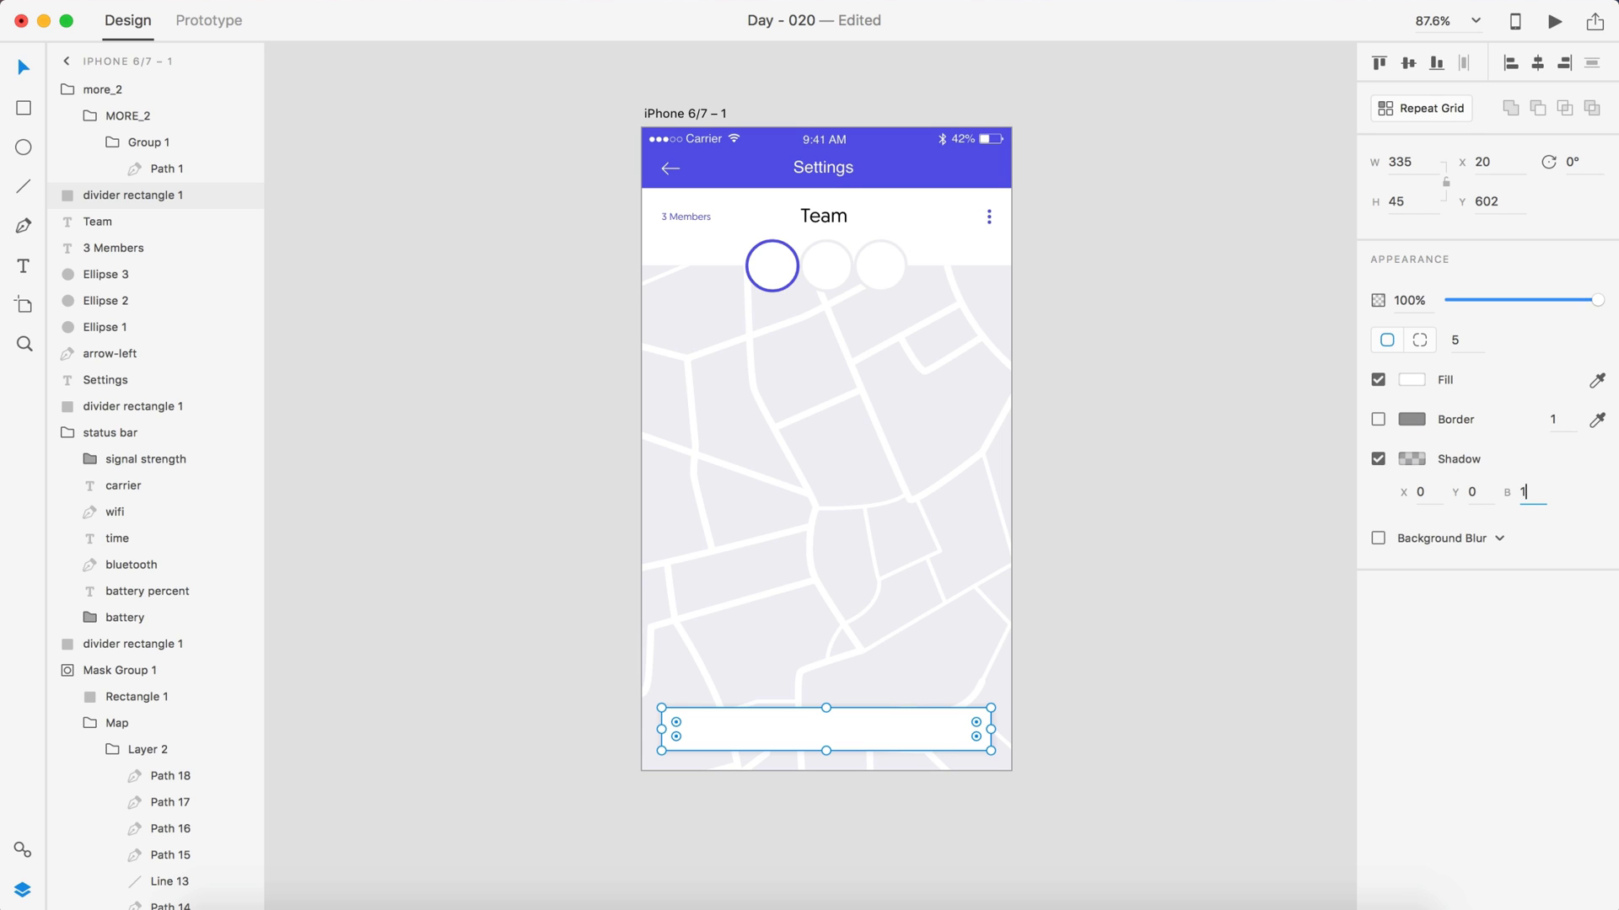
pyautogui.write('5')
pyautogui.press('Return')
pyautogui.scroll(-3, 1230, 674)
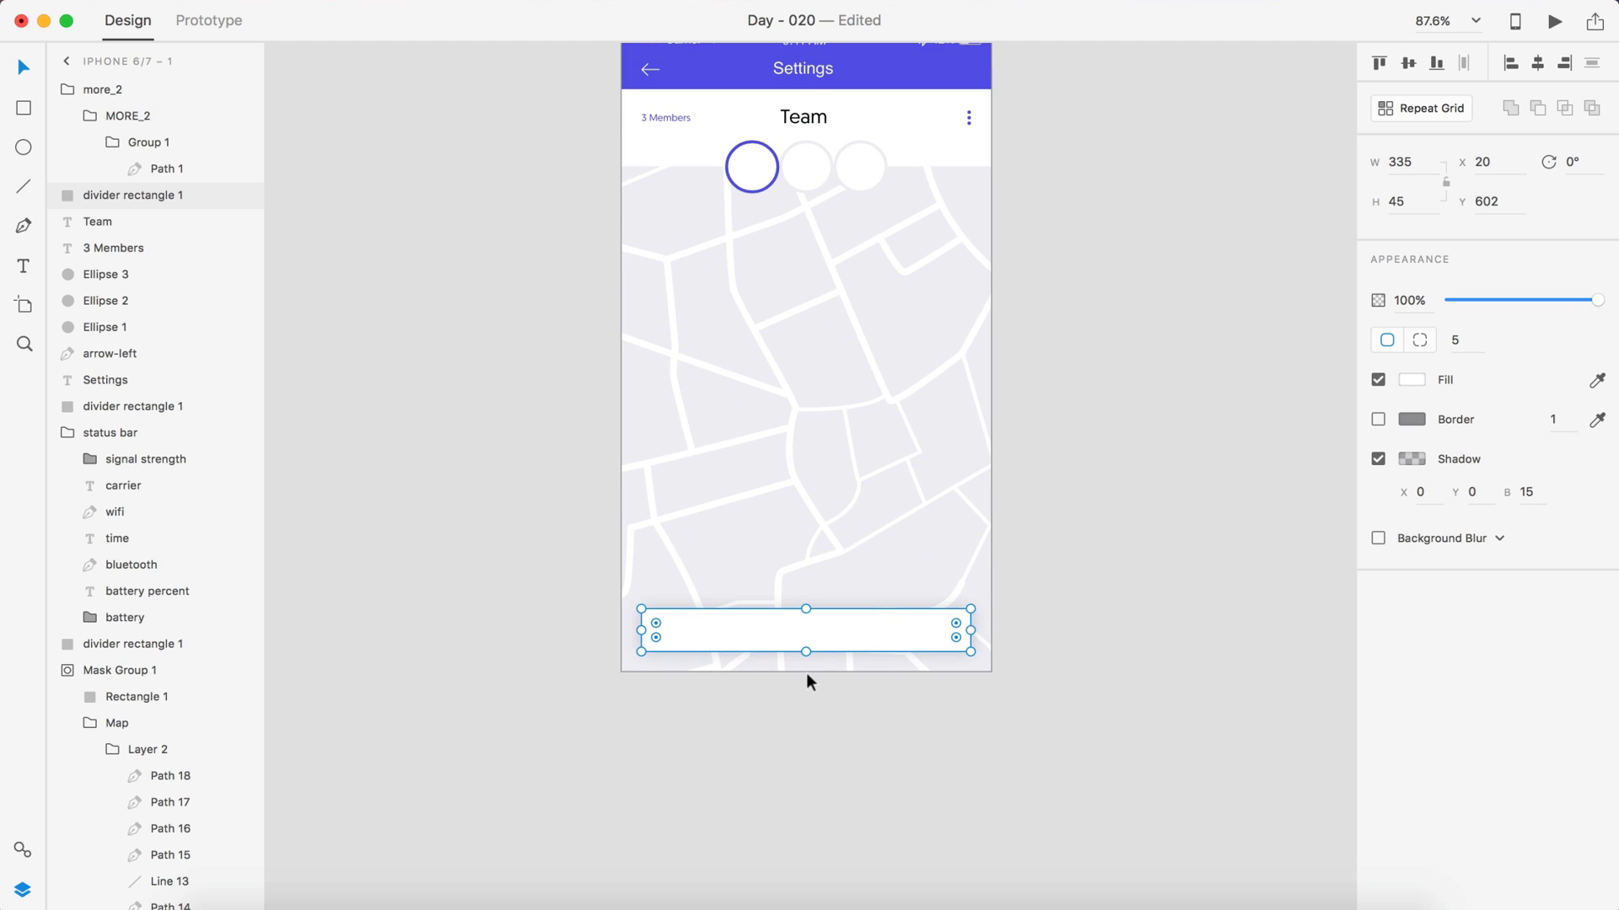
# - Set the white bottom card's height to 55 and move it up to Y 592, leaving a 20-pixel bottom margin
pyautogui.scroll(5, 806, 673)
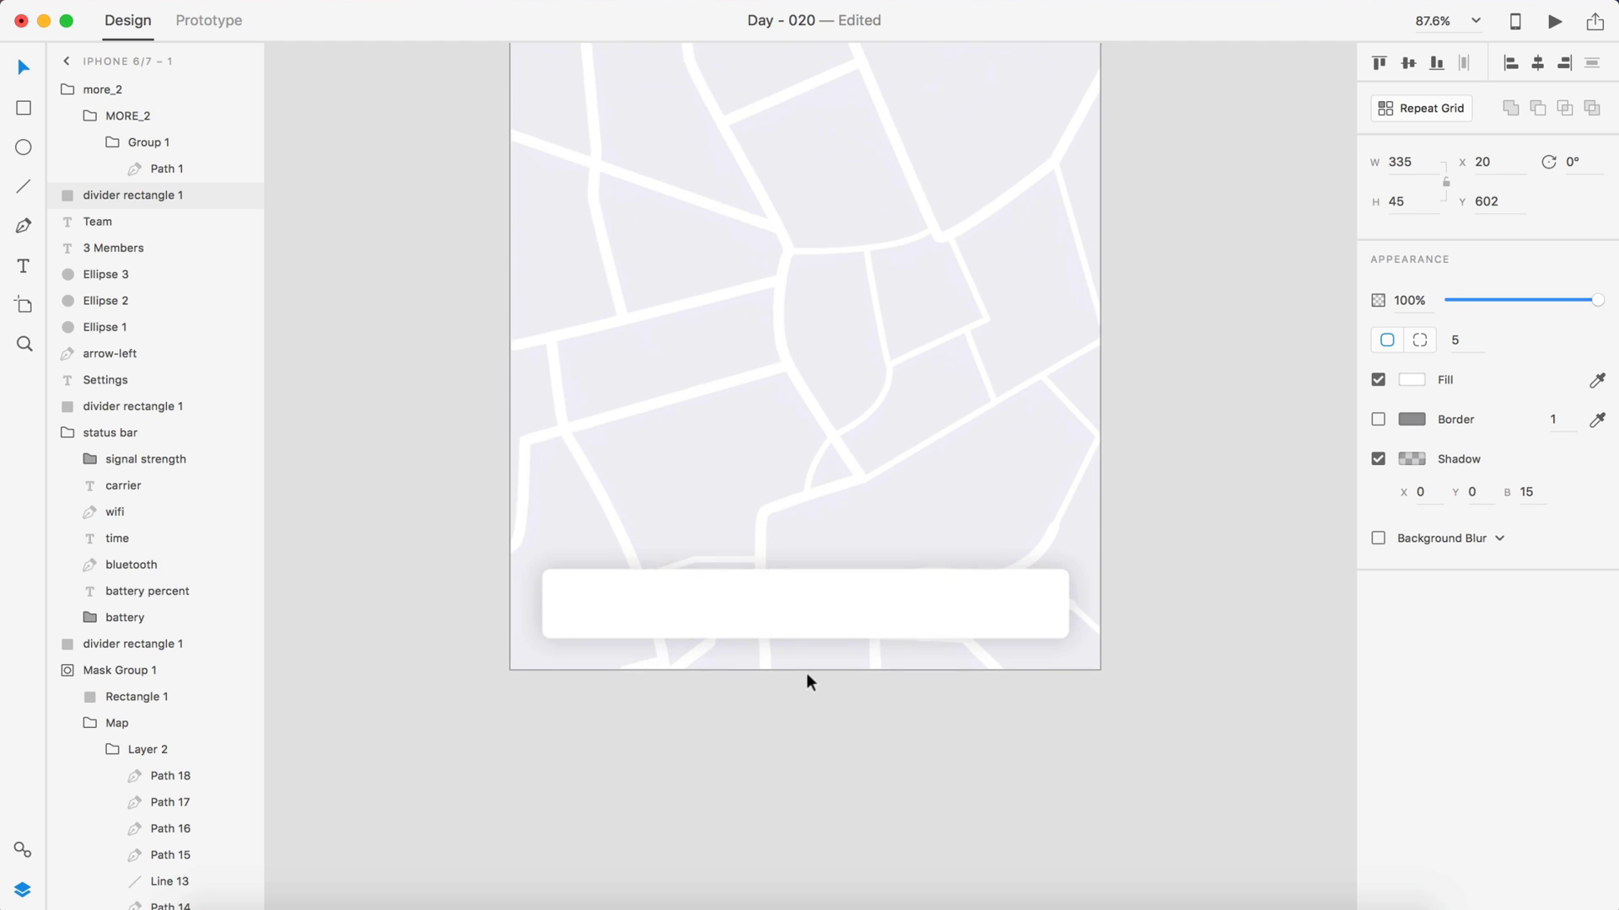
pyautogui.click(1410, 196)
pyautogui.write('55')
pyautogui.press('Return')
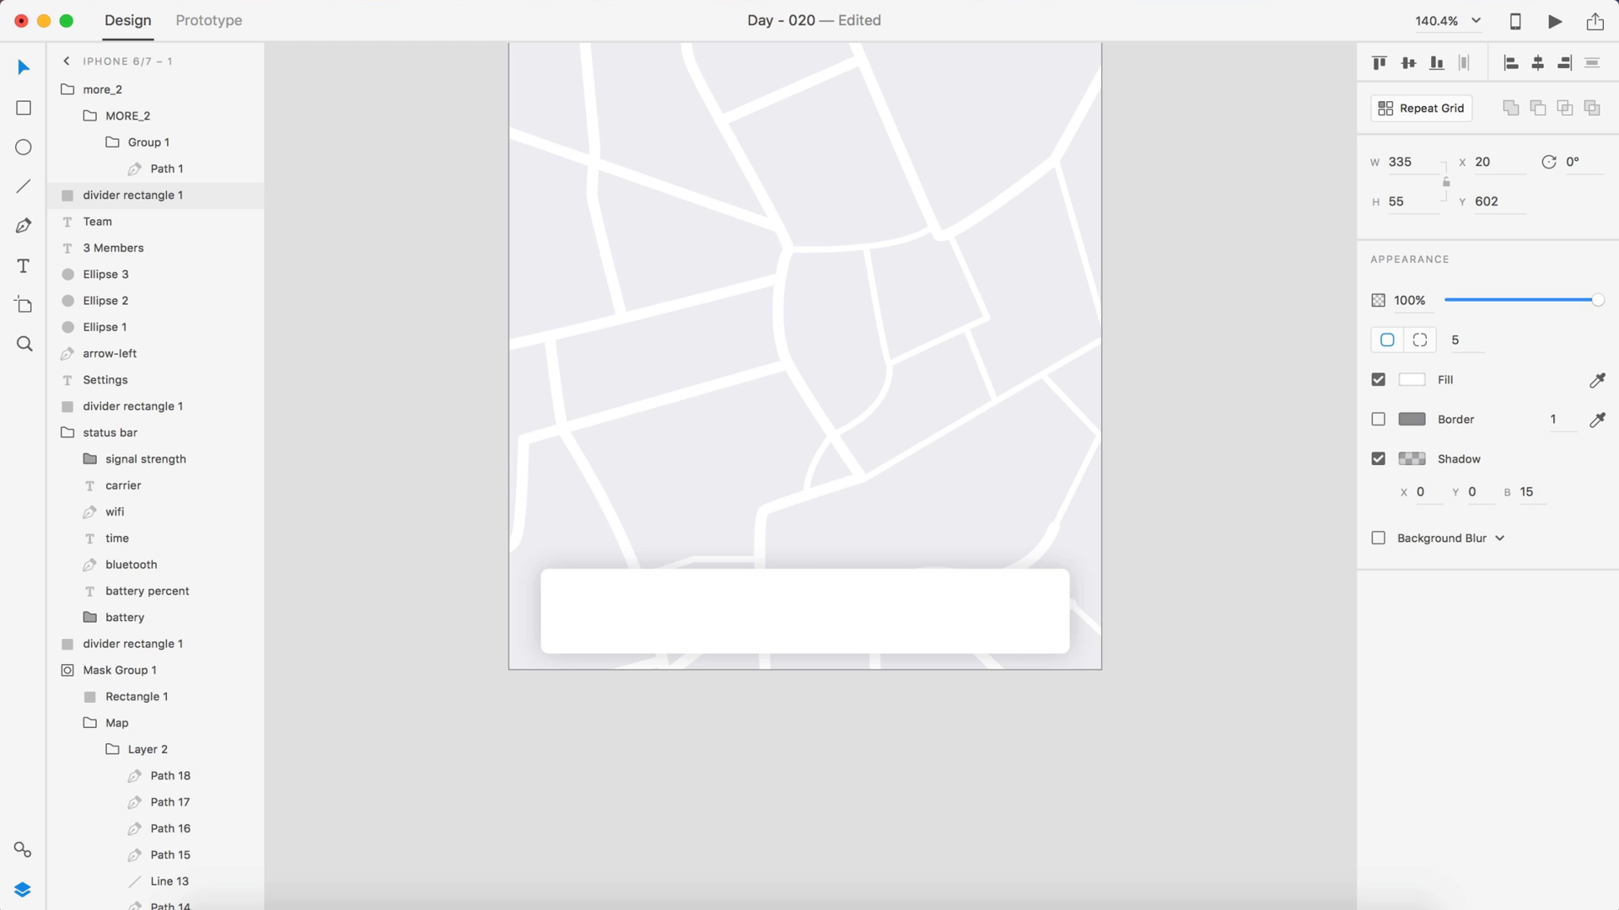
pyautogui.click(827, 603)
pyautogui.hotkey('shift', 'Up')
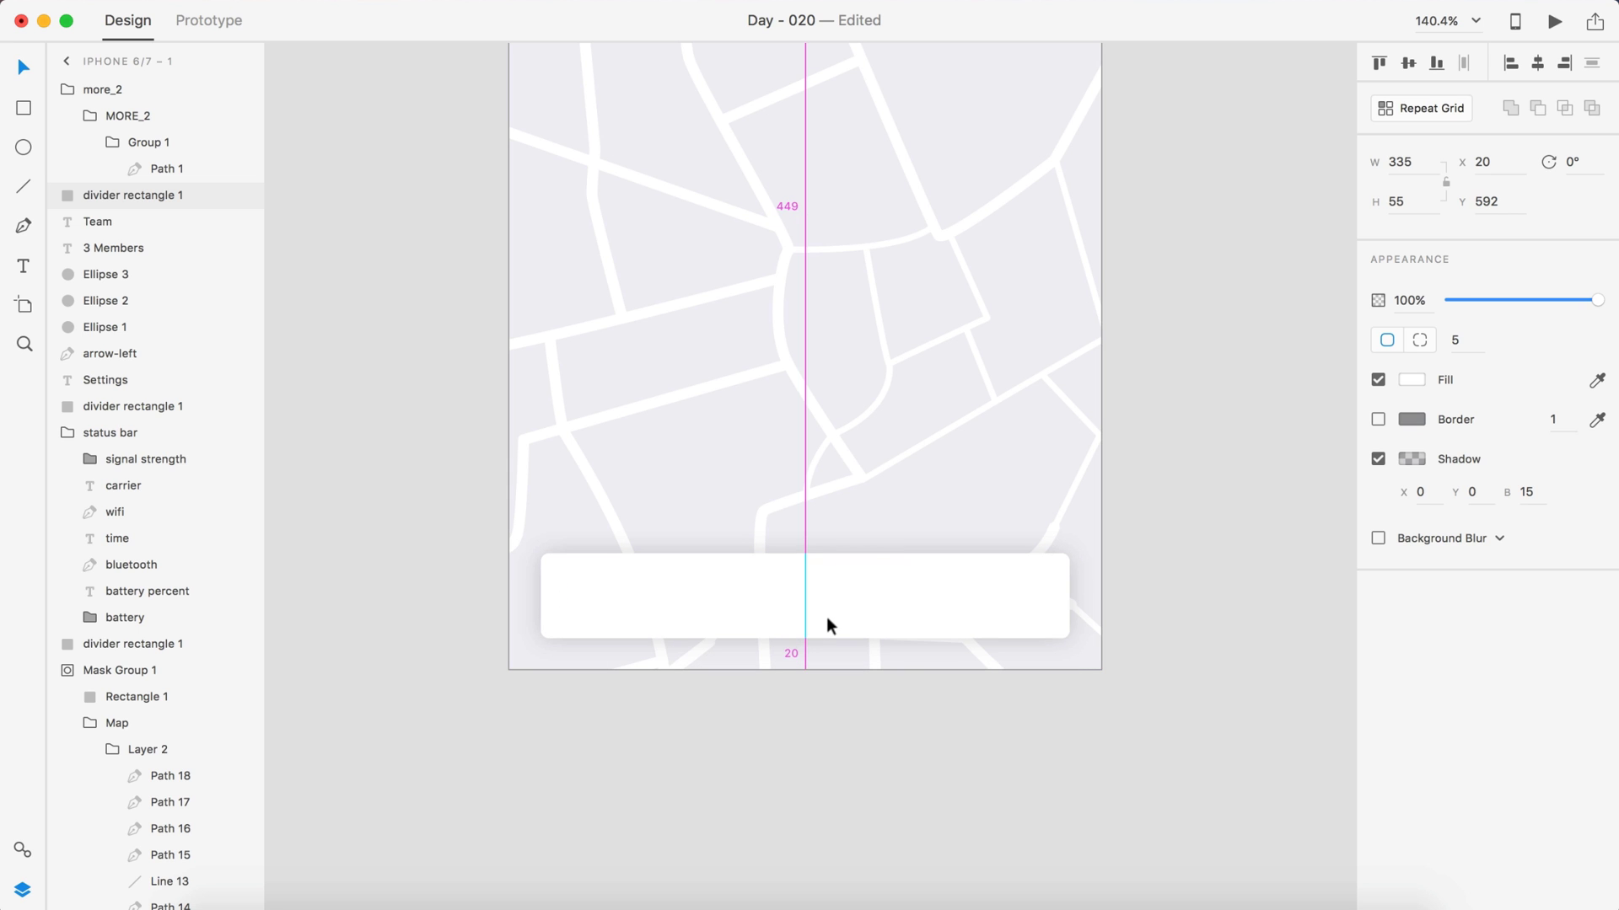
pyautogui.click(984, 882)
pyautogui.scroll(-5, 1031, 774)
pyautogui.hscroll(3, 1032, 774)
pyautogui.scroll(-3, 1032, 773)
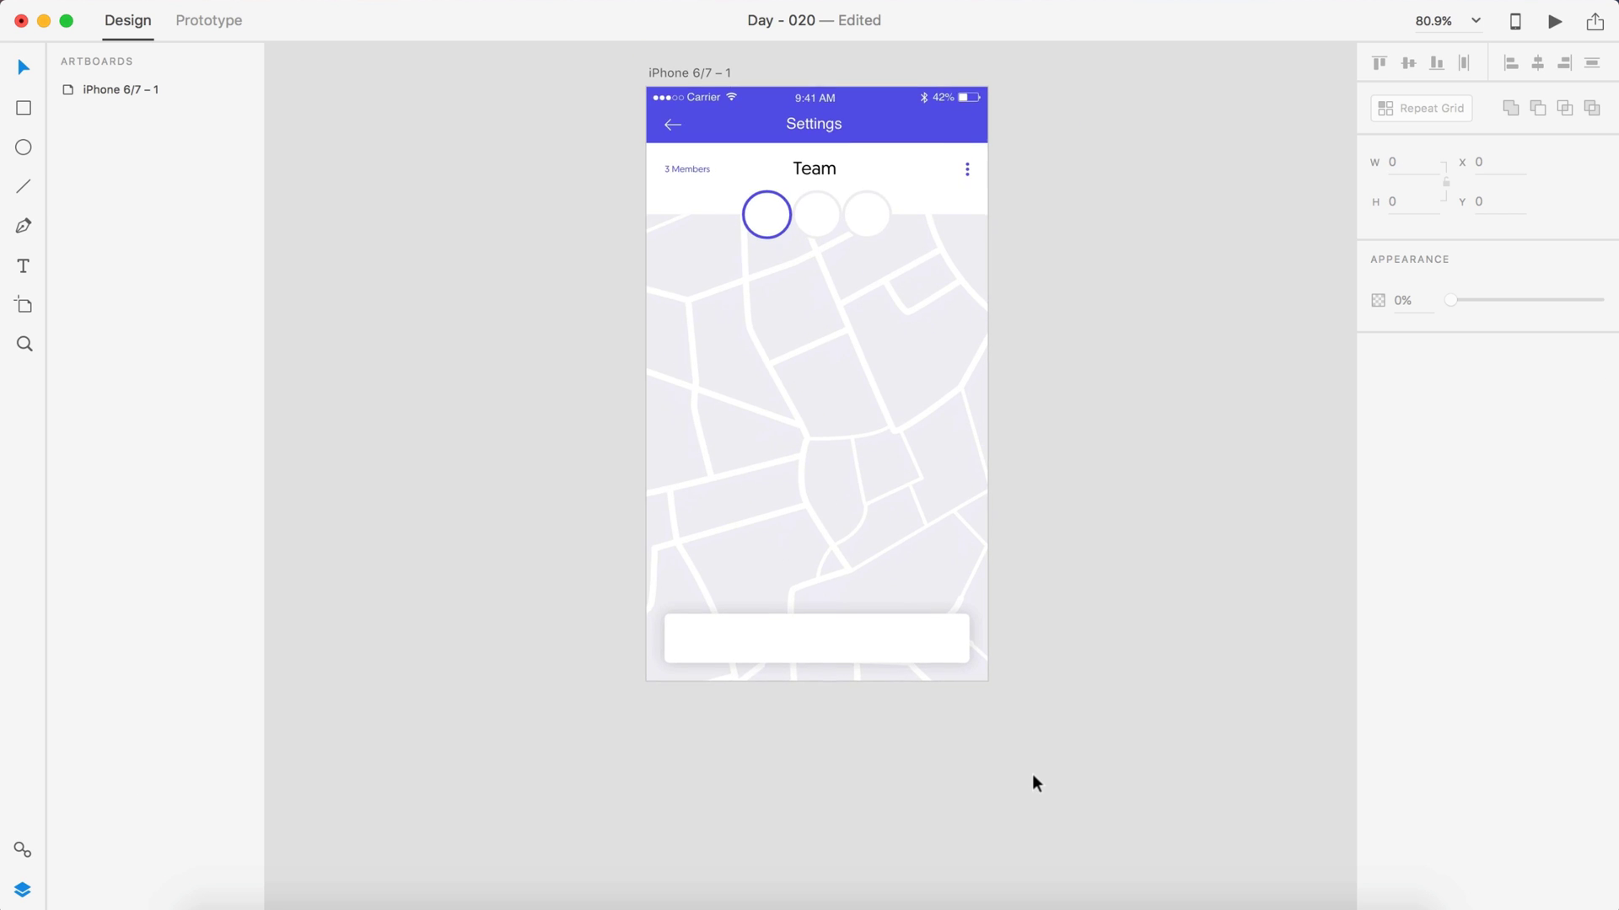
# - Add a shadow to the white Team panel rectangle, with Y offset 0 and blur 15
pyautogui.scroll(5, 788, 721)
pyautogui.scroll(5, 787, 721)
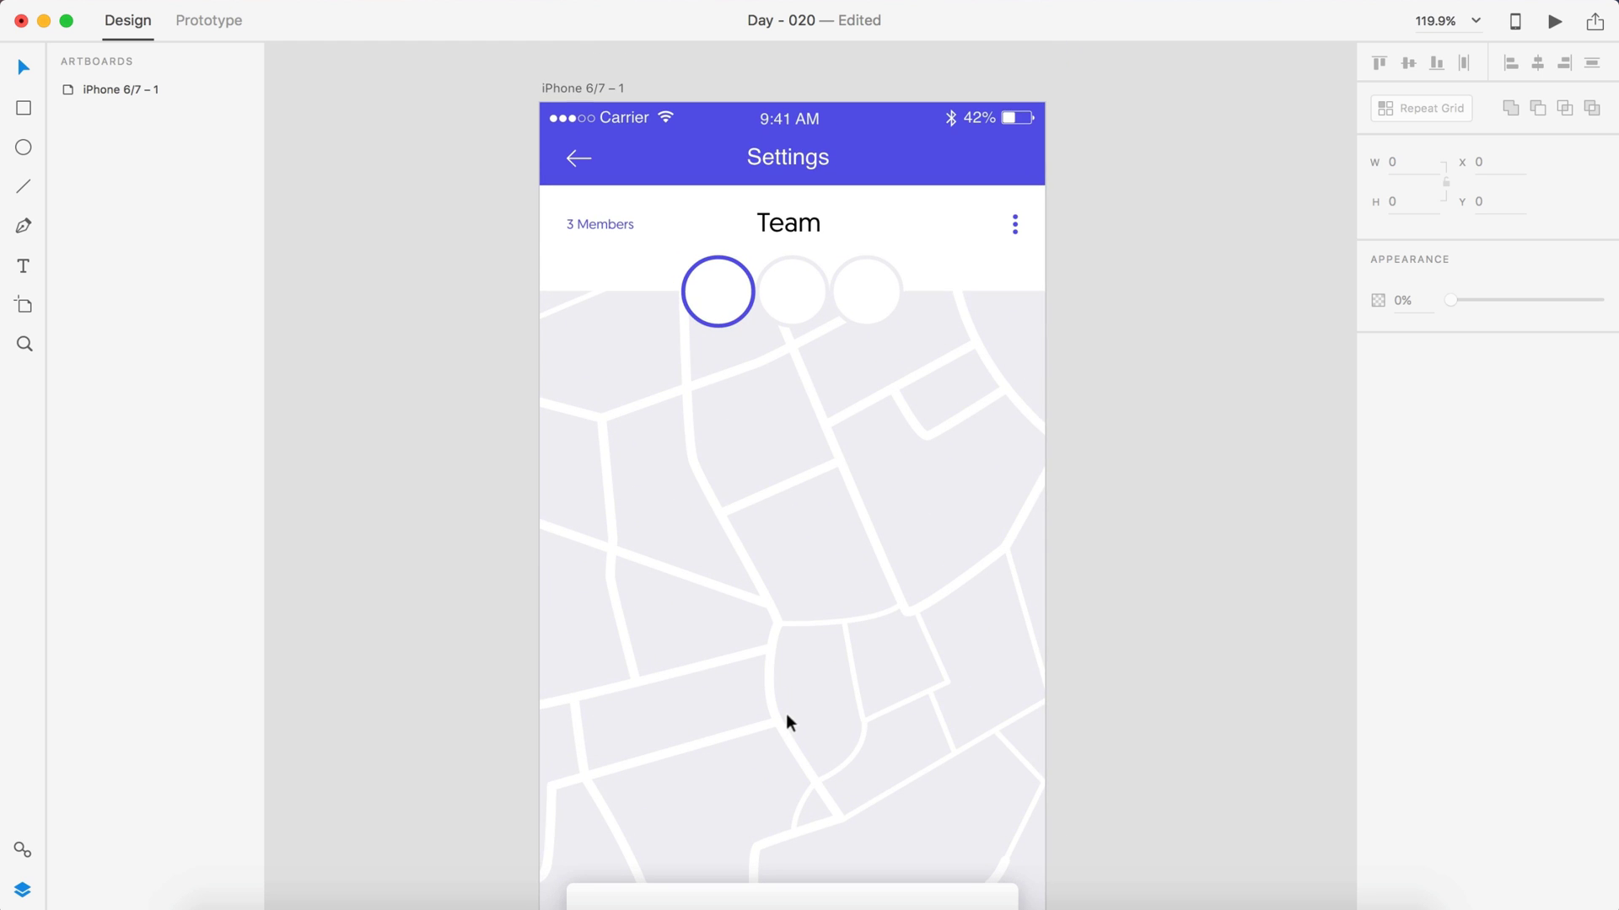
pyautogui.click(965, 258)
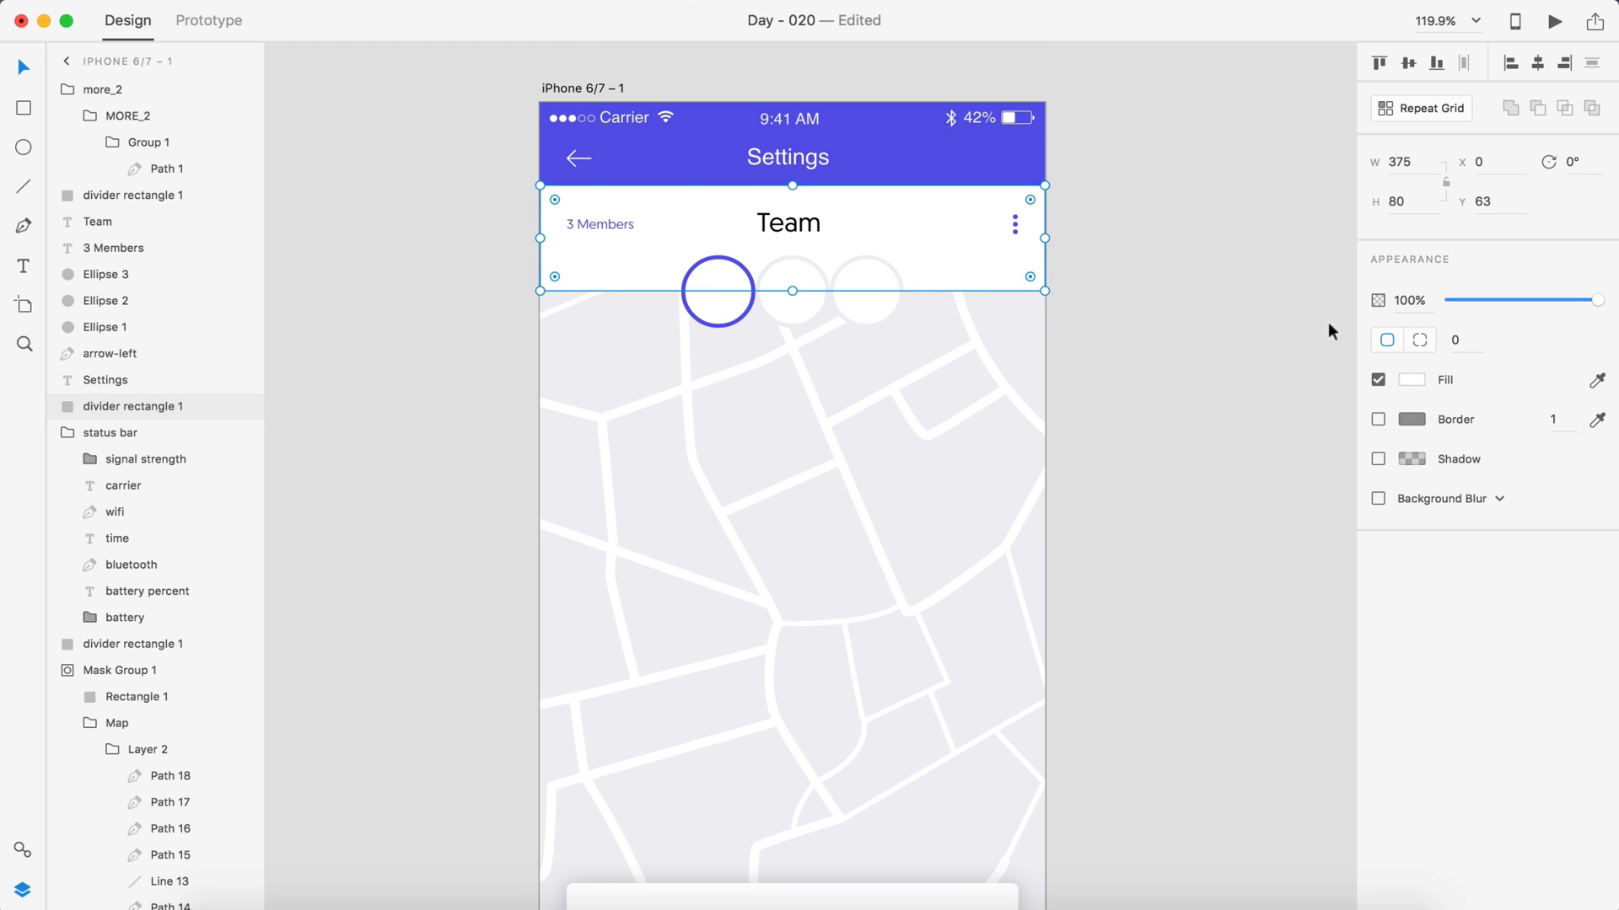
pyautogui.click(1379, 459)
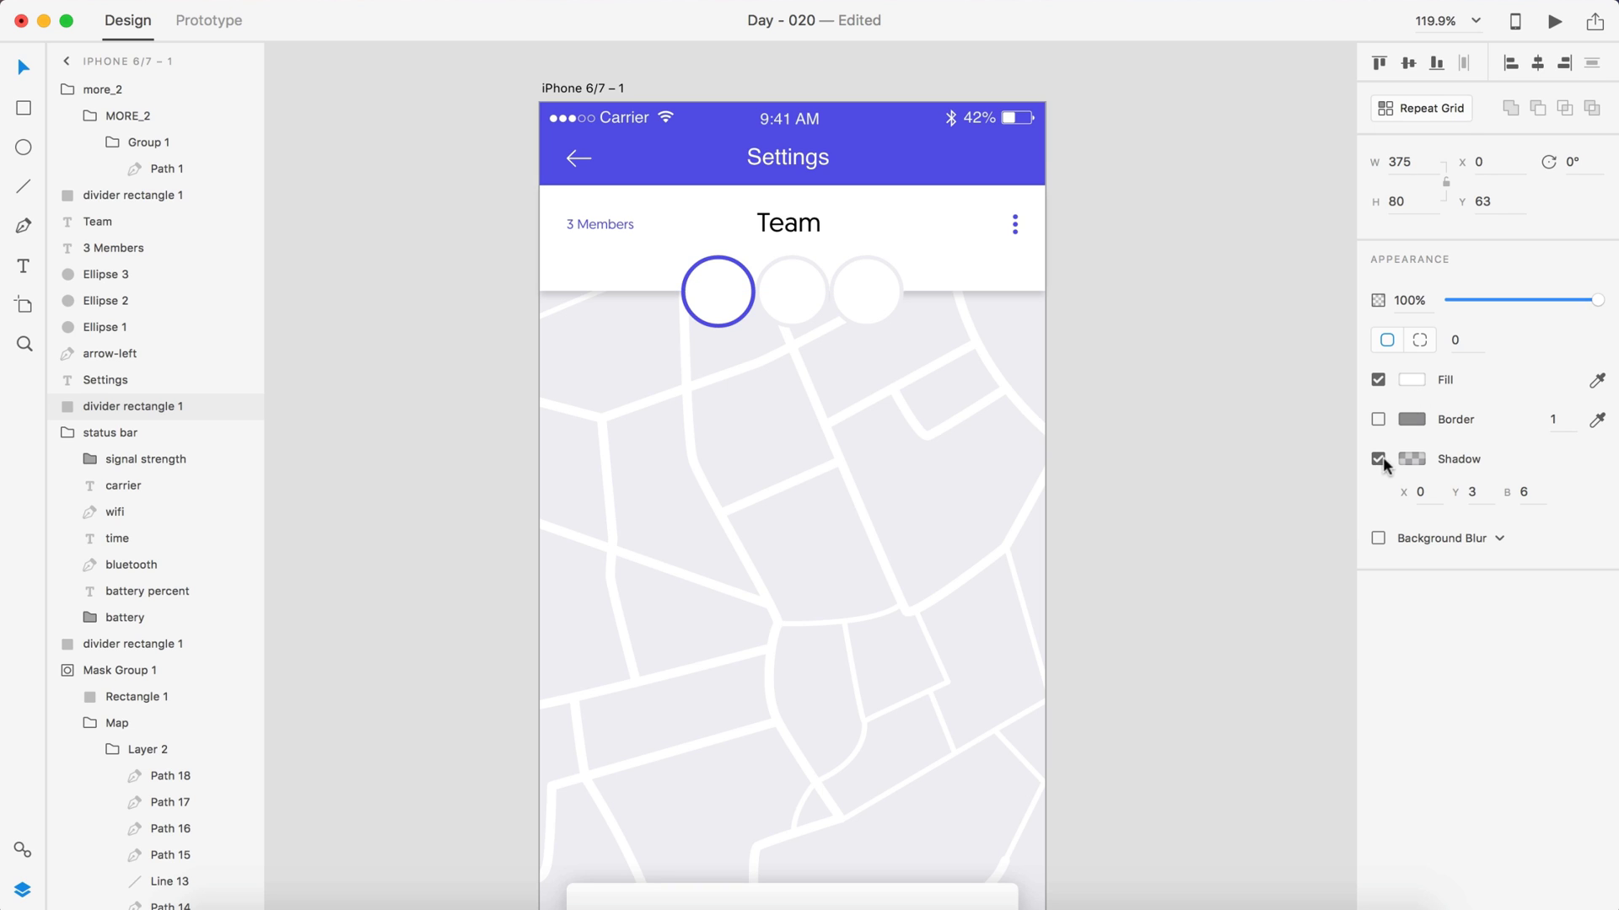
pyautogui.click(1468, 493)
pyautogui.write('0')
pyautogui.press('Return')
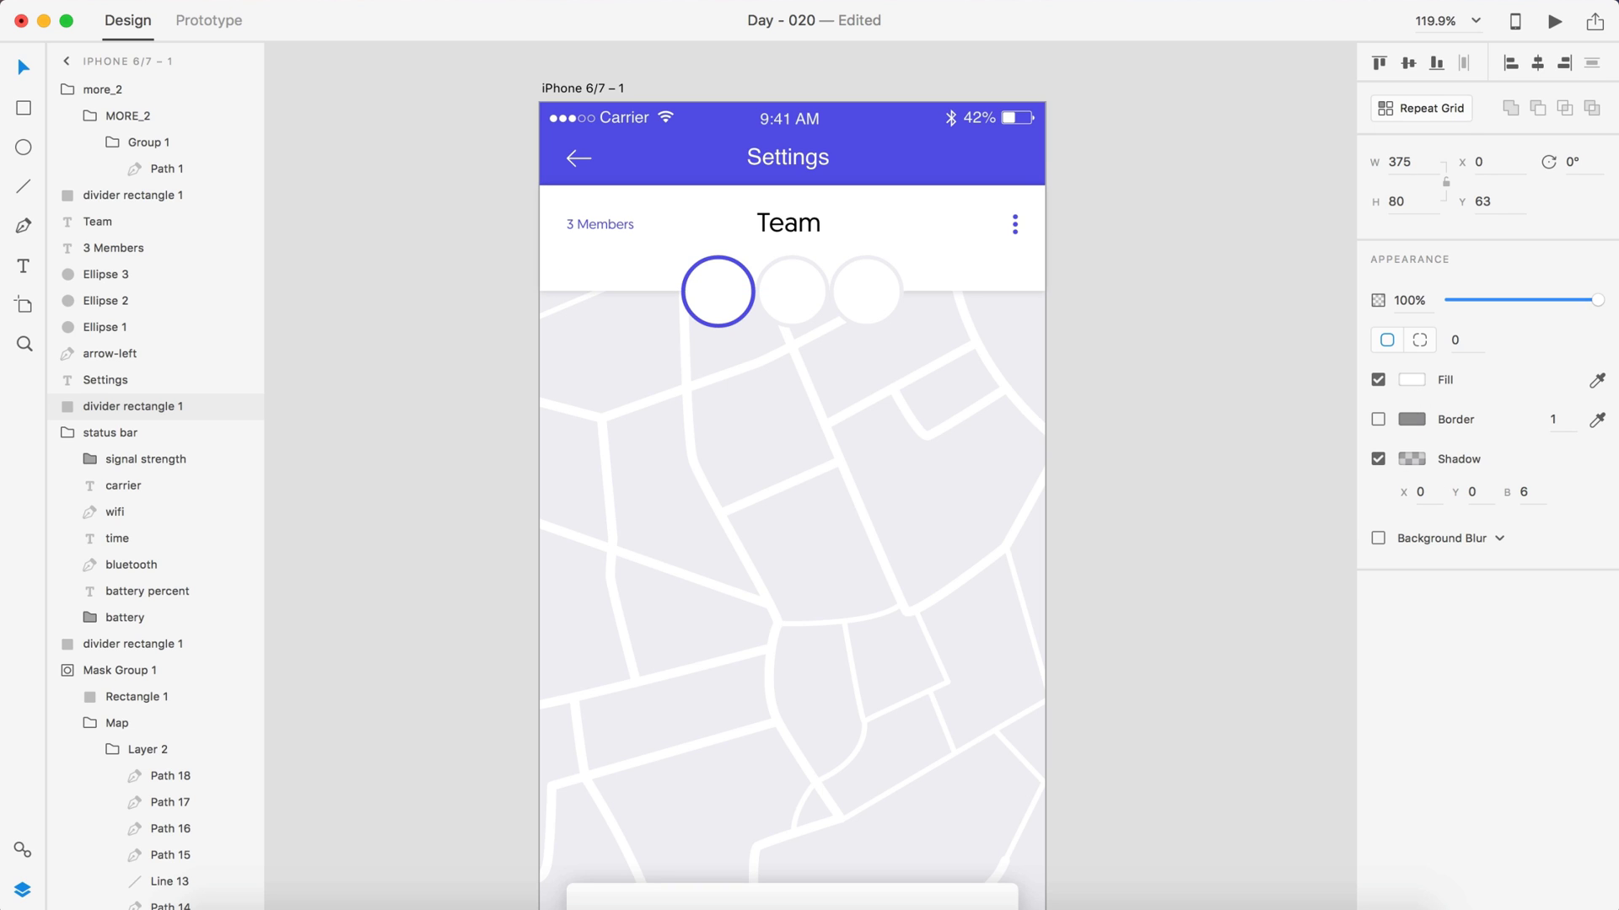
pyautogui.click(1526, 492)
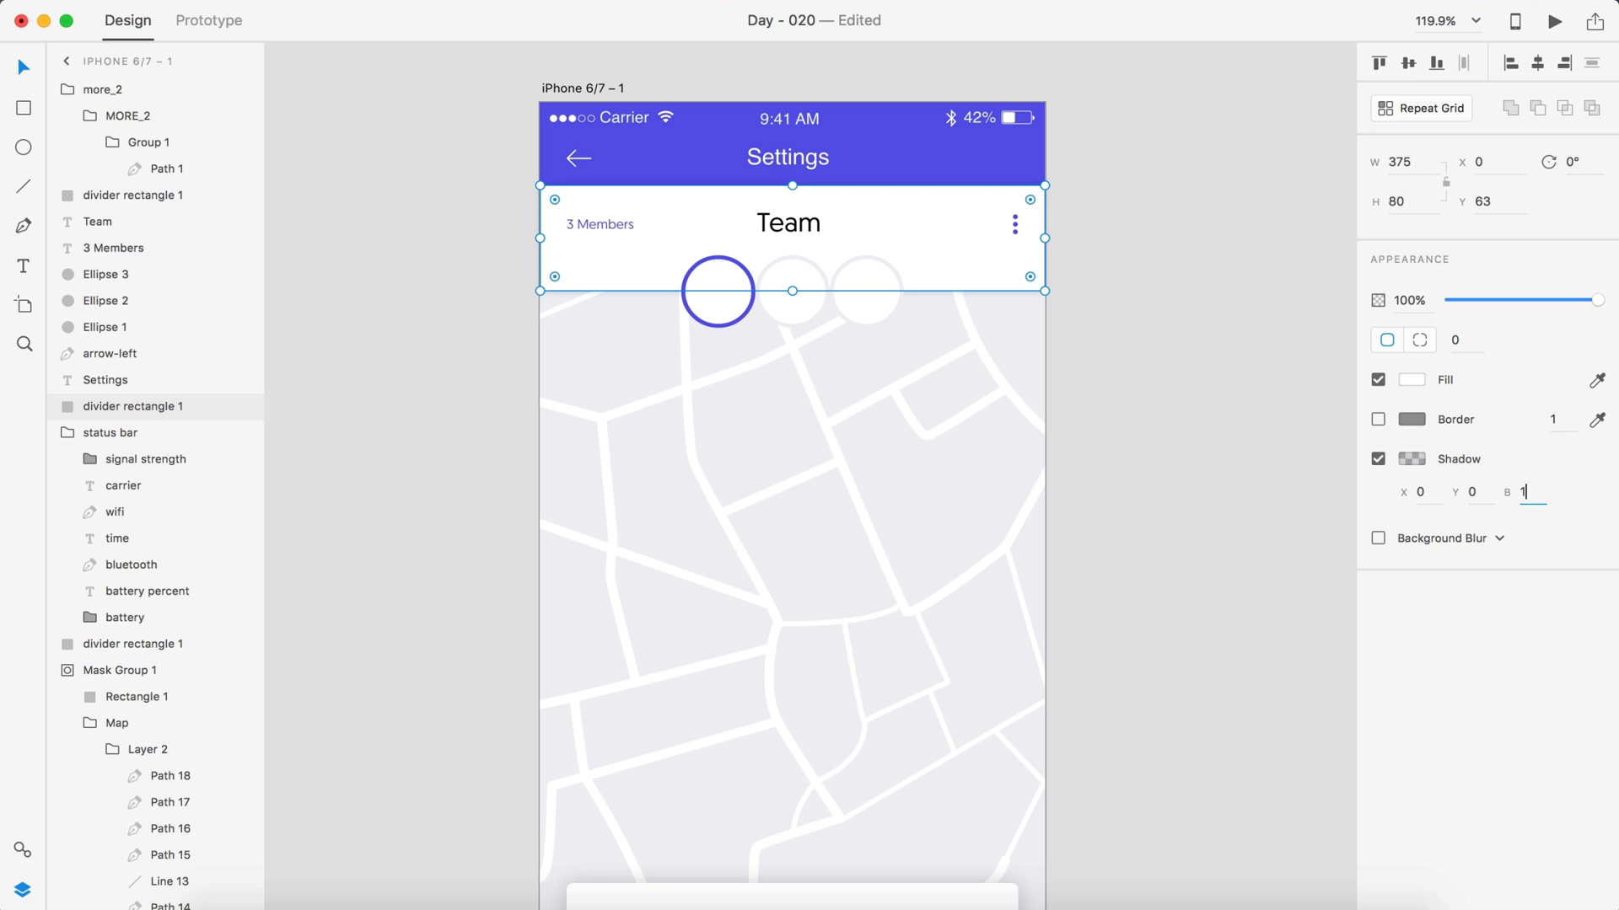
pyautogui.write('1')
pyautogui.press('Return')
pyautogui.click(1154, 479)
# - Try a different shadow blur on the white bottom card and undo the change
pyautogui.scroll(-5, 1153, 479)
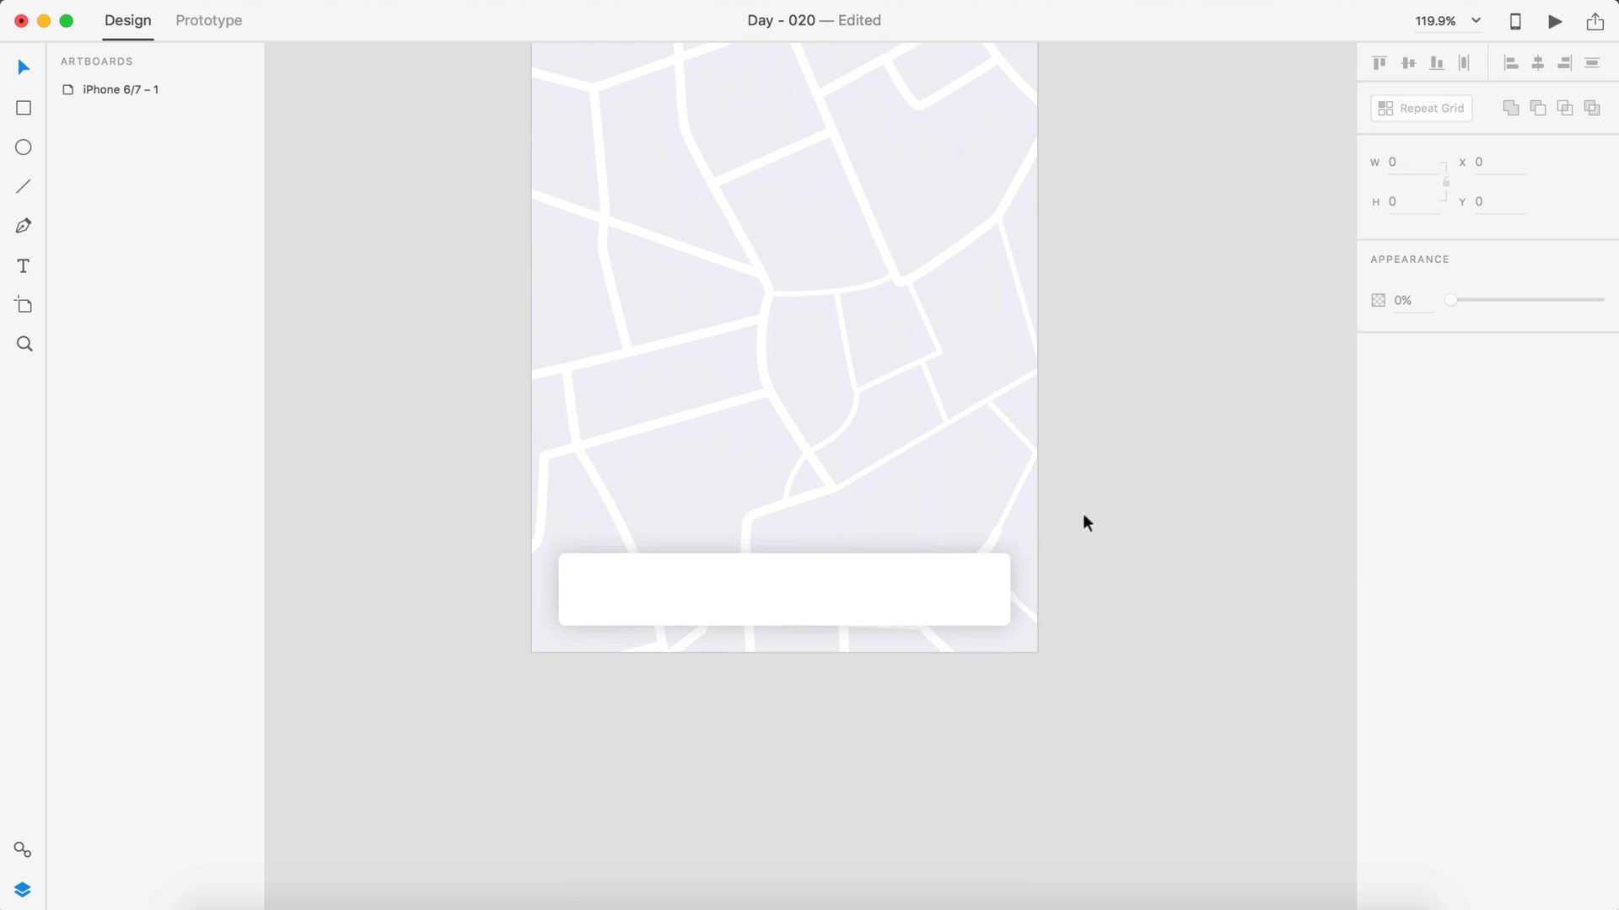
pyautogui.click(981, 567)
pyautogui.press('BackSpace')
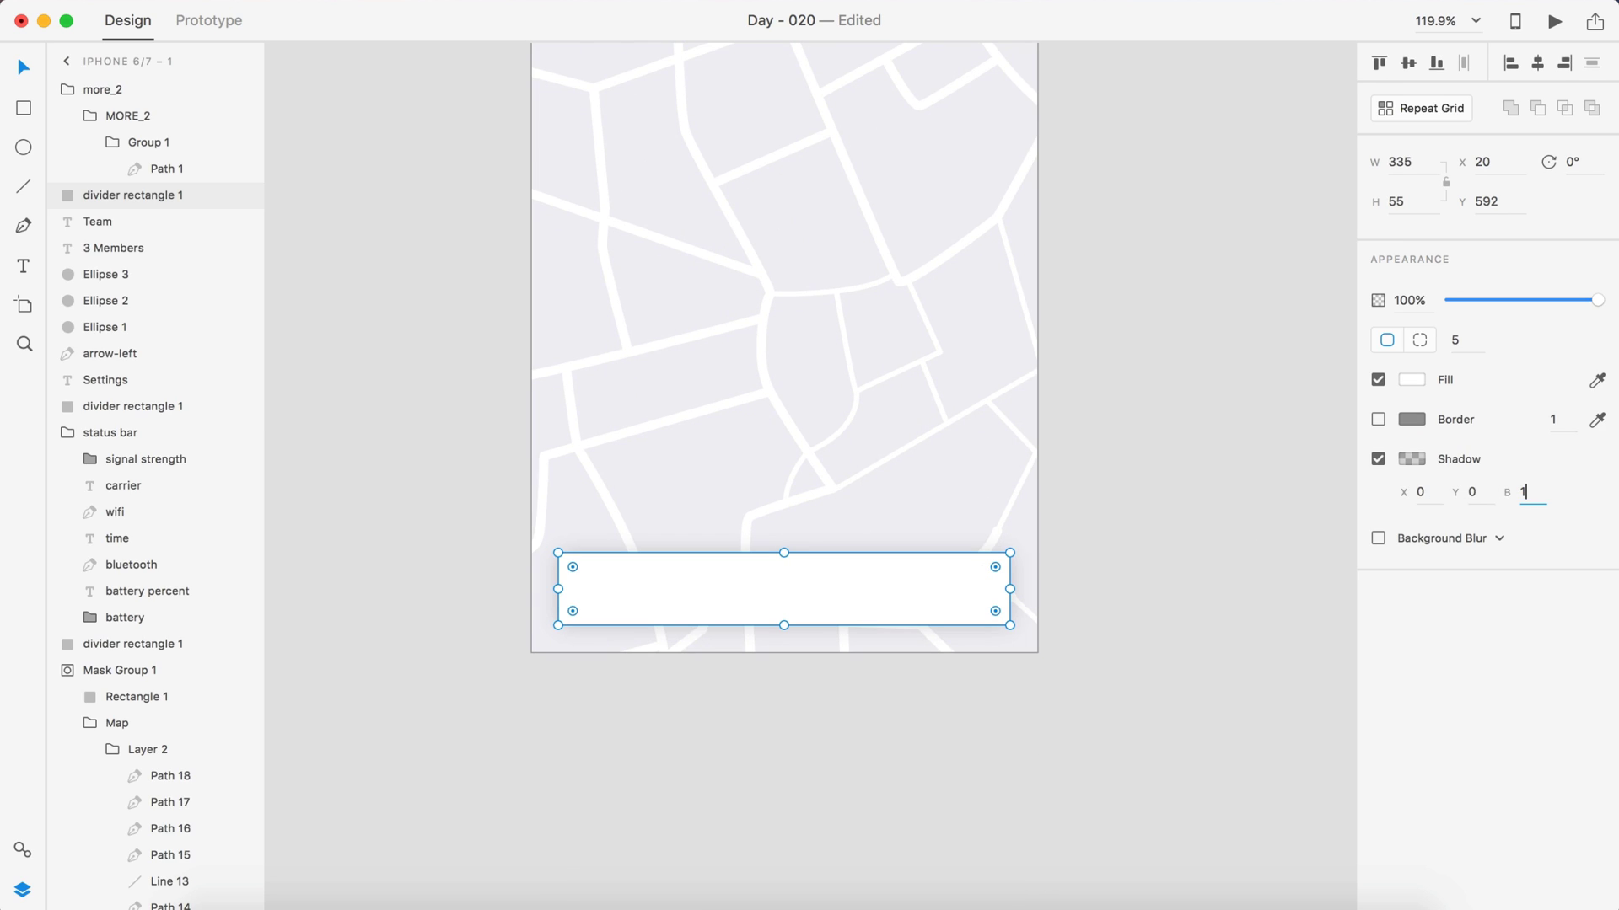
pyautogui.write('2')
pyautogui.press('Return')
pyautogui.press('super+z')
pyautogui.press('super+z')
# - Reduce the white bottom card's shadow colour to 10% opacity
pyautogui.click(1413, 458)
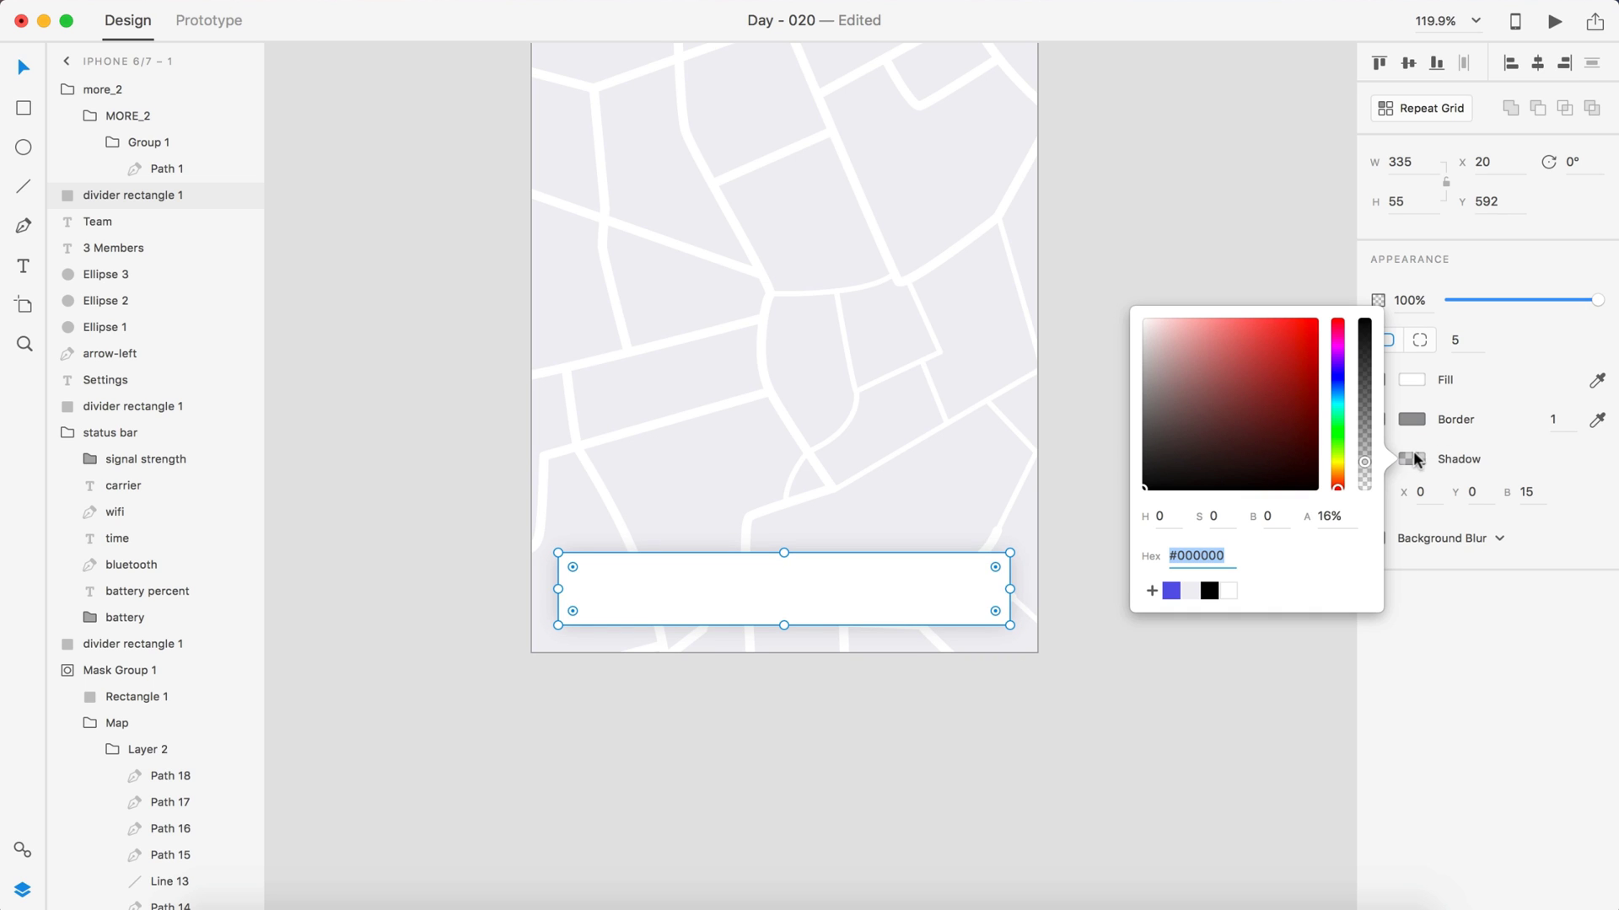
pyautogui.click(1330, 516)
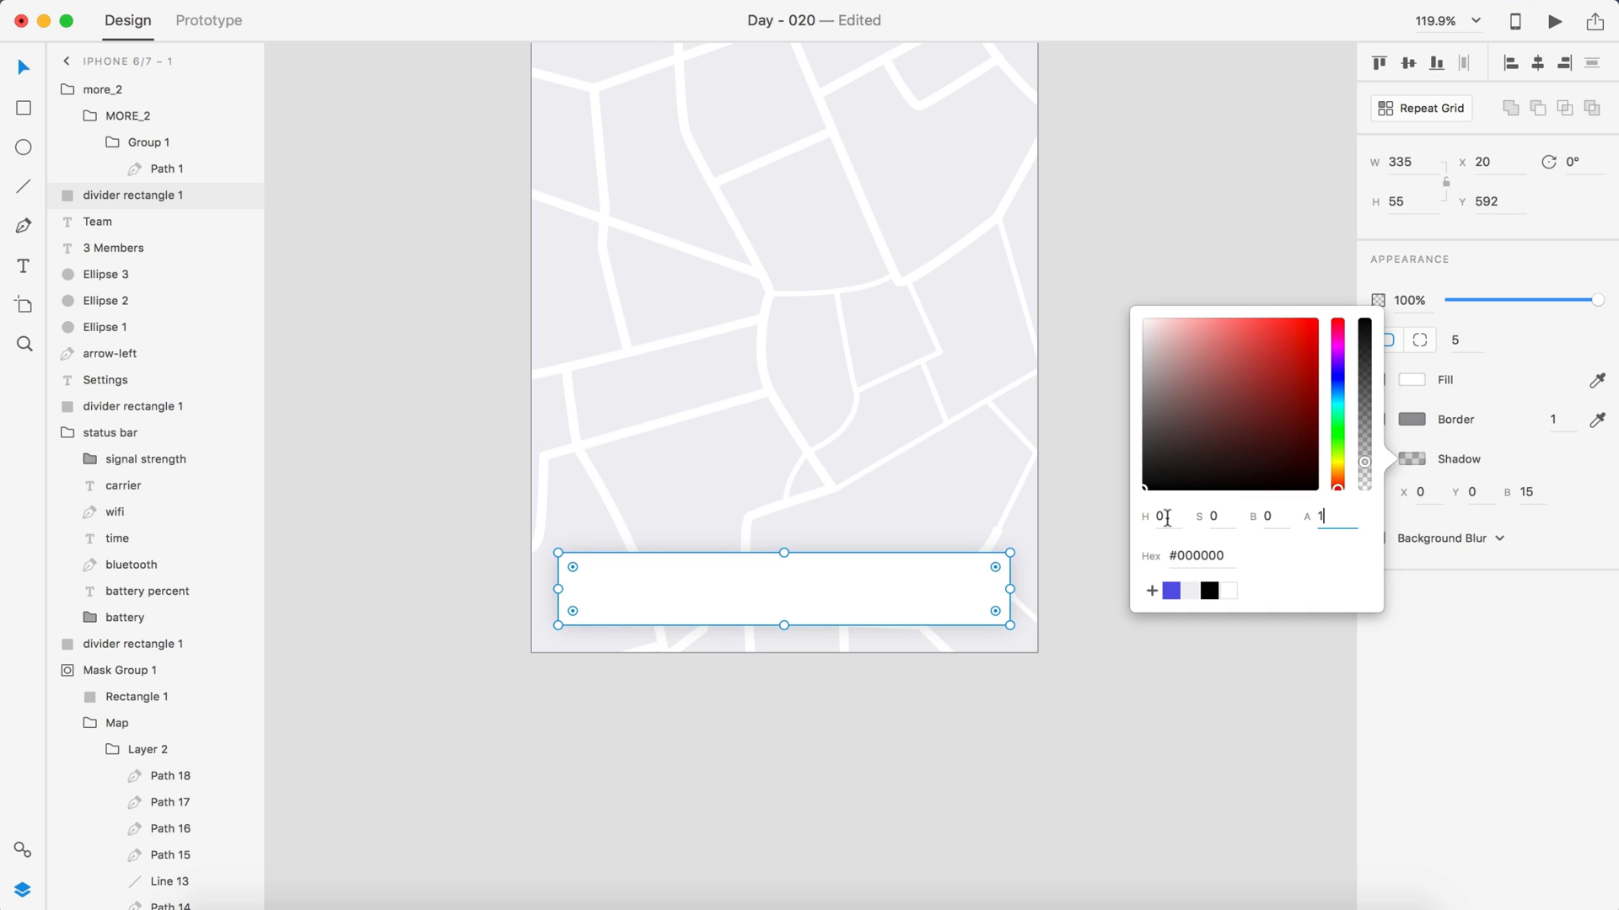
pyautogui.write('10')
pyautogui.press('Return')
pyautogui.click(1203, 662)
pyautogui.press('super+0')
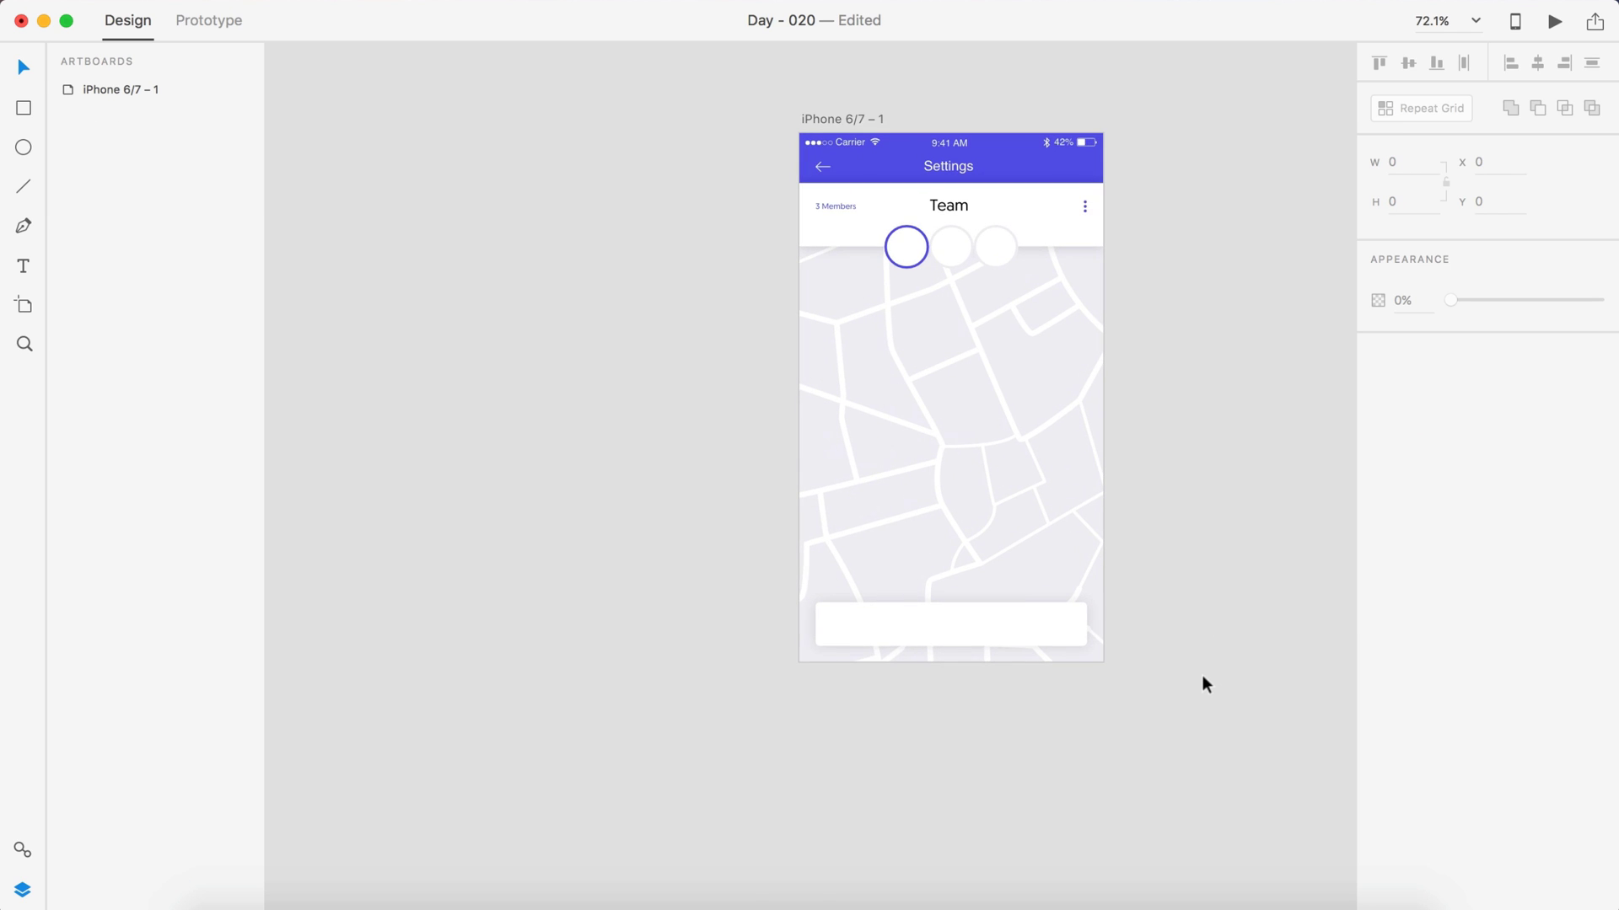
# - Reduce the Team panel rectangle's shadow colour to 10% opacity
pyautogui.click(1061, 244)
pyautogui.click(1413, 458)
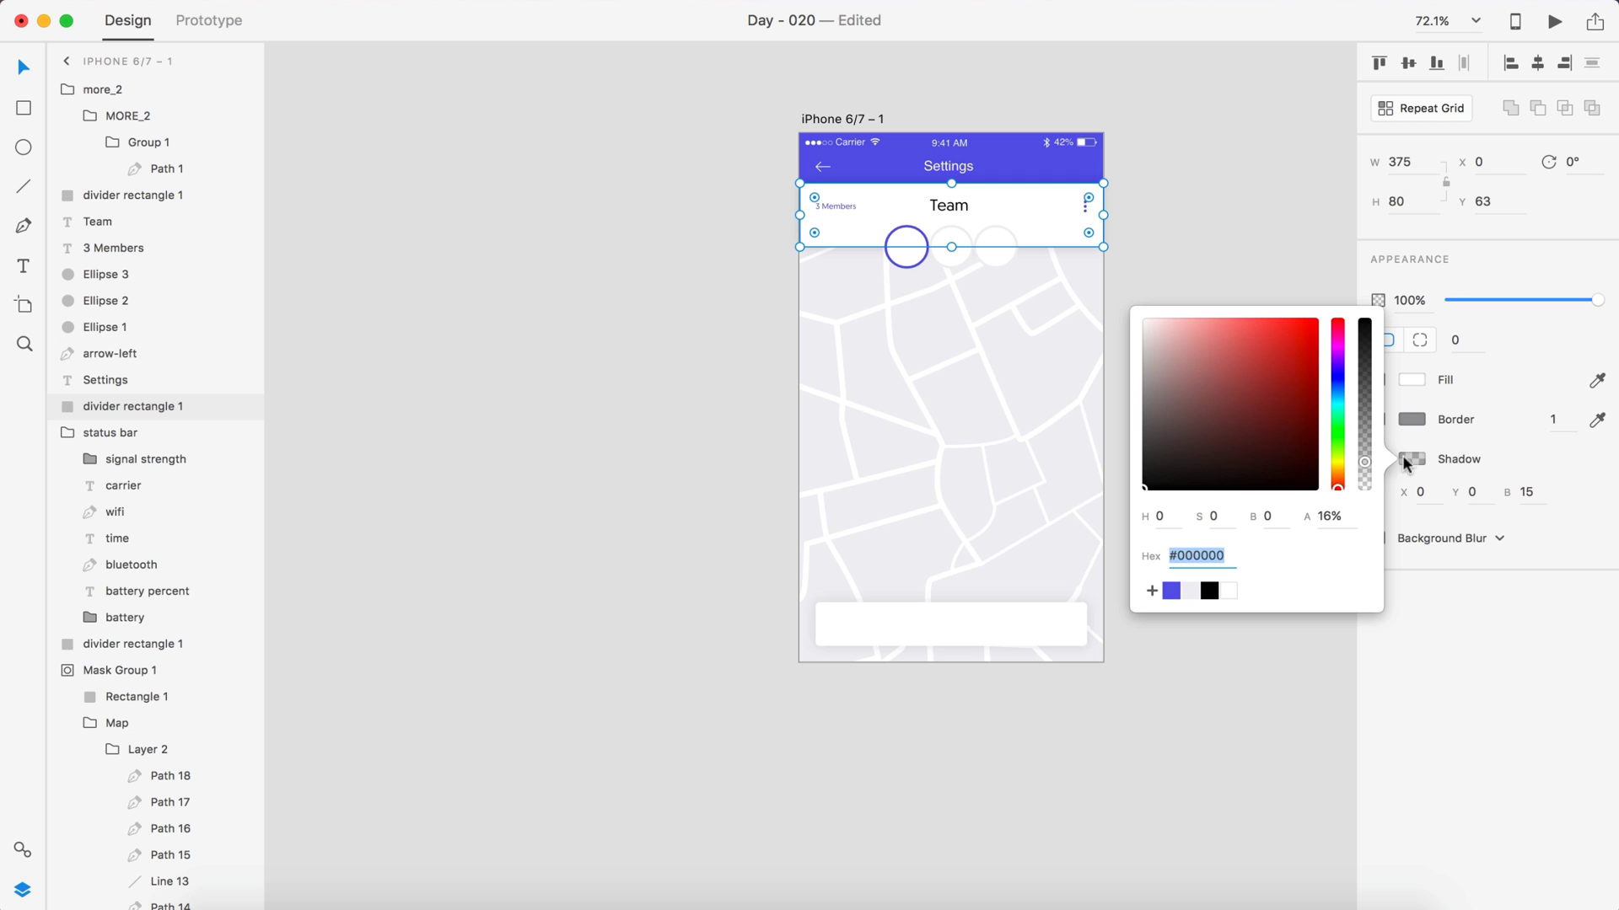
pyautogui.click(1338, 516)
pyautogui.write('10')
pyautogui.press('Return')
pyautogui.click(1252, 117)
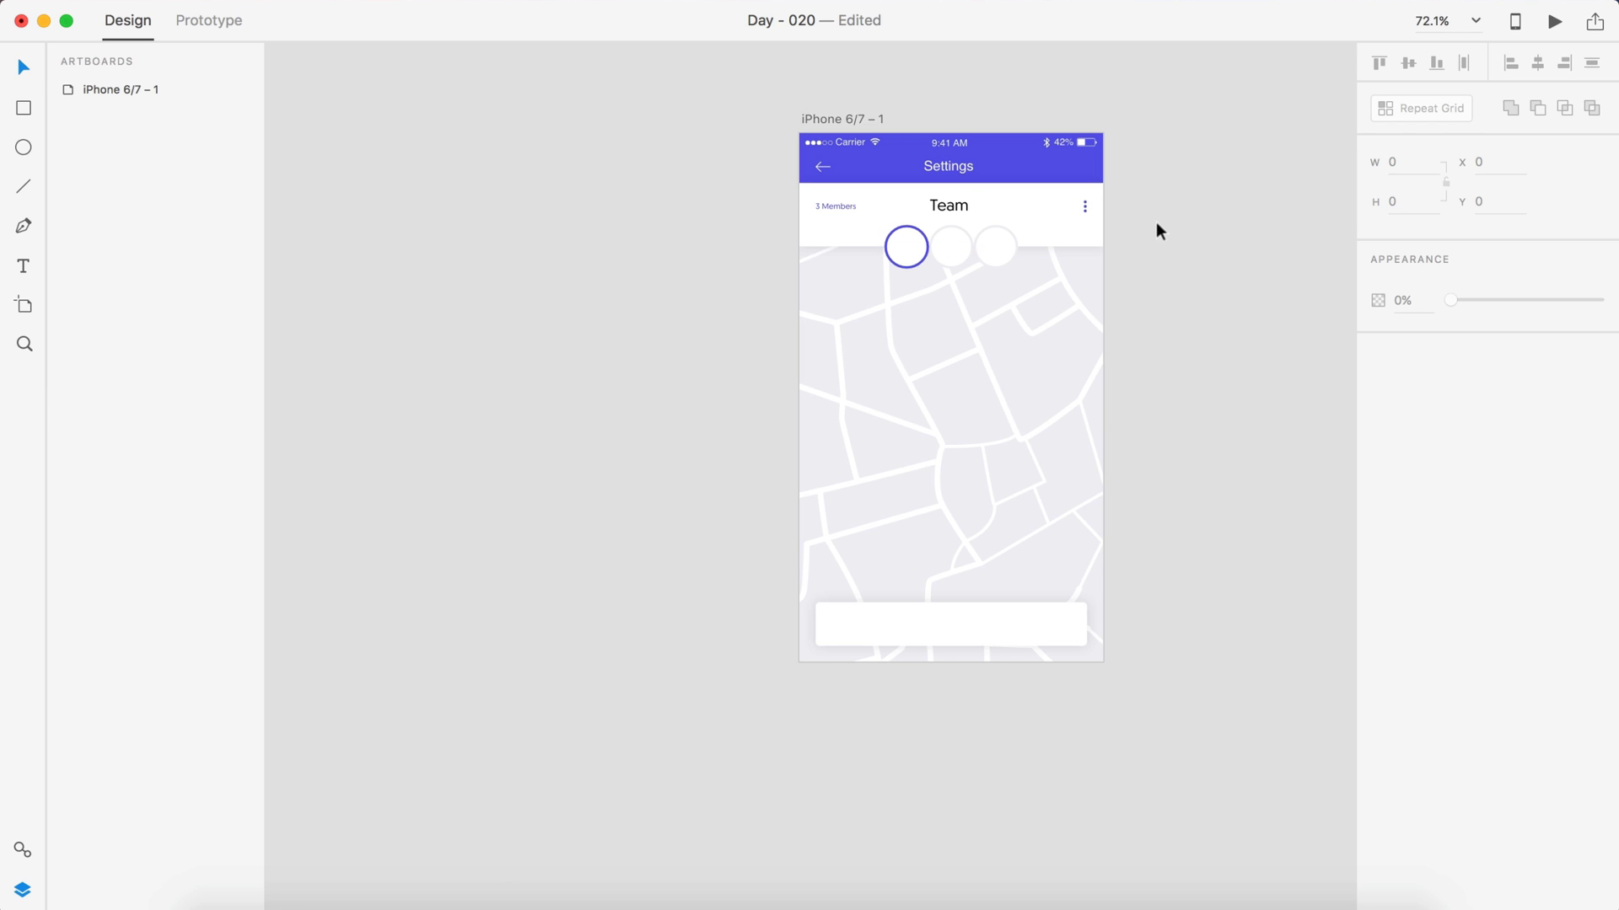
# - Select the three member circles and add a shadow with Y offset 0 and blur 15
pyautogui.scroll(5, 1156, 221)
pyautogui.click(852, 285)
pyautogui.keyDown('shift'); pyautogui.click(710, 284); pyautogui.keyUp('shift')
pyautogui.keyDown('shift'); pyautogui.click(682, 293); pyautogui.keyUp('shift')
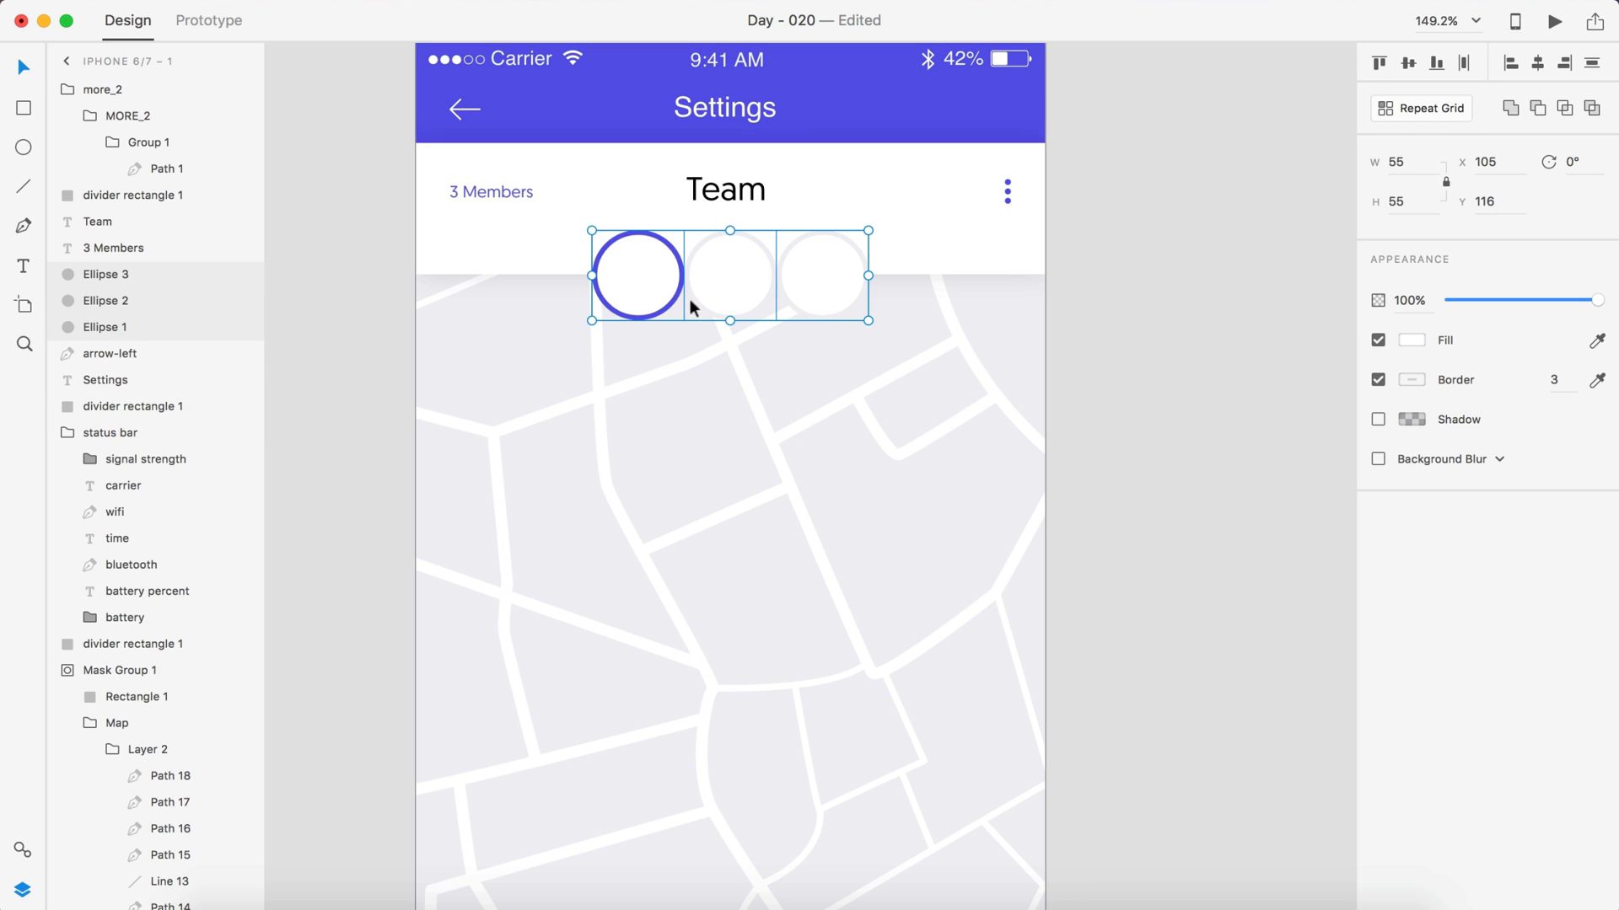
pyautogui.click(1378, 419)
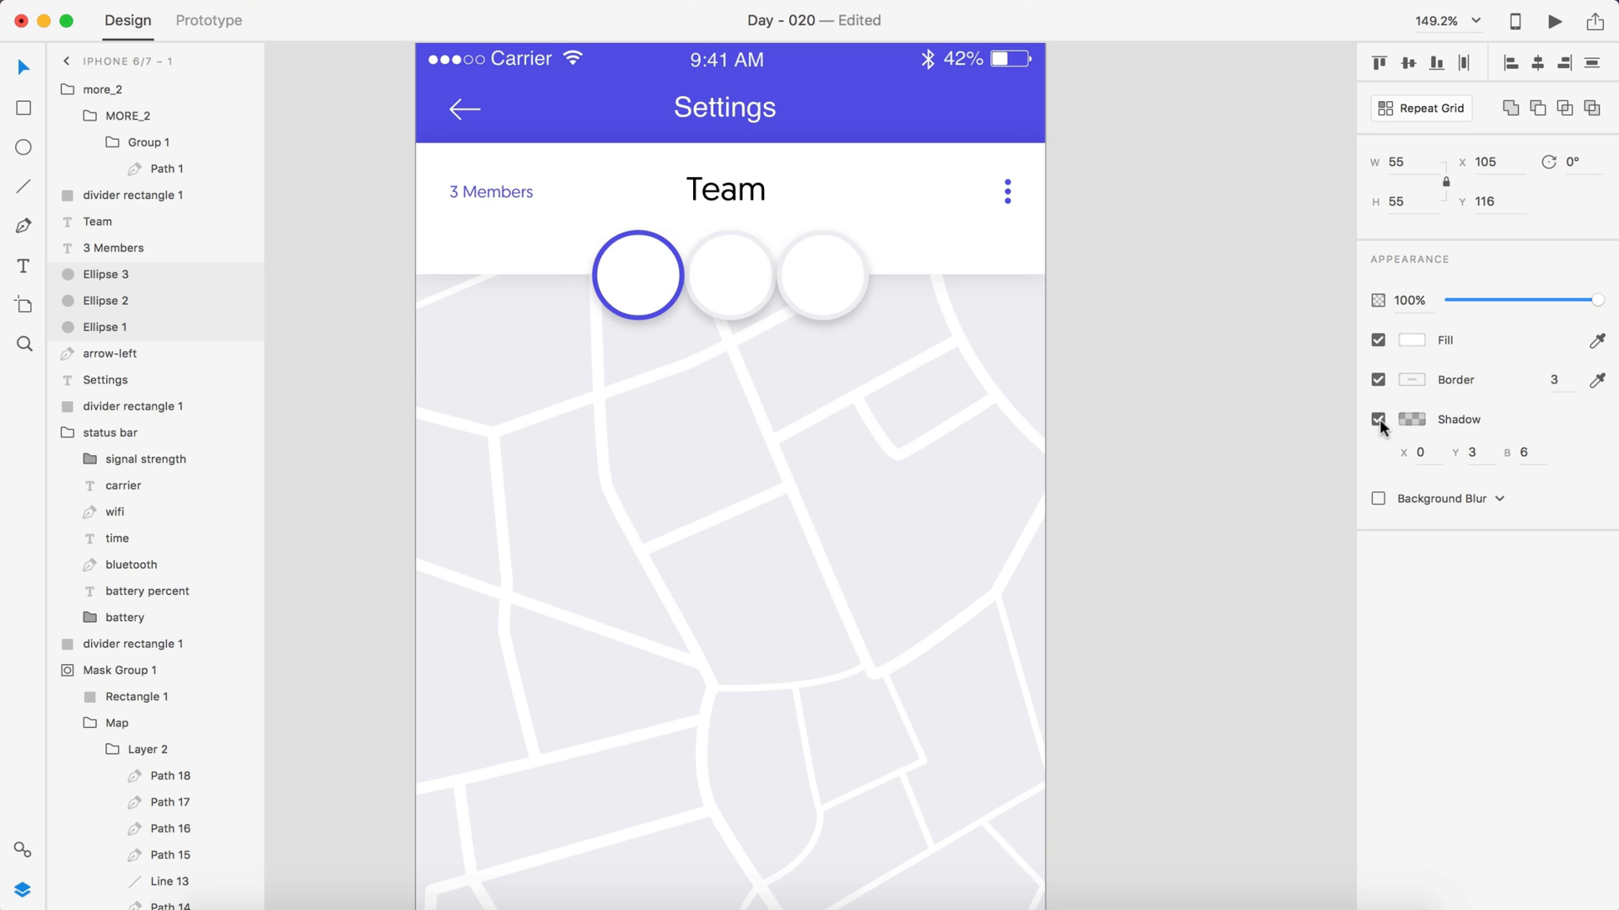
pyautogui.click(1475, 453)
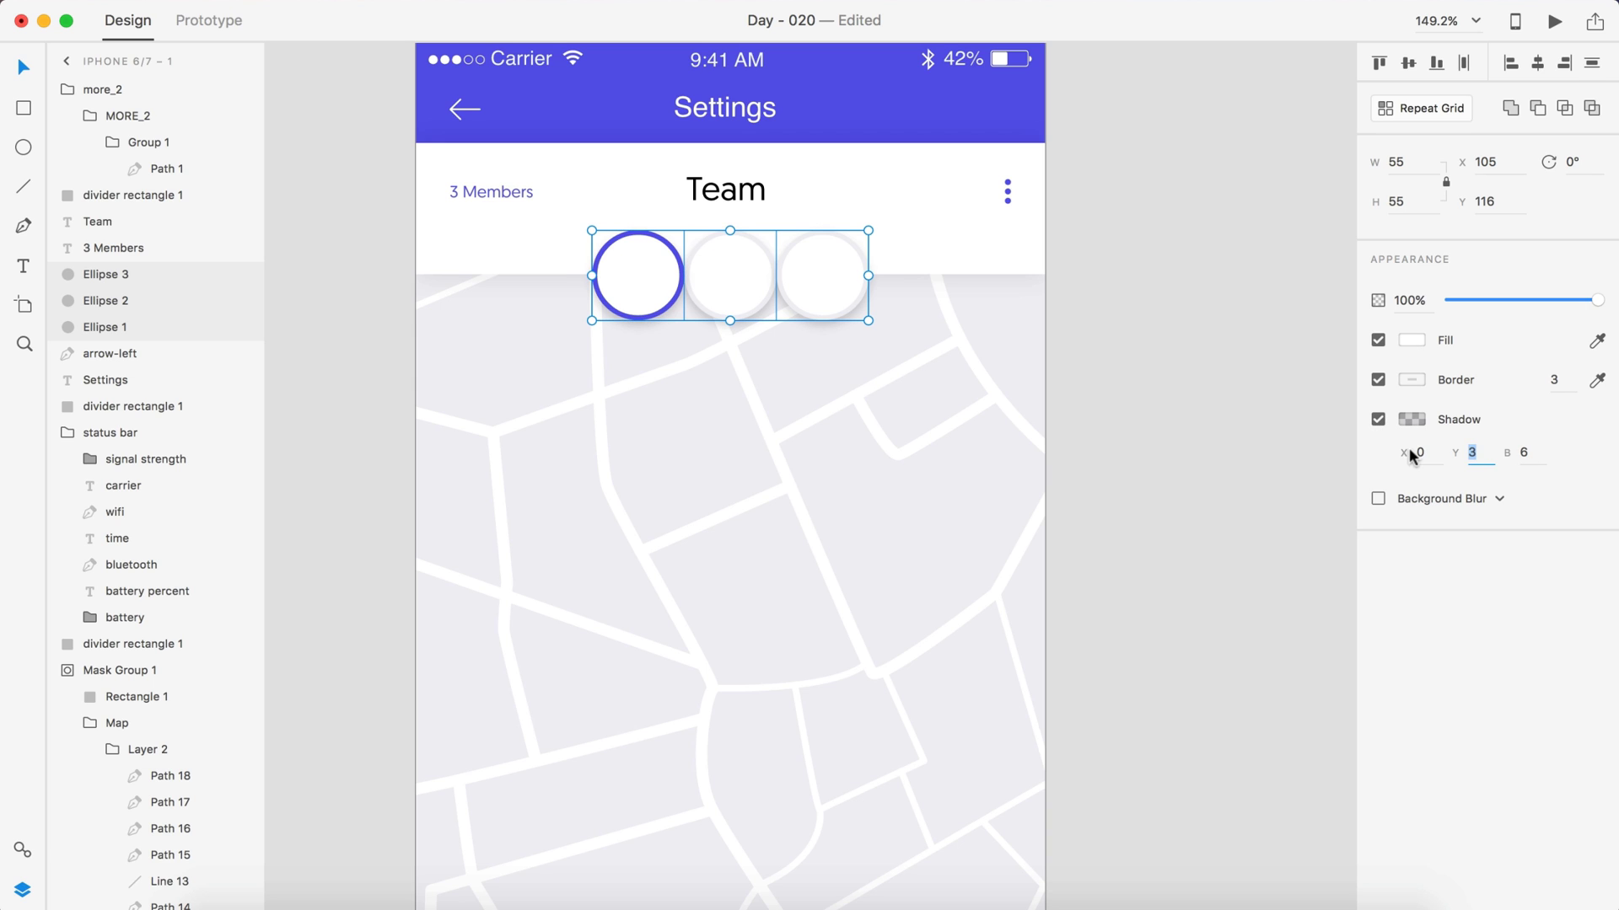
pyautogui.write('0')
pyautogui.press('Return')
pyautogui.click(1537, 461)
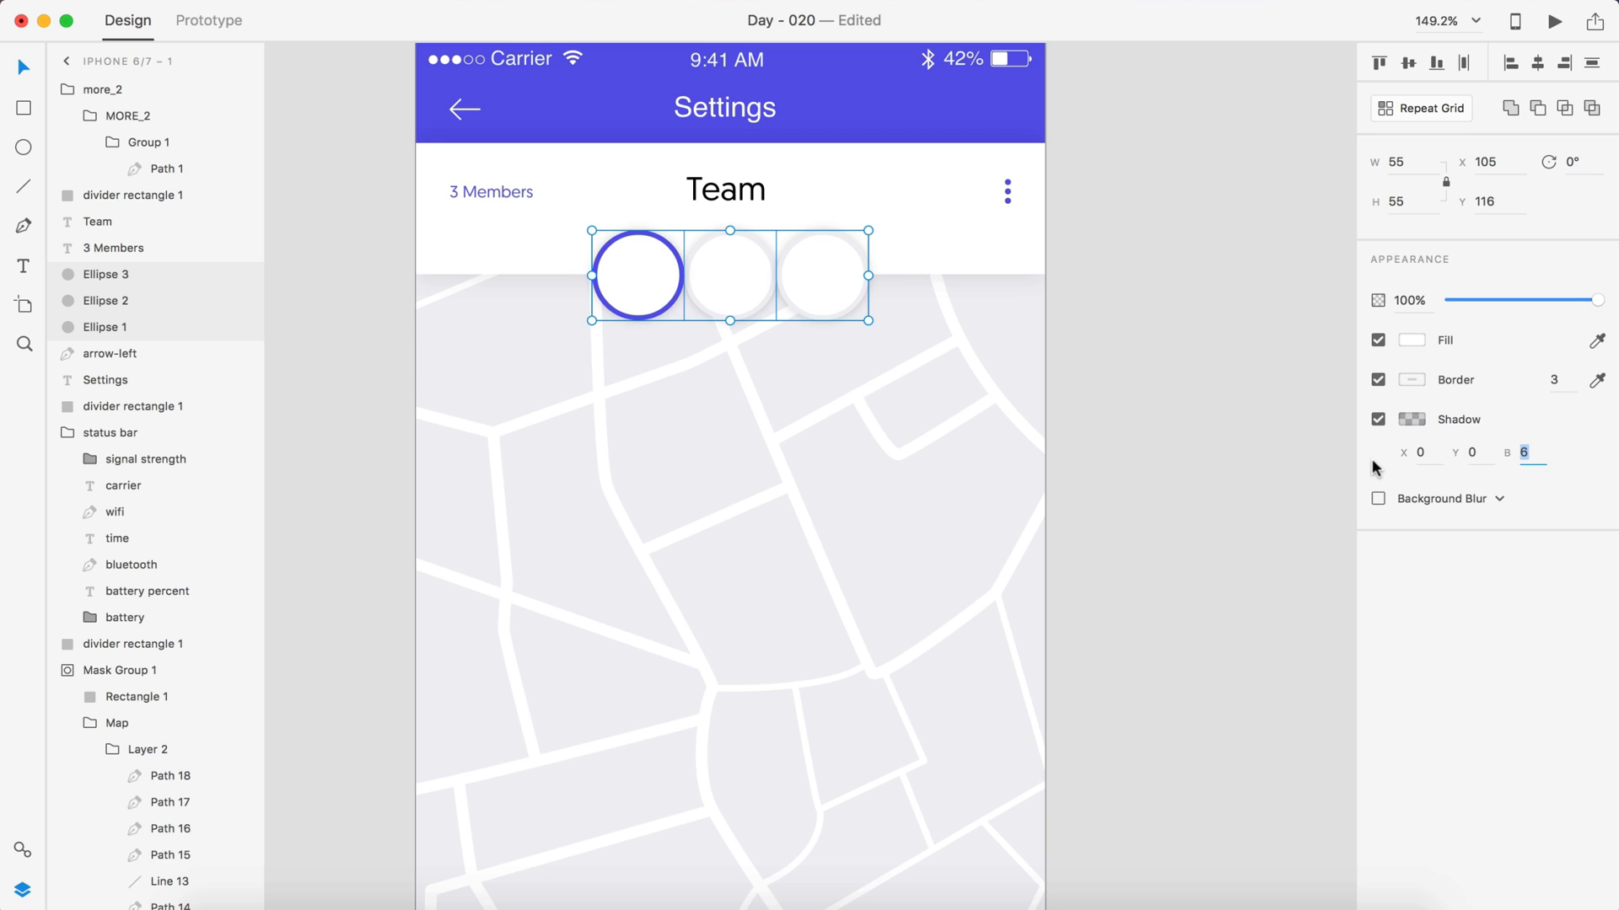
pyautogui.write('15')
pyautogui.press('Return')
# - Reduce the three member circles' shadow colour to 10% opacity
pyautogui.click(1411, 419)
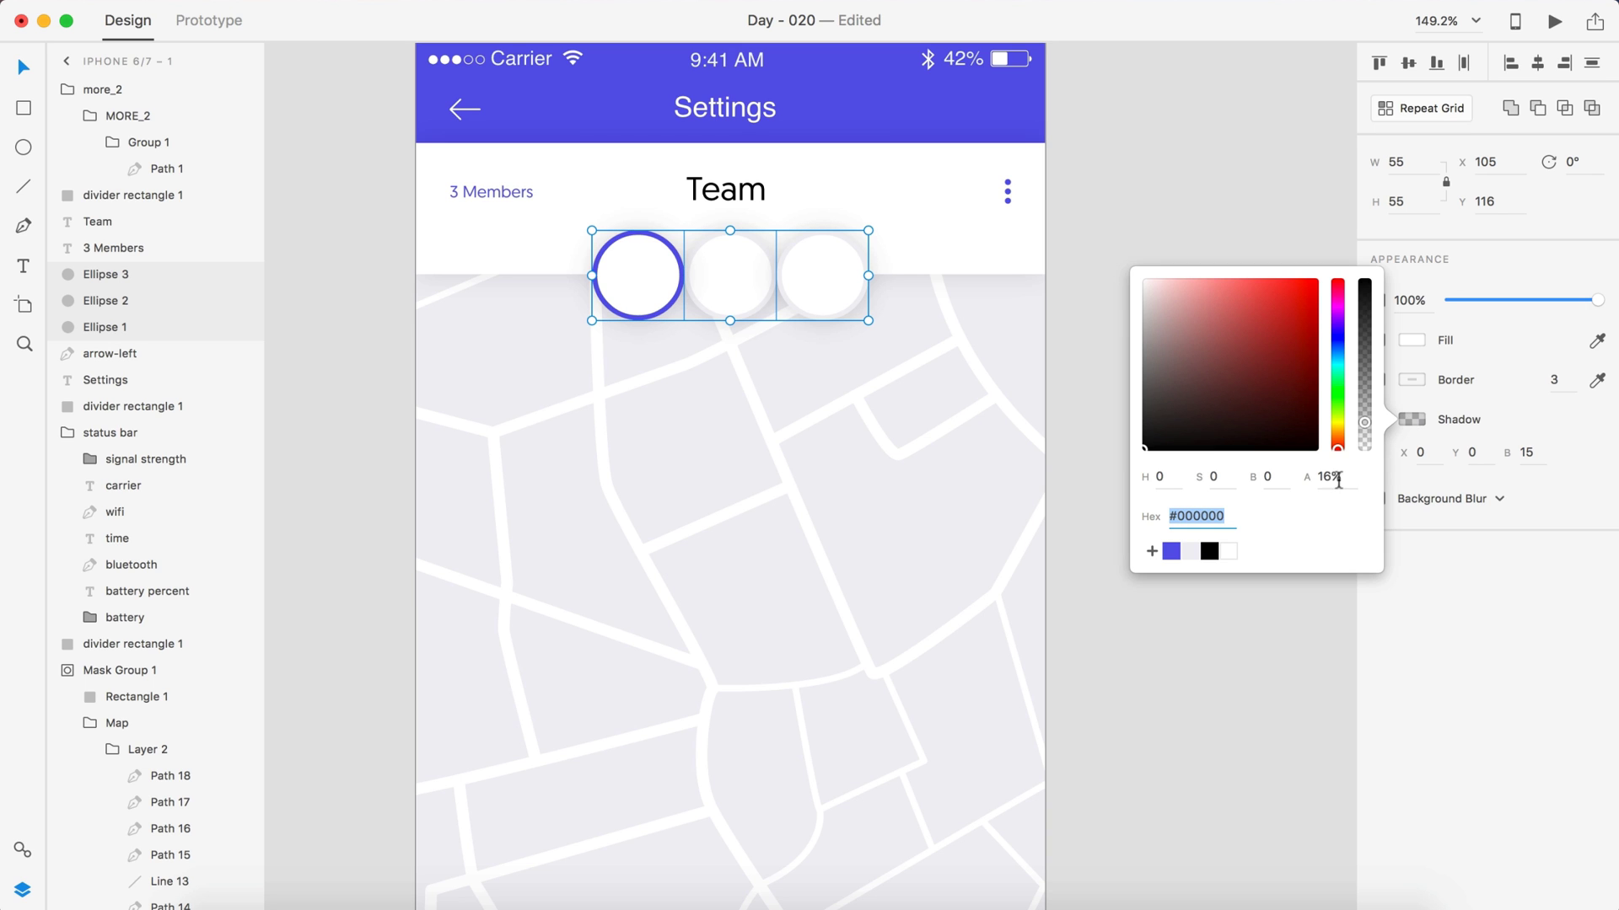
pyautogui.click(1338, 480)
pyautogui.write('10')
pyautogui.press('Return')
pyautogui.click(1209, 267)
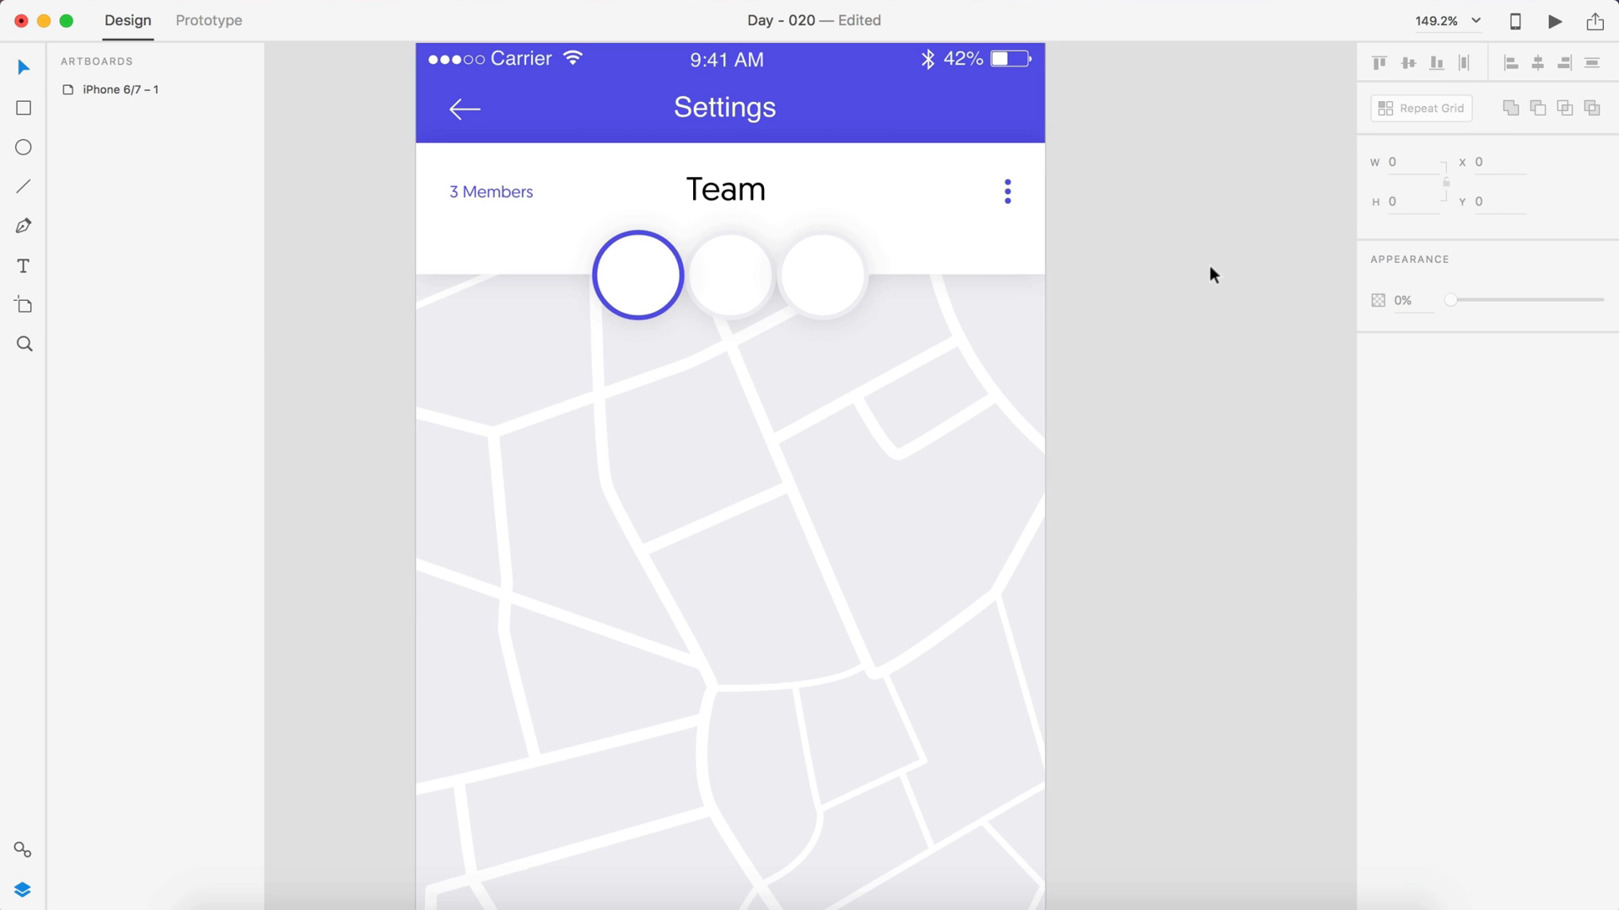
# - Select the three member circles again and try a shadow Y offset of 10
pyautogui.scroll(-5, 1209, 268)
pyautogui.hscroll(2, 1113, 278)
pyautogui.click(900, 272)
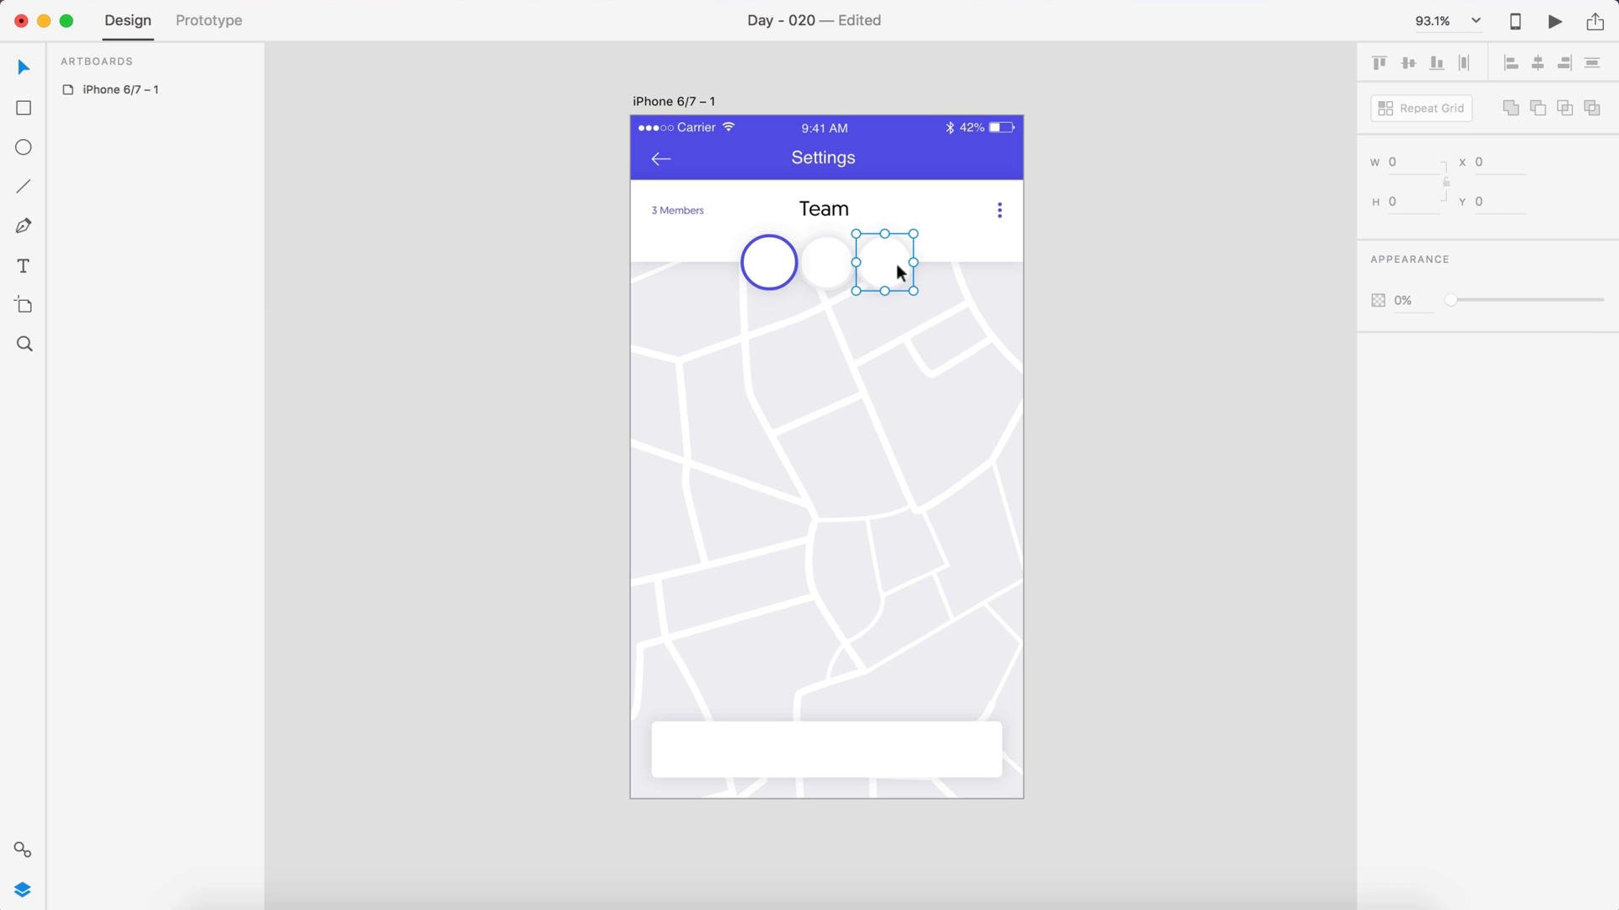
pyautogui.keyDown('shift'); pyautogui.click(824, 265); pyautogui.keyUp('shift')
pyautogui.keyDown('shift'); pyautogui.click(758, 263); pyautogui.keyUp('shift')
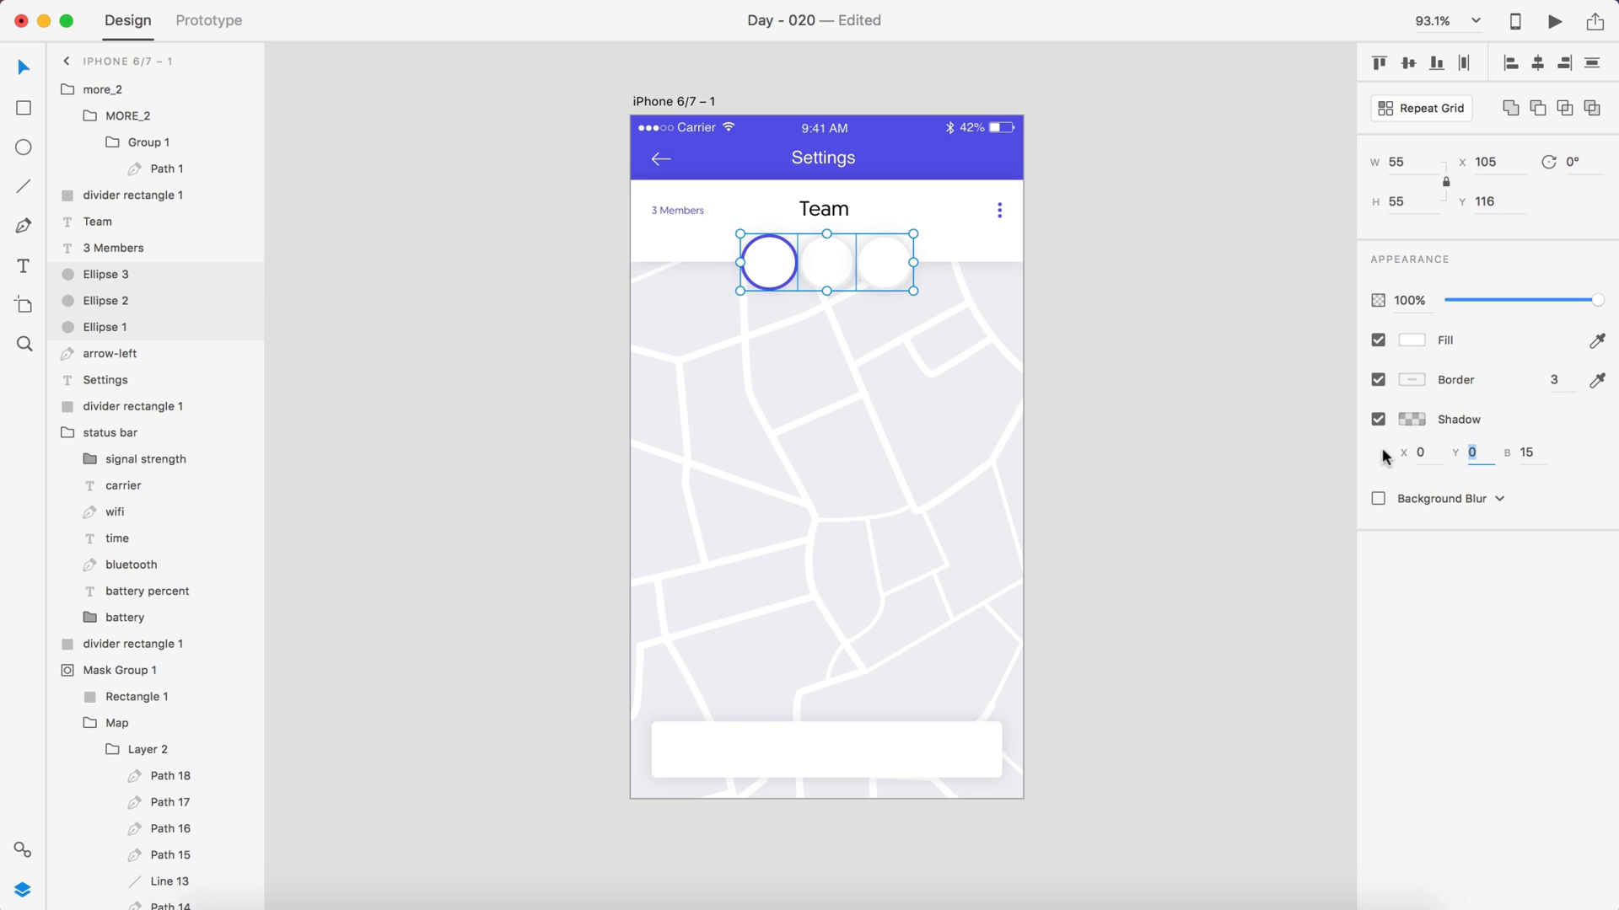
pyautogui.write('10')
pyautogui.press('Return')
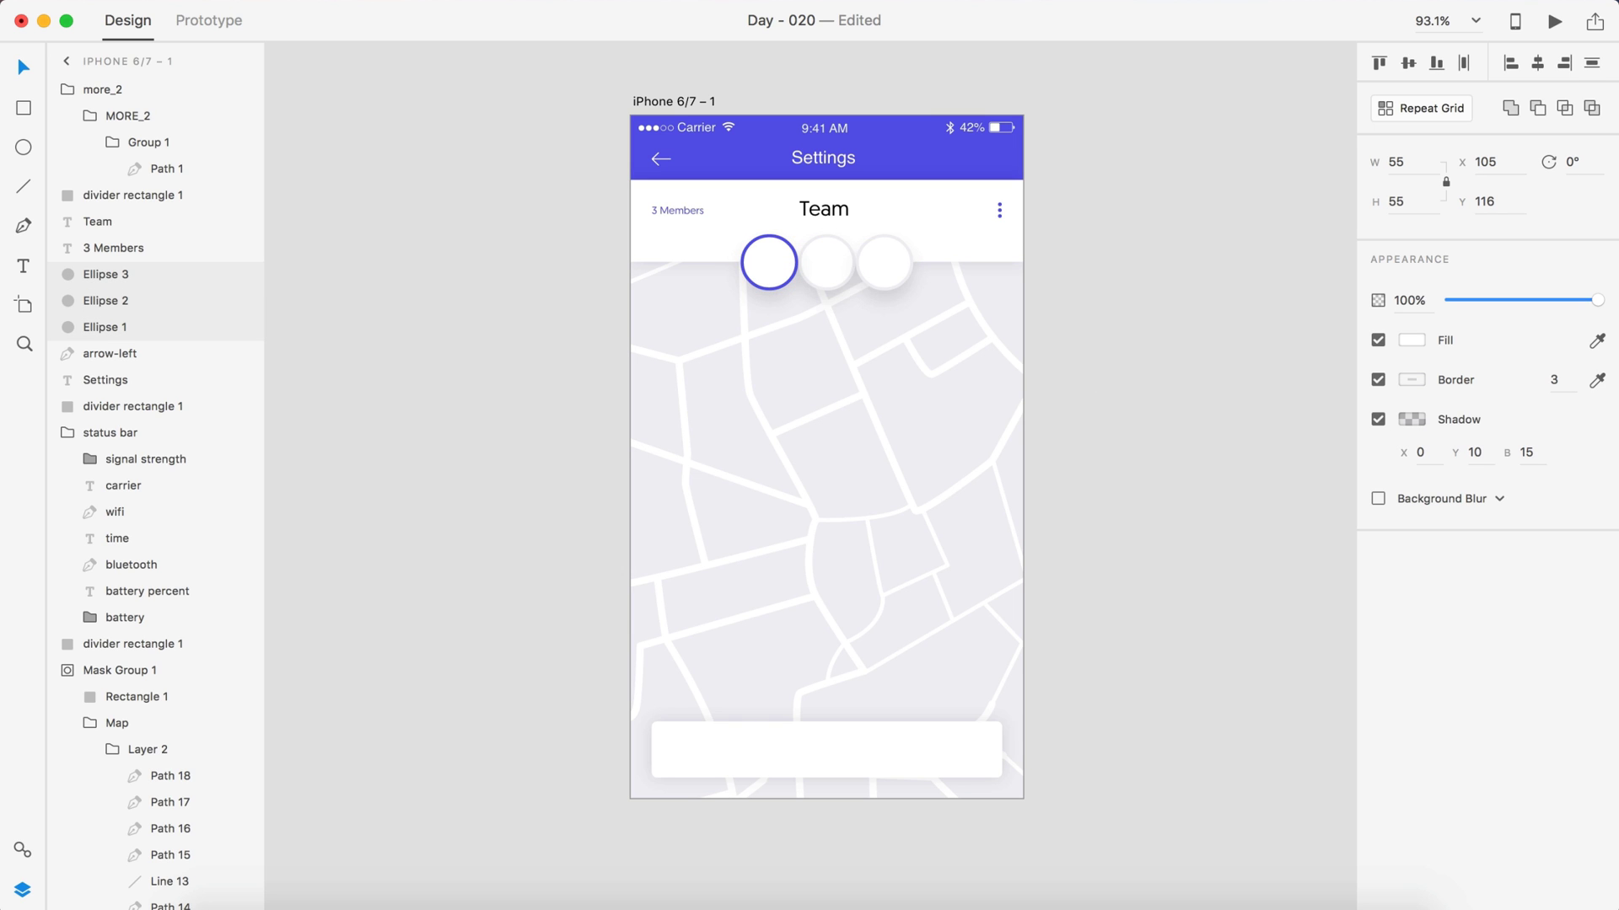
# - Try lower blur values on the three member circles' shadow, ending at 0
pyautogui.click(1536, 453)
pyautogui.write('5')
pyautogui.press('Return')
pyautogui.write('2')
pyautogui.press('Return')
pyautogui.write('0')
pyautogui.press('Return')
# - Set the three member circles' shadow to Y offset 2 and blur 15
pyautogui.scroll(5, 1101, 214)
pyautogui.hscroll(-2, 1101, 215)
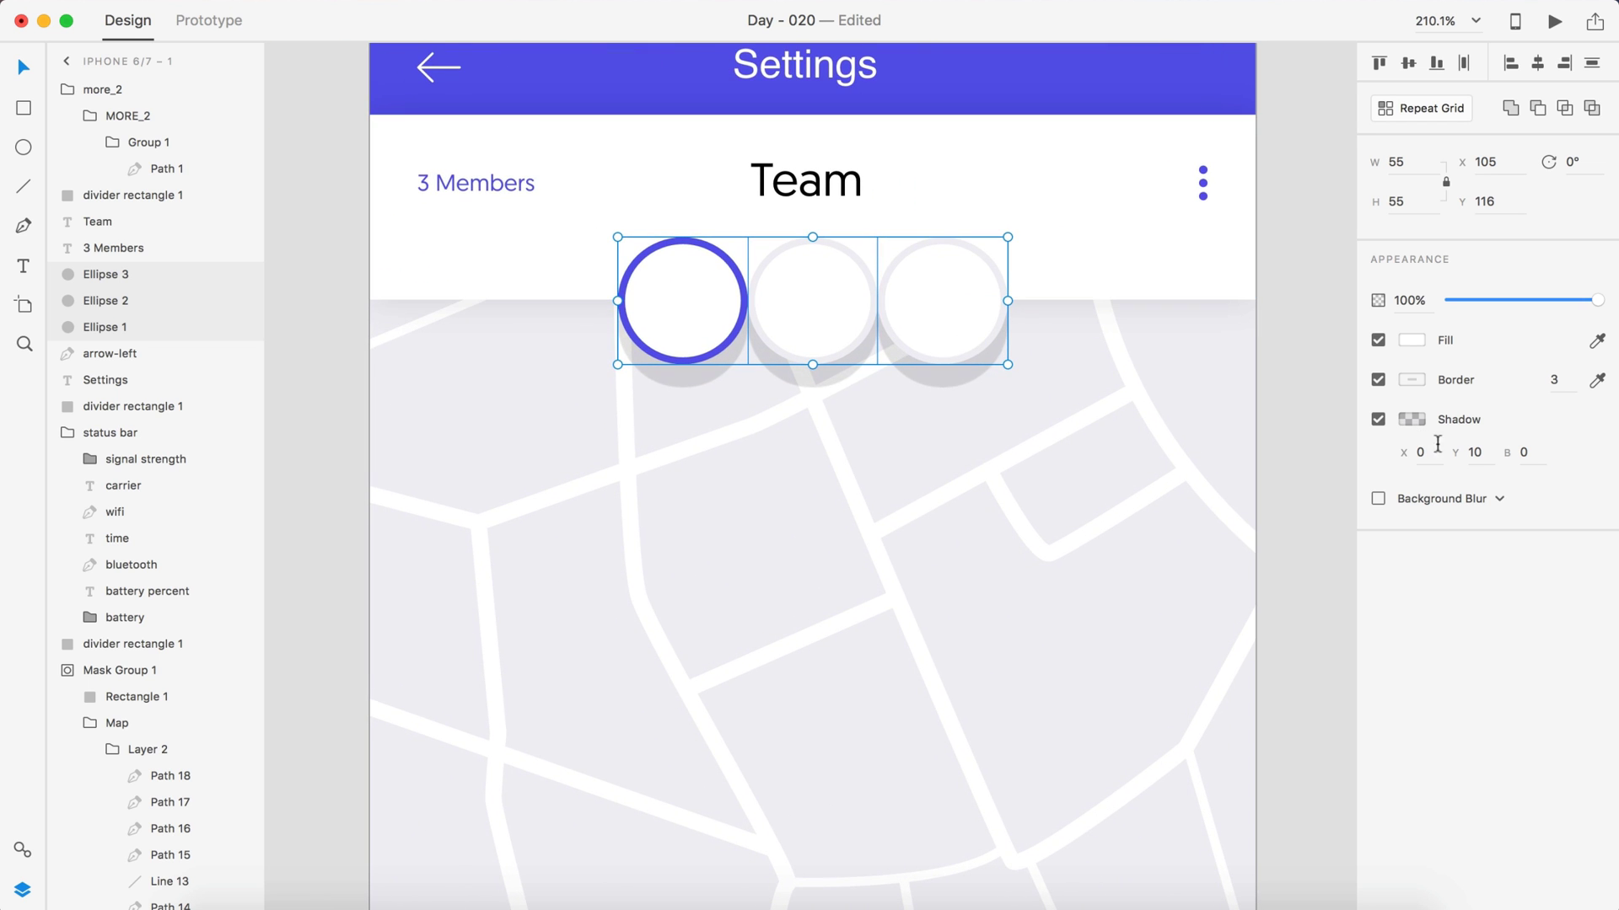
pyautogui.press('Return')
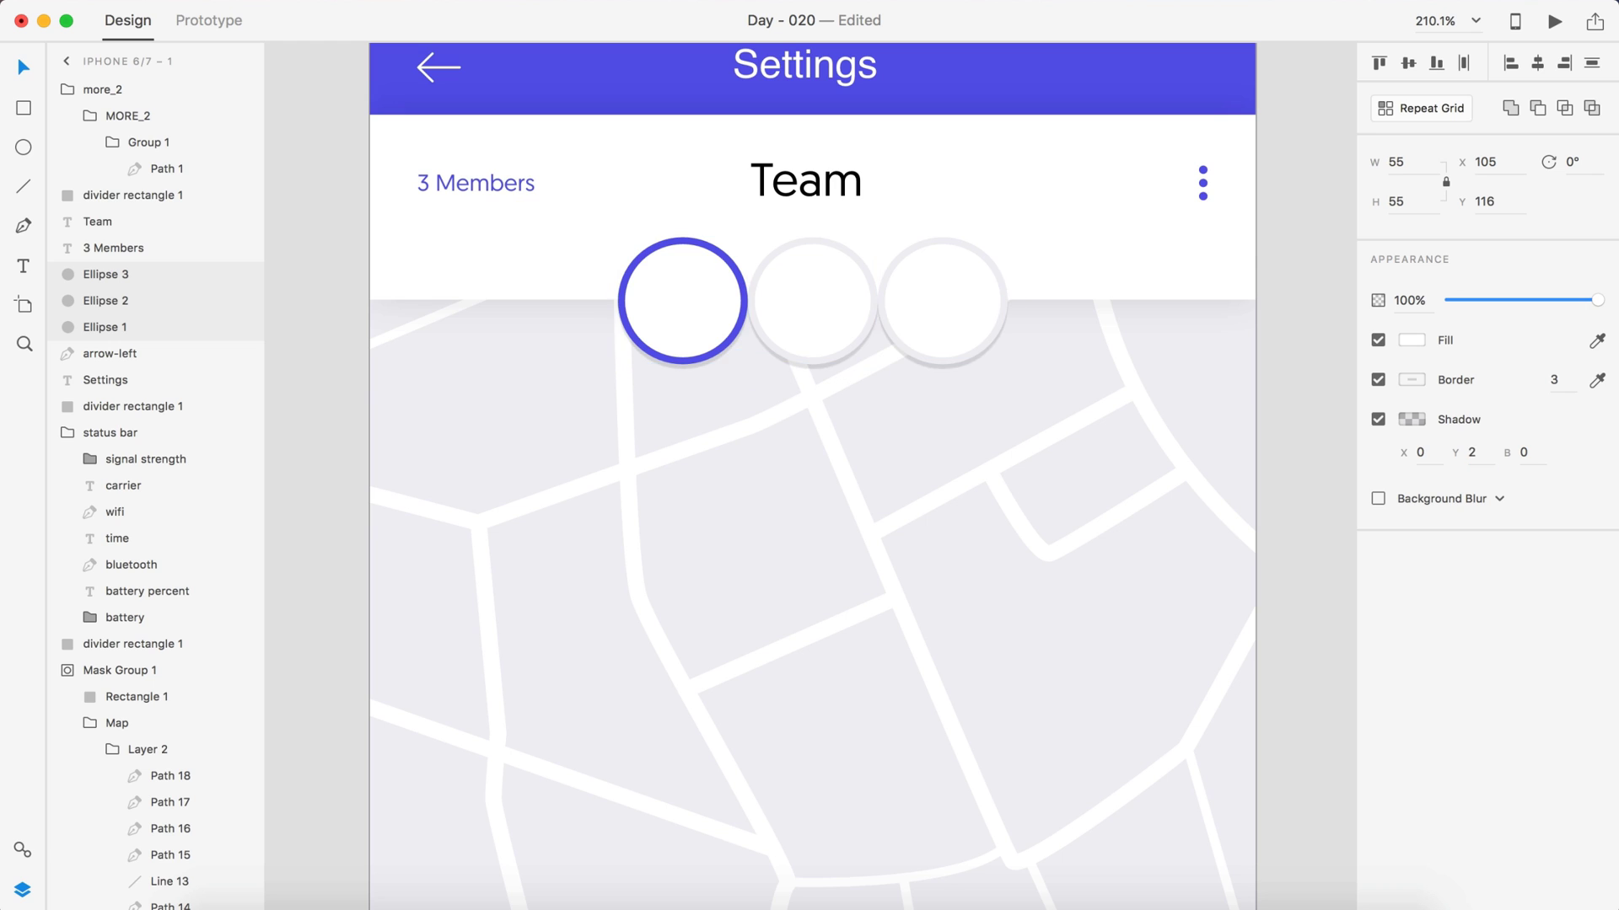
pyautogui.click(1530, 453)
pyautogui.write('15')
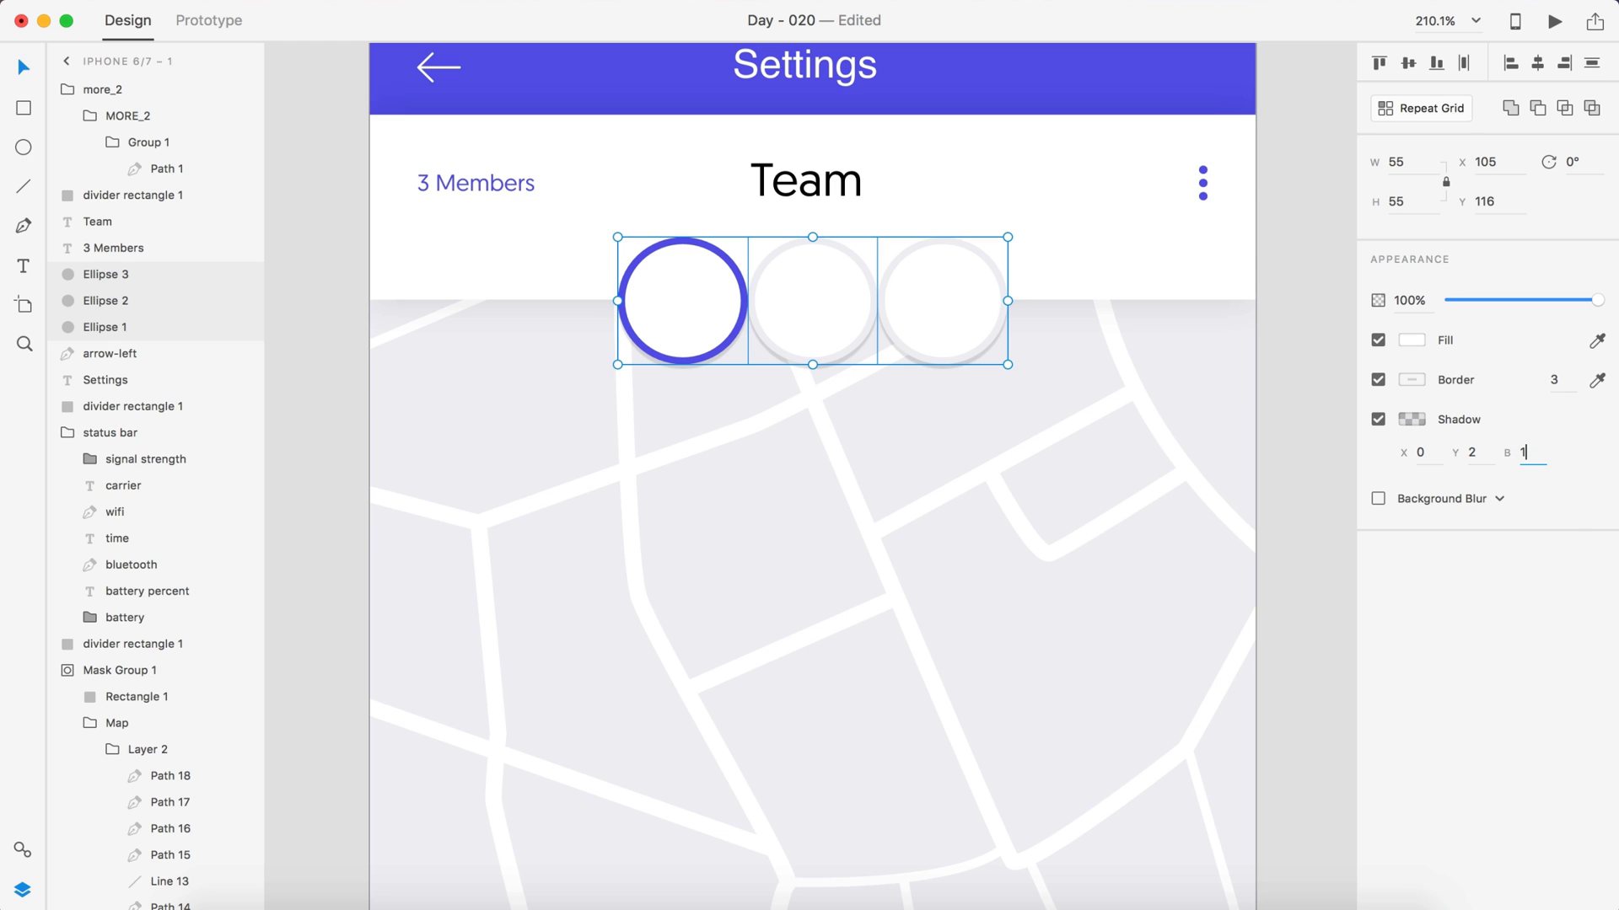
pyautogui.press('Return')
pyautogui.click(1411, 419)
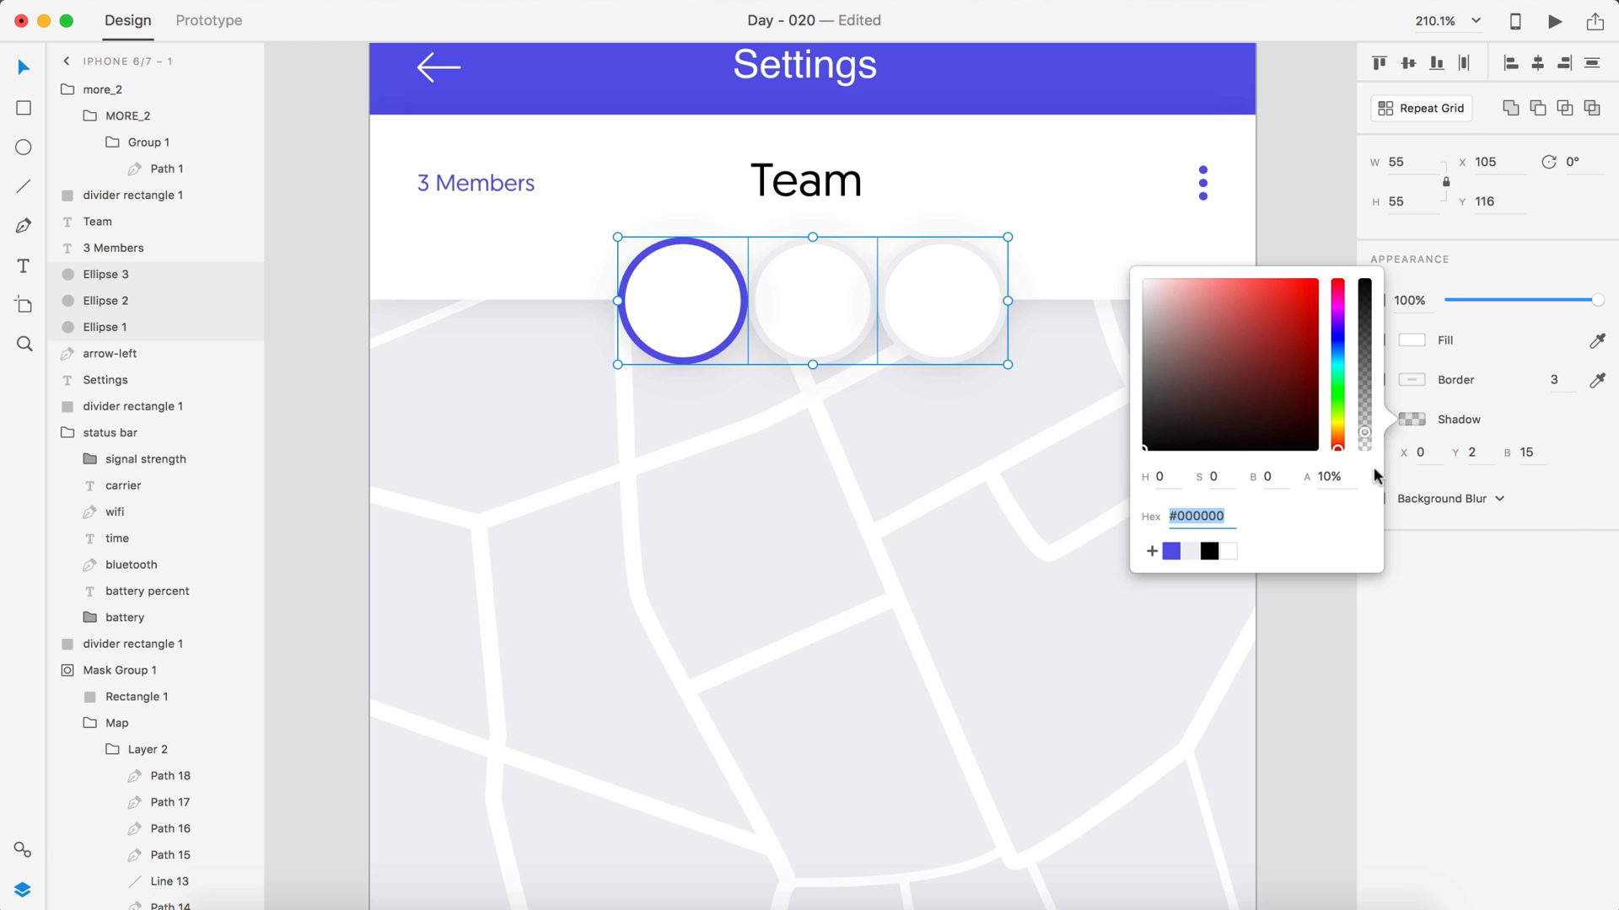
pyautogui.click(1276, 144)
# - Select the three member circles again and turn off their shadow
pyautogui.press('super+0')
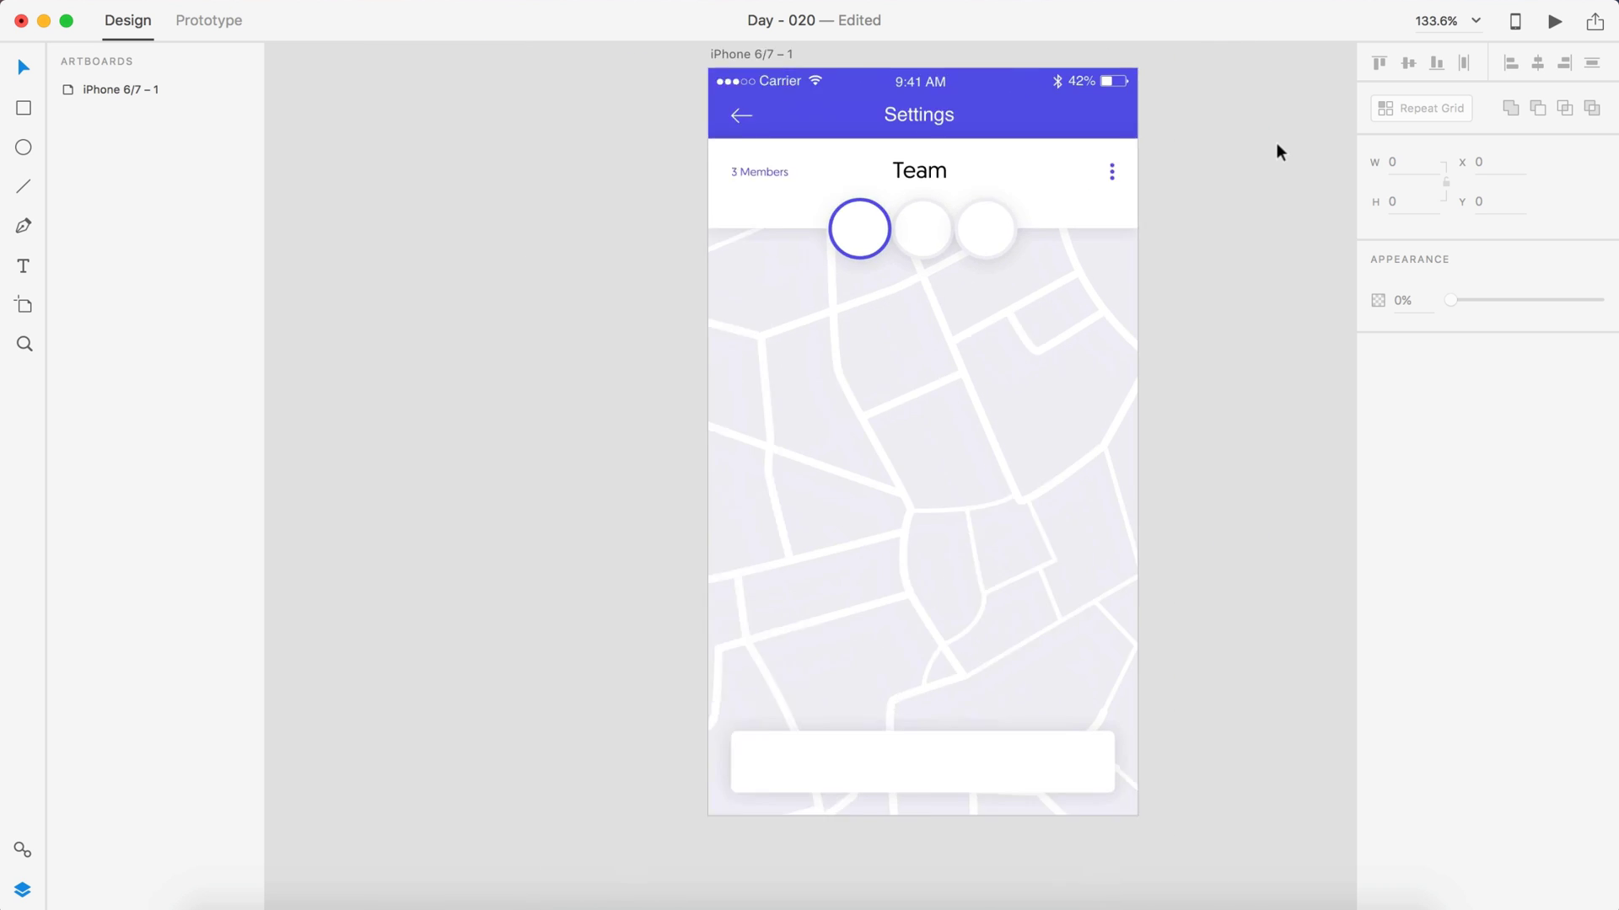
pyautogui.scroll(5, 989, 361)
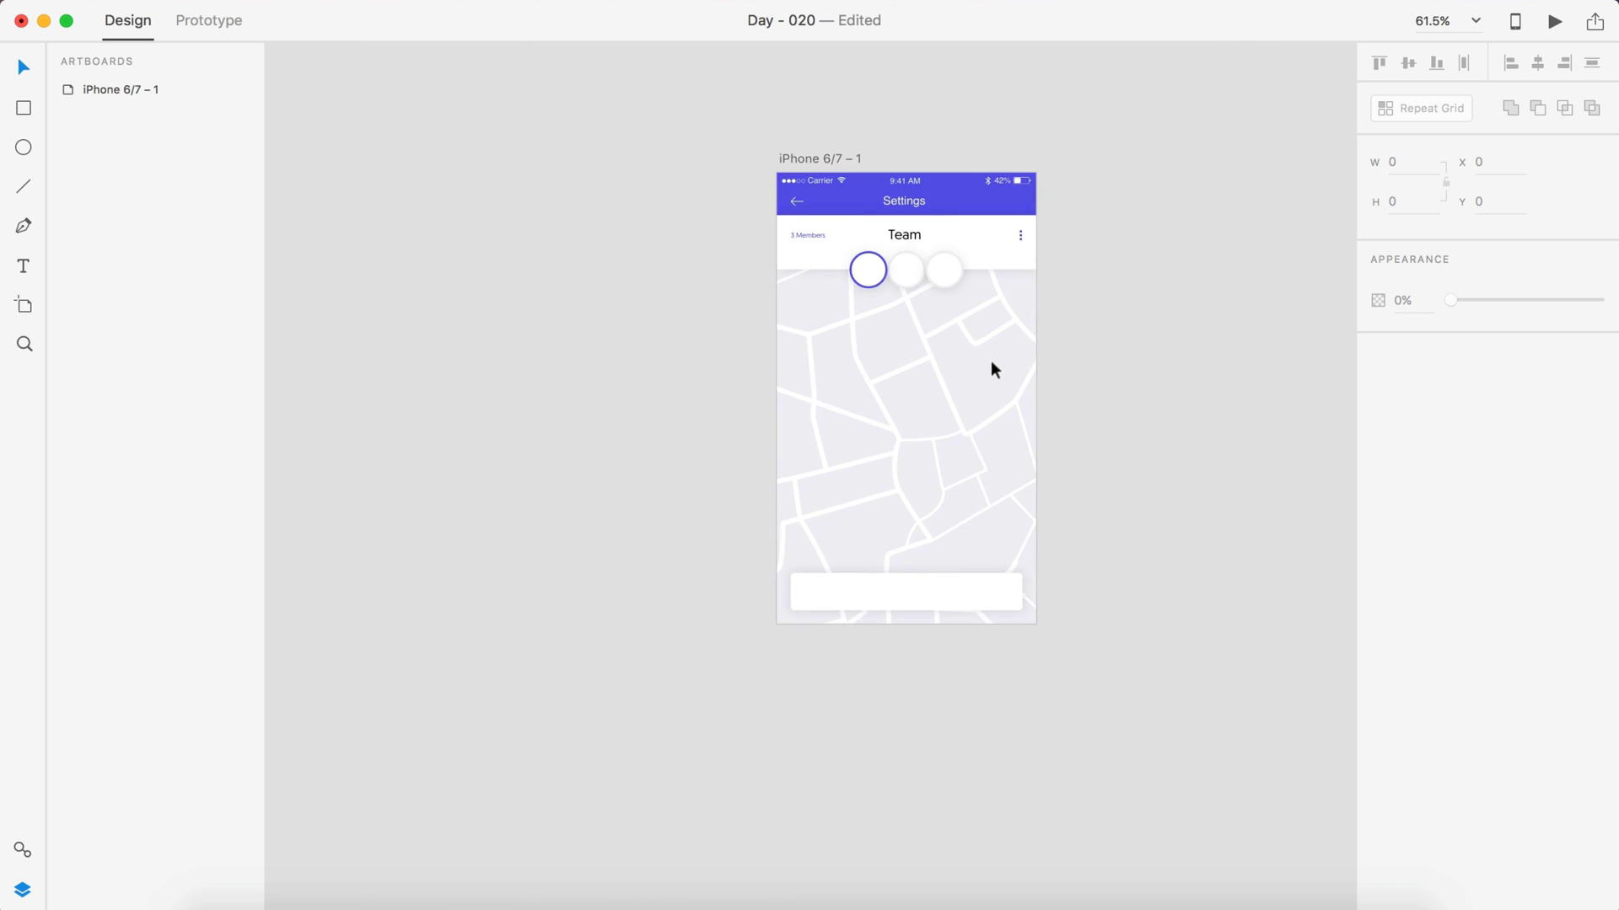
pyautogui.click(945, 296)
pyautogui.keyDown('shift'); pyautogui.click(843, 257); pyautogui.keyUp('shift')
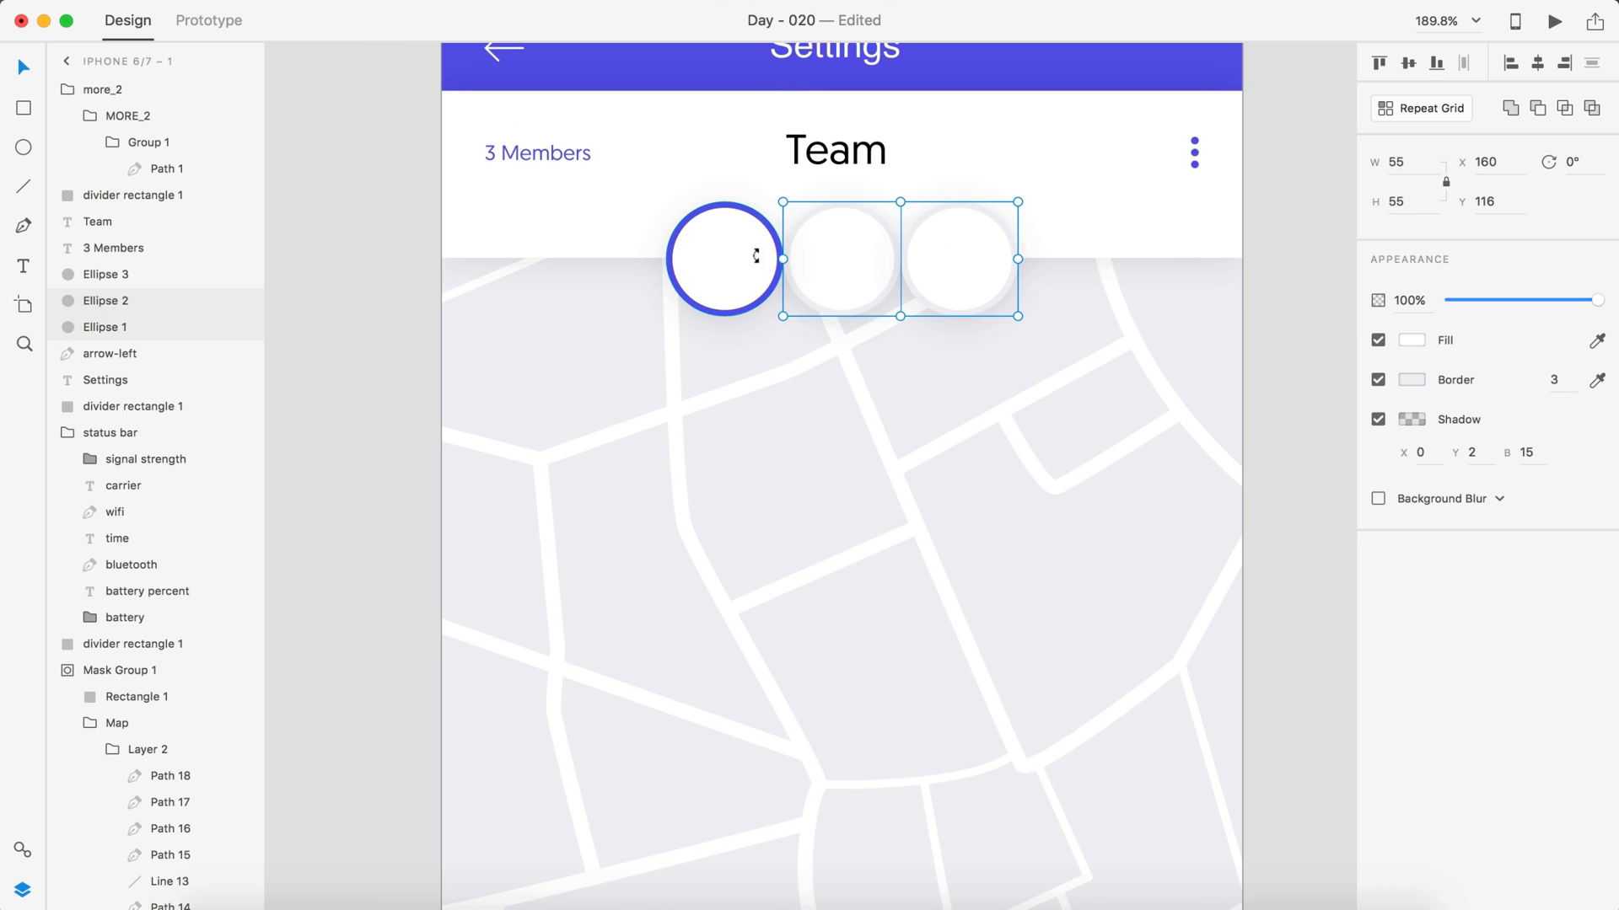
pyautogui.keyDown('shift'); pyautogui.click(756, 253); pyautogui.keyUp('shift')
pyautogui.click(1377, 419)
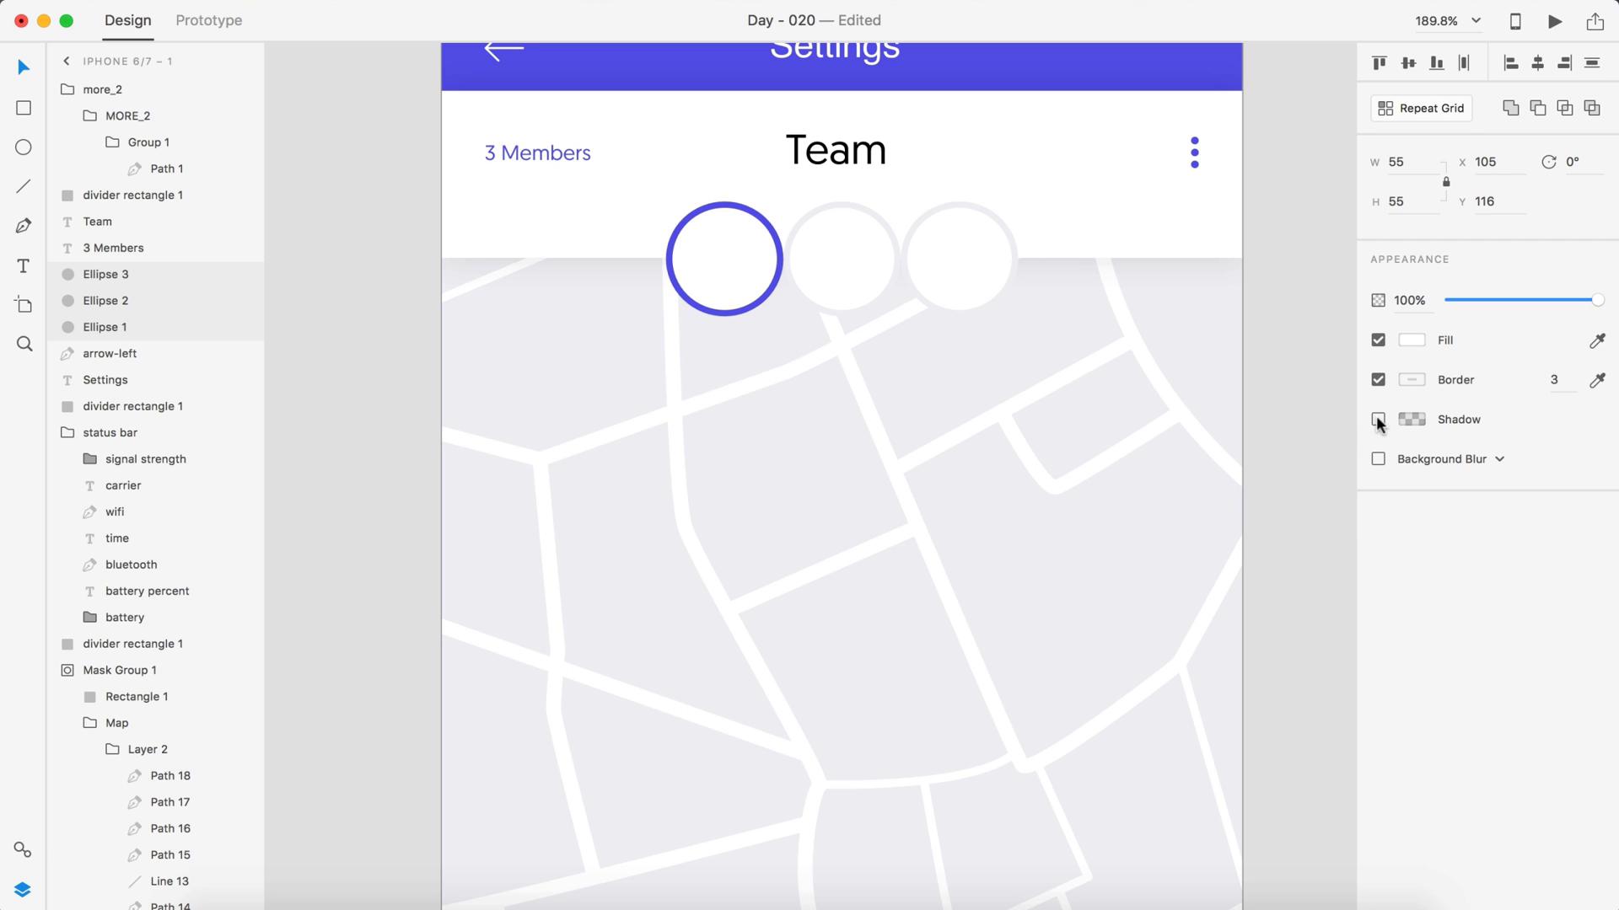
# - Change the border colour of all three member circles to white, #FFFFFF
pyautogui.click(1412, 380)
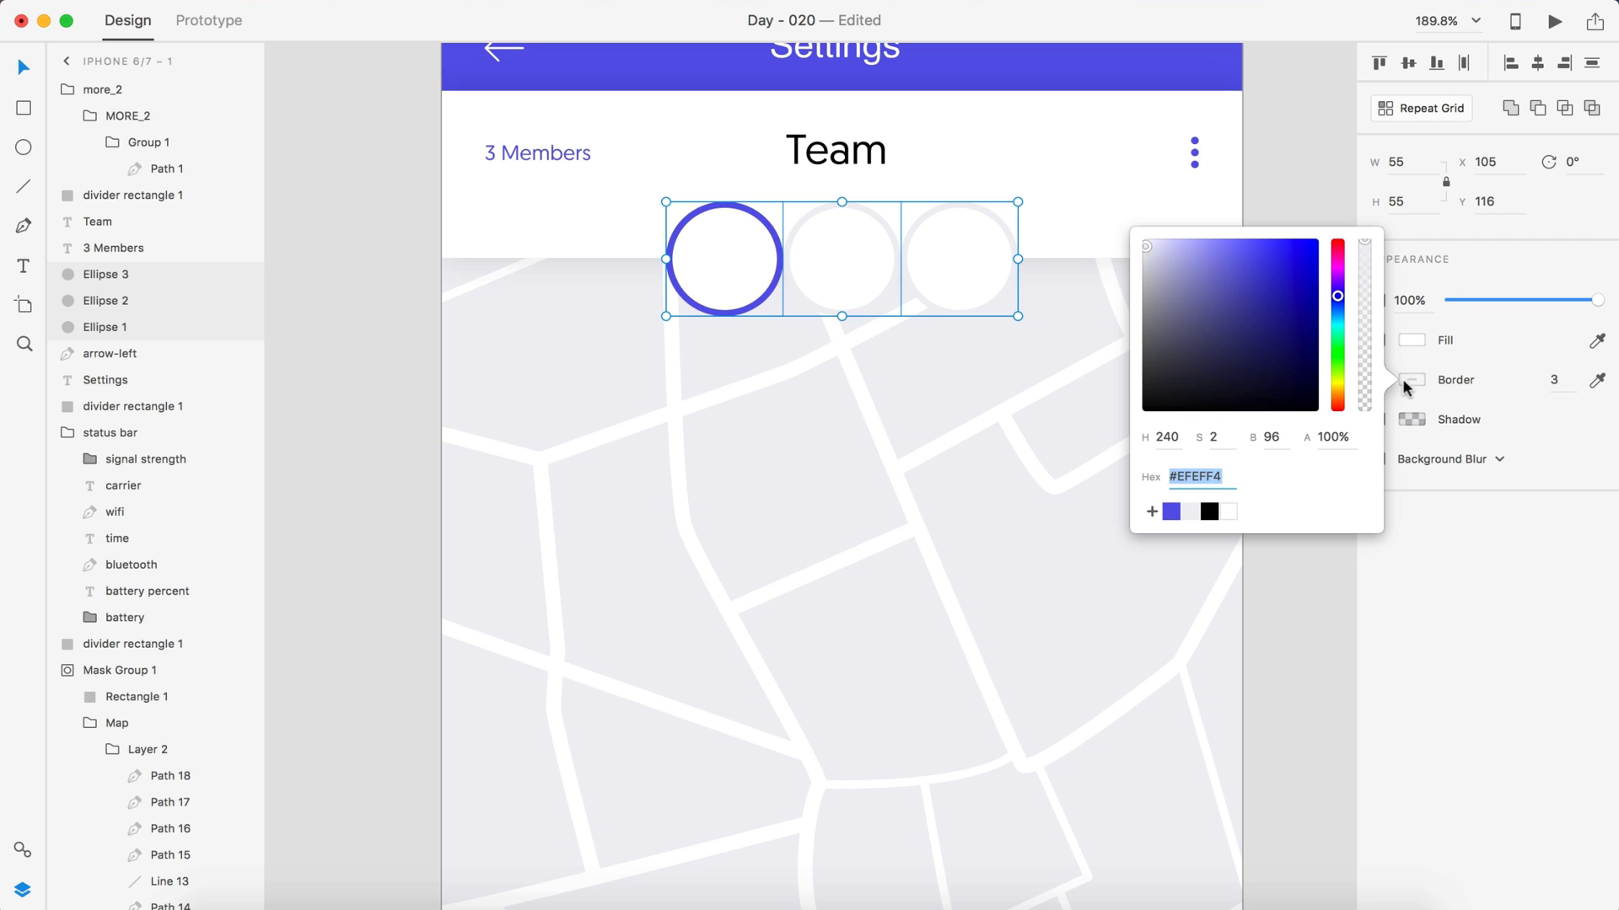
pyautogui.click(1220, 513)
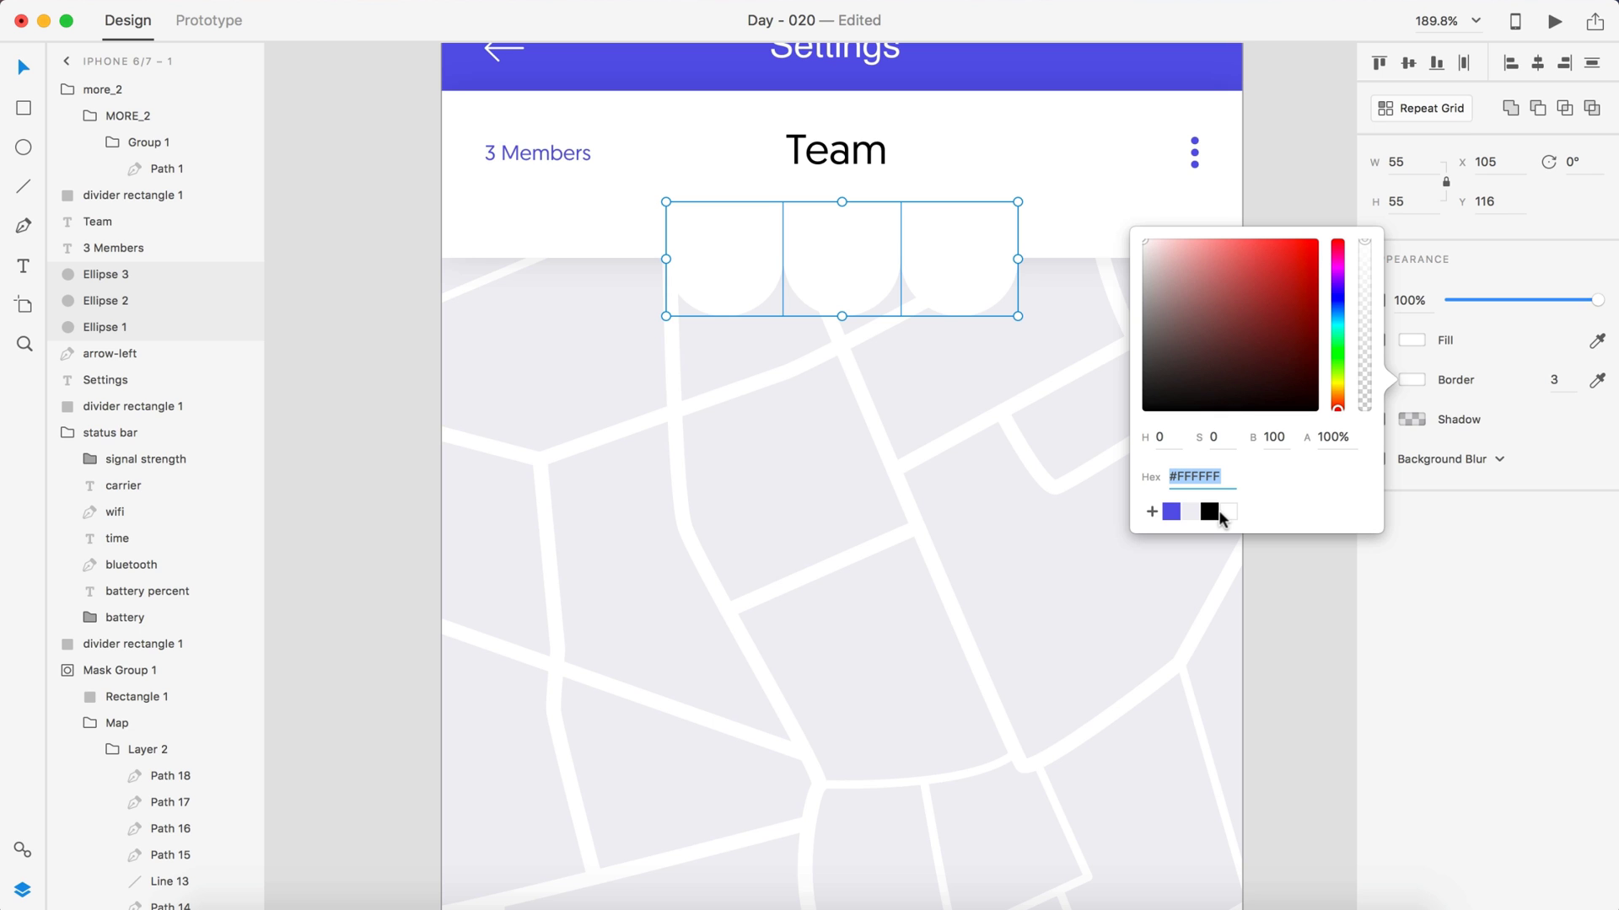
pyautogui.click(1283, 155)
# - Switch to Finder and fill the member circles, in order, with 07.jpeg, 06.jpeg and 09.jpg from the people_faces folder
pyautogui.press('super+0')
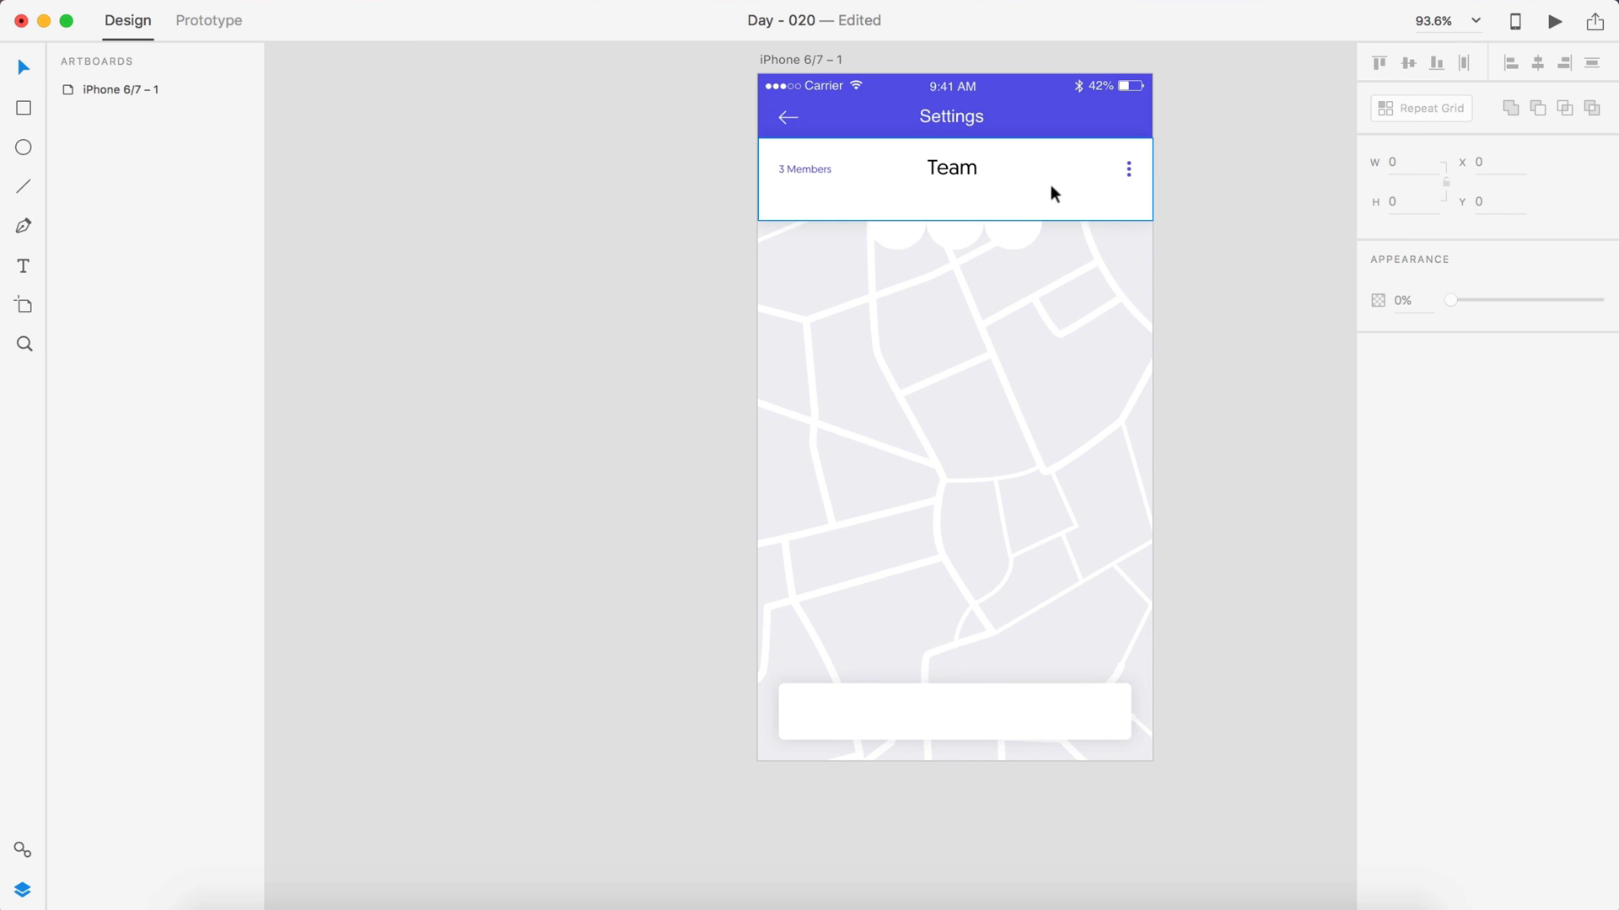
pyautogui.scroll(5, 1051, 185)
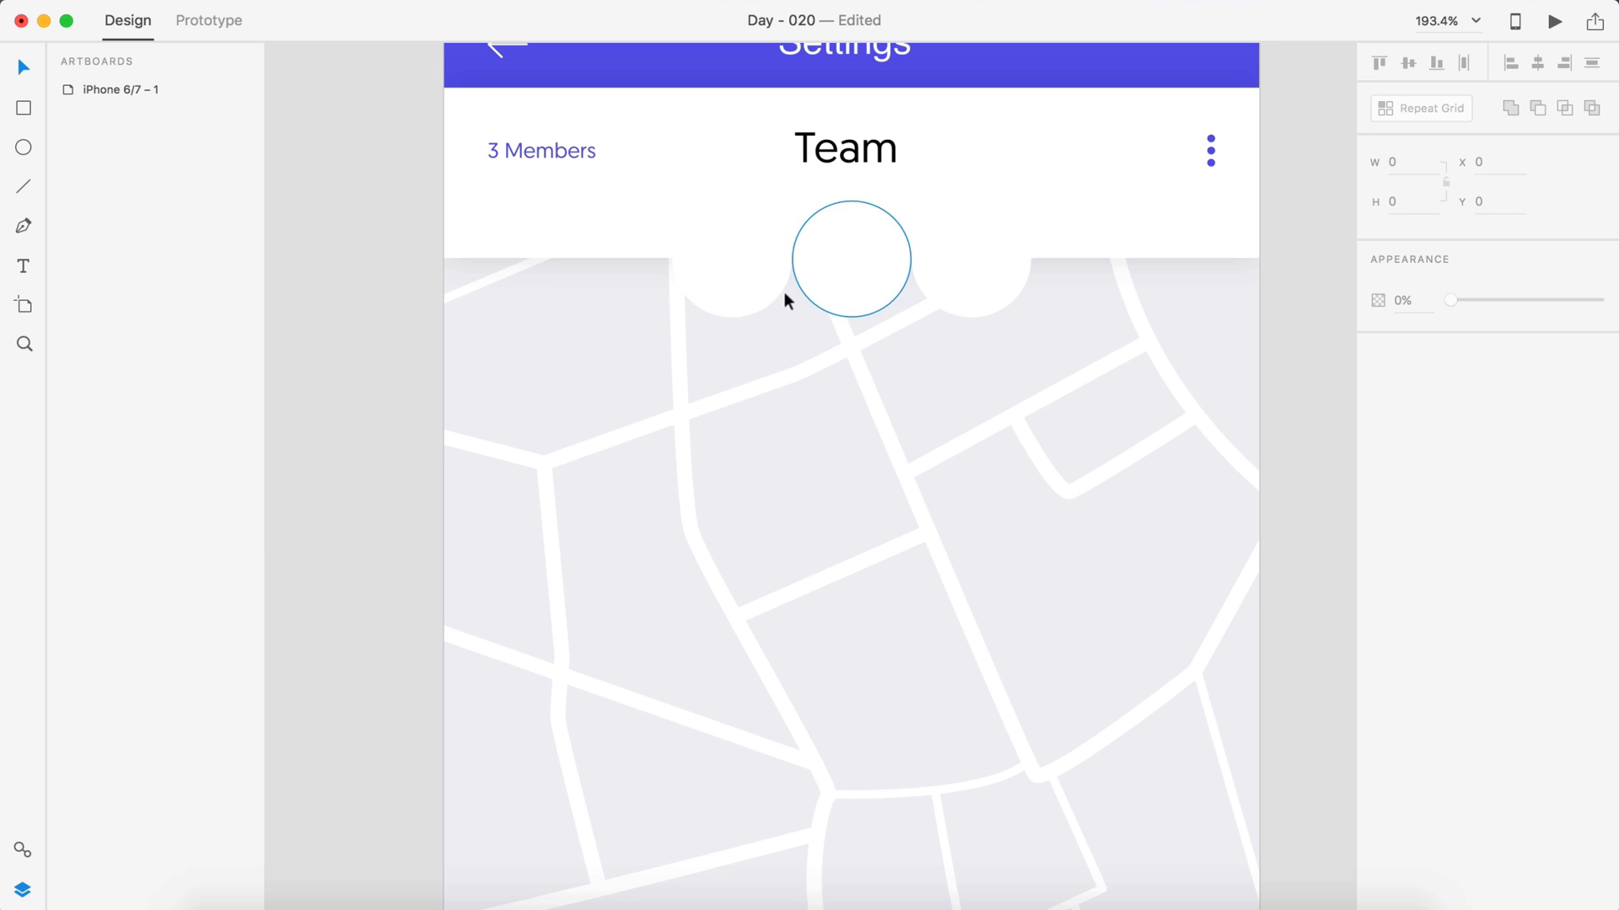
pyautogui.press('super+minus')
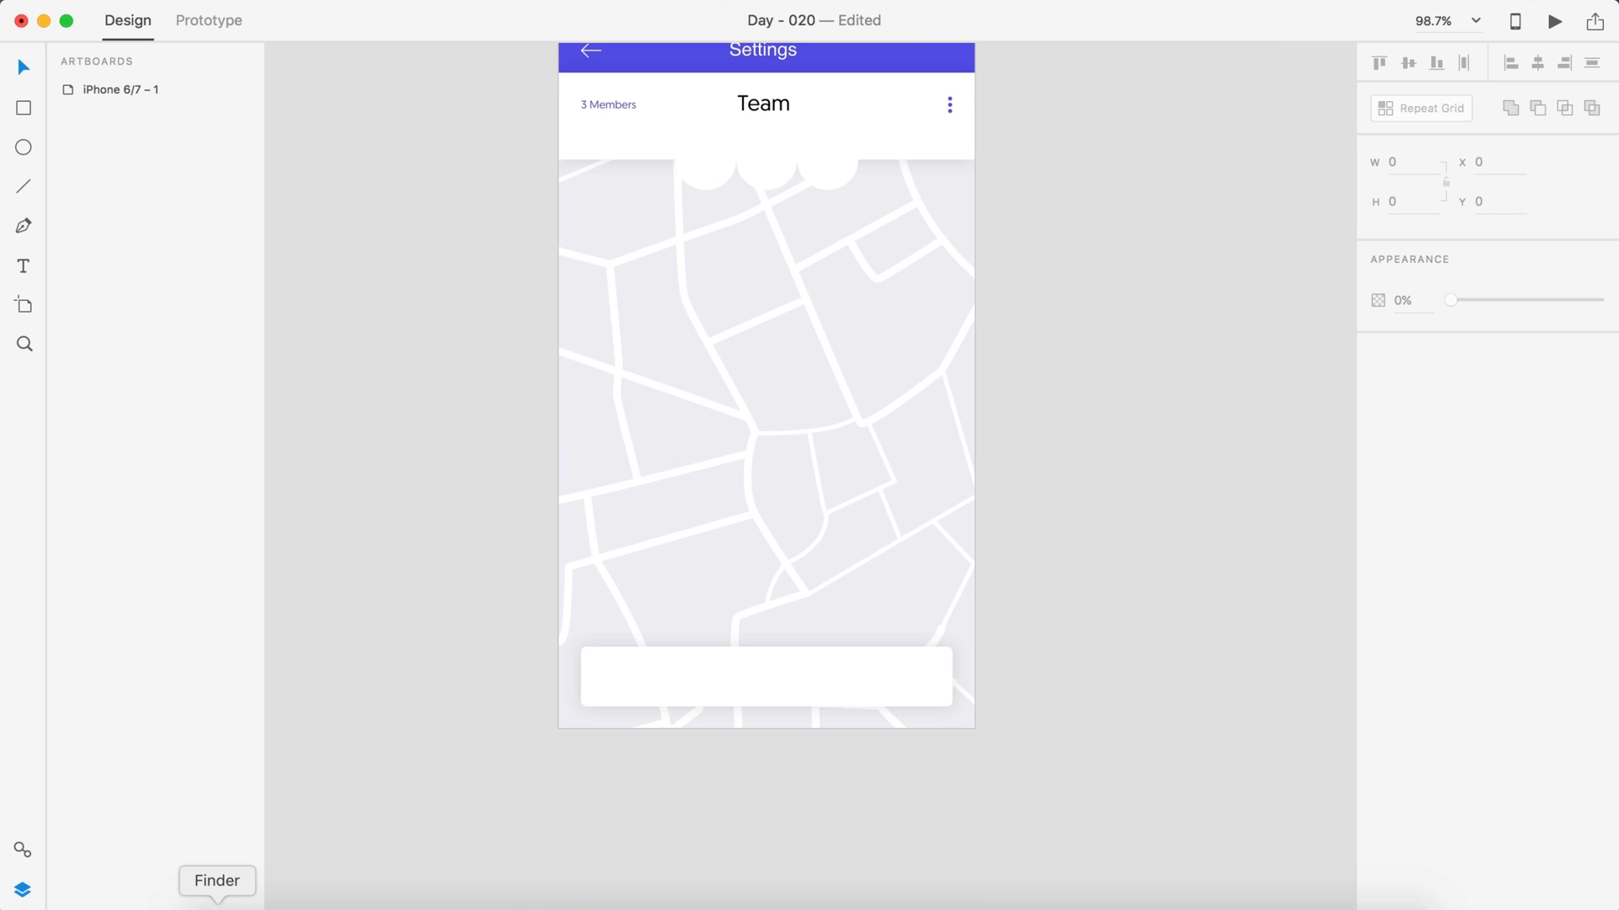
pyautogui.click(217, 904)
pyautogui.moveTo(357, 458); pyautogui.dragTo(371, 452)
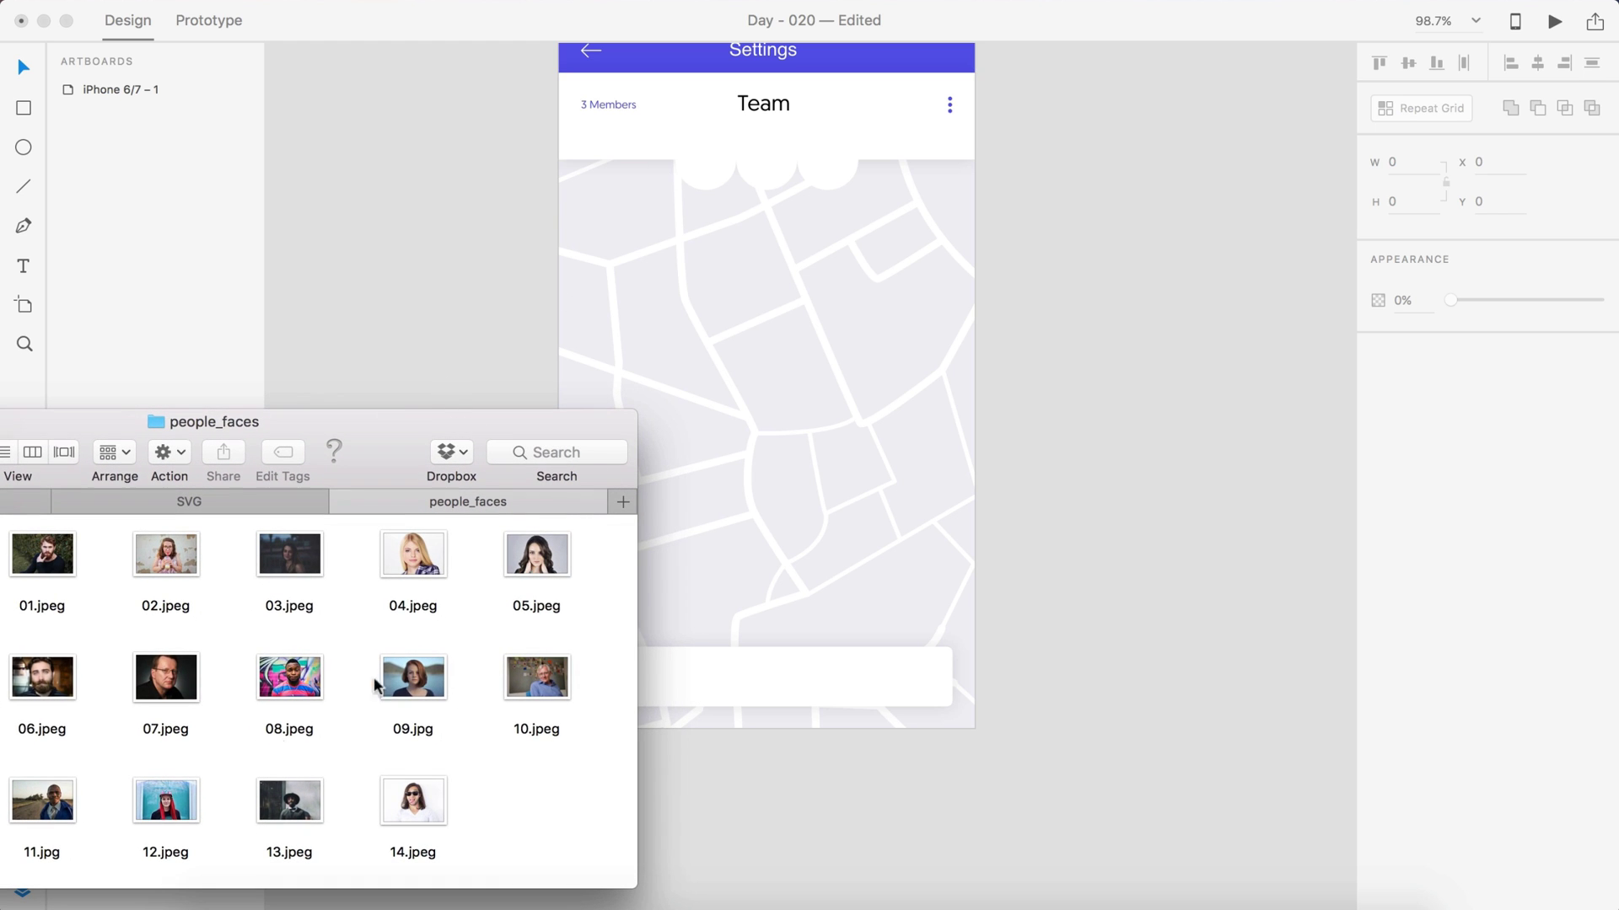
pyautogui.moveTo(169, 683); pyautogui.dragTo(710, 161)
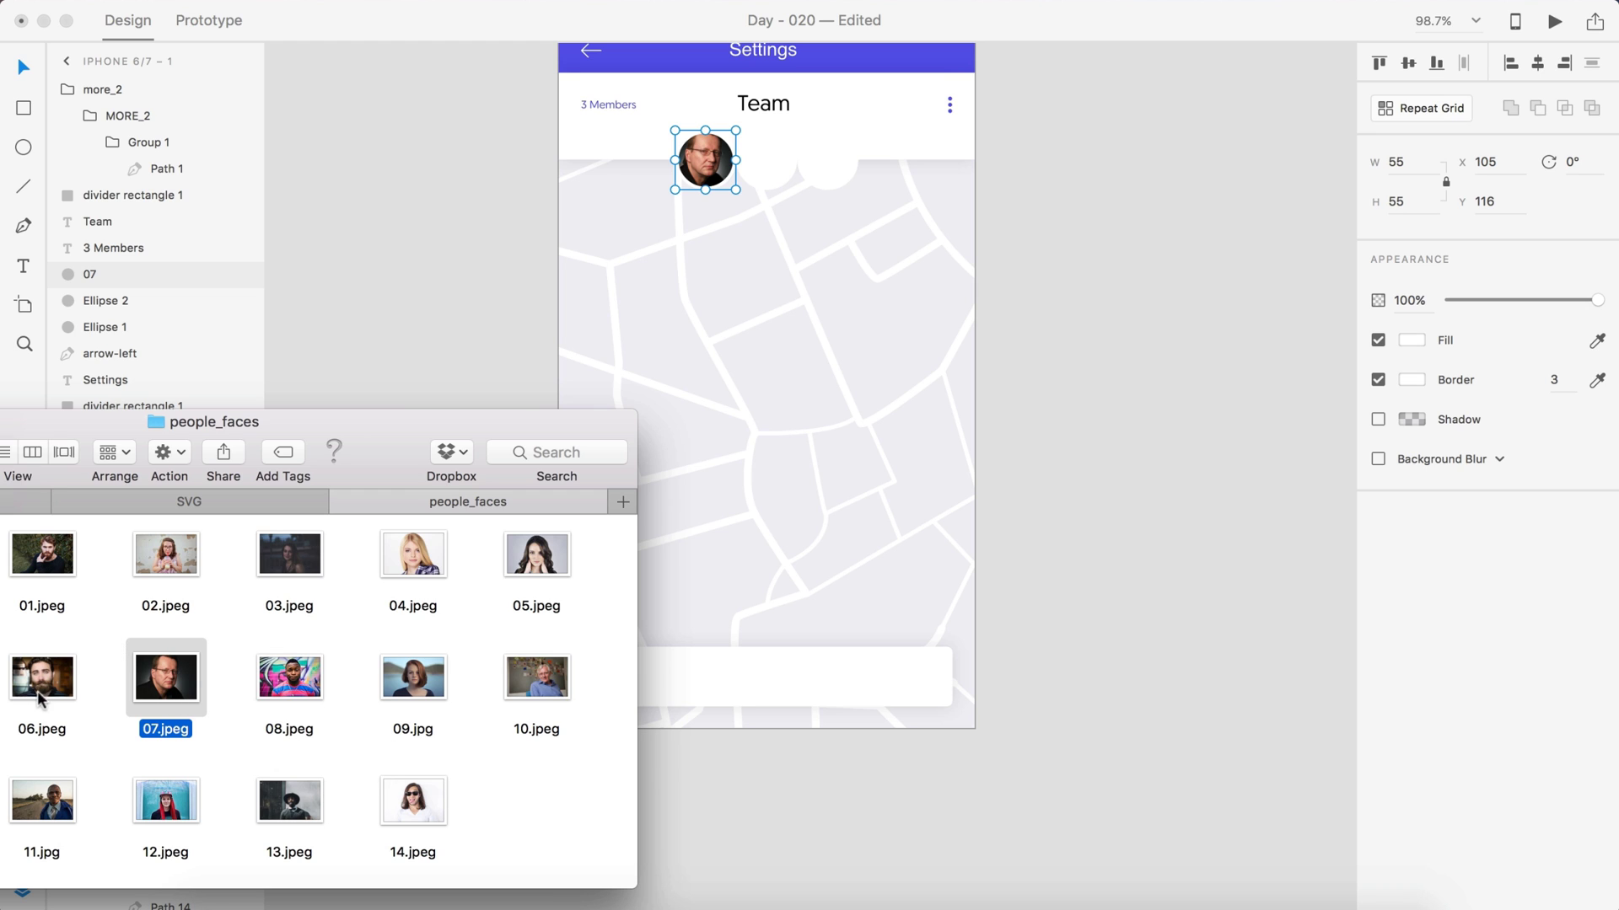
pyautogui.moveTo(42, 677); pyautogui.dragTo(747, 154)
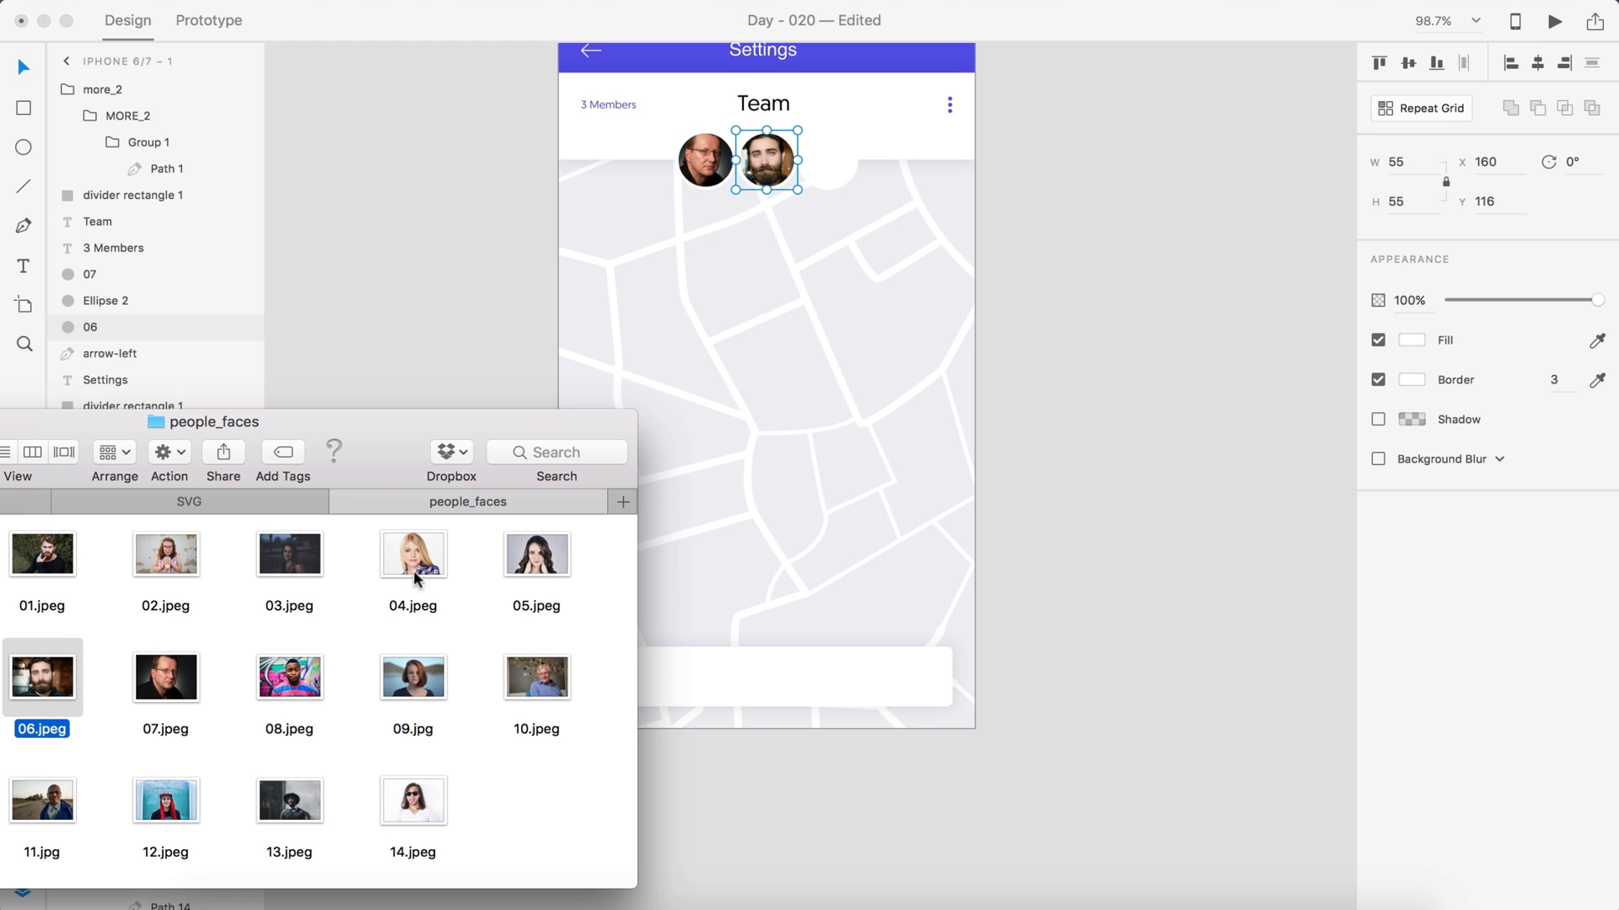
pyautogui.moveTo(410, 683); pyautogui.dragTo(810, 161)
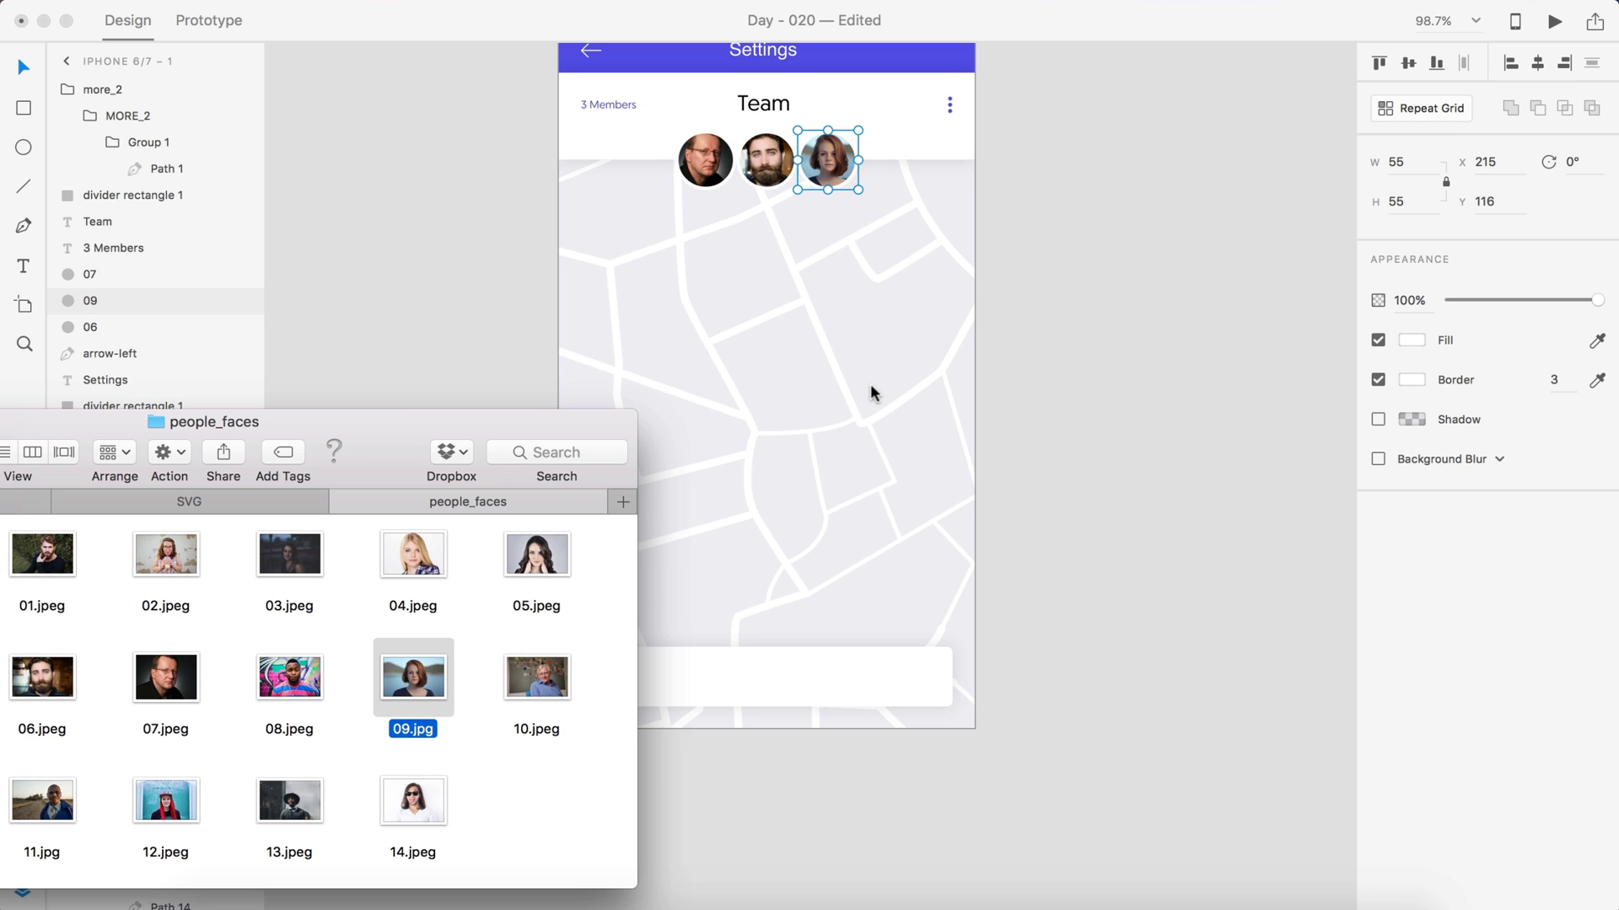
pyautogui.click(1087, 513)
pyautogui.click(1089, 514)
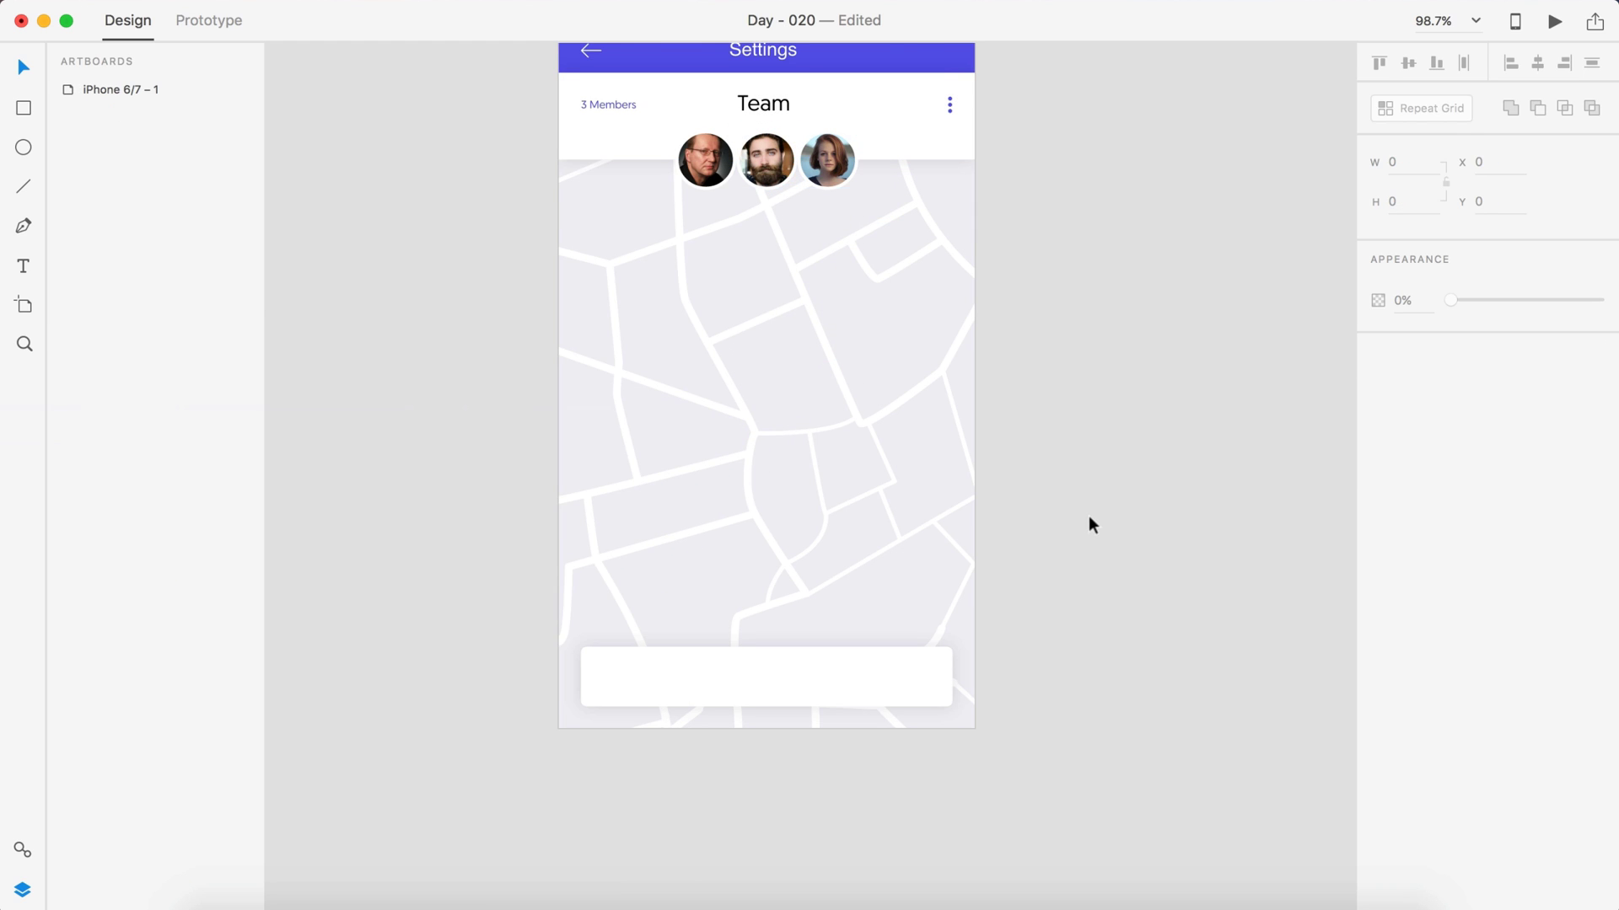
# - Give the first member photo circle a border in the saved purple colour
pyautogui.scroll(2, 1089, 514)
pyautogui.hscroll(2, 1089, 514)
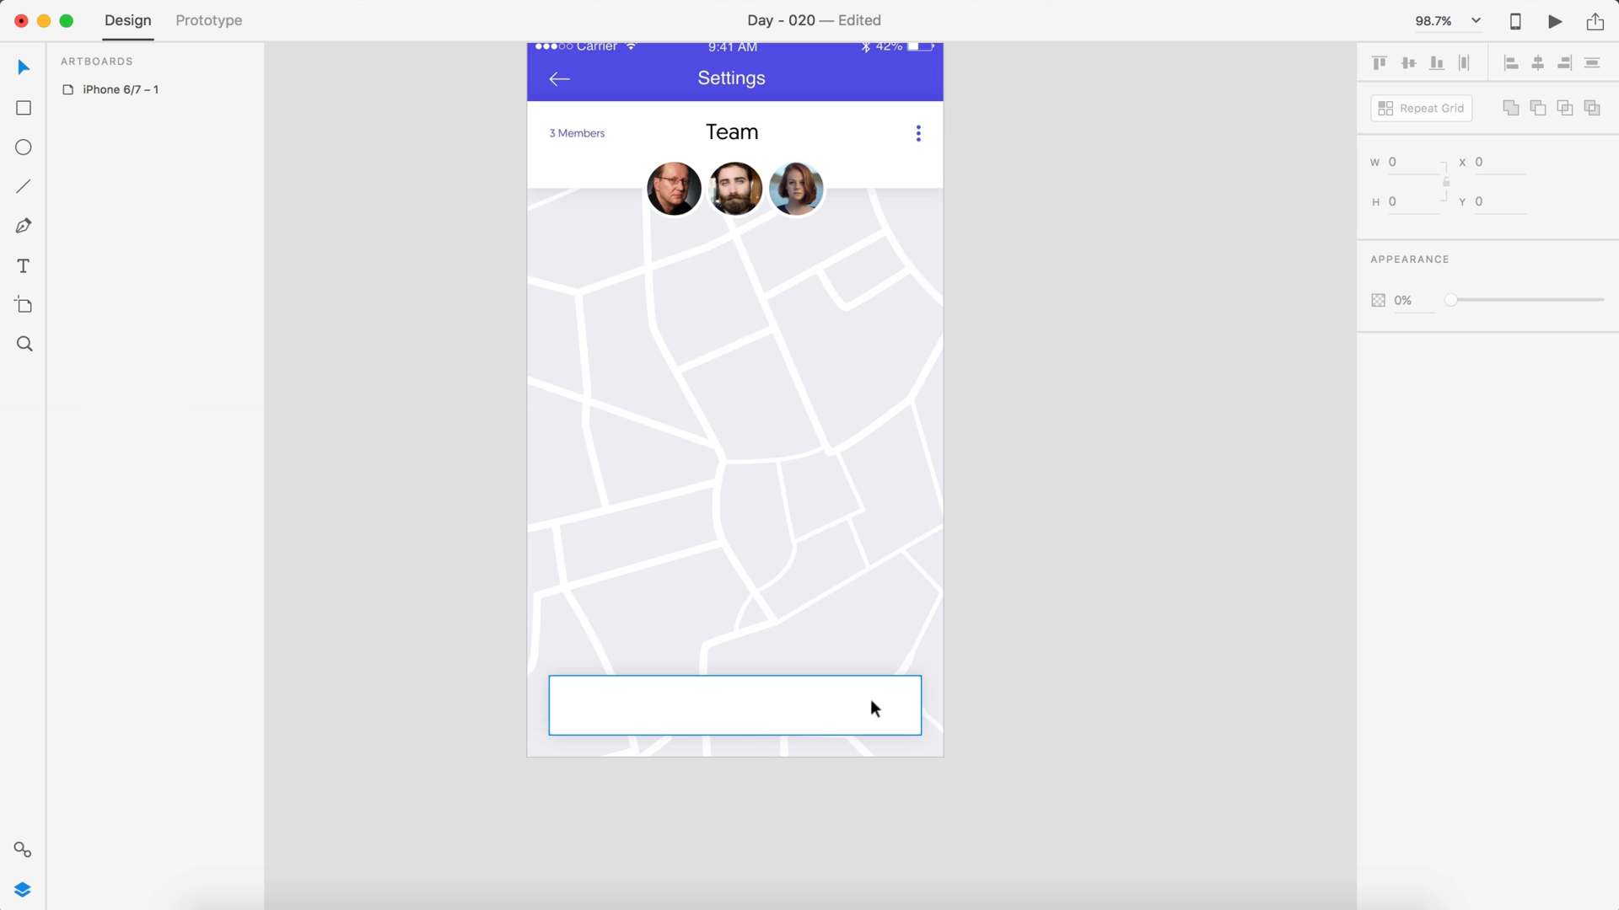
pyautogui.scroll(-2, 860, 702)
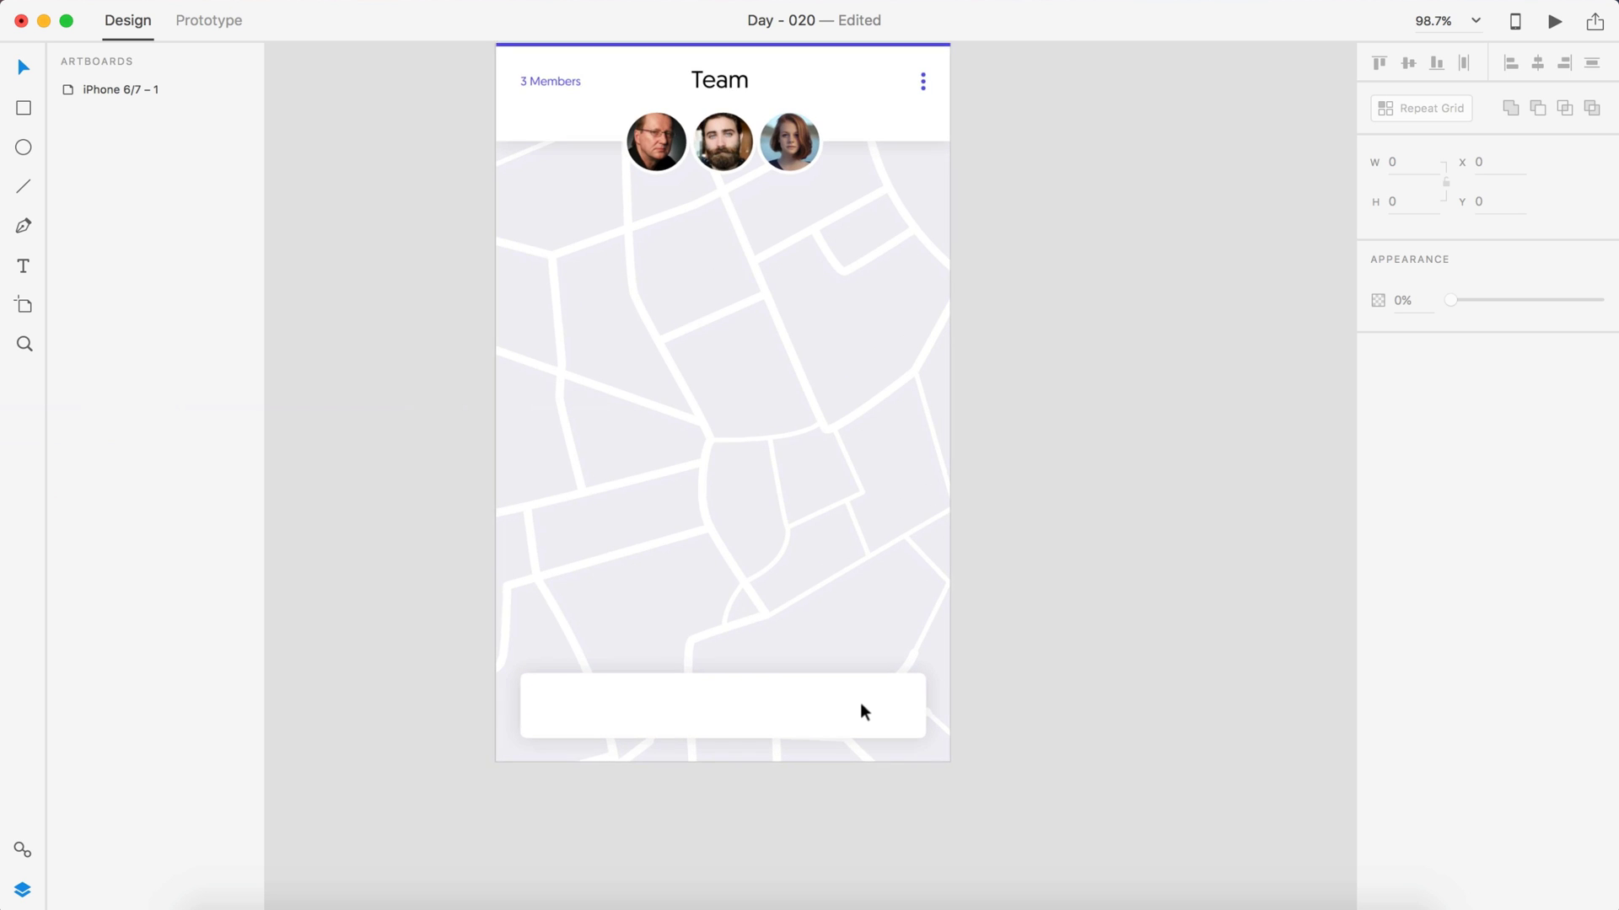
pyautogui.scroll(2, 860, 702)
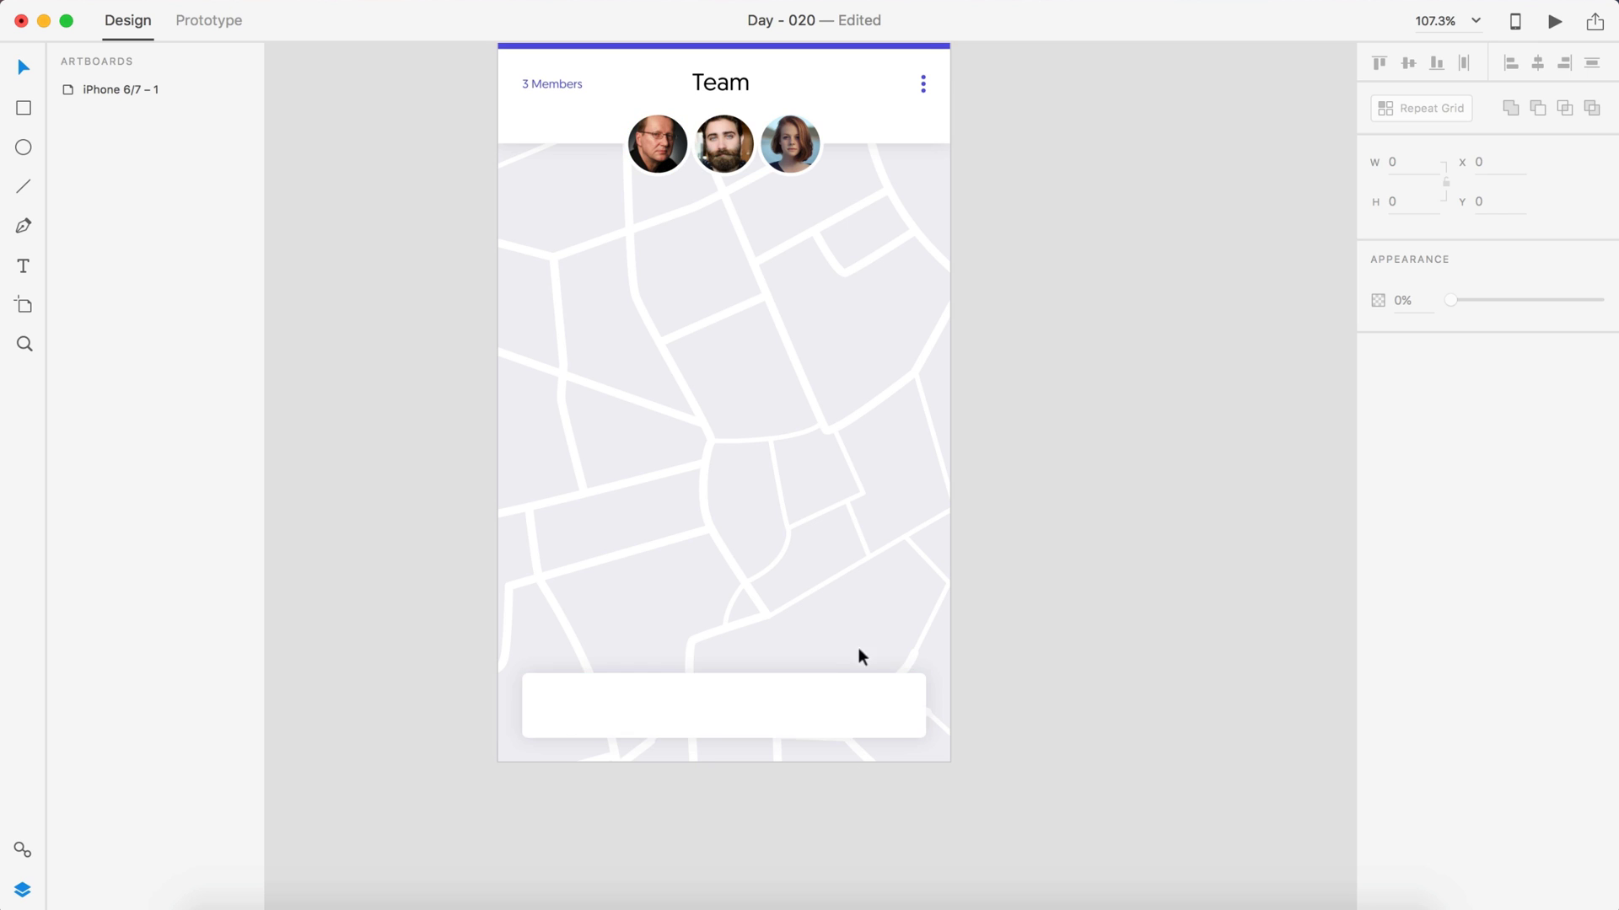
pyautogui.scroll(2, 1049, 439)
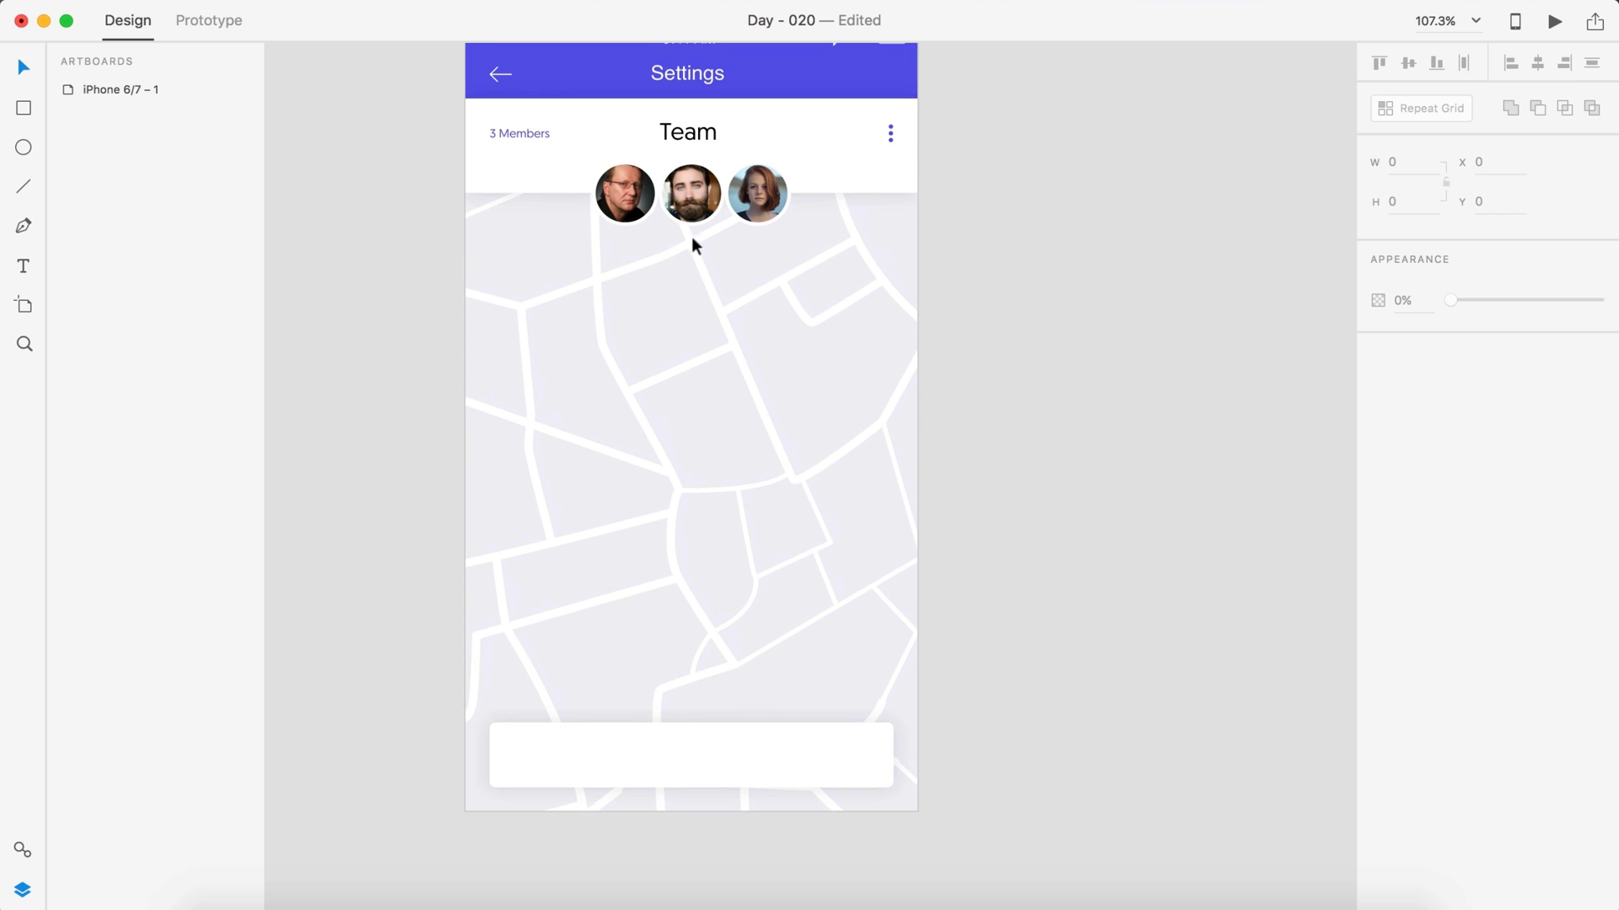
pyautogui.click(626, 211)
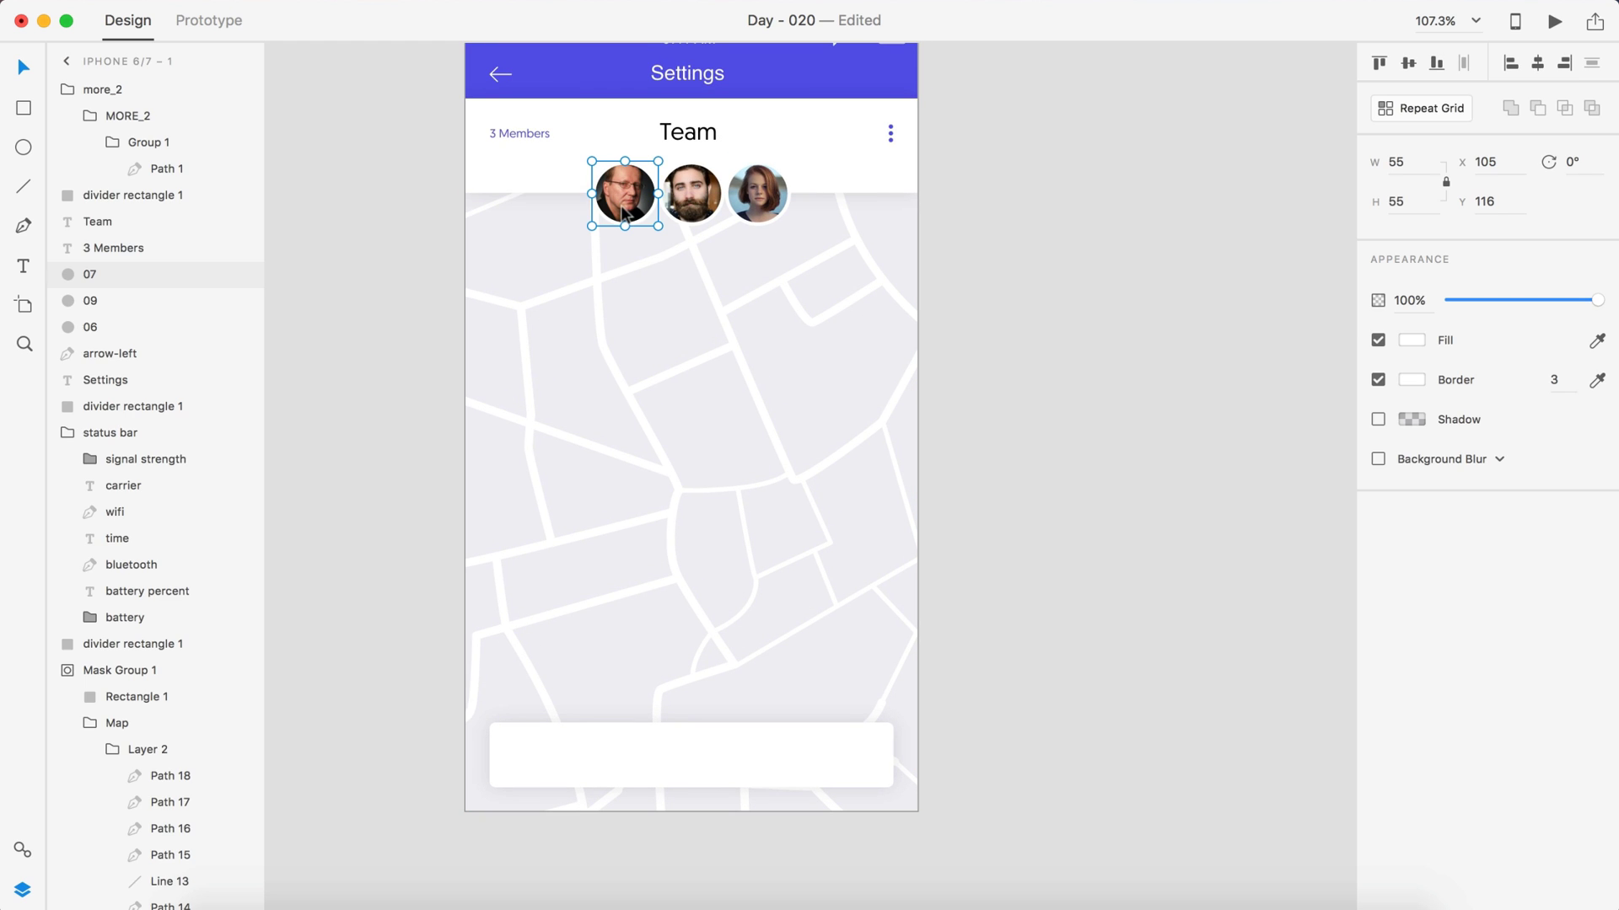
pyautogui.click(1410, 378)
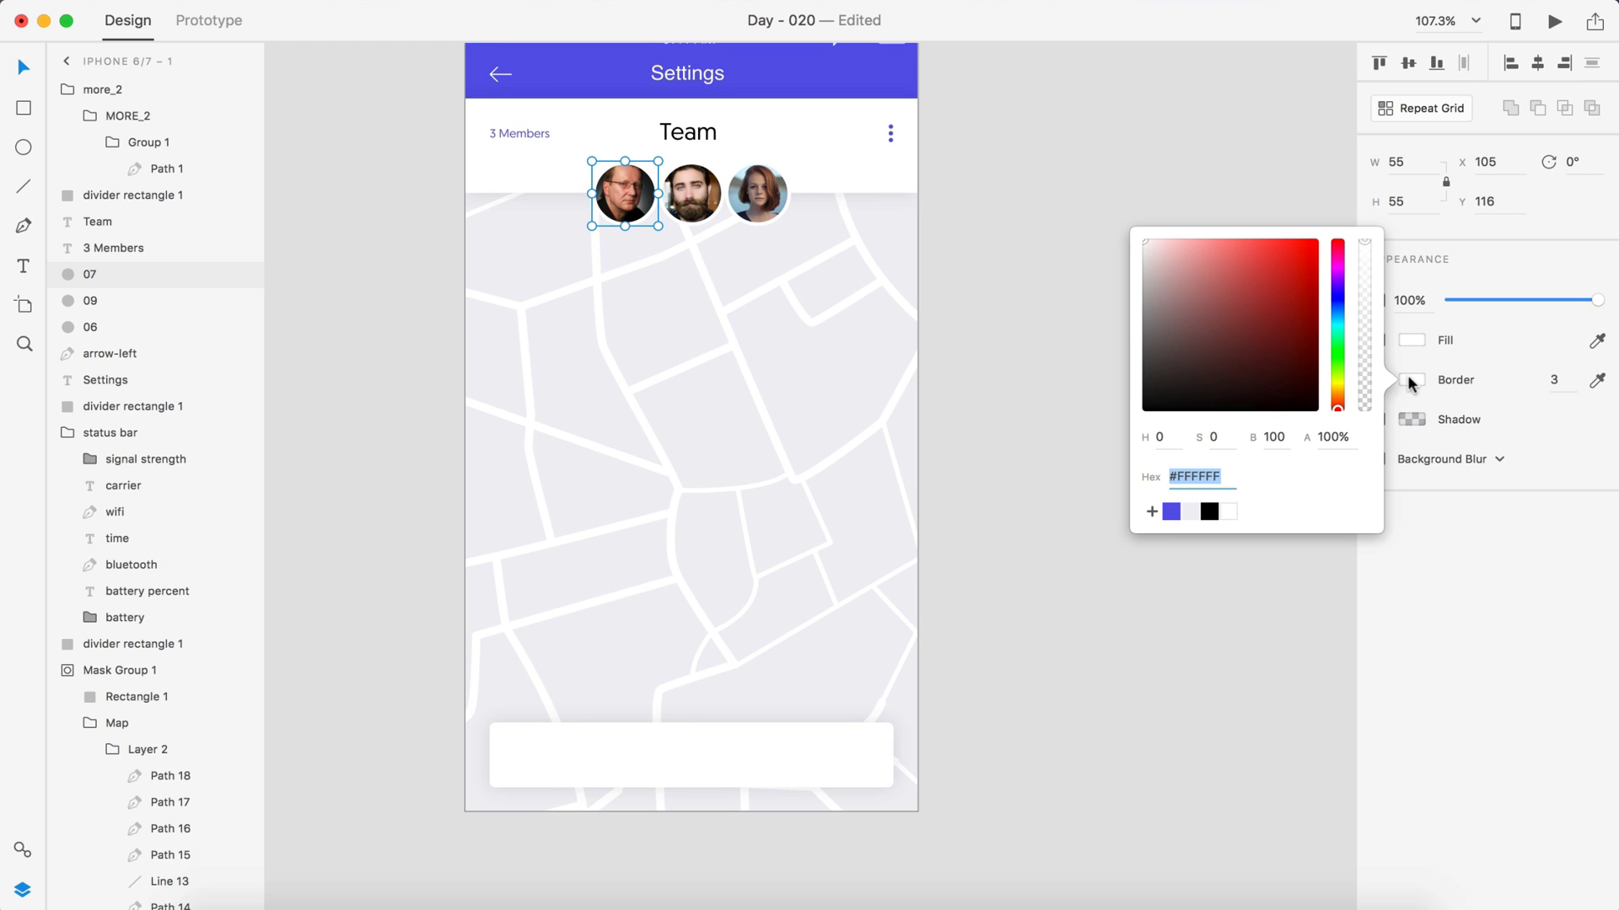
pyautogui.click(1171, 512)
pyautogui.click(1034, 276)
pyautogui.scroll(3, 595, 155)
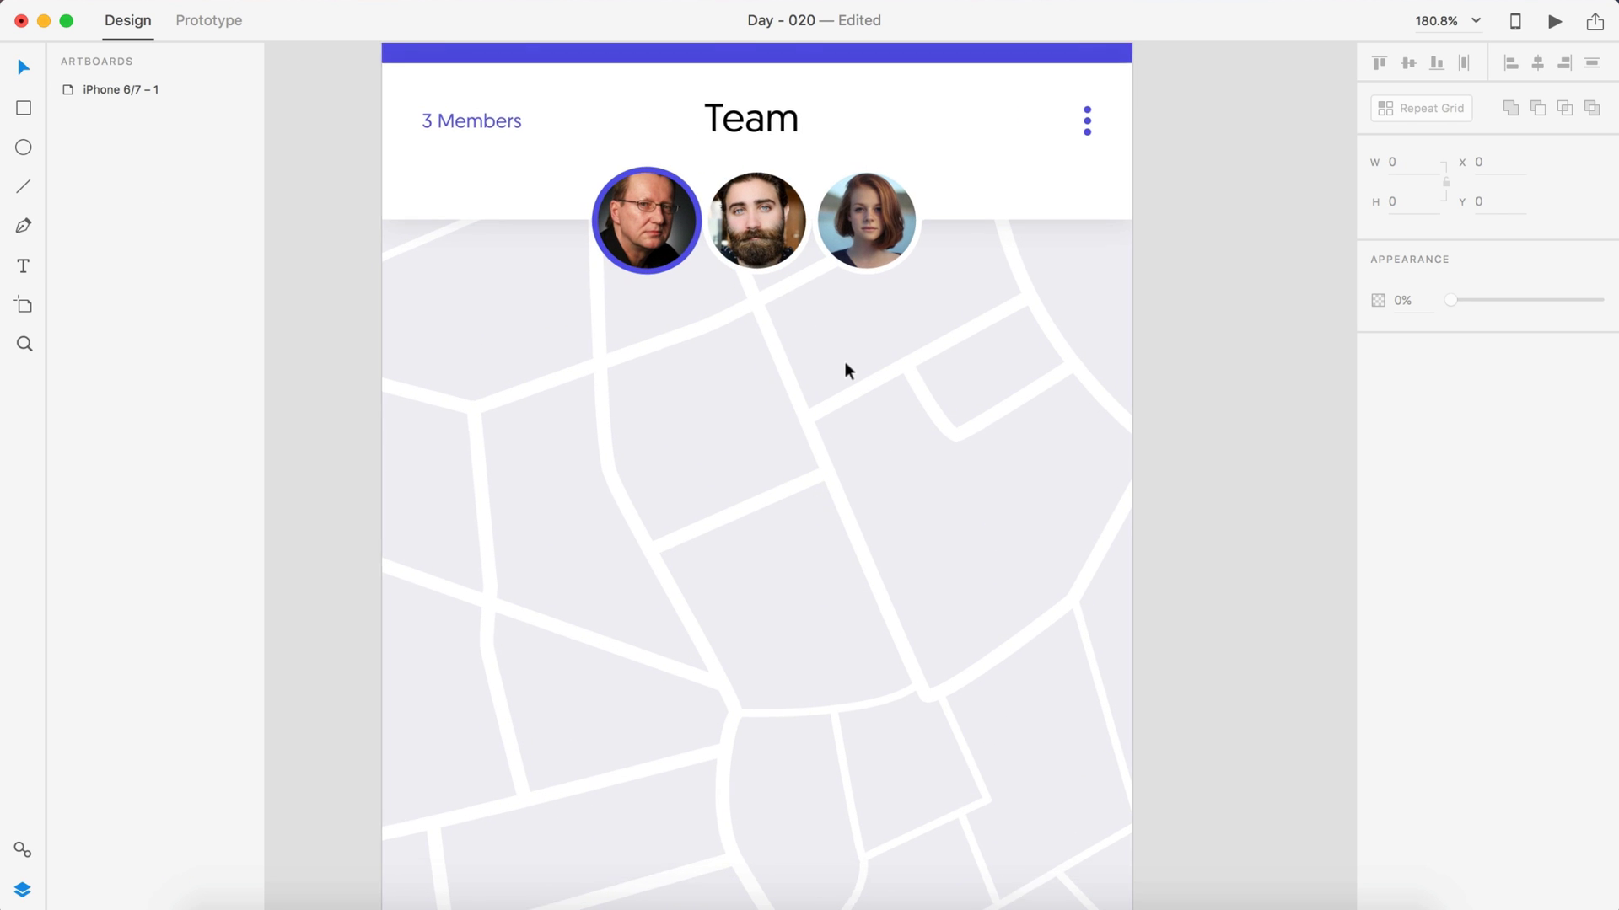
# - Try the light grey #EFEFF4 border on the second and third photo circles and restore their white border
pyautogui.scroll(-3, 845, 370)
pyautogui.click(777, 255)
pyautogui.keyDown('shift'); pyautogui.click(881, 243); pyautogui.keyUp('shift')
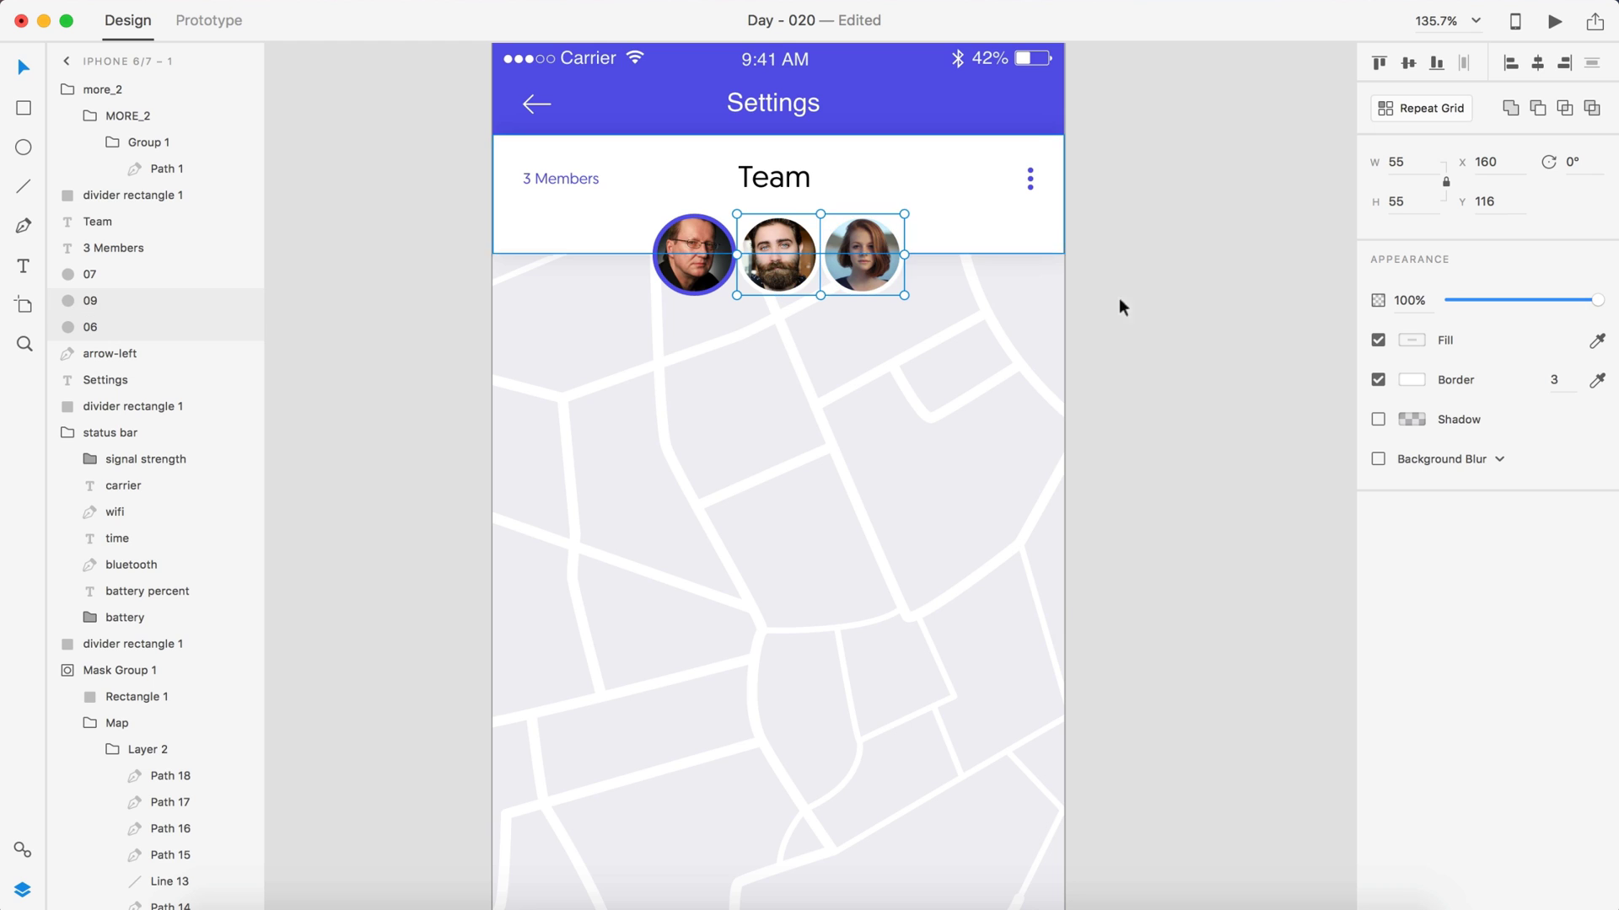
pyautogui.click(1410, 380)
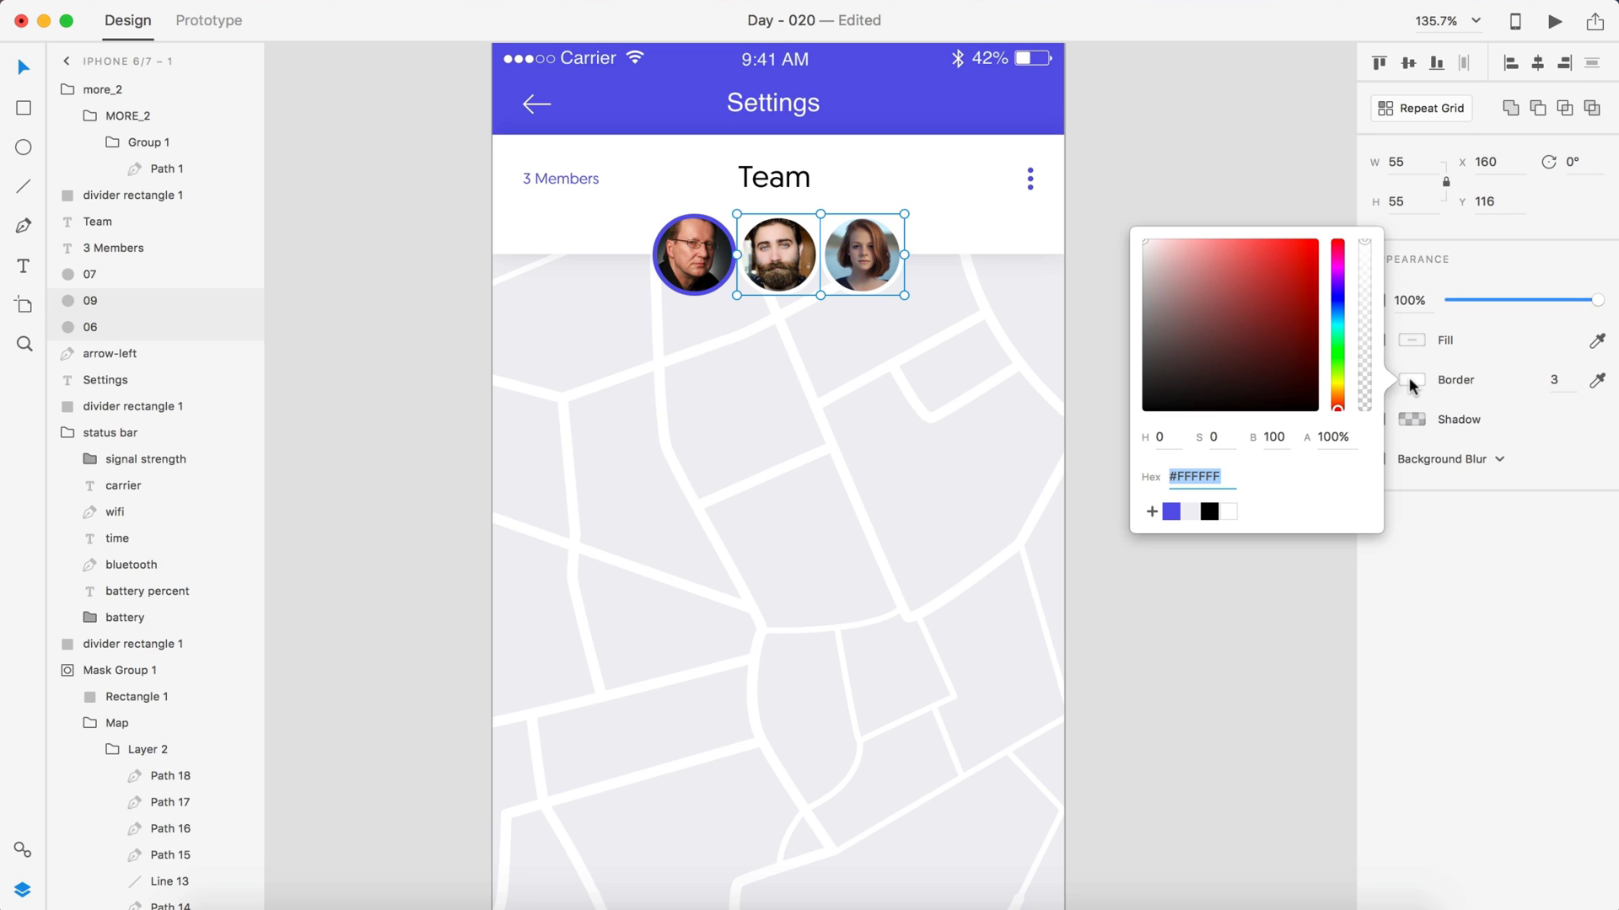
pyautogui.click(1191, 512)
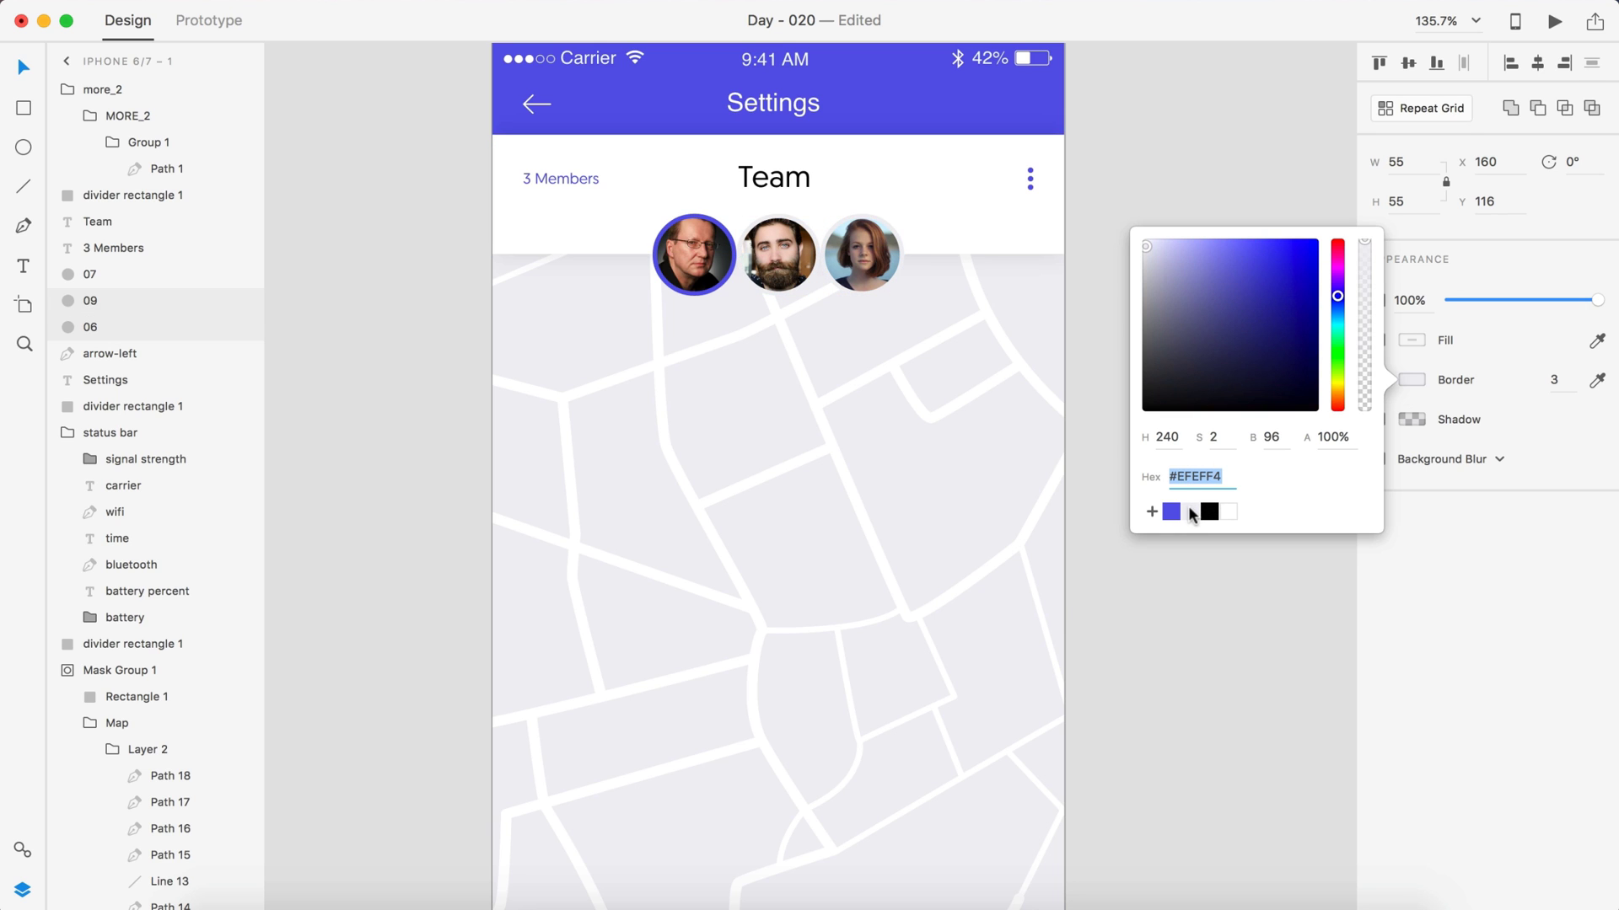
pyautogui.click(1232, 515)
# - Add the first photo circle to the selection and turn the shadow back on for all three
pyautogui.keyDown('shift'); pyautogui.click(691, 244); pyautogui.keyUp('shift')
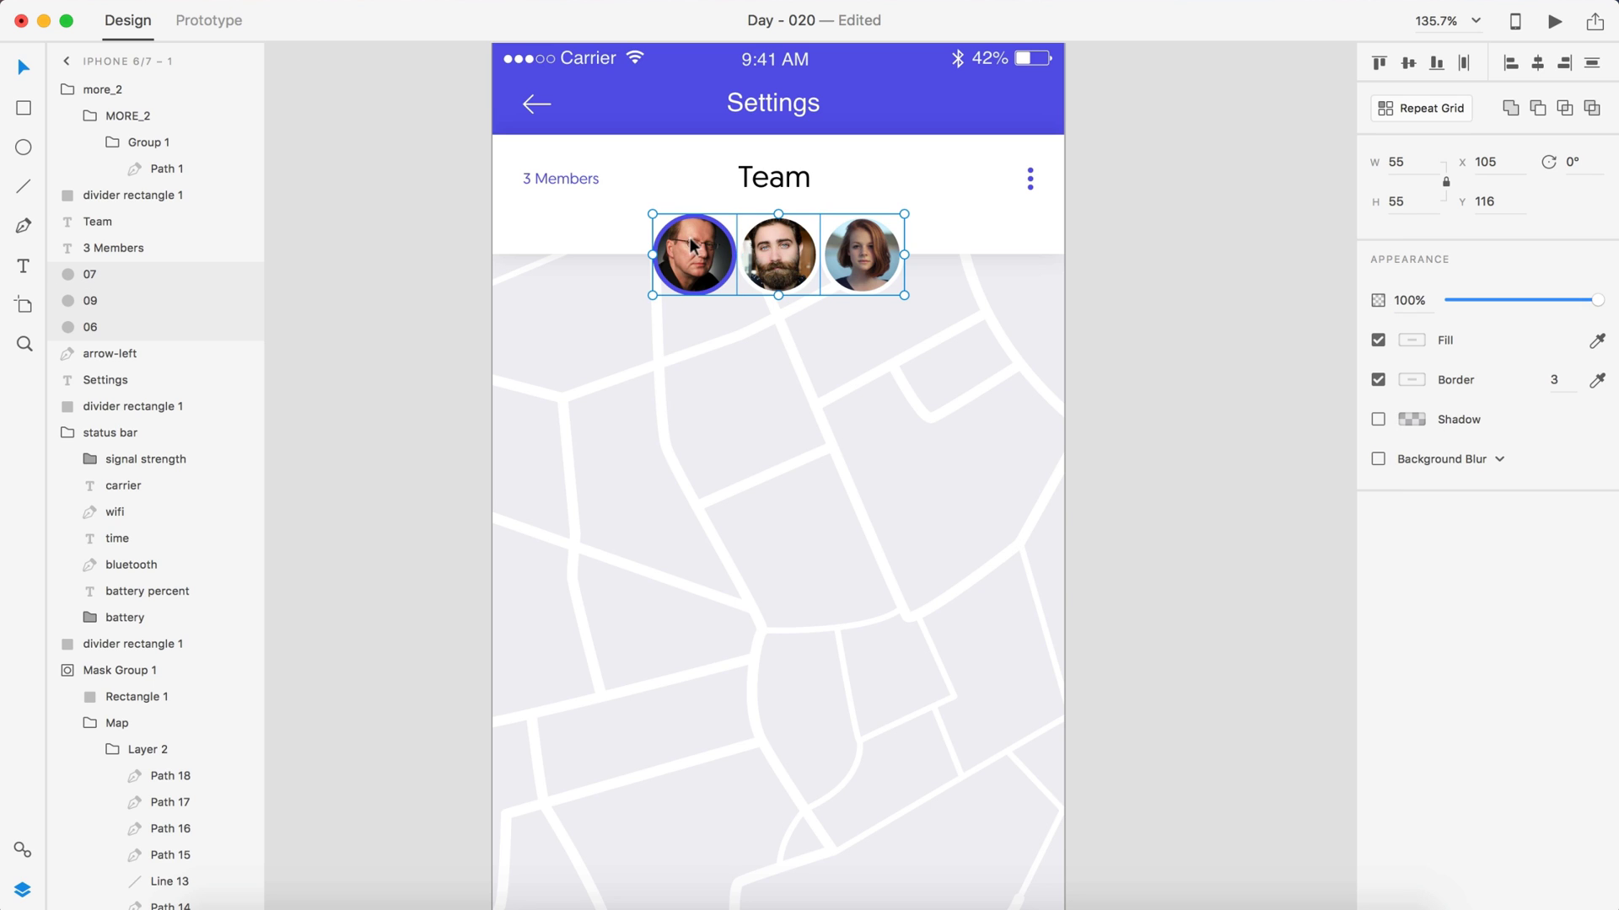
pyautogui.click(1377, 419)
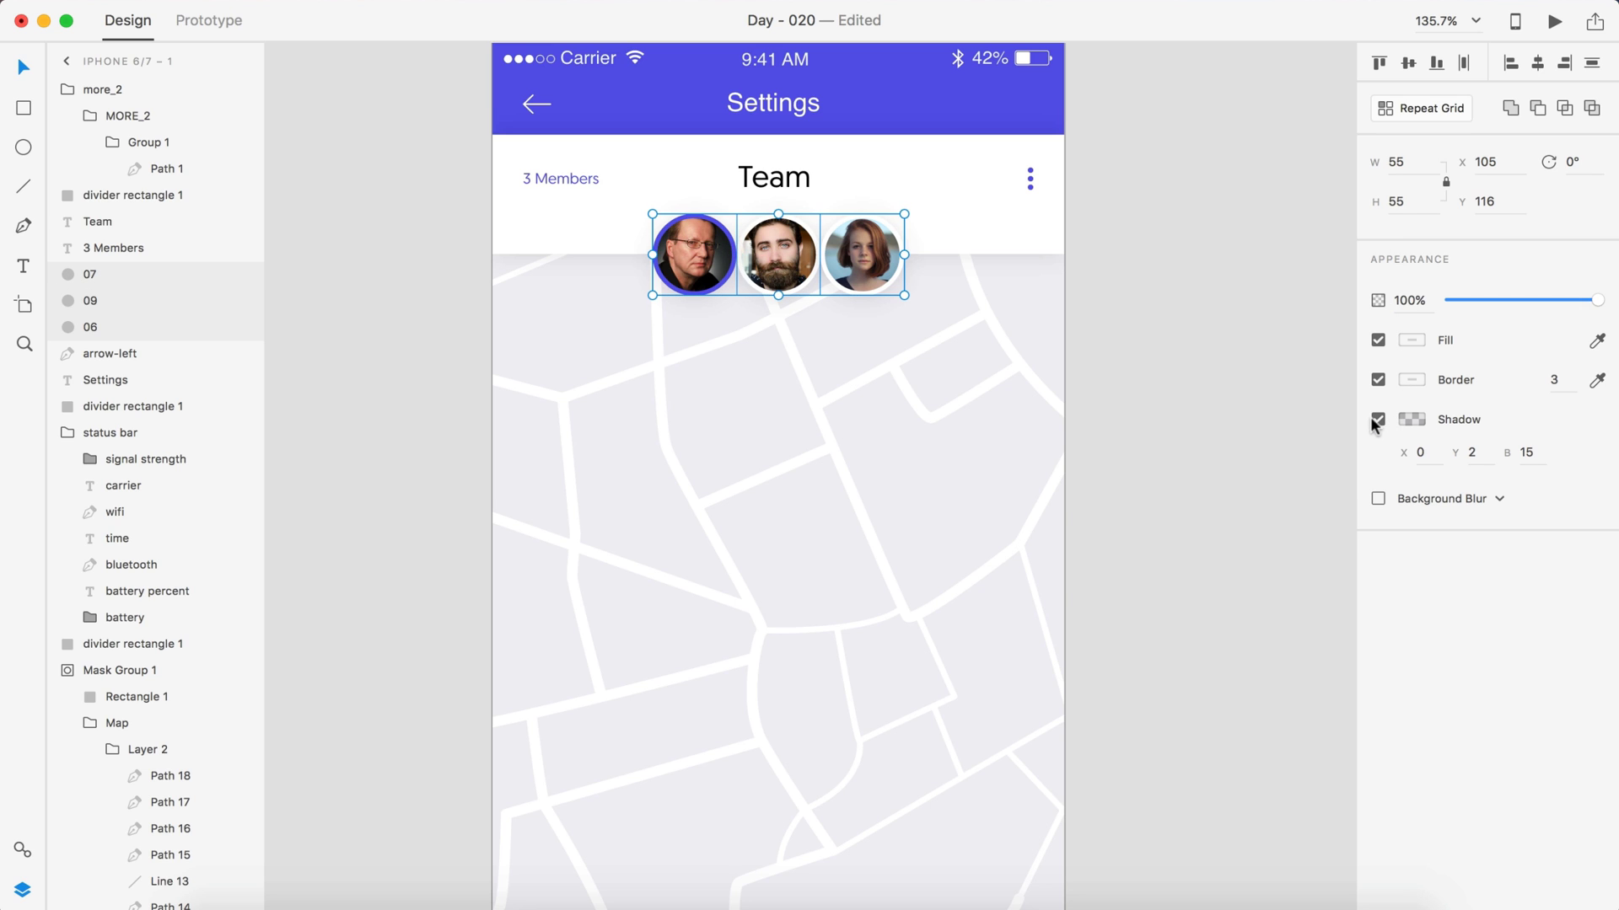
pyautogui.click(1293, 450)
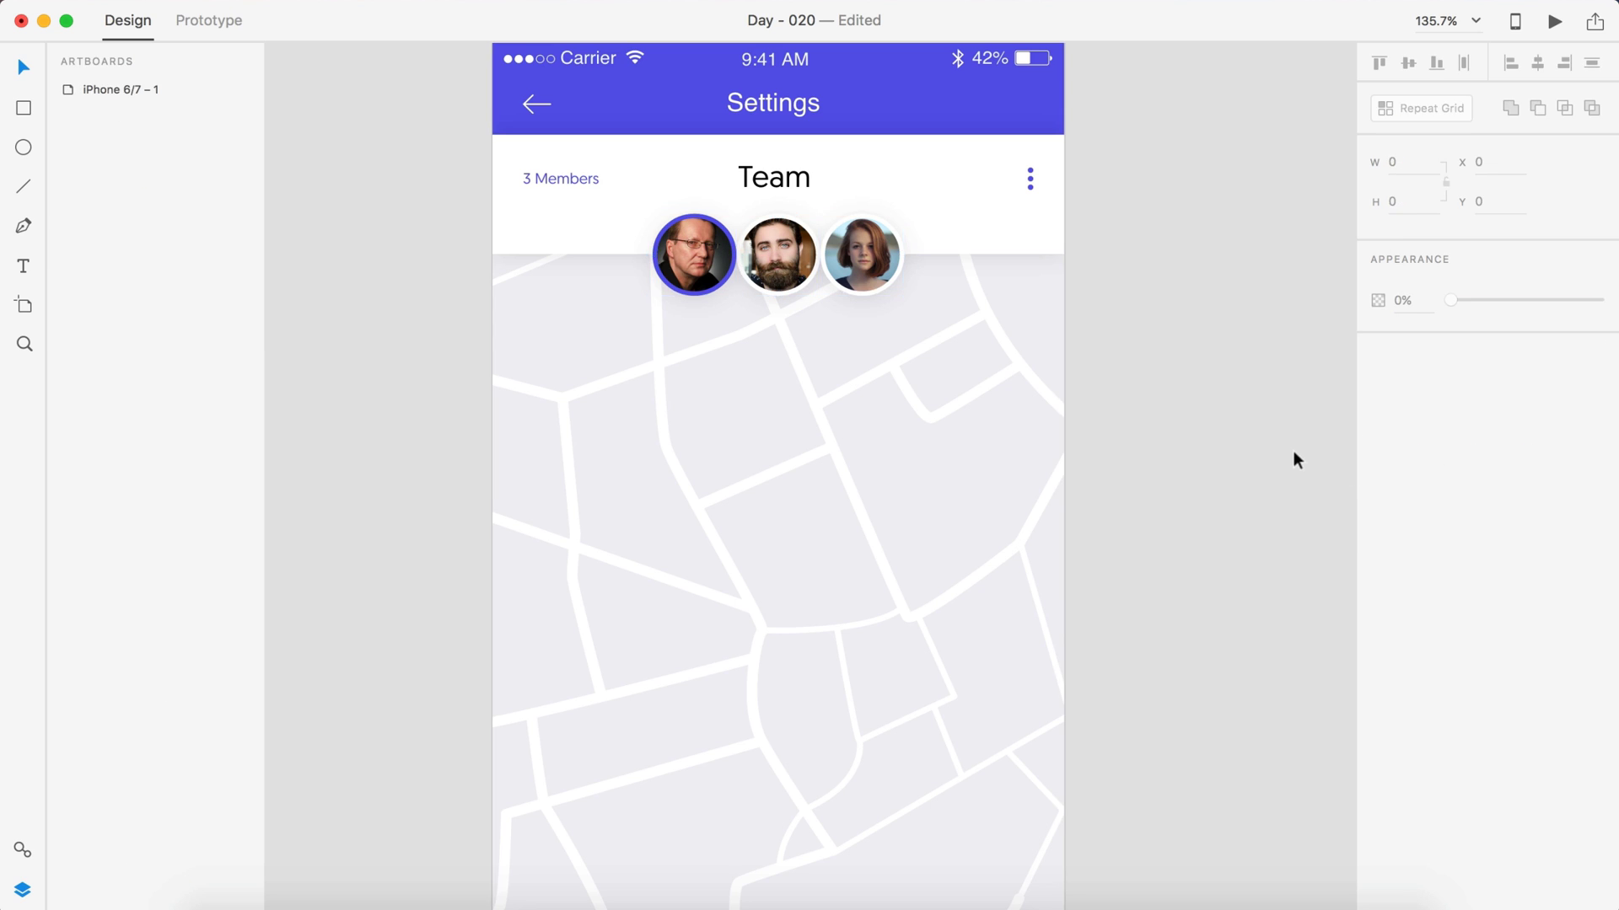
# - Try the saved purple, #5A5AE3, as the third member photo circle's border colour
pyautogui.press('super+0')
pyautogui.hscroll(2, 1293, 460)
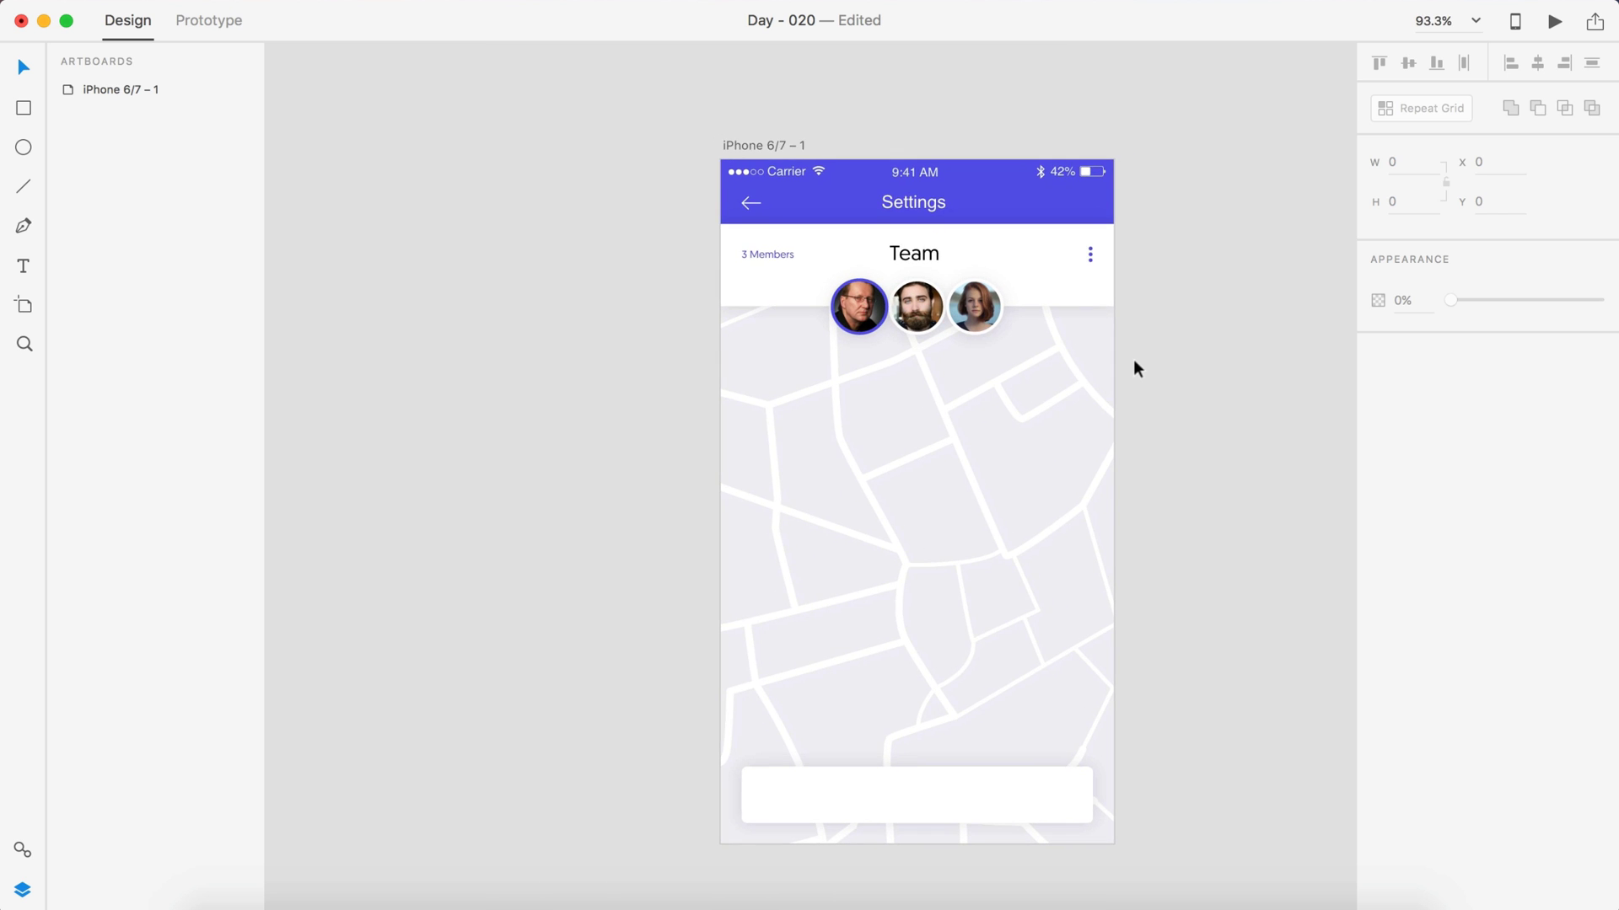
pyautogui.scroll(5, 1133, 369)
pyautogui.scroll(-2, 908, 371)
pyautogui.scroll(-2, 909, 371)
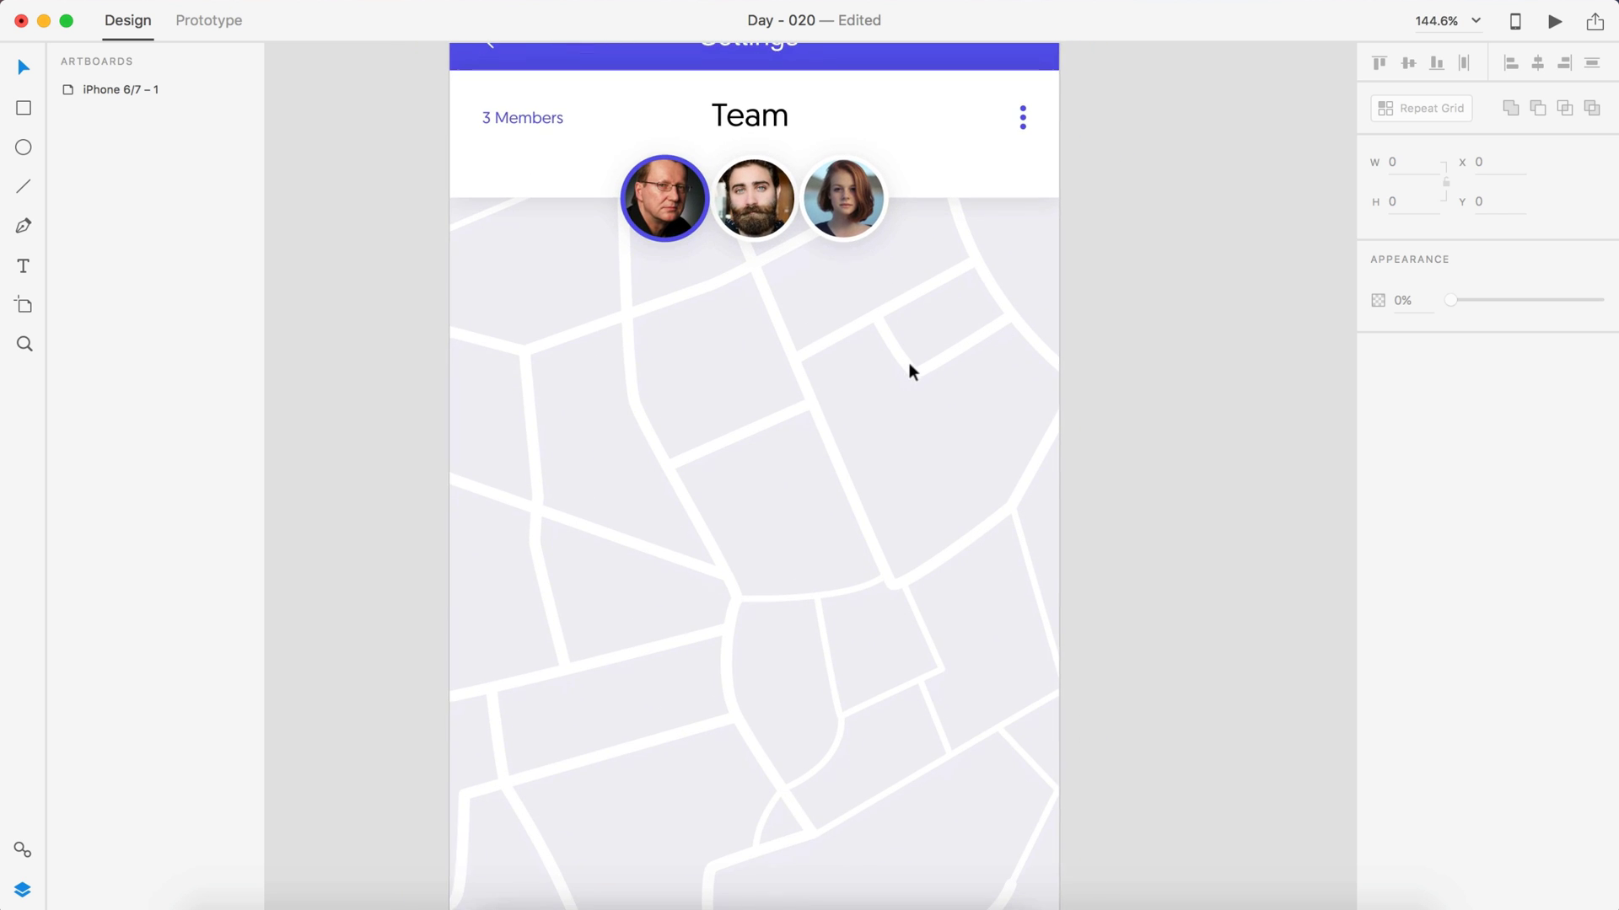
pyautogui.click(862, 187)
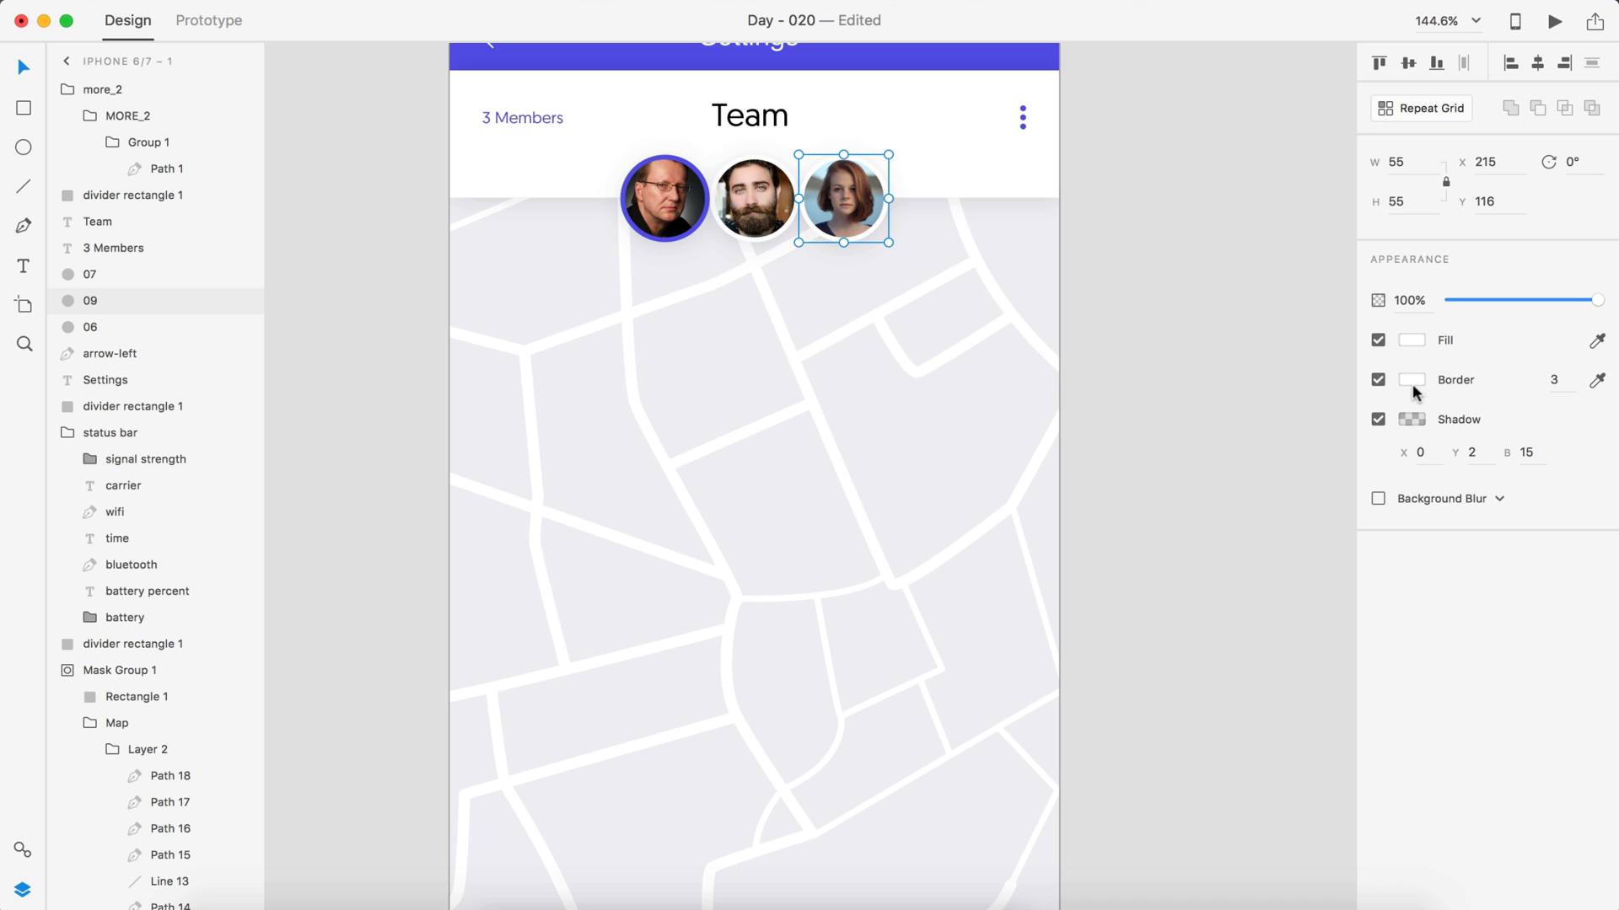
pyautogui.click(1412, 380)
pyautogui.click(1171, 512)
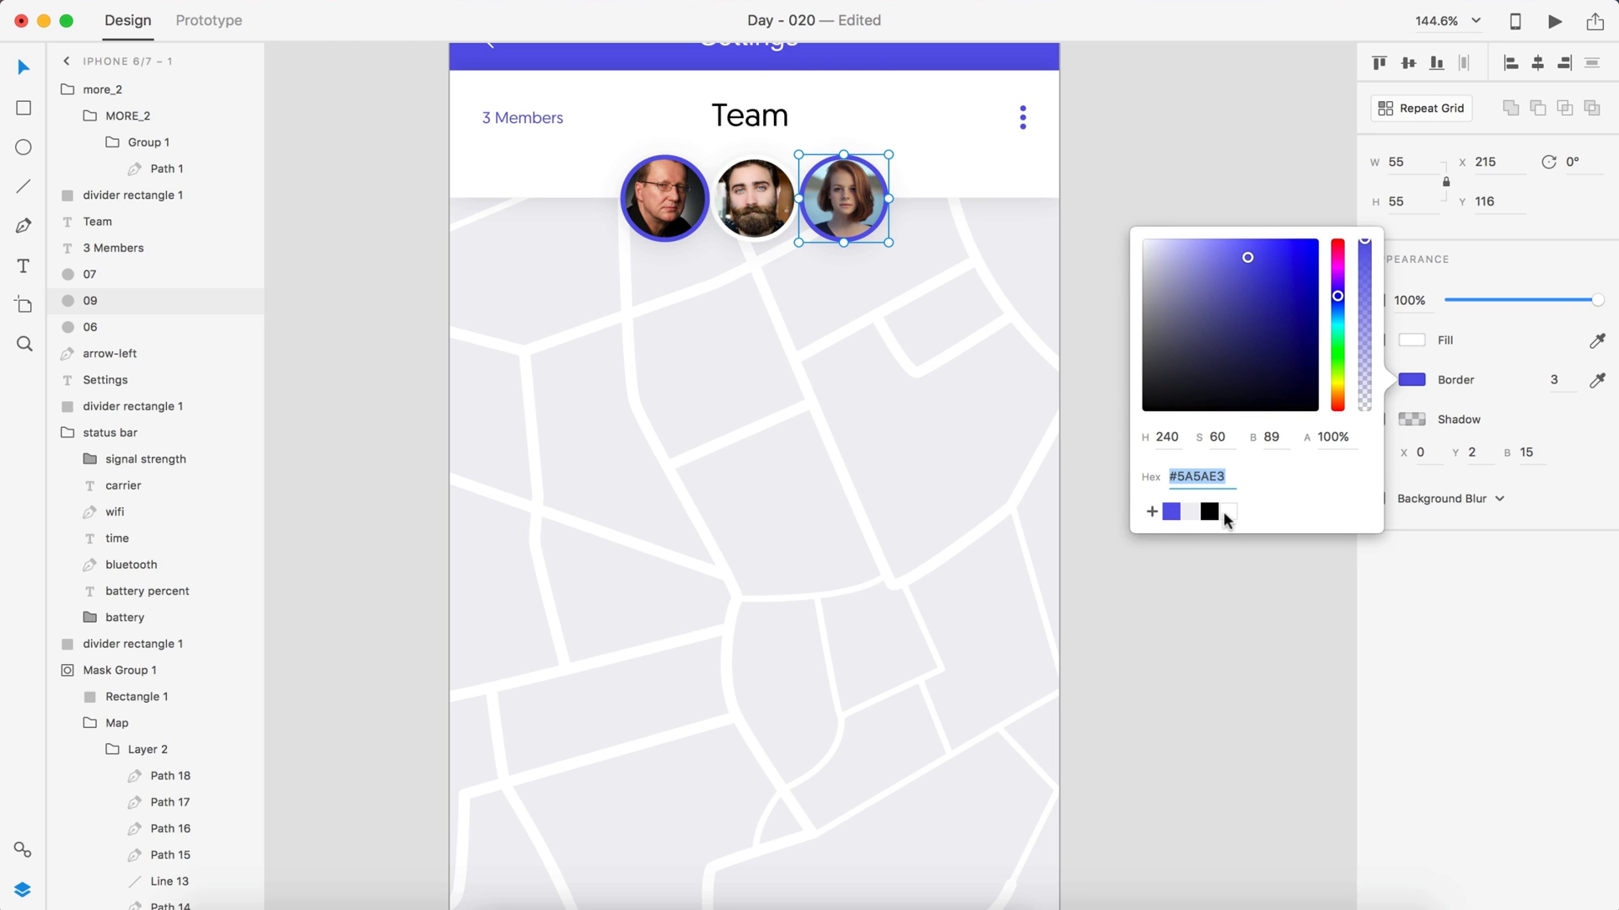
# - Restore the white border on the third member photo circle and deselect it
pyautogui.click(1175, 148)
pyautogui.scroll(-3, 1172, 133)
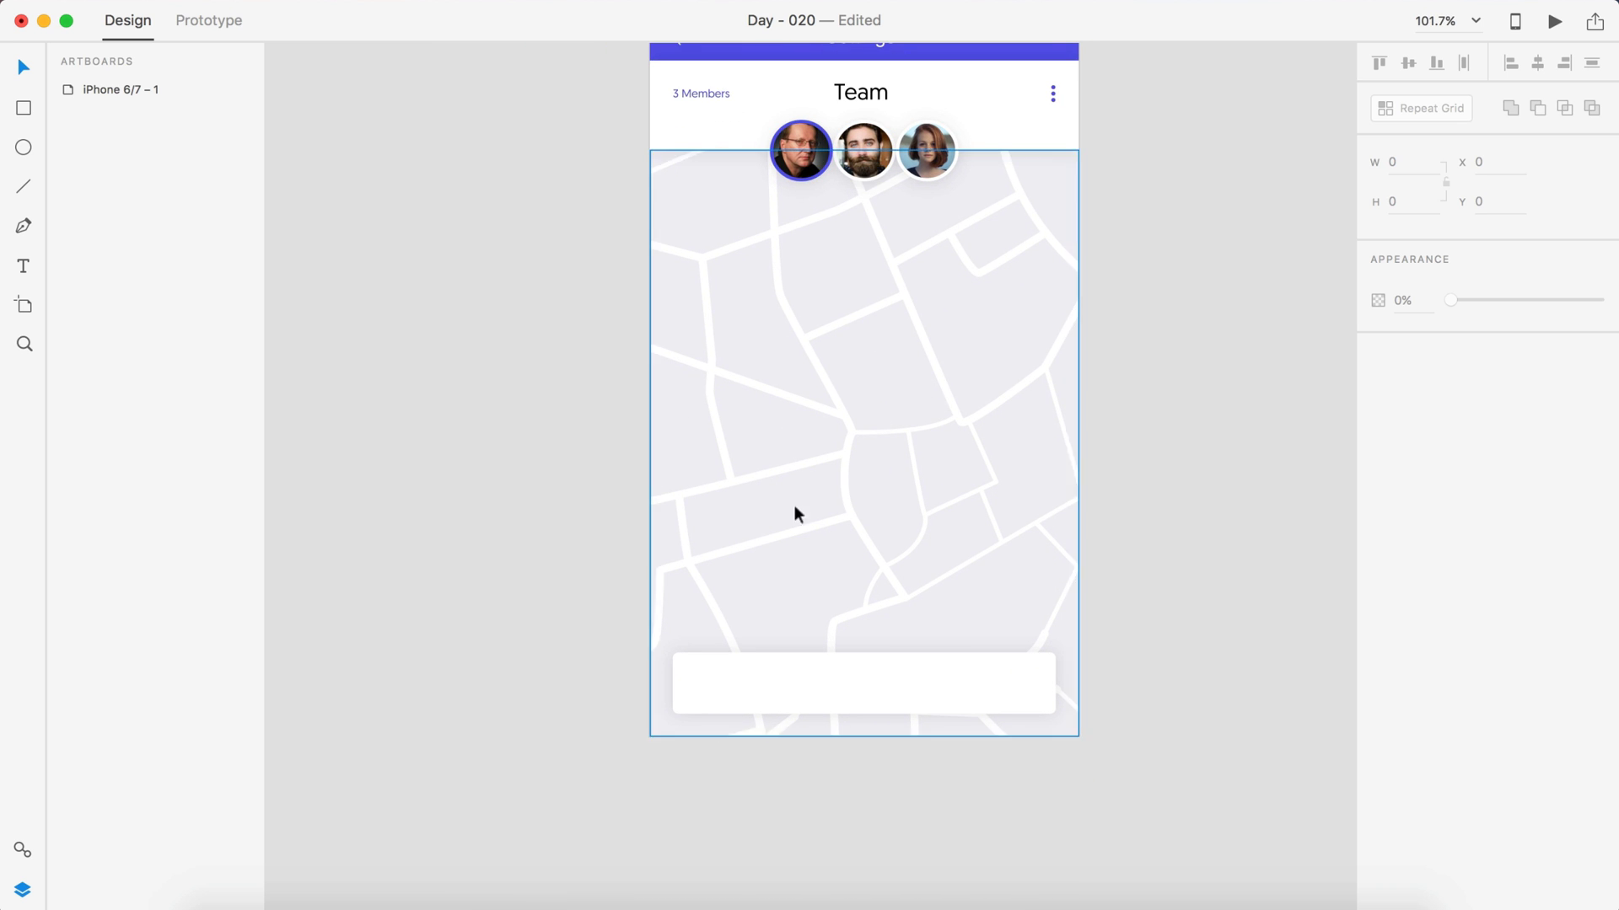
# - Duplicate the white card below the map streets, shrink the copy to a 77 × 37 button at its right end and fill it with #5A5AE3
pyautogui.scroll(3, 898, 523)
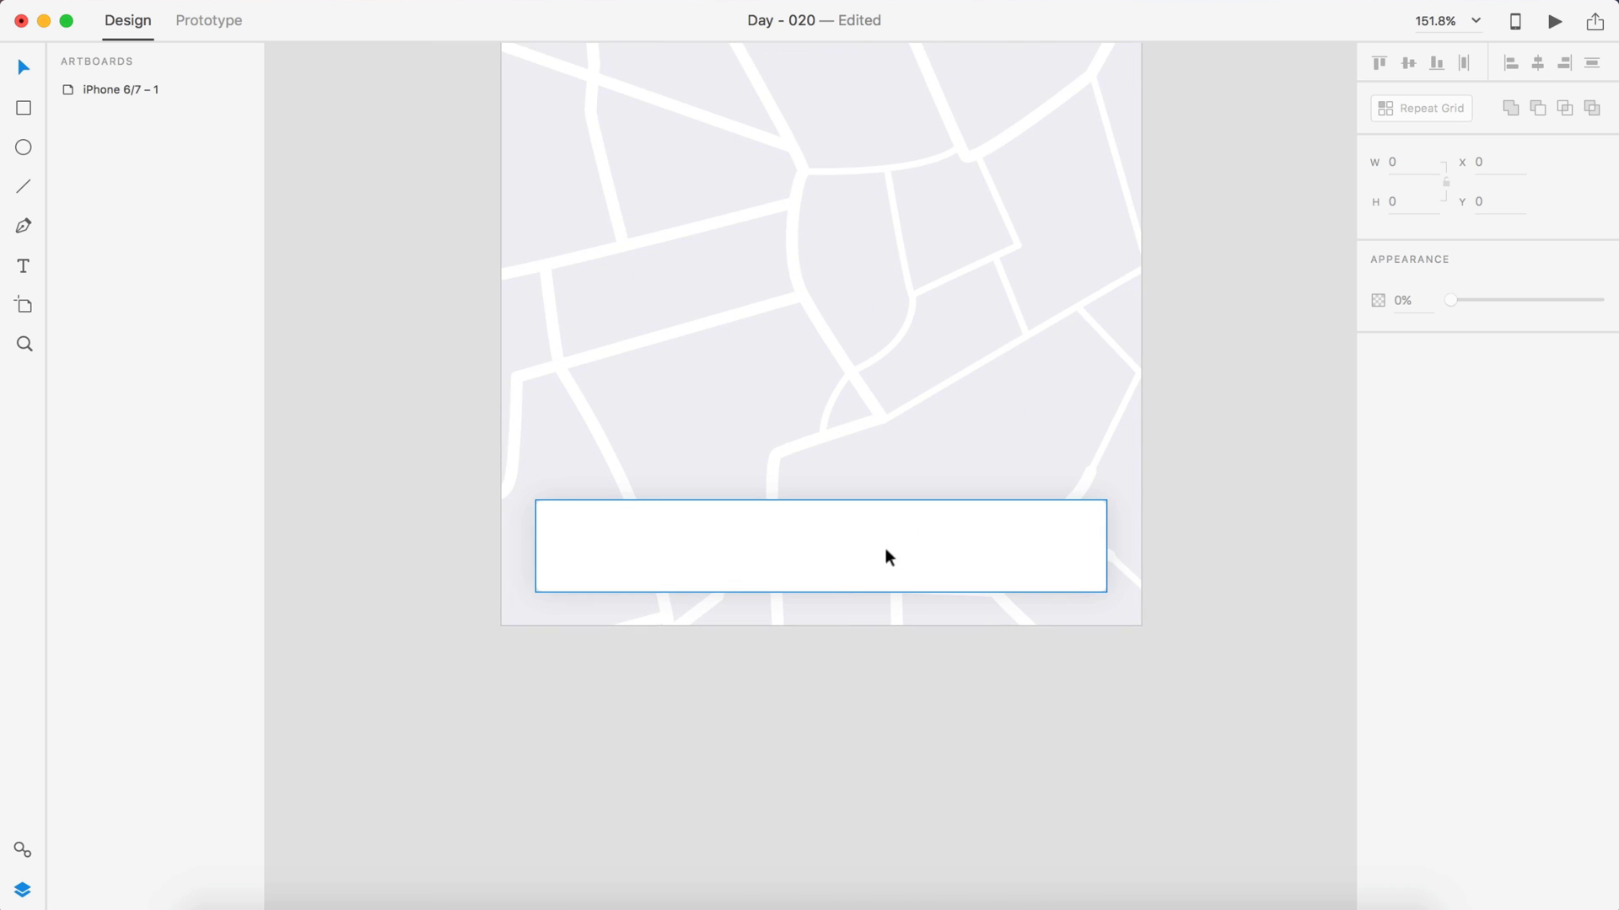
pyautogui.click(886, 553)
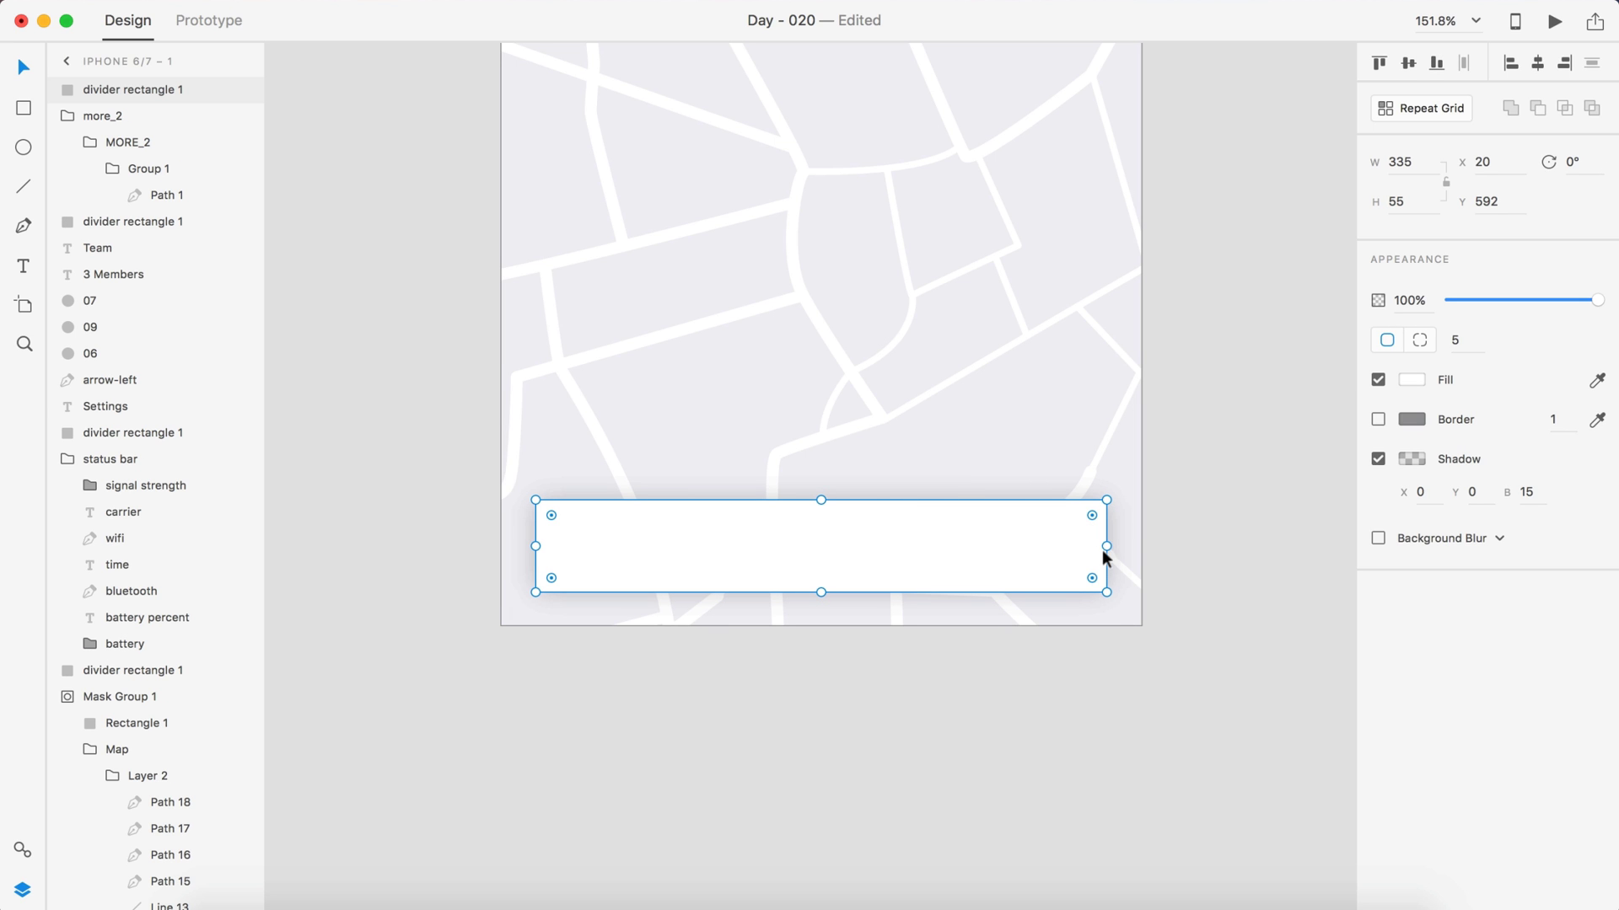
pyautogui.moveTo(1067, 549); pyautogui.dragTo(1034, 548)
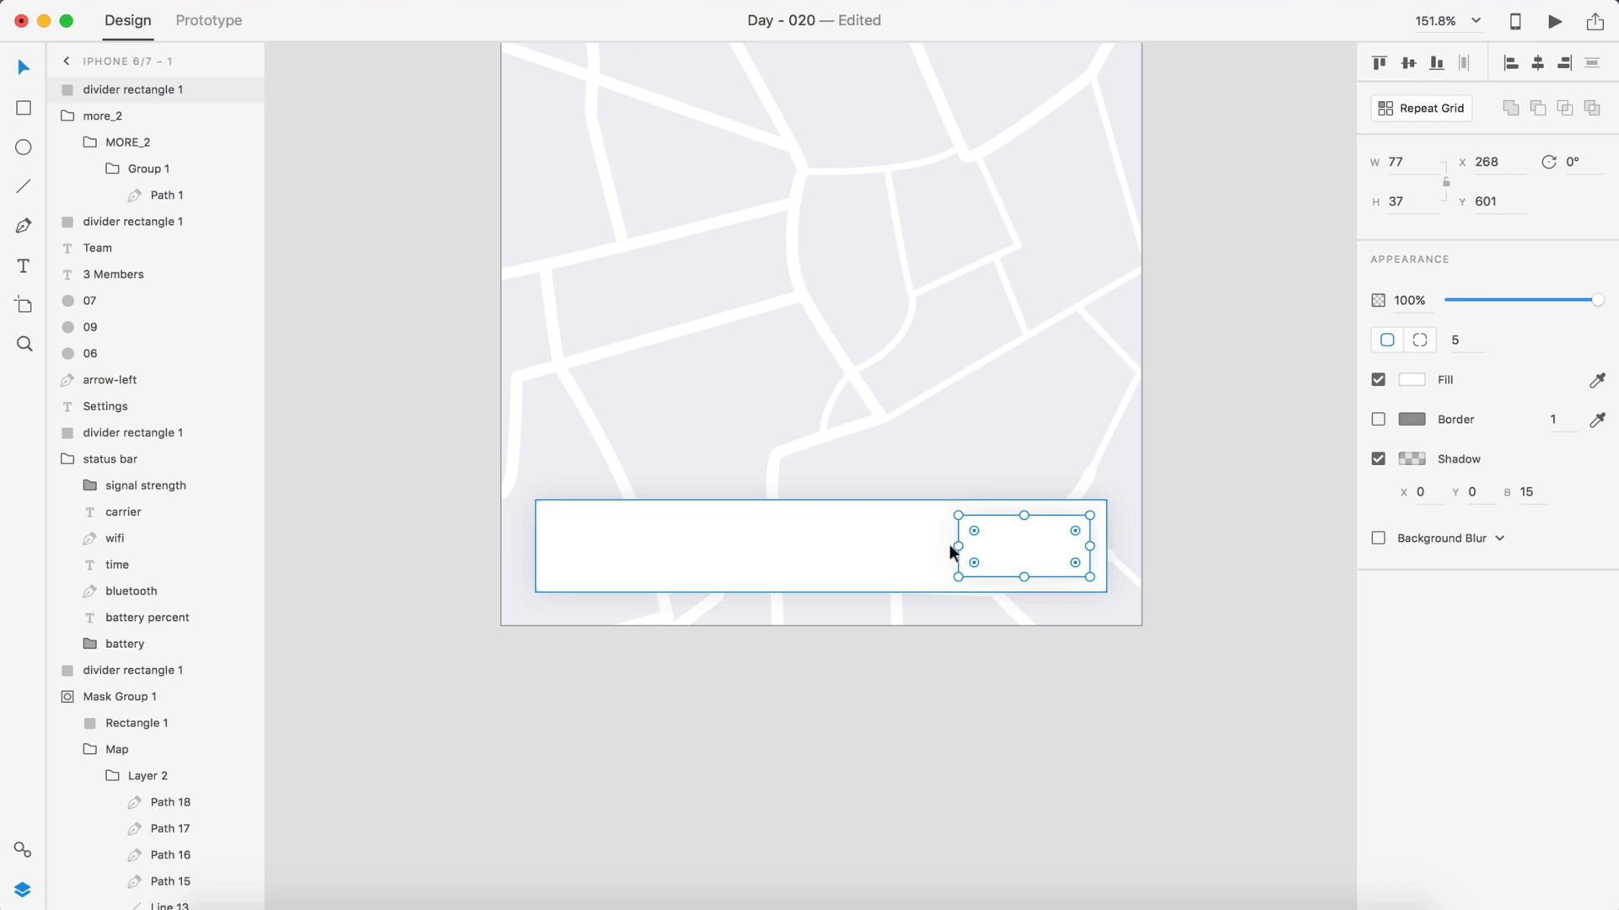
pyautogui.click(1410, 378)
pyautogui.click(1171, 525)
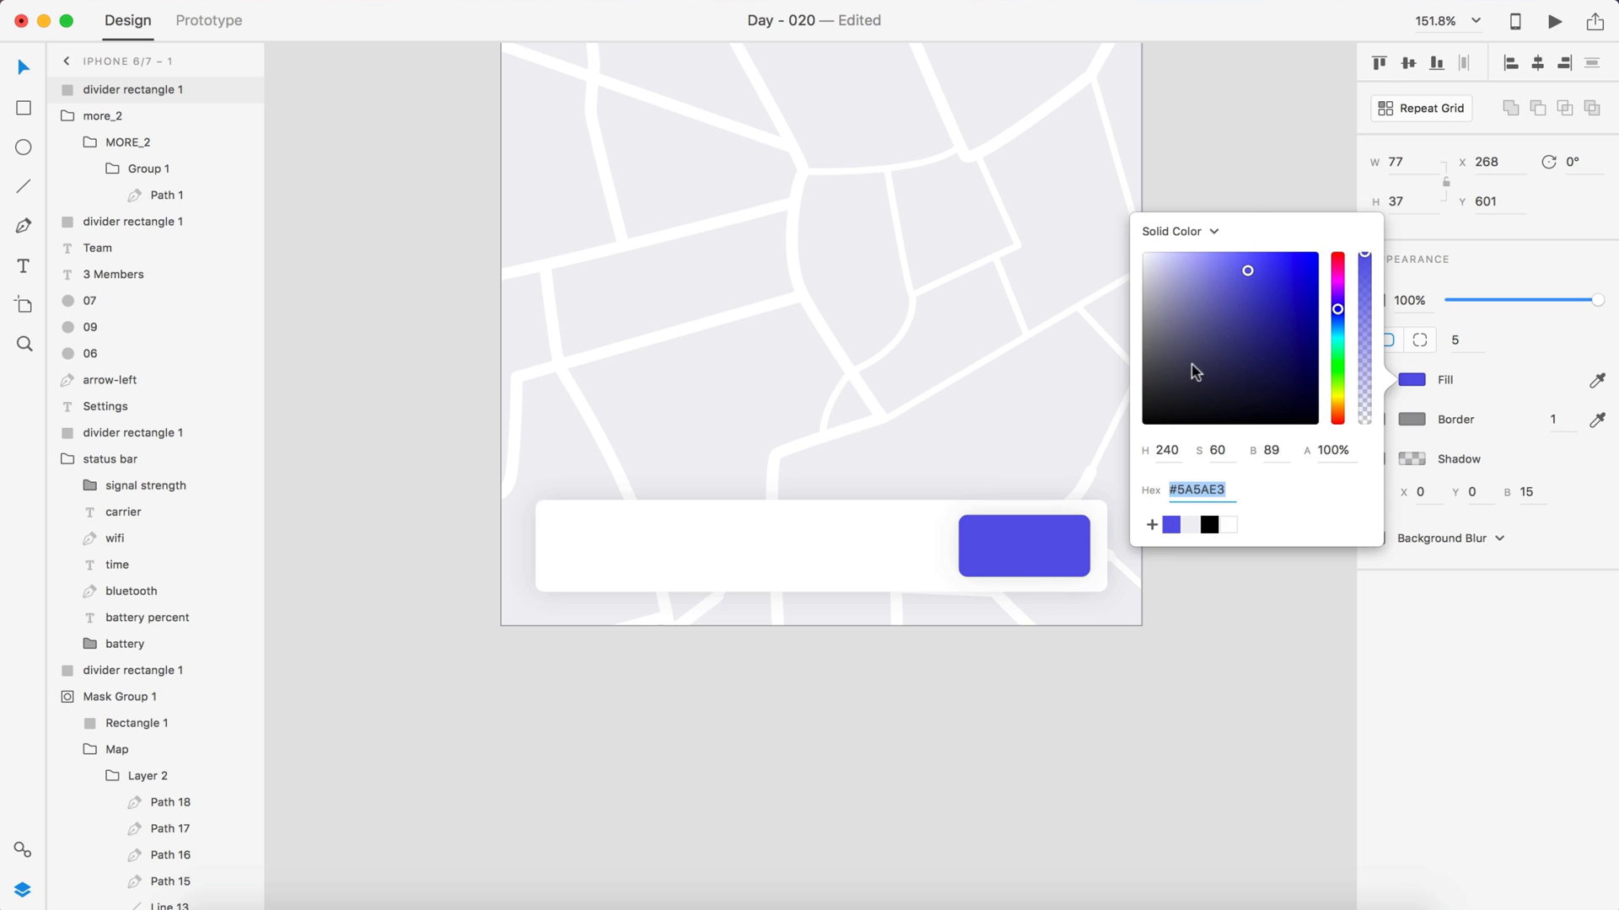
pyautogui.click(1255, 175)
# - Examine the purple button up close and measure its distances to the surrounding edges
pyautogui.scroll(3, 1153, 452)
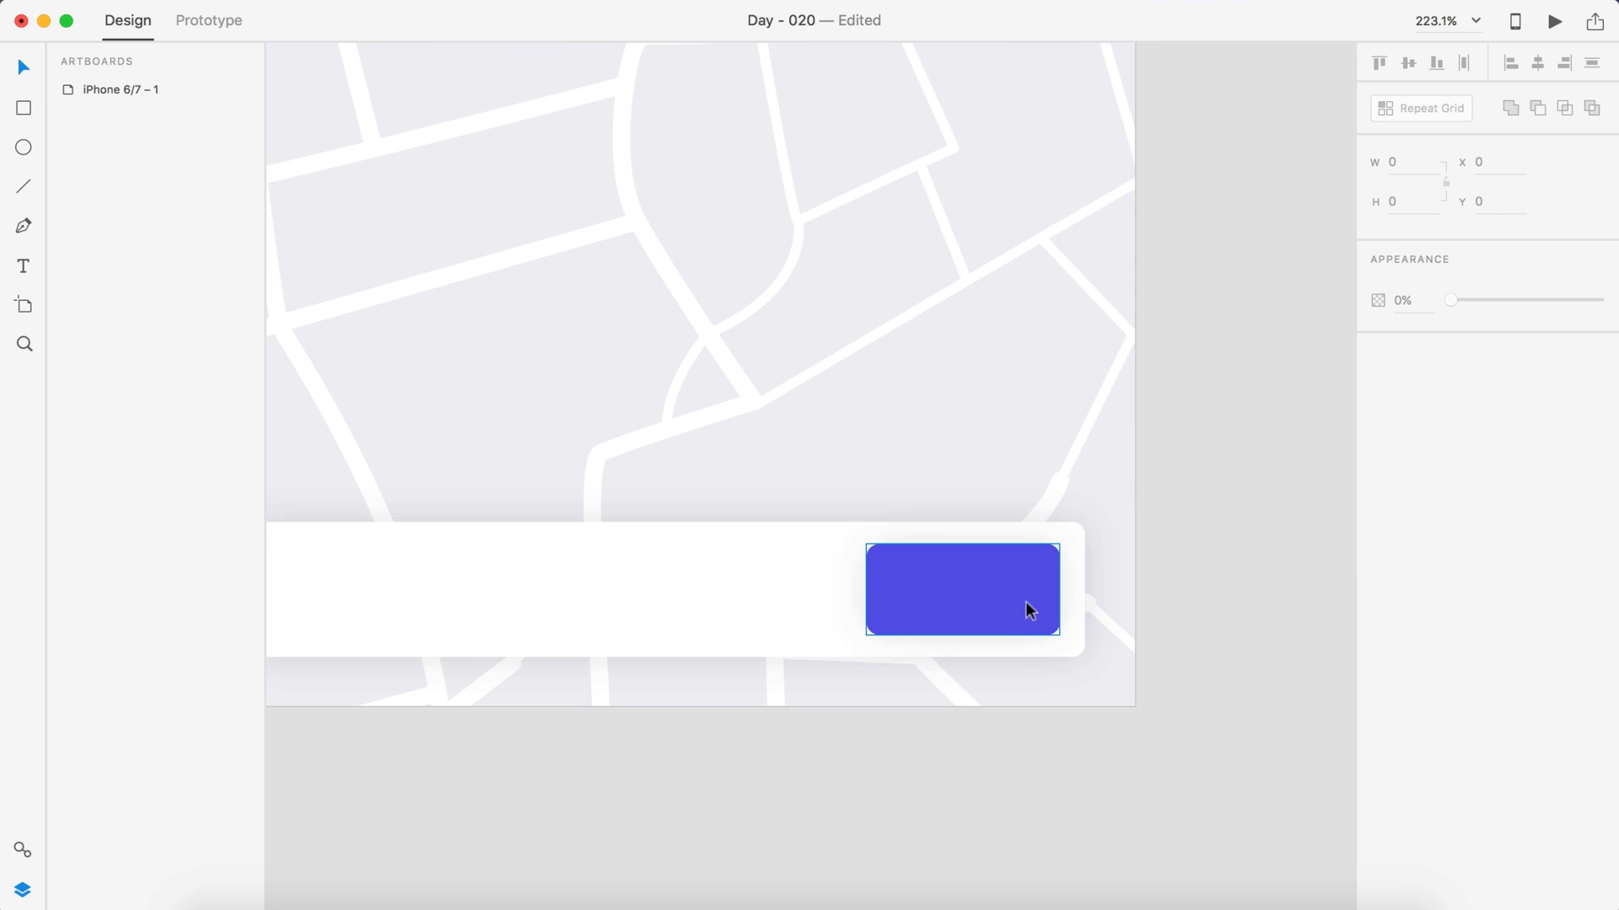
pyautogui.scroll(-2, 1190, 654)
pyautogui.scroll(-5, 1155, 590)
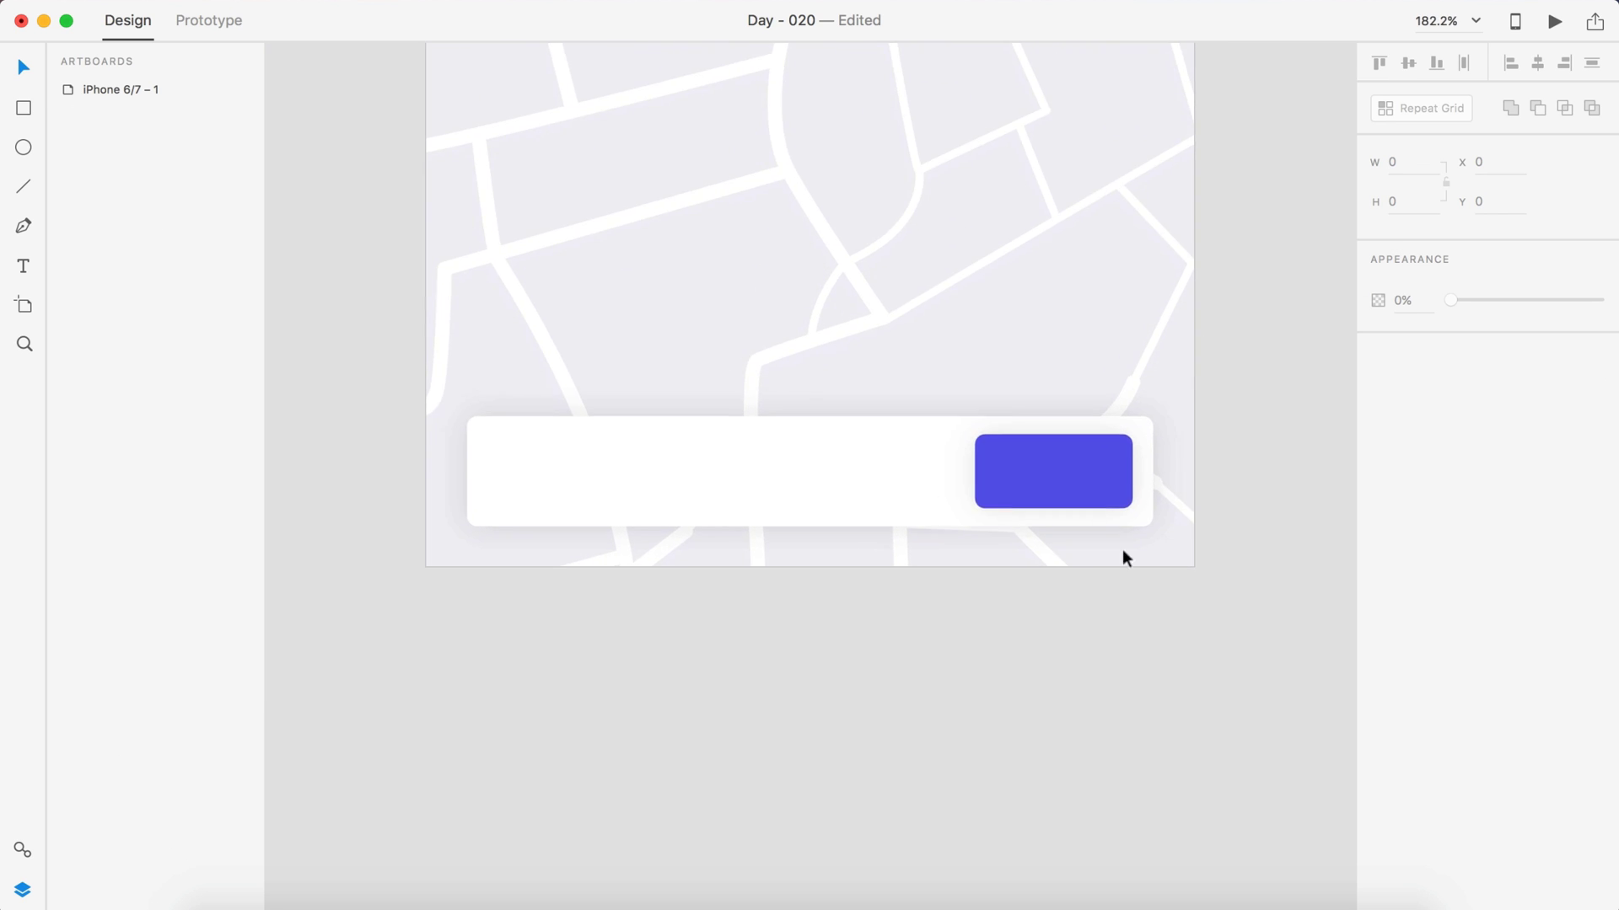
pyautogui.click(1060, 462)
pyautogui.hscroll(1, 1060, 462)
pyautogui.press('alt')
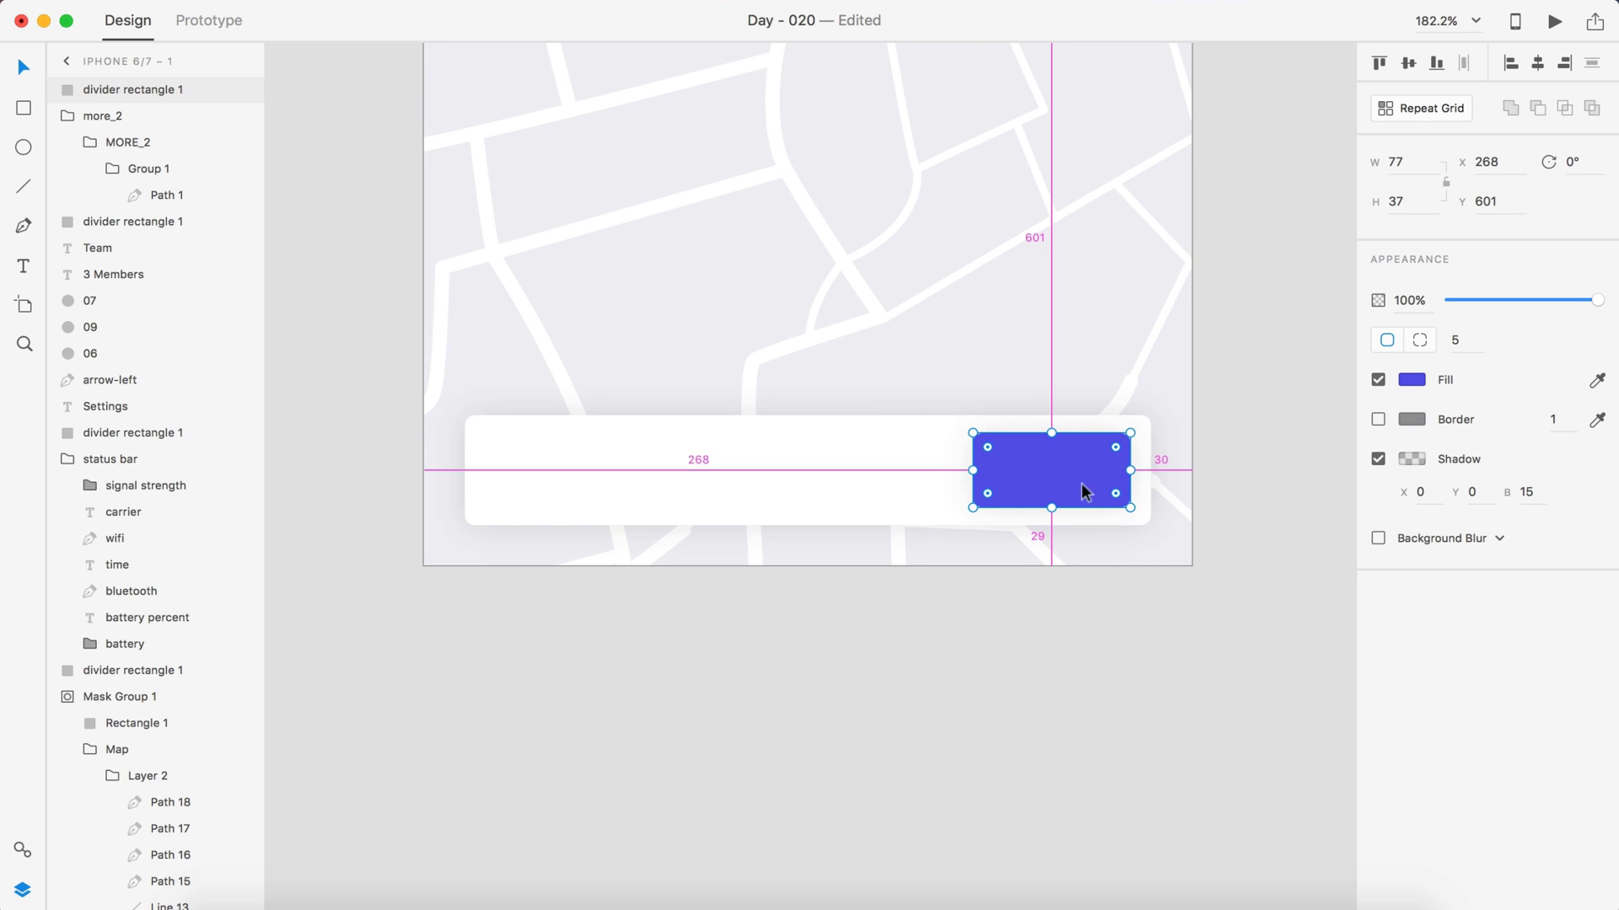
pyautogui.scroll(5, 1089, 505)
pyautogui.scroll(-2, 1089, 504)
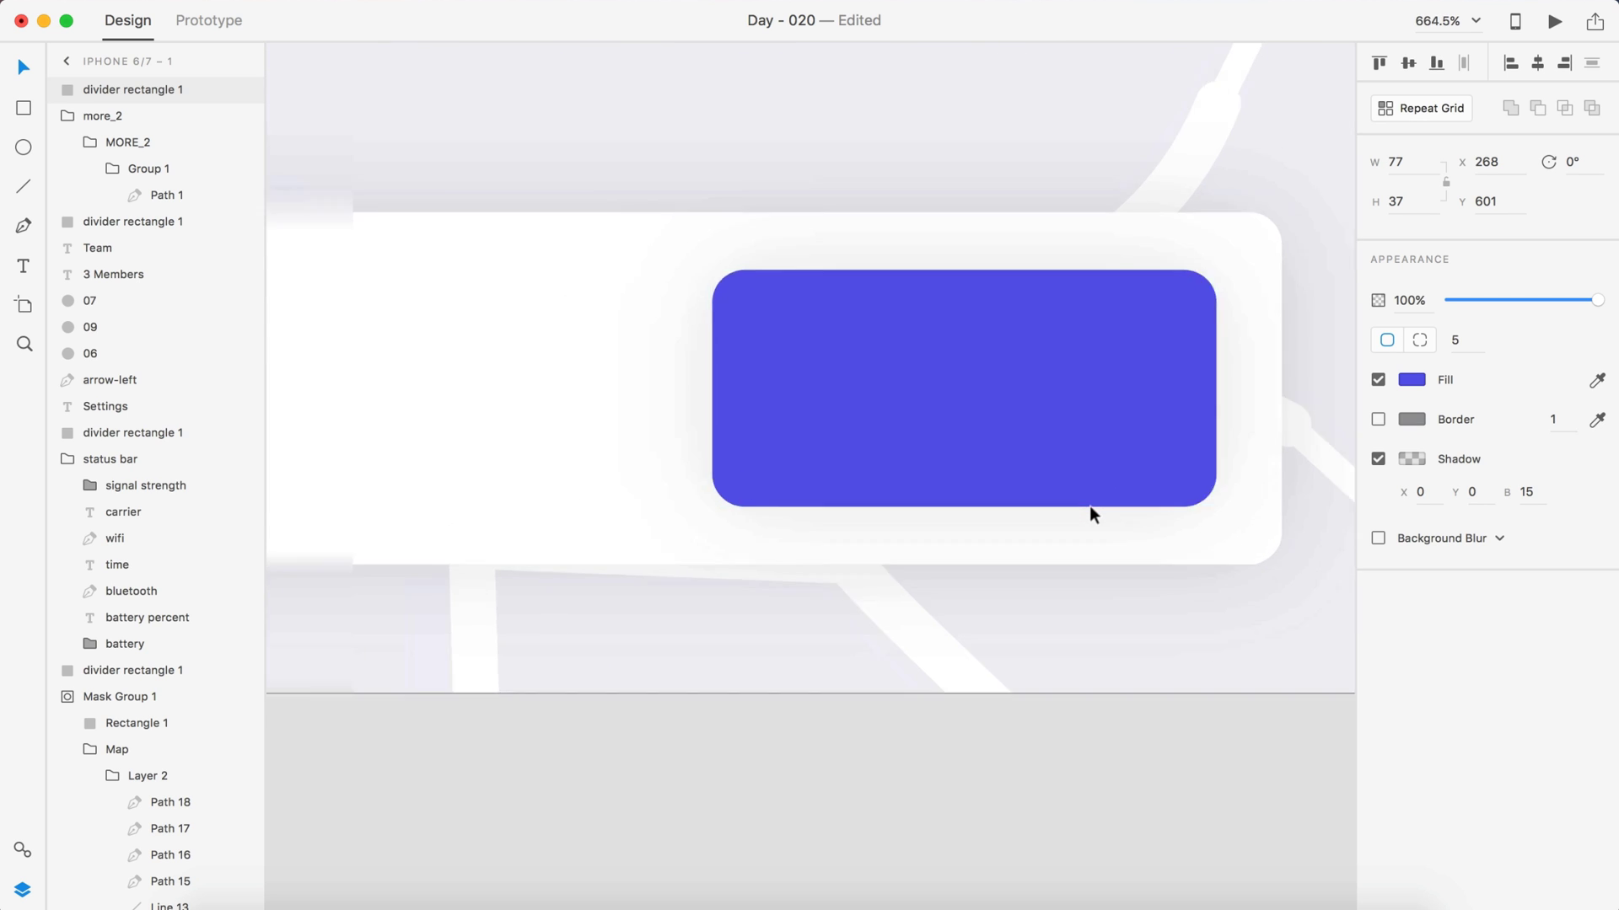
# - Add a white "Notify Me" label in Geomanist on the purple button and widen the button around it
pyautogui.scroll(-2, 1090, 504)
pyautogui.press('t')
pyautogui.click(1022, 451)
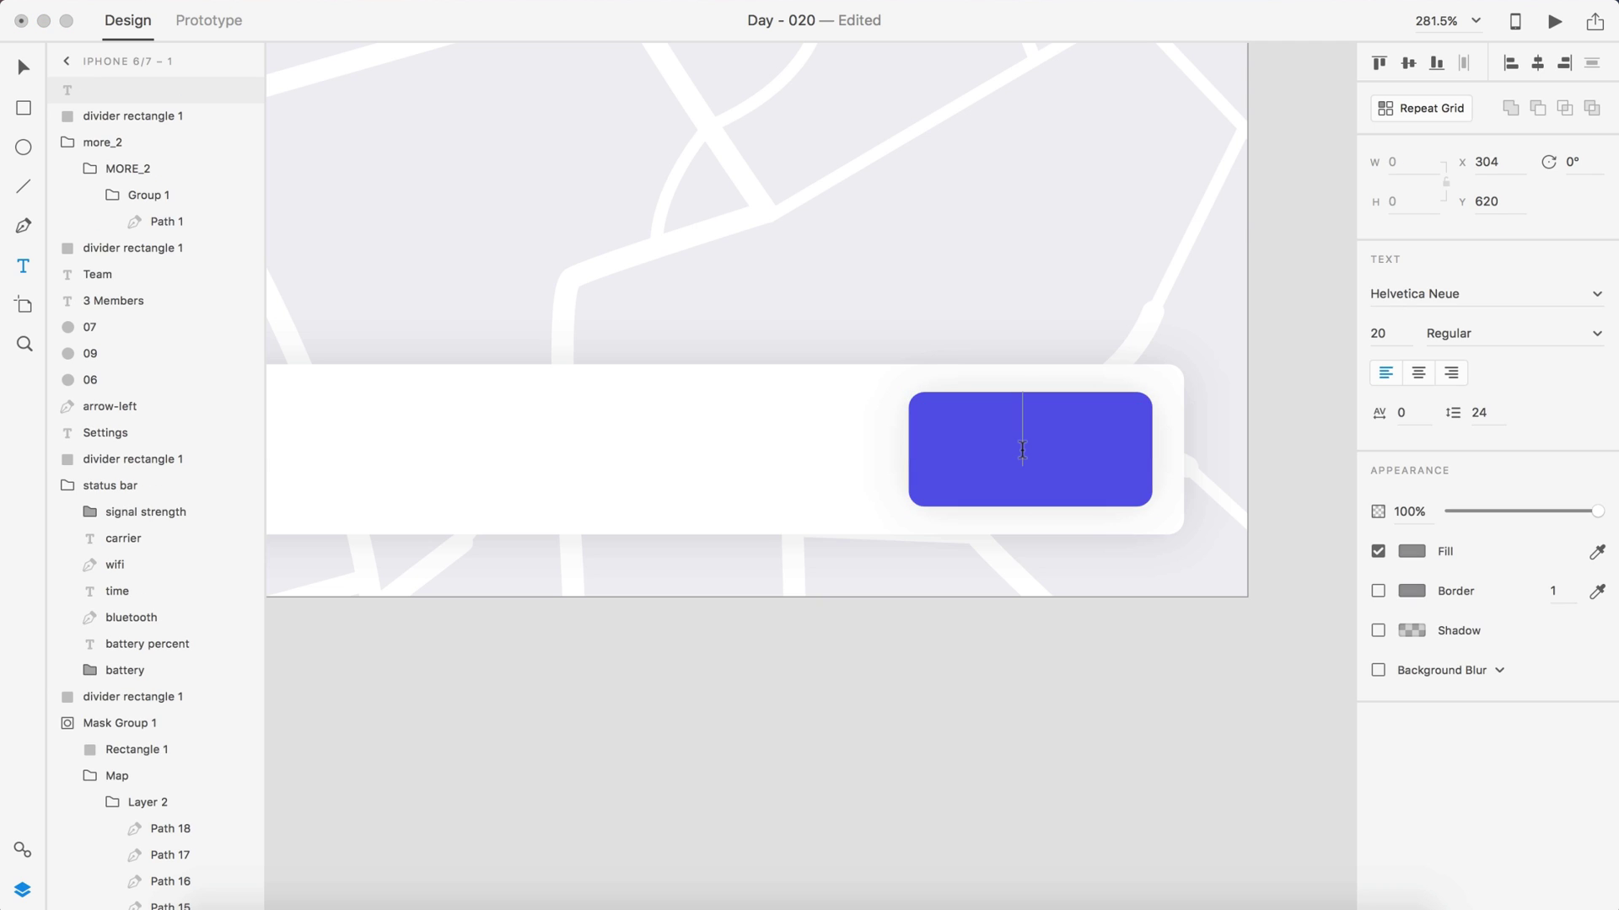
pyautogui.write('No')
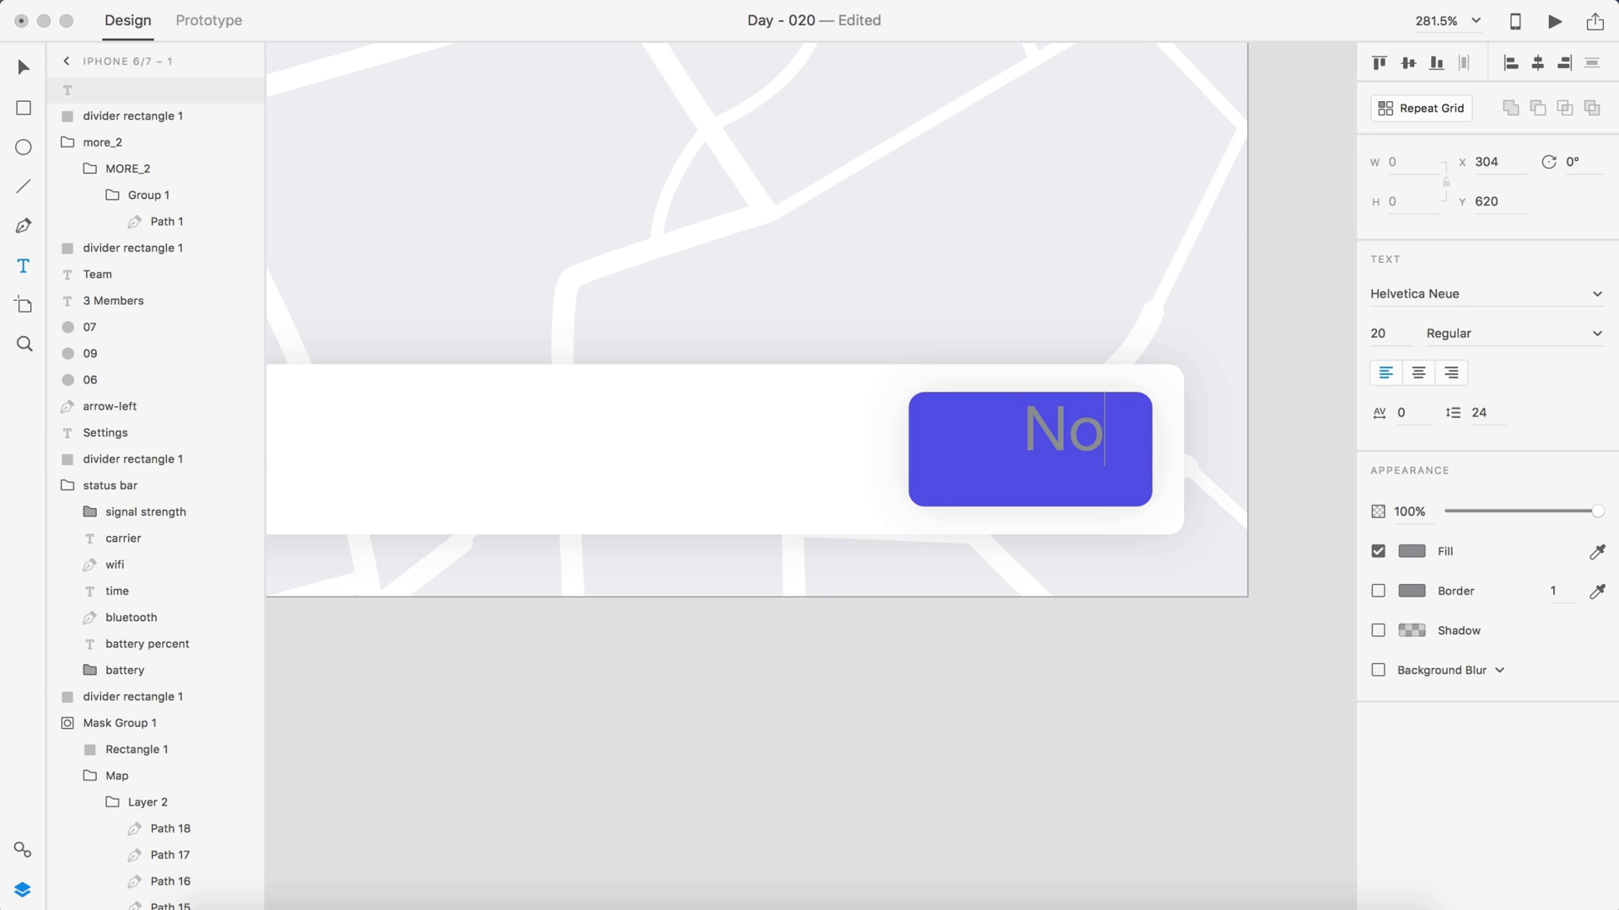
pyautogui.write('tify Me')
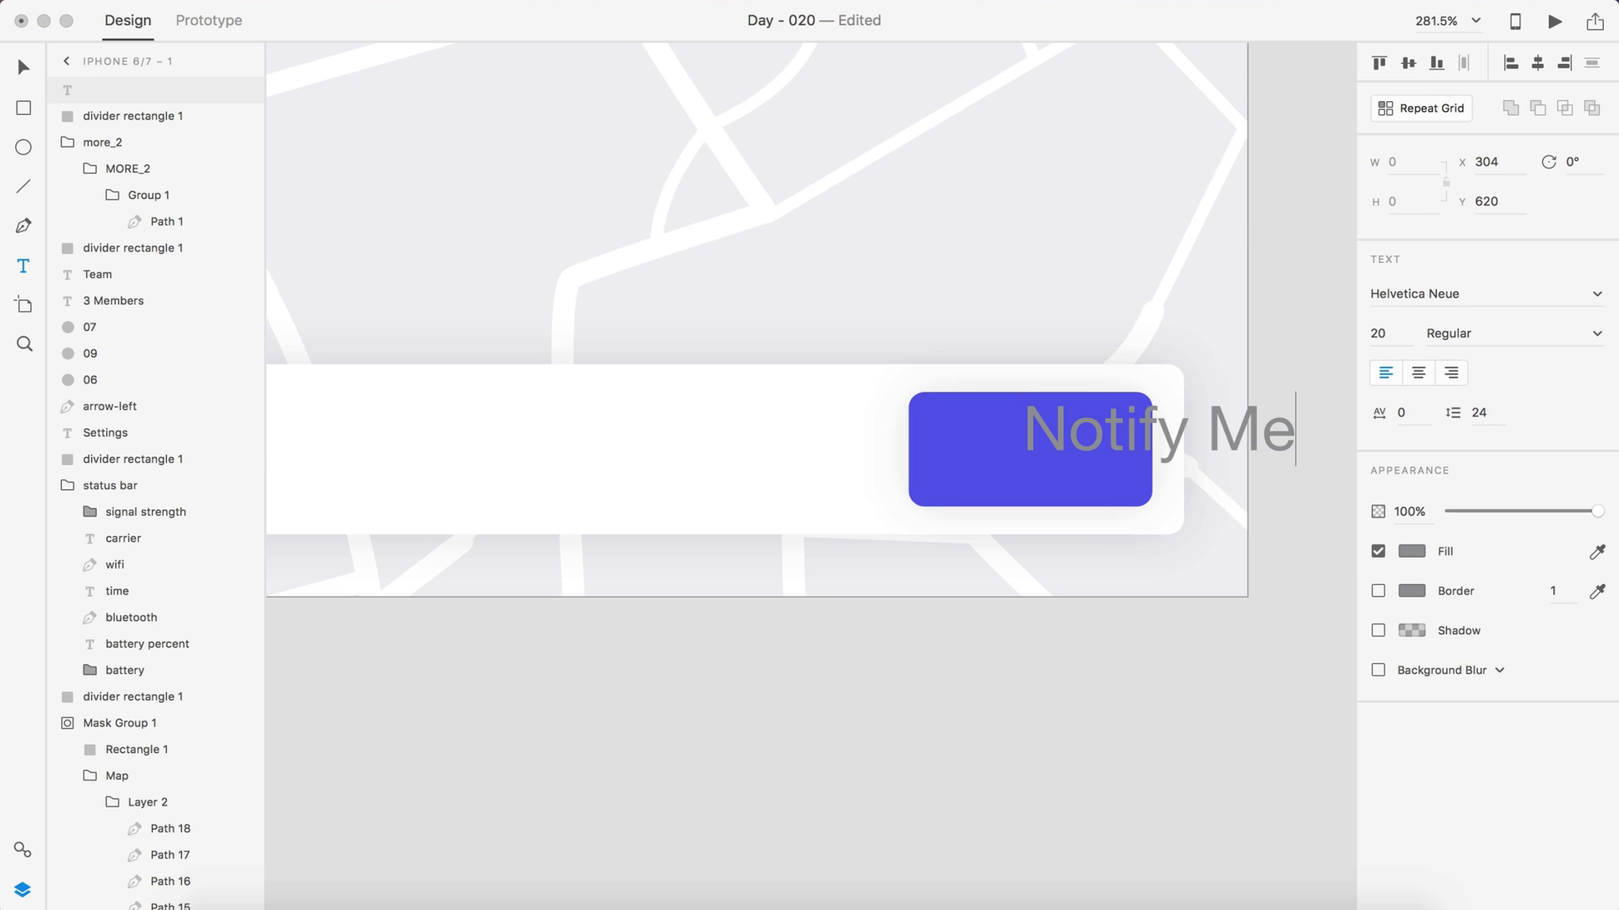
pyautogui.press('super+a')
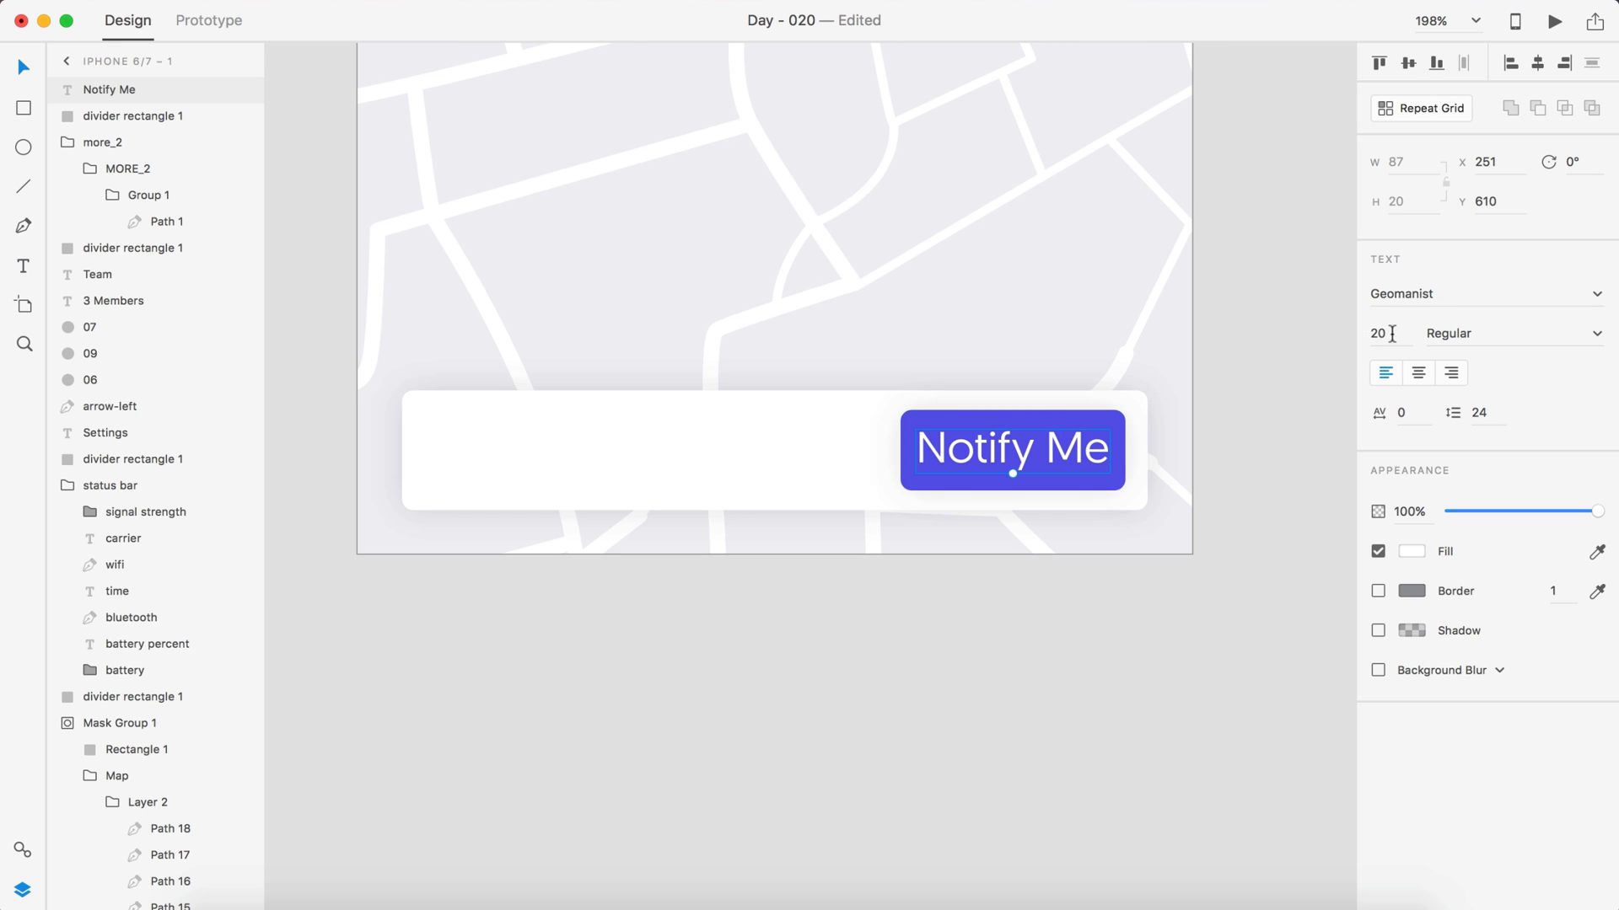
# - Set the "Notify Me" label's font size to 10
pyautogui.doubleClick(1392, 333)
pyautogui.write('10')
pyautogui.press('Return')
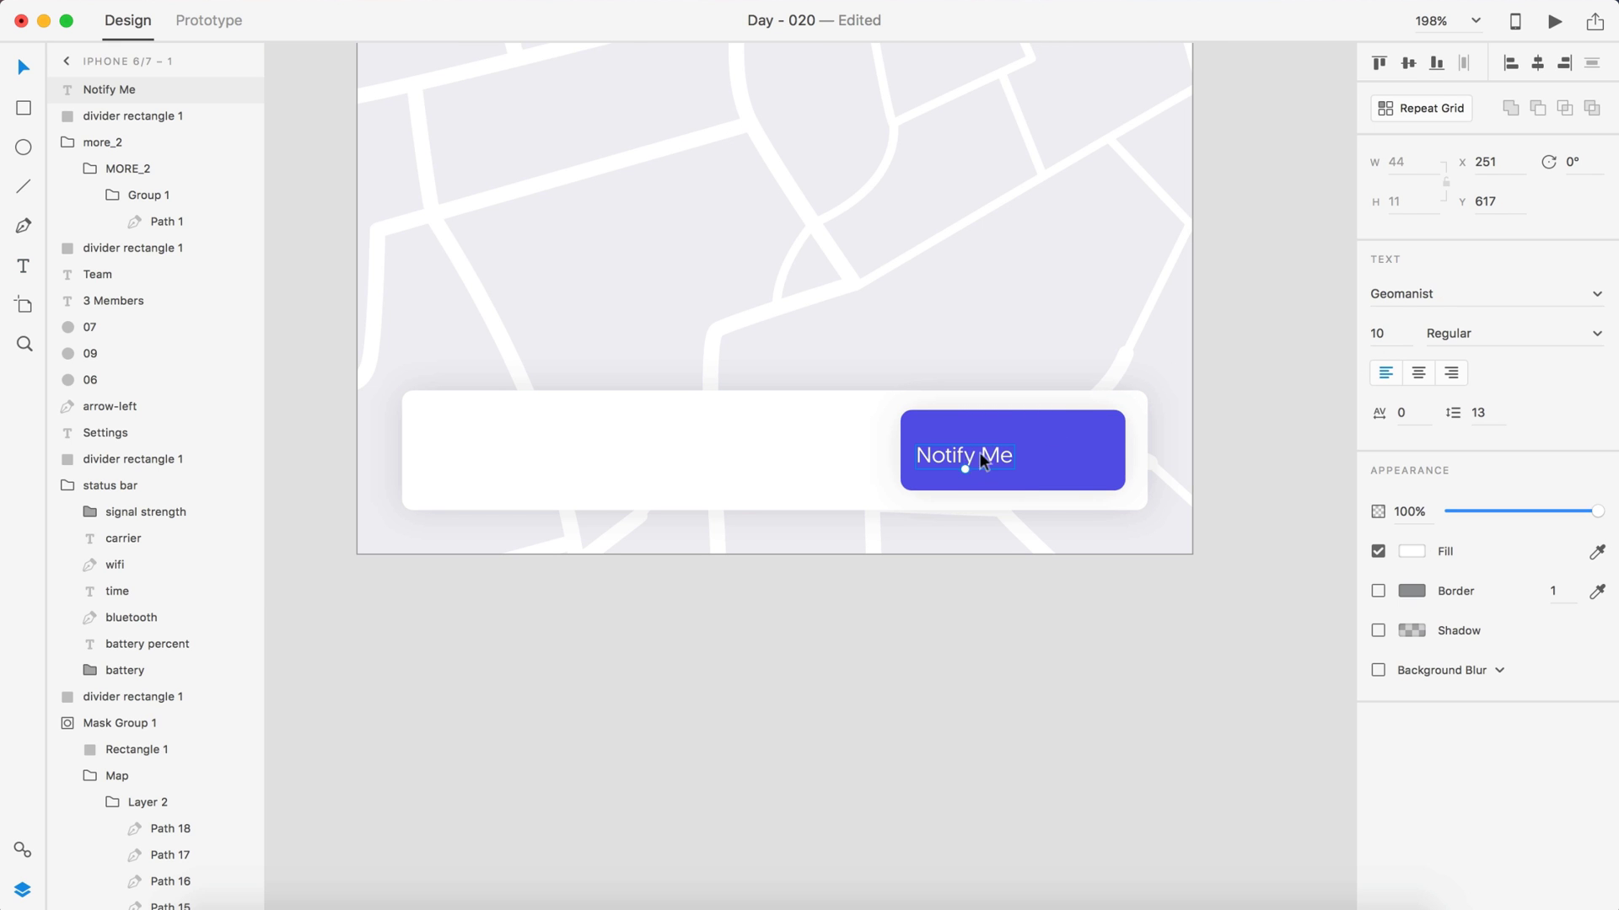
# - Narrow the purple button to 83 wide from its left edge and move the "Notify Me" label to X 282, Y 614
pyautogui.click(909, 453)
pyautogui.moveTo(909, 453); pyautogui.dragTo(941, 451)
pyautogui.click(1014, 453)
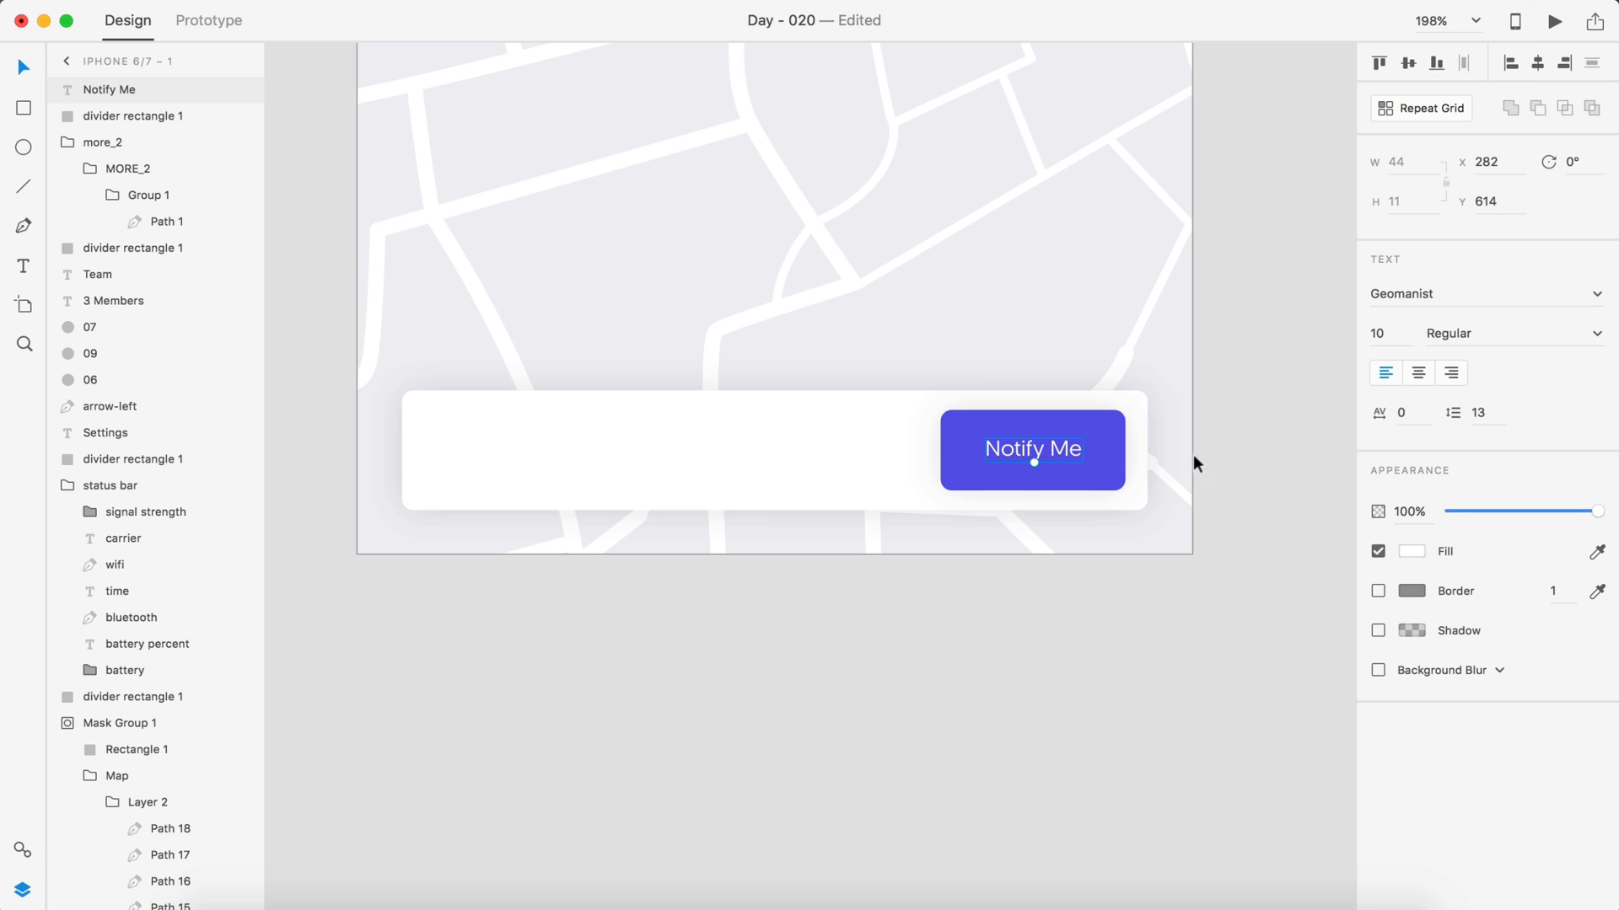
# - Try font size 14 on the "Notify Me" label and settle on 12
pyautogui.doubleClick(1396, 340)
pyautogui.write('14')
pyautogui.press('Return')
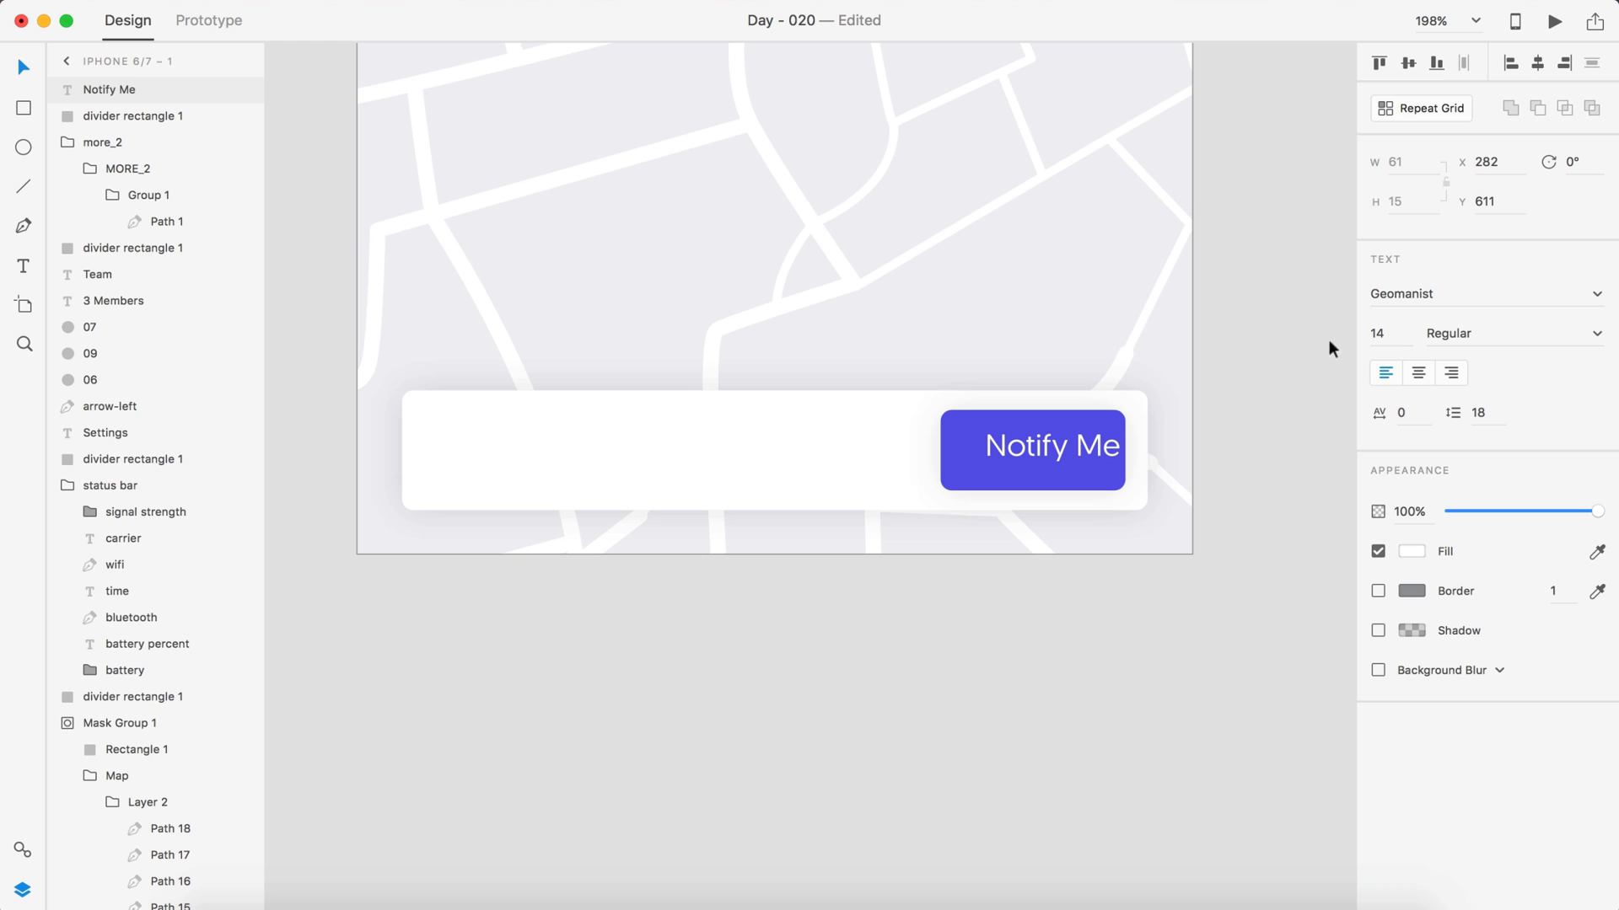
pyautogui.click(1385, 332)
pyautogui.write('12')
pyautogui.press('Return')
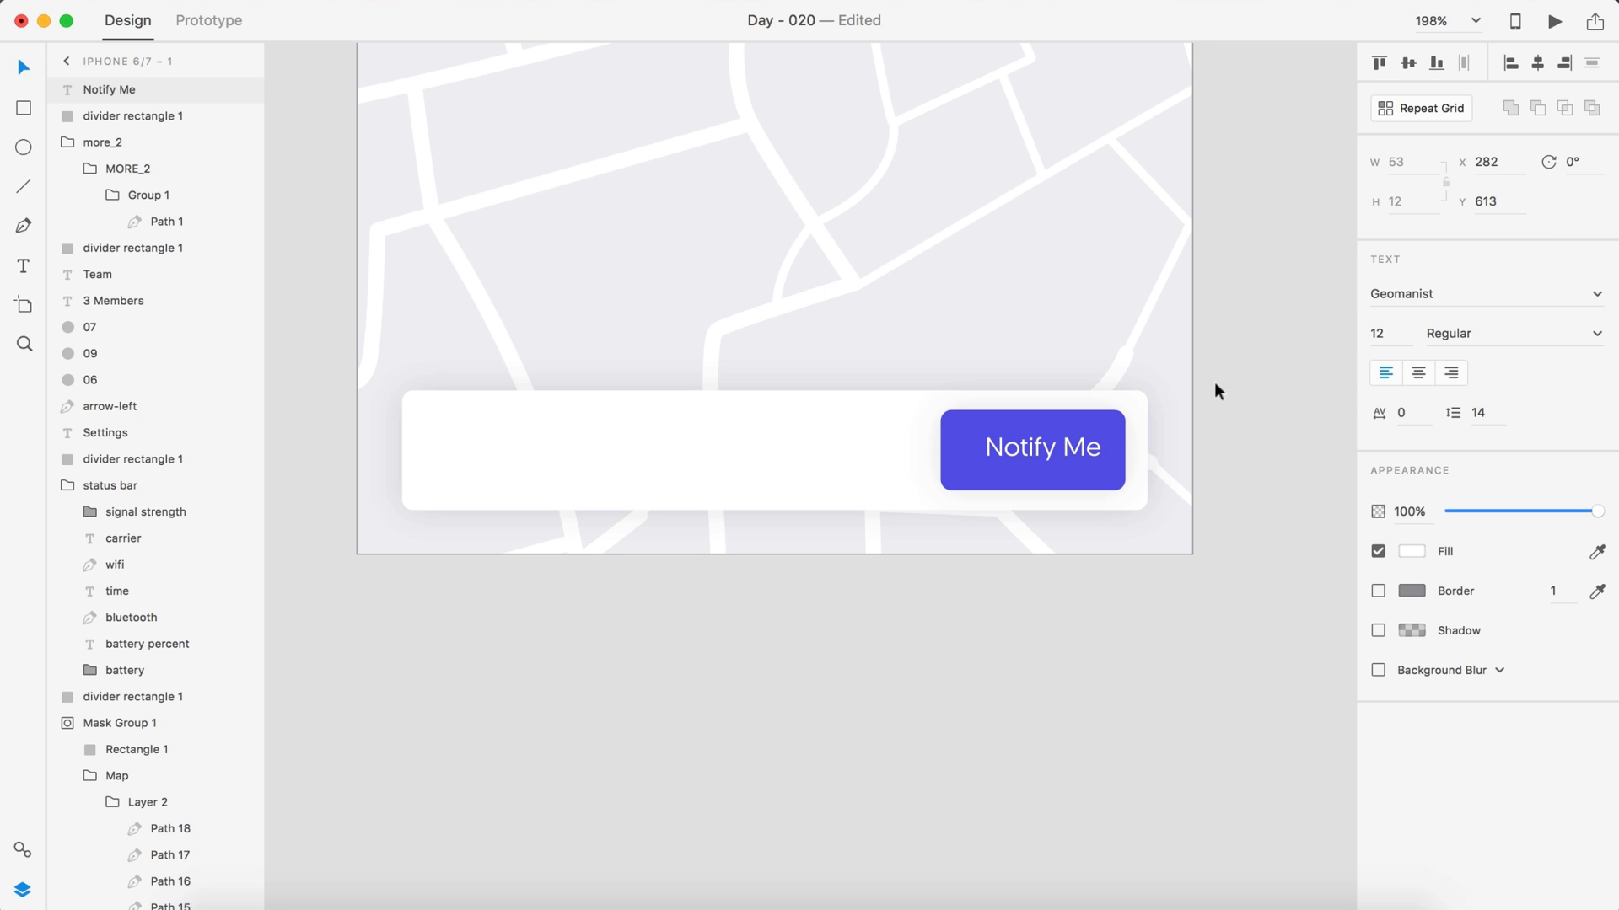
# - Centre the "Notify Me" label on the purple button at X 277, Y 614
pyautogui.scroll(5, 1156, 447)
pyautogui.moveTo(952, 460); pyautogui.dragTo(933, 459)
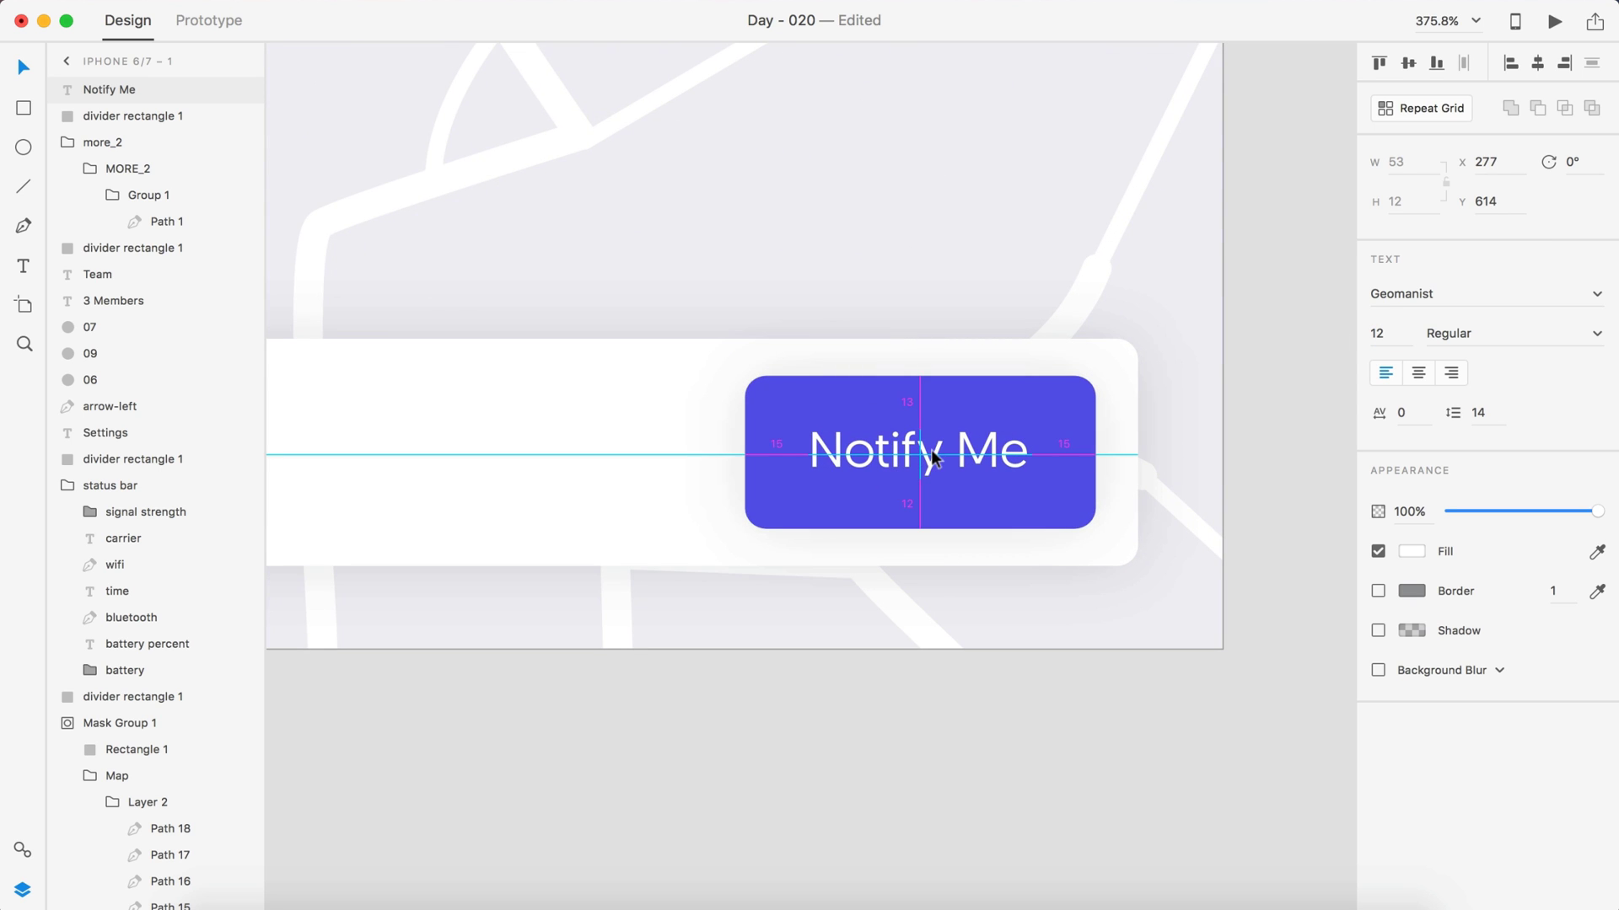
pyautogui.keyDown('shift'); pyautogui.click(1081, 434); pyautogui.keyUp('shift')
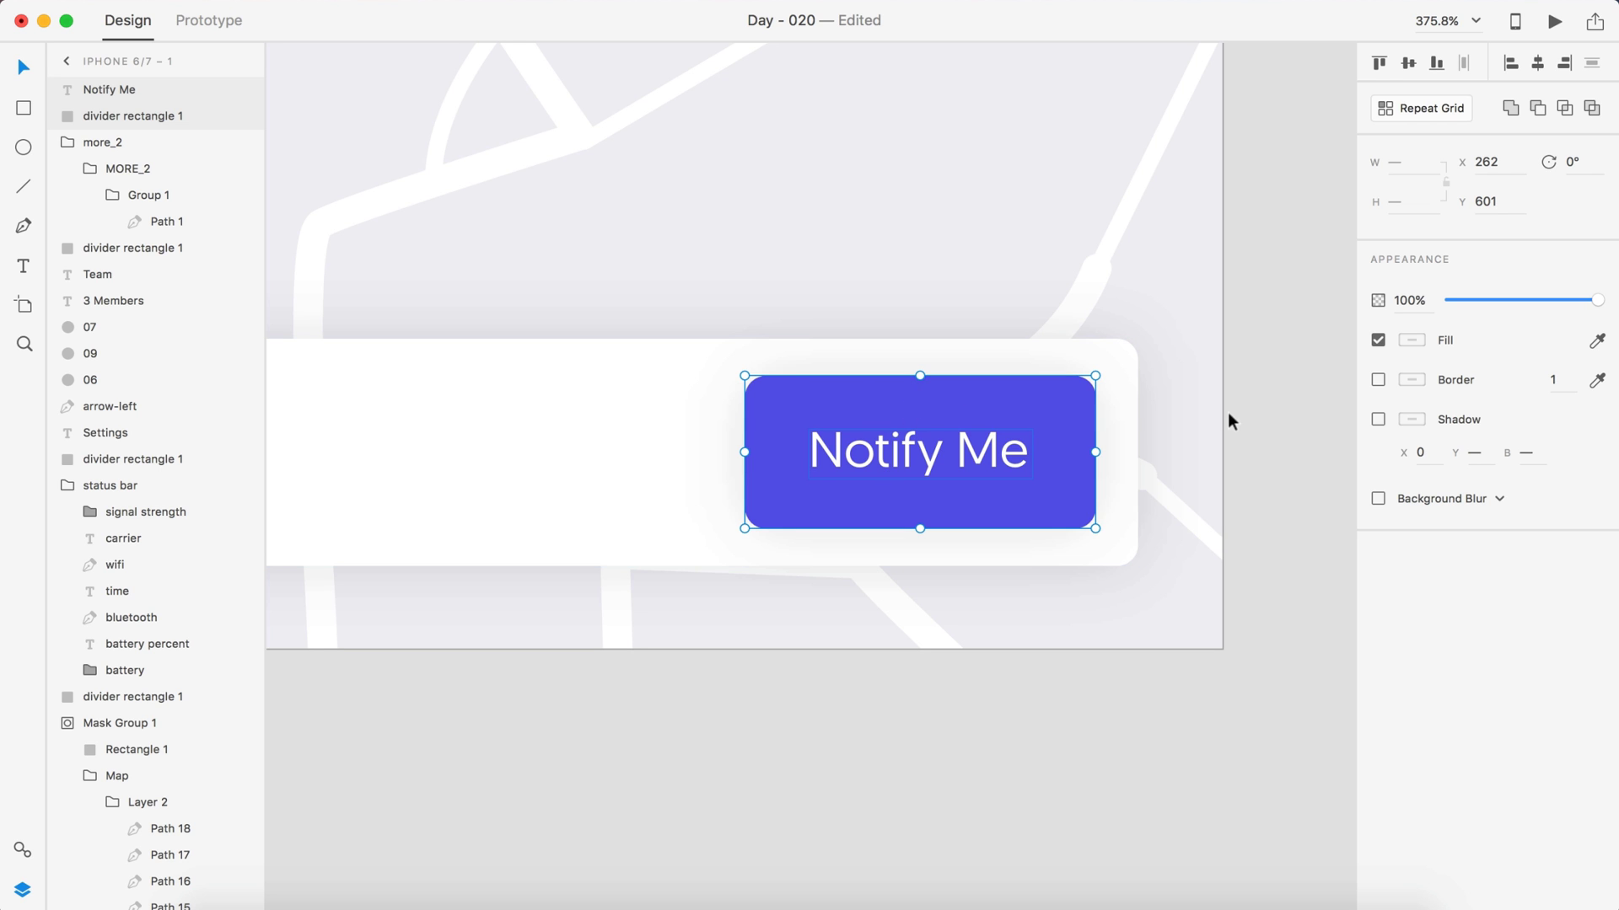
pyautogui.click(1281, 412)
pyautogui.scroll(-10, 1282, 412)
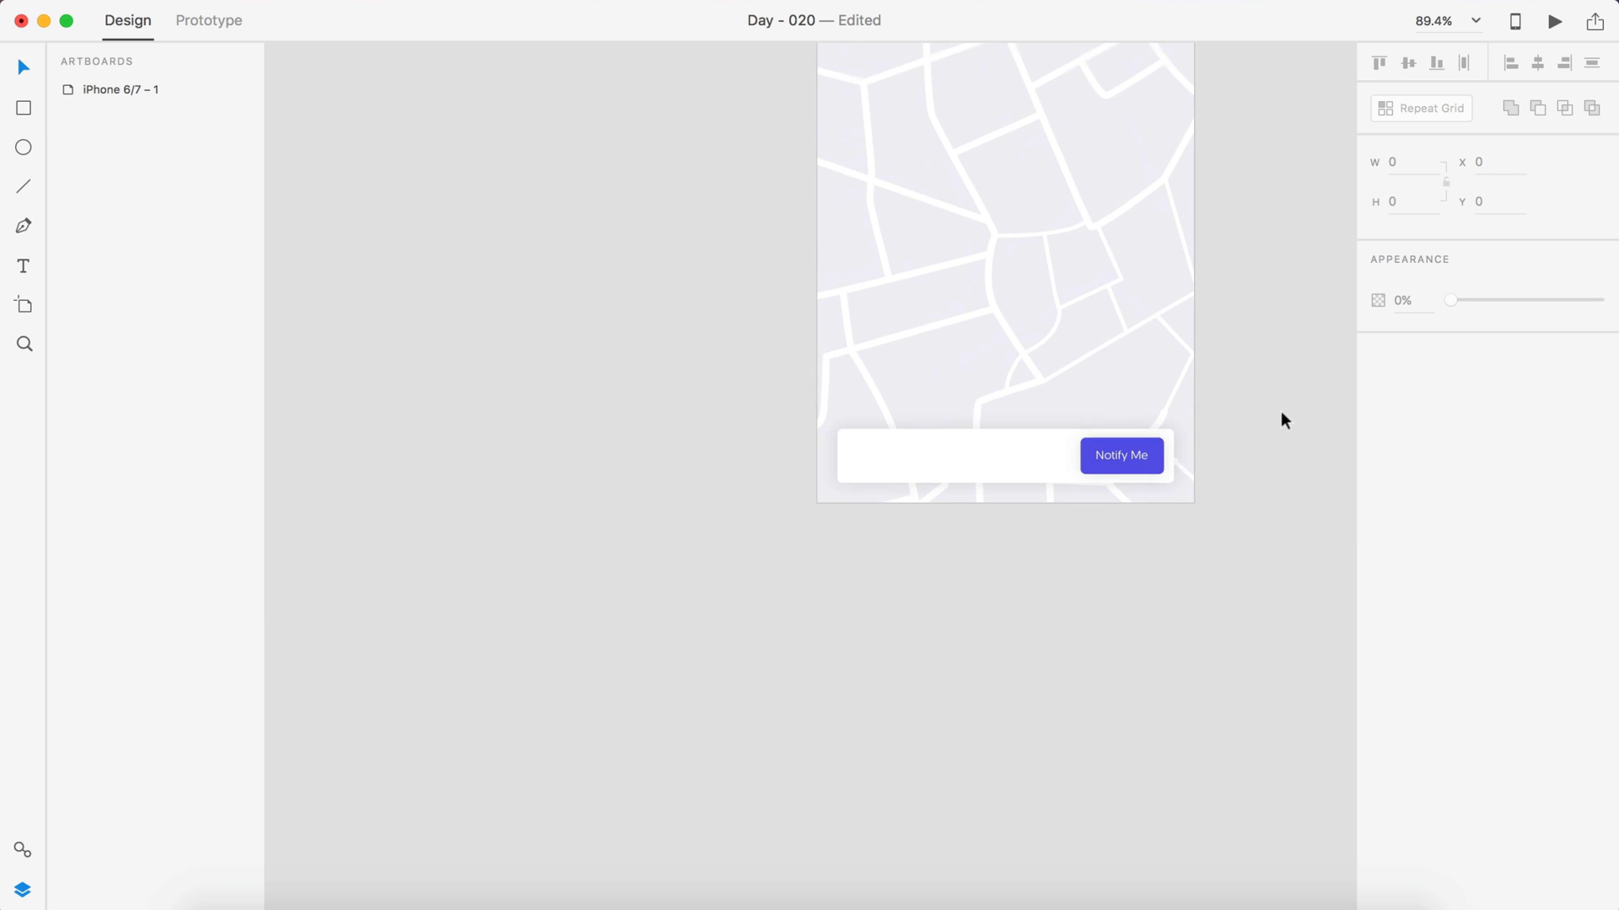
# - Duplicate the "Notify Me" label into the empty white area of the card at X 60, Y 614
pyautogui.scroll(3, 1282, 412)
pyautogui.scroll(5, 1041, 619)
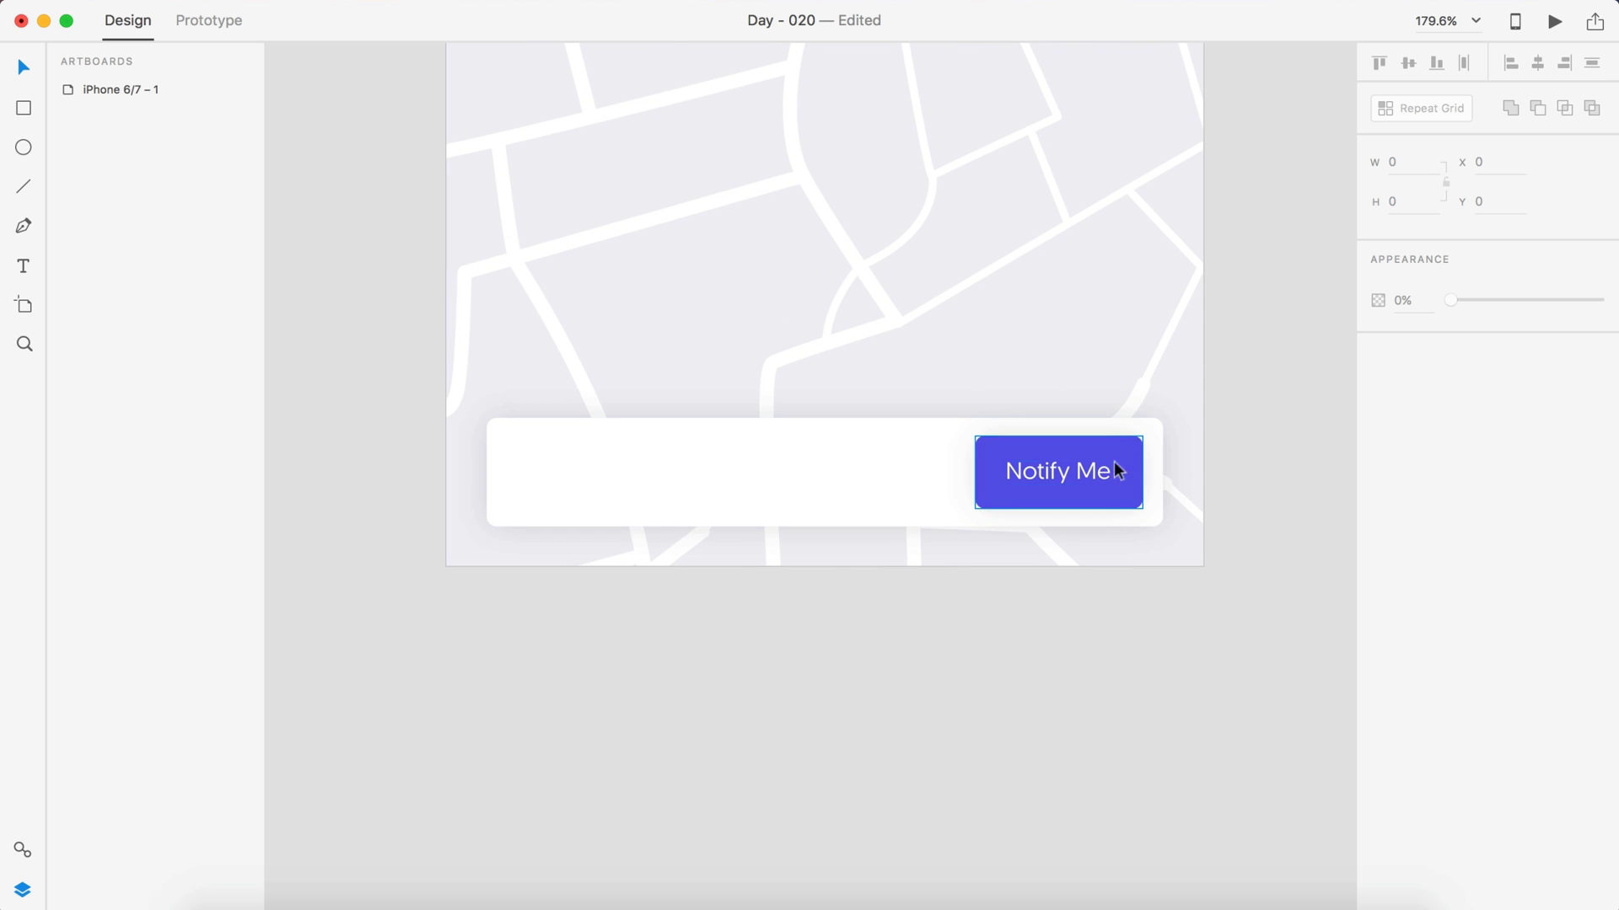
pyautogui.moveTo(1015, 473); pyautogui.dragTo(576, 474)
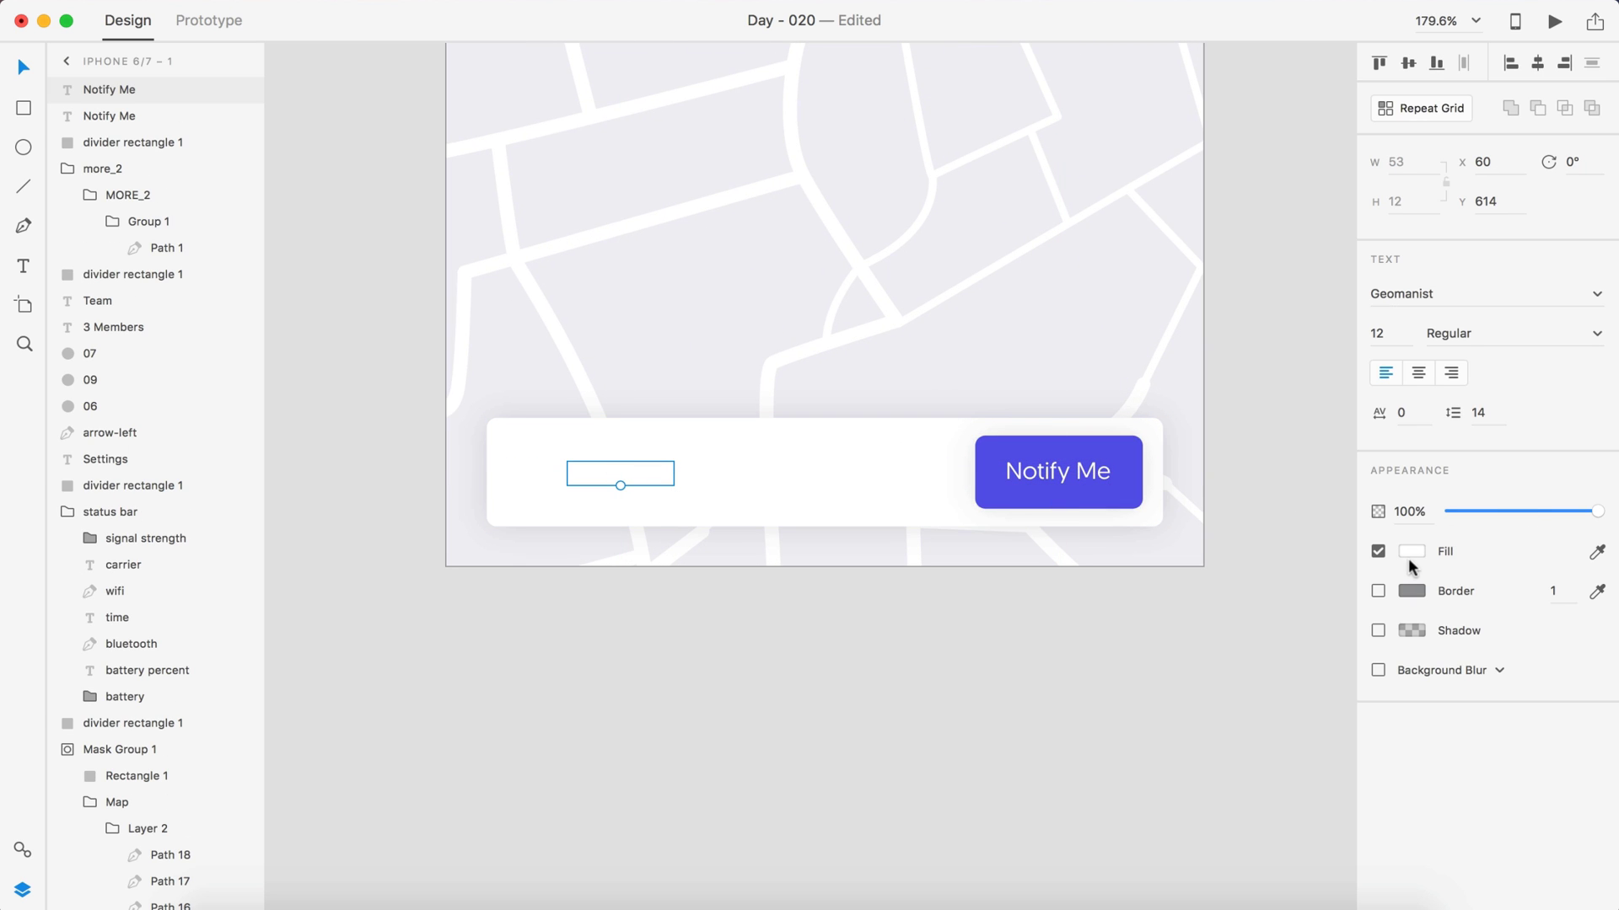
# - Fill the copied label with grey #8E8E8E and save that grey as a colour swatch
pyautogui.click(1410, 552)
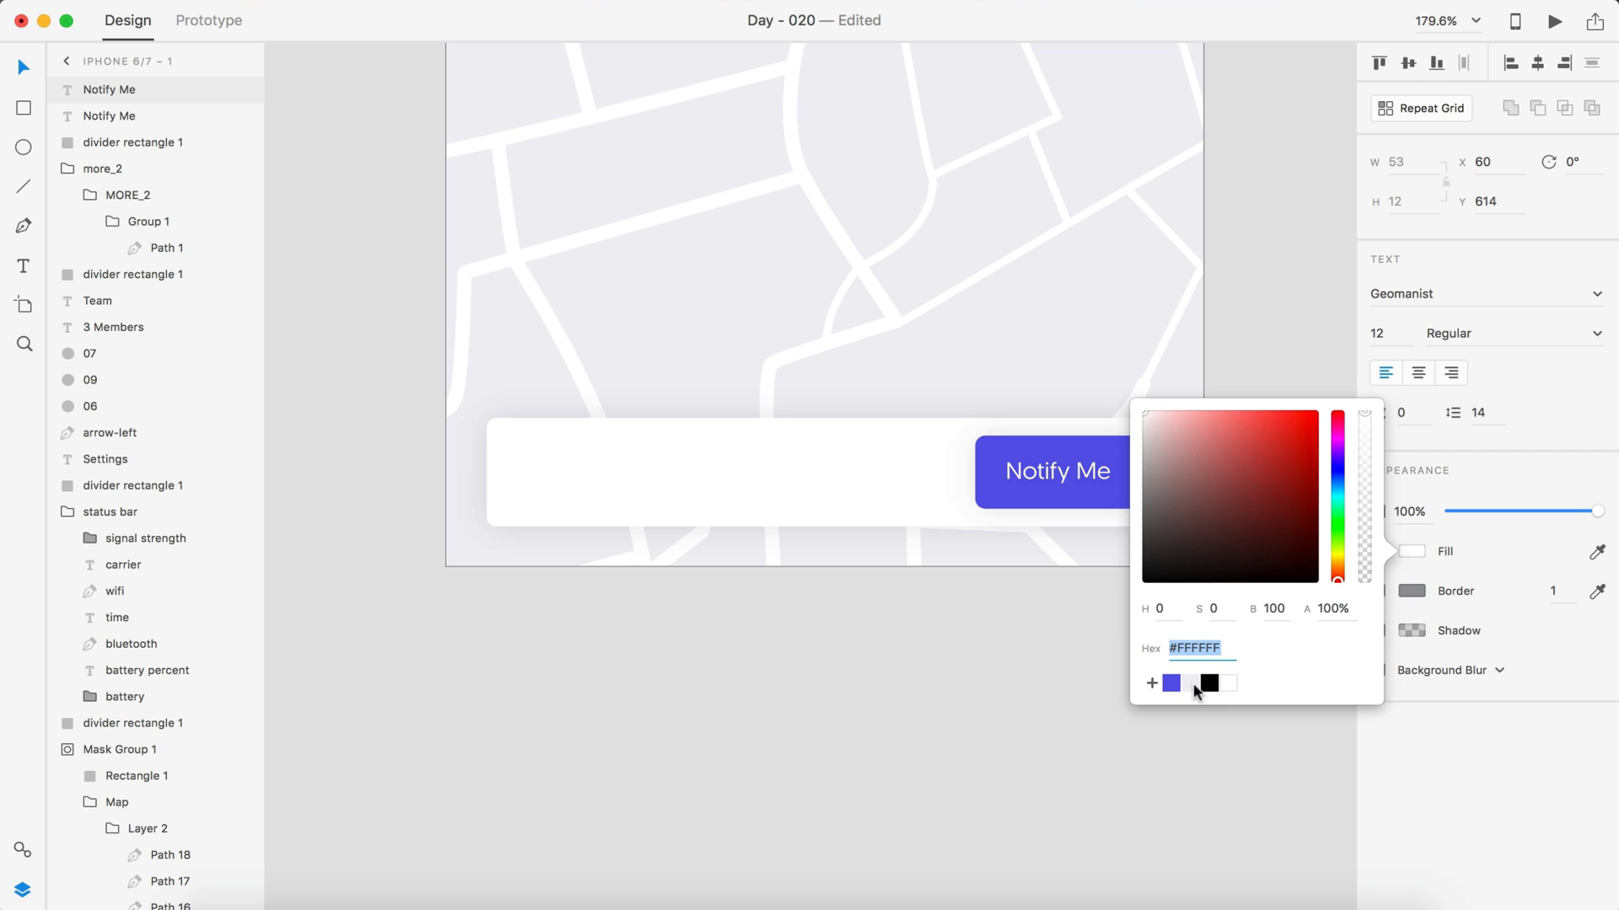
pyautogui.click(1194, 687)
pyautogui.click(1209, 683)
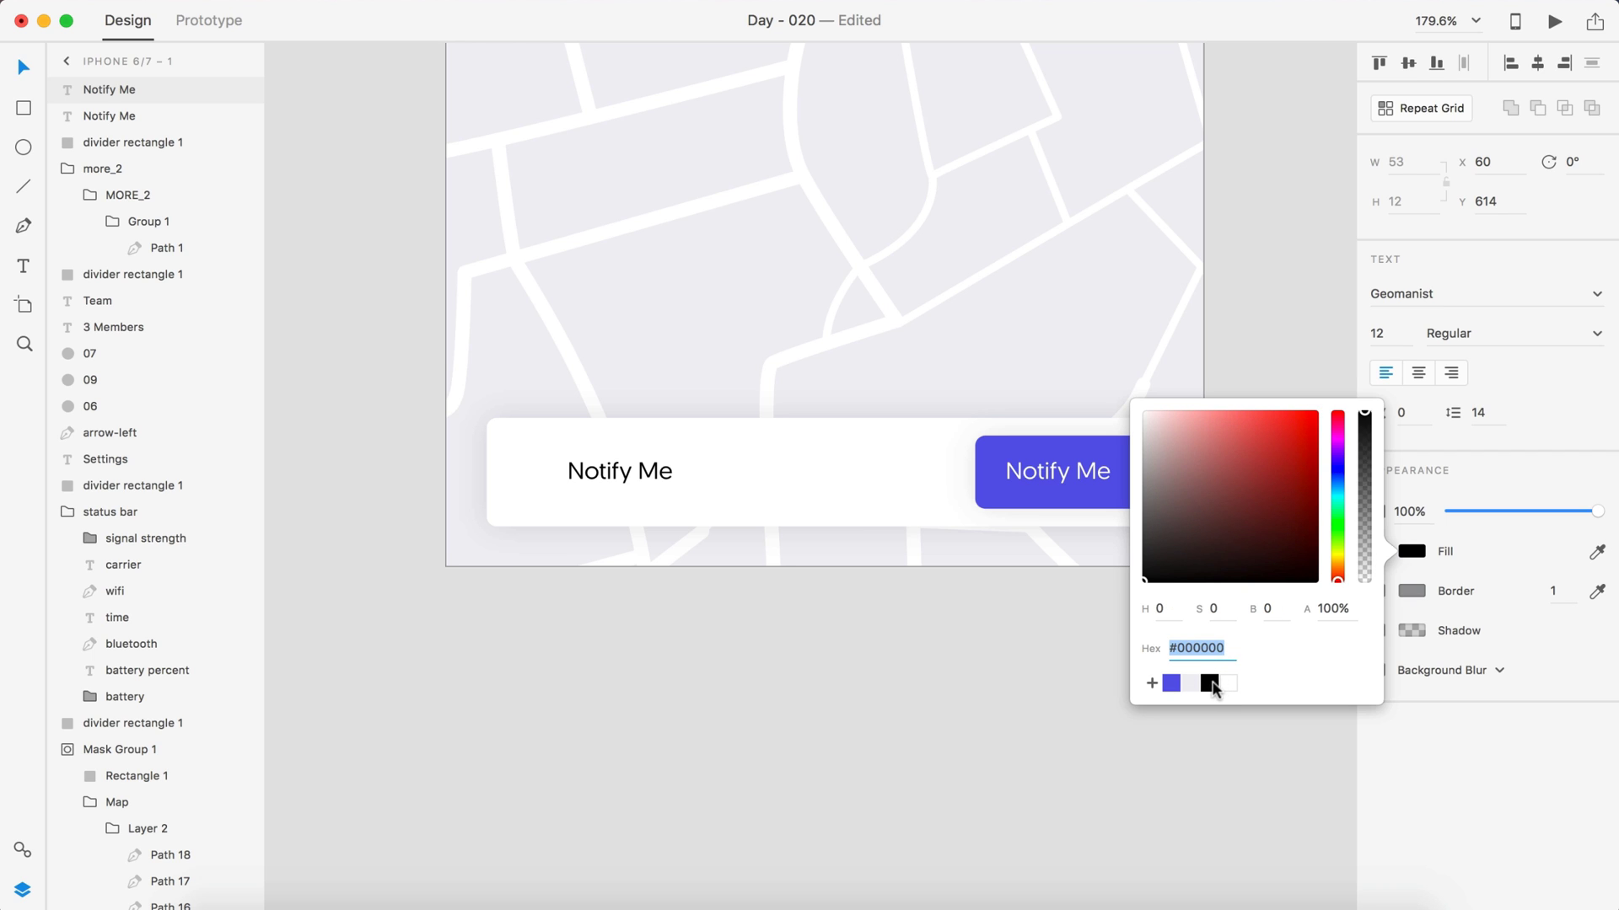
pyautogui.moveTo(1149, 531); pyautogui.dragTo(1128, 485)
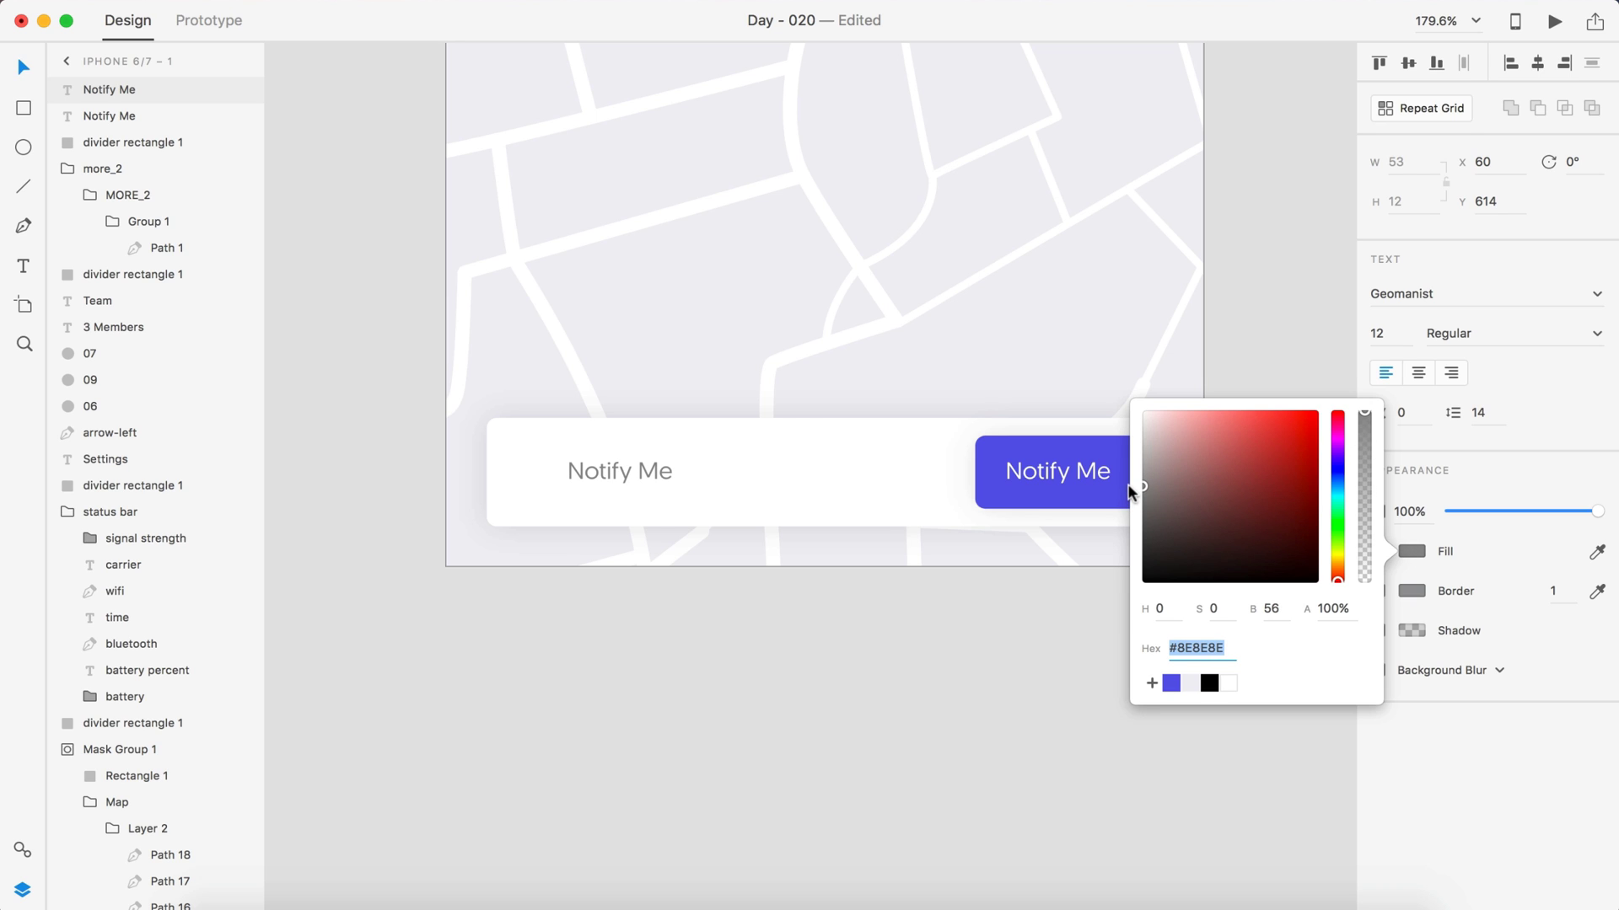
pyautogui.click(1151, 682)
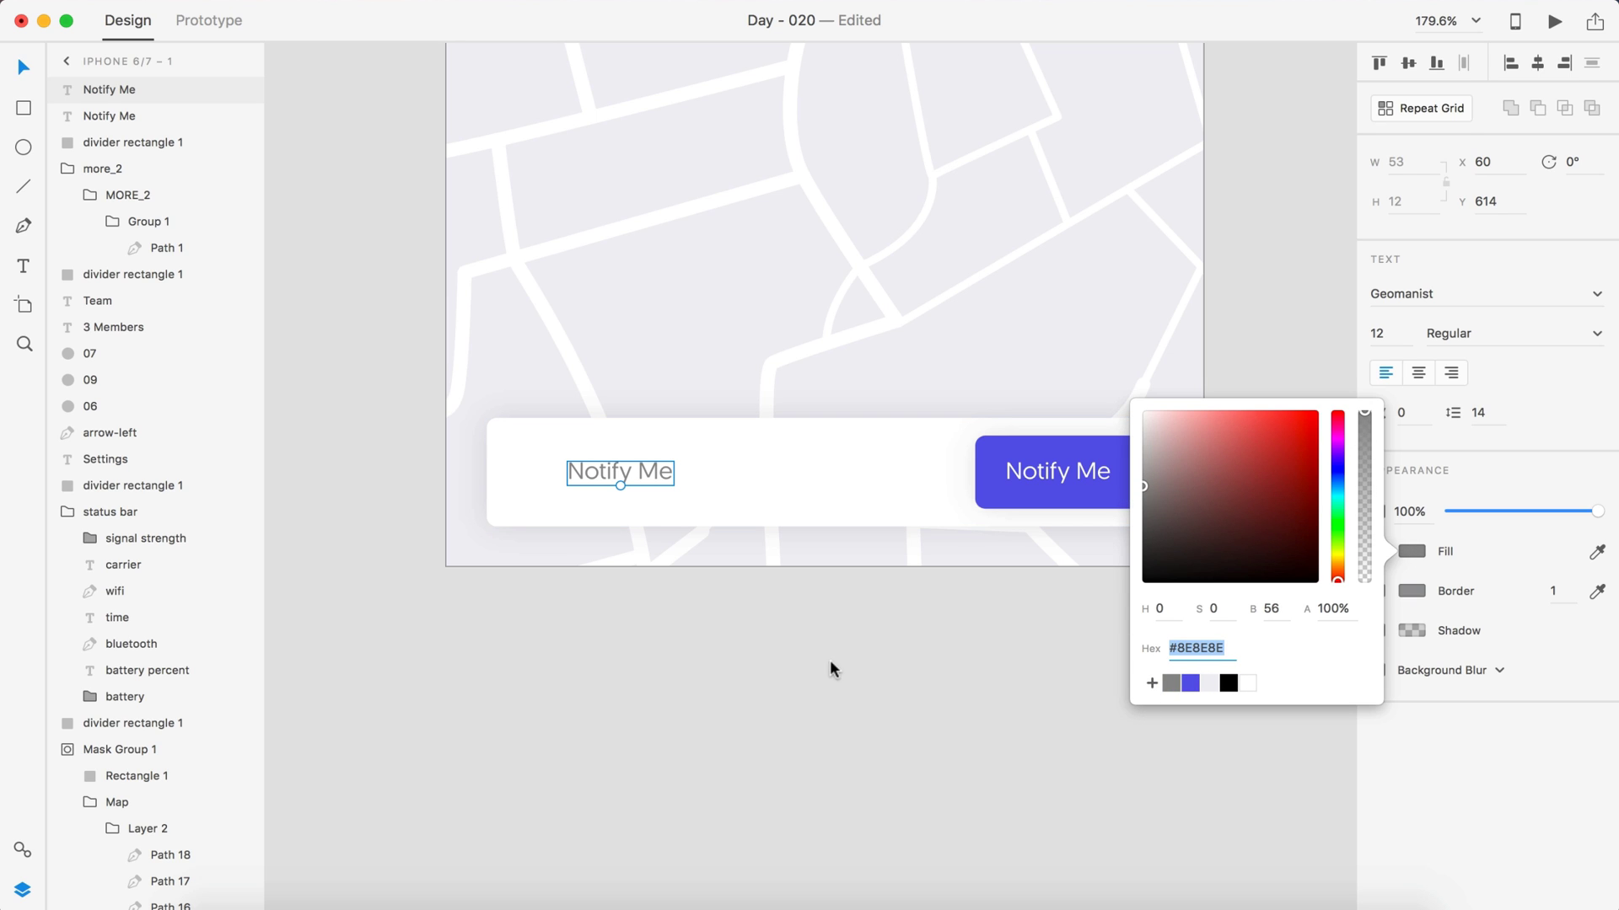
pyautogui.click(889, 695)
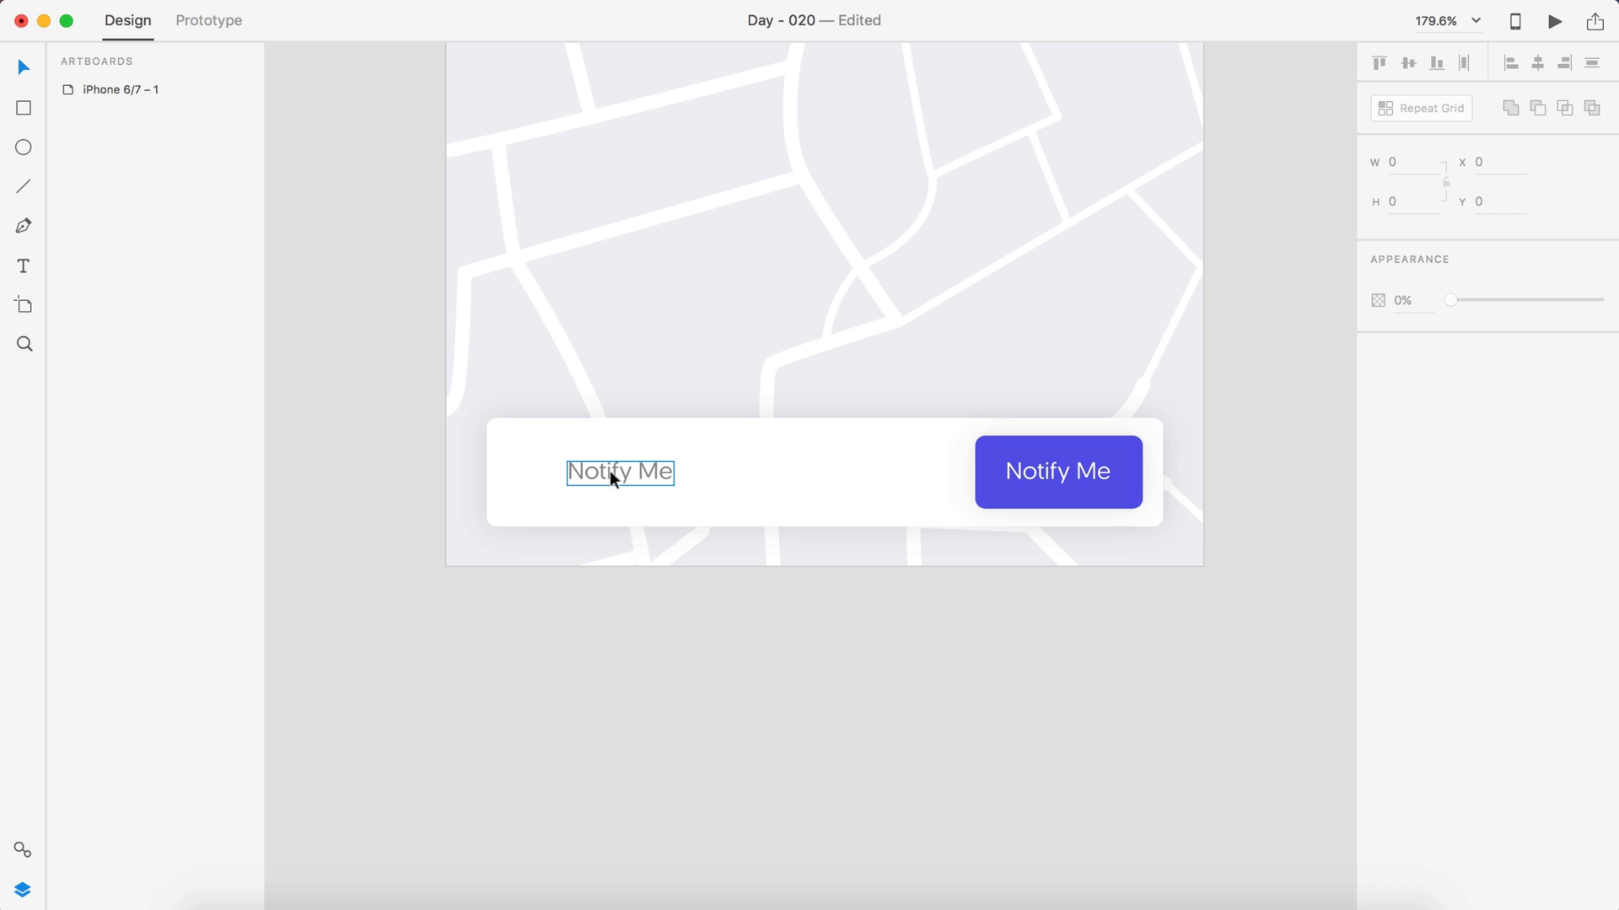
# - Replace the grey label's text with "Turned left onto Jefferson St."
pyautogui.doubleClick(609, 471)
pyautogui.write('Turned')
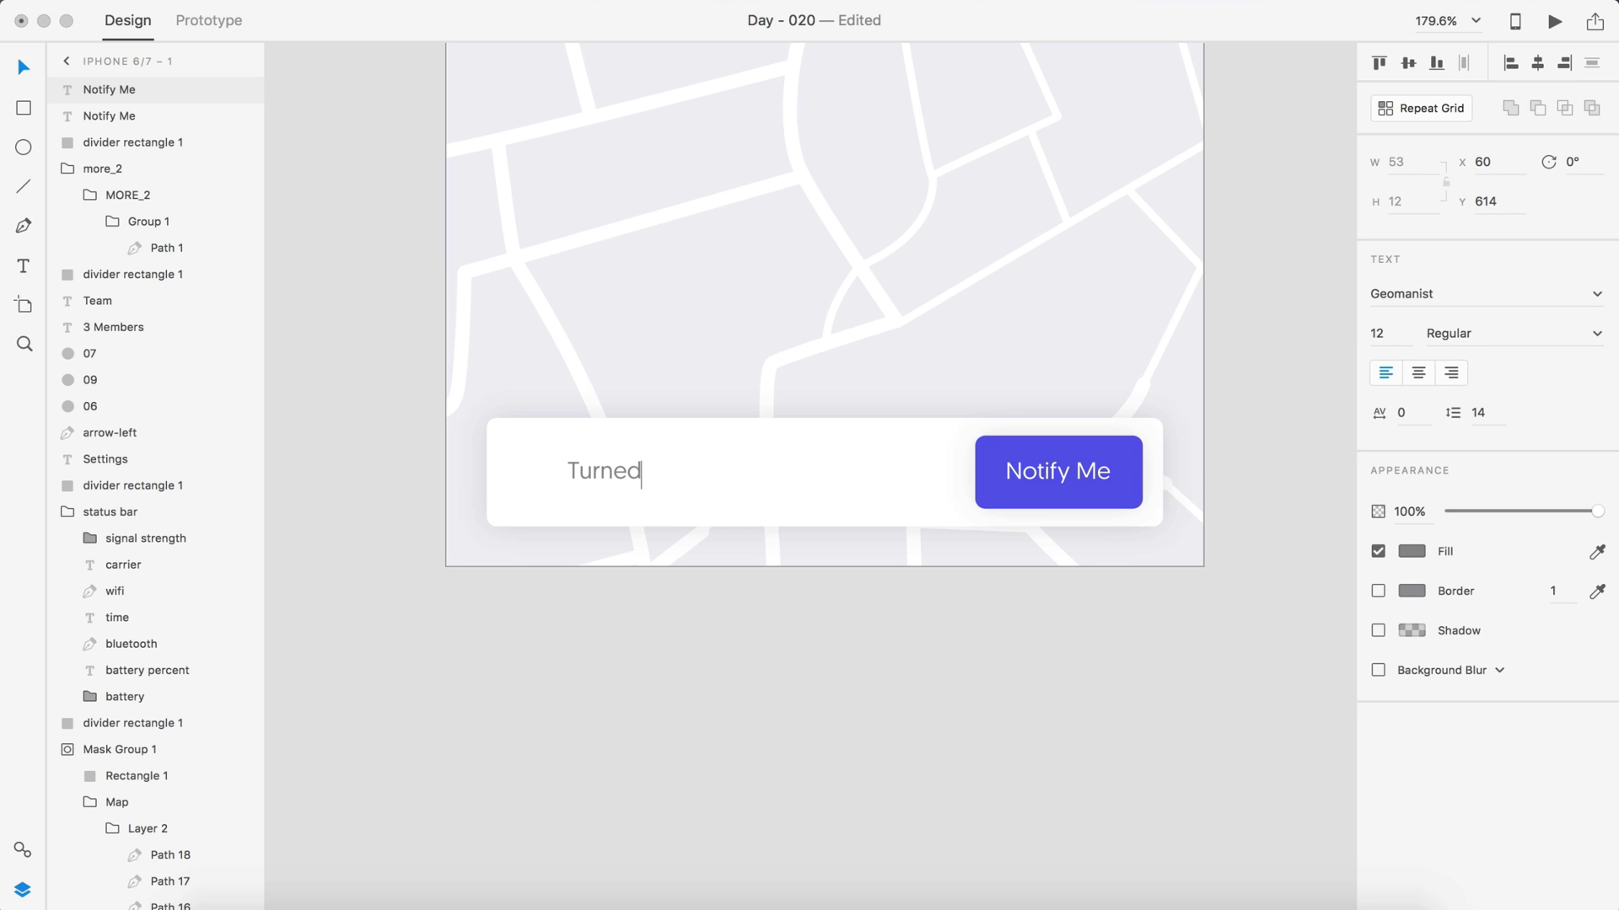
pyautogui.write(' left onto Jeffe')
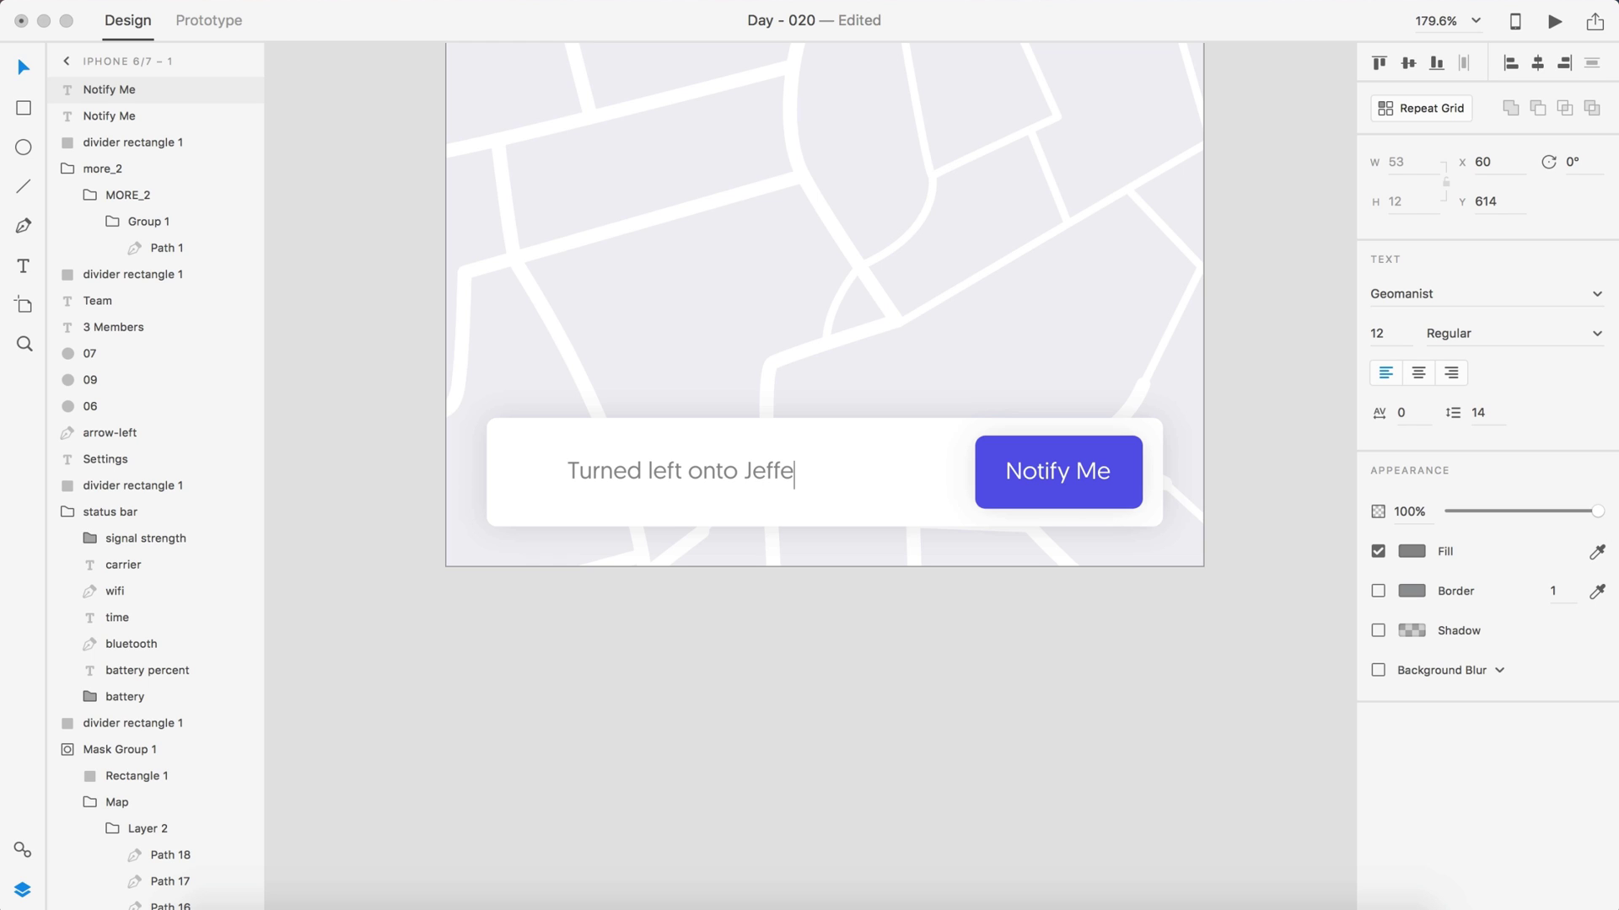
pyautogui.write('rson St.')
pyautogui.click(23, 69)
# - Line the grey direction text up with the white card's left edge and shift it inward to X 30
pyautogui.moveTo(605, 483); pyautogui.dragTo(525, 482)
pyautogui.click(1124, 472)
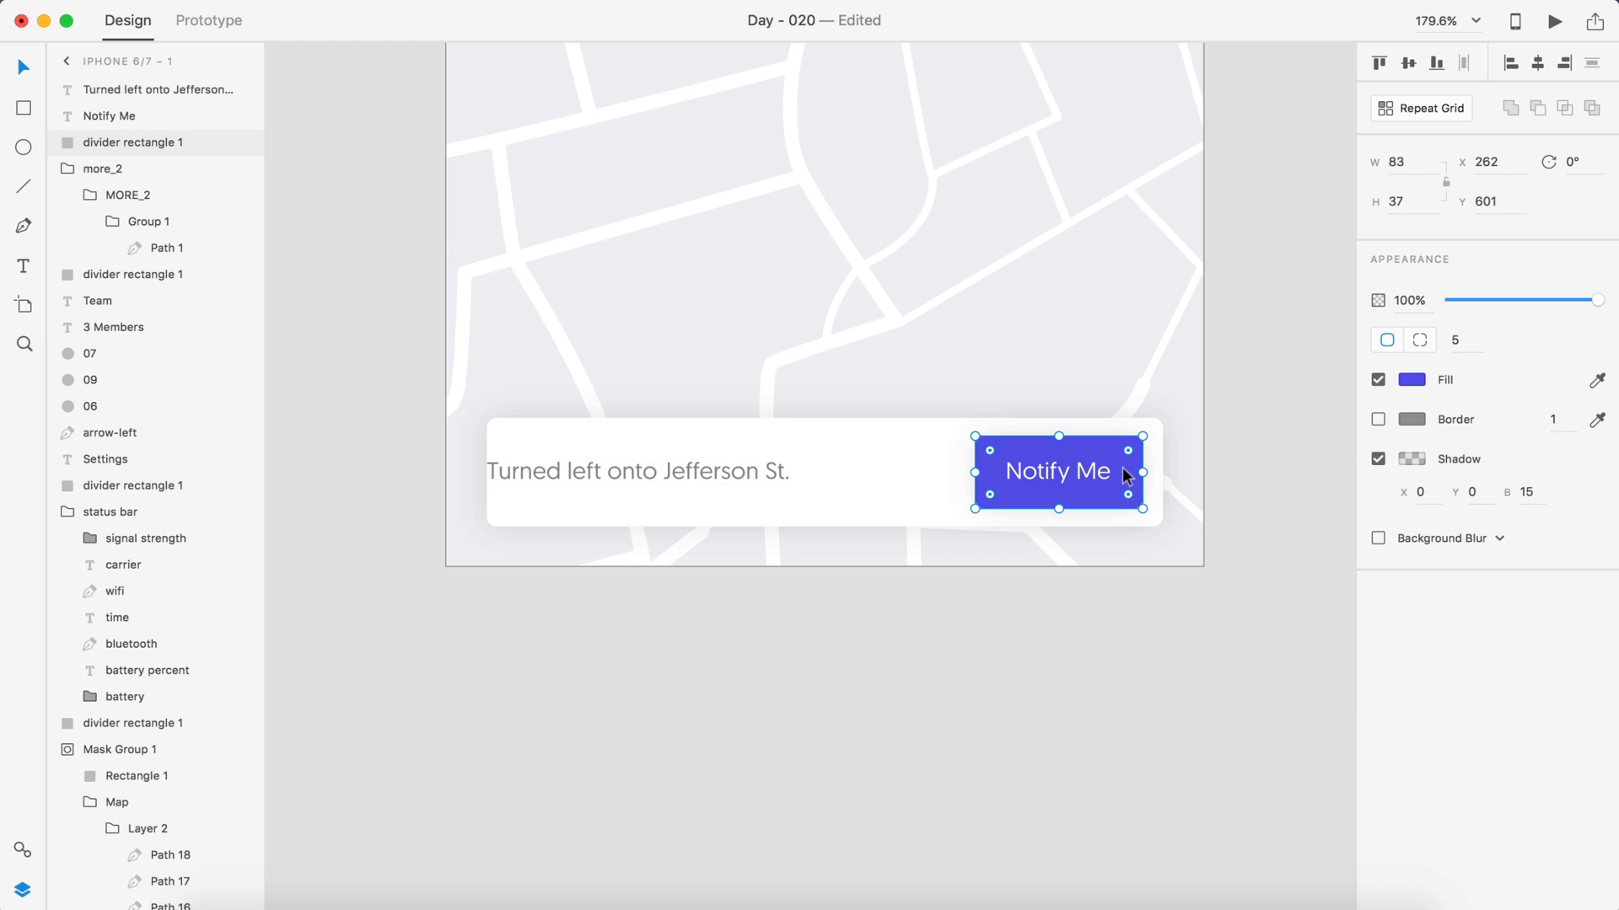
pyautogui.moveTo(1123, 475); pyautogui.dragTo(1124, 473)
pyautogui.click(677, 482)
pyautogui.hotkey('shift', 'Right')
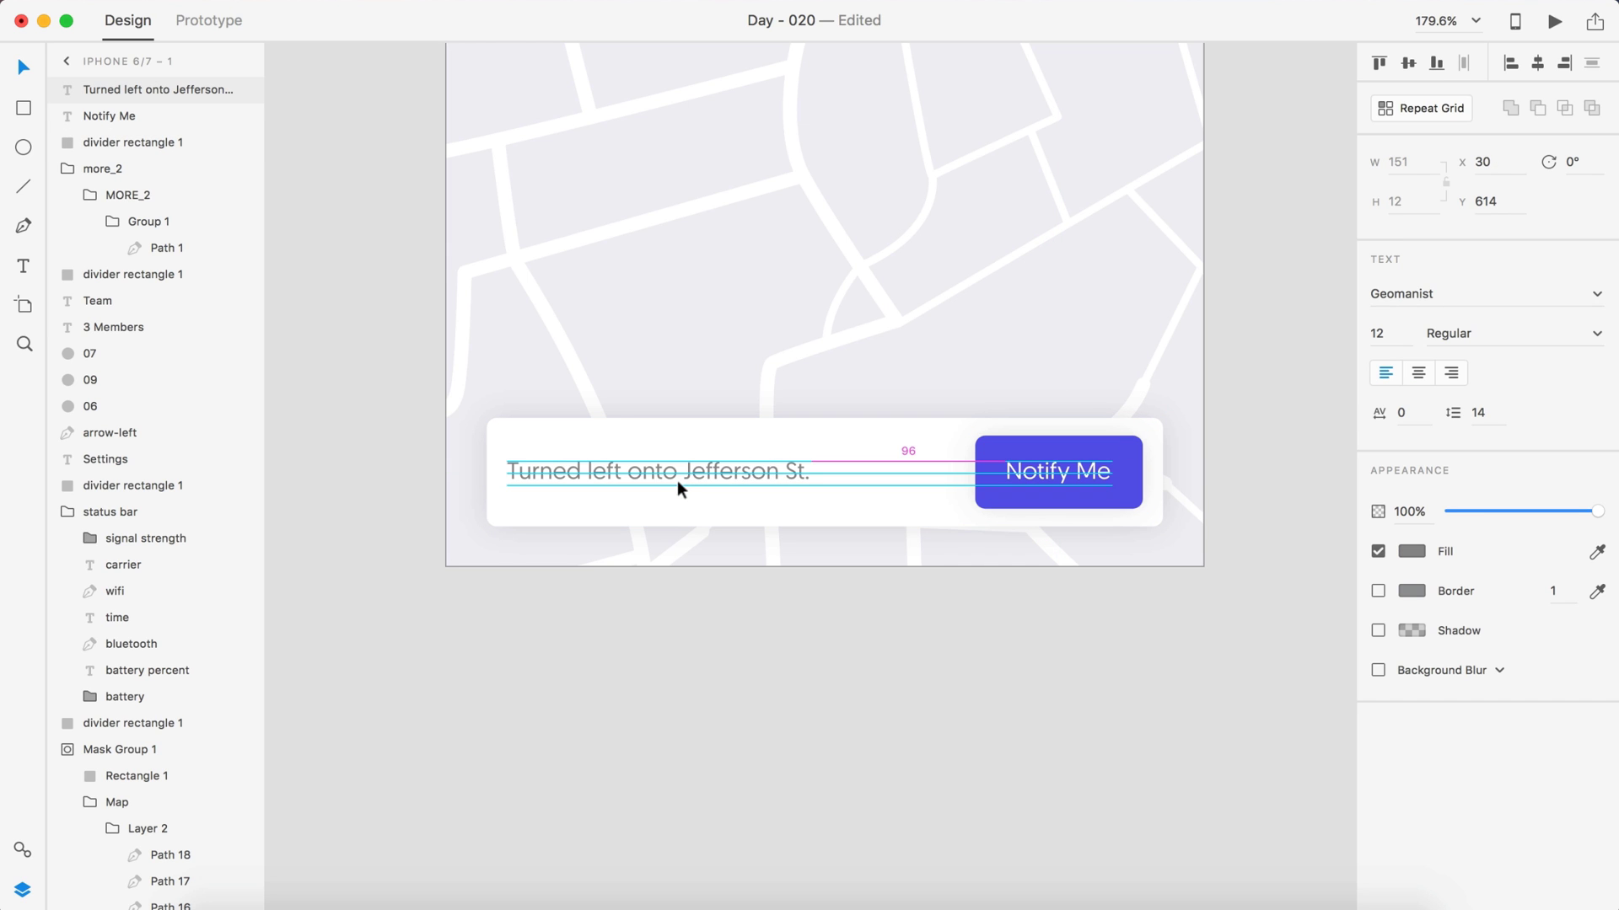
# - Move the grey direction text a further 10 units inward to X 40, keeping it at Y 614
pyautogui.click(734, 666)
pyautogui.press('super+minus')
pyautogui.click(705, 534)
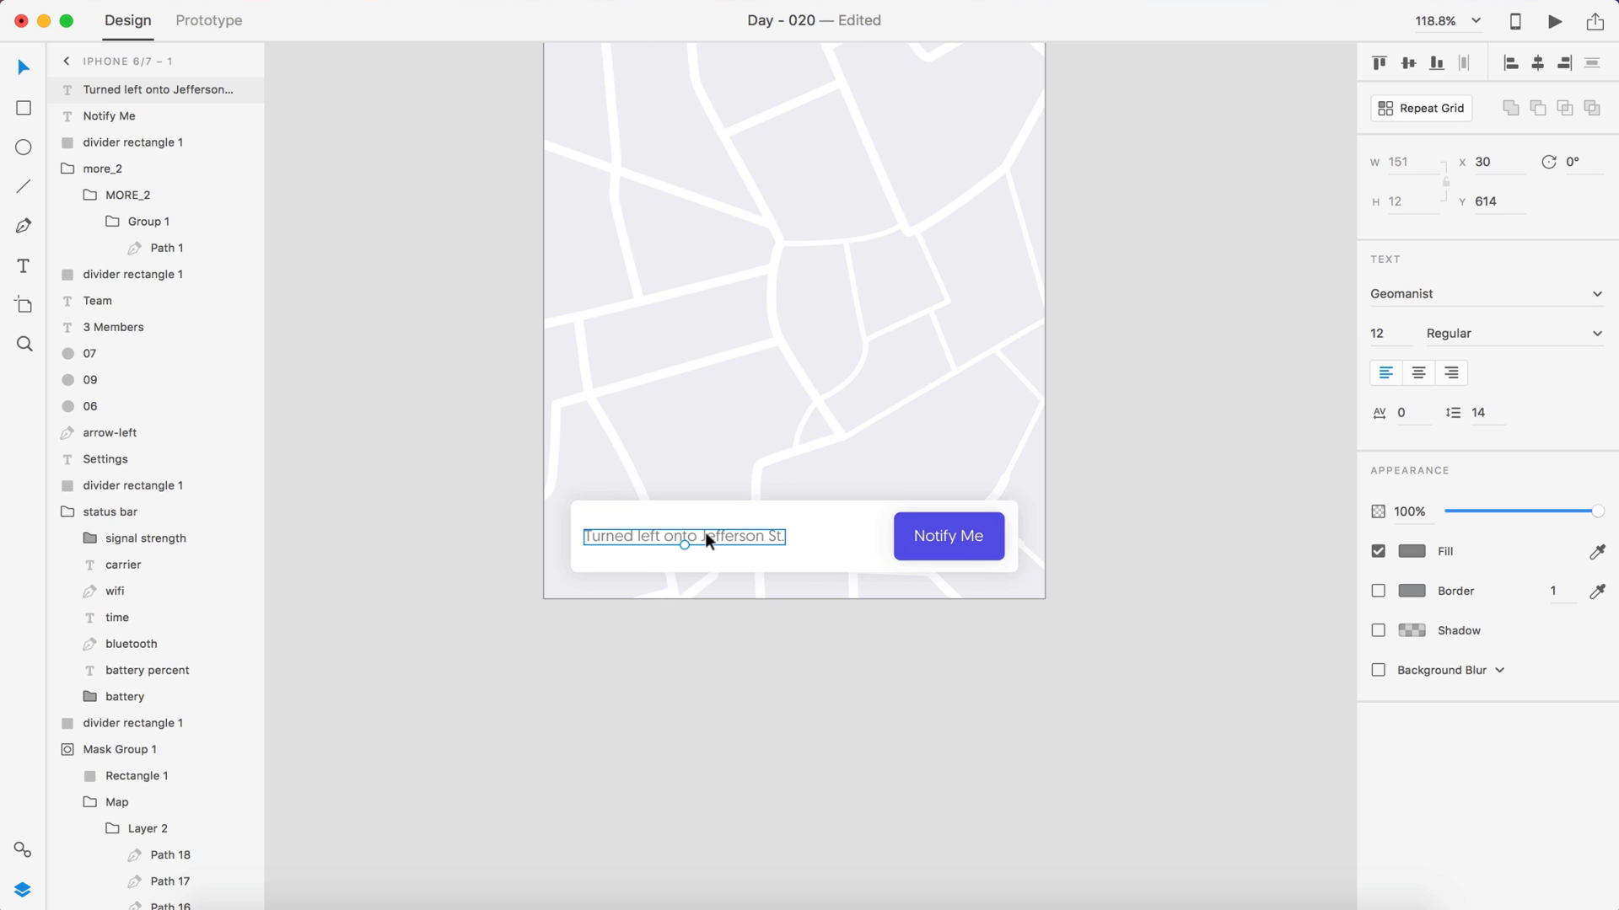
pyautogui.hotkey('shift', 'Right')
pyautogui.click(774, 644)
pyautogui.press('super+plus')
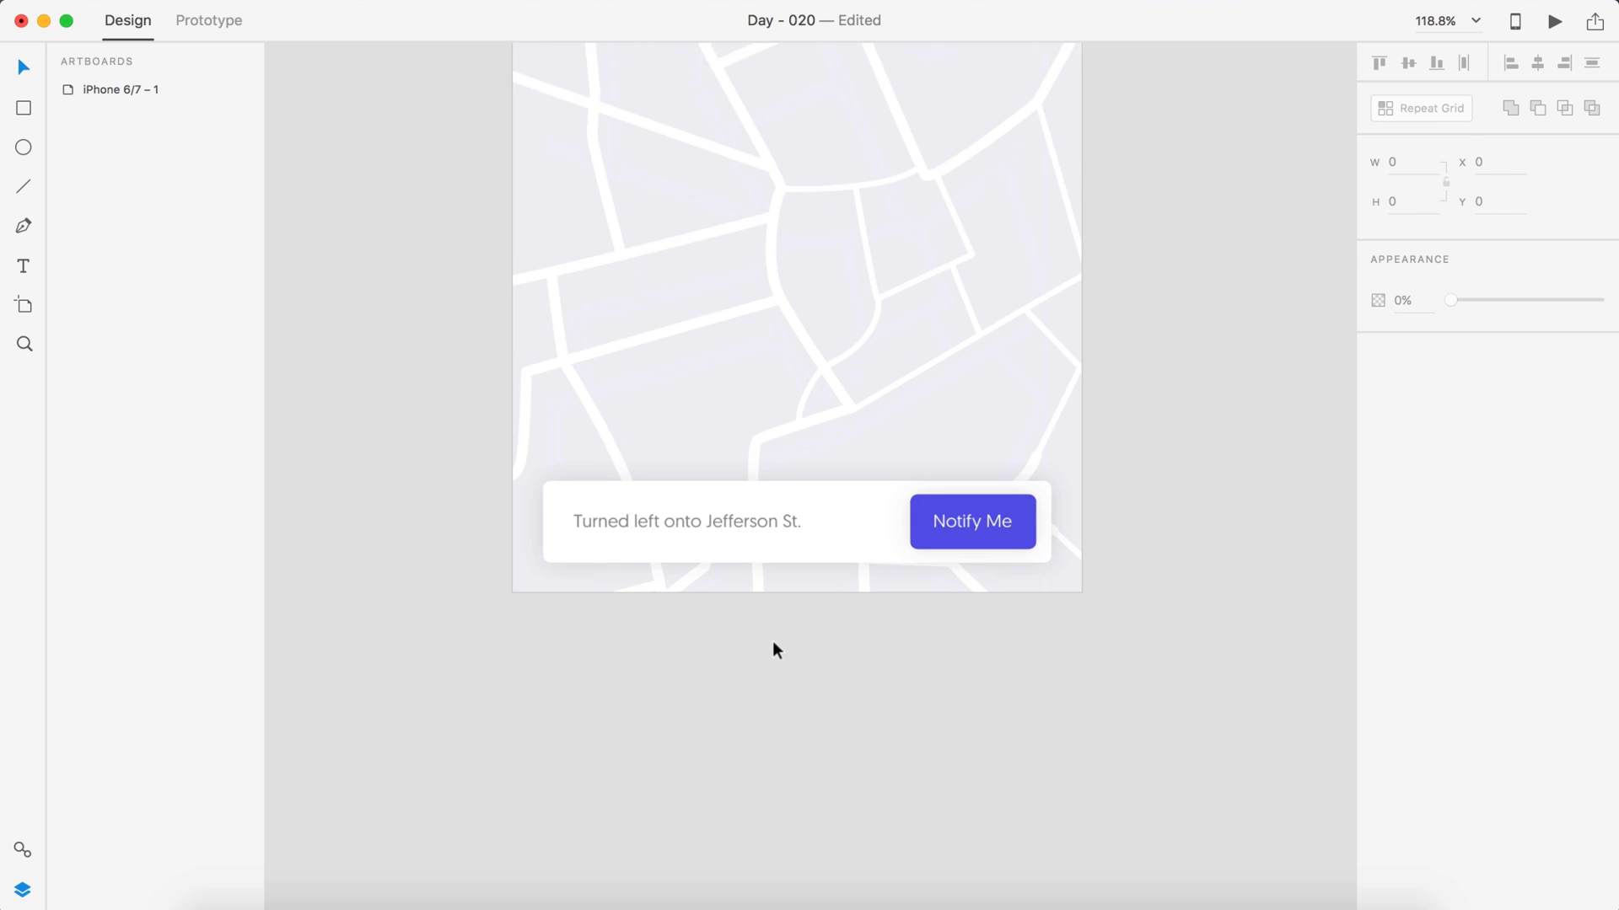
pyautogui.click(720, 458)
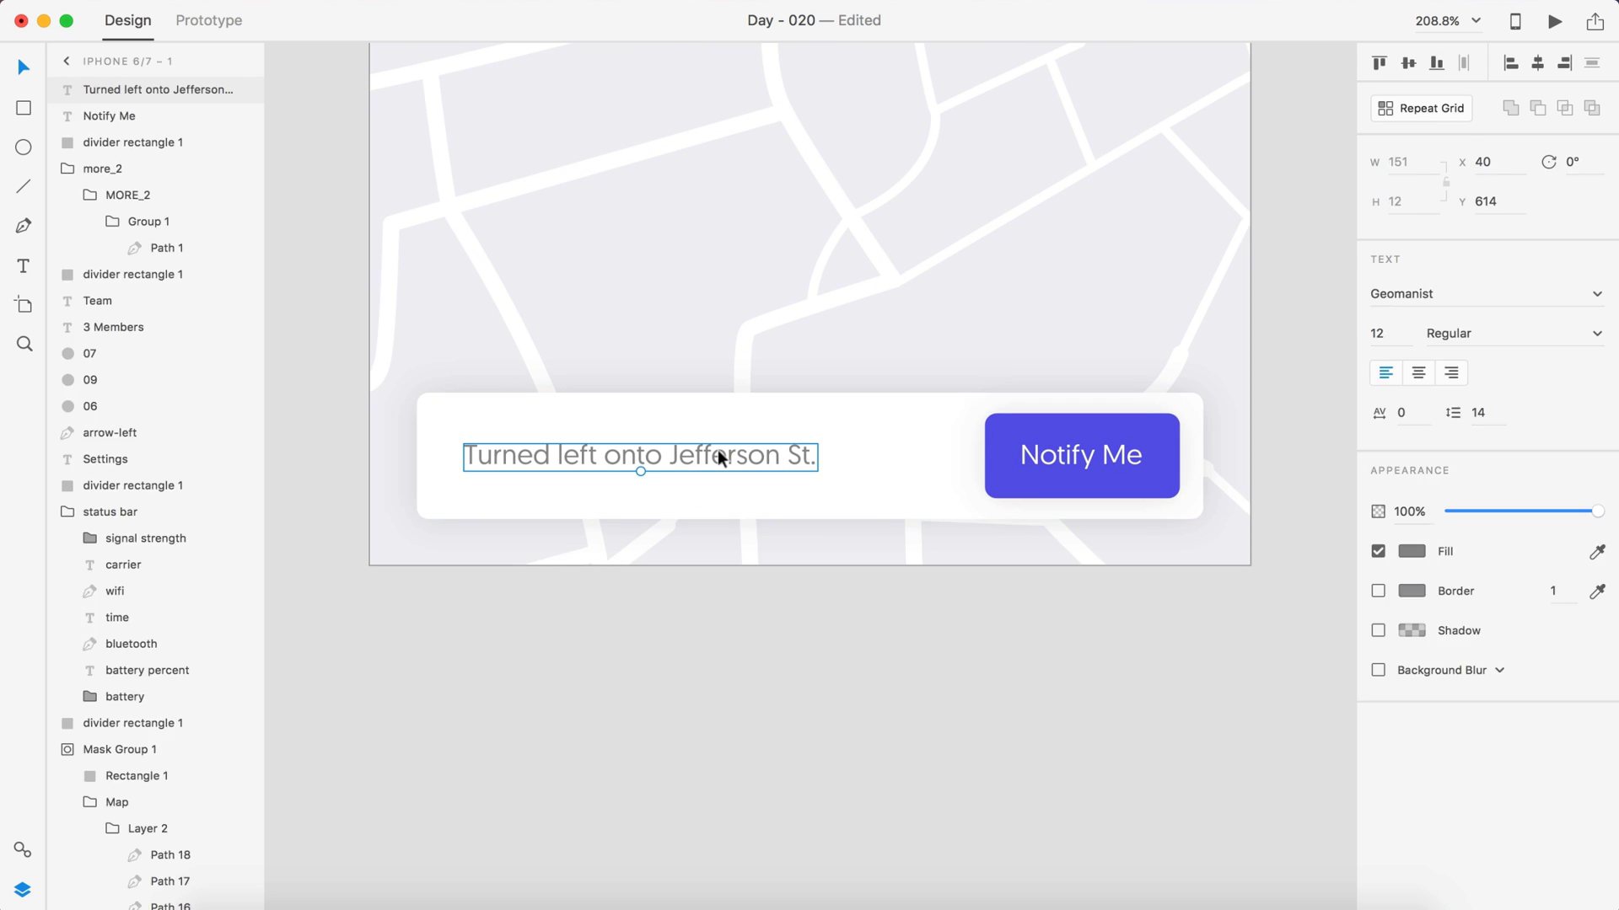
pyautogui.moveTo(719, 459); pyautogui.dragTo(716, 454)
pyautogui.click(691, 646)
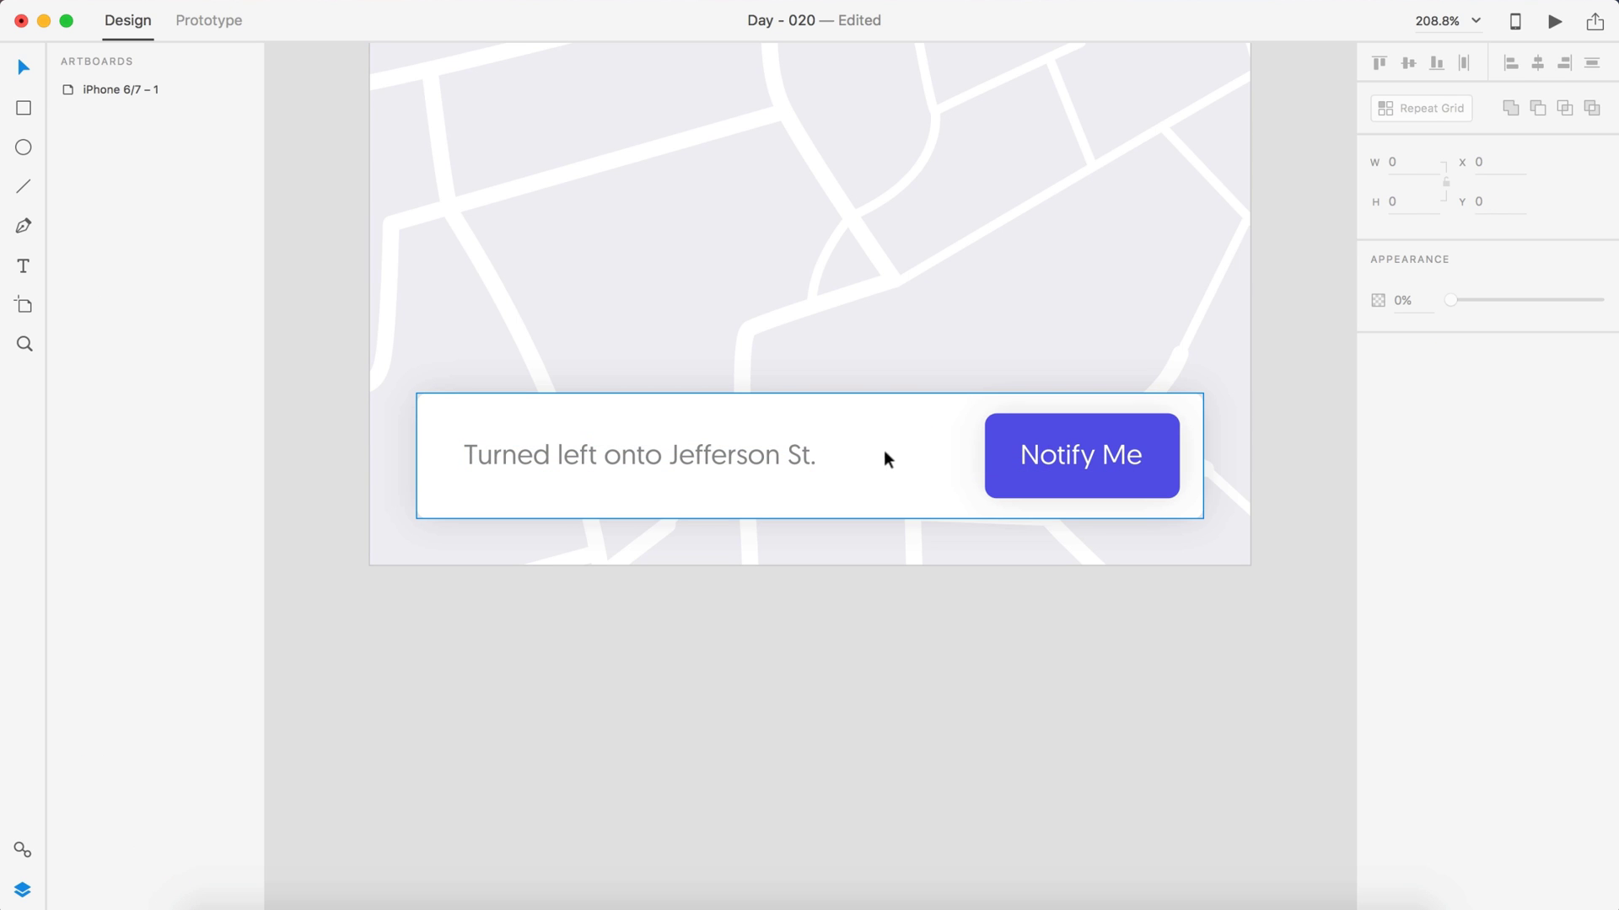
# - Duplicate the grey direction text, change the copy to "1m" and place it 10 units after the original at X 201, Y 614
pyautogui.moveTo(741, 459); pyautogui.dragTo(741, 475)
pyautogui.doubleClick(741, 473)
pyautogui.write('1m')
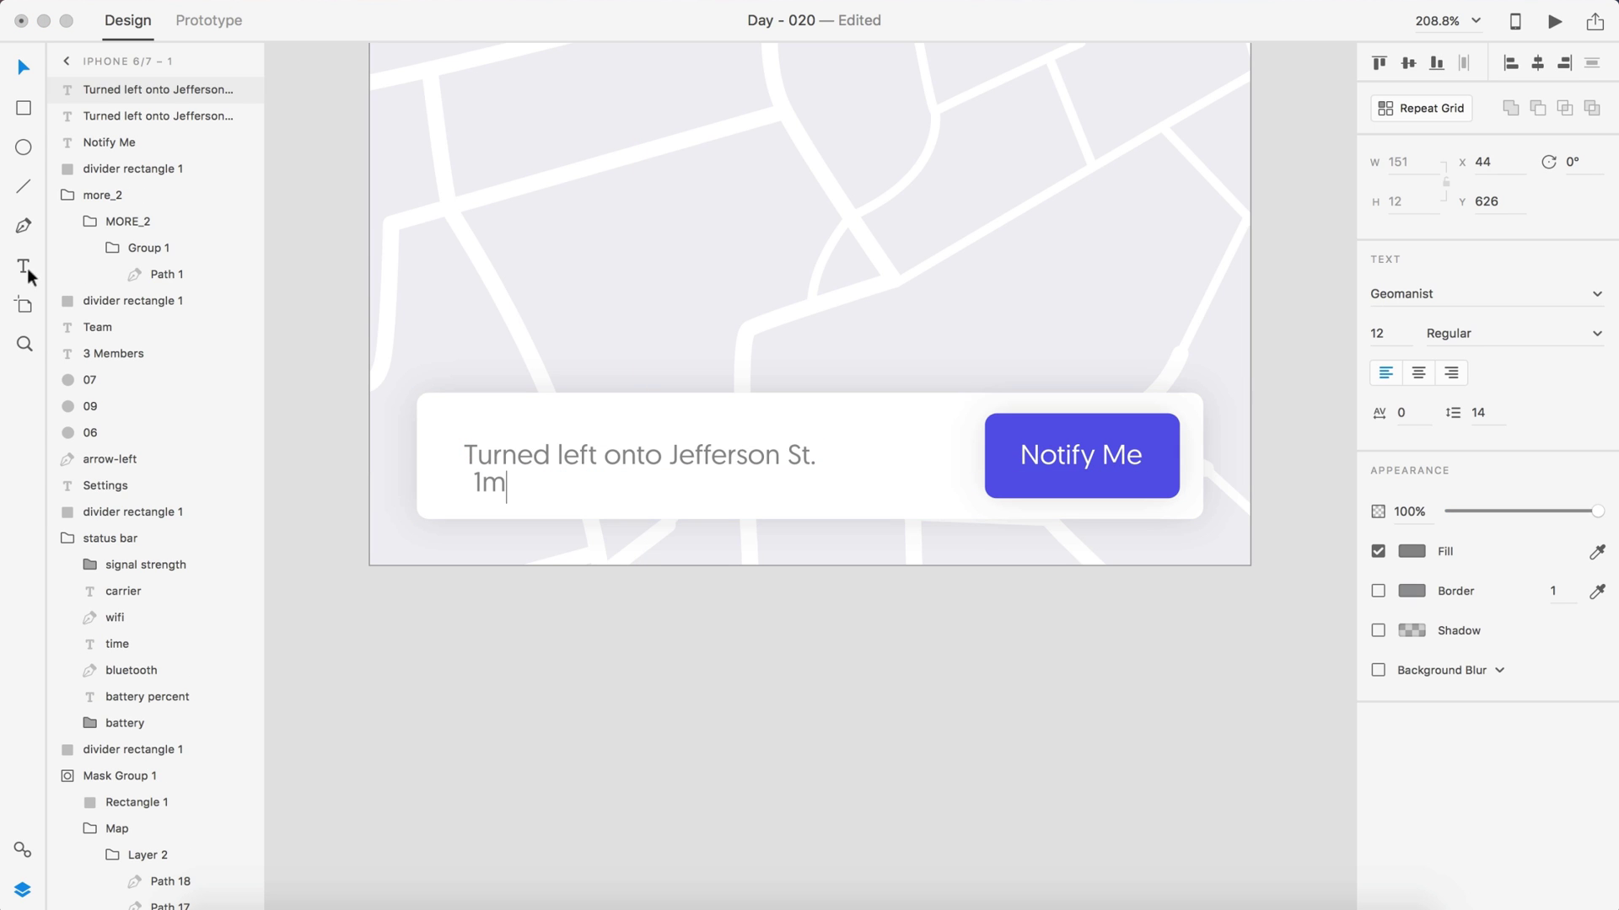
pyautogui.press('BackSpace')
pyautogui.press('BackSpace')
pyautogui.click(23, 67)
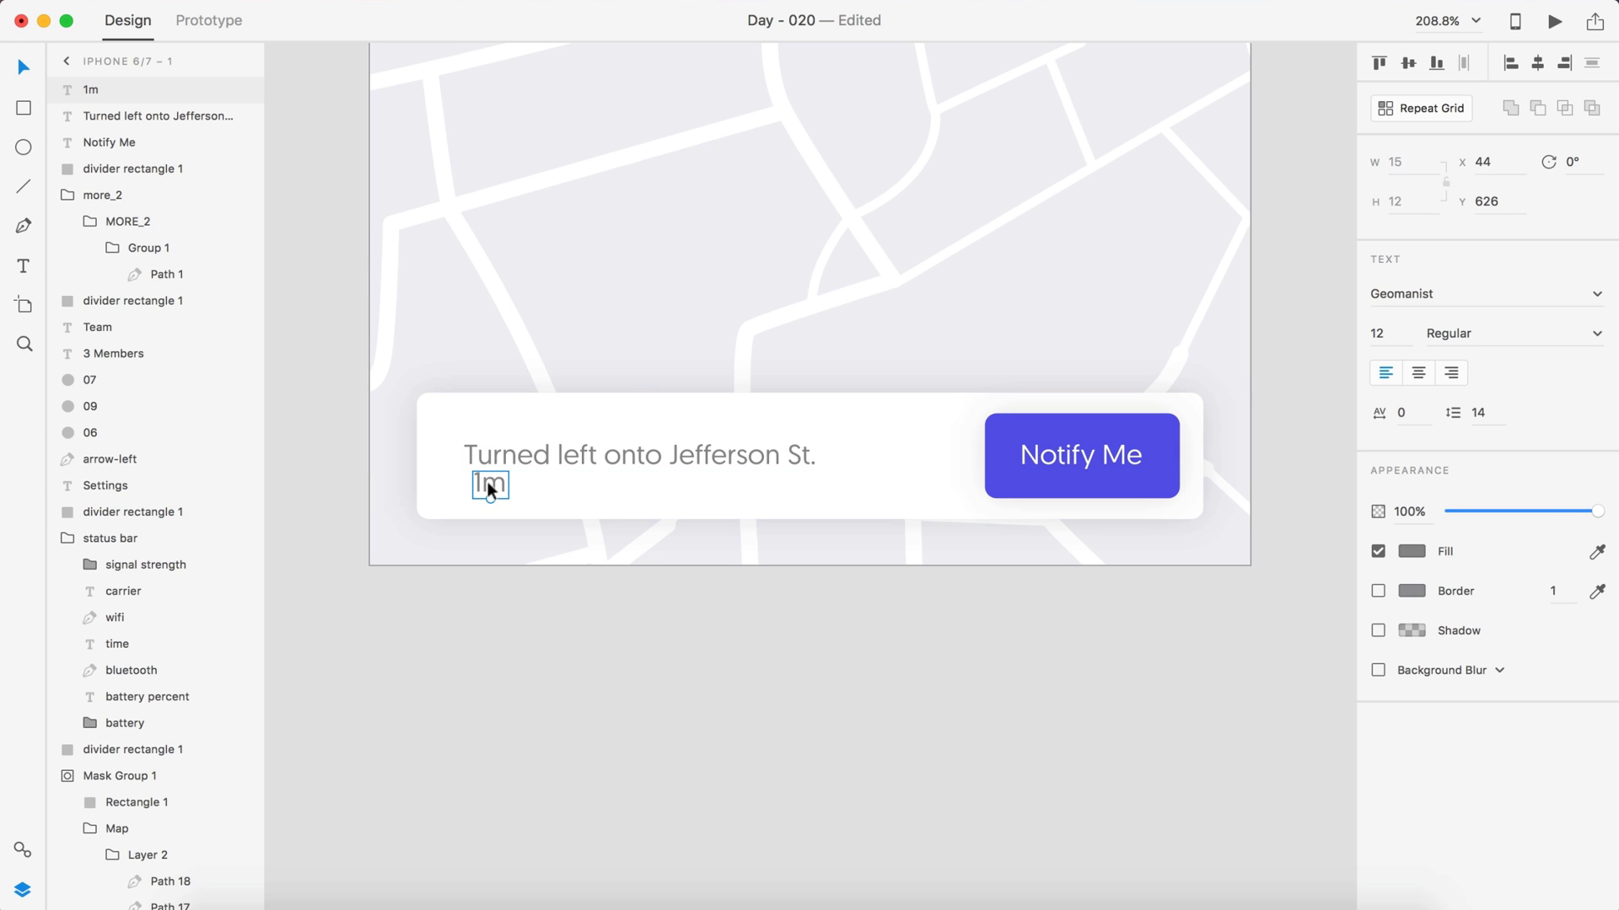
pyautogui.moveTo(487, 482); pyautogui.dragTo(831, 453)
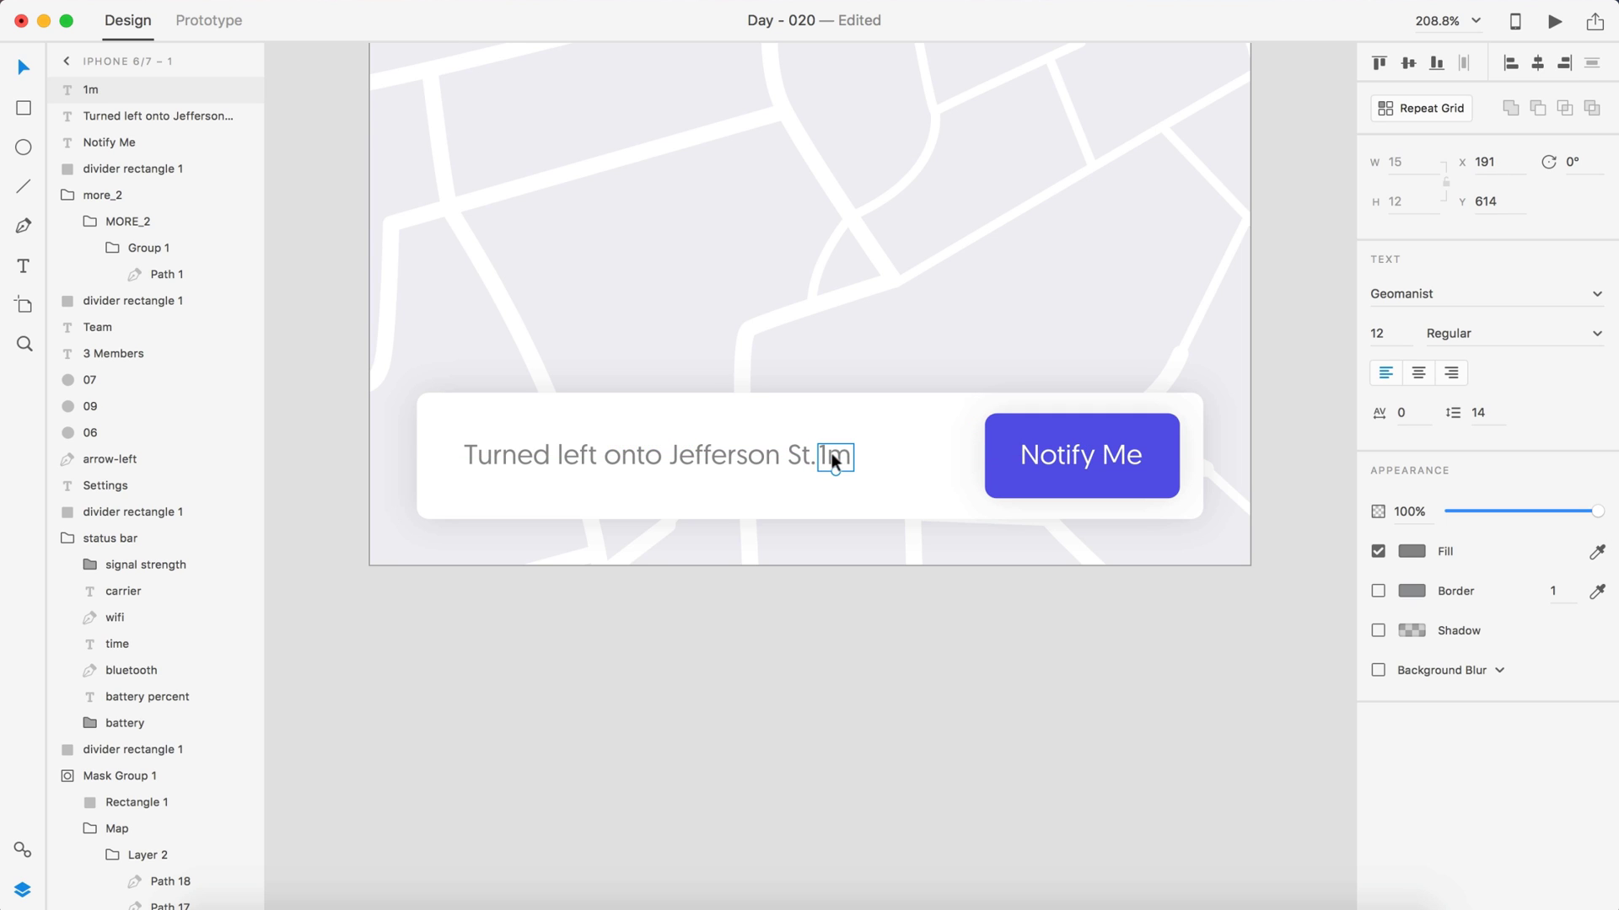
pyautogui.hotkey('shift', 'Right')
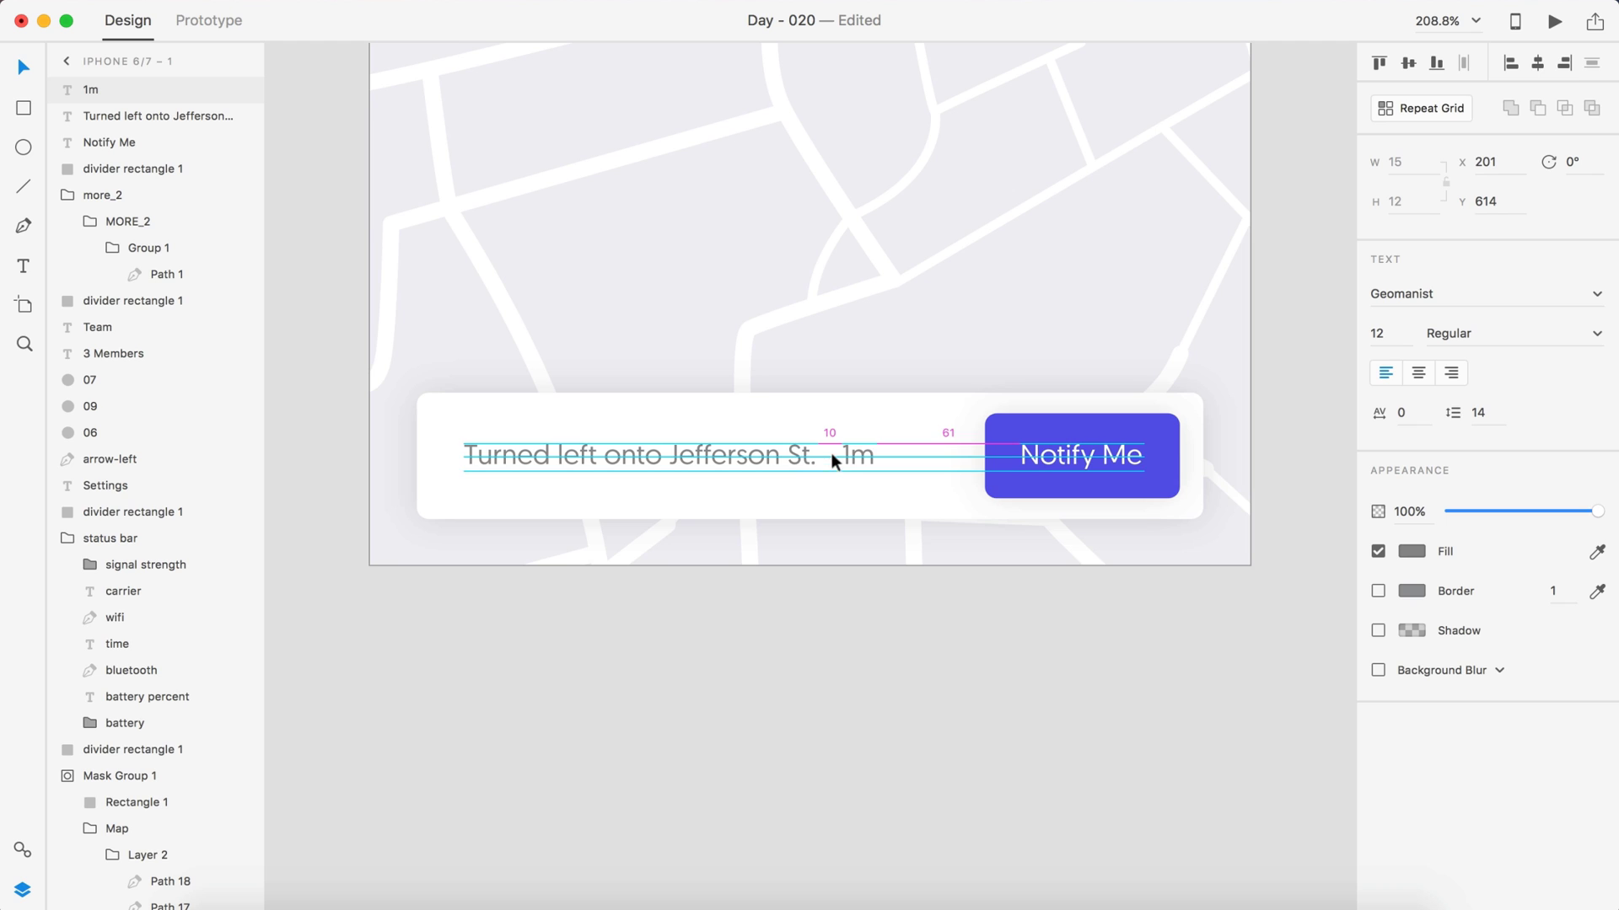
# - Fill the "1m" text with light grey #D9D9D9 and save that grey as a colour swatch
pyautogui.click(1413, 548)
pyautogui.click(1209, 683)
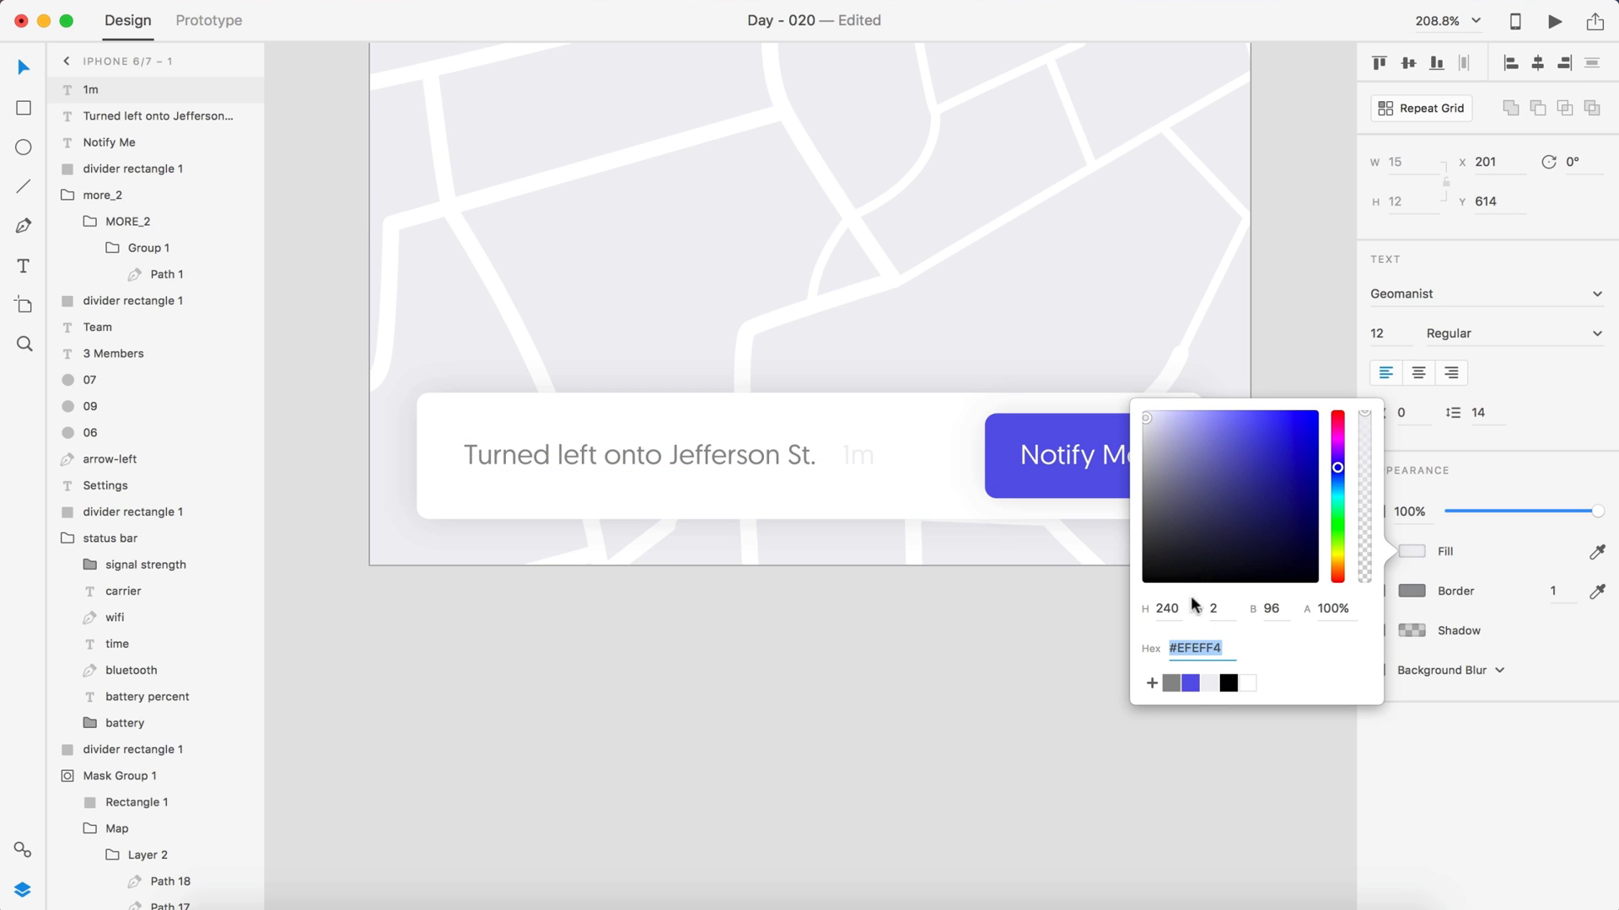
pyautogui.click(1195, 500)
pyautogui.moveTo(1141, 416); pyautogui.dragTo(1140, 435)
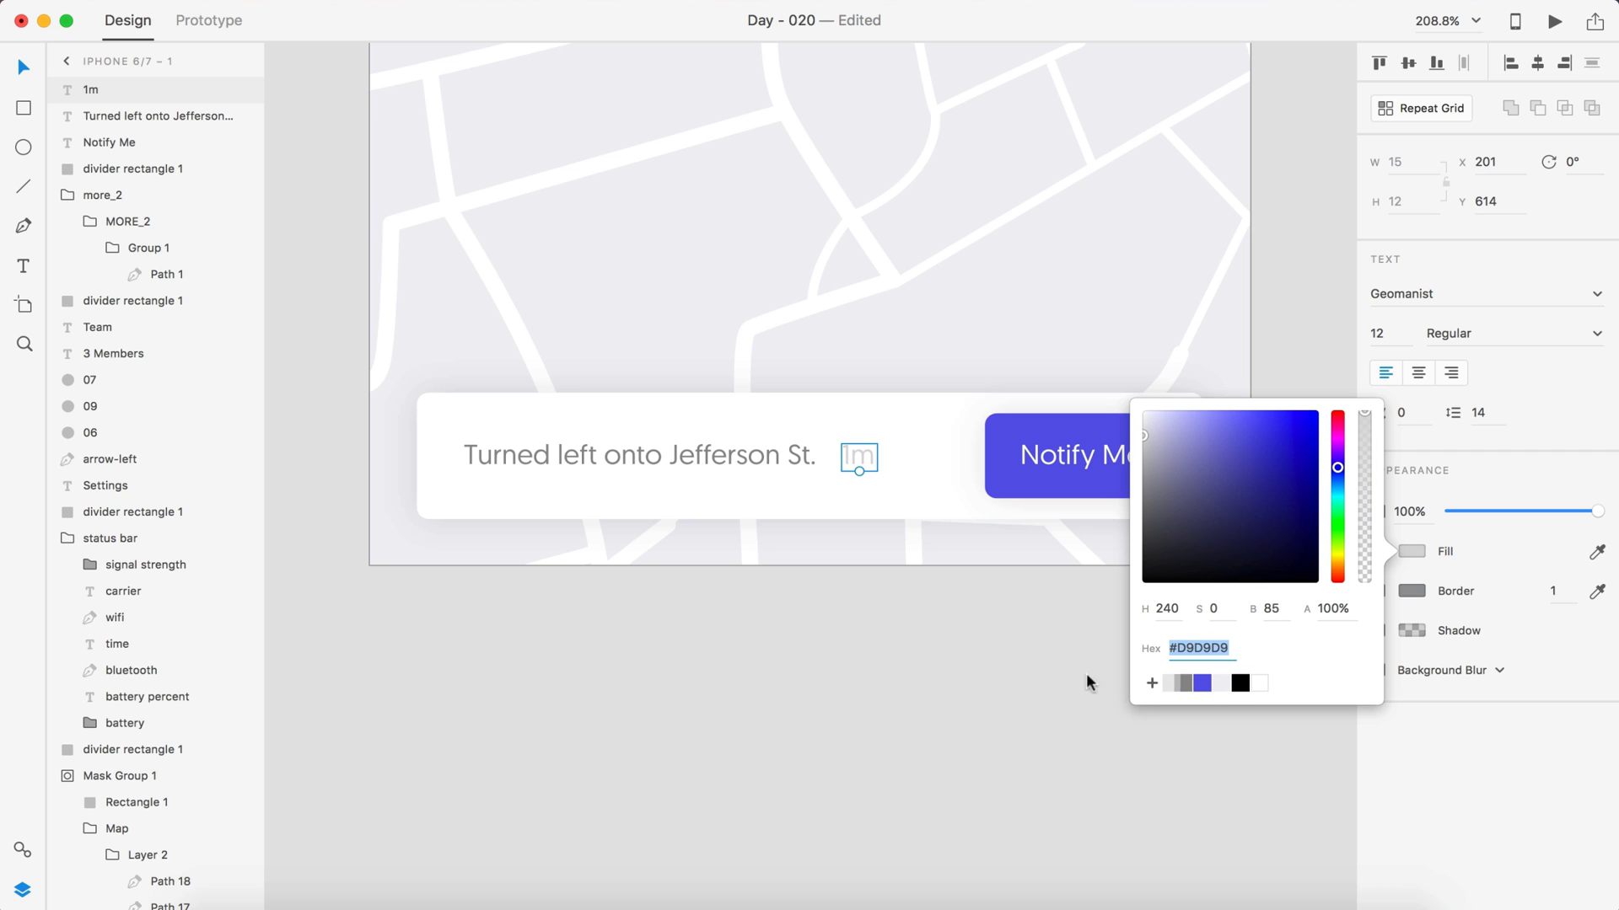
pyautogui.click(1002, 671)
pyautogui.scroll(-5, 1001, 671)
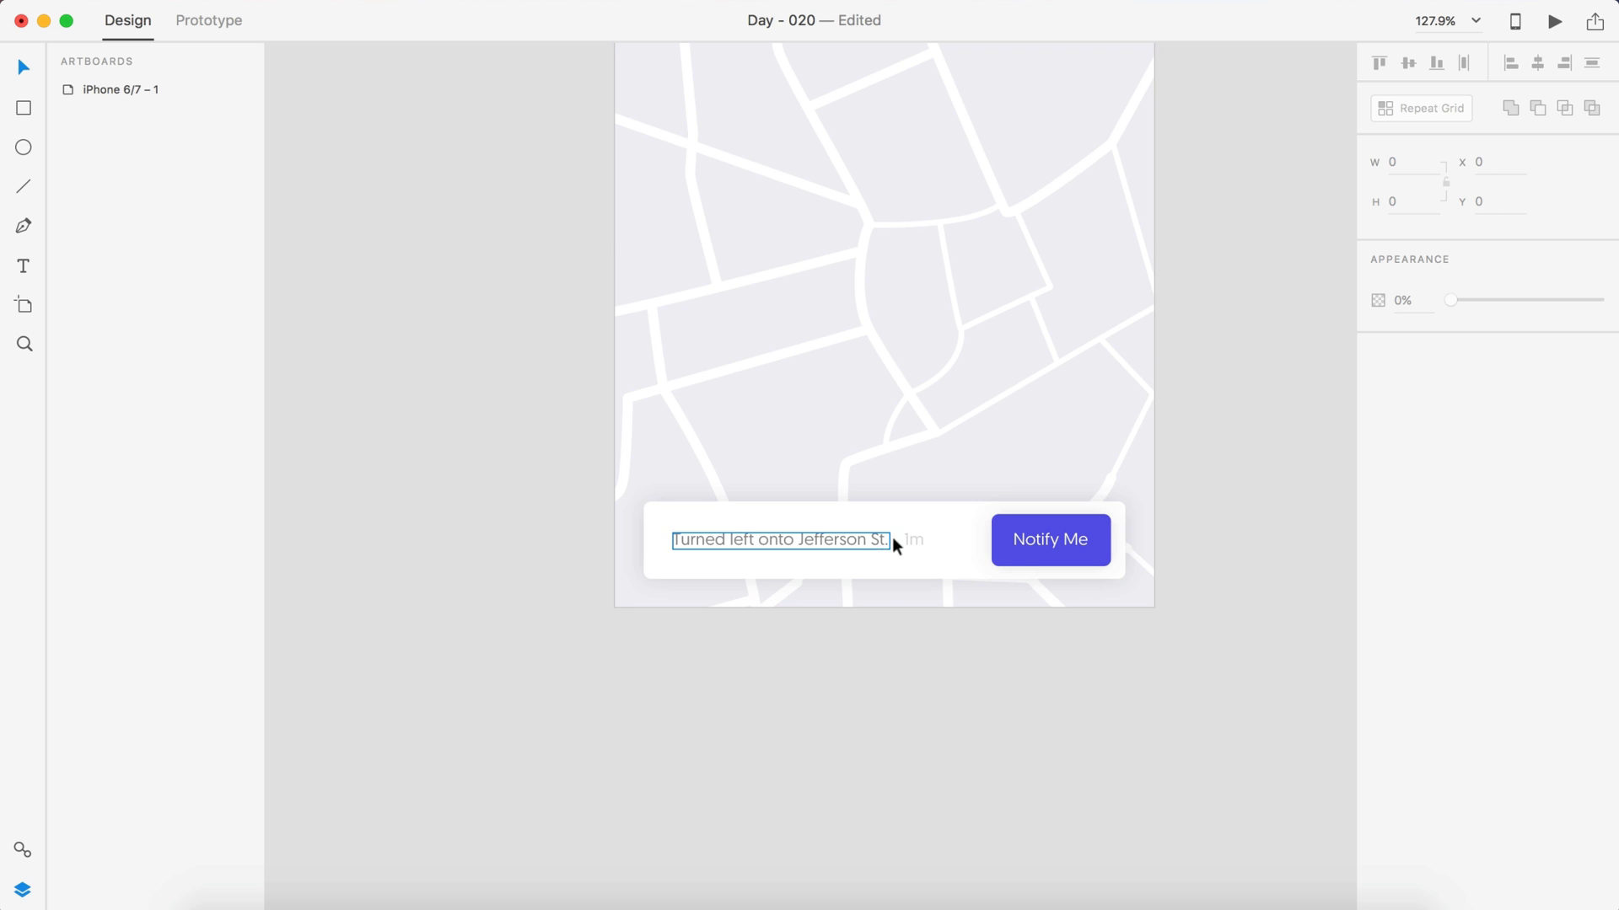
pyautogui.moveTo(1203, 548); pyautogui.dragTo(599, 492)
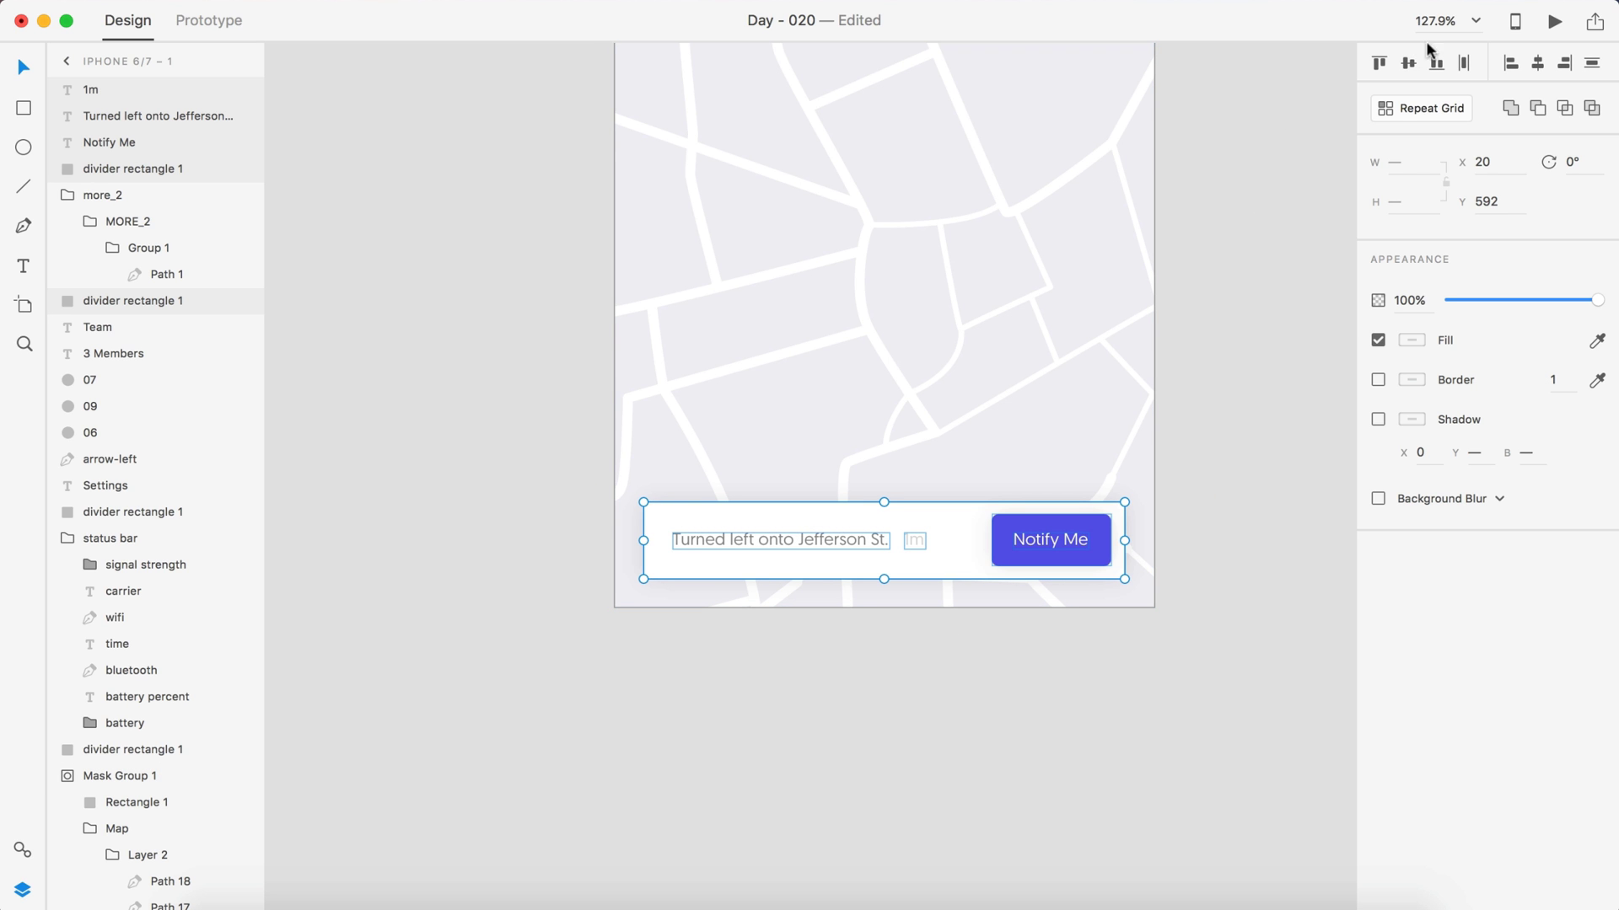
pyautogui.click(1226, 423)
pyautogui.scroll(5, 911, 656)
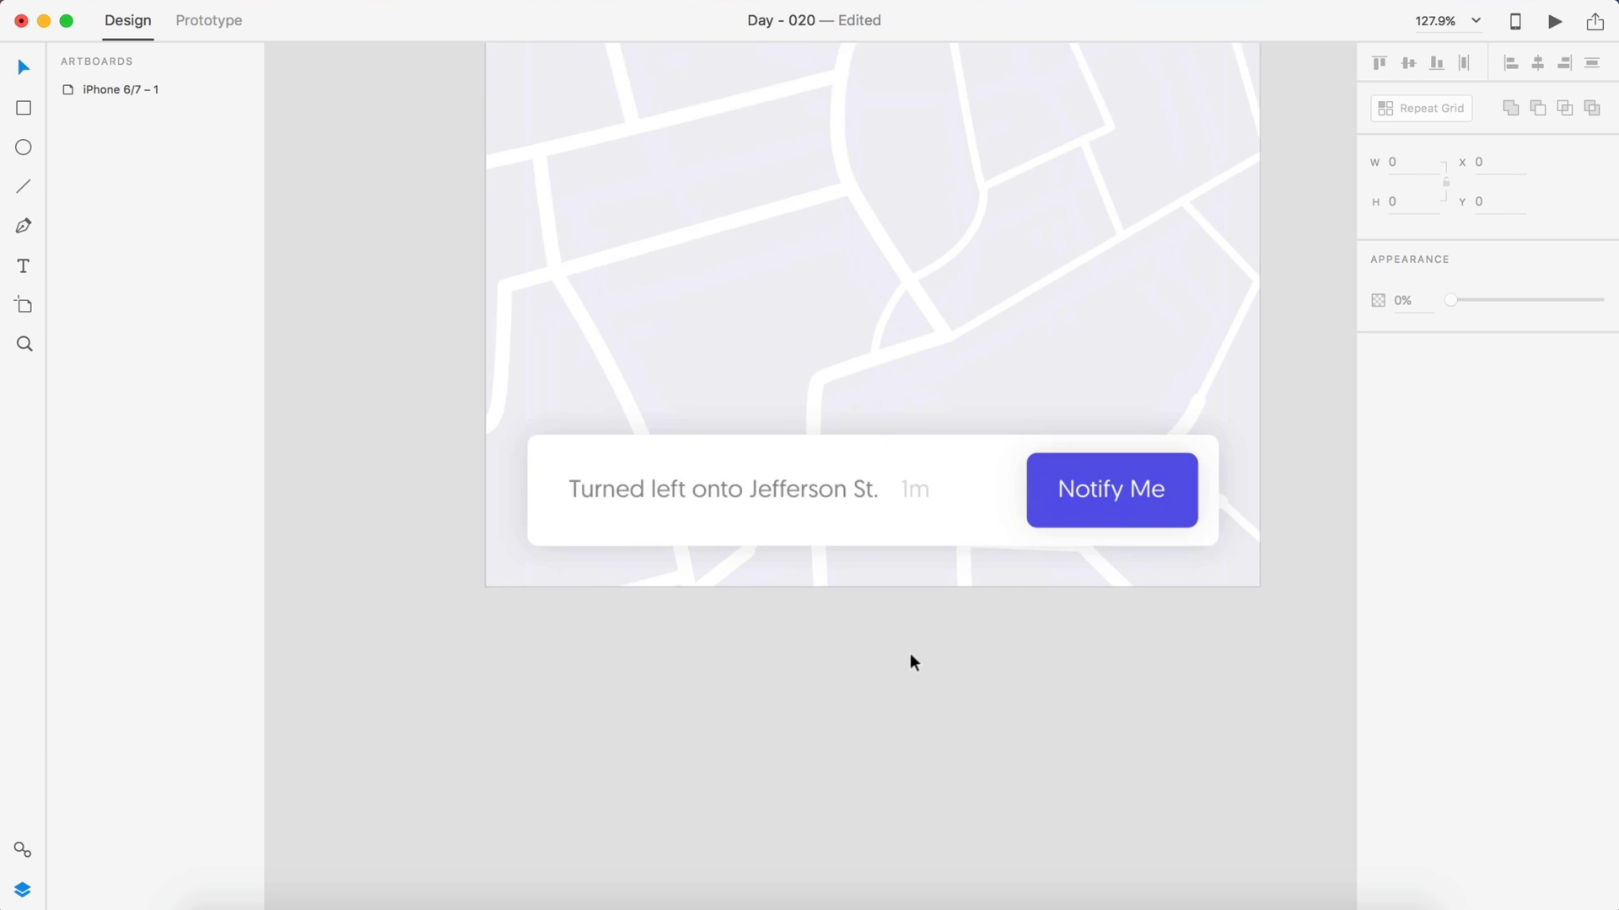
pyautogui.scroll(-5, 909, 653)
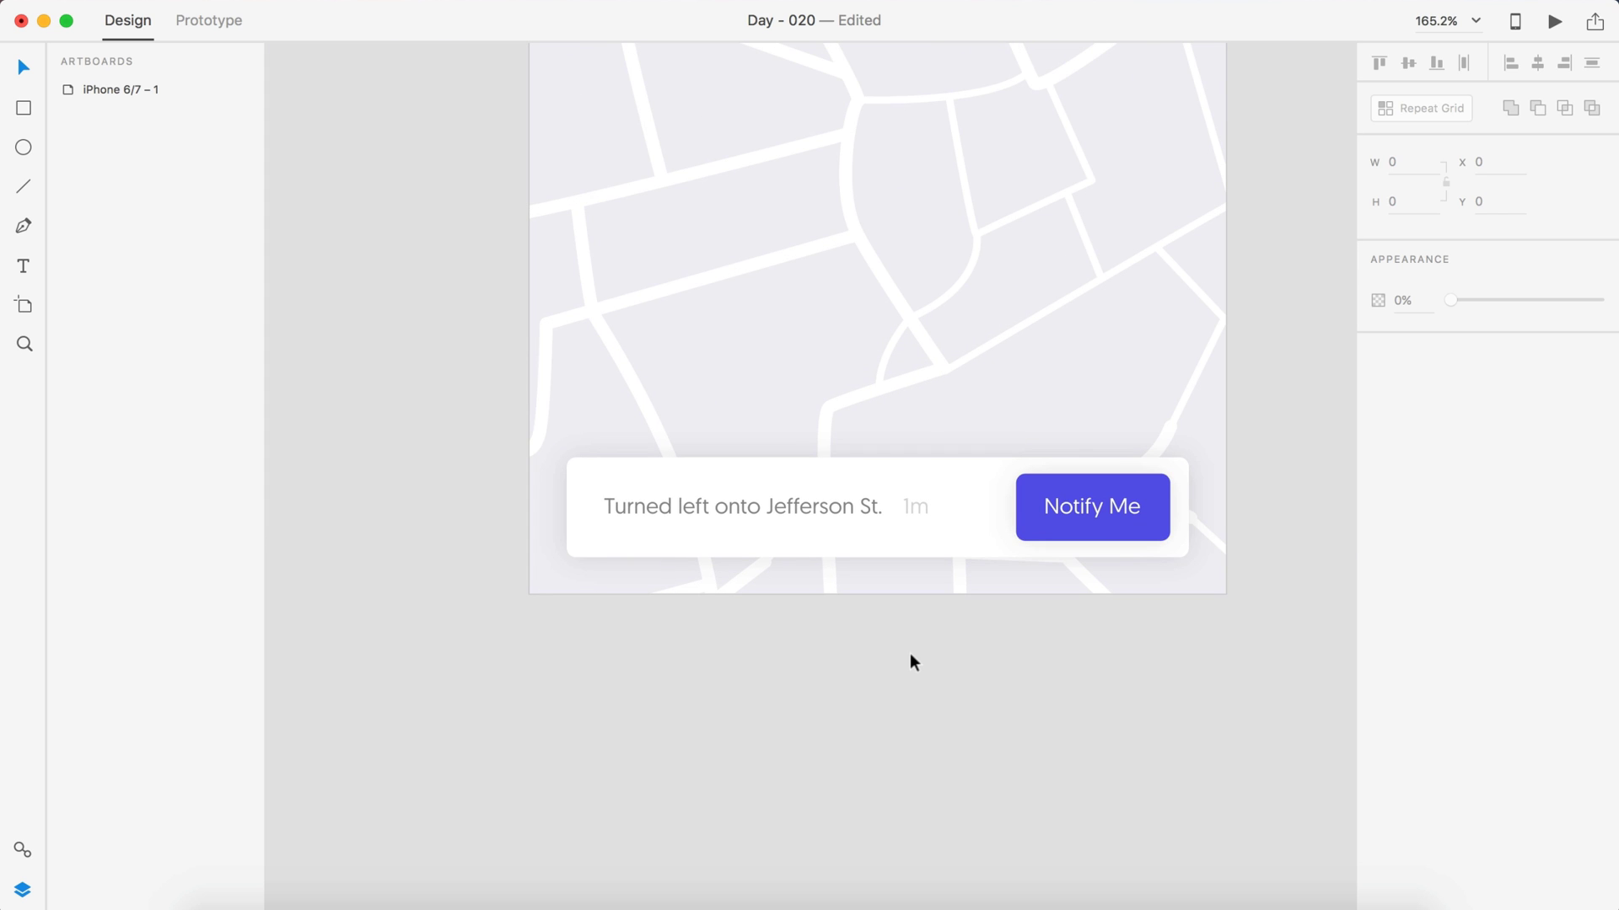
pyautogui.scroll(3, 910, 655)
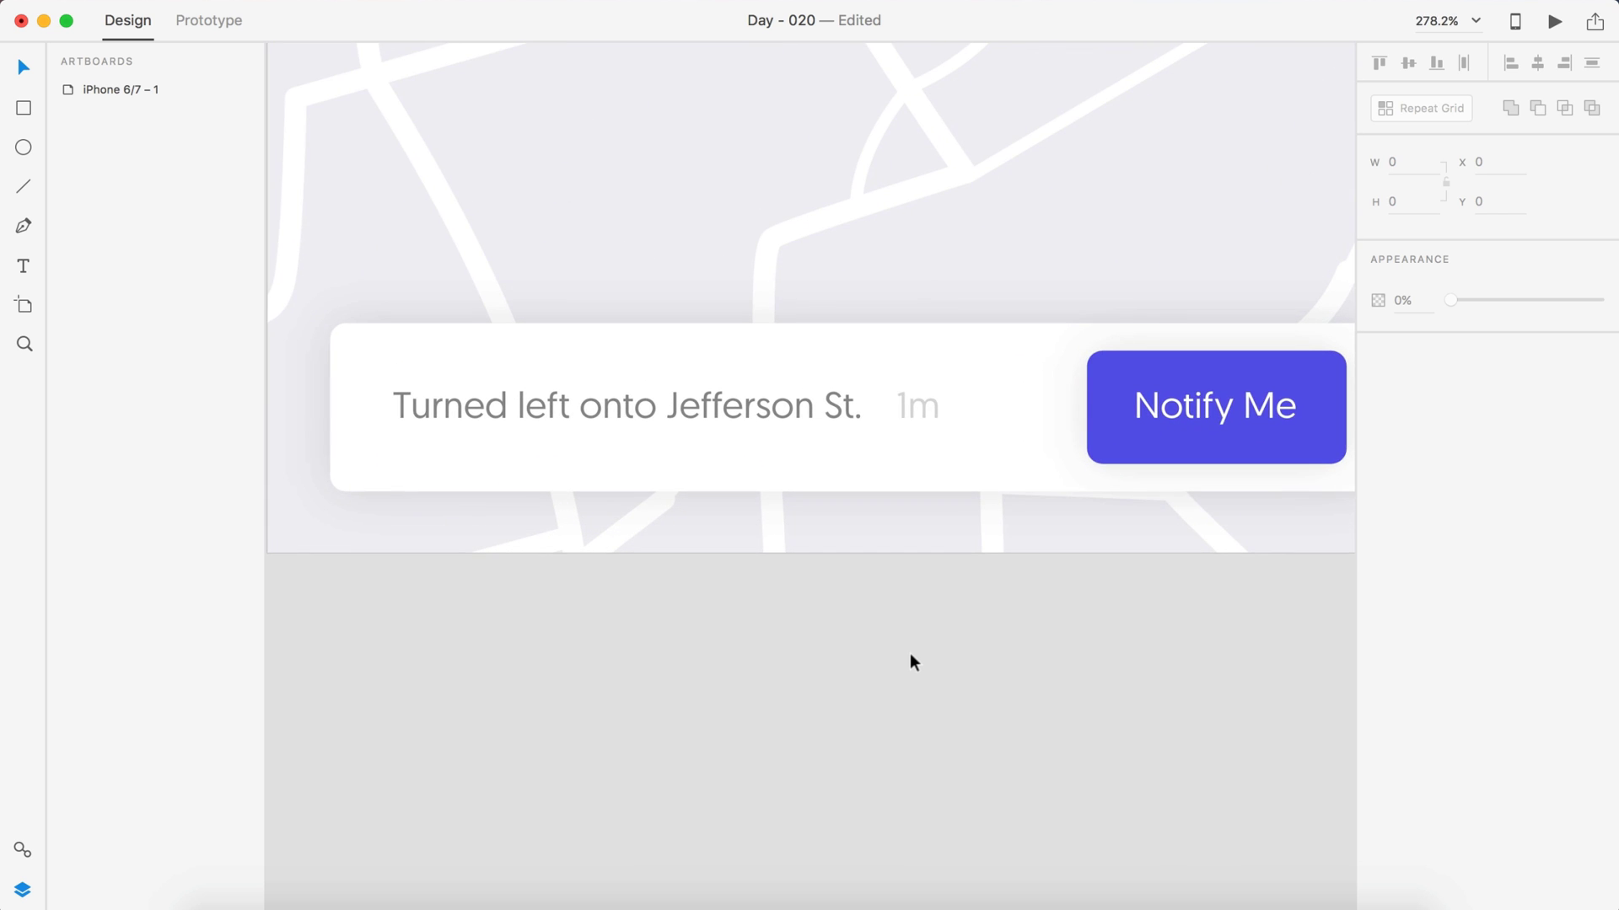
pyautogui.scroll(-8, 908, 652)
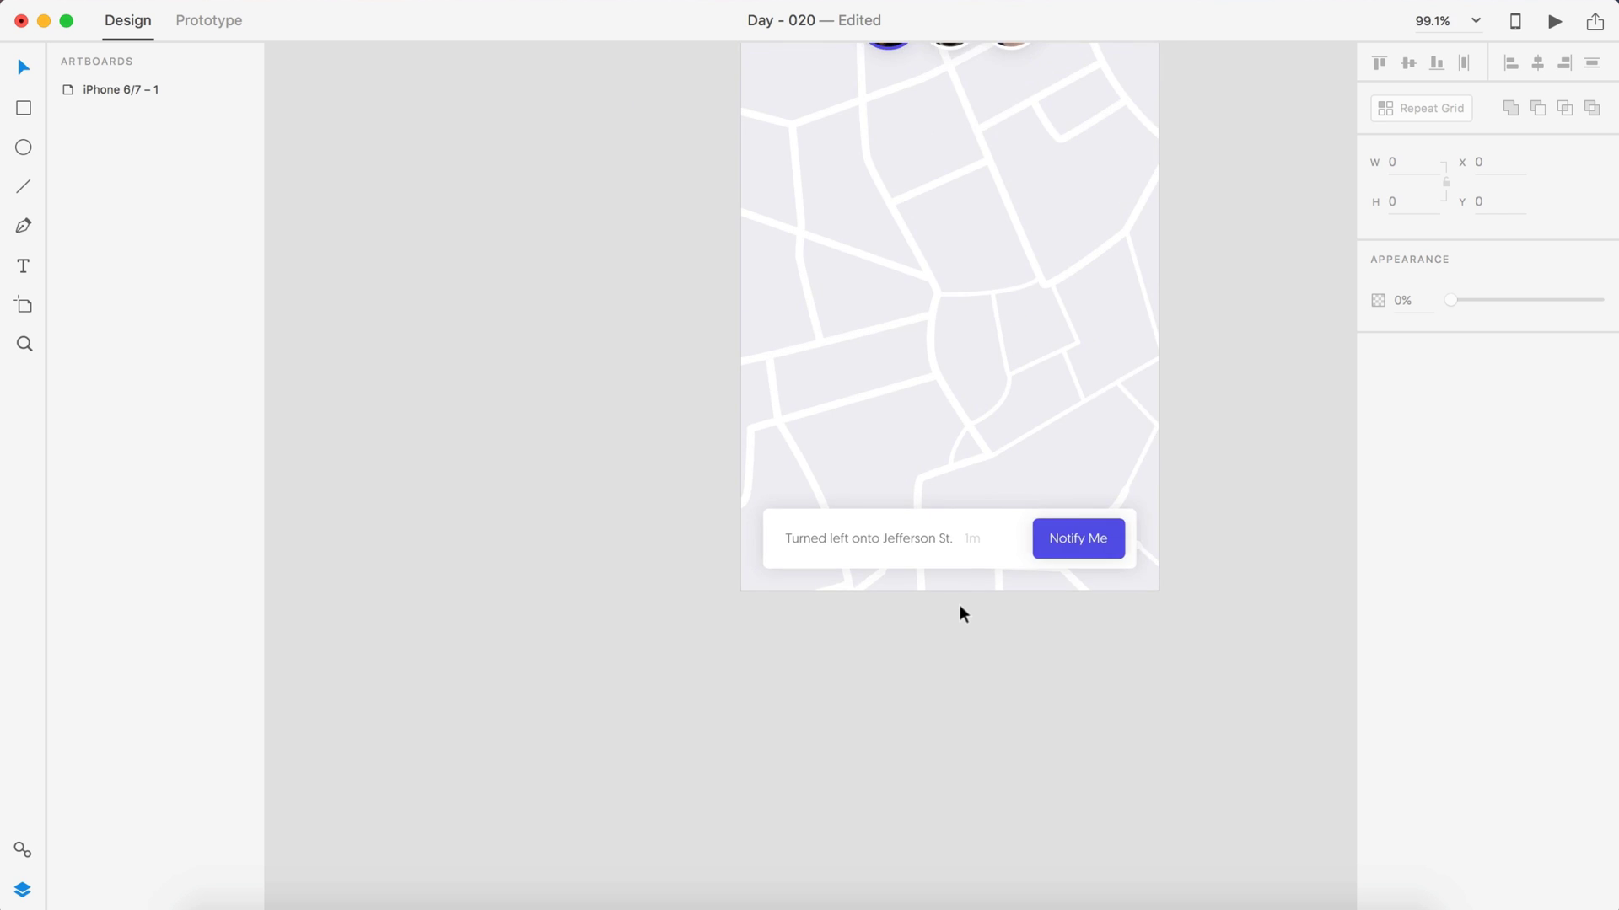
# - Change the "1m" text to "1 minute ago" and move it above the direction text at X 40, Y 602
pyautogui.scroll(8, 926, 565)
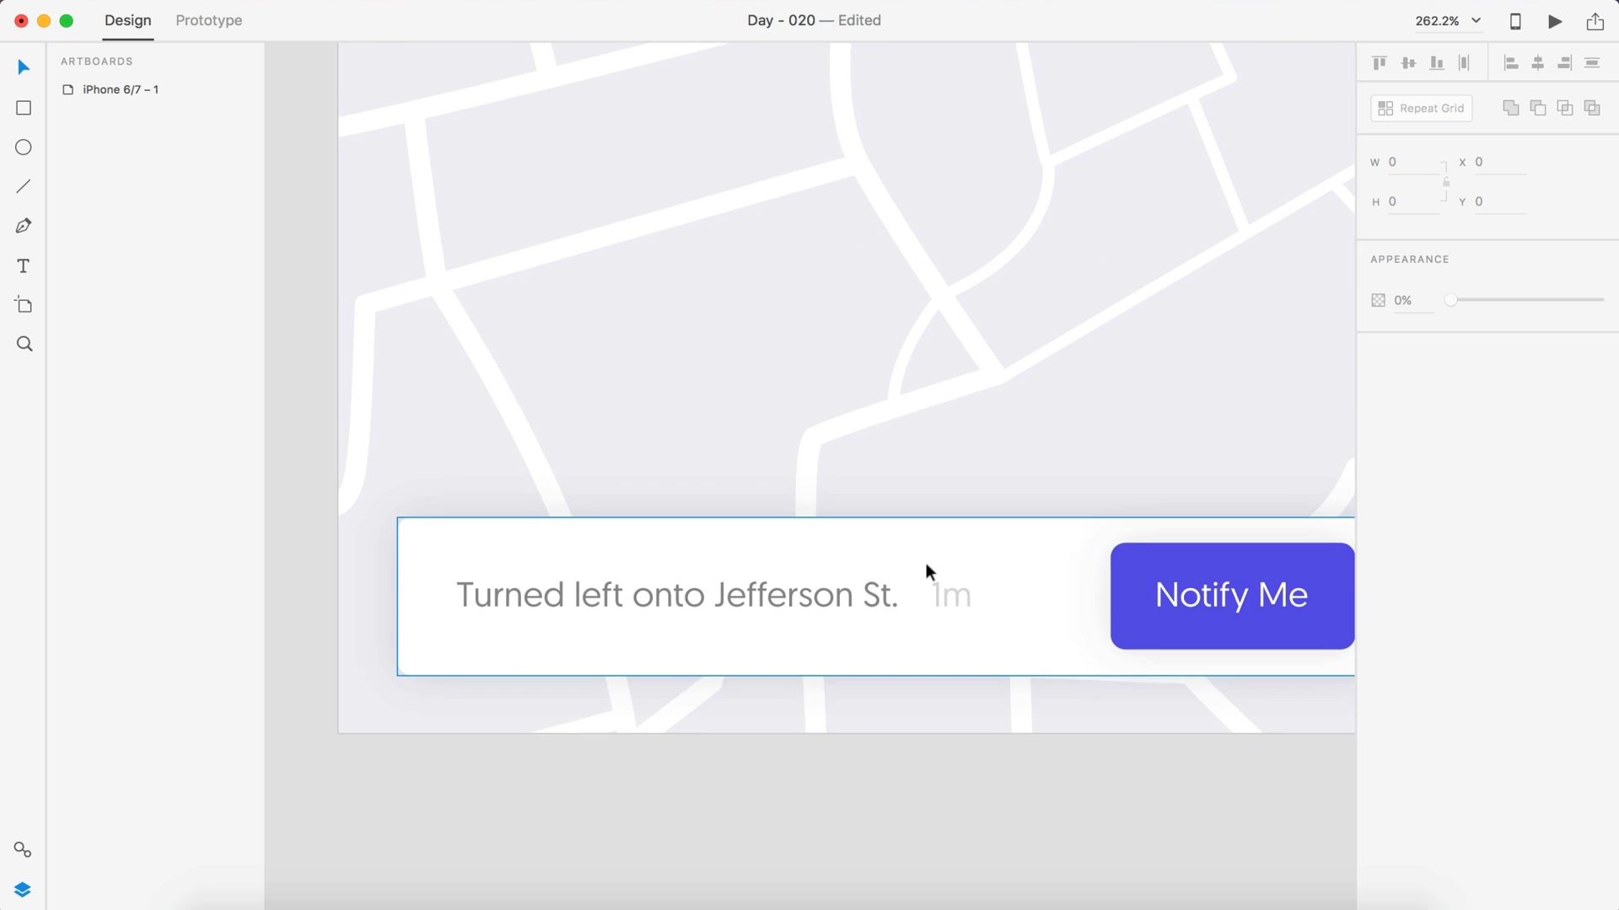
pyautogui.doubleClick(922, 574)
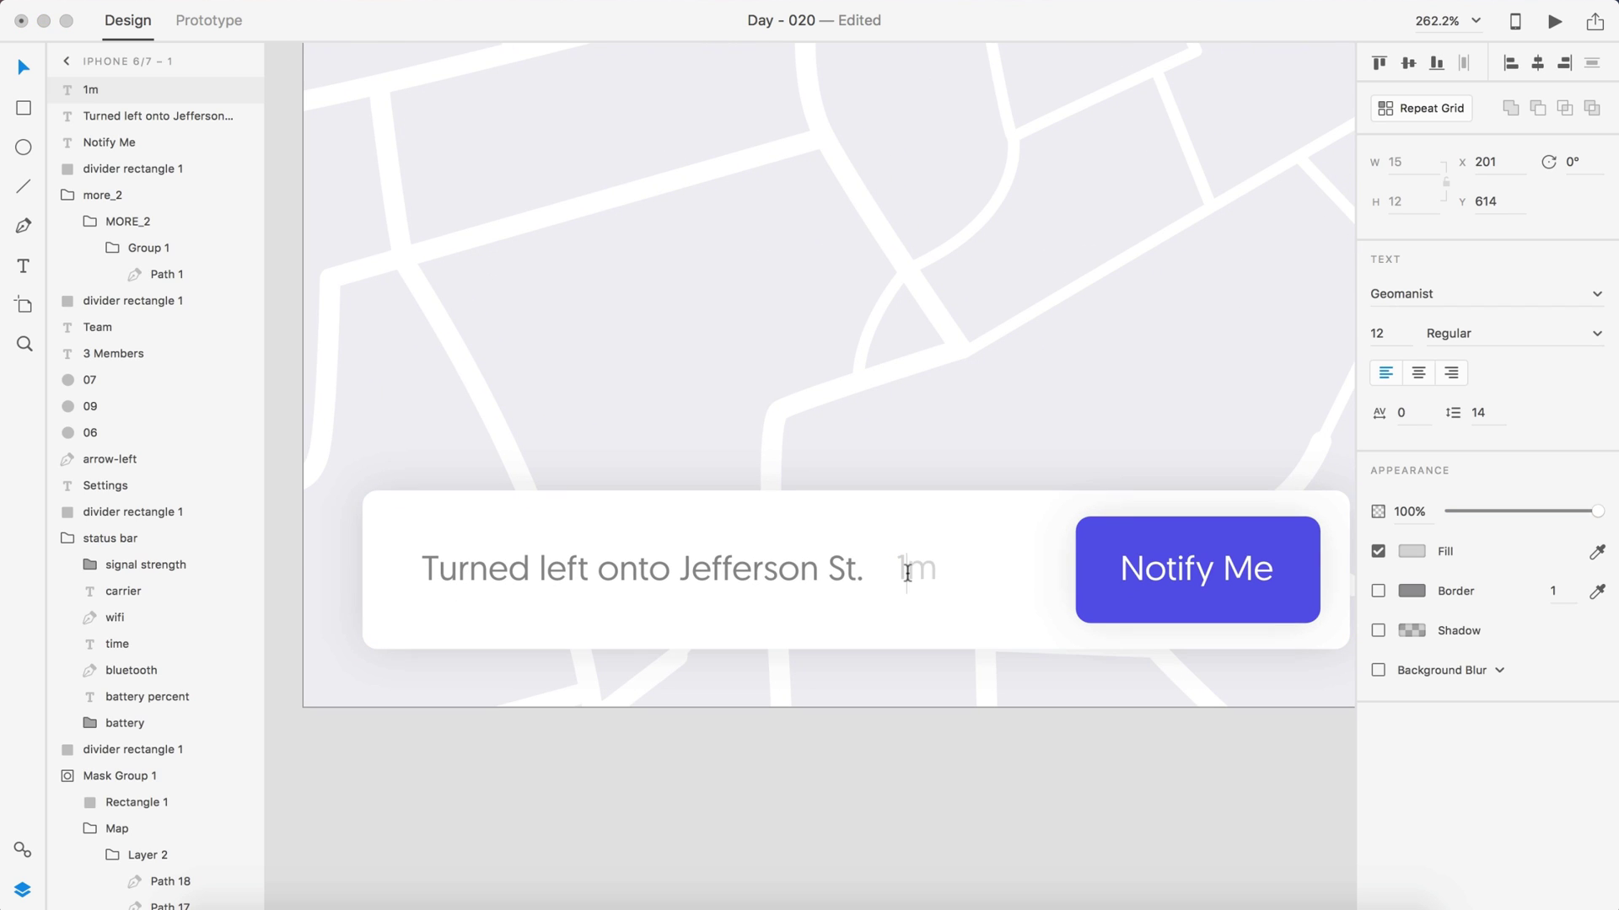
pyautogui.write('minute ago')
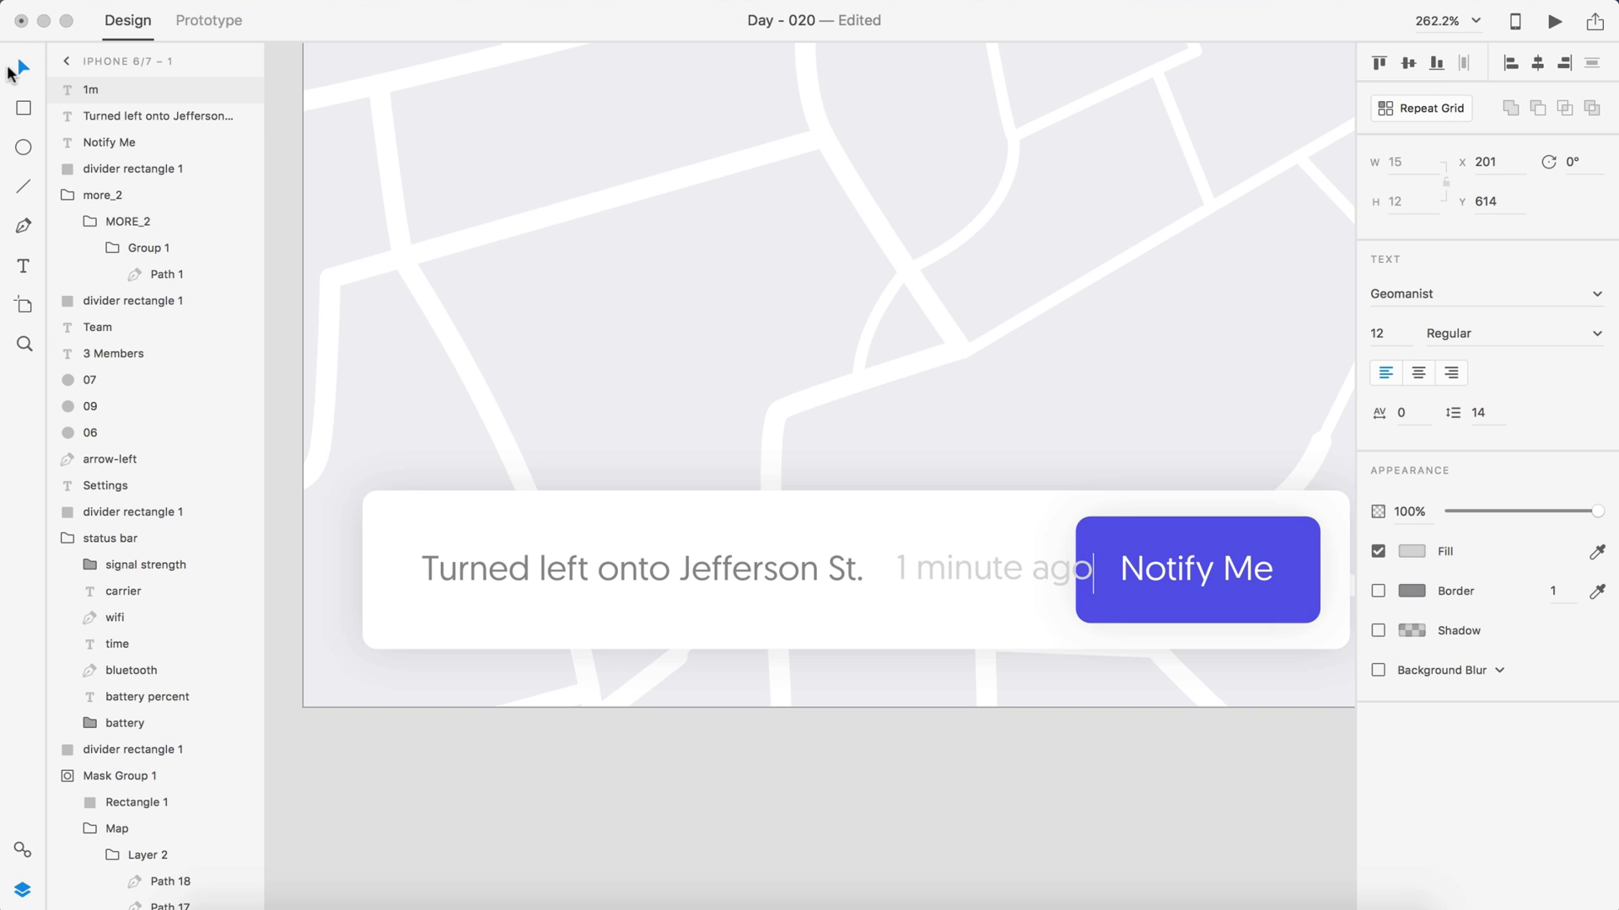
pyautogui.press('Escape')
pyautogui.moveTo(952, 569); pyautogui.dragTo(585, 538)
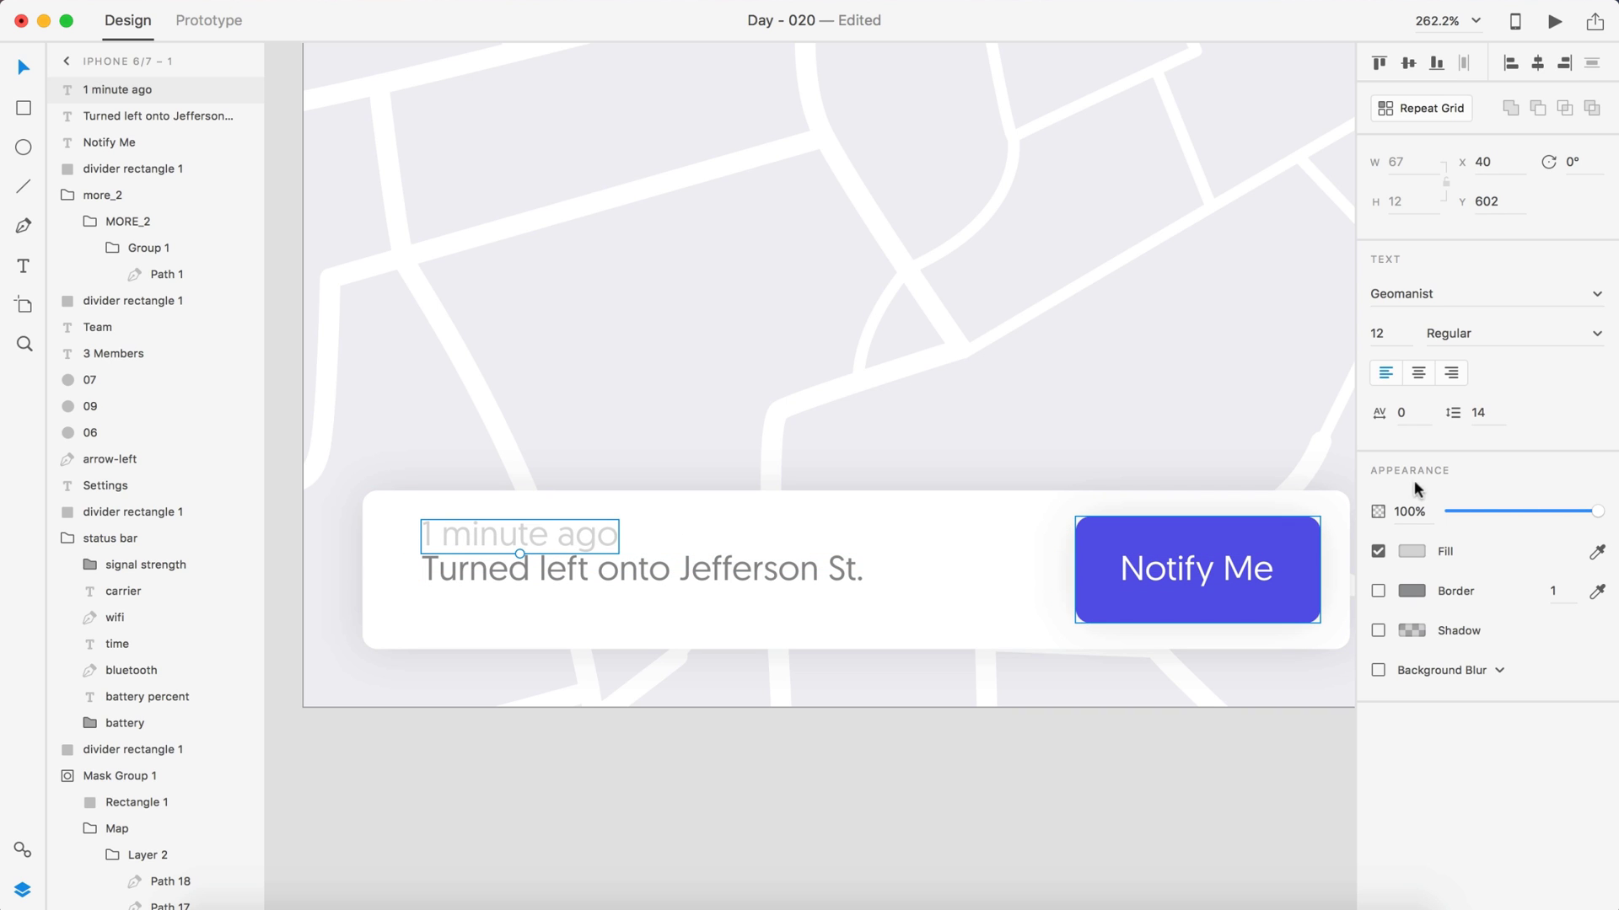
# - Set the "1 minute ago" text to font size 8 and position it just above the direction text at Y 606
pyautogui.click(1377, 334)
pyautogui.press('Return')
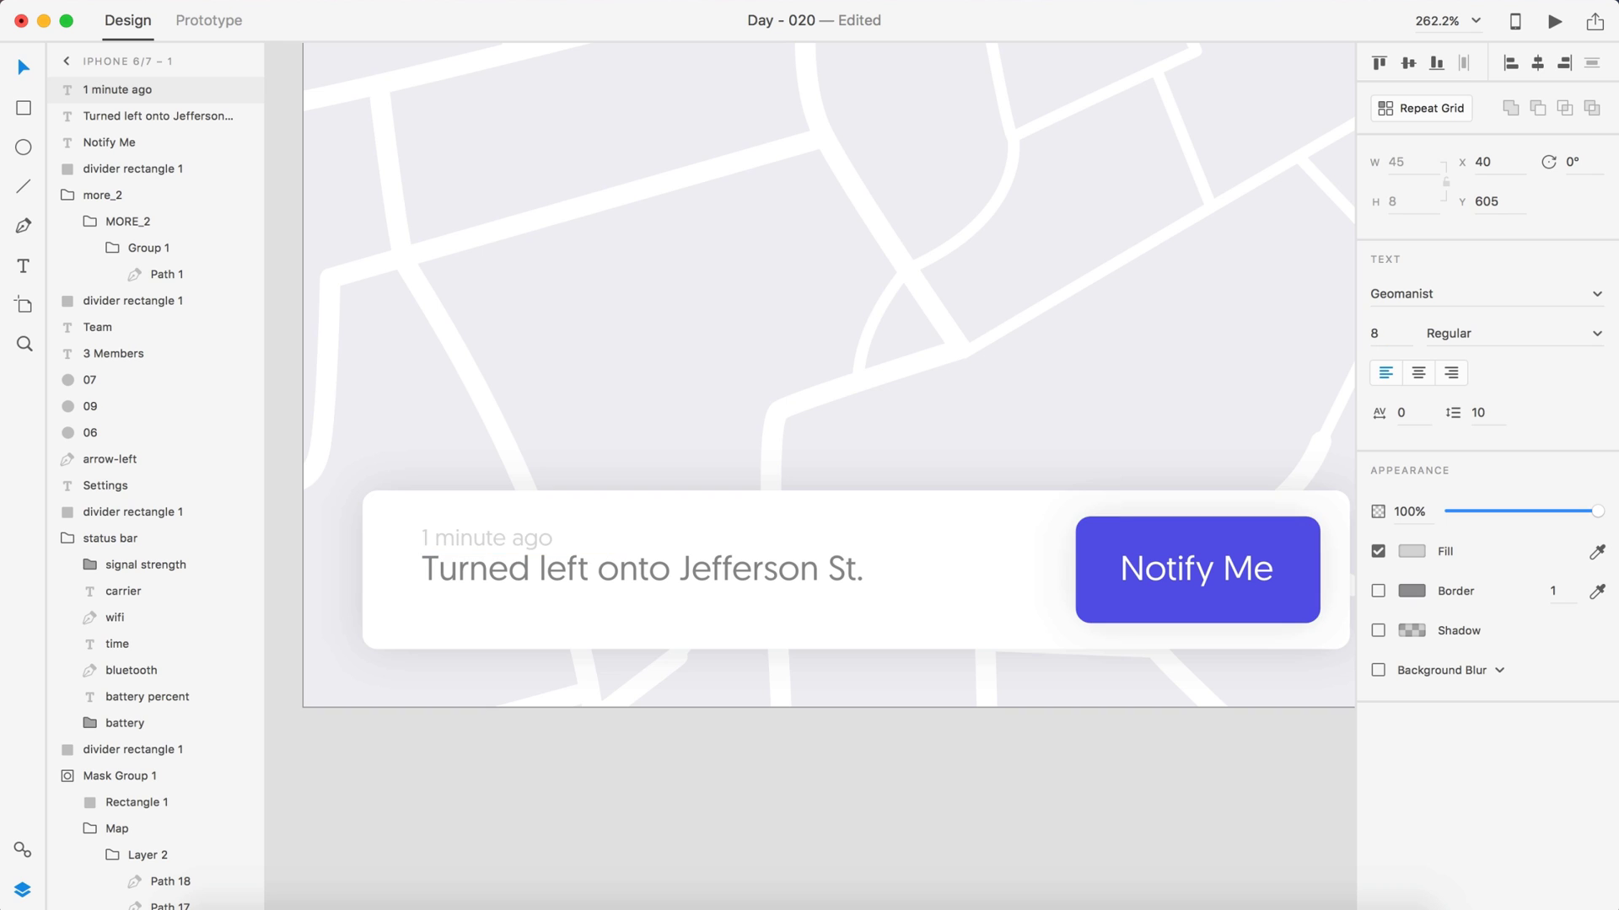
pyautogui.moveTo(481, 533); pyautogui.dragTo(484, 534)
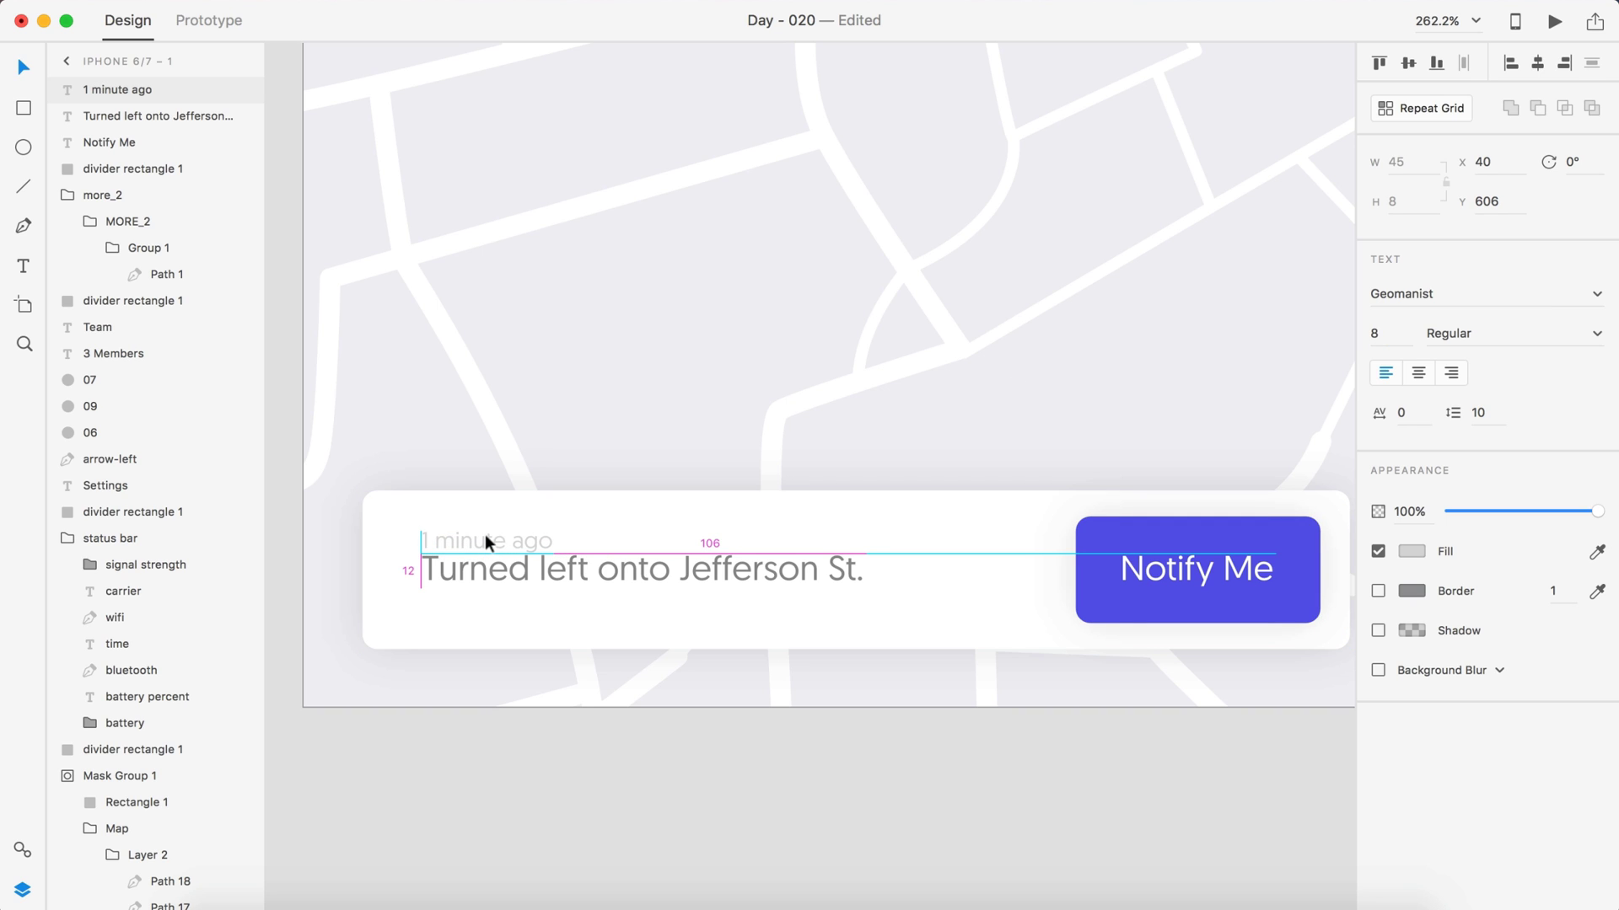
# - Lower the "1 minute ago" and direction texts together to Y 610 and group them
pyautogui.keyDown('shift'); pyautogui.click(499, 567); pyautogui.keyUp('shift')
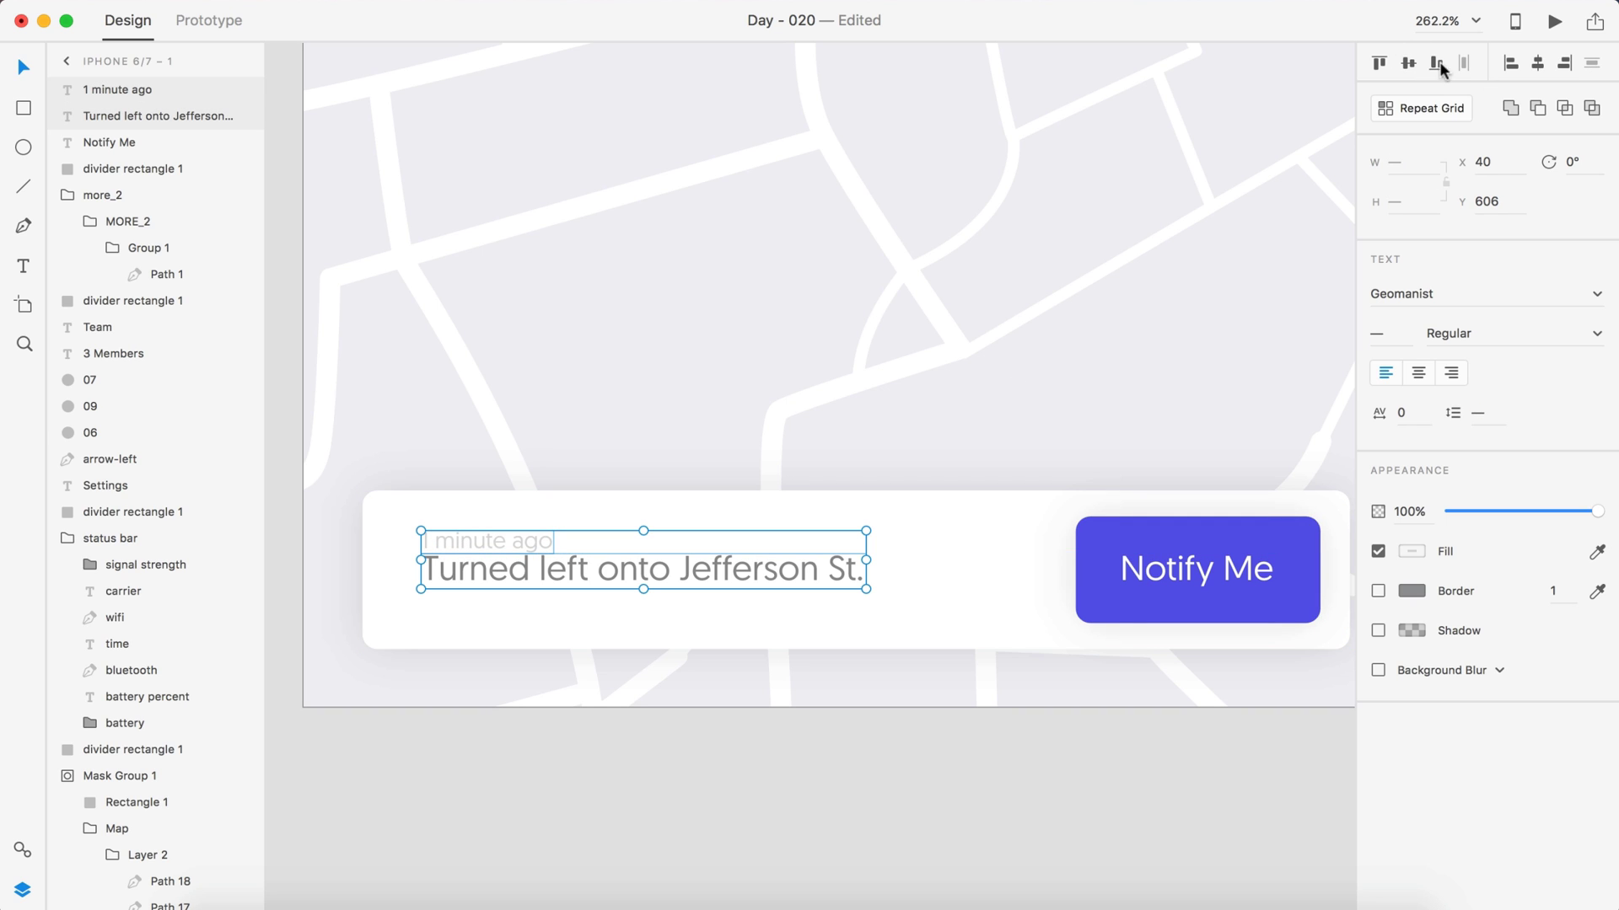
pyautogui.moveTo(511, 569); pyautogui.dragTo(511, 576)
pyautogui.press('super+g')
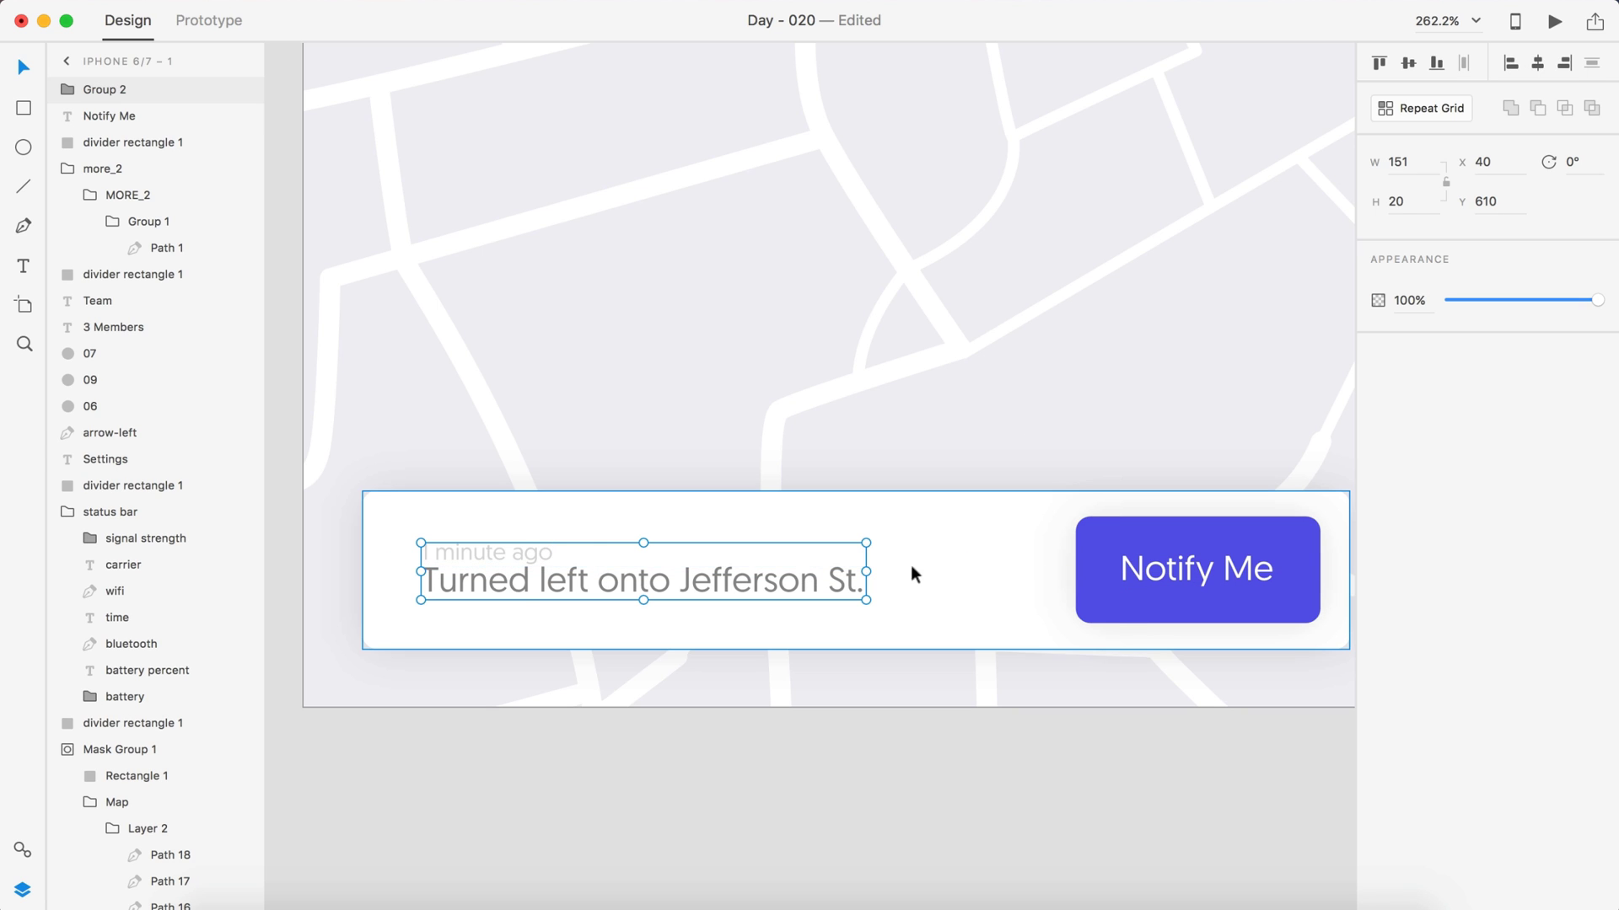
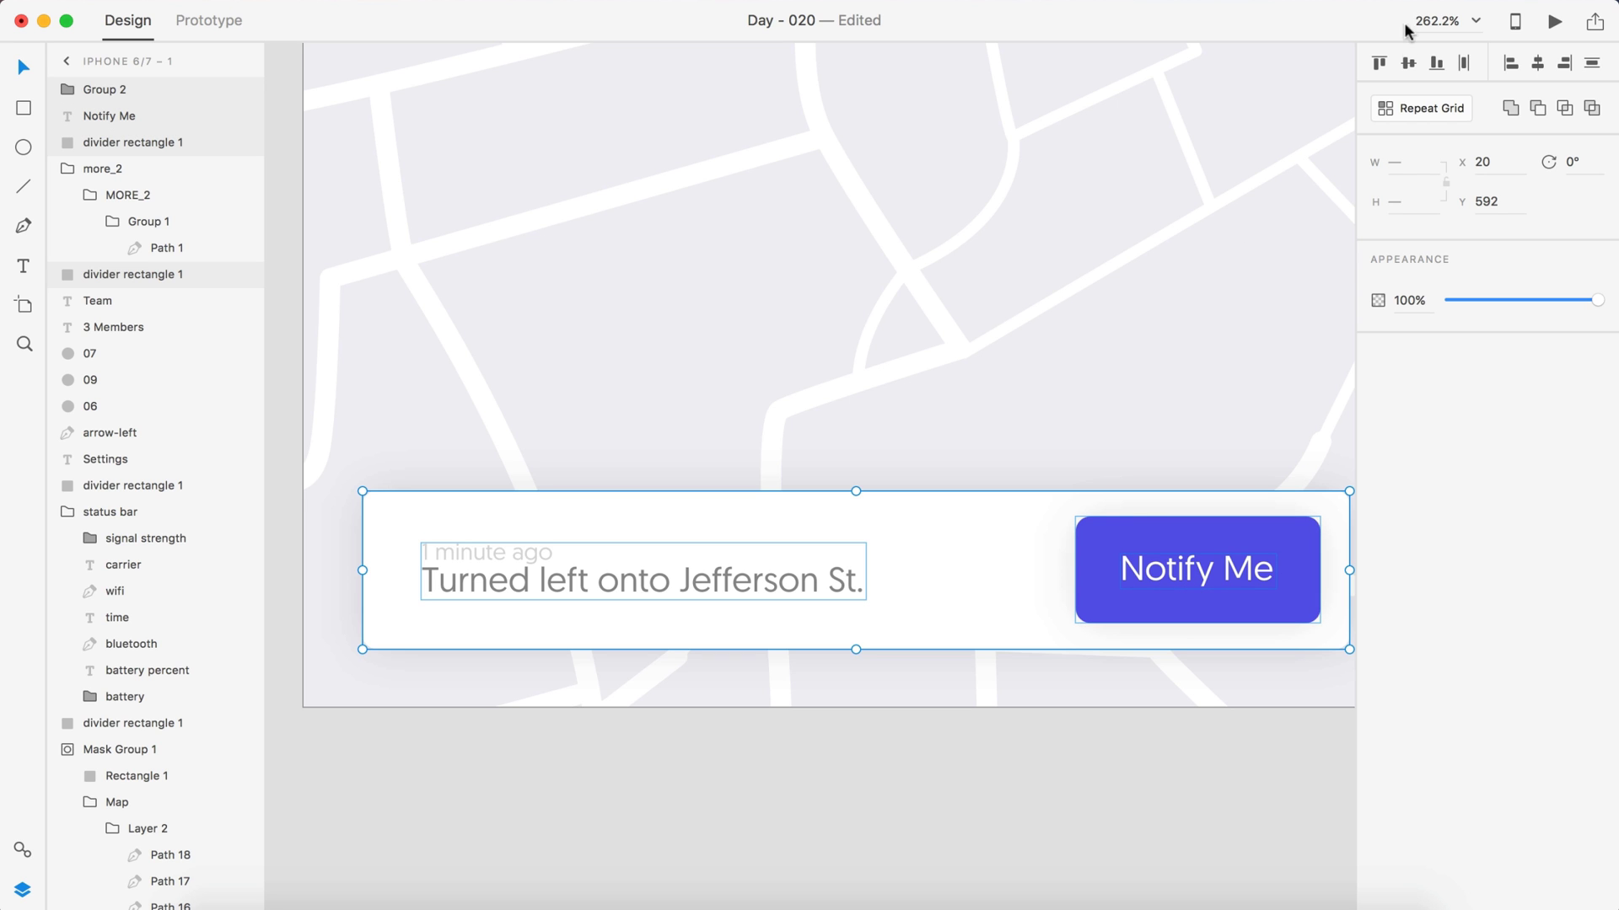
pyautogui.click(858, 796)
pyautogui.scroll(-5, 856, 796)
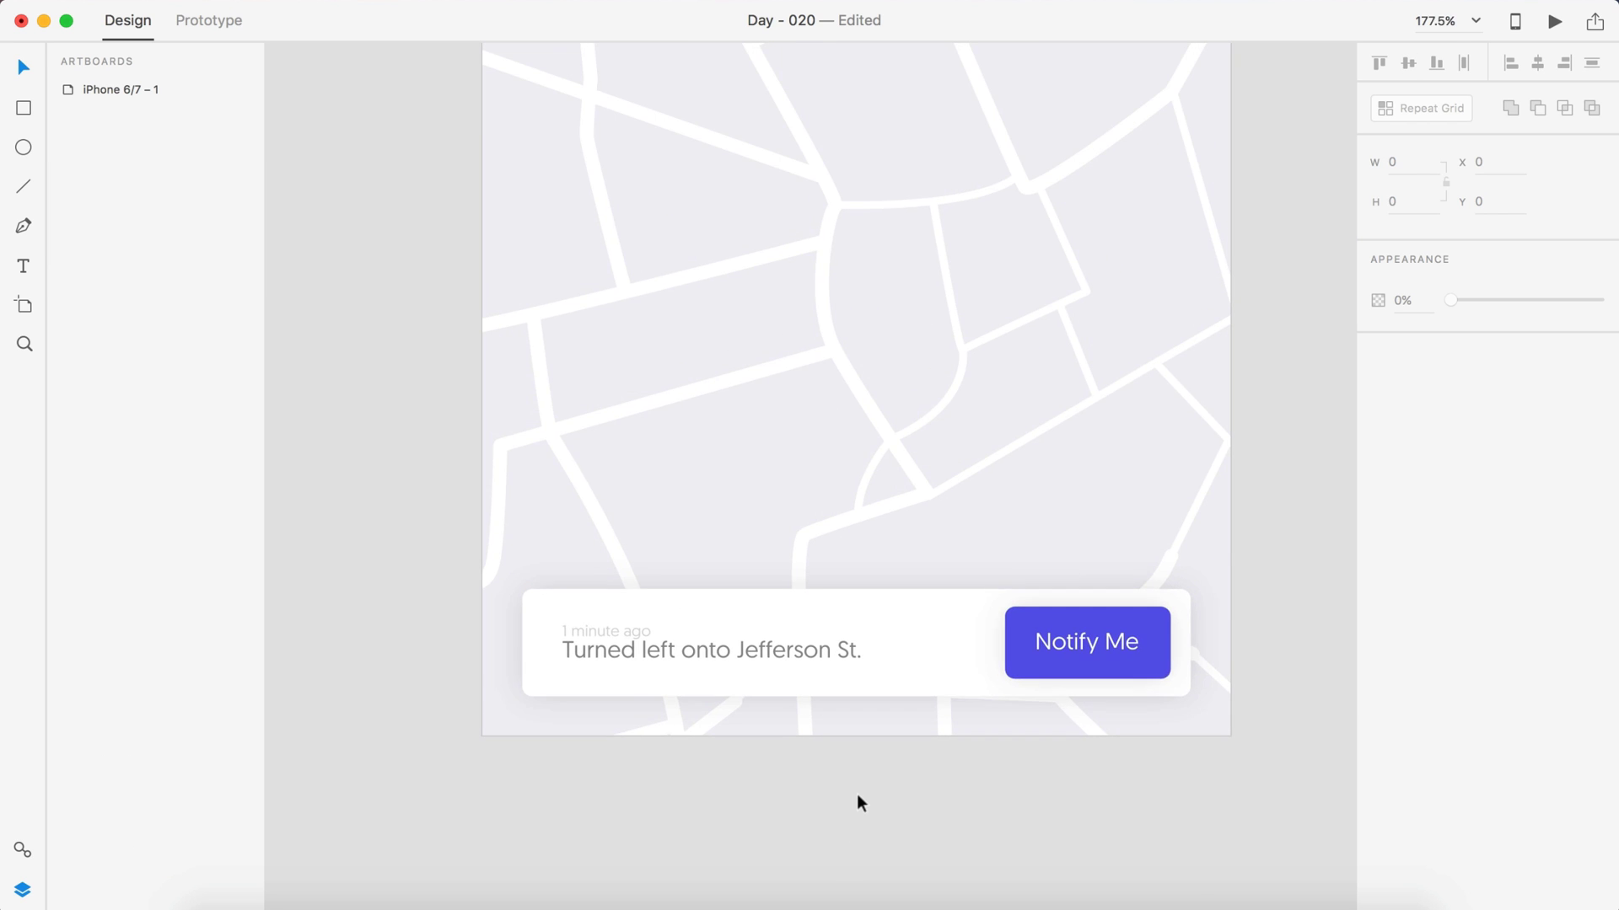
pyautogui.scroll(2, 839, 727)
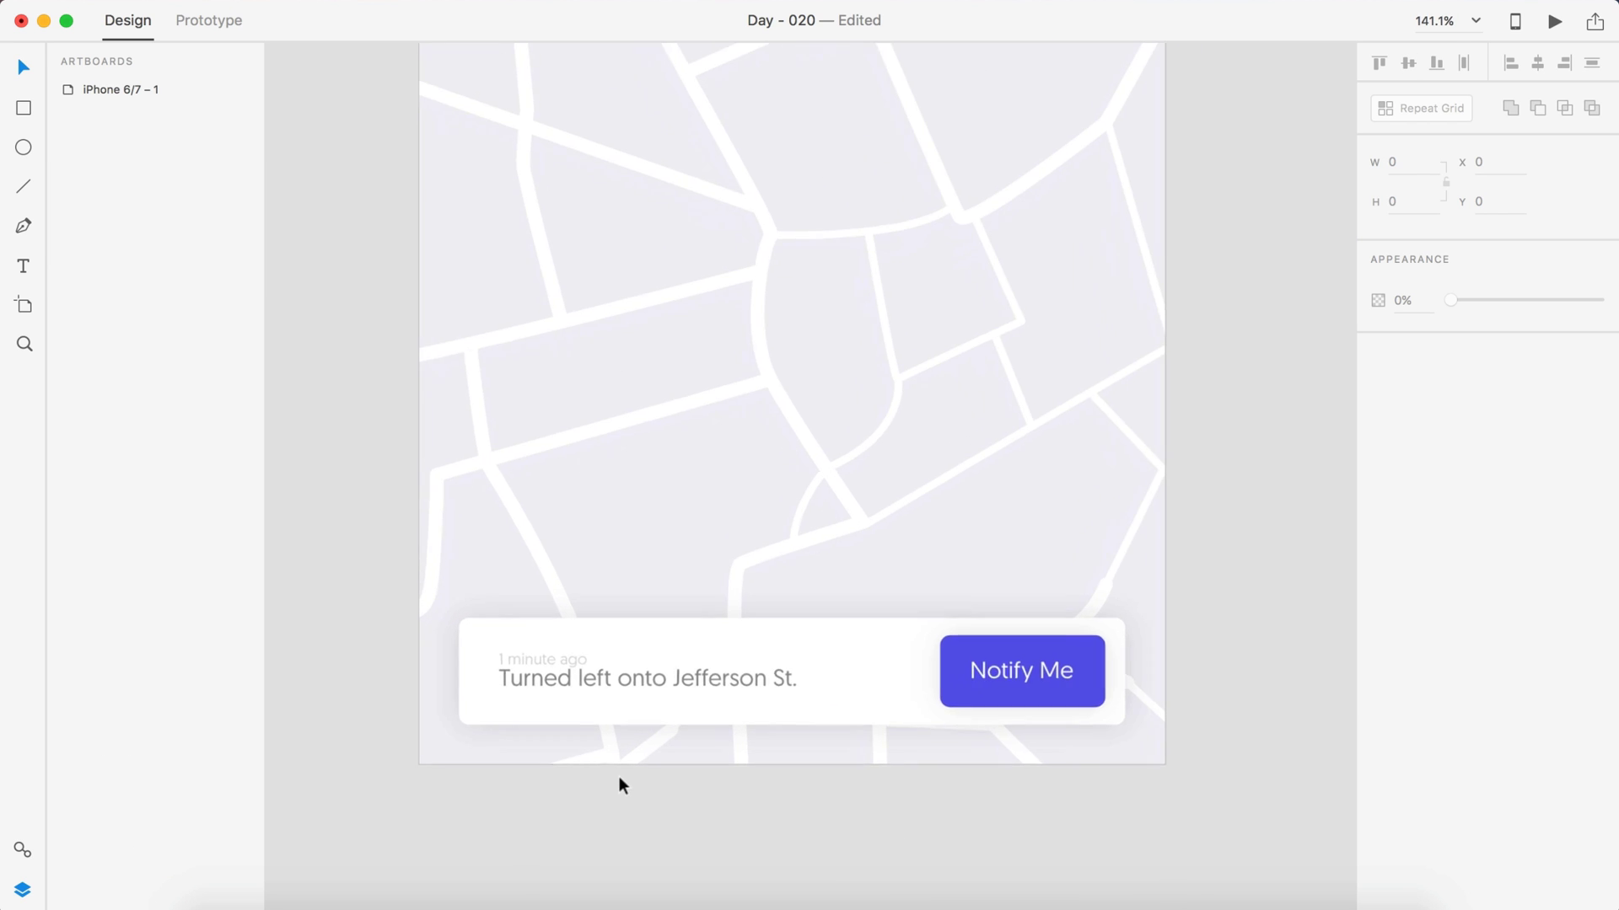
# - Move the "1 minute ago" text beneath the direction text, with the direction text at Y 614
pyautogui.click(552, 666)
pyautogui.moveTo(555, 655); pyautogui.dragTo(555, 695)
pyautogui.click(580, 677)
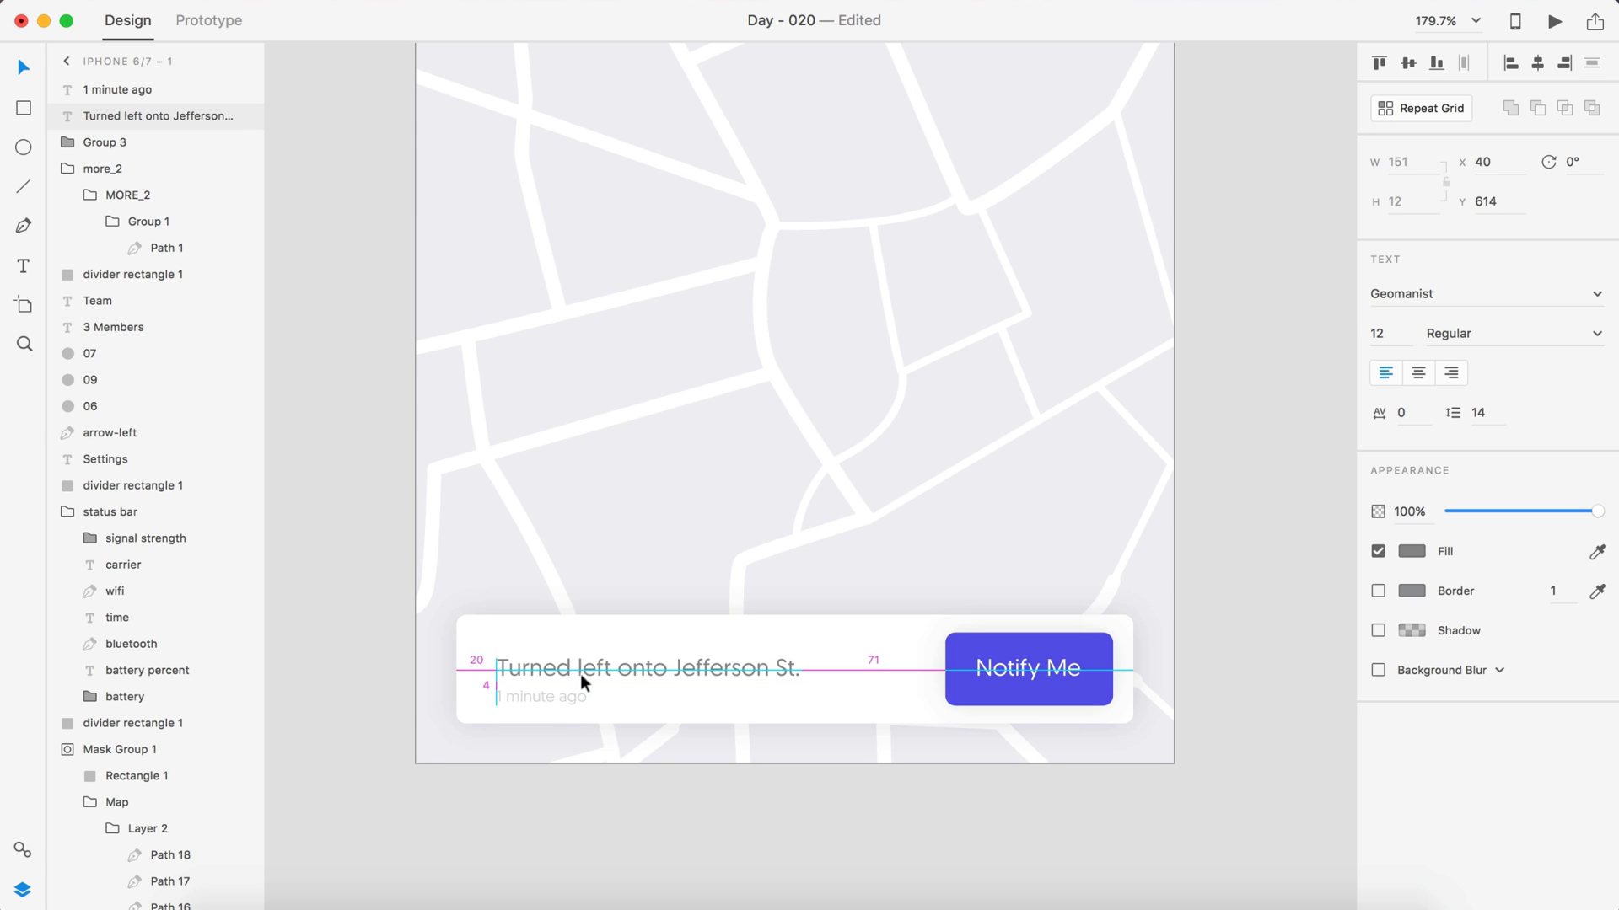
# - Centre the direction text vertically on the white card and shift the "1 minute ago" text up close beneath it
pyautogui.keyDown('shift'); pyautogui.click(641, 687); pyautogui.keyUp('shift')
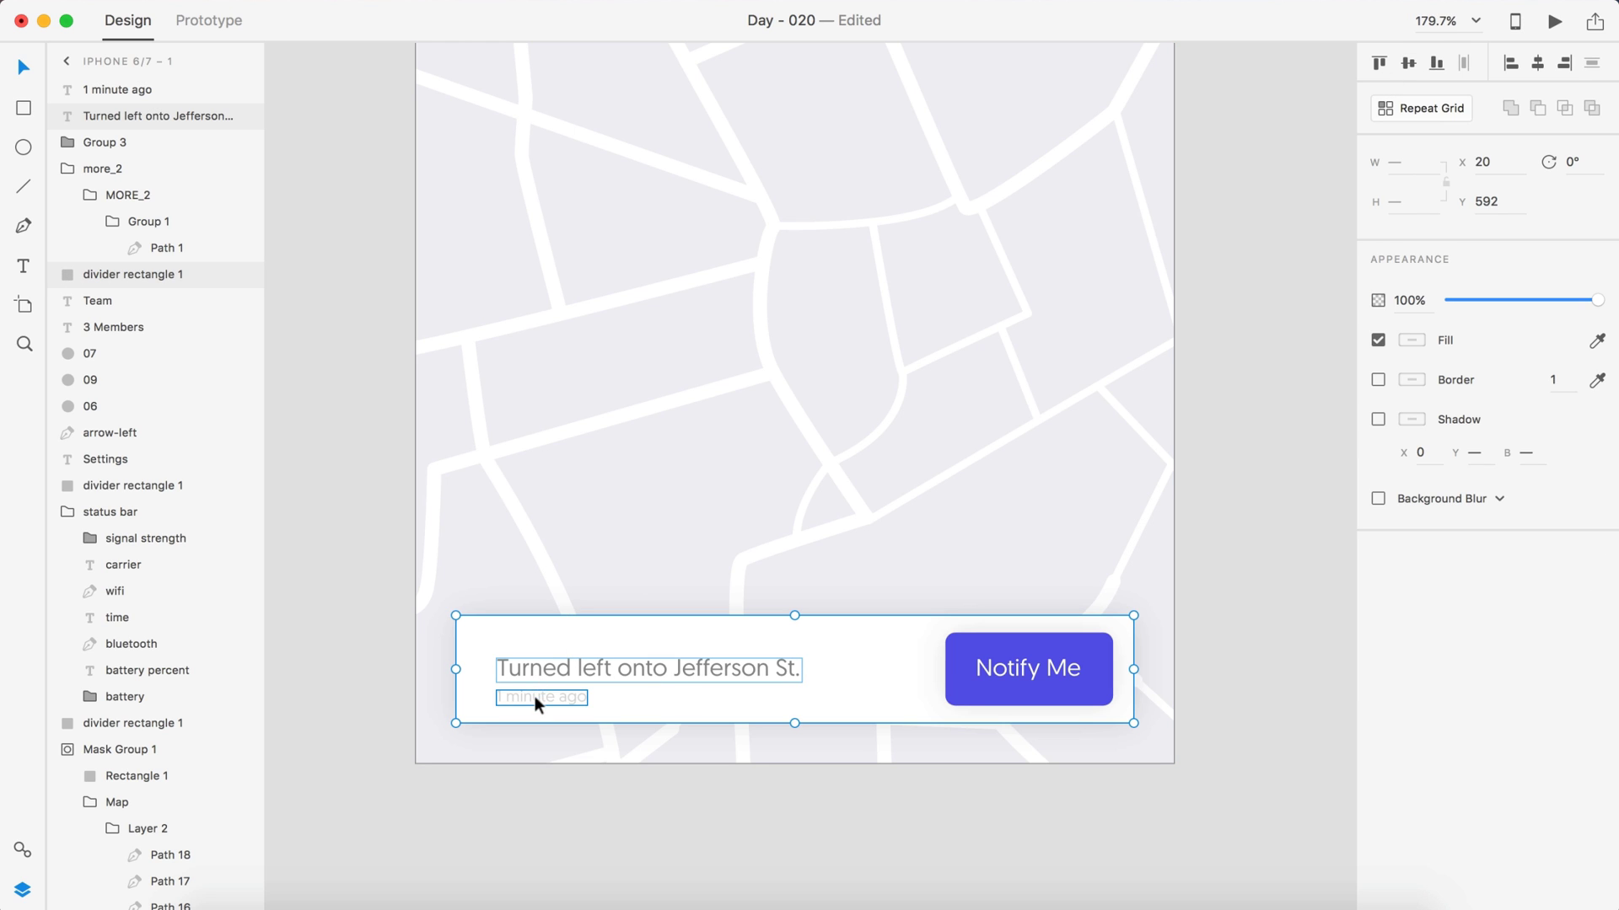
pyautogui.moveTo(535, 696); pyautogui.dragTo(534, 690)
pyautogui.click(544, 784)
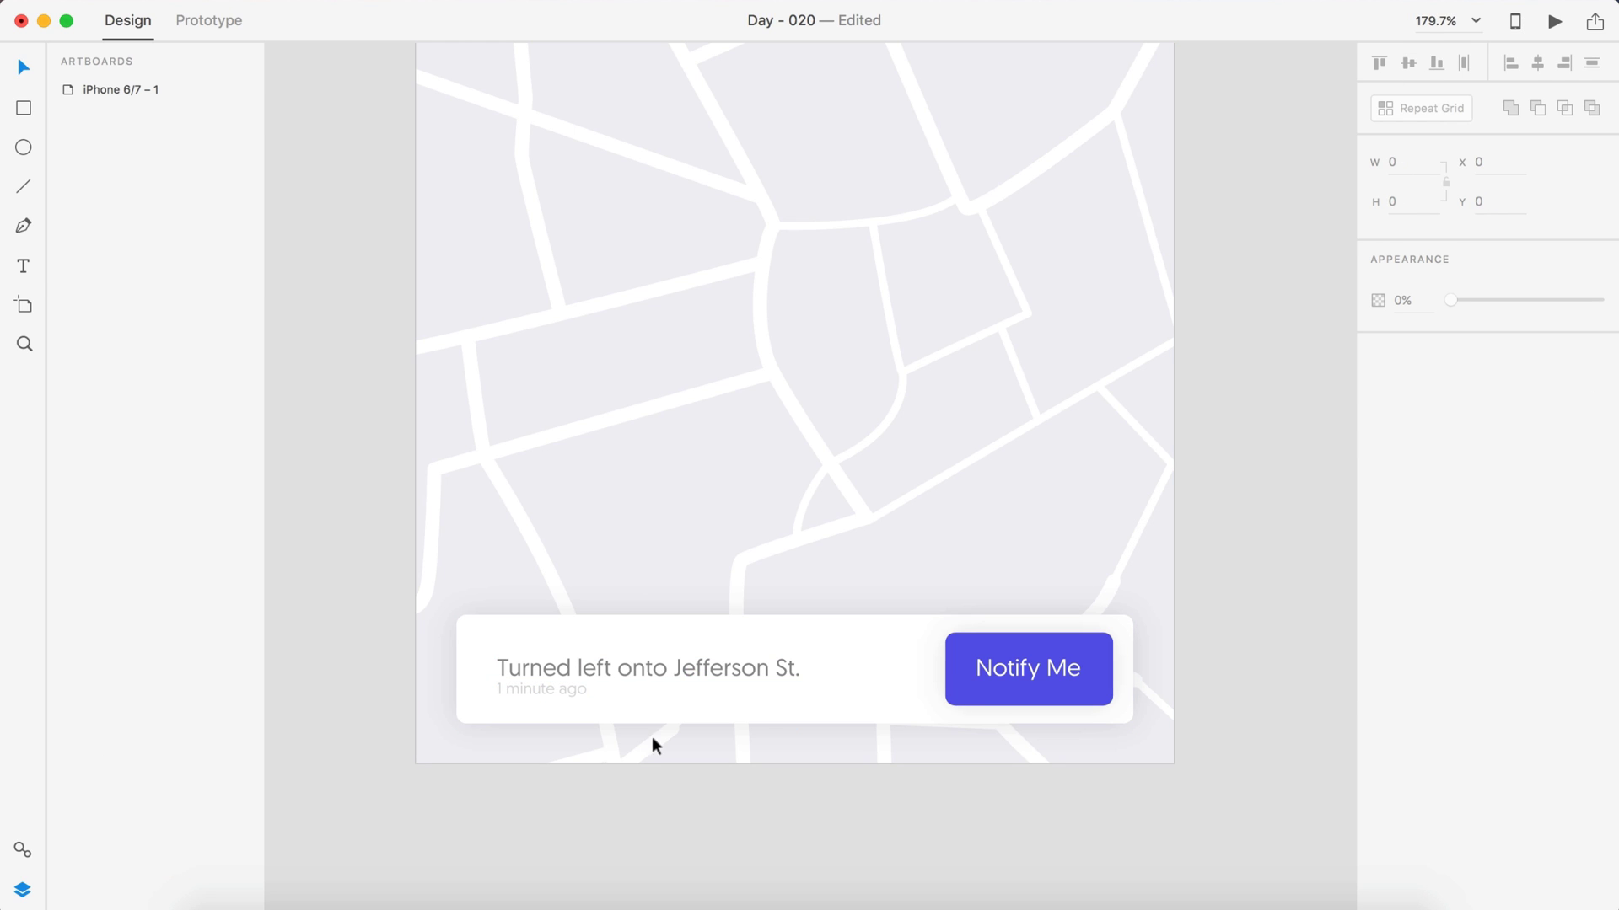
# - Set only the words "Jefferson St." in the direction text to the Book font weight
pyautogui.doubleClick(675, 668)
pyautogui.moveTo(675, 669); pyautogui.dragTo(830, 666)
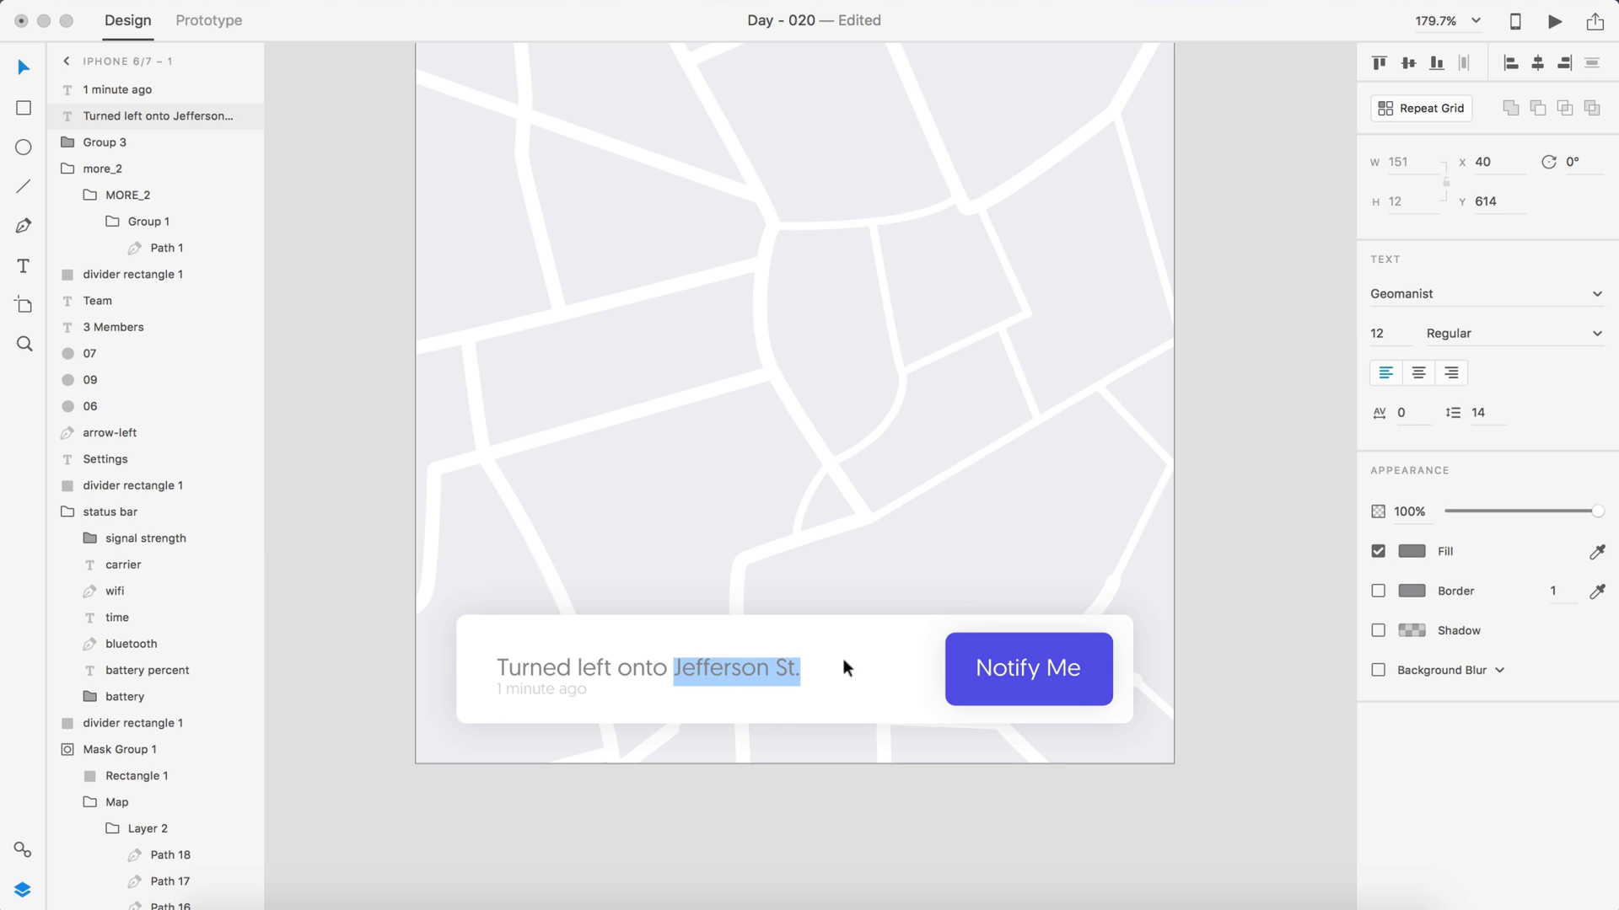
pyautogui.click(1583, 334)
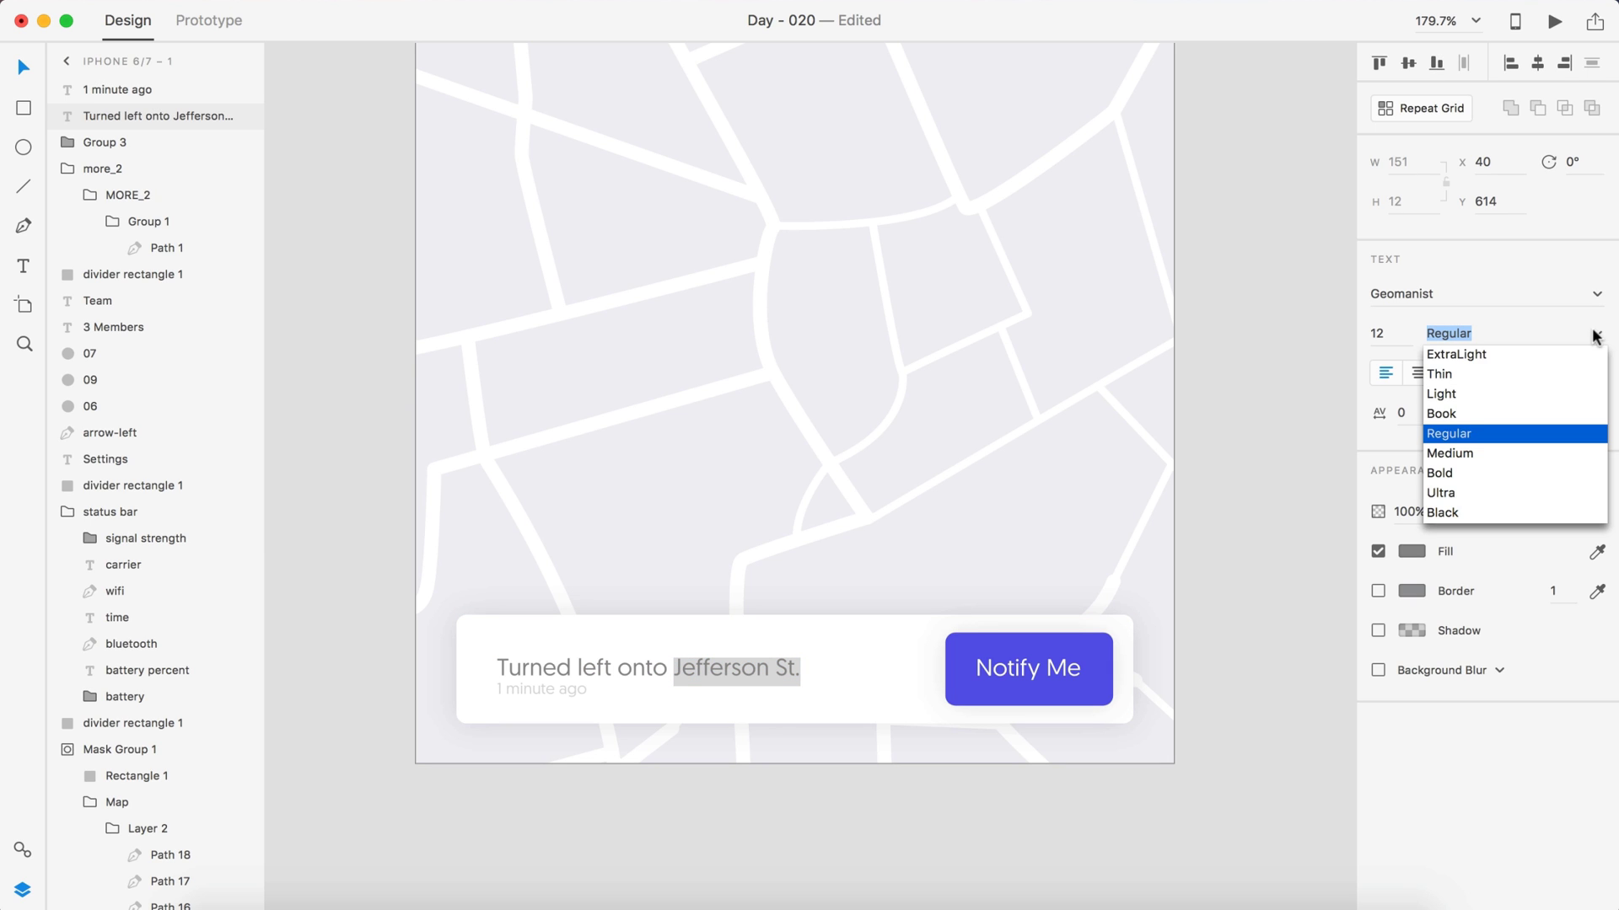
pyautogui.click(1447, 413)
pyautogui.click(1251, 558)
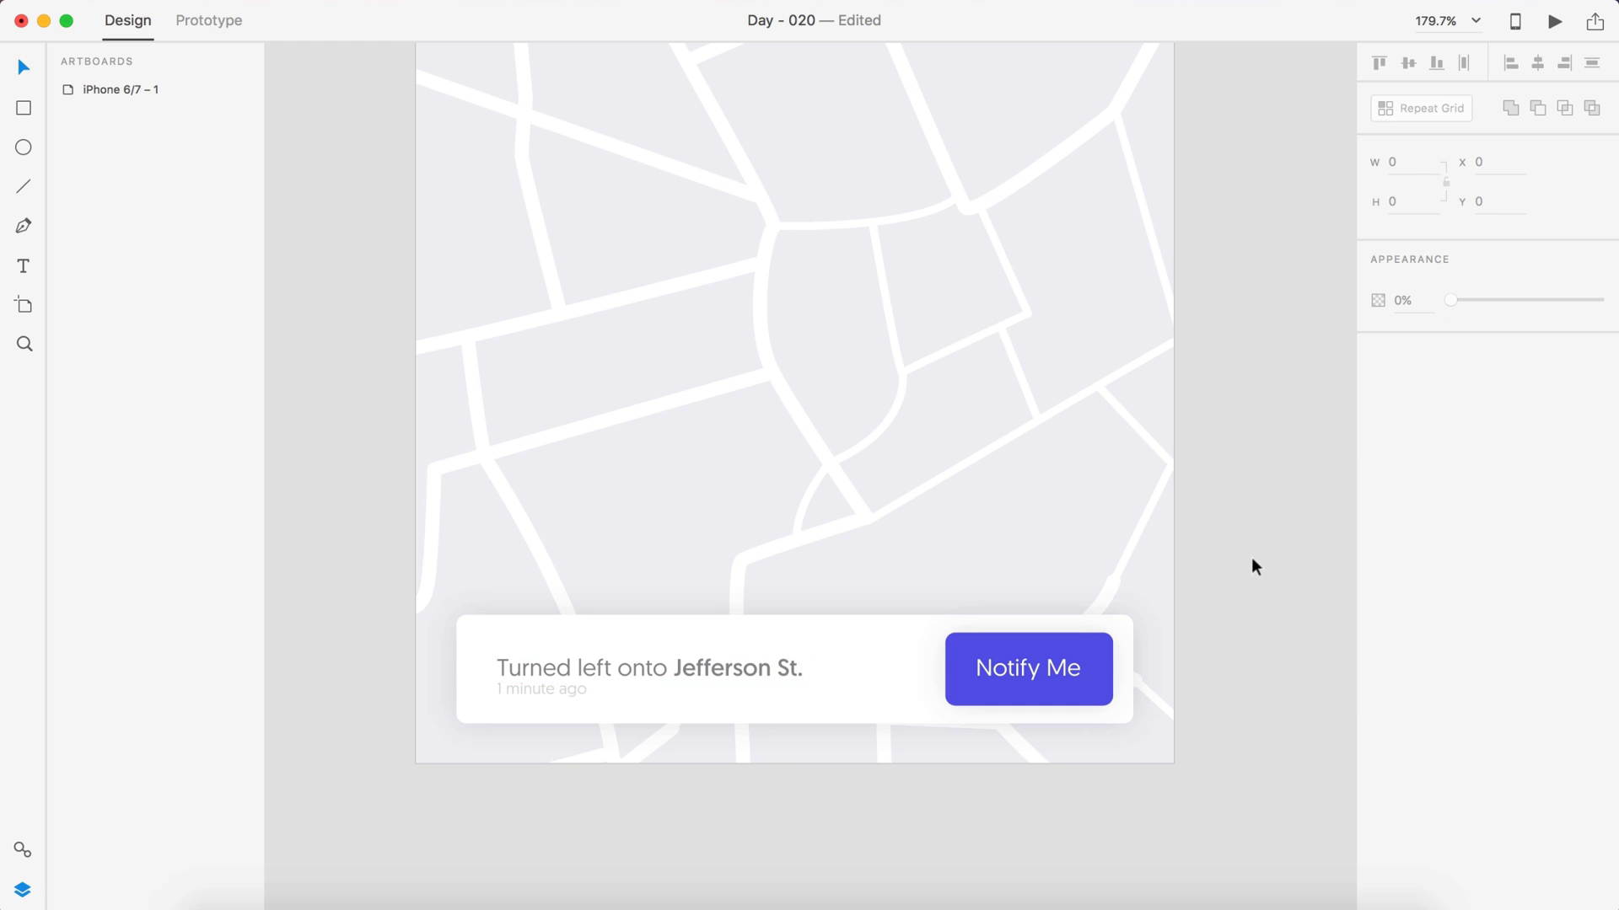
# - Fill the words "Jefferson St." with the saved black swatch
pyautogui.doubleClick(717, 676)
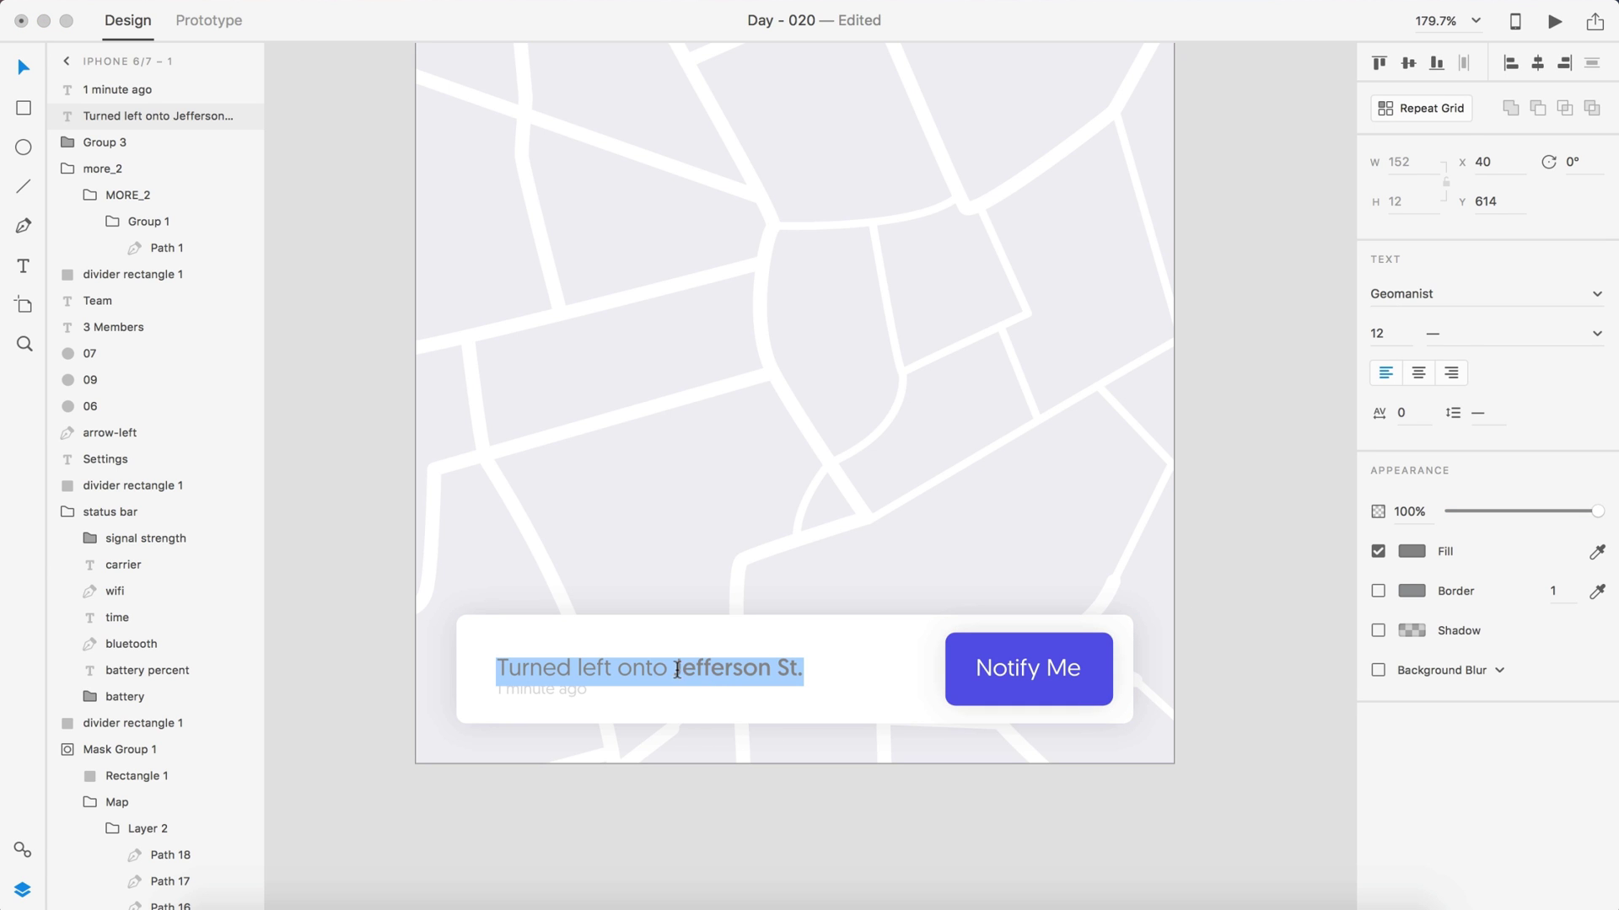
pyautogui.moveTo(674, 669); pyautogui.dragTo(805, 668)
pyautogui.click(1411, 551)
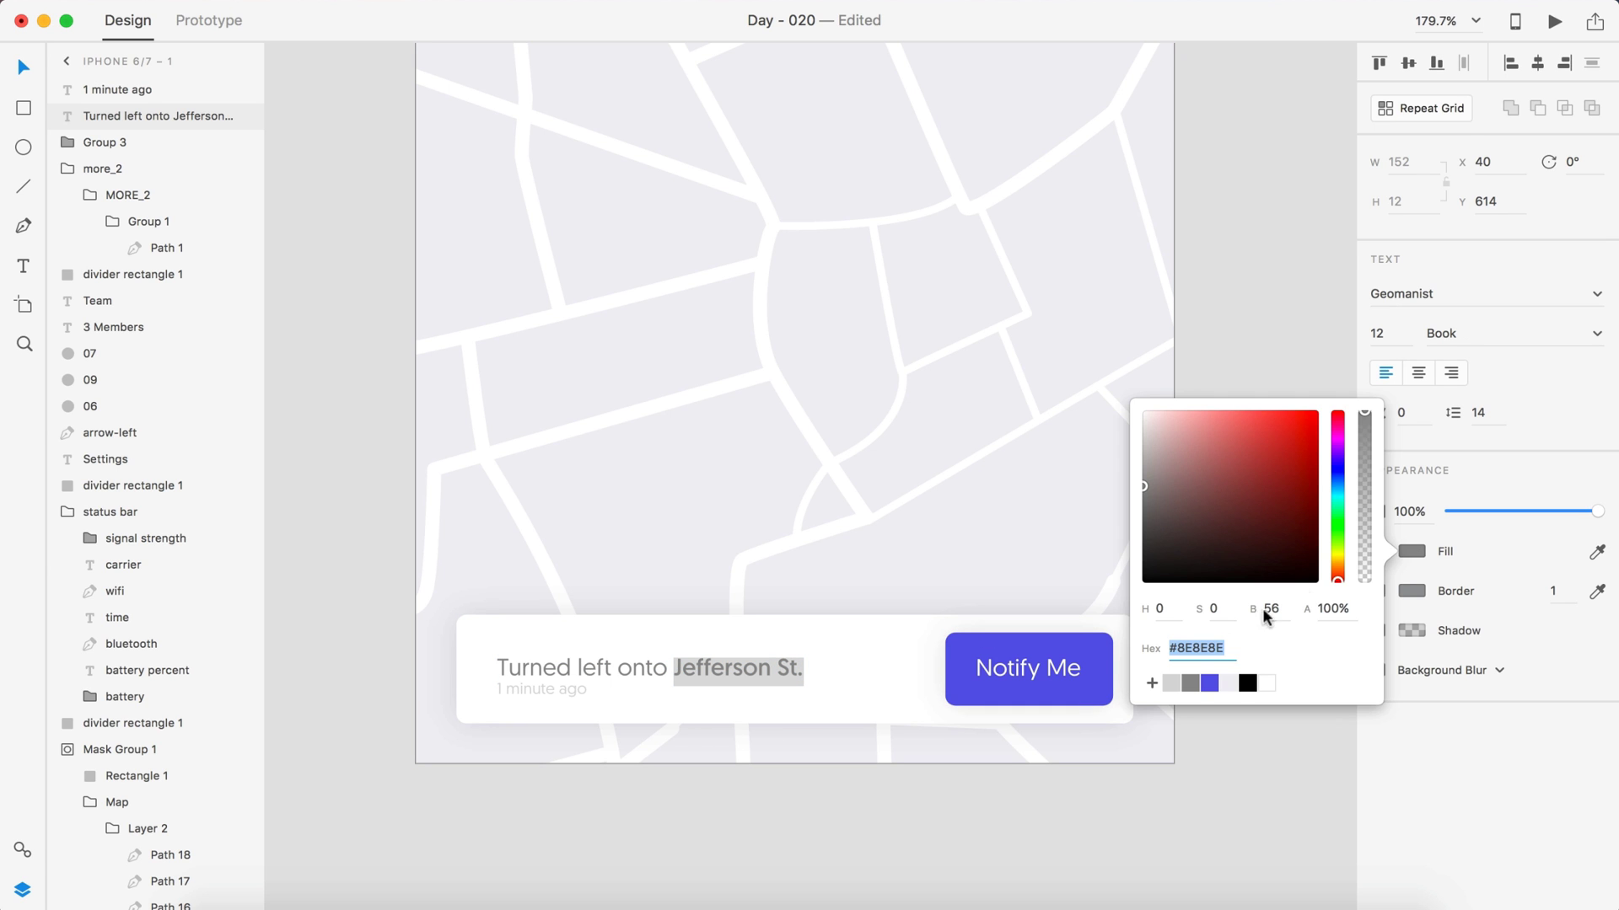
pyautogui.click(1245, 680)
pyautogui.press('Escape')
pyautogui.click(1271, 291)
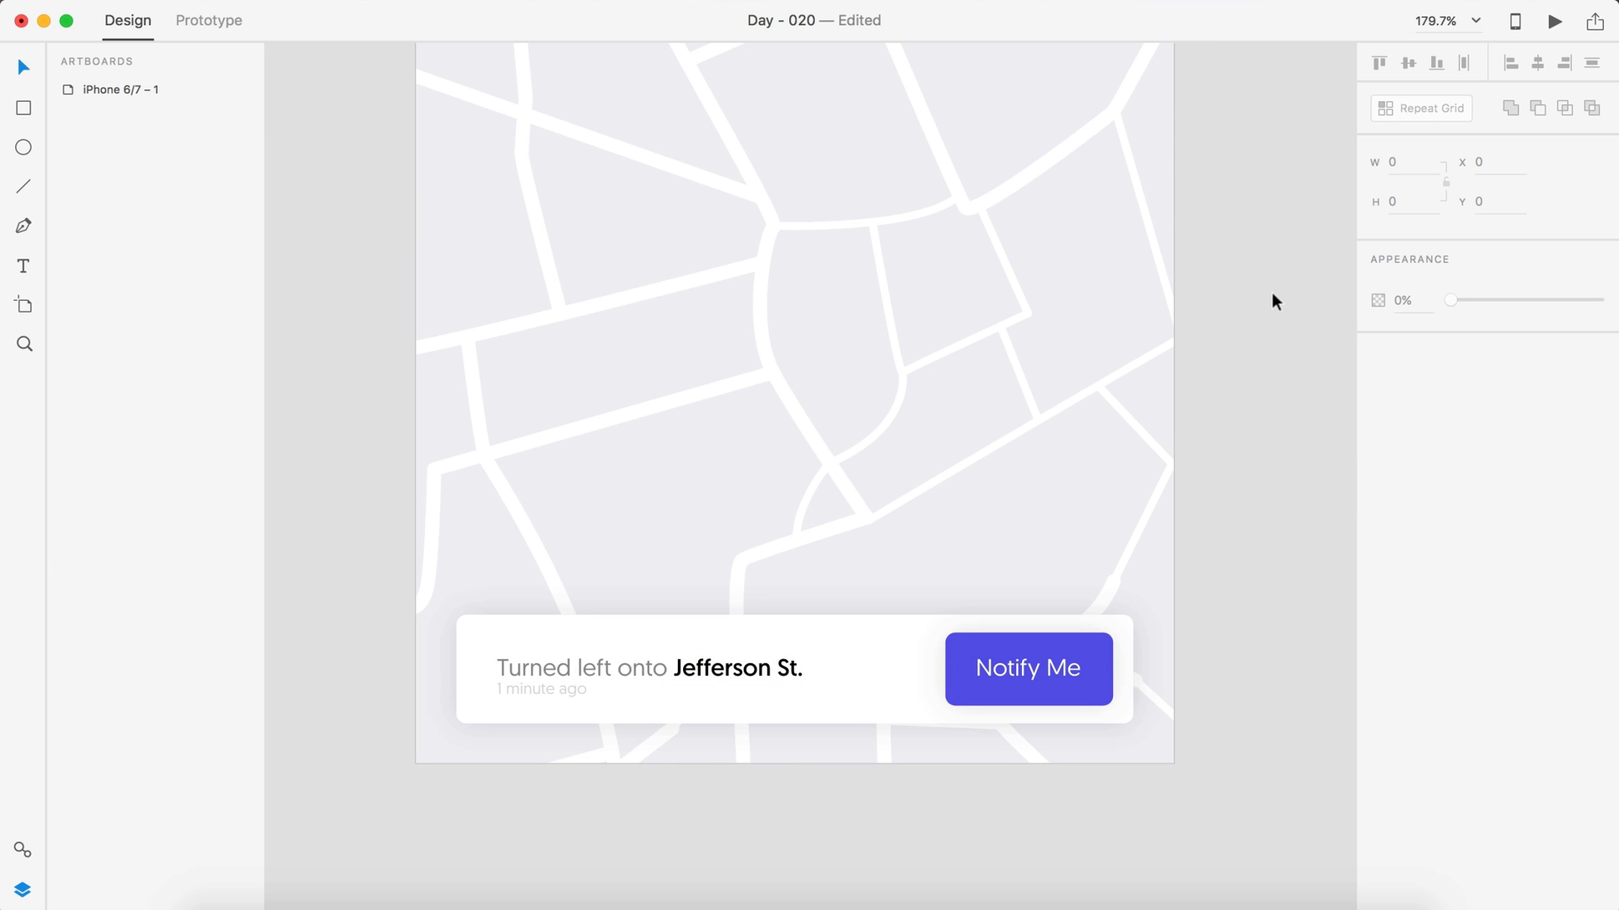
pyautogui.scroll(-5, 1152, 524)
pyautogui.scroll(5, 757, 796)
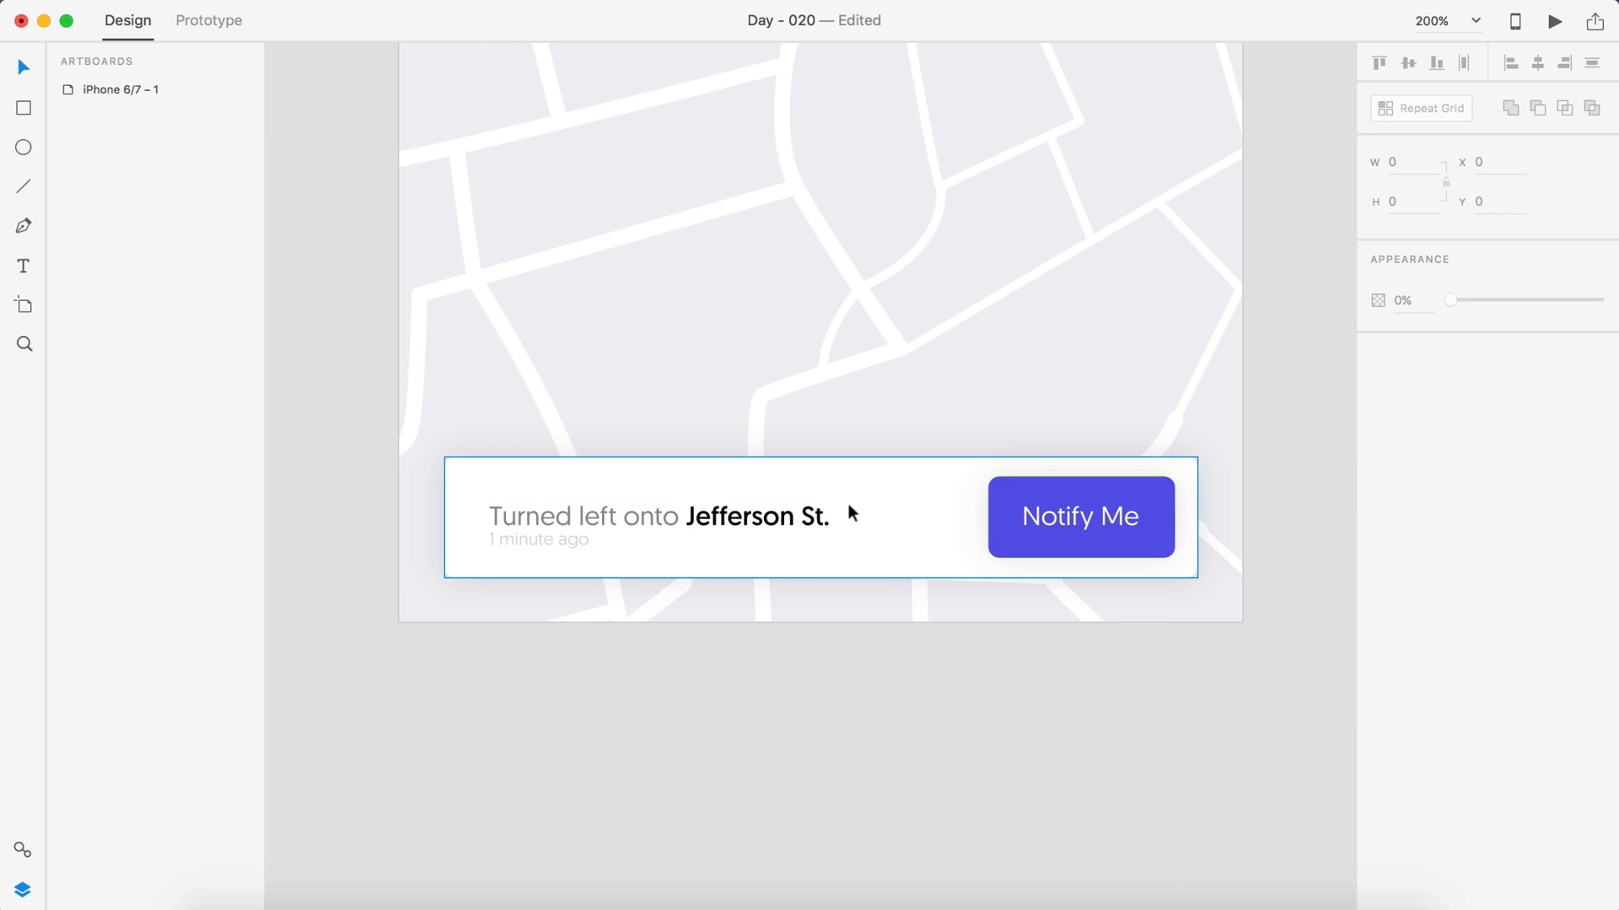
pyautogui.scroll(-3, 794, 756)
pyautogui.scroll(-2, 794, 755)
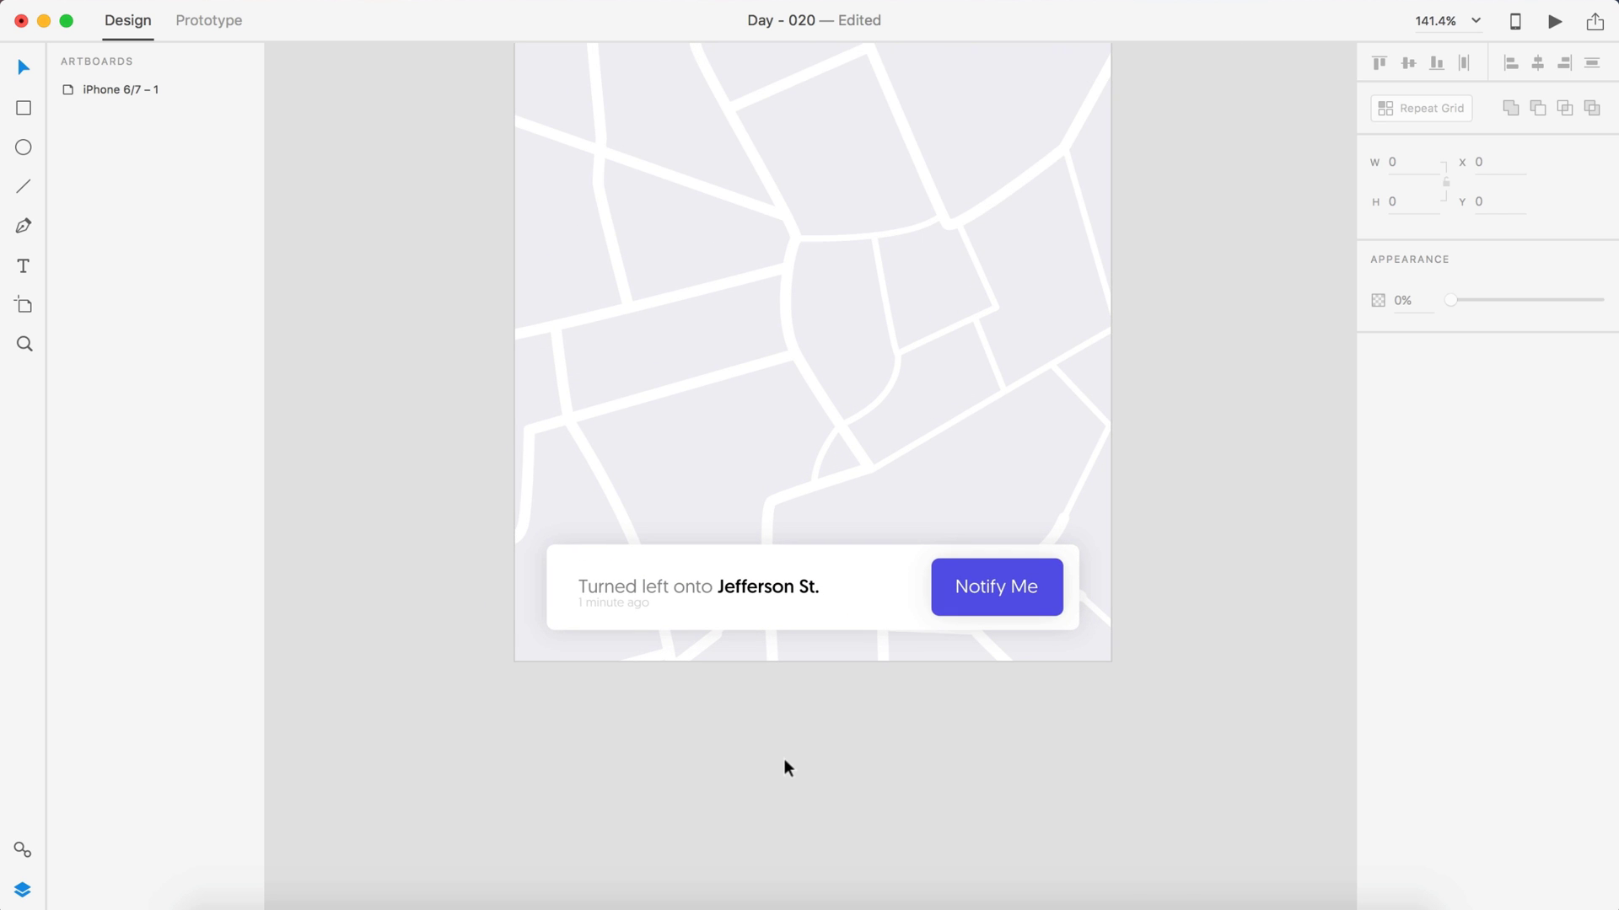
pyautogui.scroll(3, 784, 758)
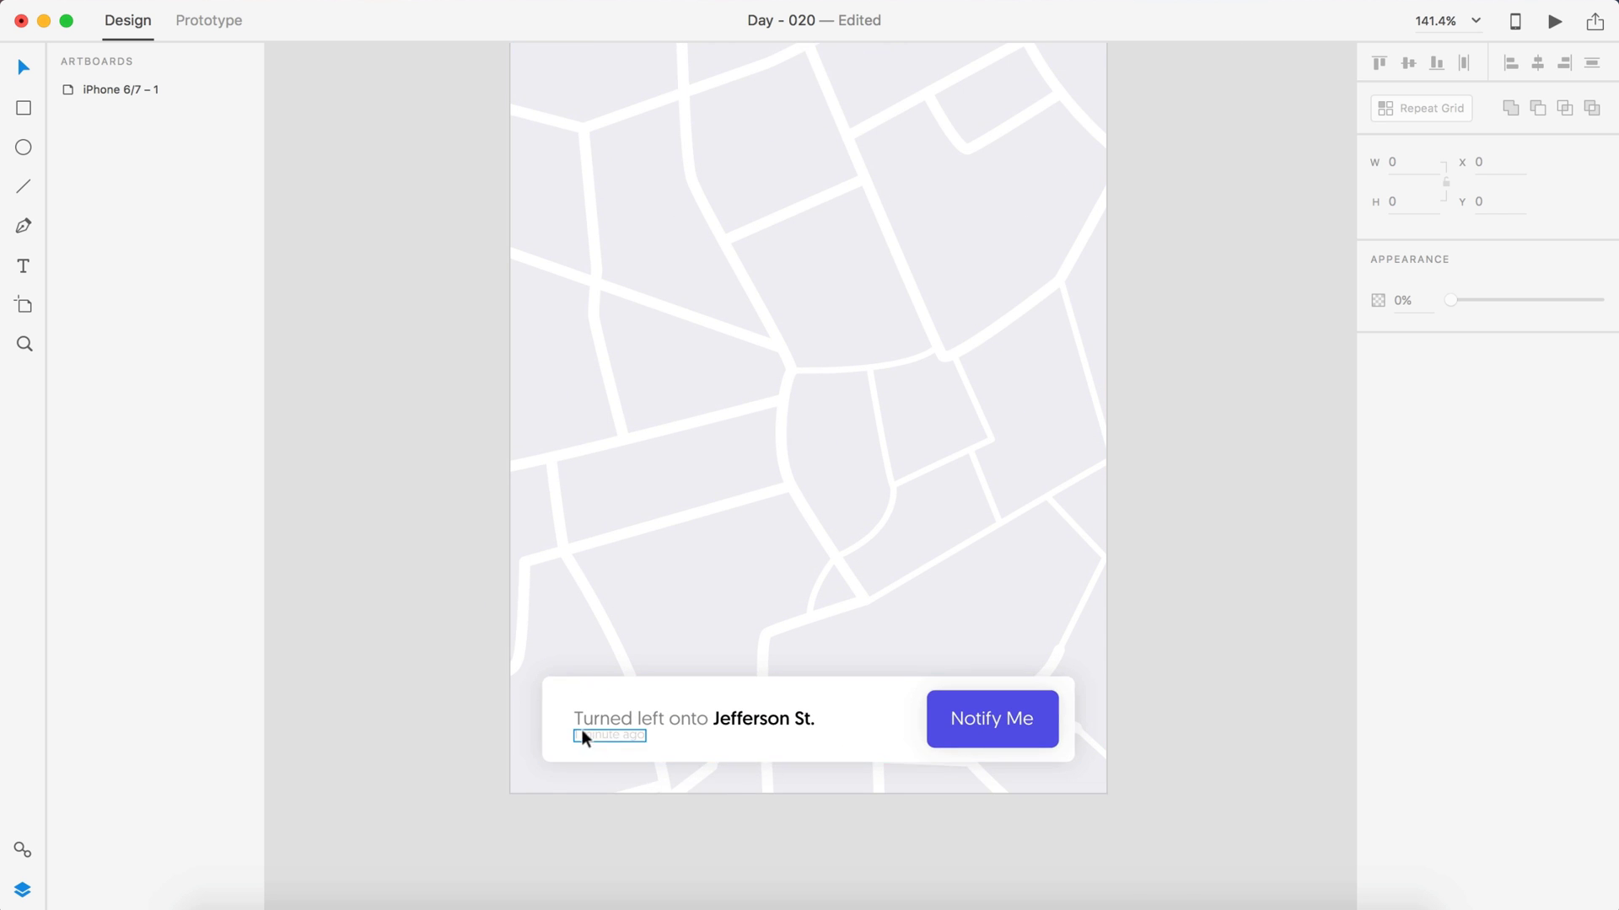
# - Review the layout of the whole screen, from the notification card and map up to the header bar
pyautogui.scroll(4, 605, 747)
pyautogui.scroll(-3, 671, 733)
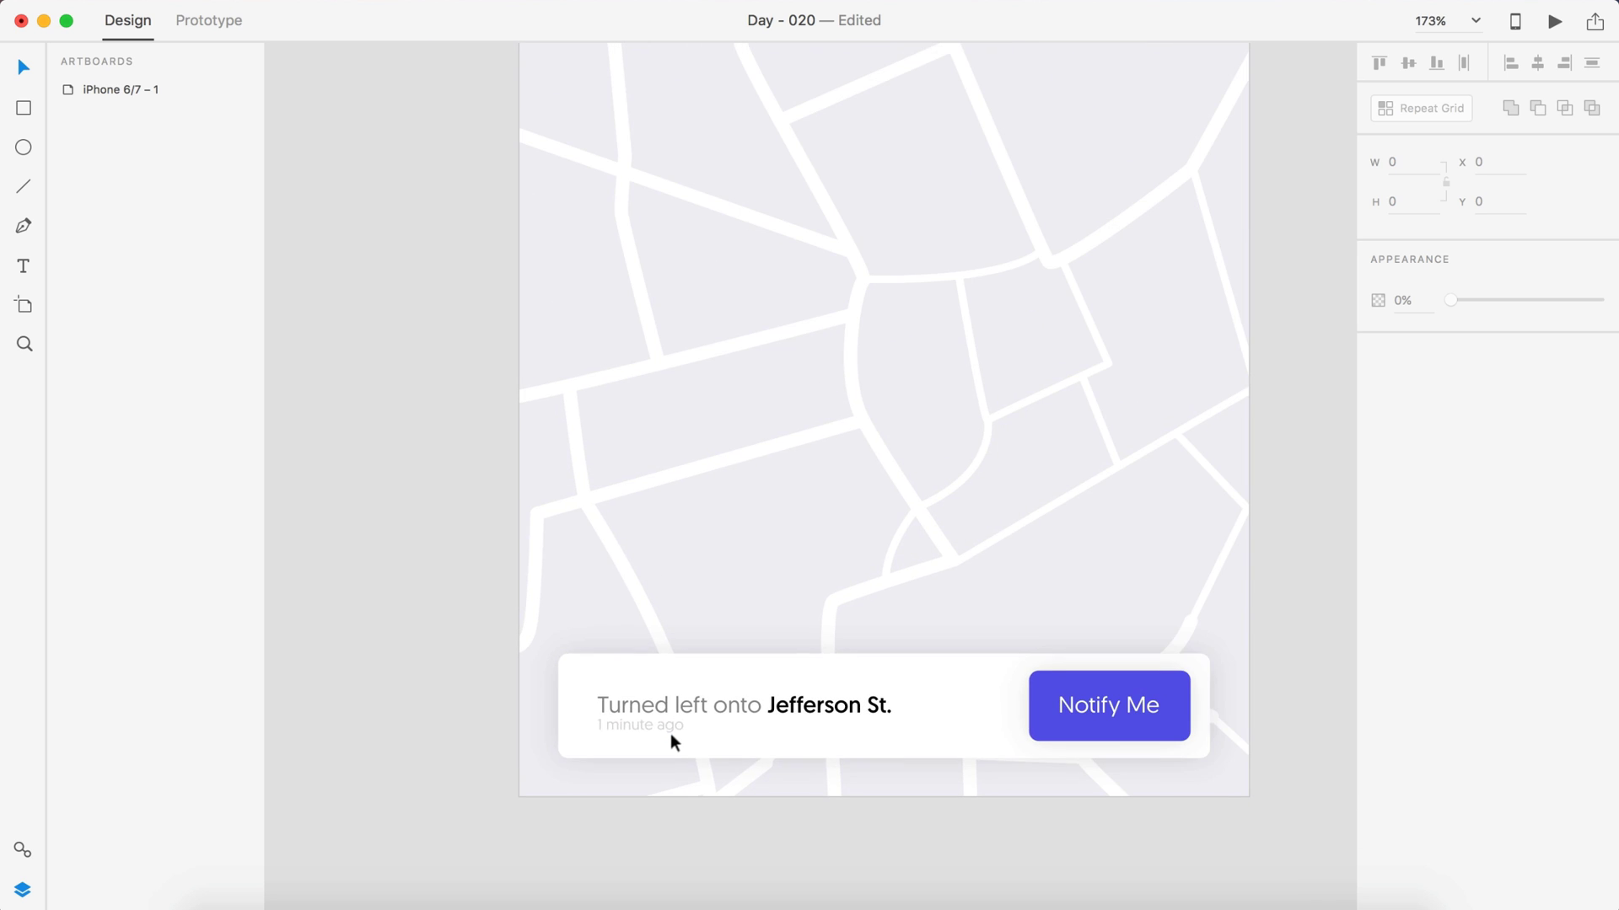
pyautogui.scroll(-3, 1004, 595)
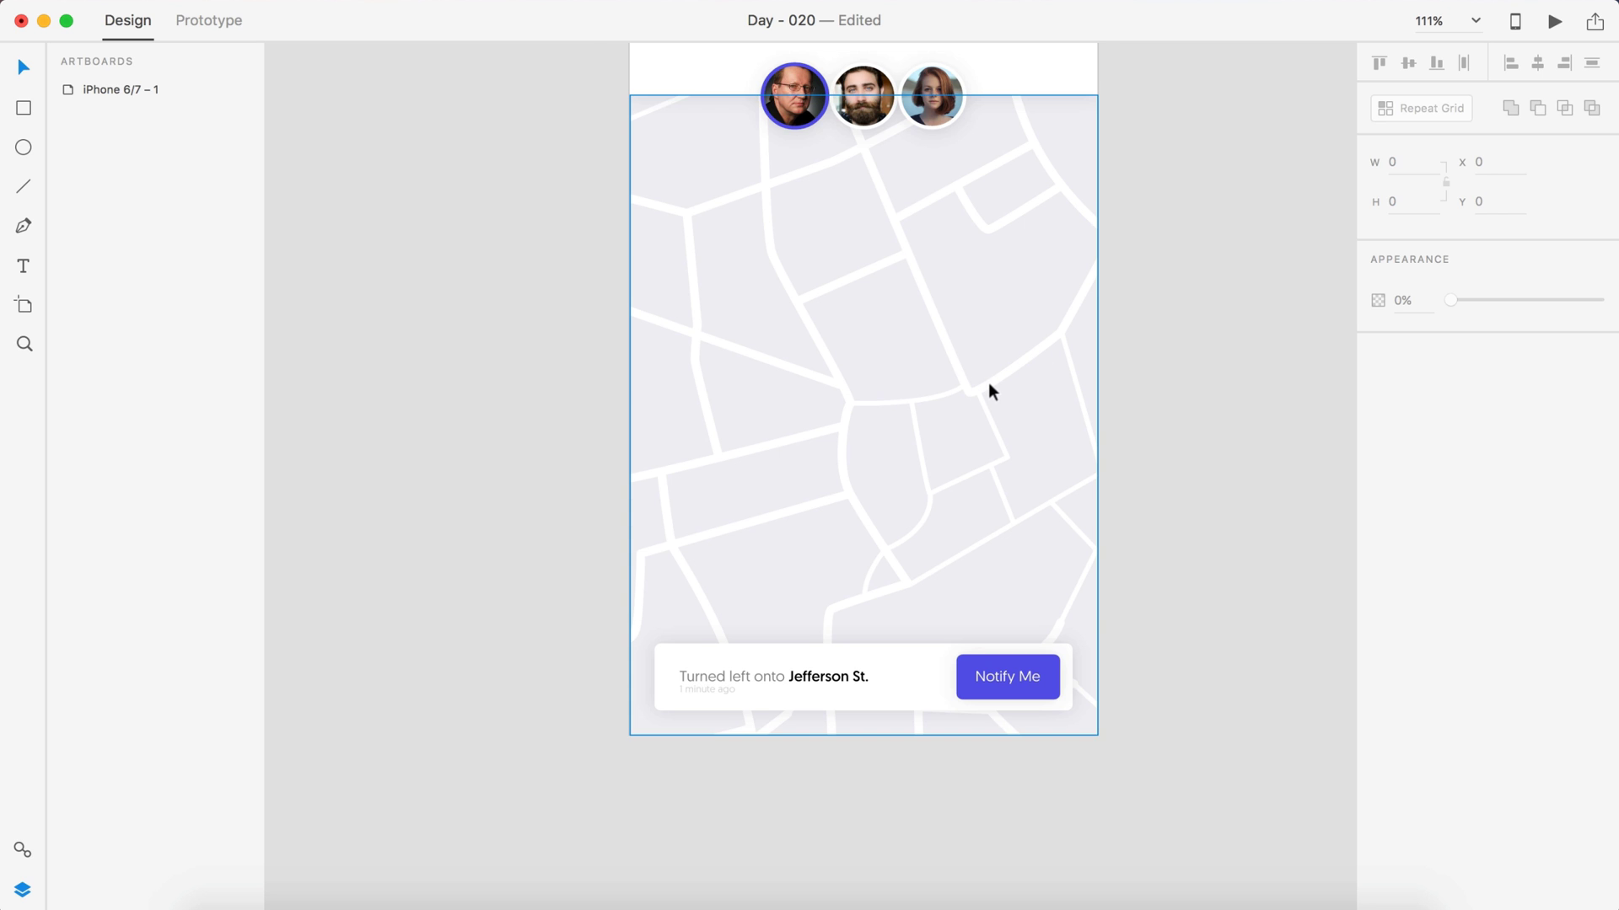
pyautogui.scroll(3, 988, 382)
pyautogui.scroll(3, 1146, 372)
pyautogui.scroll(-2, 1146, 373)
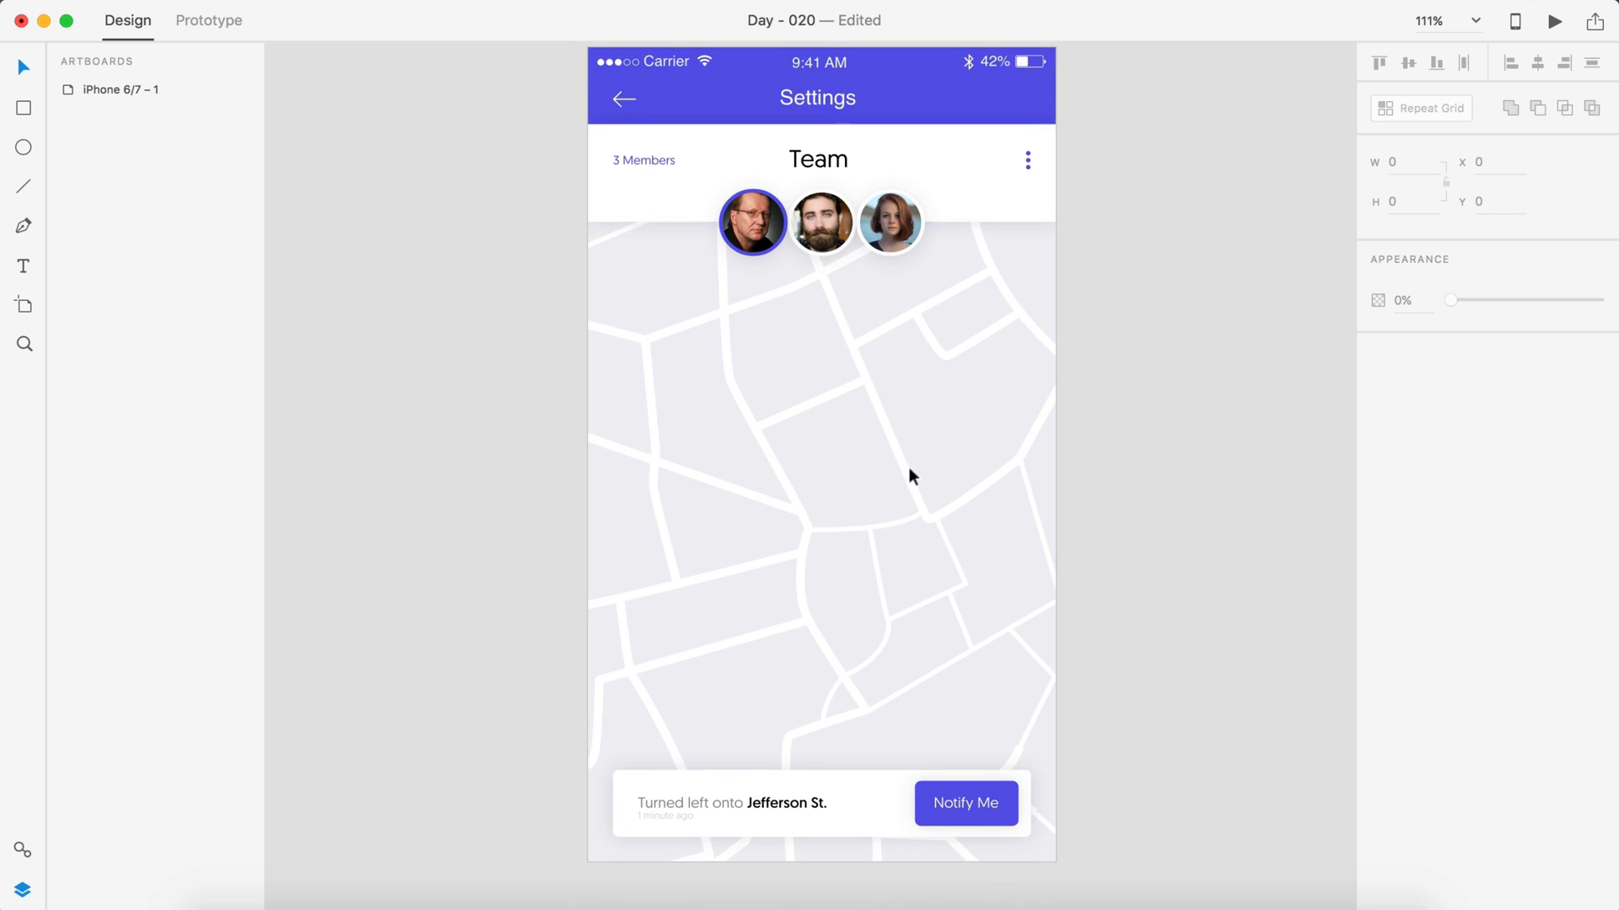
pyautogui.hscroll(2, 1075, 311)
pyautogui.scroll(3, 1094, 434)
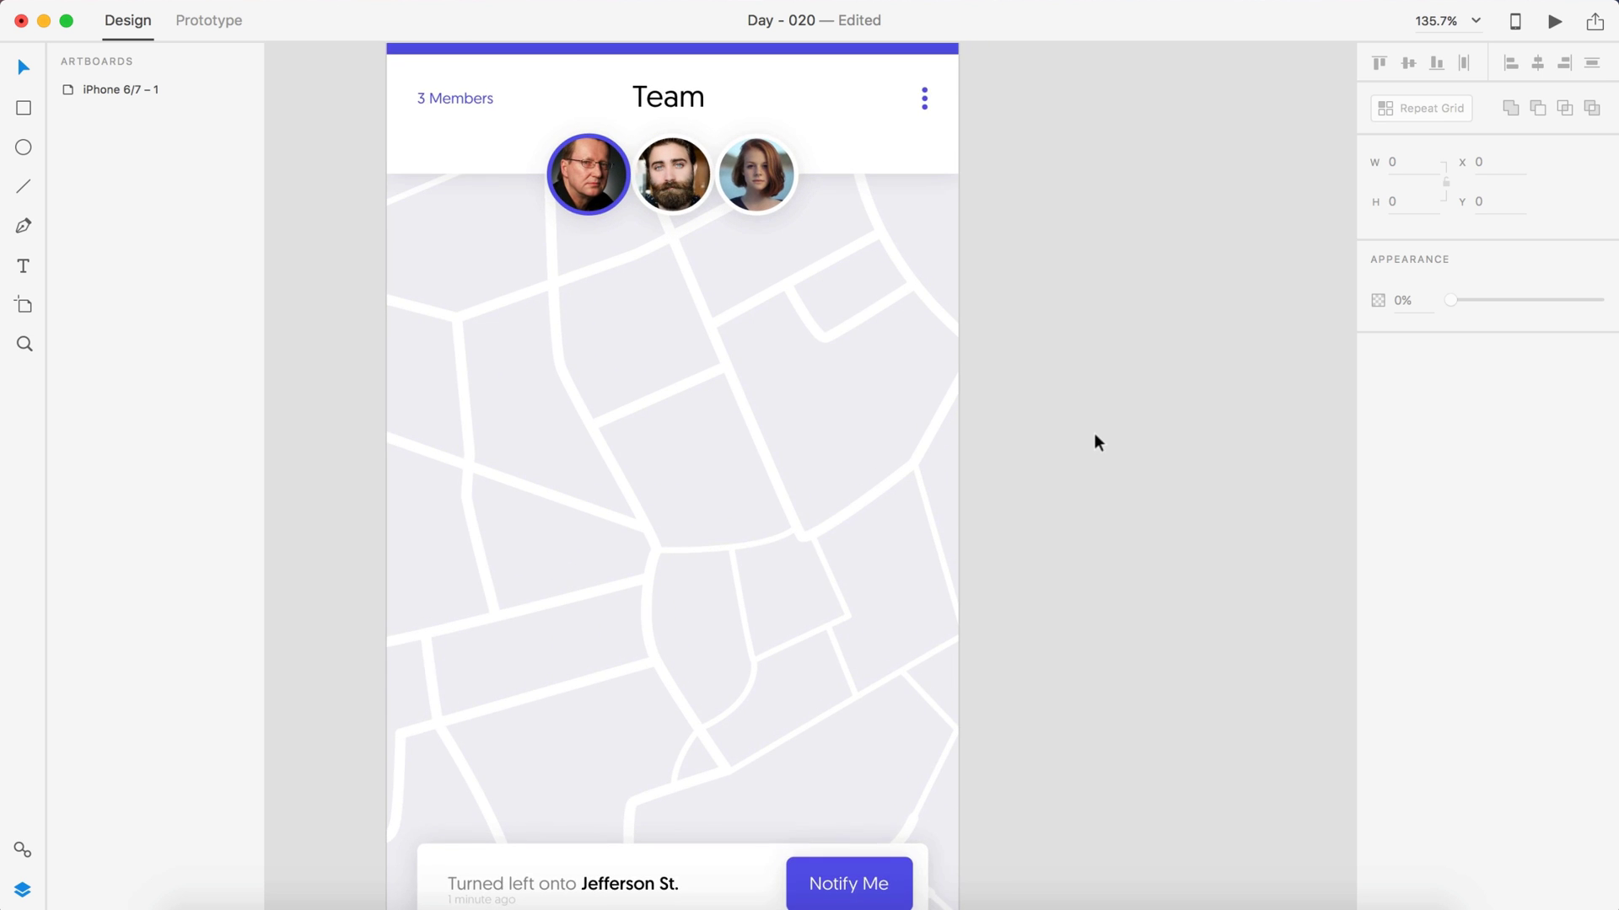
pyautogui.hscroll(-1, 1079, 527)
pyautogui.scroll(3, 809, 442)
pyautogui.hscroll(-1, 809, 442)
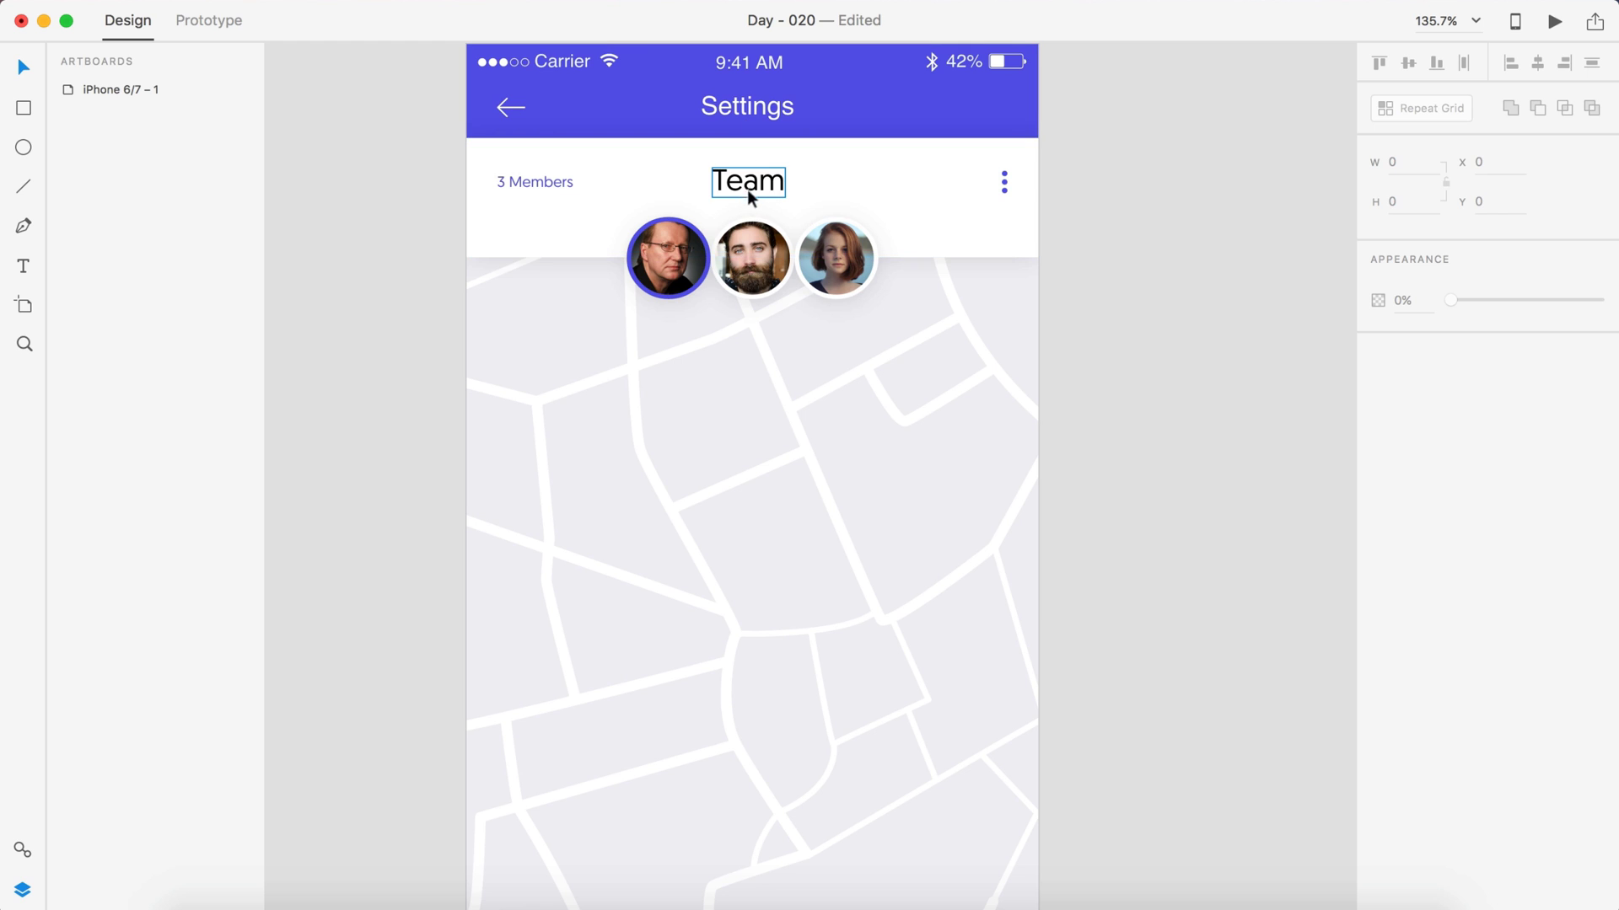
# - Set the "Settings" title in the header bar to centre alignment and discard the trial replacement text
pyautogui.doubleClick(752, 110)
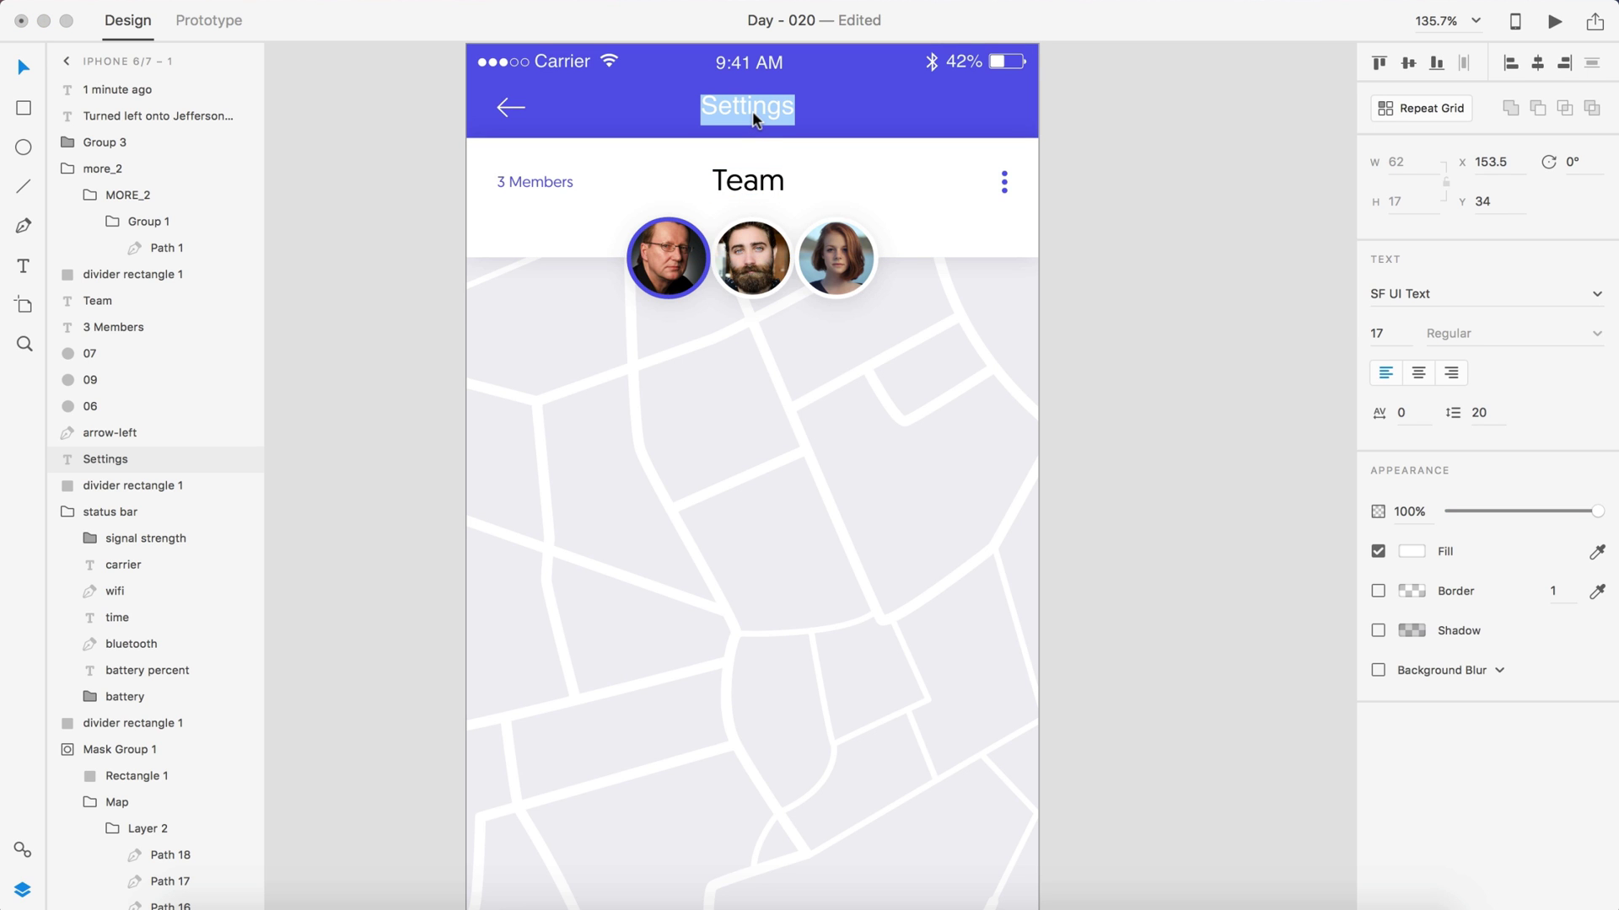
pyautogui.write('Loc')
pyautogui.press('BackSpace')
pyautogui.press('super+a')
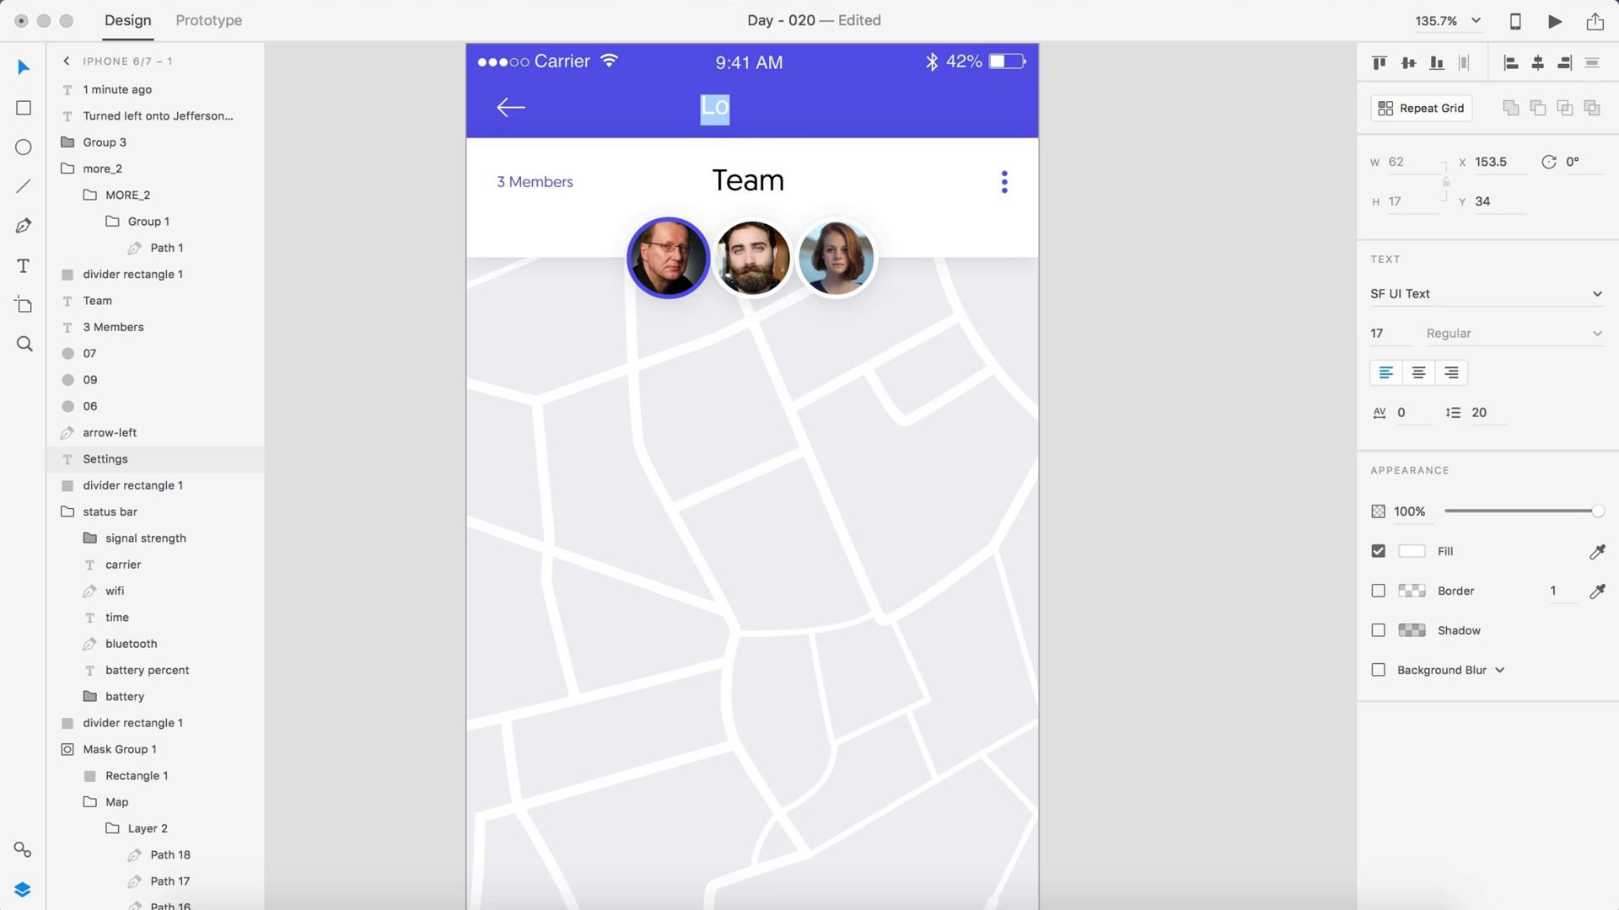
pyautogui.press('super+z')
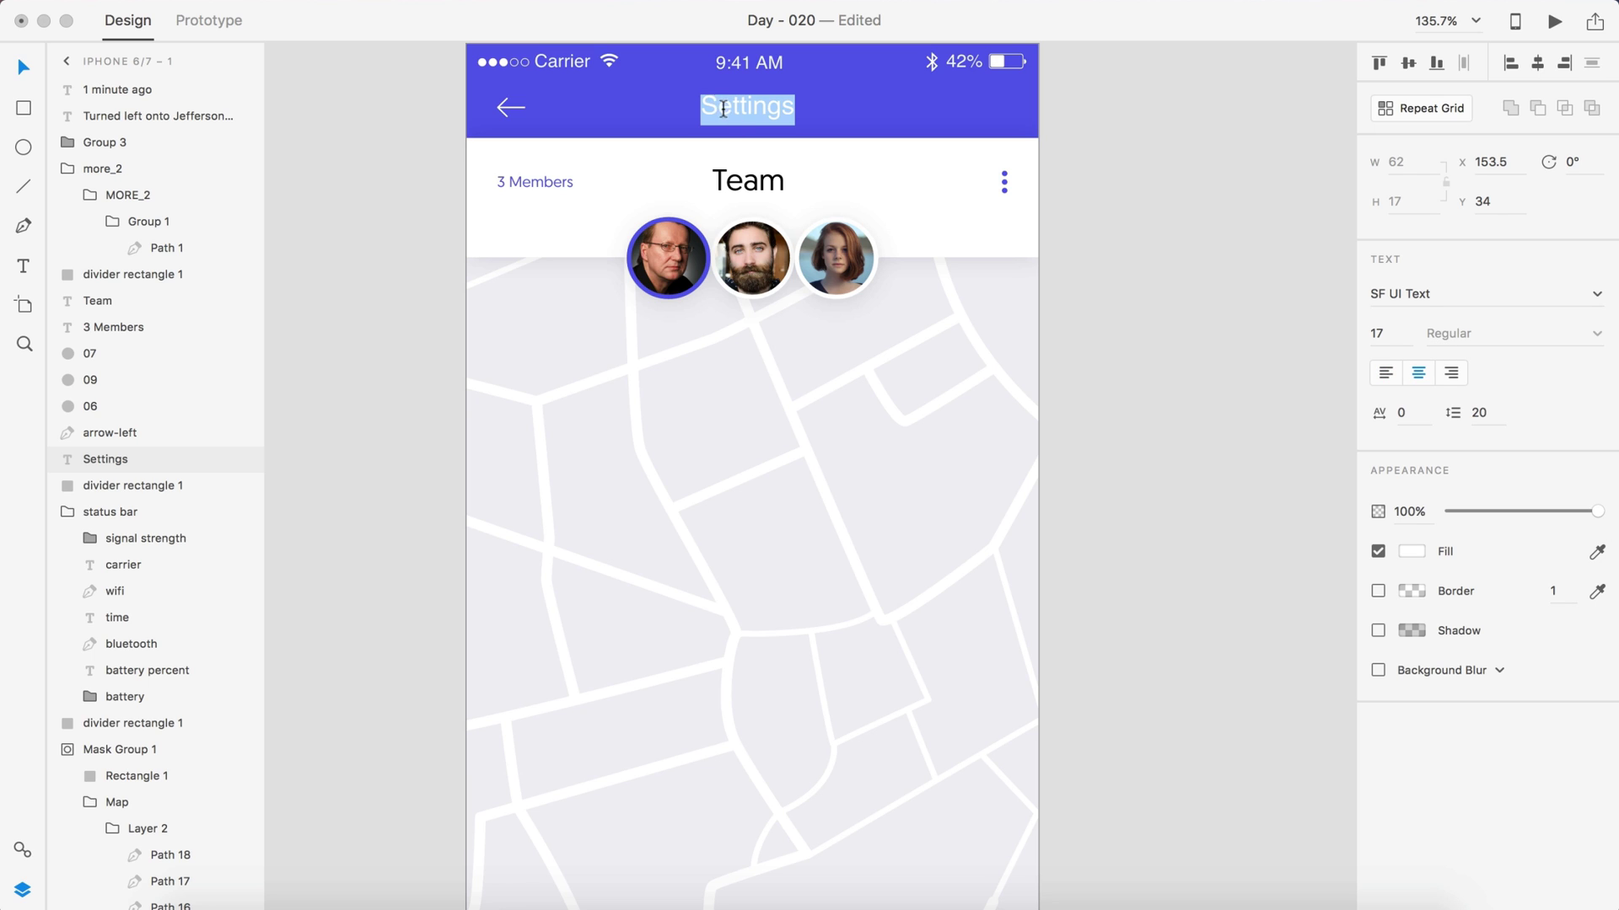
# - Replace the header title text with "Location Tracker"
pyautogui.write('Location T')
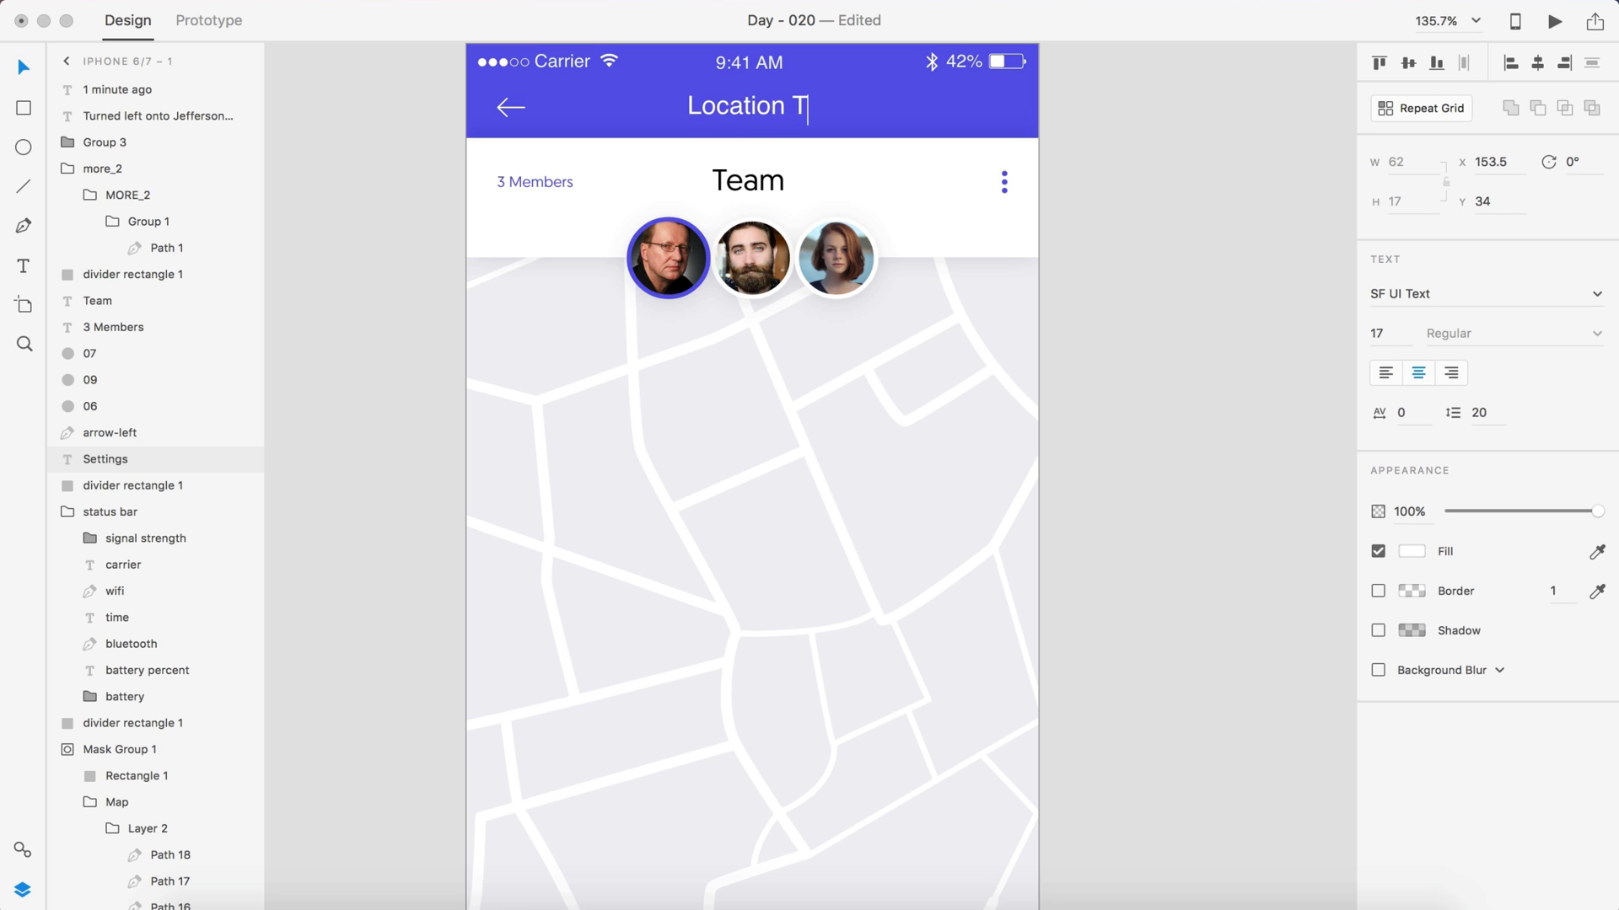
pyautogui.write('racki')
pyautogui.press('BackSpace')
pyautogui.press('BackSpace')
pyautogui.press('BackSpace')
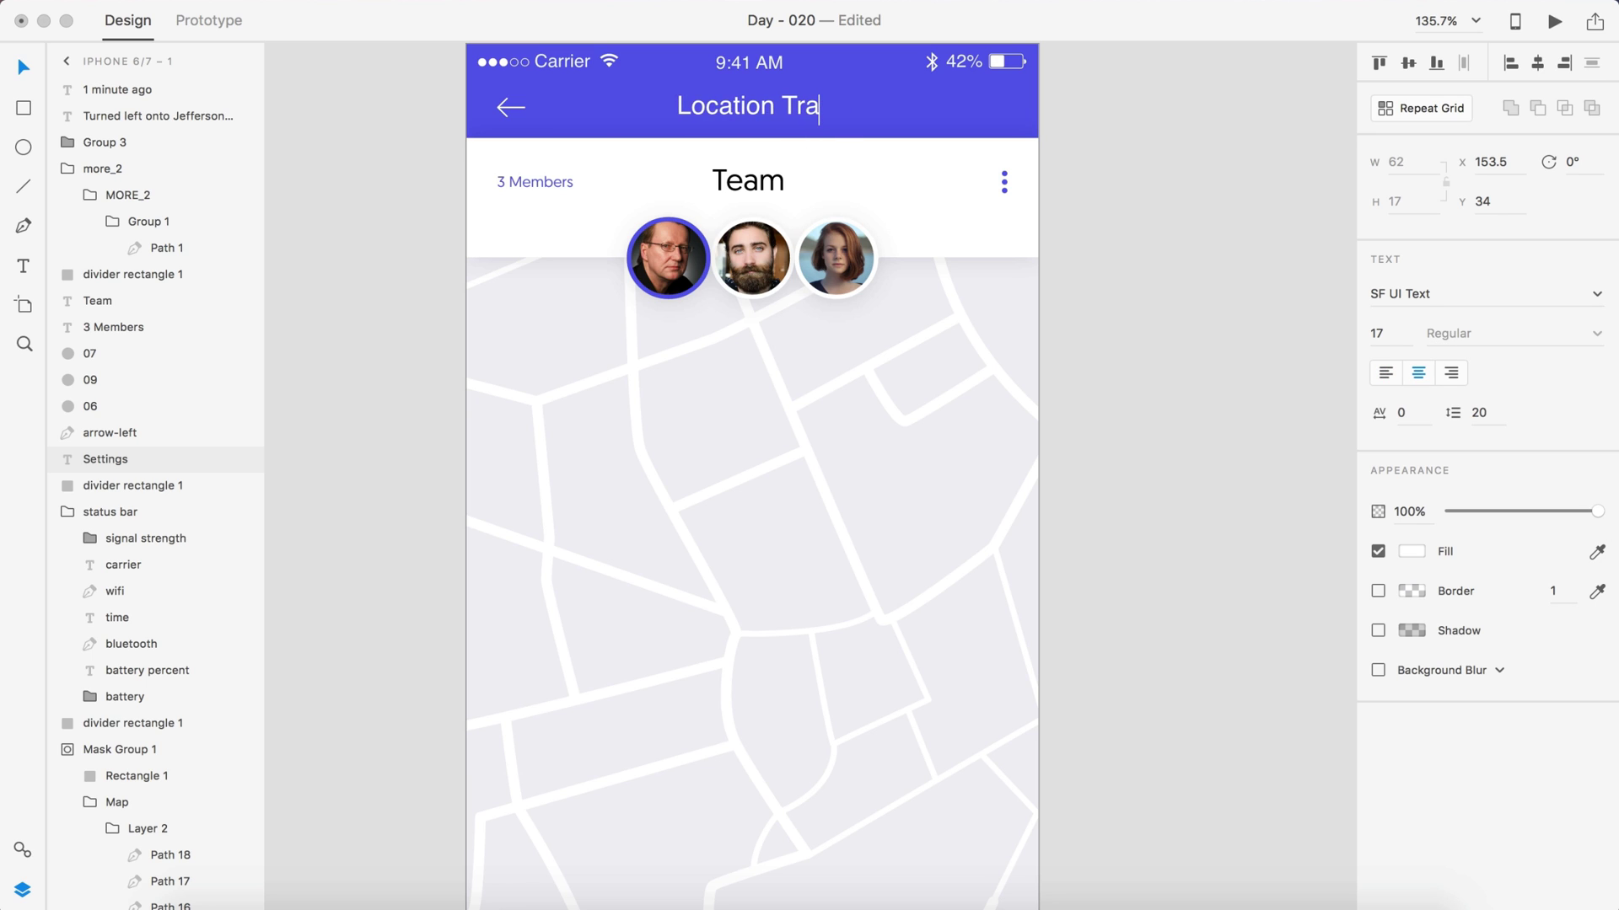
pyautogui.write('cker')
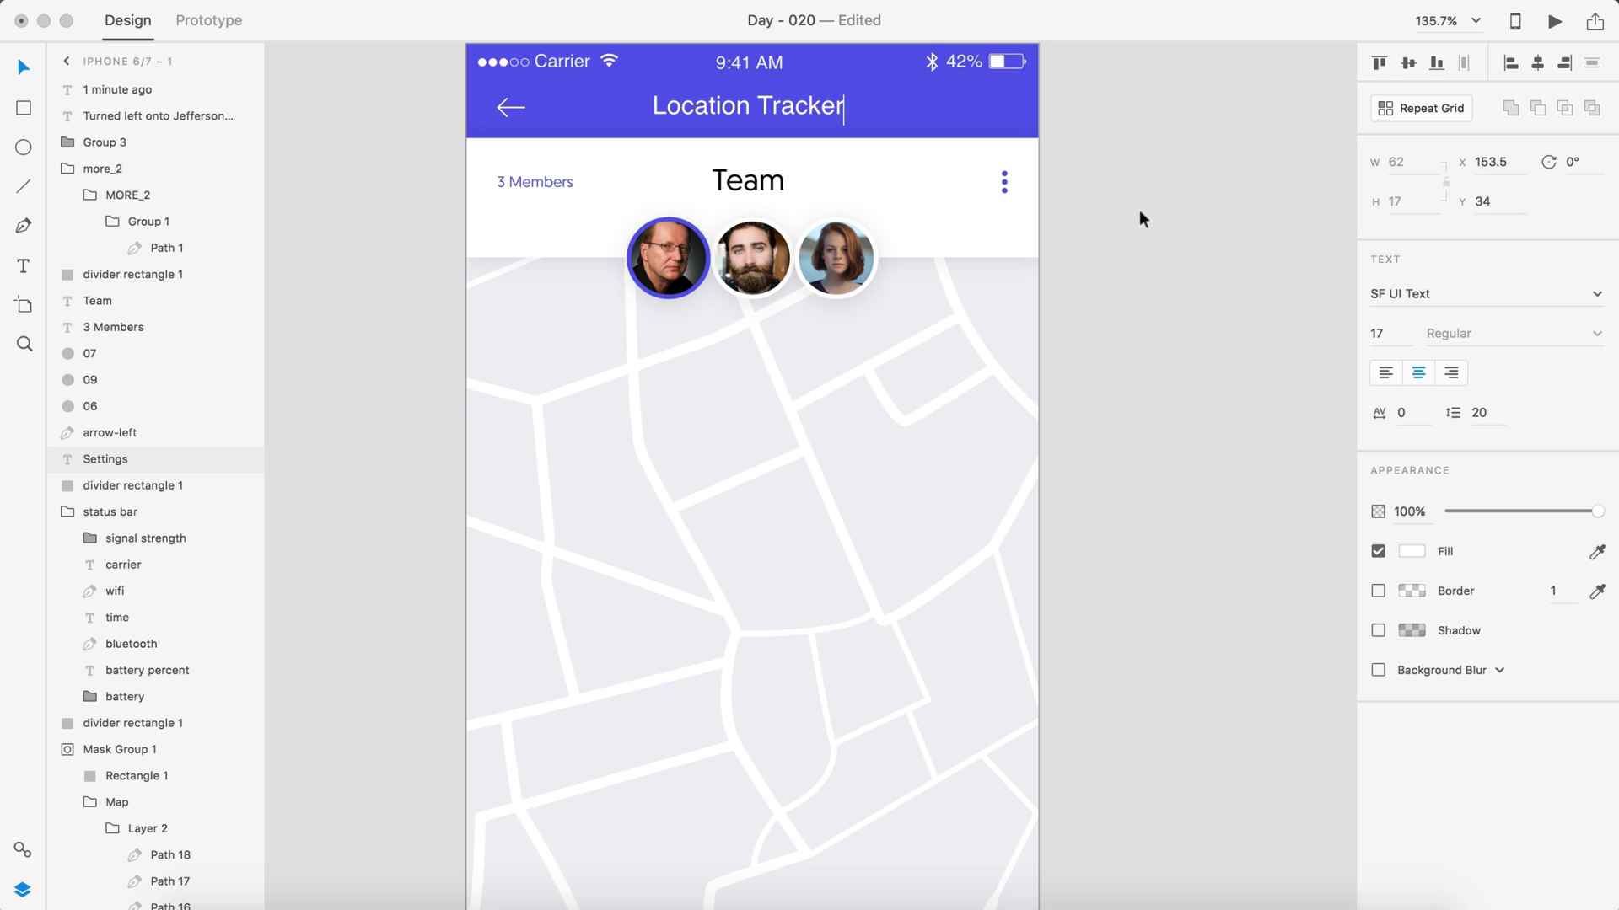
pyautogui.press('Escape')
pyautogui.click(1118, 257)
# - Draw a small circle on the diagonal road in the upper half of the map and size it to 15 by 15
pyautogui.hscroll(2, 1118, 257)
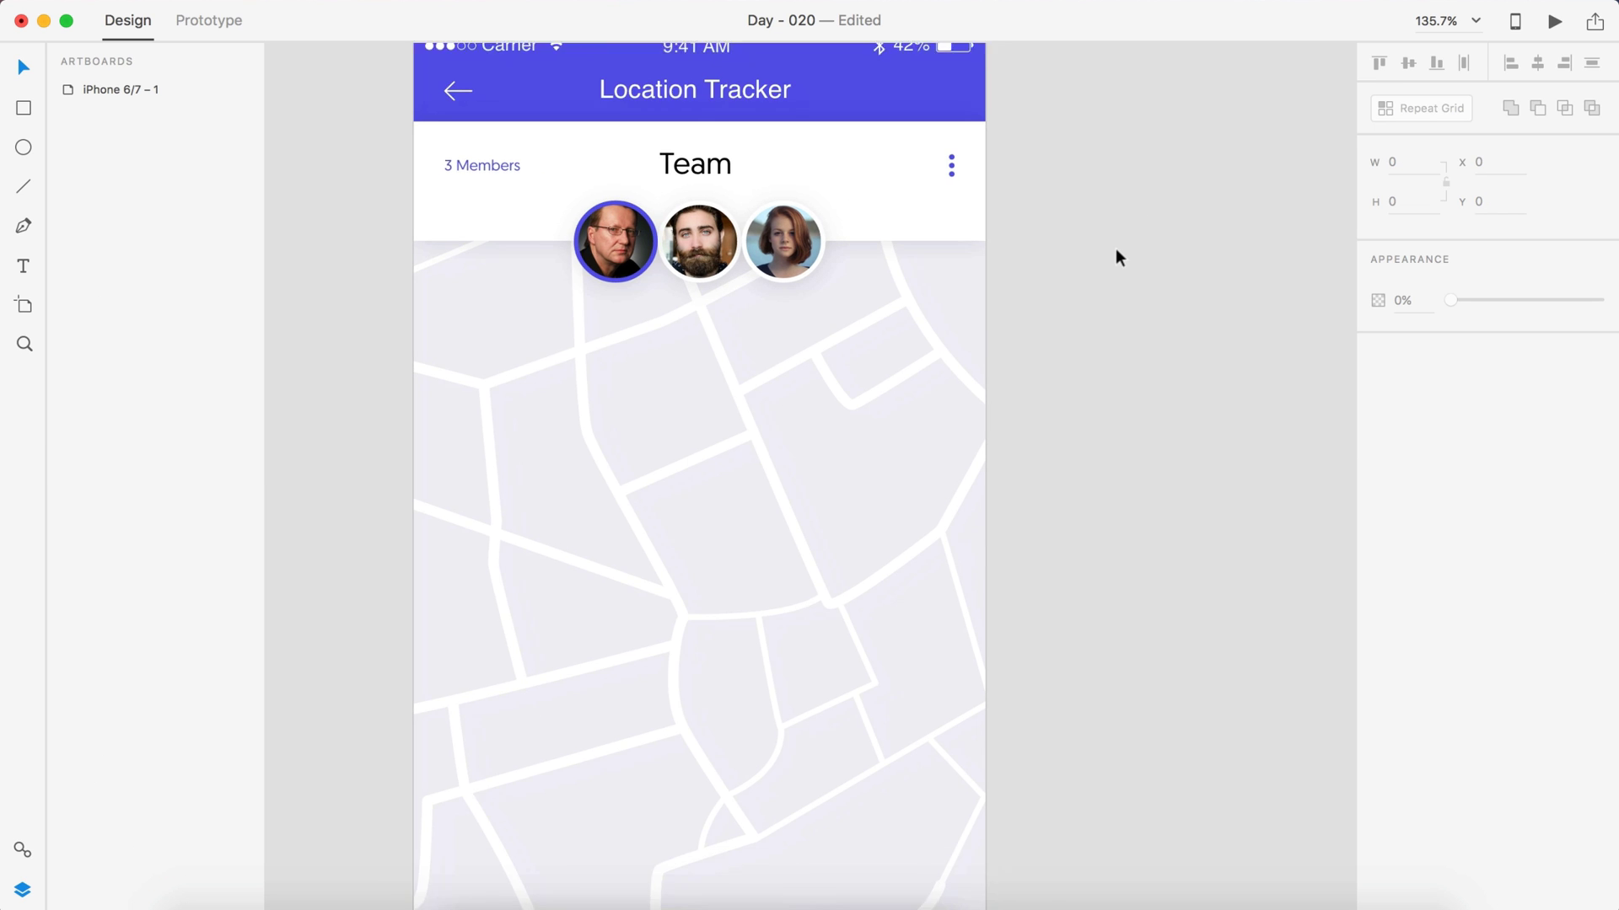
pyautogui.scroll(-3, 1115, 251)
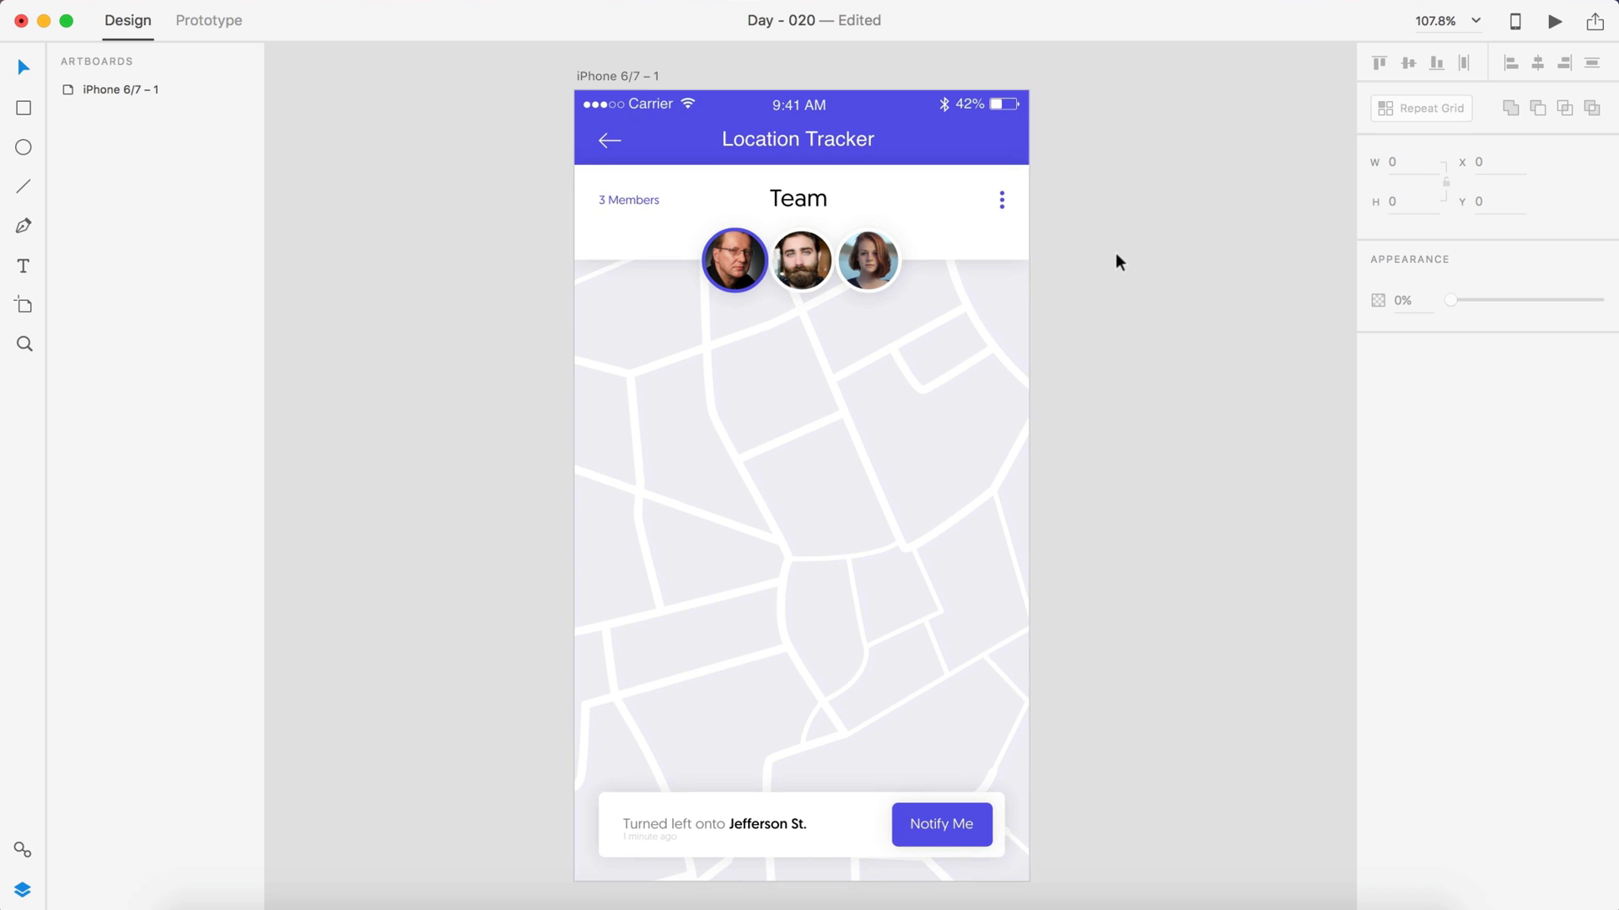
pyautogui.scroll(-2, 1116, 251)
pyautogui.scroll(-3, 988, 337)
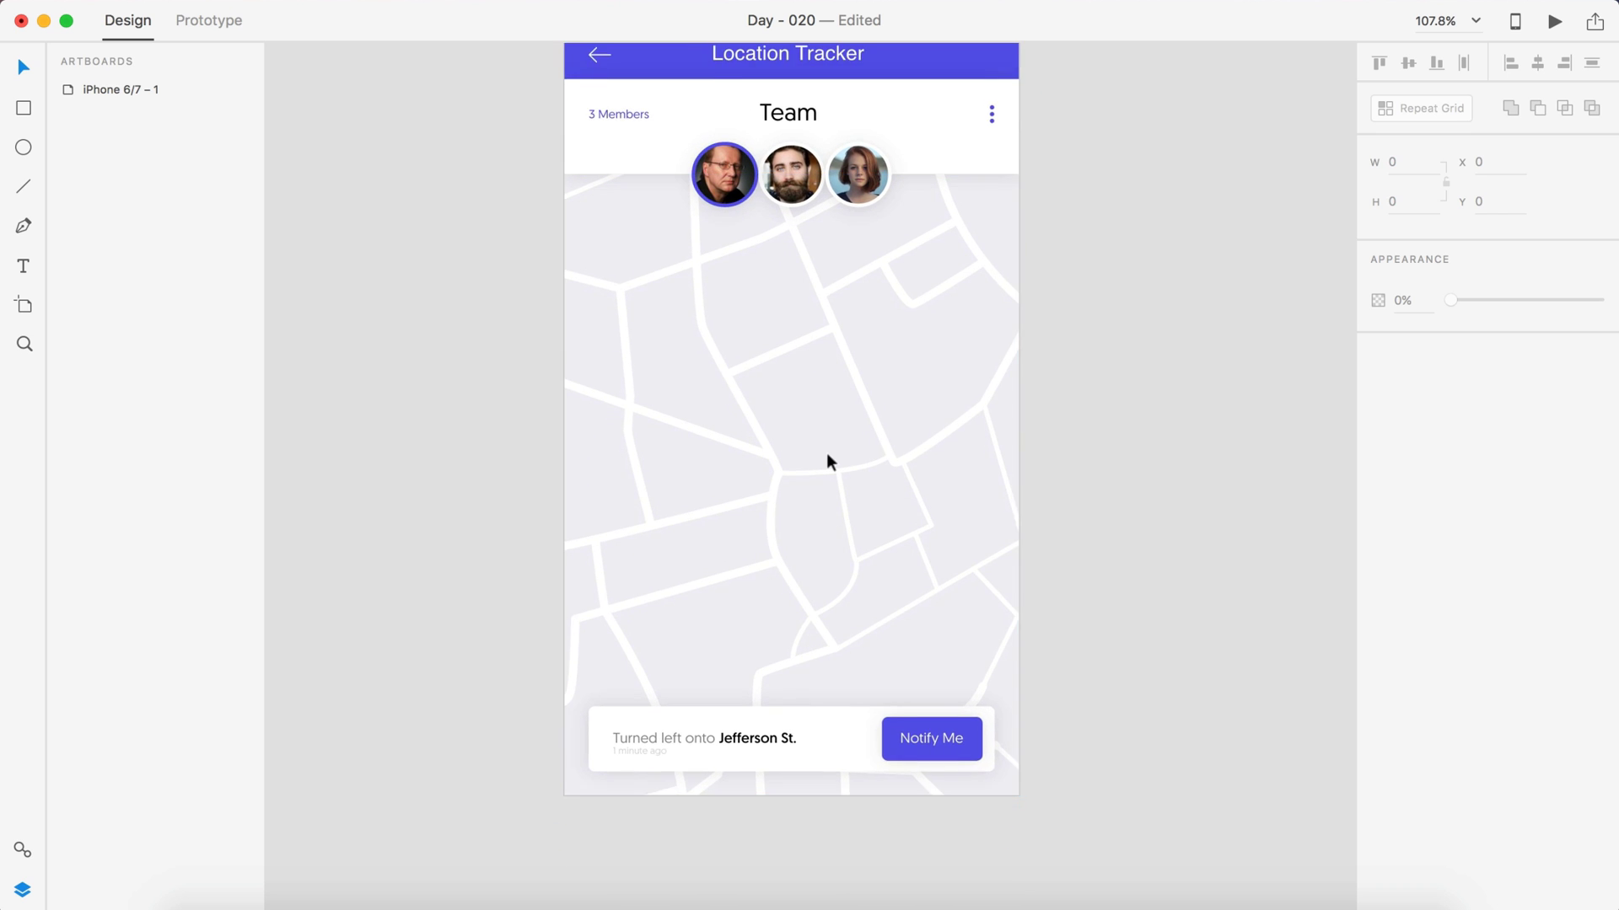
pyautogui.scroll(3, 827, 455)
pyautogui.scroll(3, 827, 456)
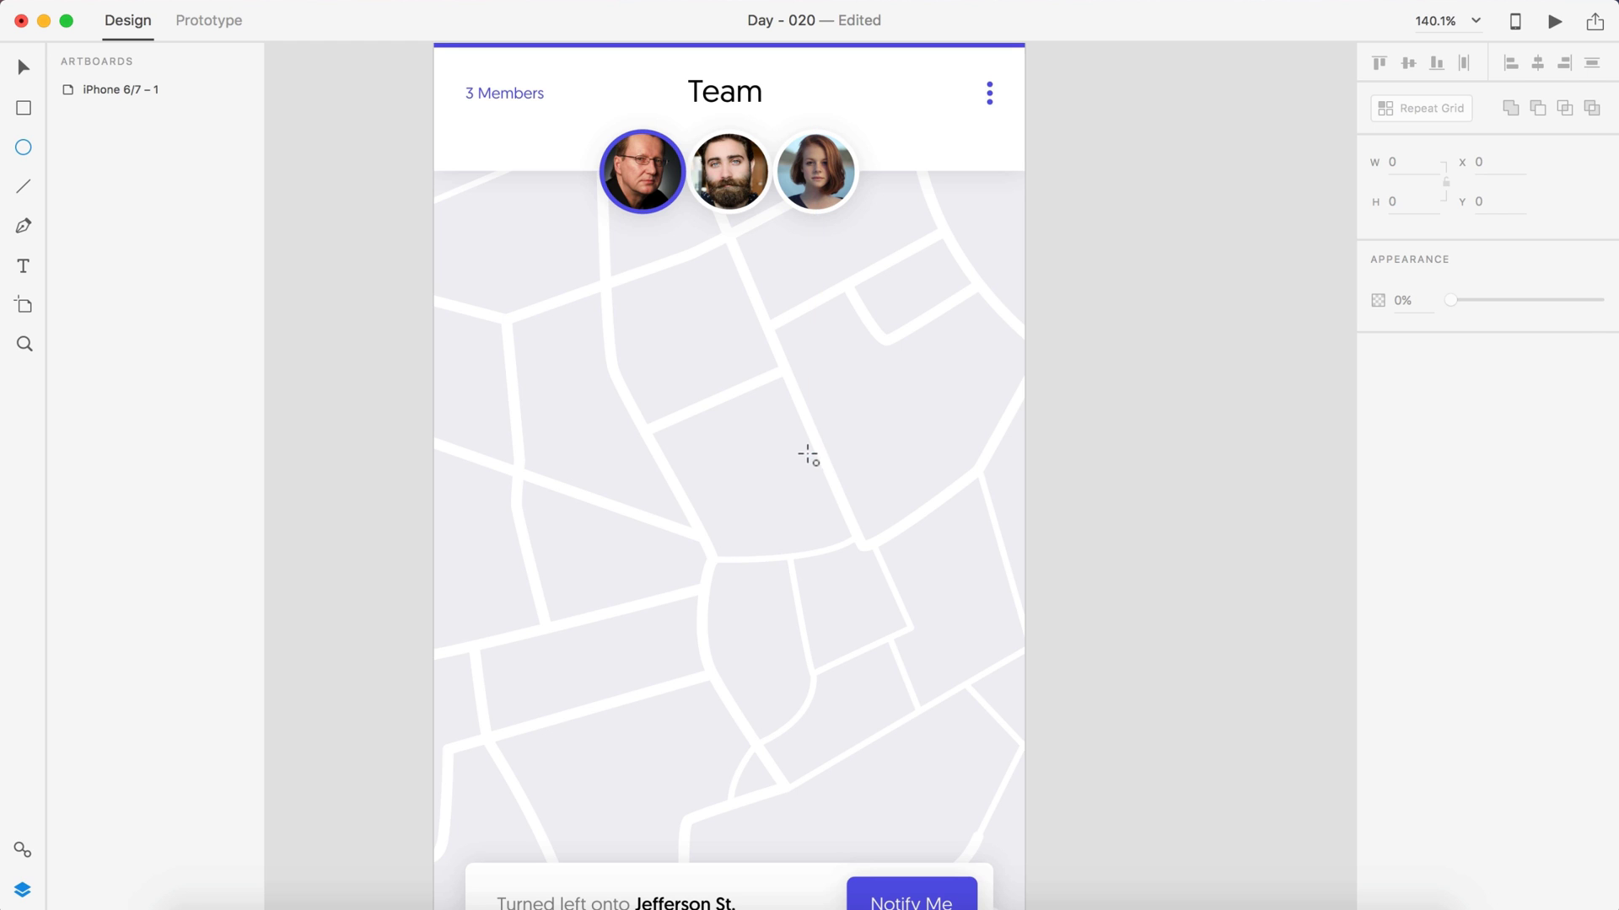
pyautogui.moveTo(807, 455); pyautogui.dragTo(835, 482)
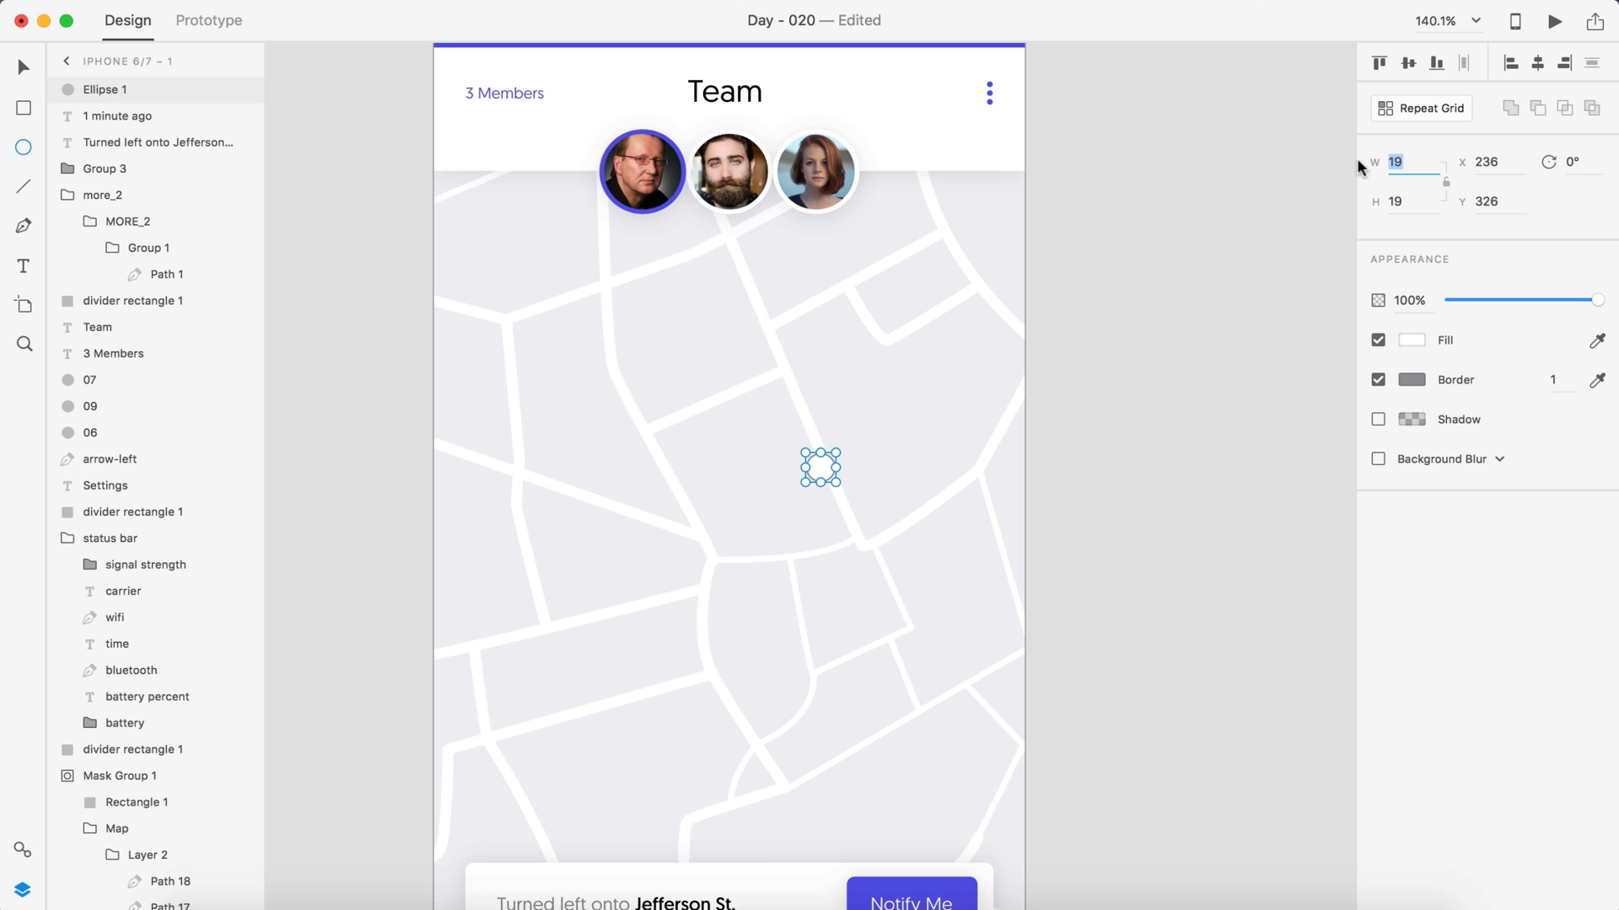
pyautogui.write('15')
pyautogui.press('Return')
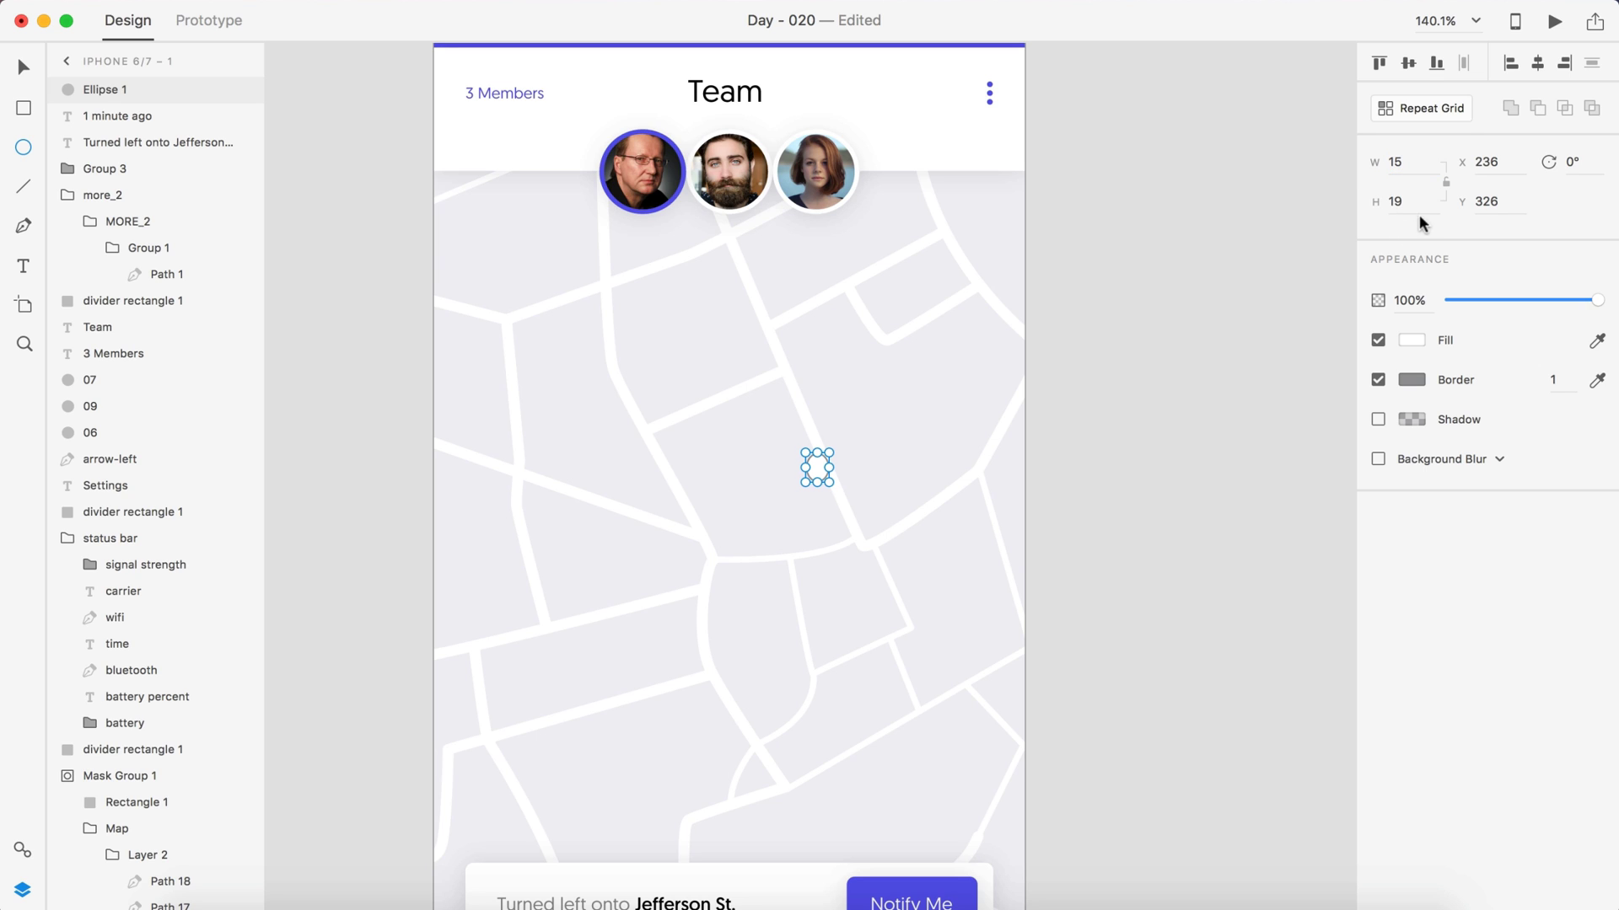
pyautogui.write('15')
pyautogui.press('Return')
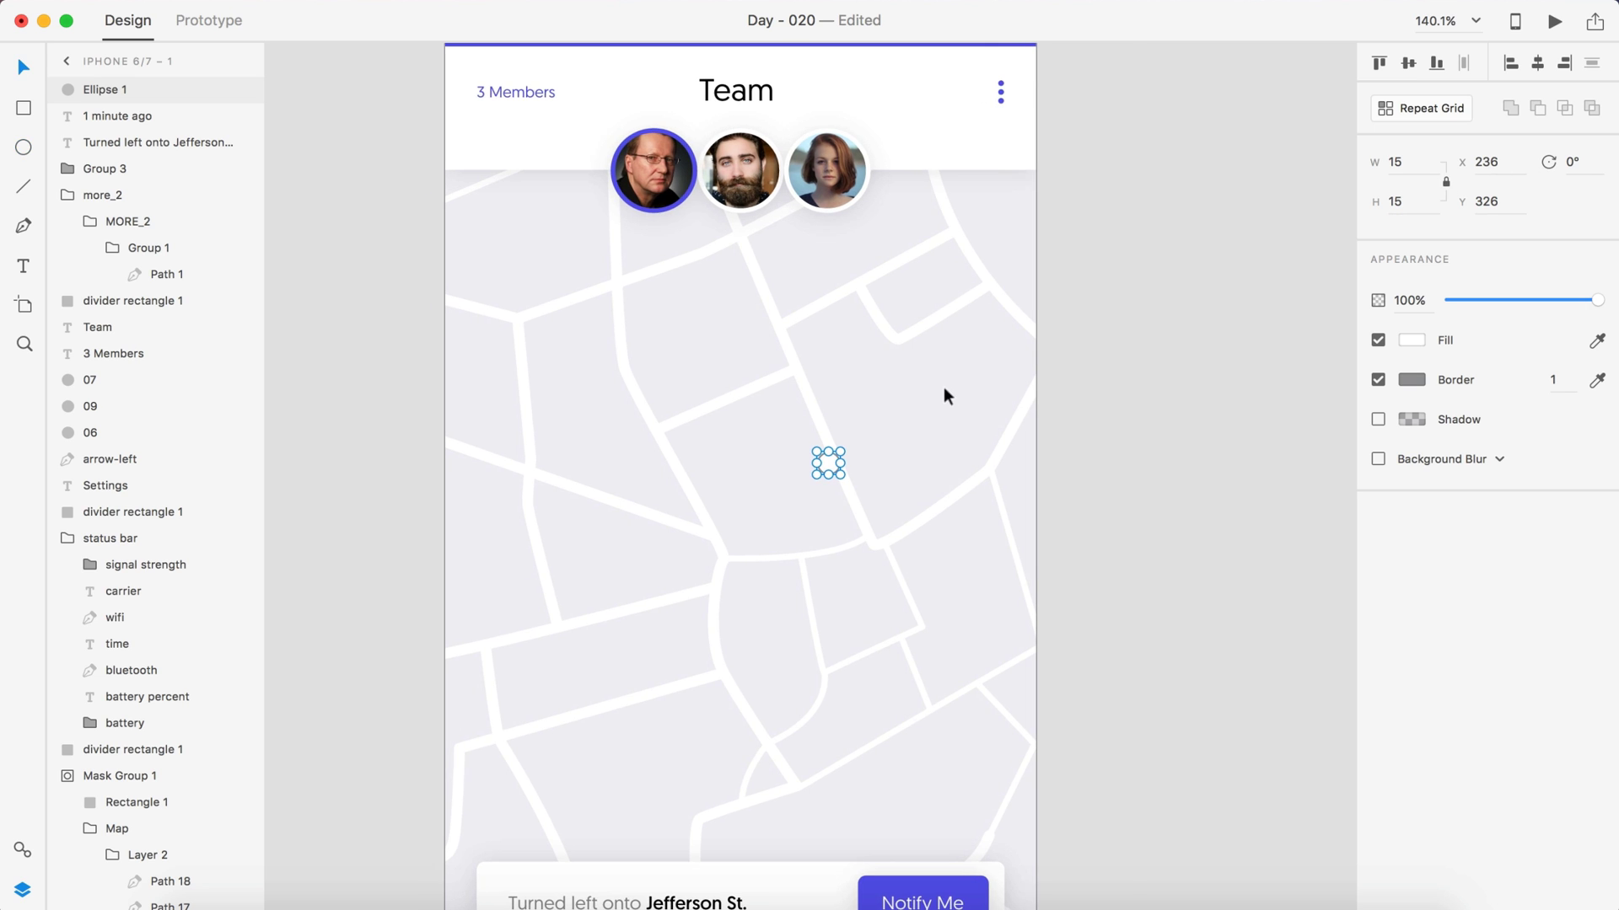
# - Move the small circle onto the middle of the diagonal road, at X 238 and Y 319
pyautogui.scroll(5, 943, 387)
pyautogui.moveTo(710, 546); pyautogui.dragTo(716, 524)
pyautogui.scroll(-6, 998, 511)
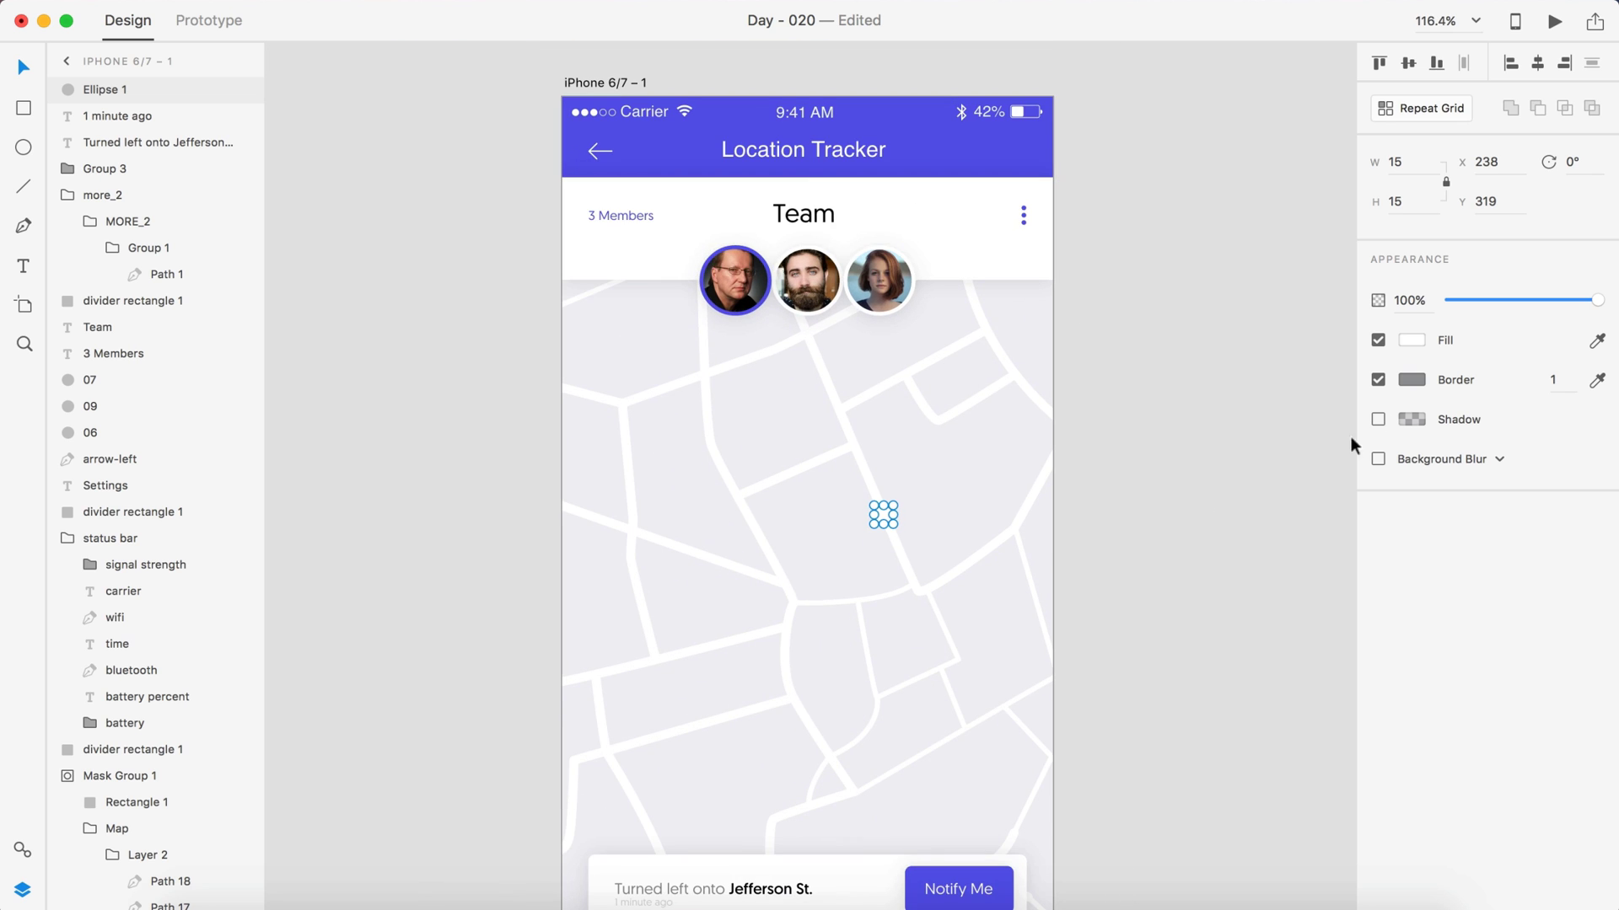
# - Give the small map circle a border of width 3 in the saved purple swatch #5A5AE3
pyautogui.click(1558, 384)
pyautogui.write('3')
pyautogui.press('Return')
pyautogui.click(1409, 380)
pyautogui.click(1209, 513)
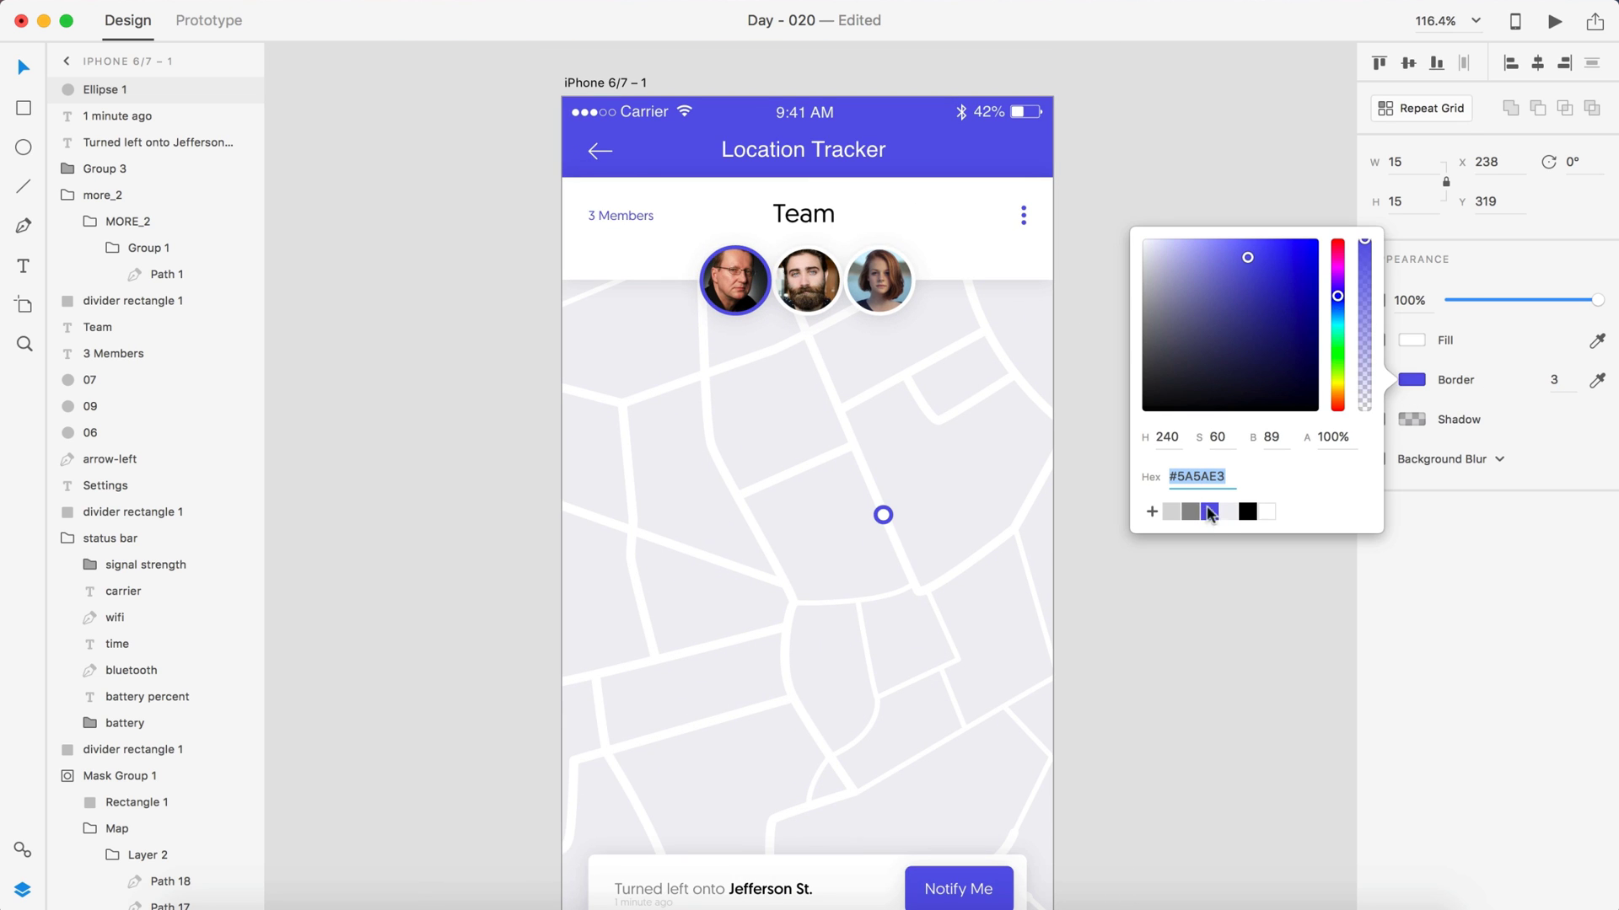
pyautogui.click(1208, 167)
# - Enlarge the map marker circle around its centre to 19 by 19
pyautogui.scroll(2, 1013, 388)
pyautogui.scroll(3, 1013, 388)
pyautogui.scroll(3, 903, 506)
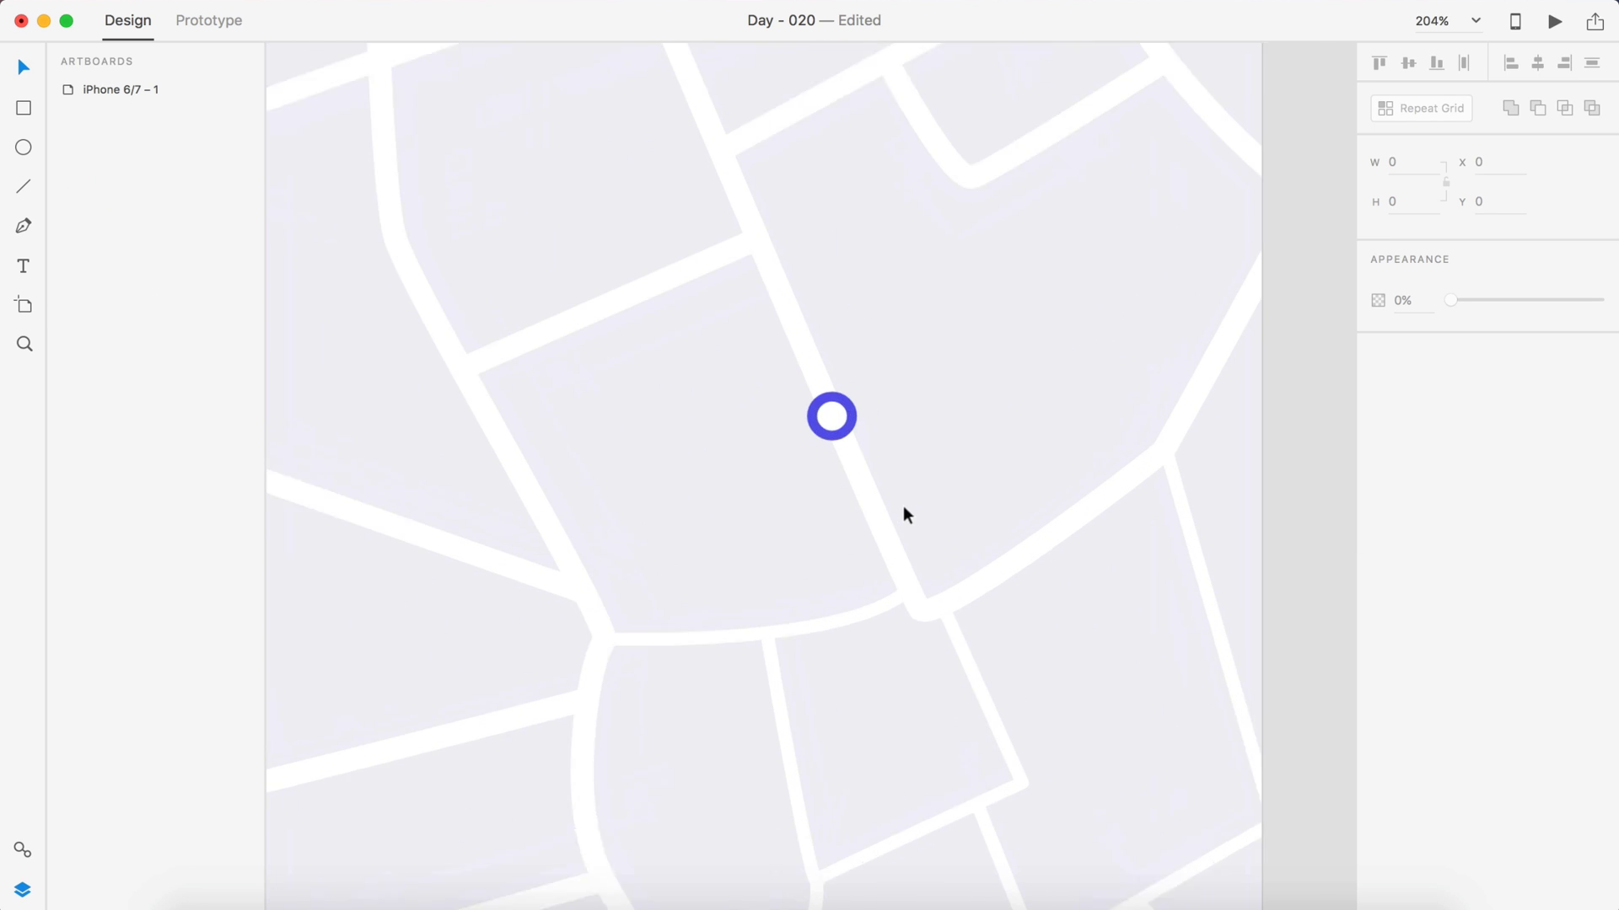
pyautogui.click(848, 379)
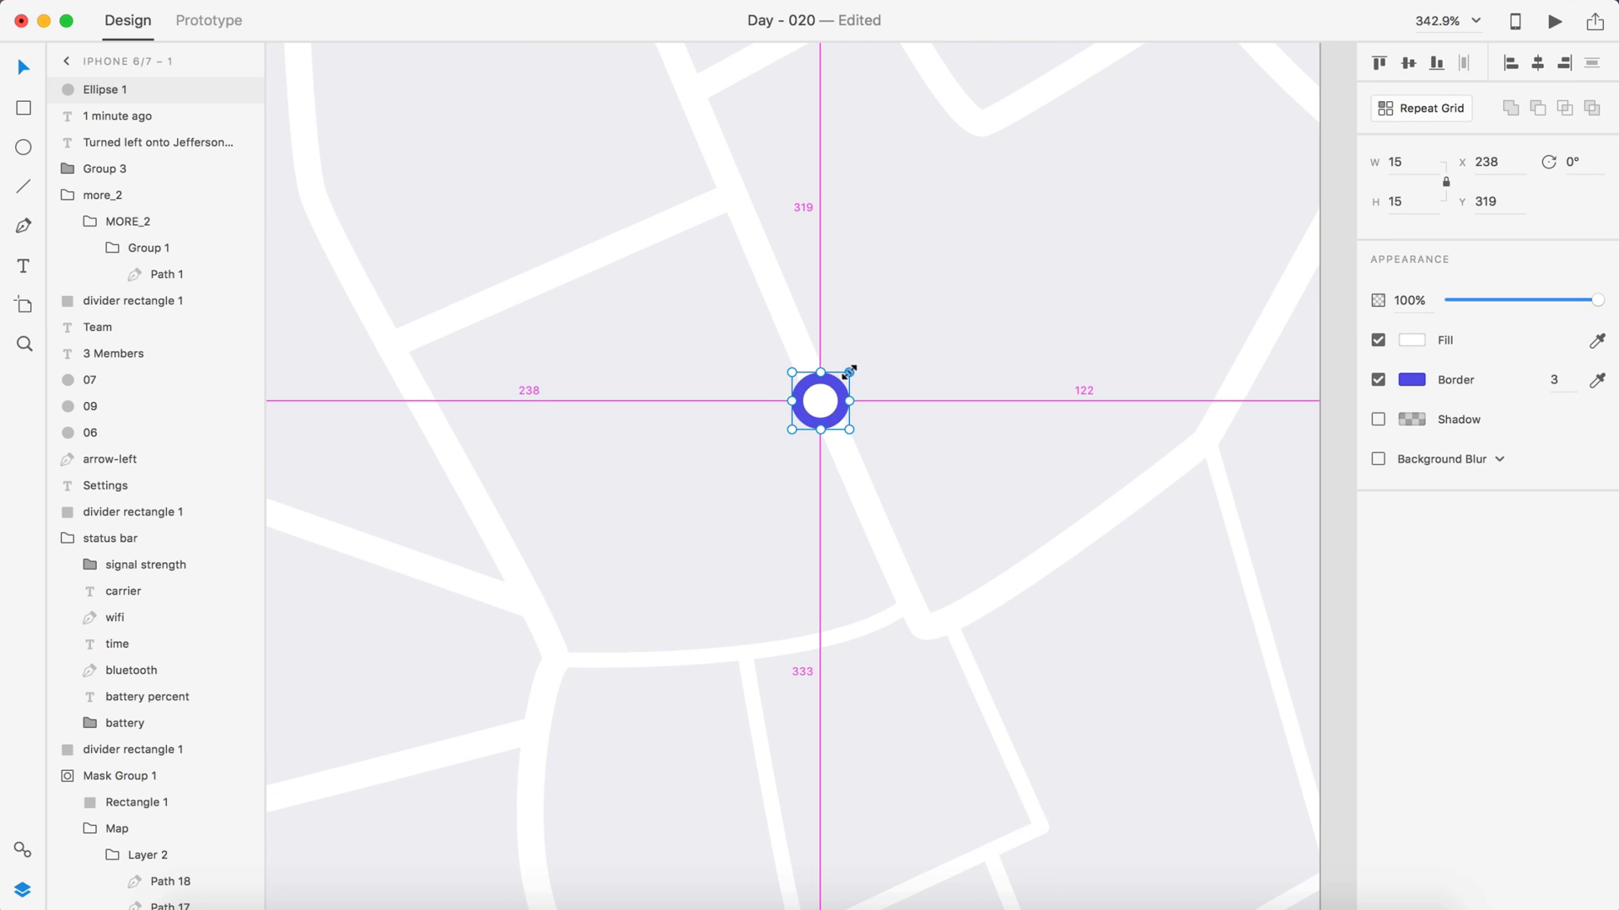
pyautogui.moveTo(849, 371); pyautogui.dragTo(856, 359)
pyautogui.scroll(-3, 856, 359)
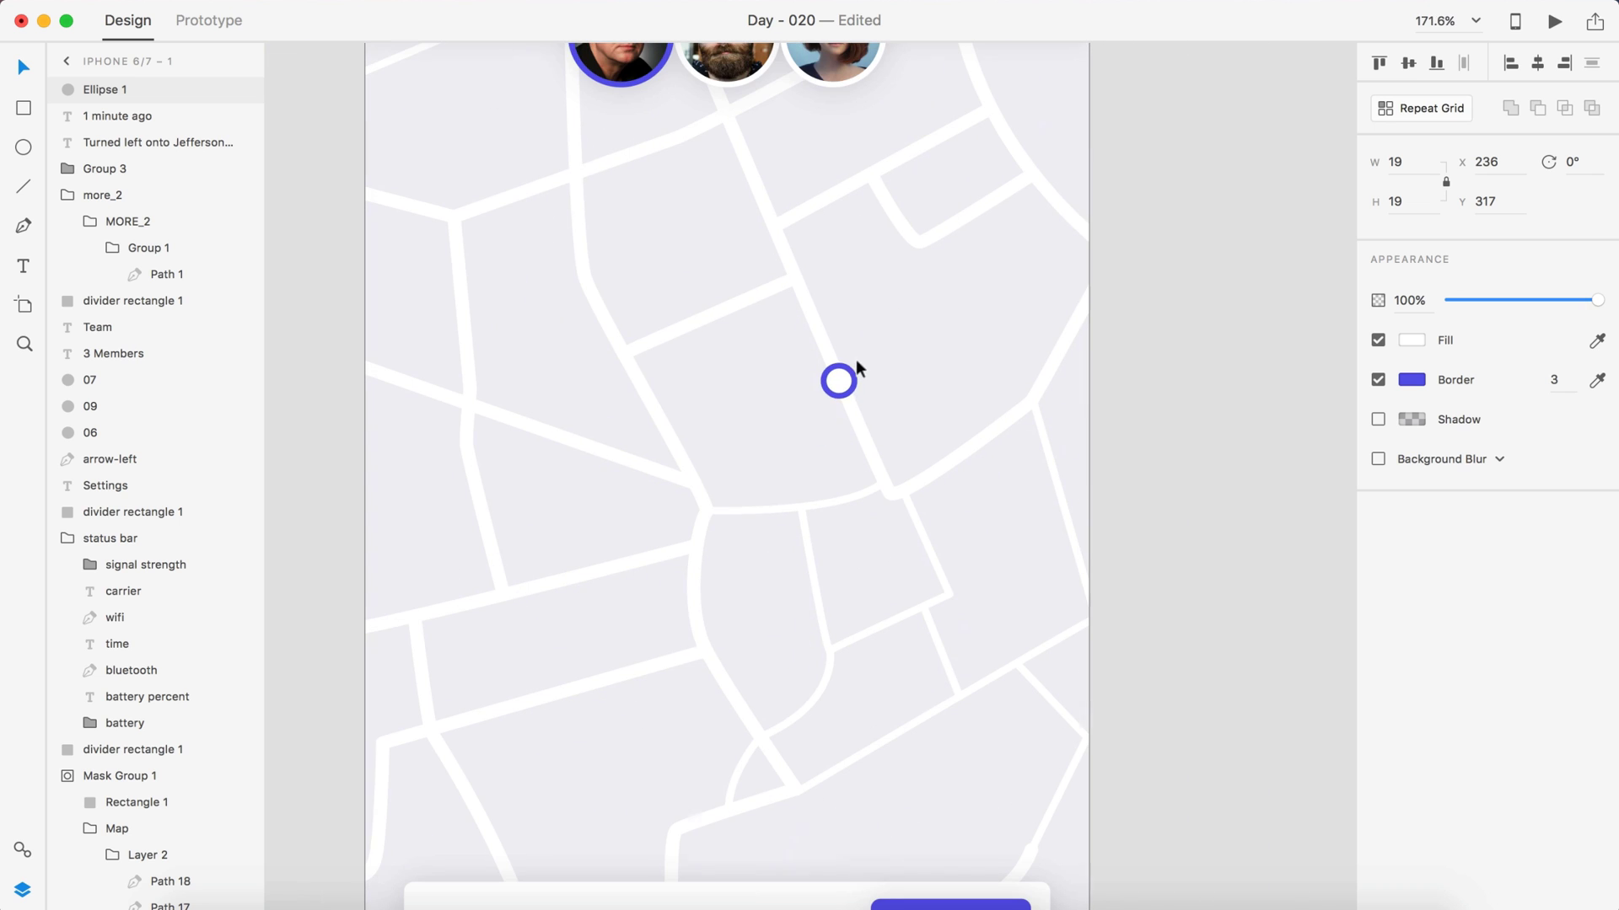
# - Duplicate the marker circle as a 61 by 61 borderless circle around the same centre, placed behind the original
pyautogui.press('super+d')
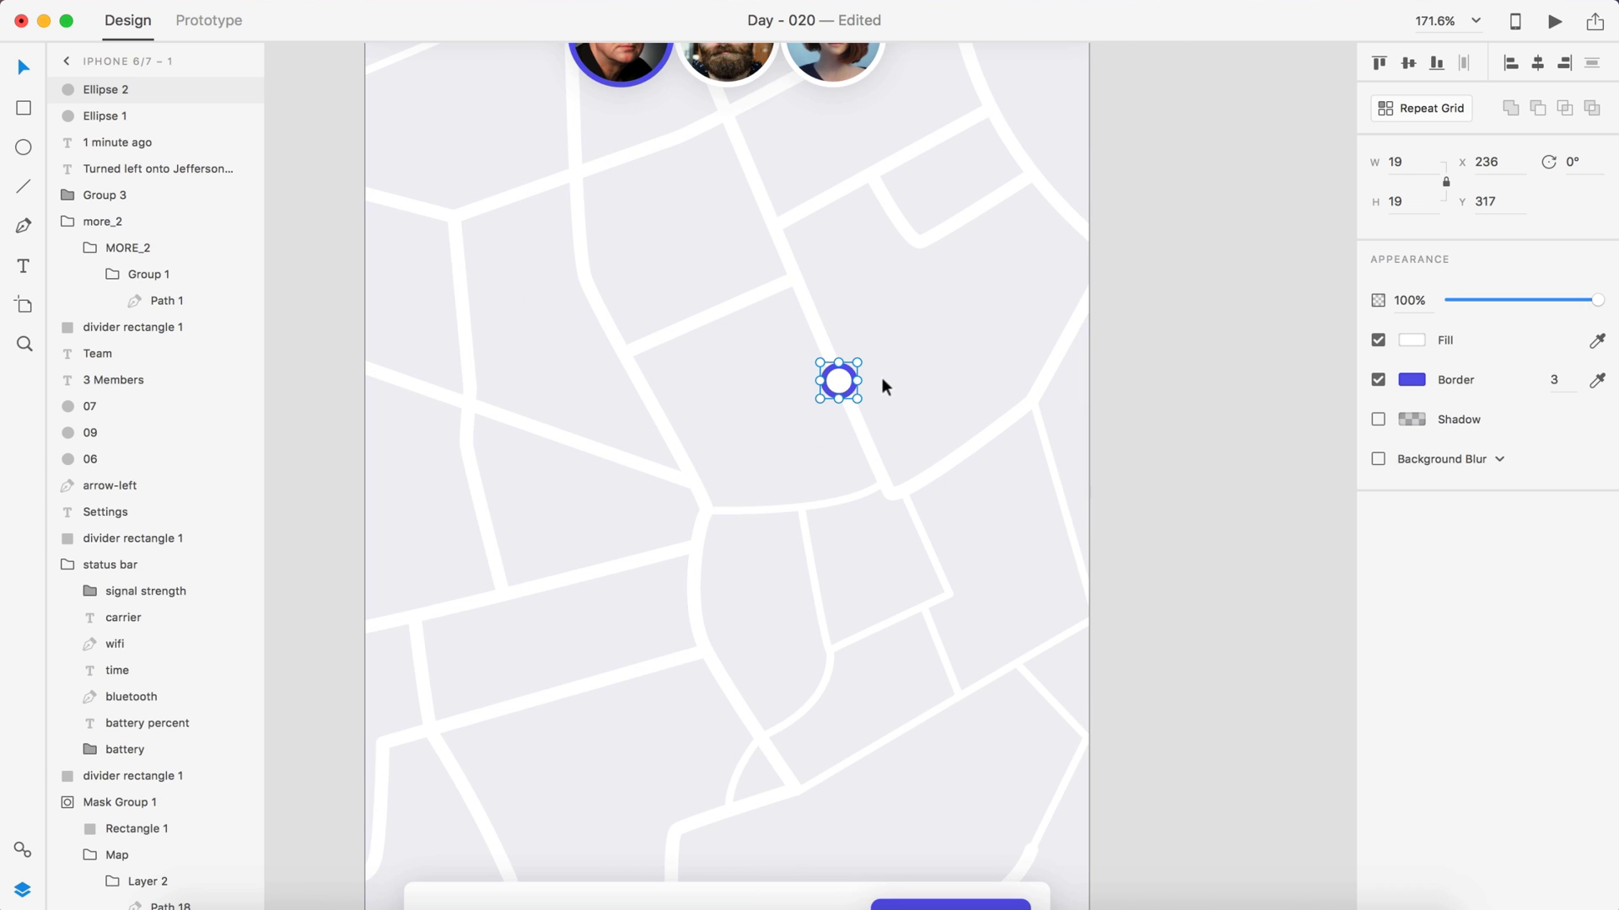
pyautogui.moveTo(857, 363); pyautogui.dragTo(897, 323)
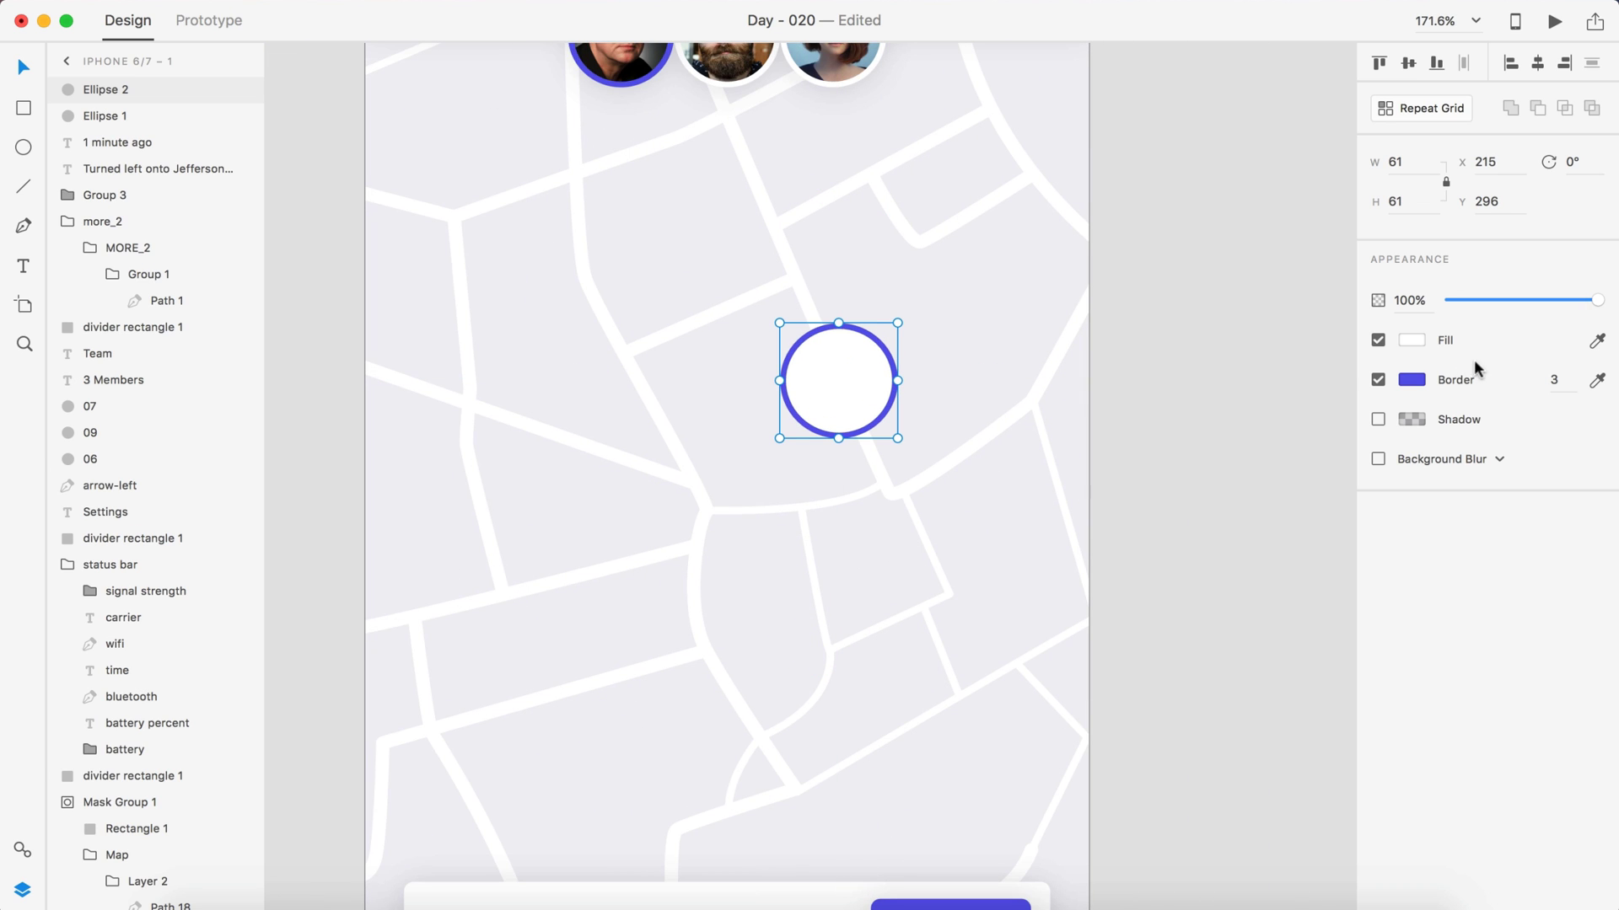
pyautogui.click(1377, 380)
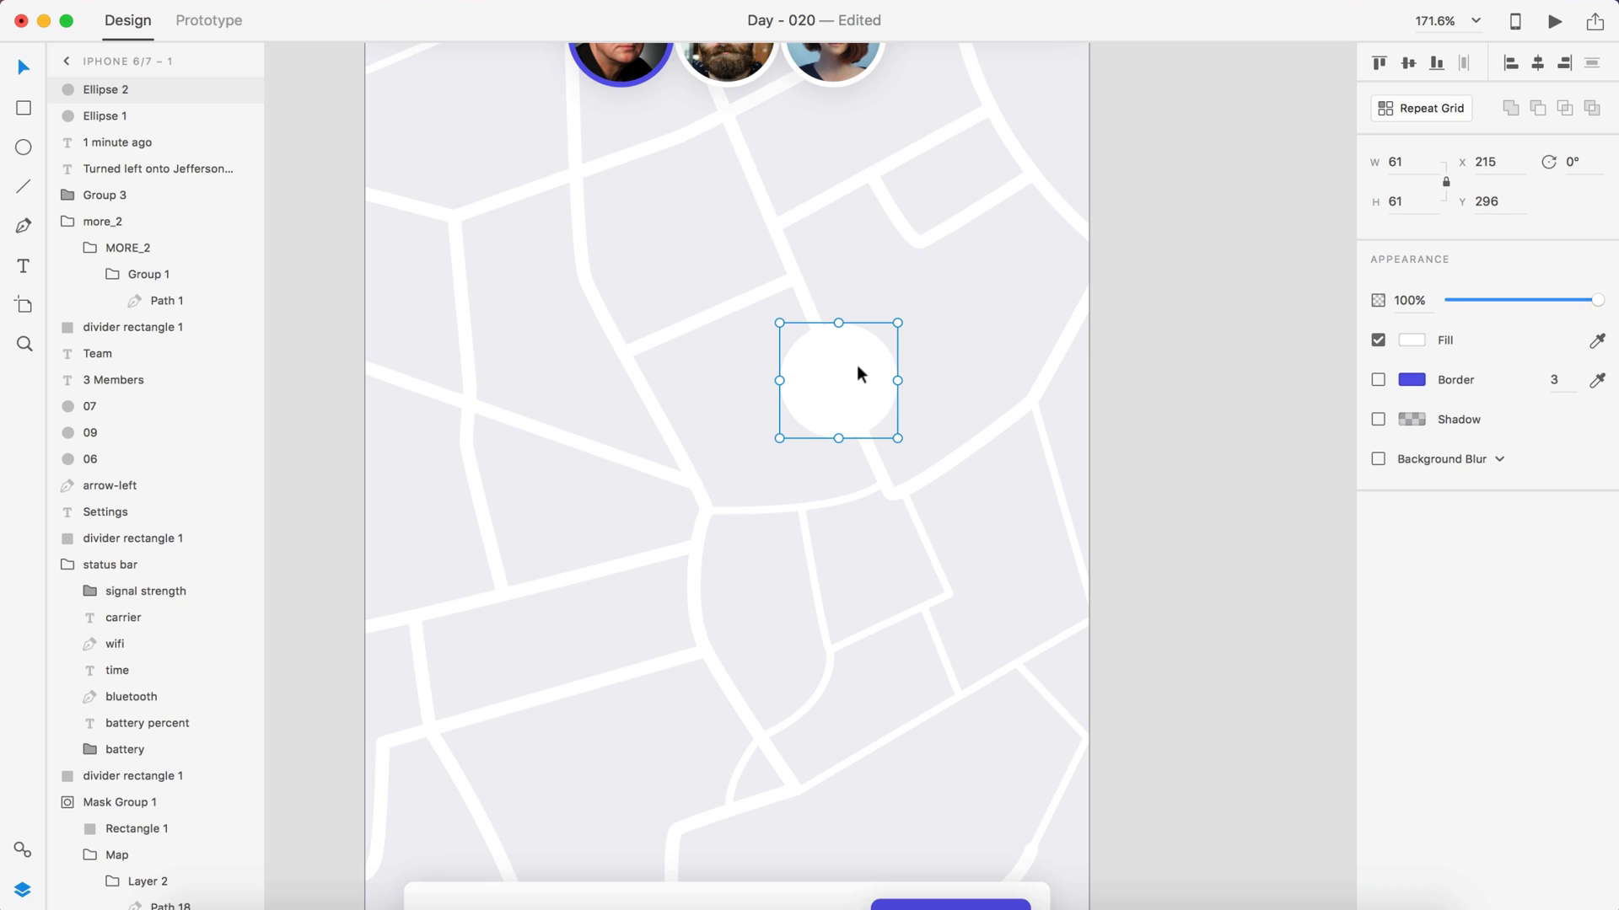
pyautogui.press('super+bracketleft')
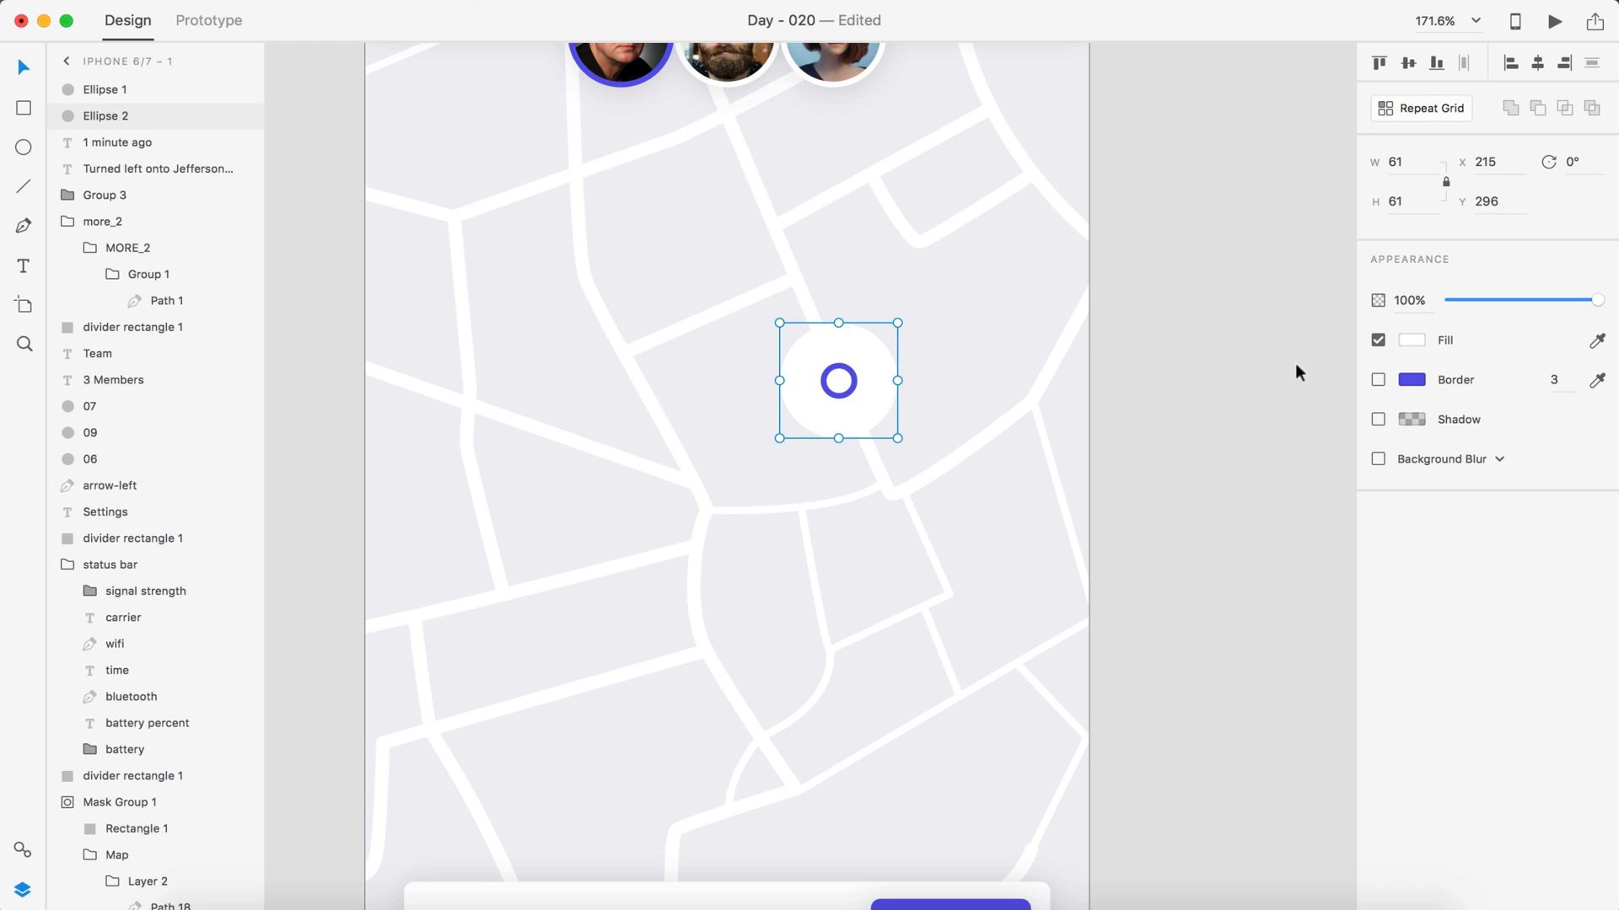
# - Fill the large circle behind the marker with the saved purple swatch and lower its opacity to 5%
pyautogui.click(1417, 335)
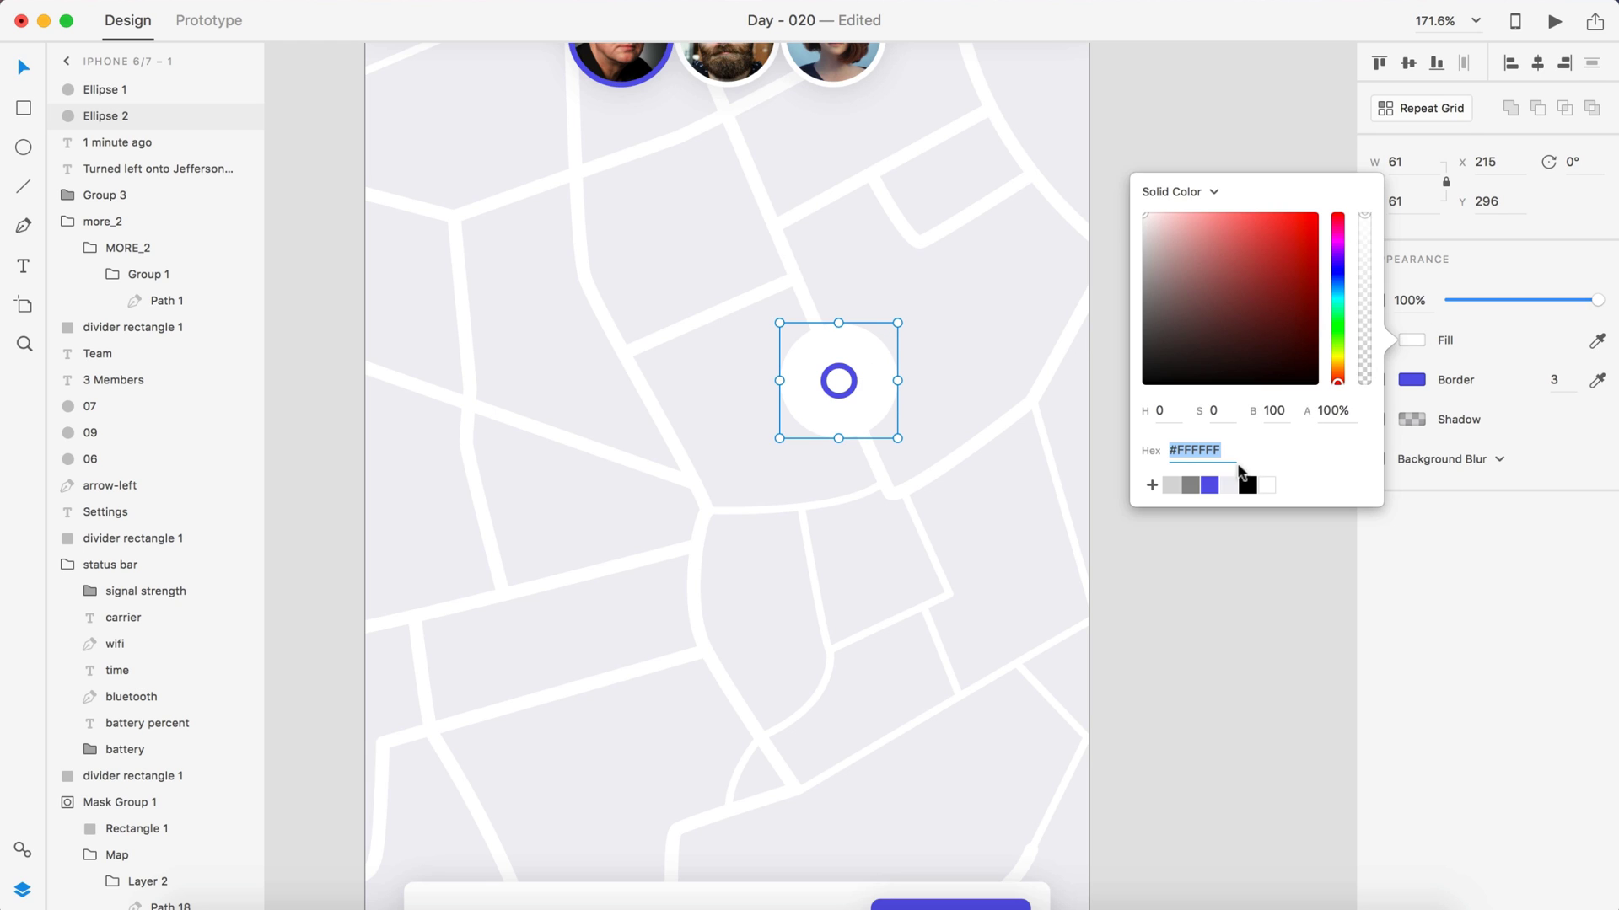
pyautogui.click(1209, 485)
pyautogui.moveTo(1482, 300); pyautogui.dragTo(1458, 300)
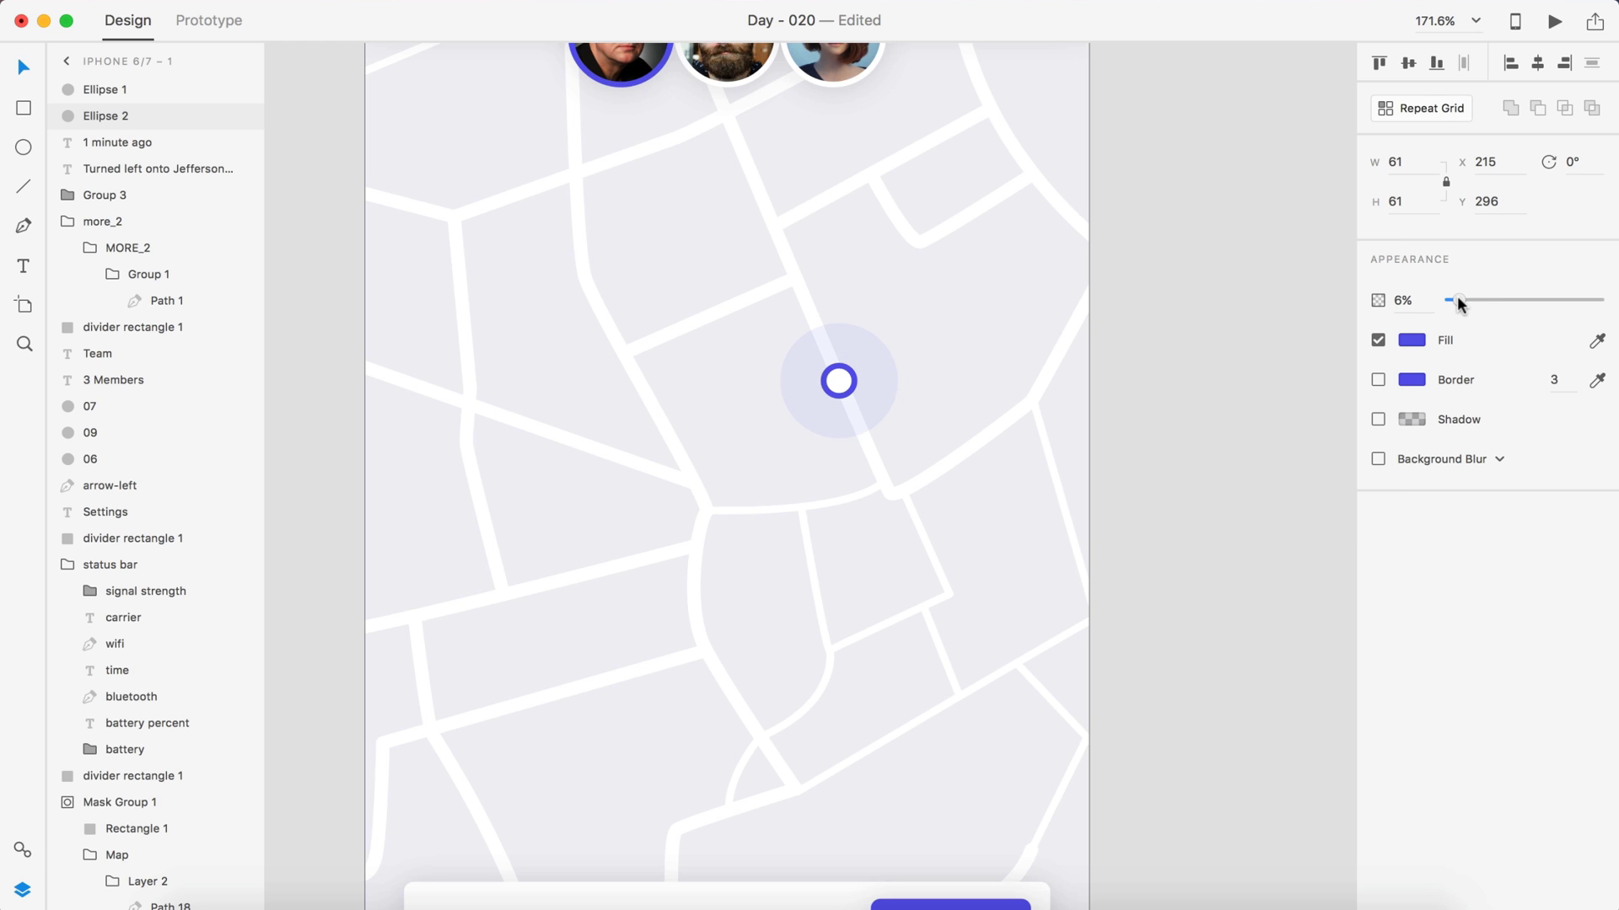
pyautogui.moveTo(1457, 295); pyautogui.dragTo(1459, 296)
pyautogui.moveTo(1461, 305); pyautogui.dragTo(1461, 306)
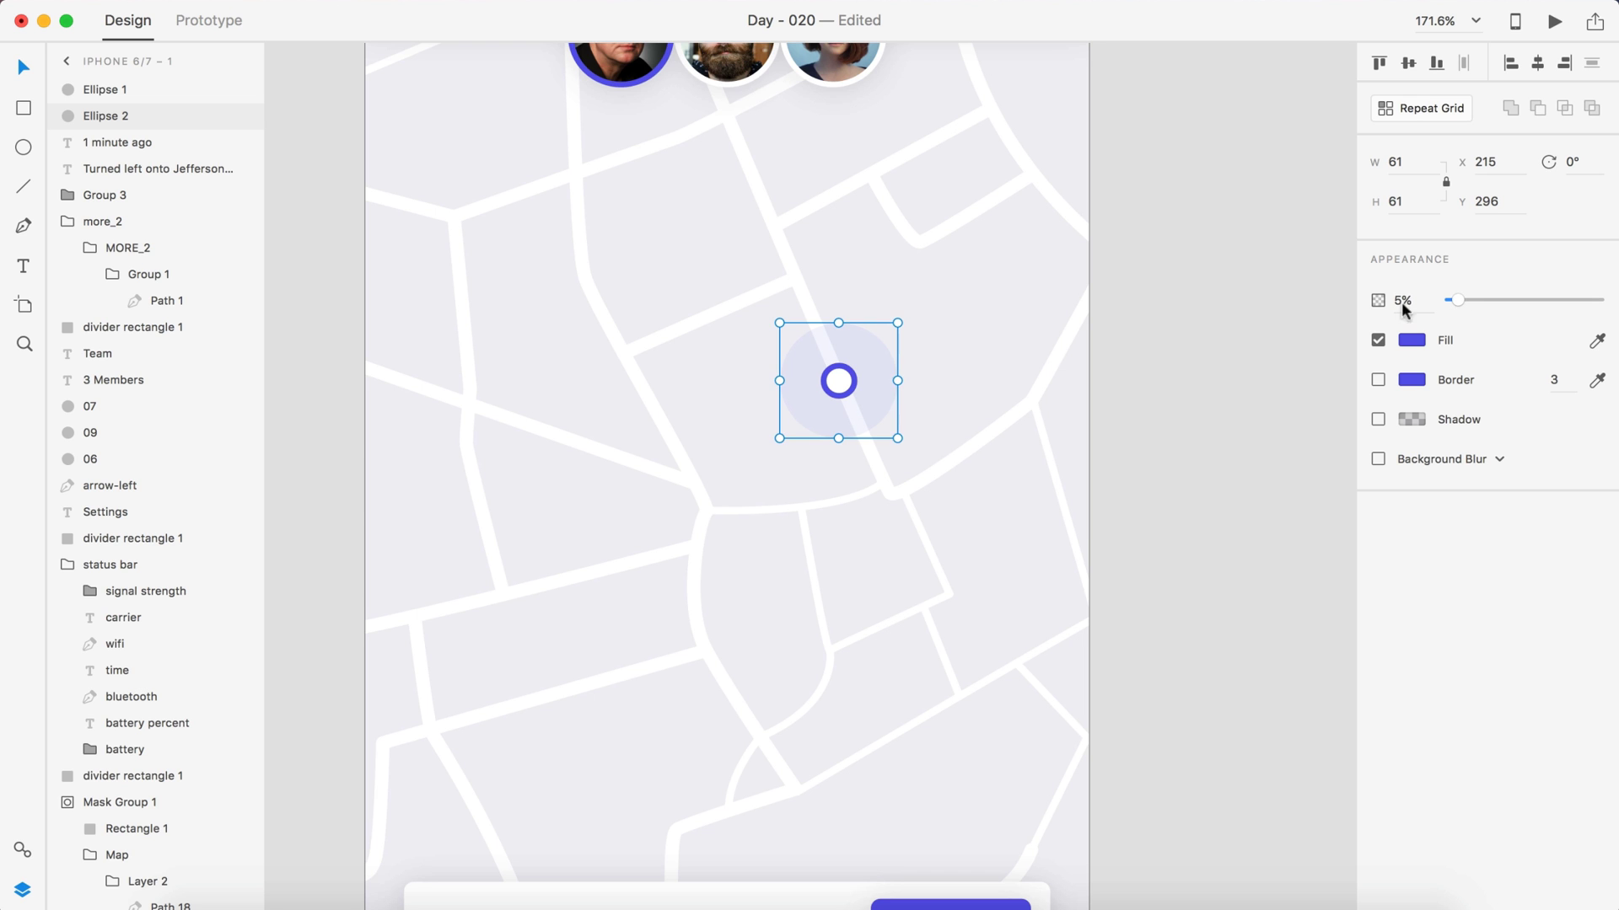
pyautogui.click(1176, 318)
# - Check how the marker and its translucent halo look on the map against the whole screen design
pyautogui.press('super+0')
pyautogui.scroll(5, 1174, 390)
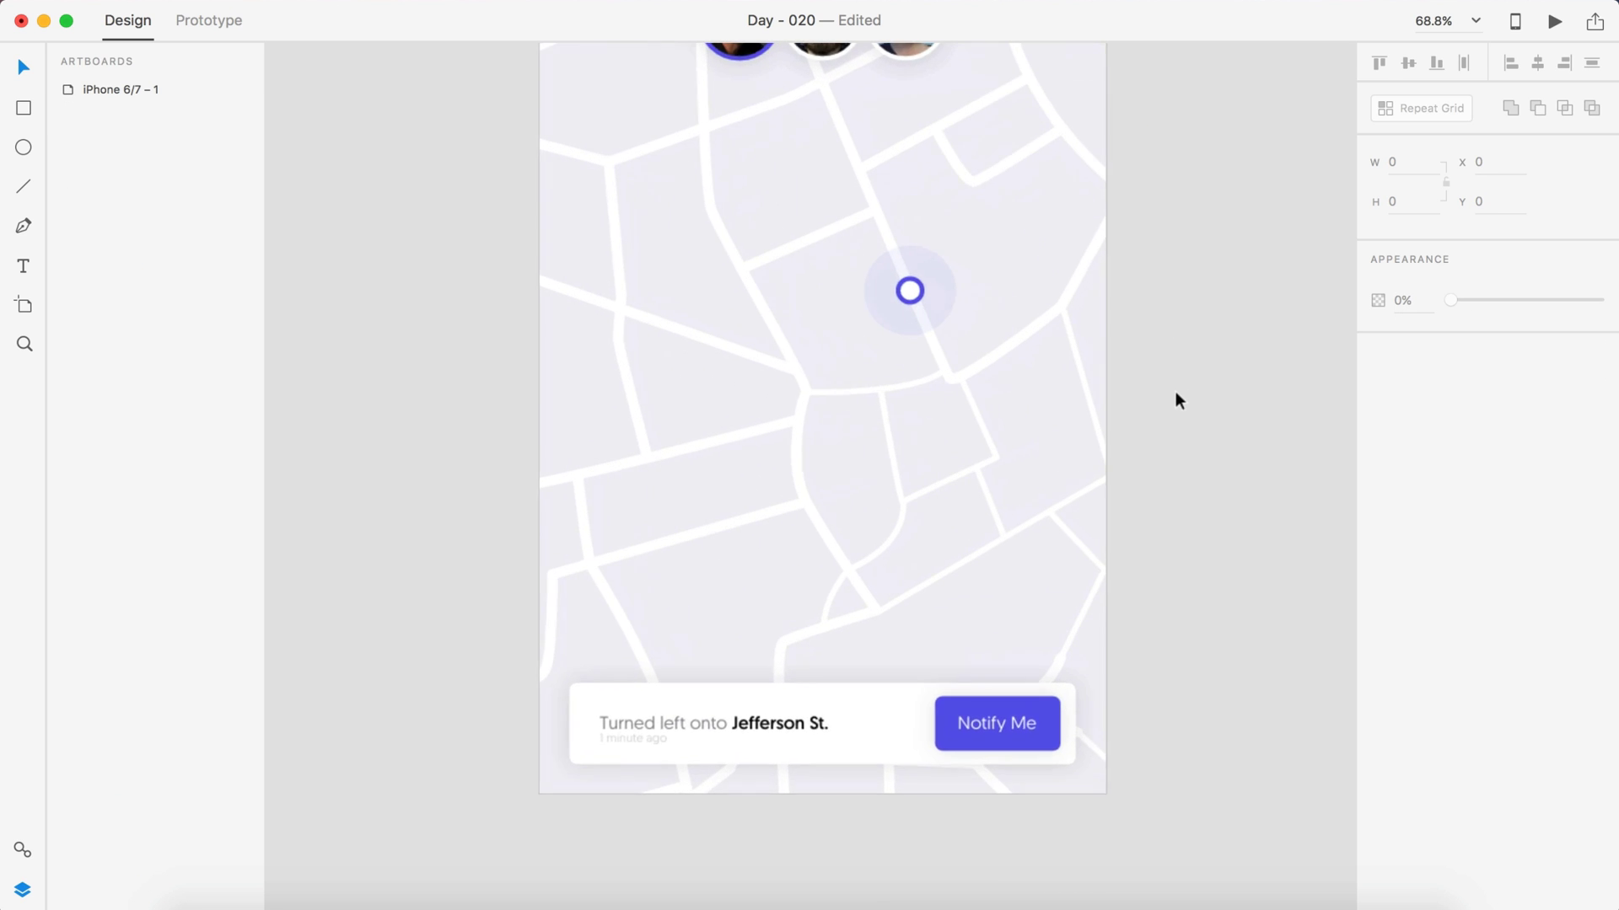
pyautogui.scroll(1, 1167, 415)
pyautogui.click(953, 392)
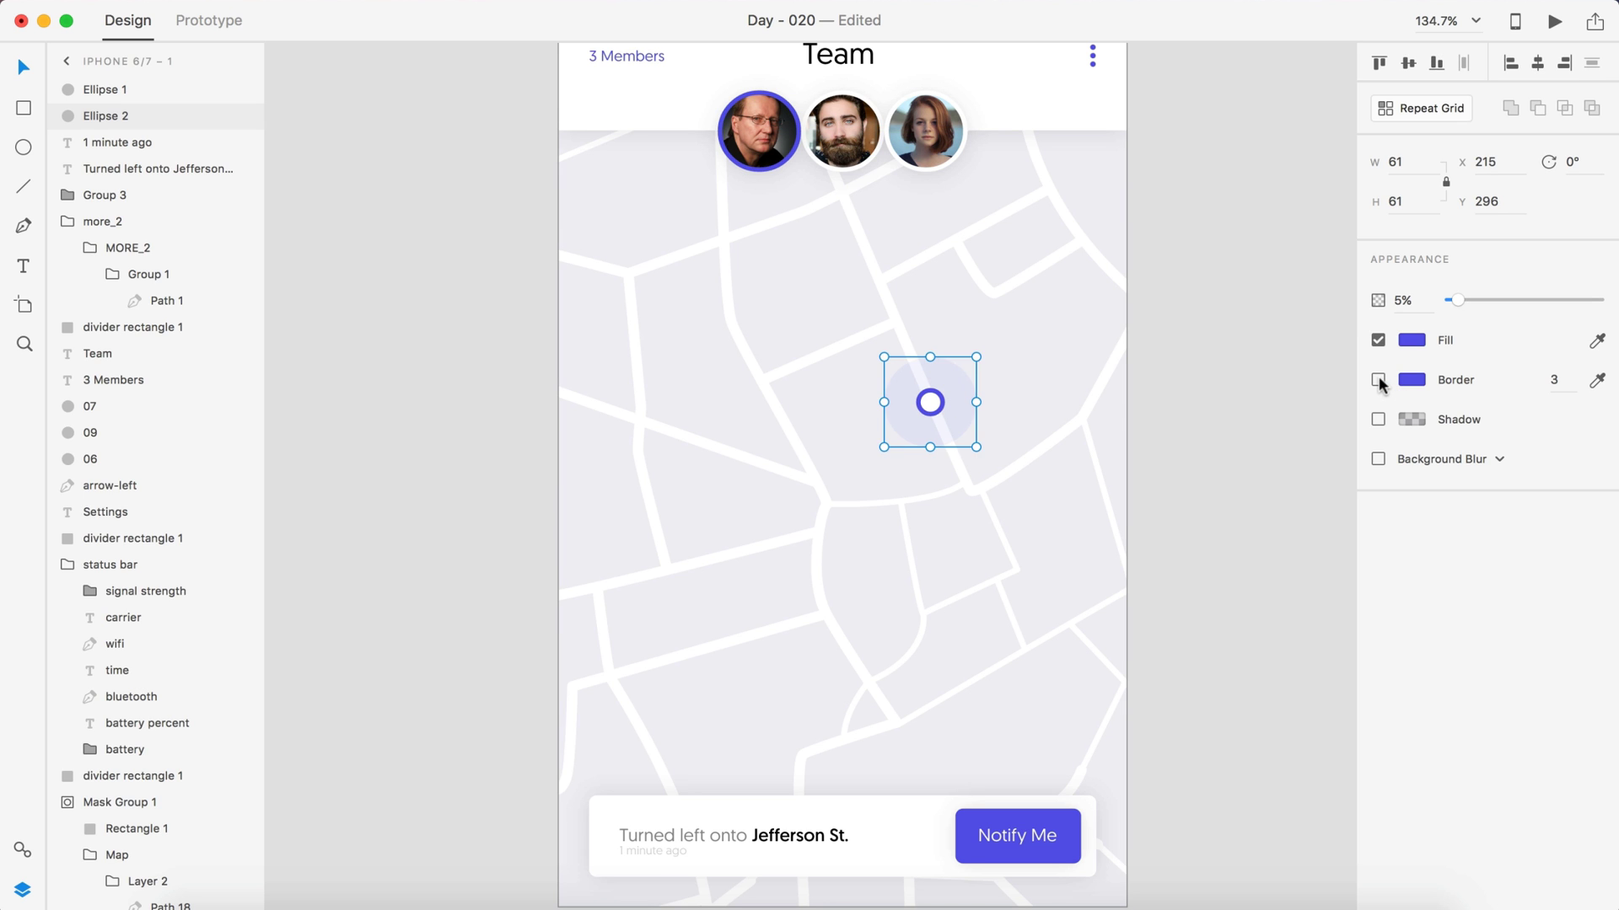
pyautogui.click(1246, 390)
pyautogui.press('super+0')
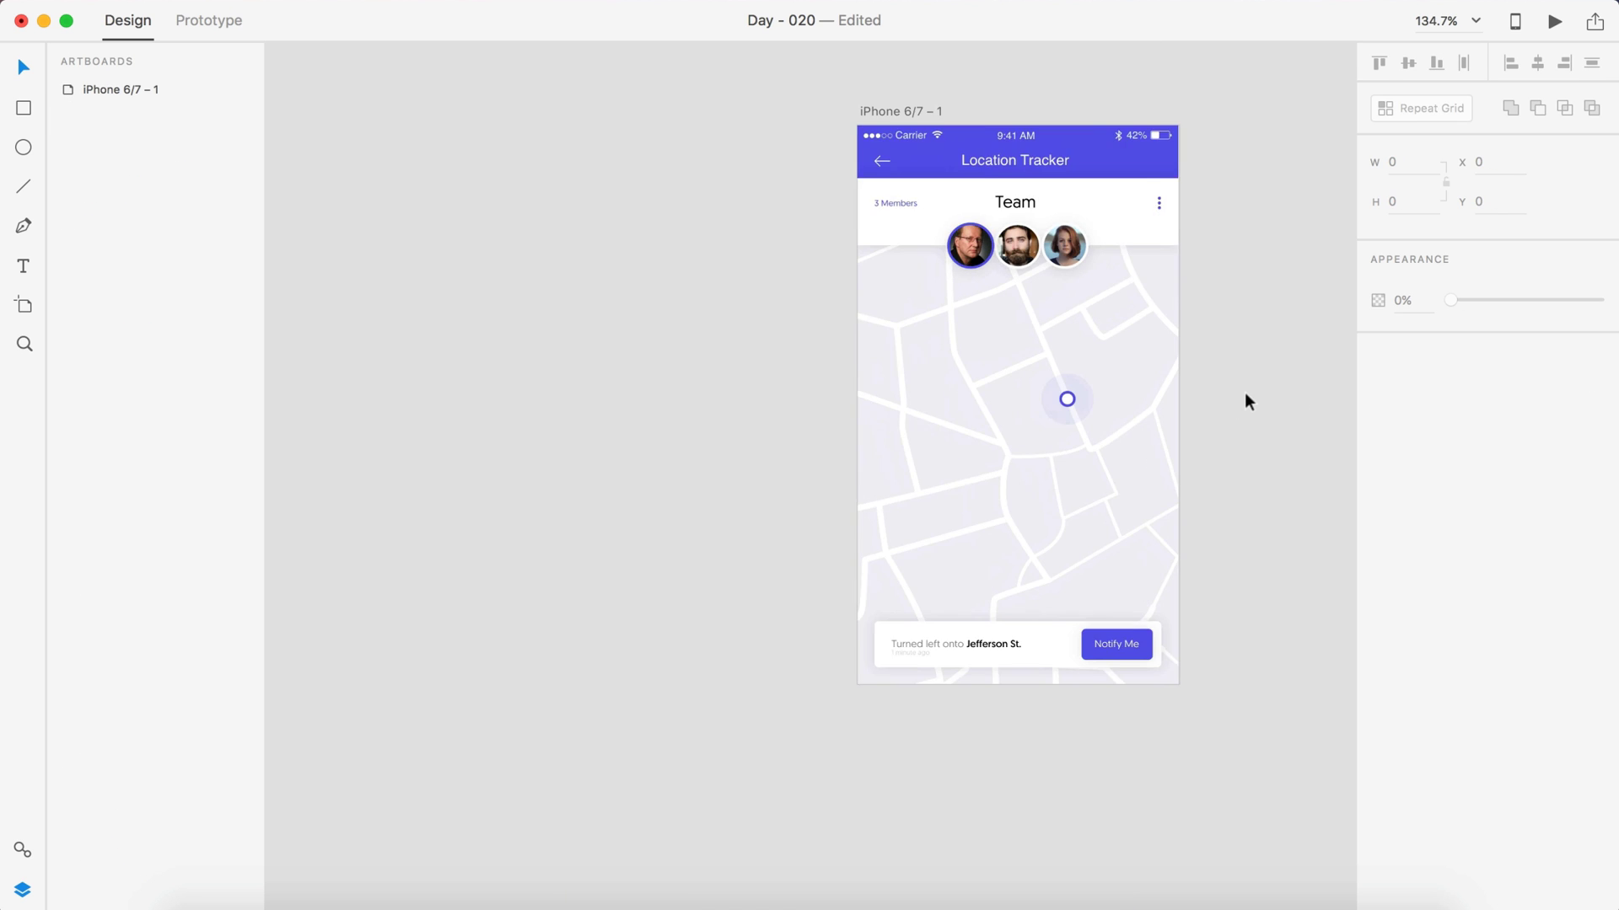
# - Fill the small map marker circle with the saved purple swatch #5A5AE3
pyautogui.scroll(5, 914, 466)
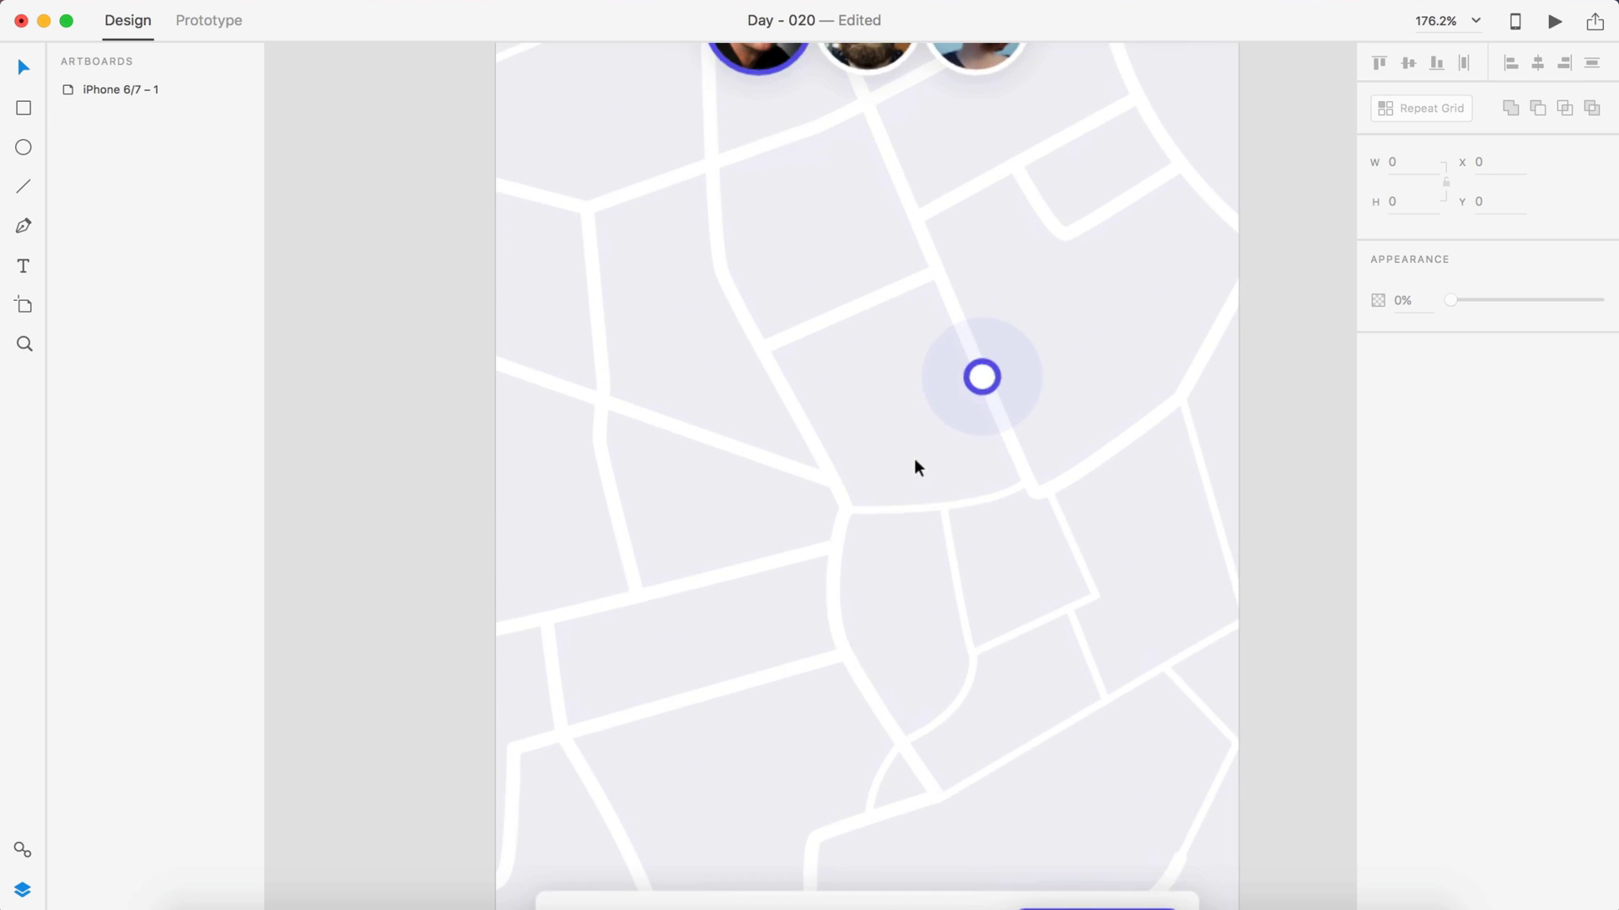
pyautogui.click(980, 377)
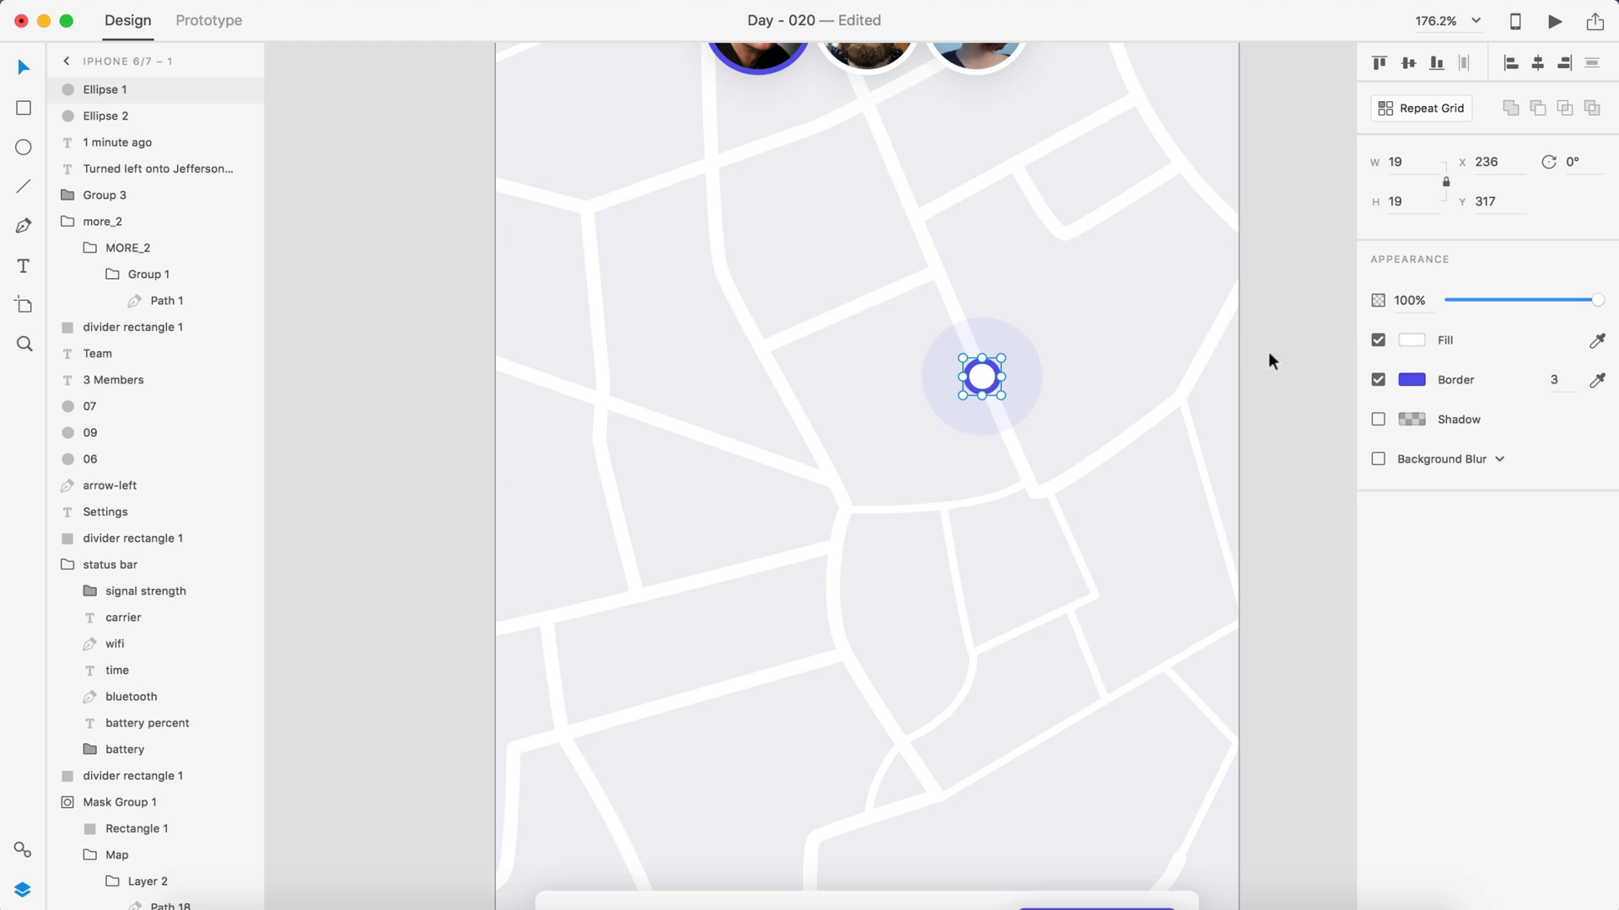
pyautogui.click(1412, 339)
pyautogui.click(1211, 487)
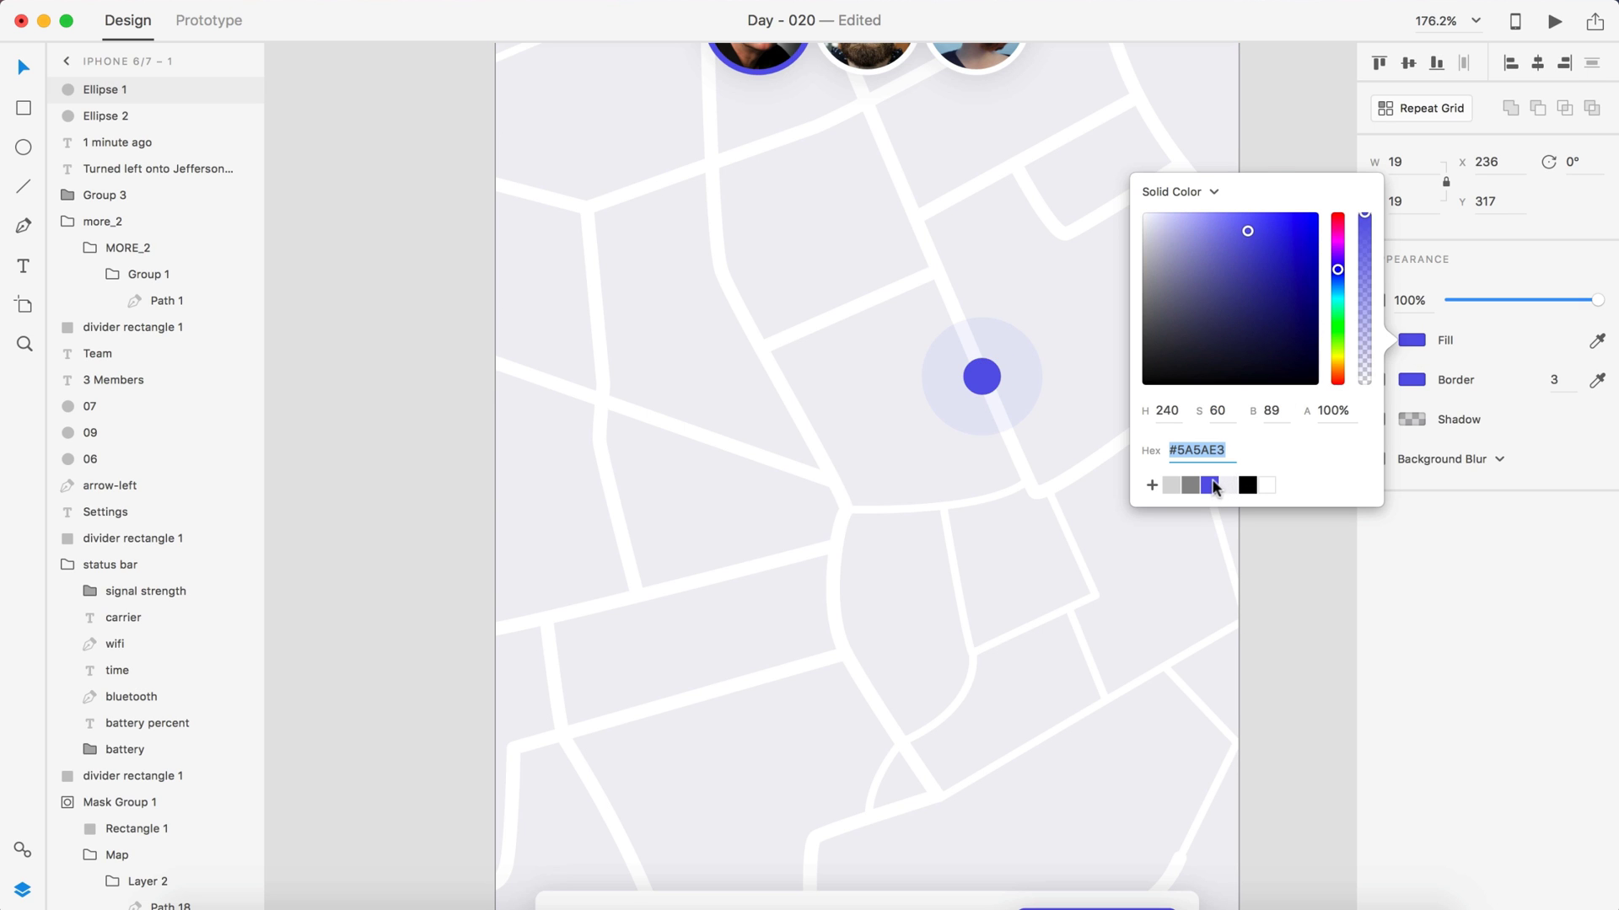
pyautogui.click(1393, 405)
# - Try a white border on the marker circle and set it back to the saved purple swatch
pyautogui.click(1412, 380)
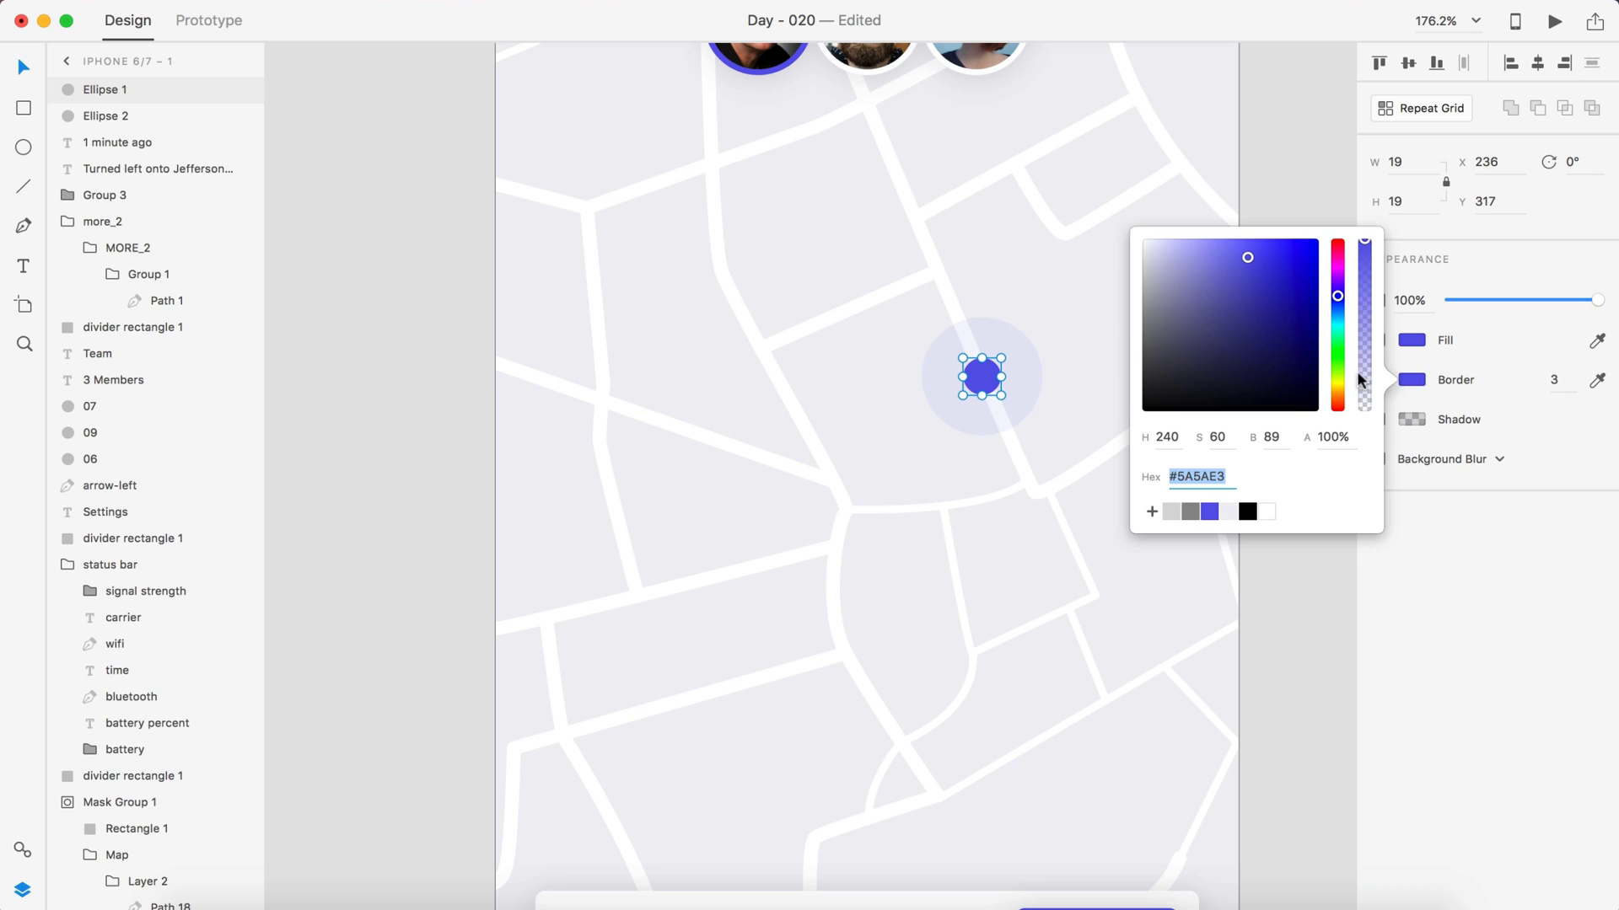
pyautogui.click(1267, 512)
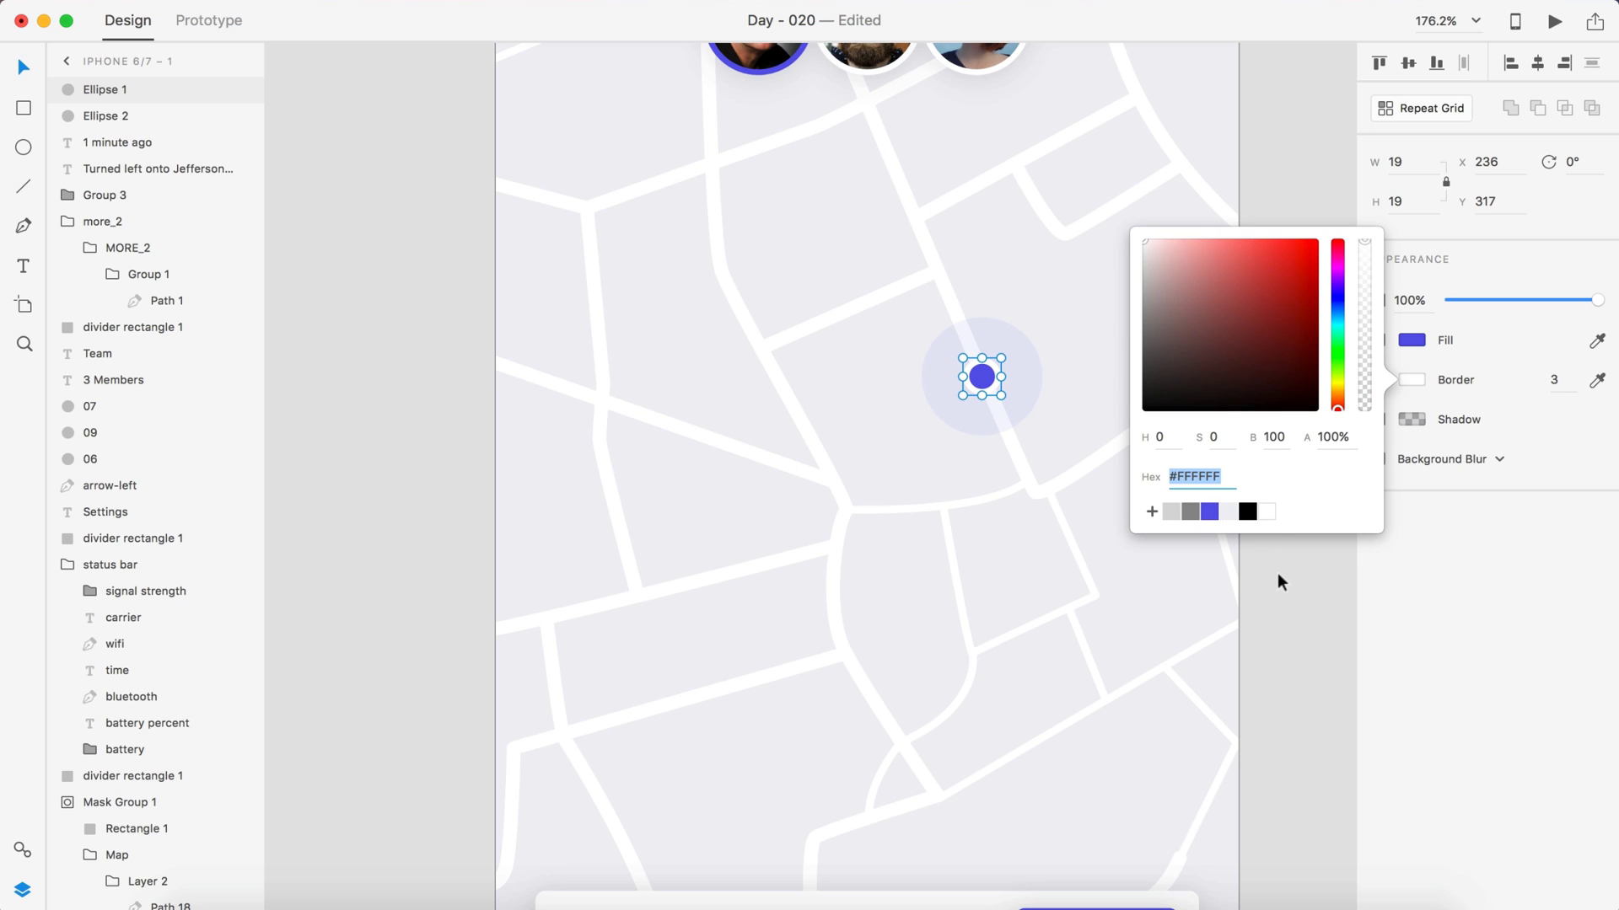
pyautogui.click(1210, 512)
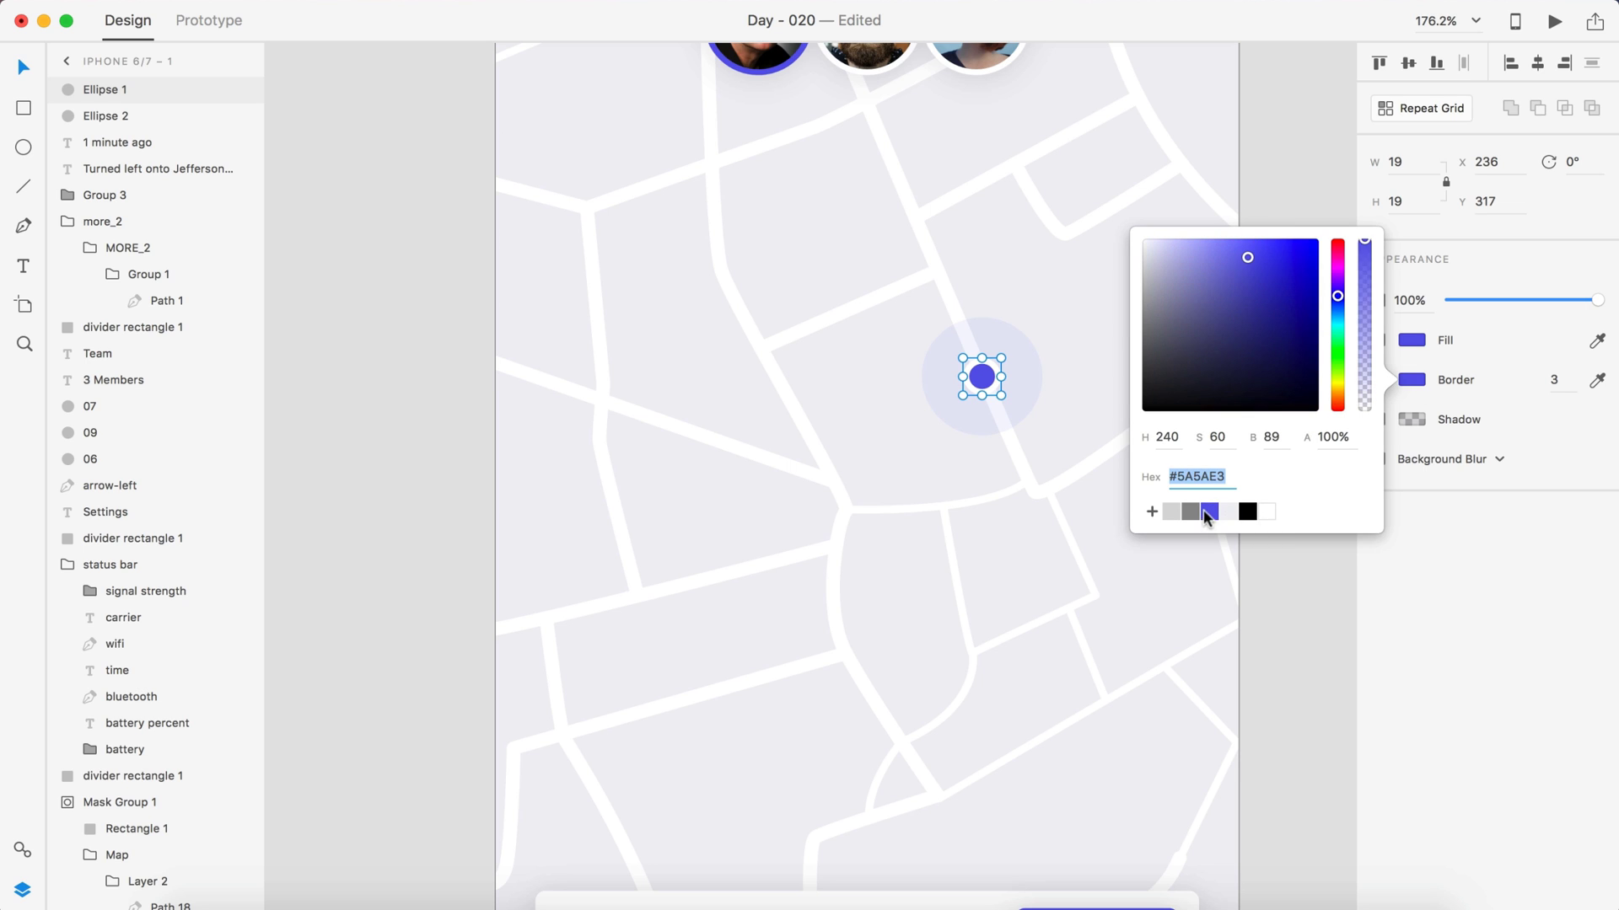
pyautogui.click(1411, 411)
pyautogui.click(1312, 376)
# - Examine the solid purple marker and its halo up close and against the whole screen design
pyautogui.scroll(-5, 1311, 376)
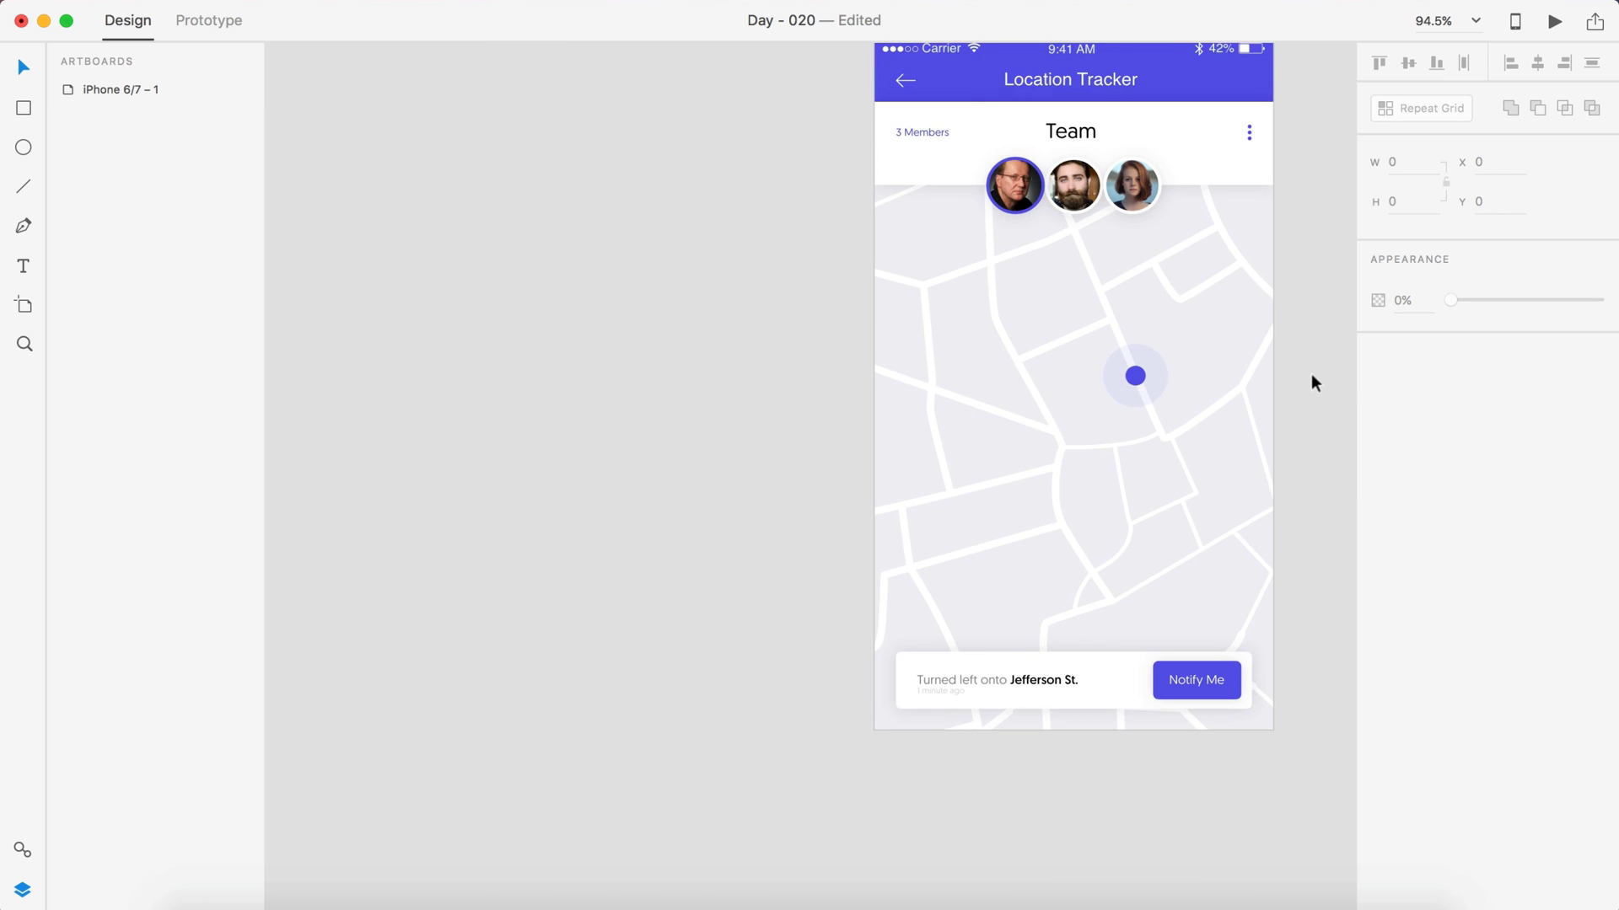
pyautogui.hscroll(3, 1312, 376)
pyautogui.scroll(5, 1012, 347)
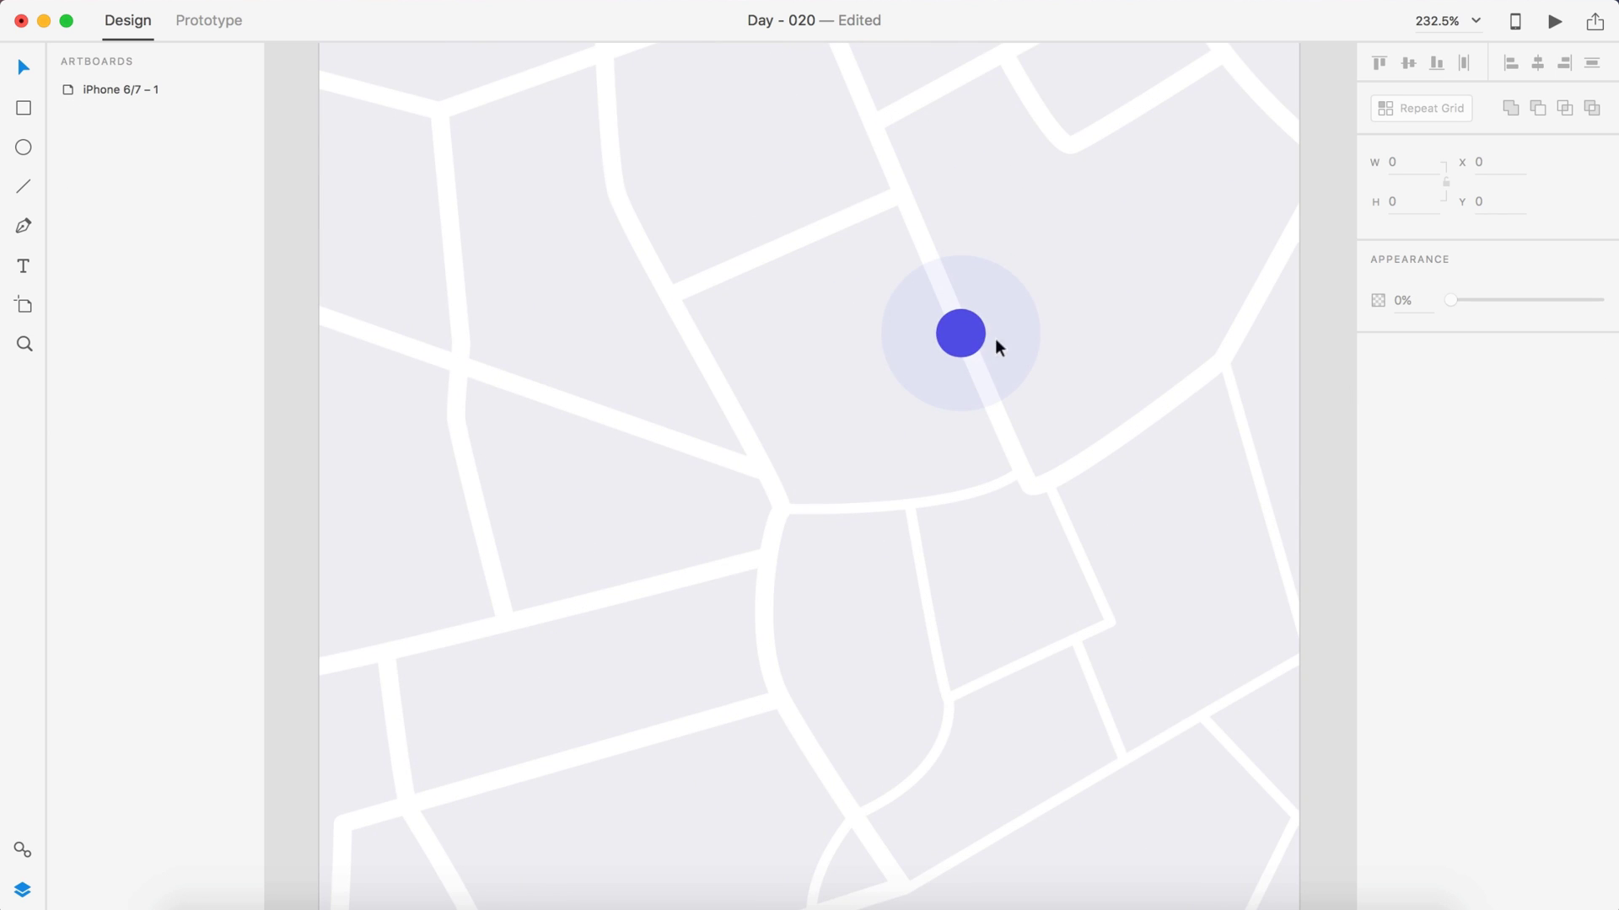
pyautogui.scroll(-5, 1022, 376)
pyautogui.scroll(5, 1030, 406)
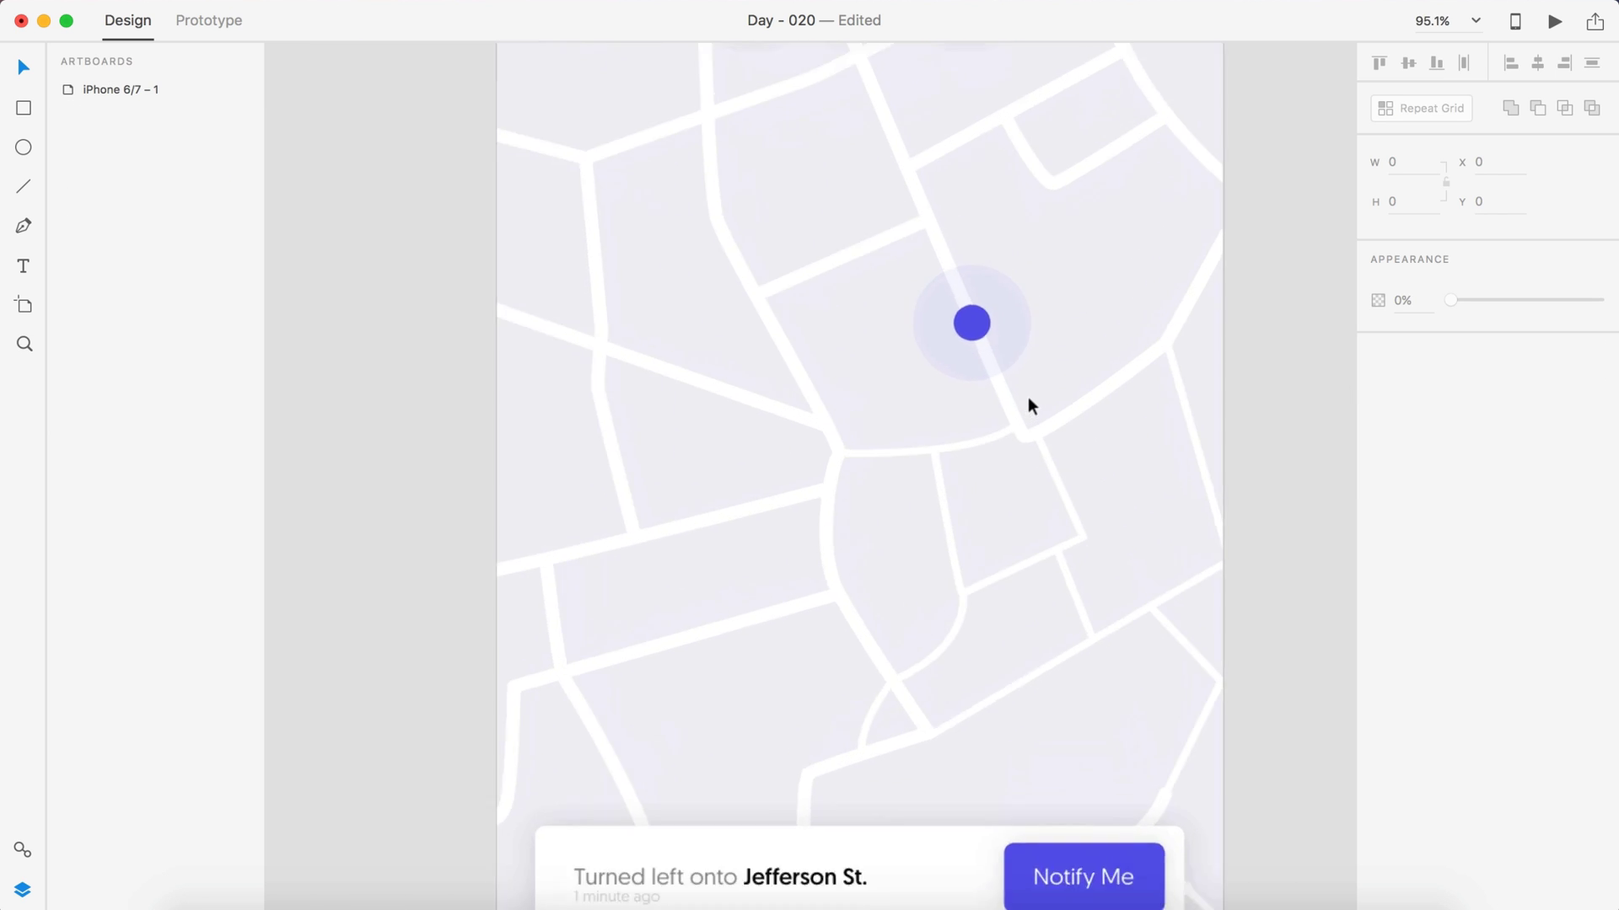
pyautogui.scroll(-5, 1246, 462)
pyautogui.hscroll(2, 1249, 468)
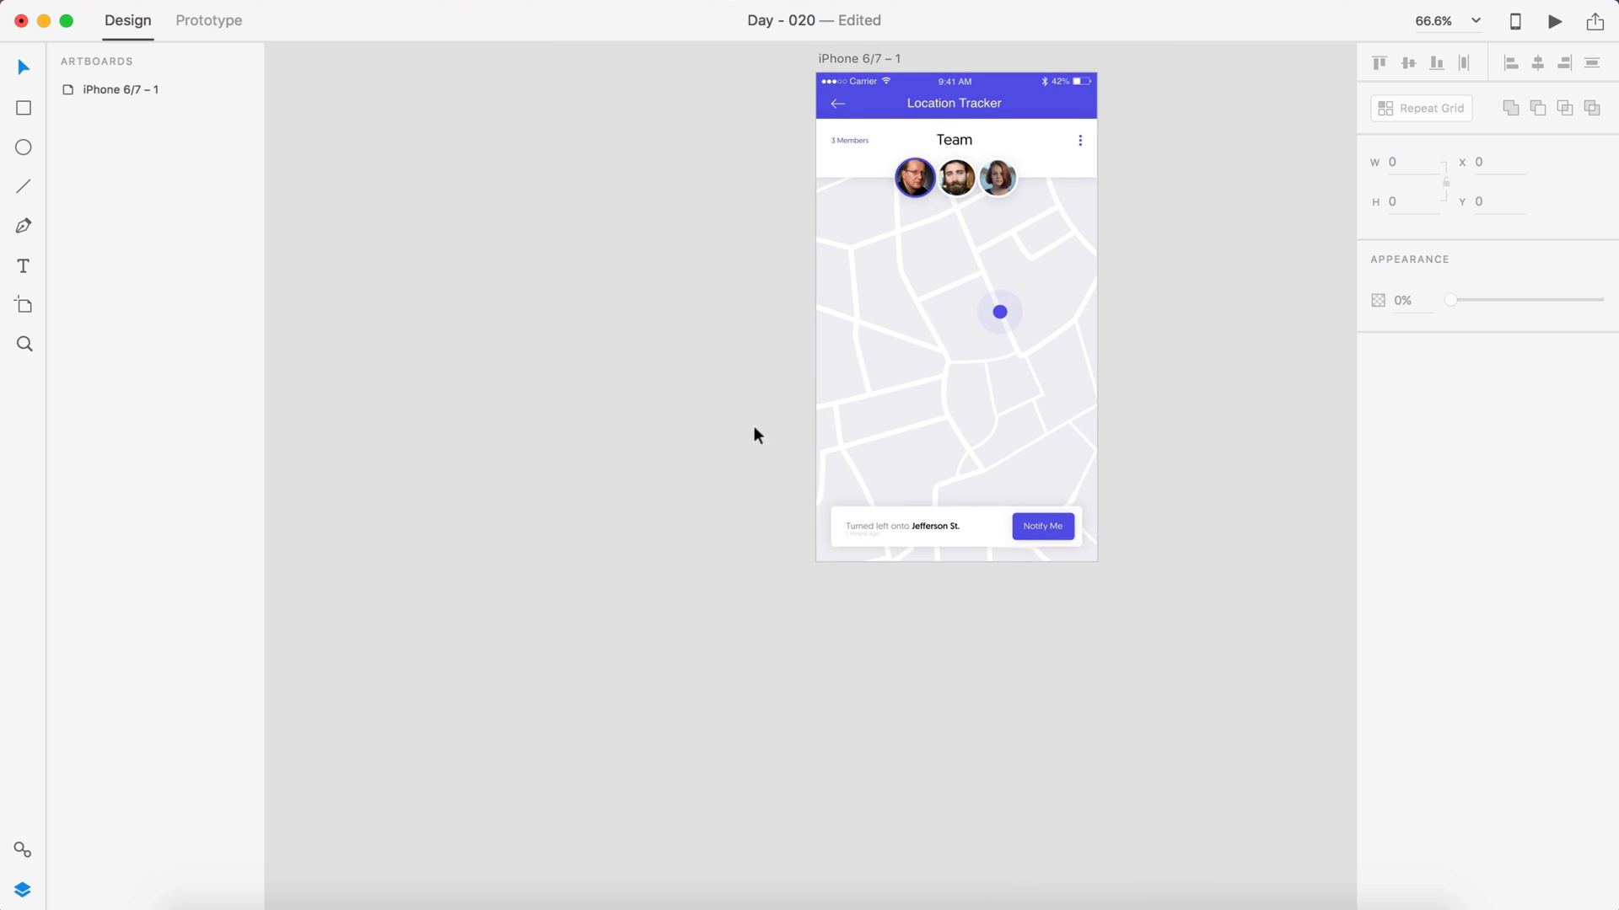
pyautogui.scroll(2, 1147, 350)
pyautogui.scroll(3, 1146, 351)
pyautogui.scroll(2, 1146, 351)
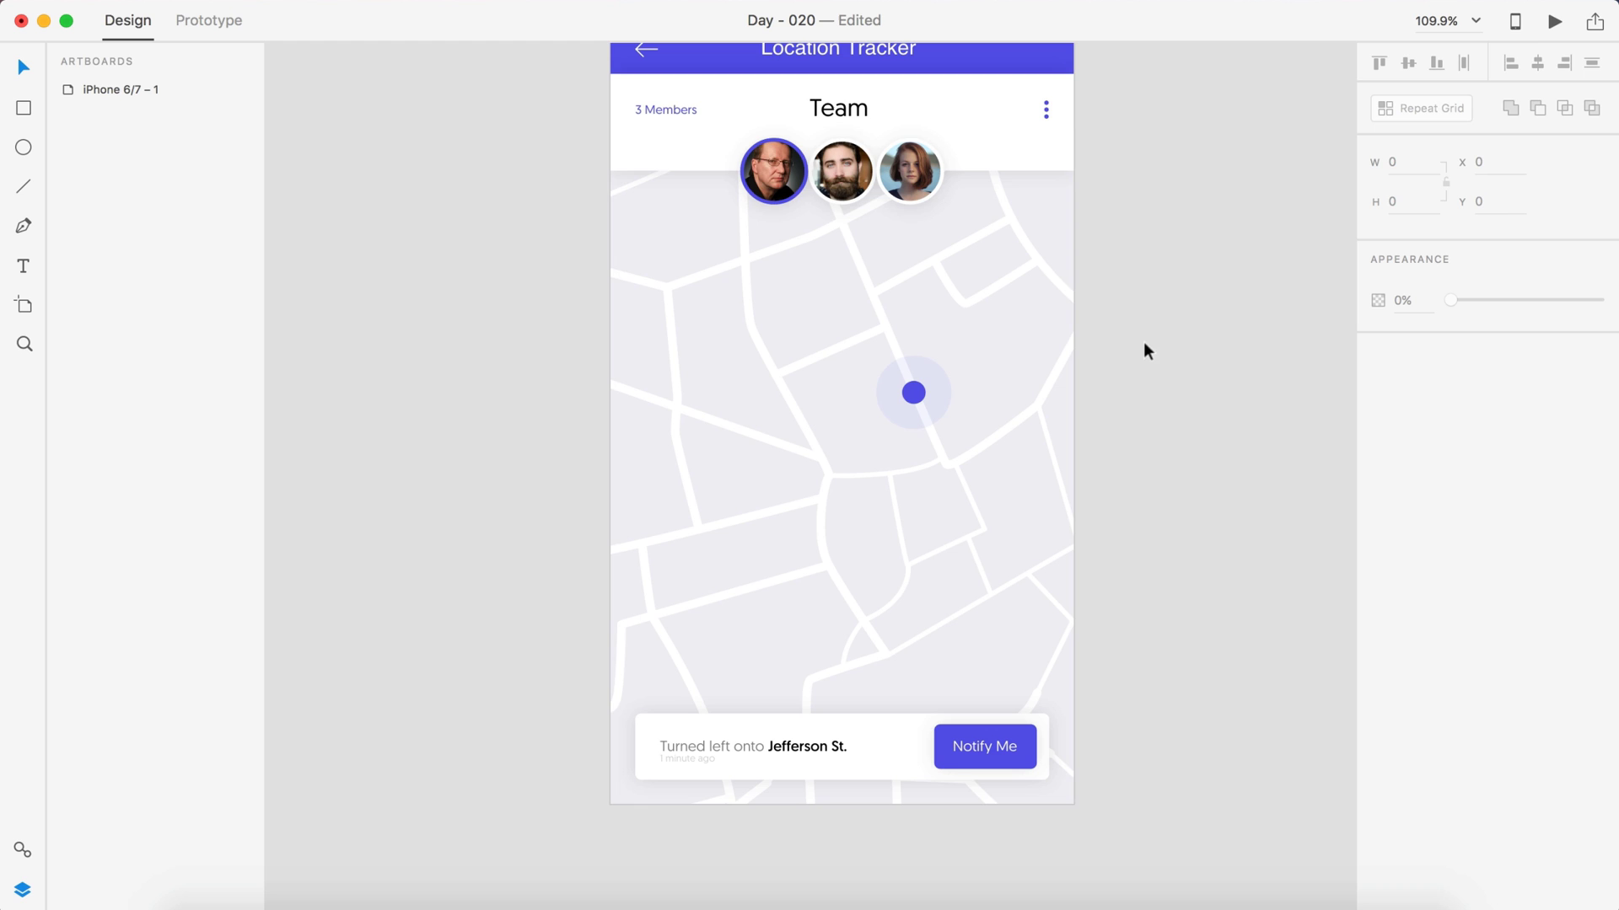
# - Change the panel title Team to Employees, centre-align its text and centre it horizontally above the member photos
pyautogui.doubleClick(835, 115)
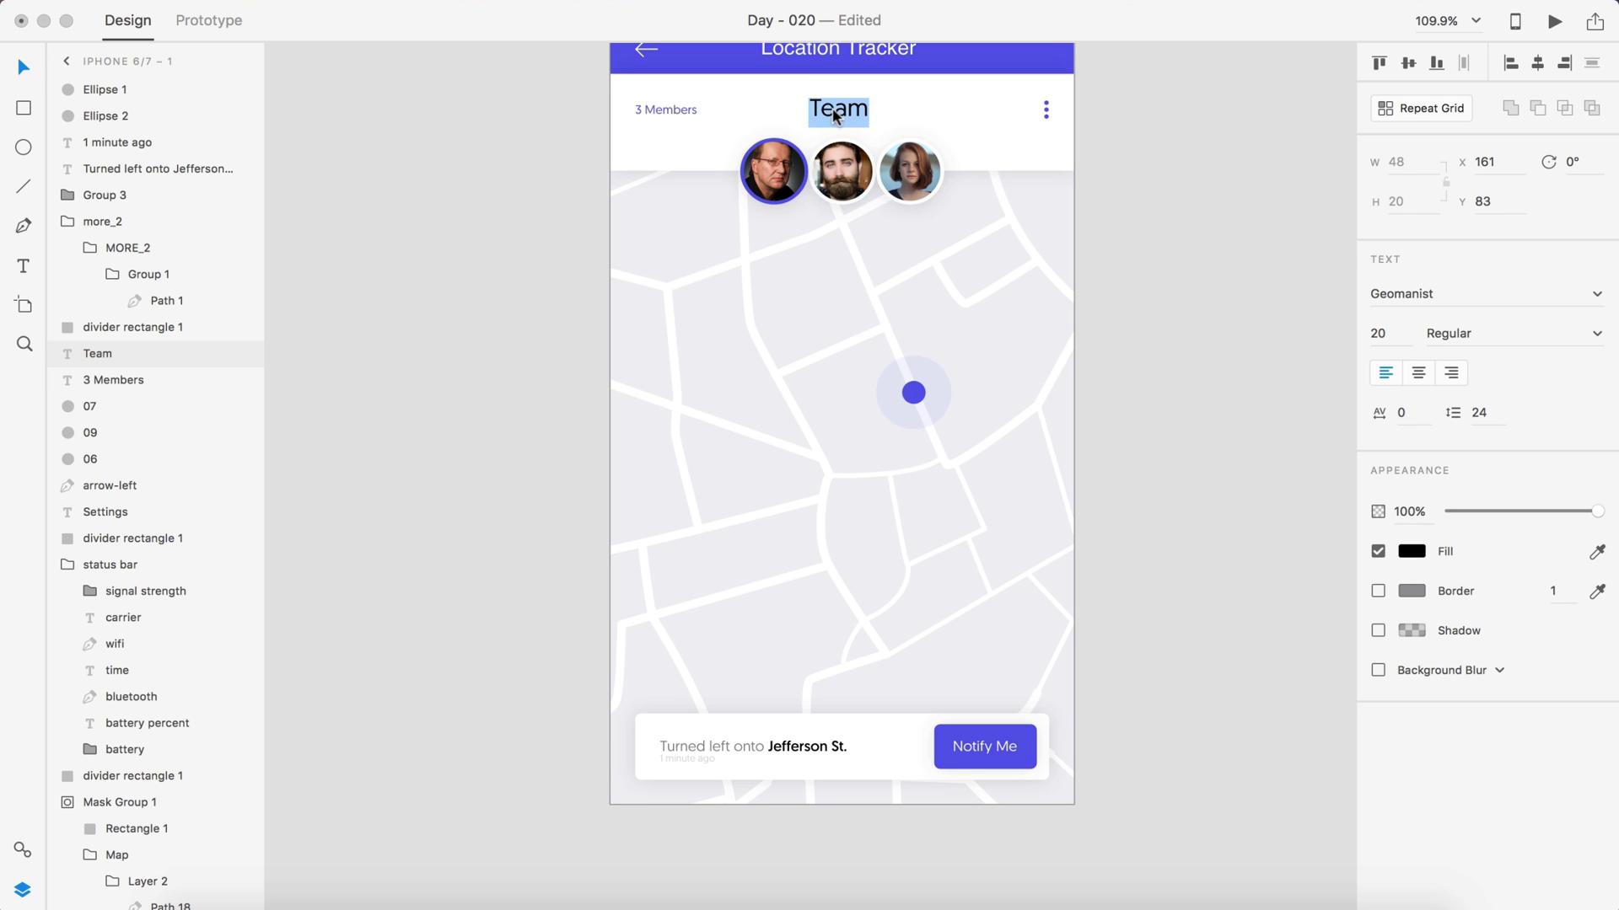
pyautogui.write('Employees')
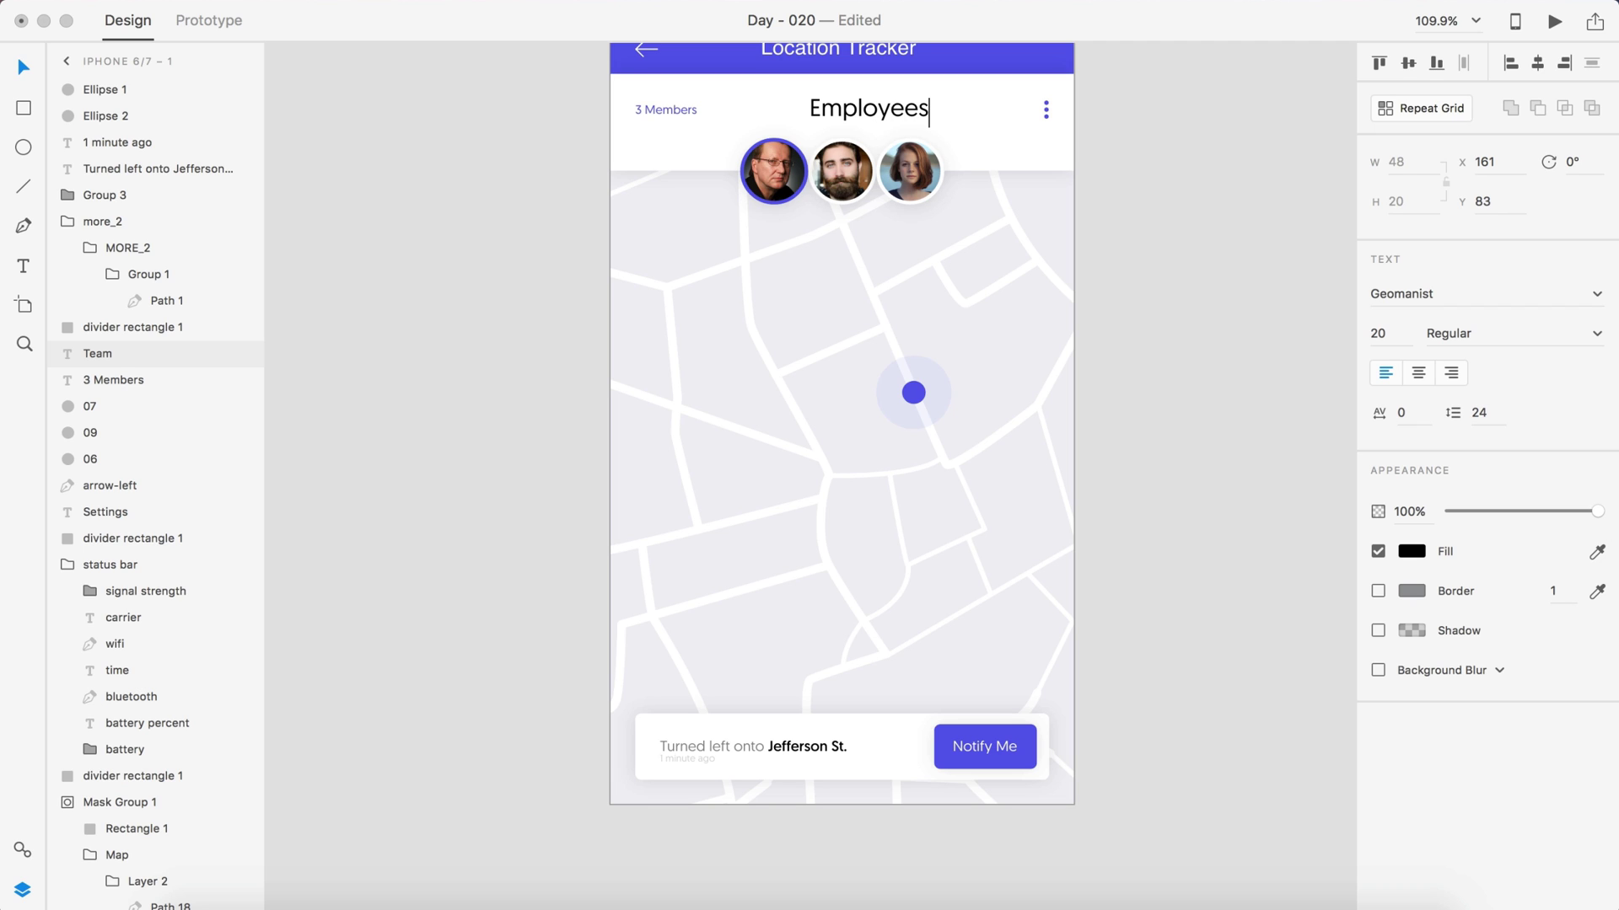
pyautogui.click(23, 67)
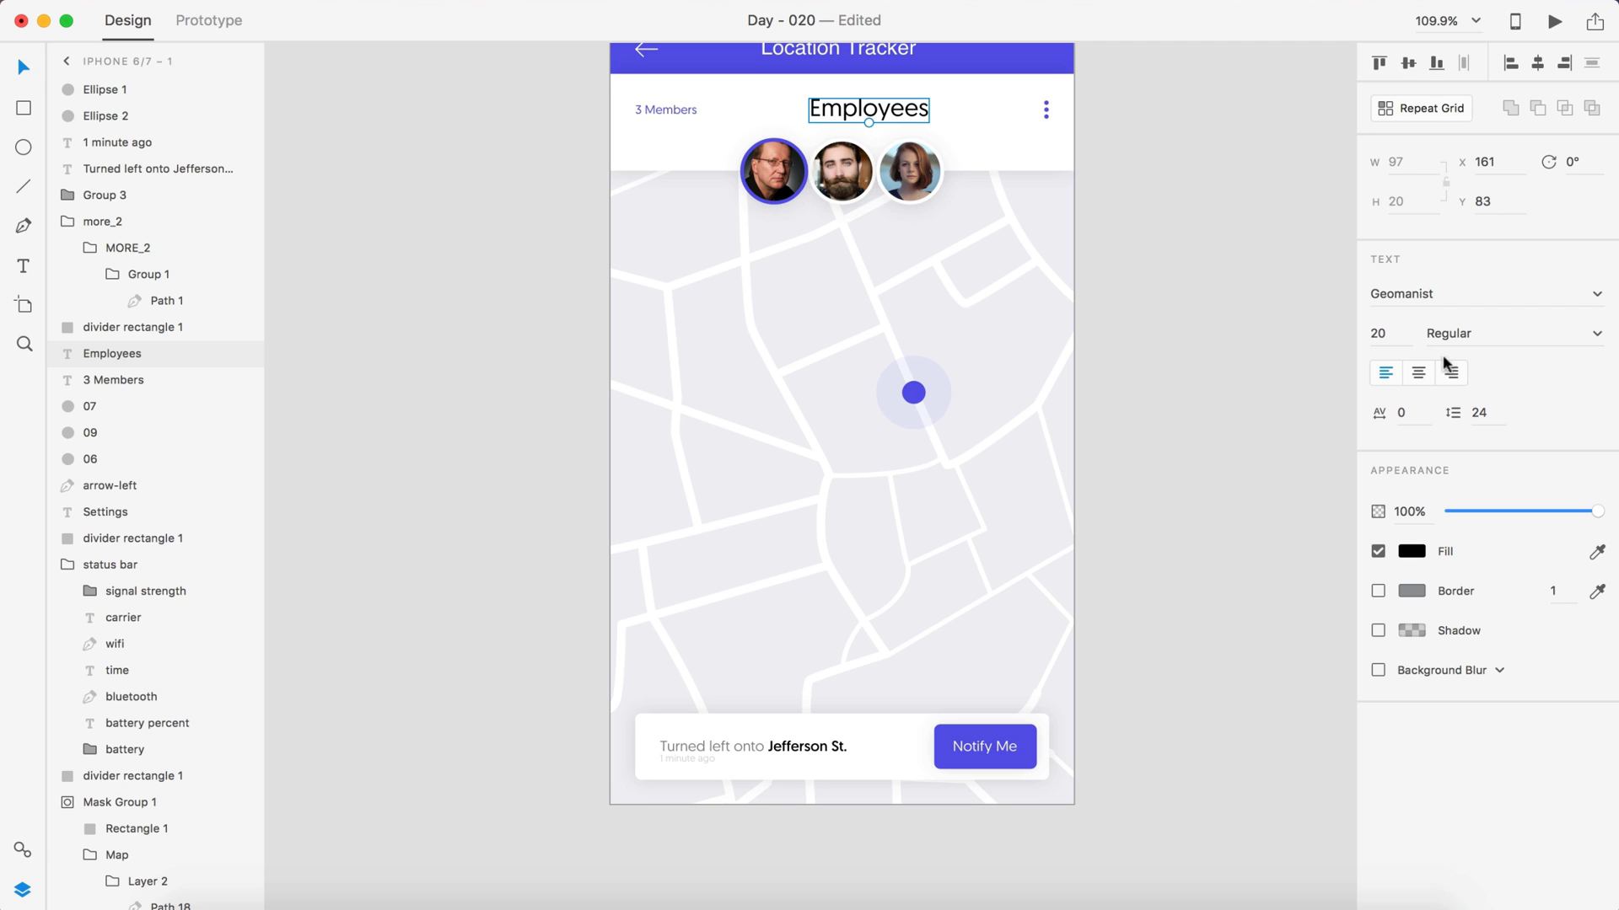
pyautogui.click(1418, 372)
pyautogui.moveTo(841, 114); pyautogui.dragTo(819, 115)
# - Align the 3 Members label, the Employees title and the three-dot icon on their vertical middles
pyautogui.moveTo(1140, 114); pyautogui.dragTo(638, 132)
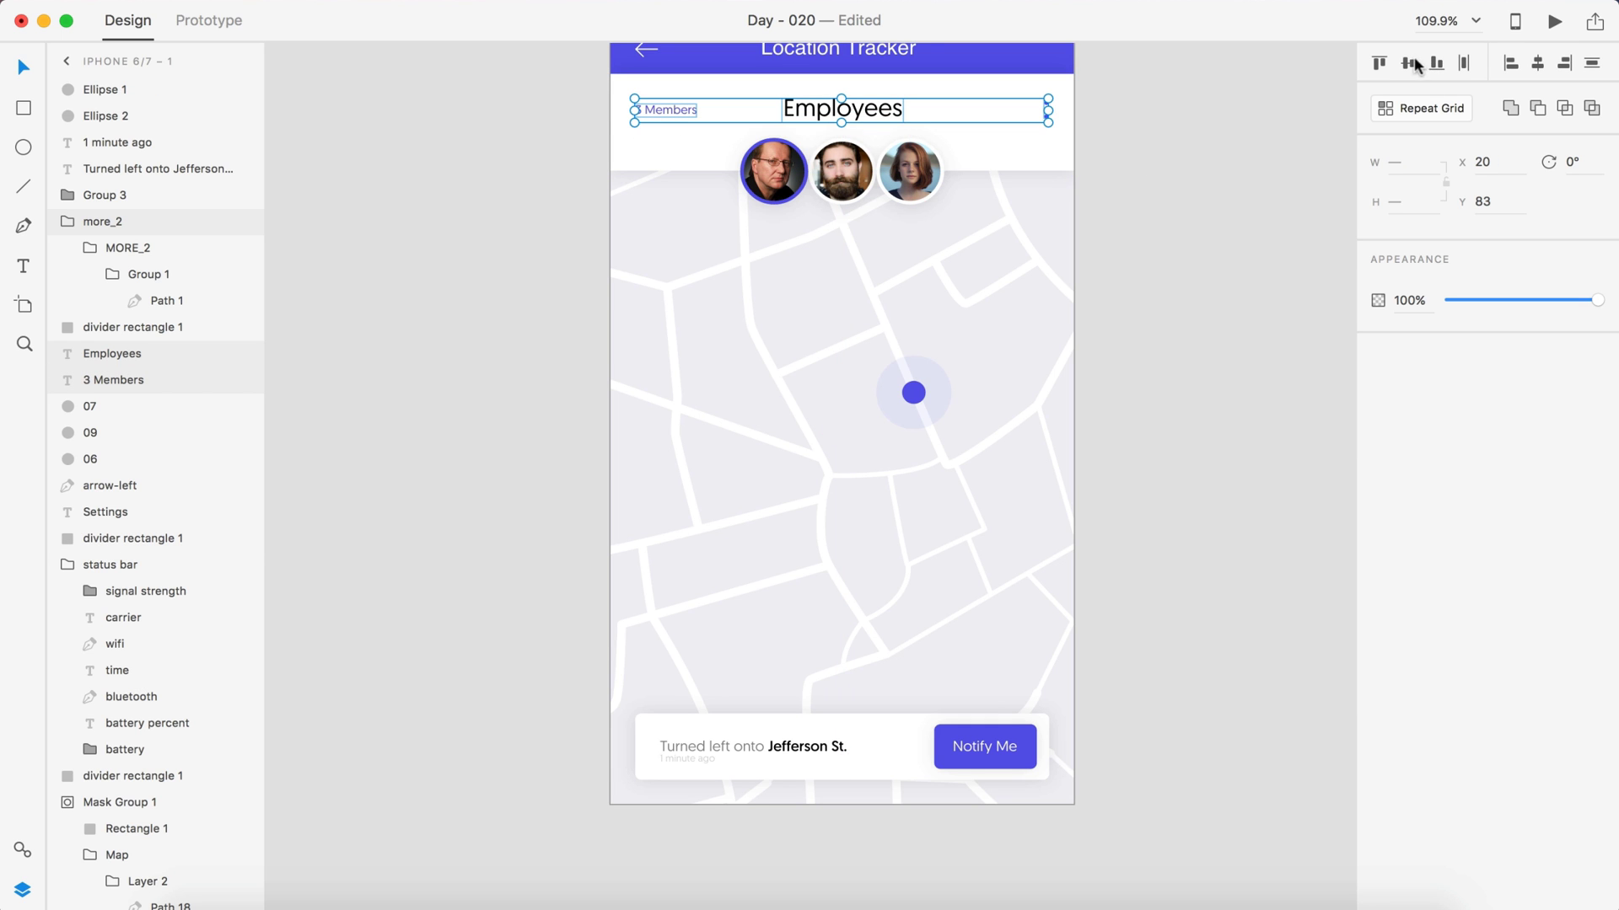
pyautogui.click(1211, 159)
pyautogui.moveTo(1169, 144); pyautogui.dragTo(643, 106)
pyautogui.click(1205, 105)
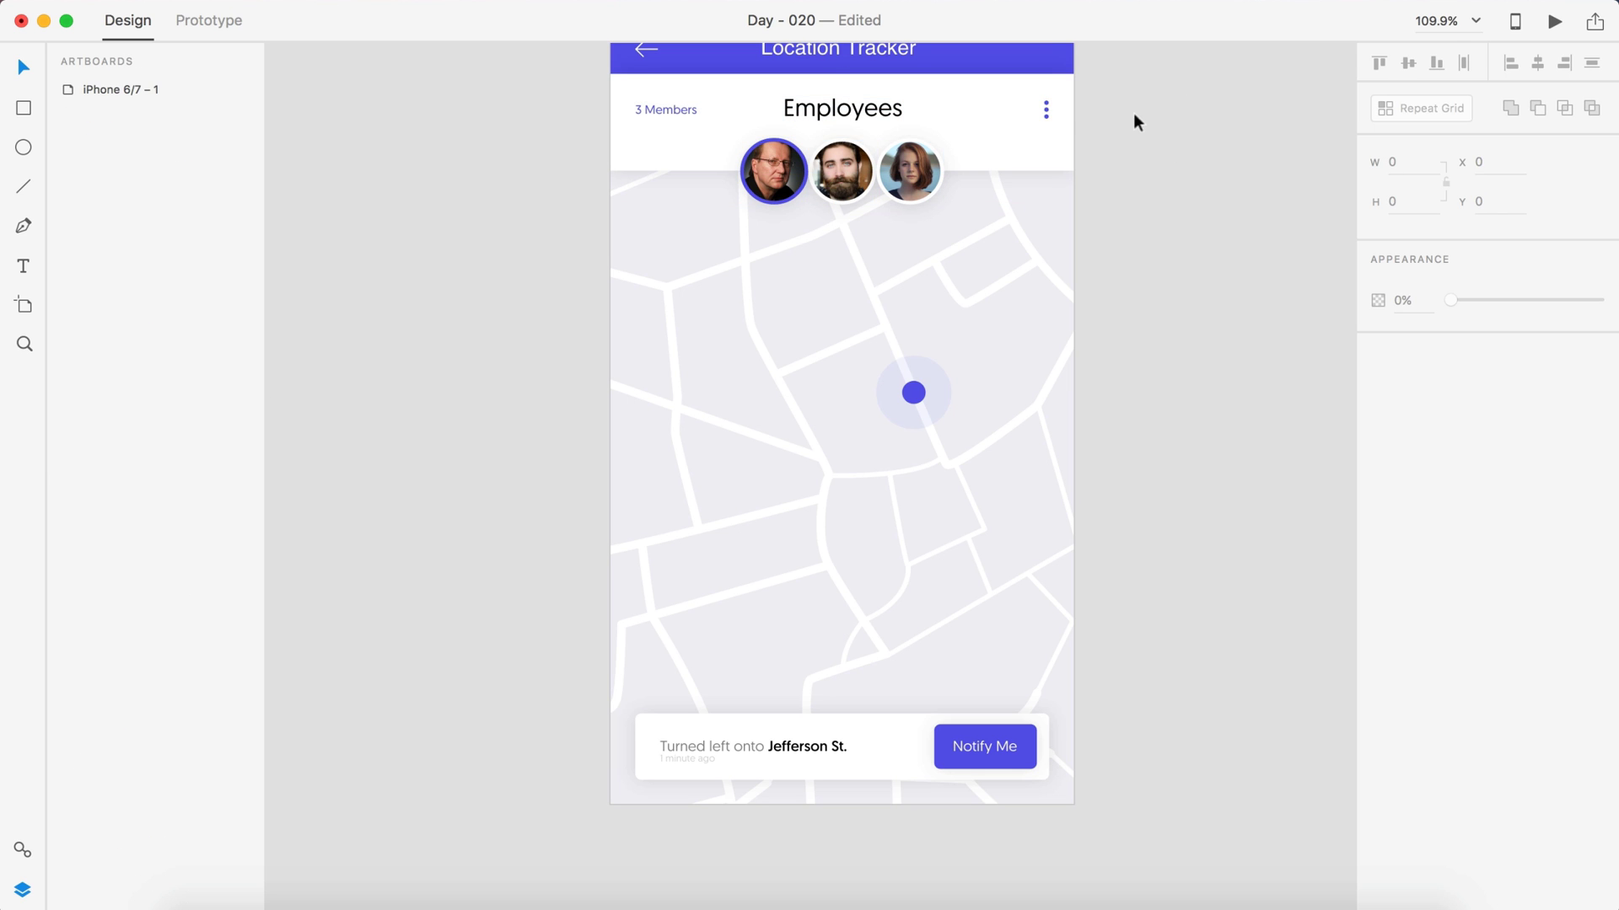
# - Try lowering the 3 Members label, Employees title and three-dot icon together to Y 86, and undo the move
pyautogui.moveTo(1133, 118); pyautogui.dragTo(656, 145)
pyautogui.keyDown('shift'); pyautogui.click(655, 143); pyautogui.keyUp('shift')
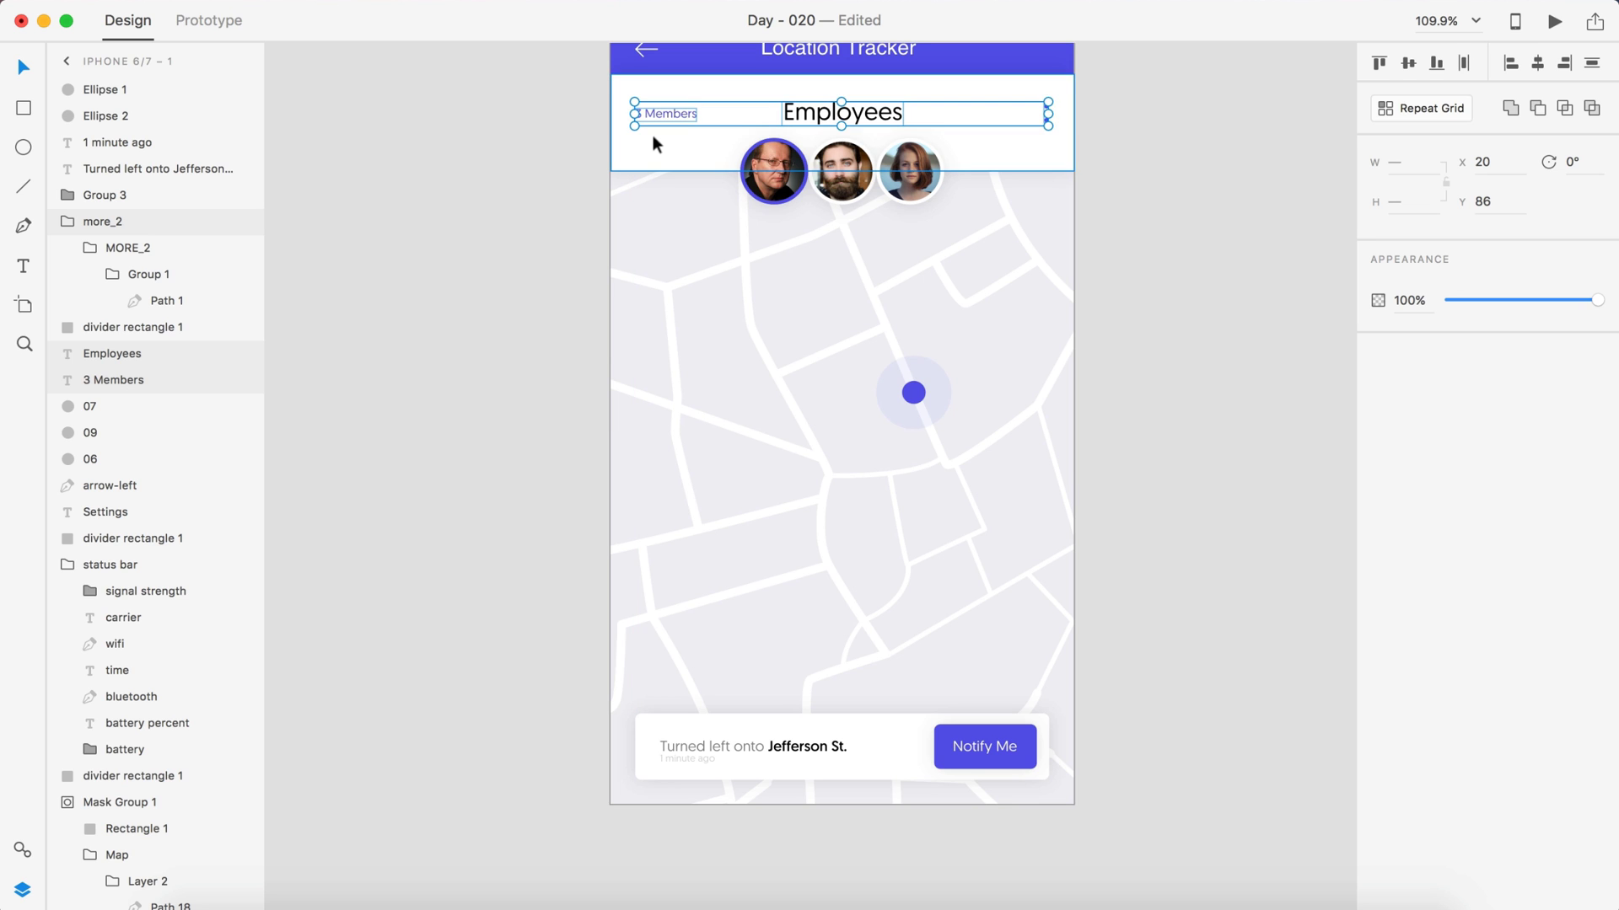
pyautogui.click(1163, 267)
pyautogui.press('super+0')
pyautogui.press('super+z')
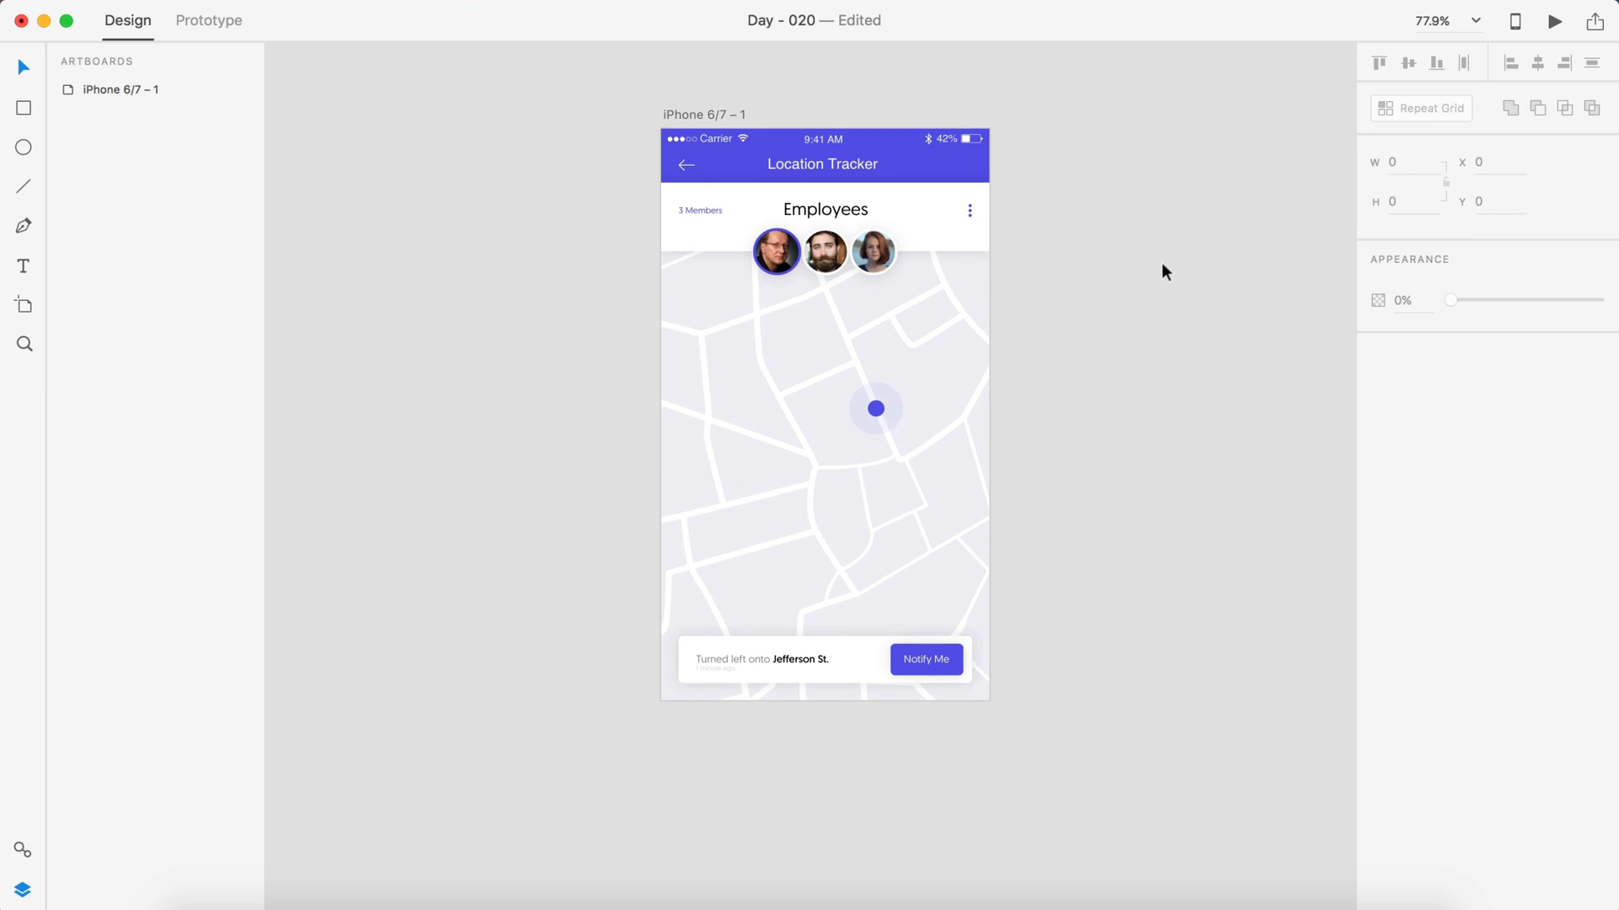
pyautogui.press('super+shift+z')
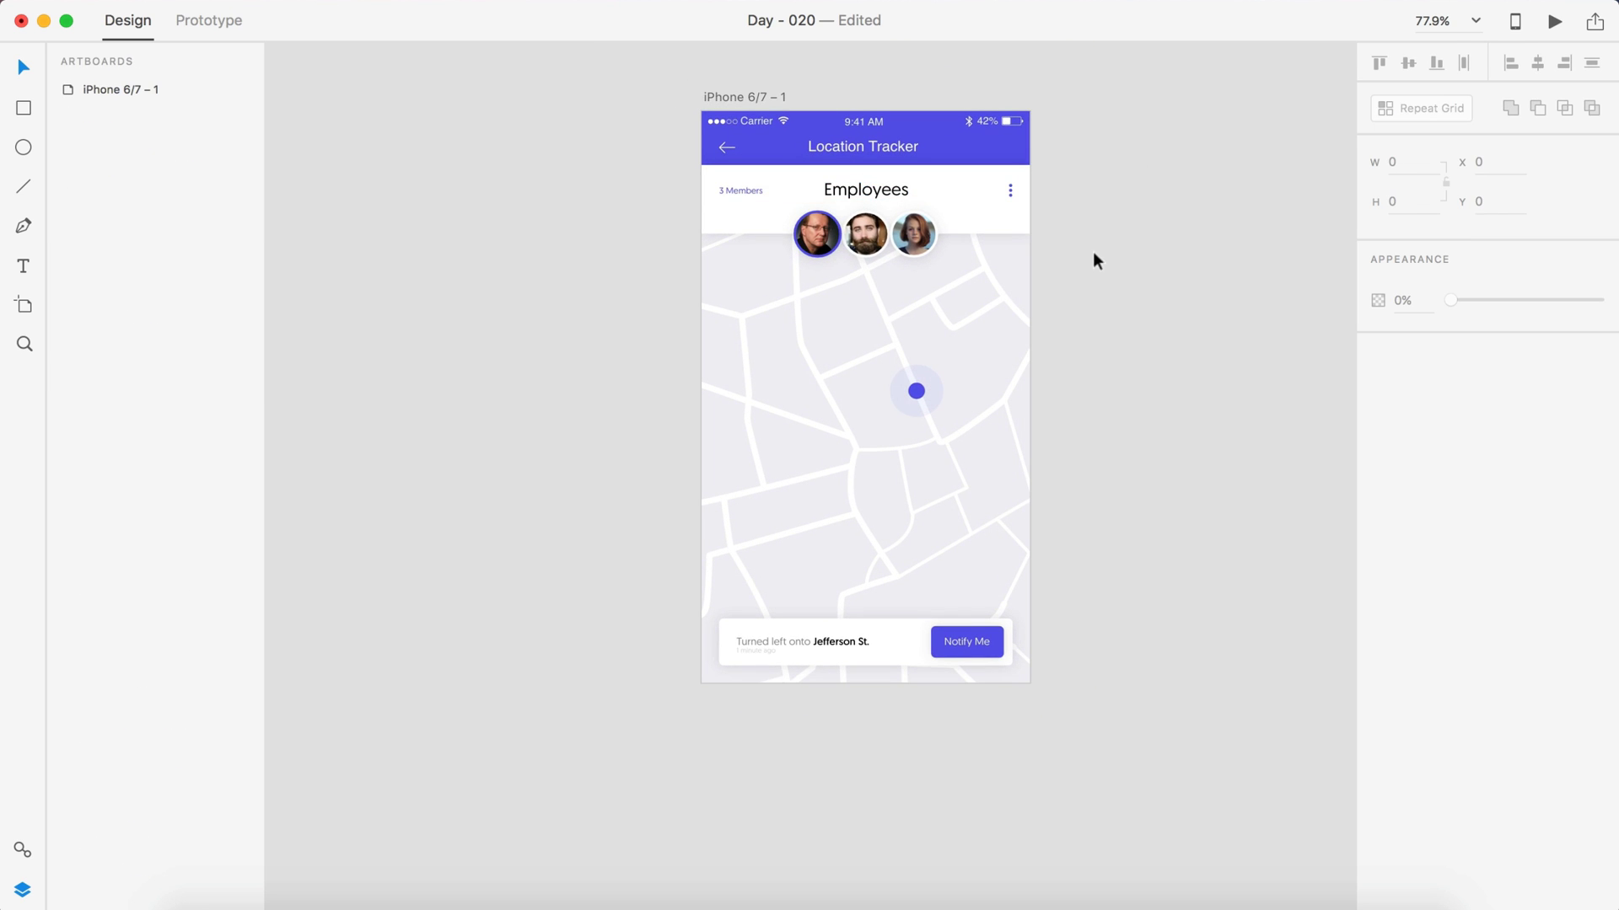
pyautogui.scroll(3, 1095, 258)
pyautogui.scroll(-3, 1095, 258)
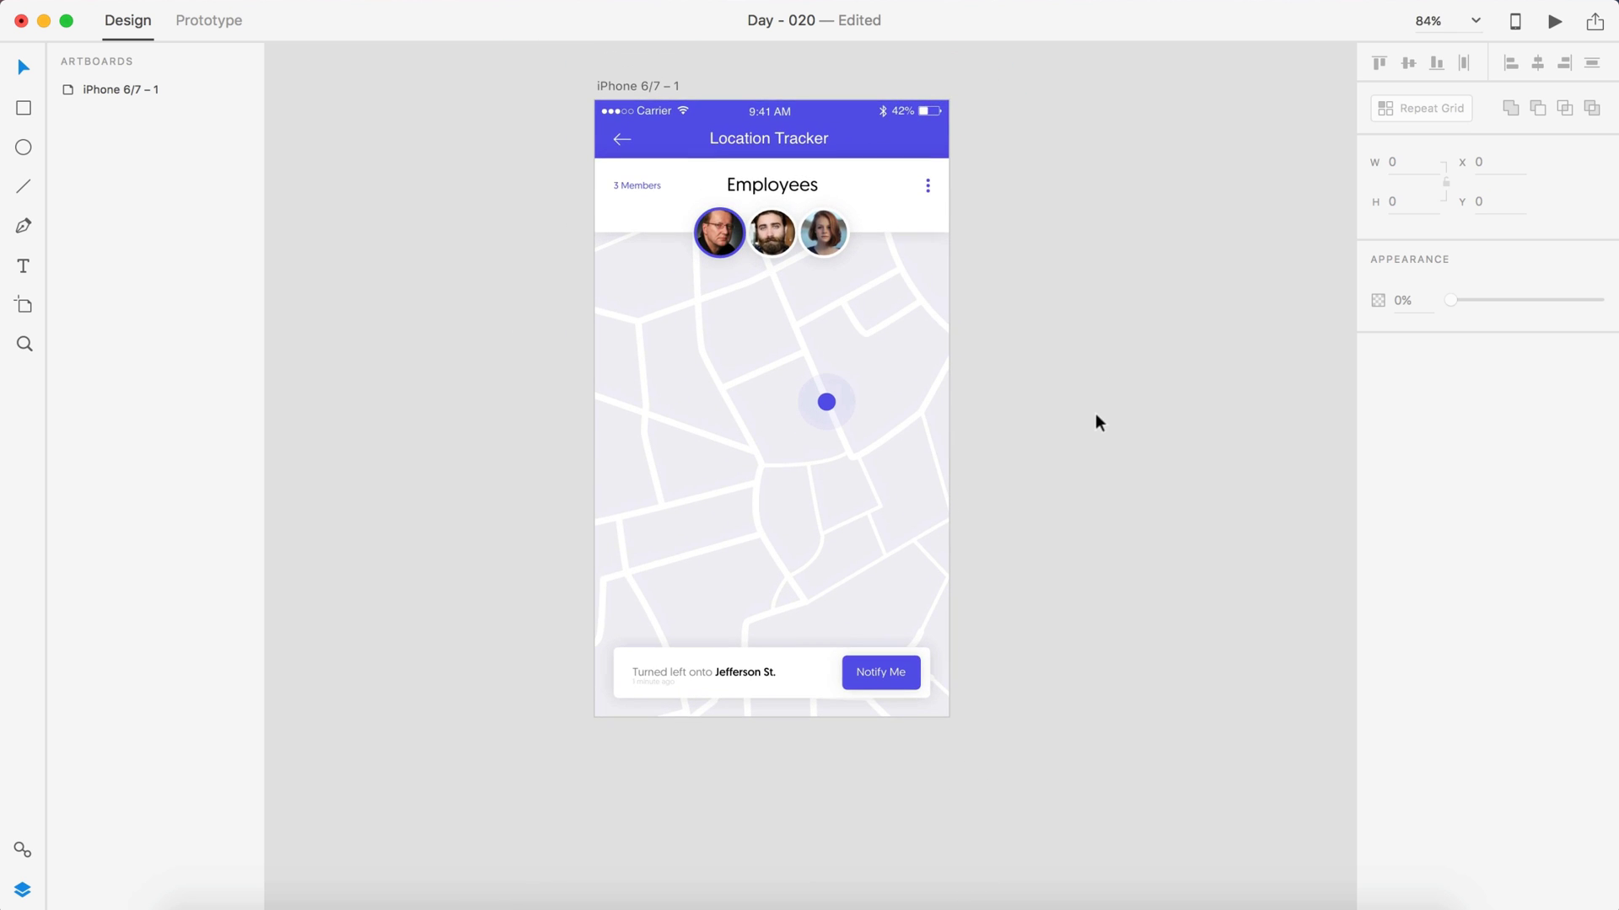
pyautogui.scroll(-3, 1100, 423)
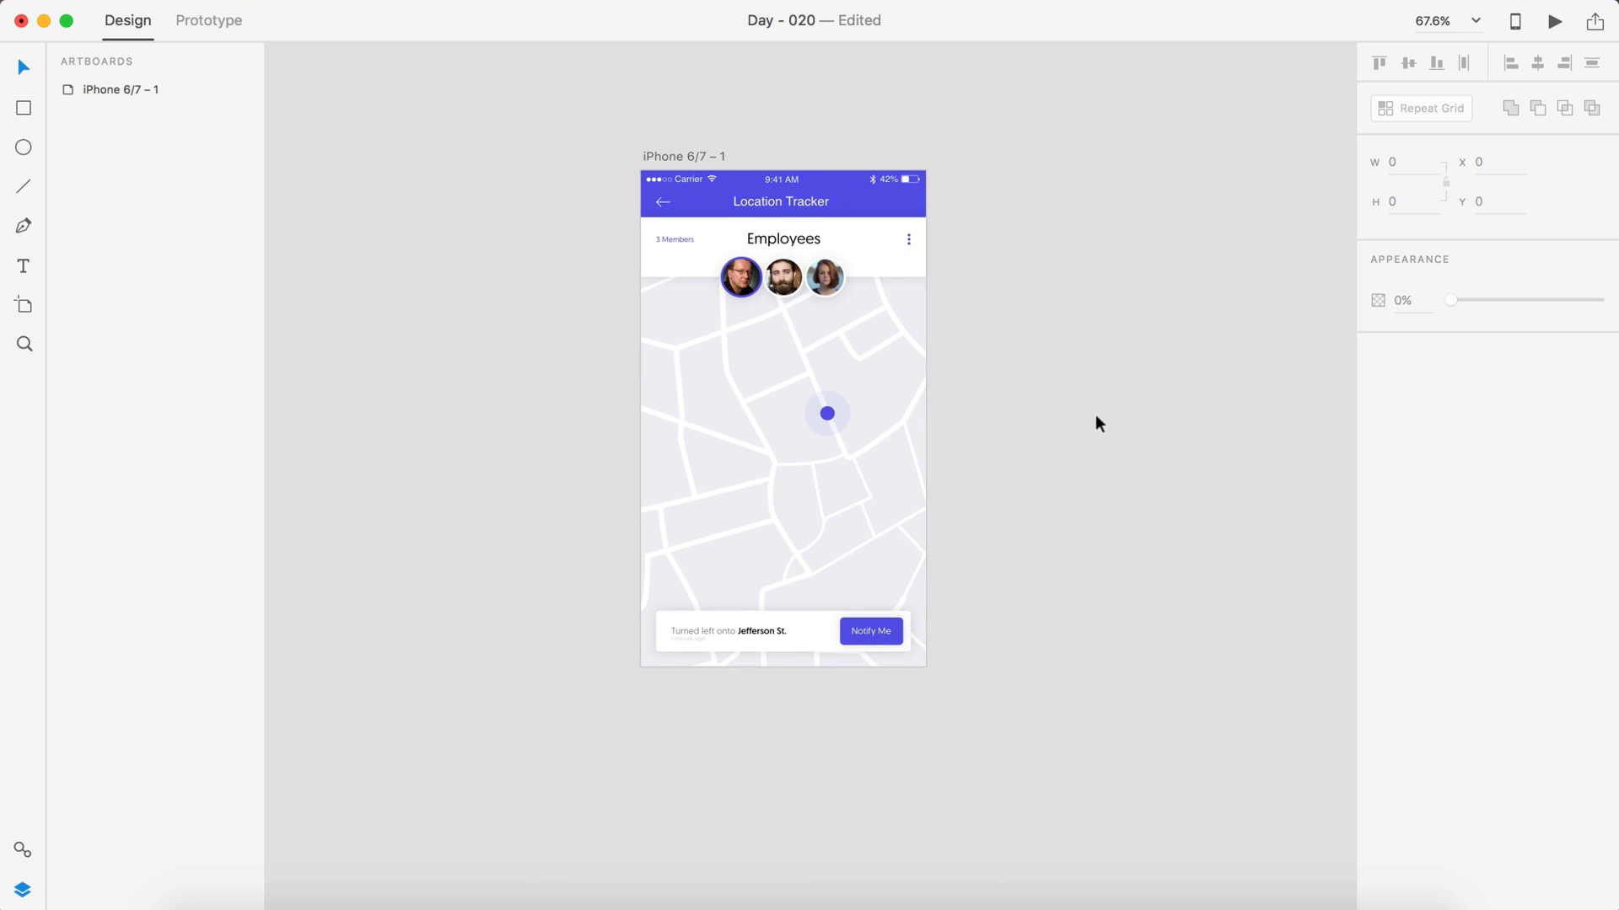